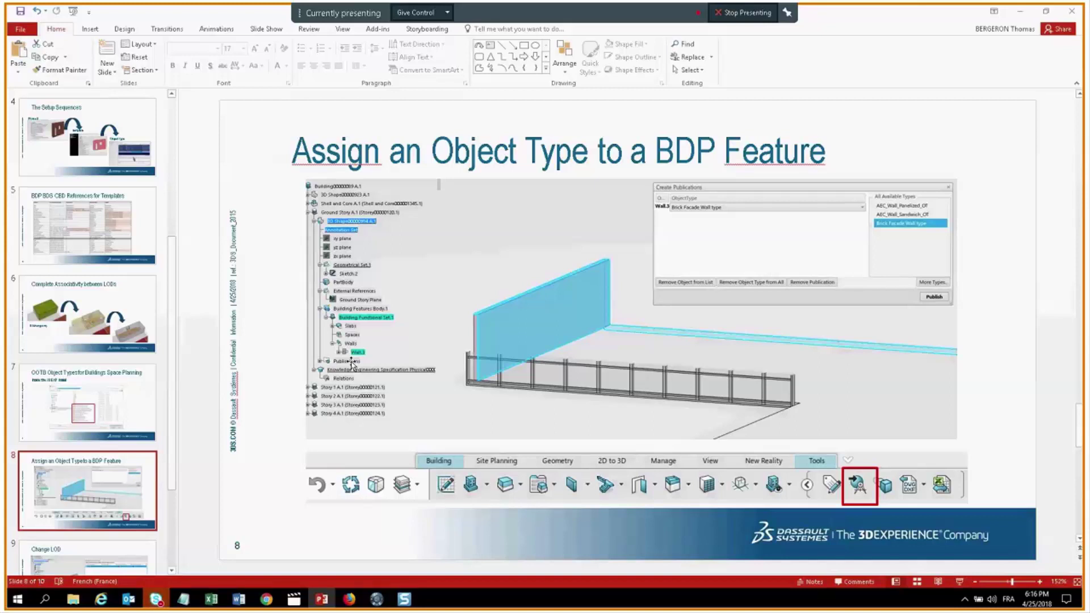
Advance the presentation to slide 9, Change LOD, then minimize PowerPoint.
{"action": "key", "text": "Page_Down"}
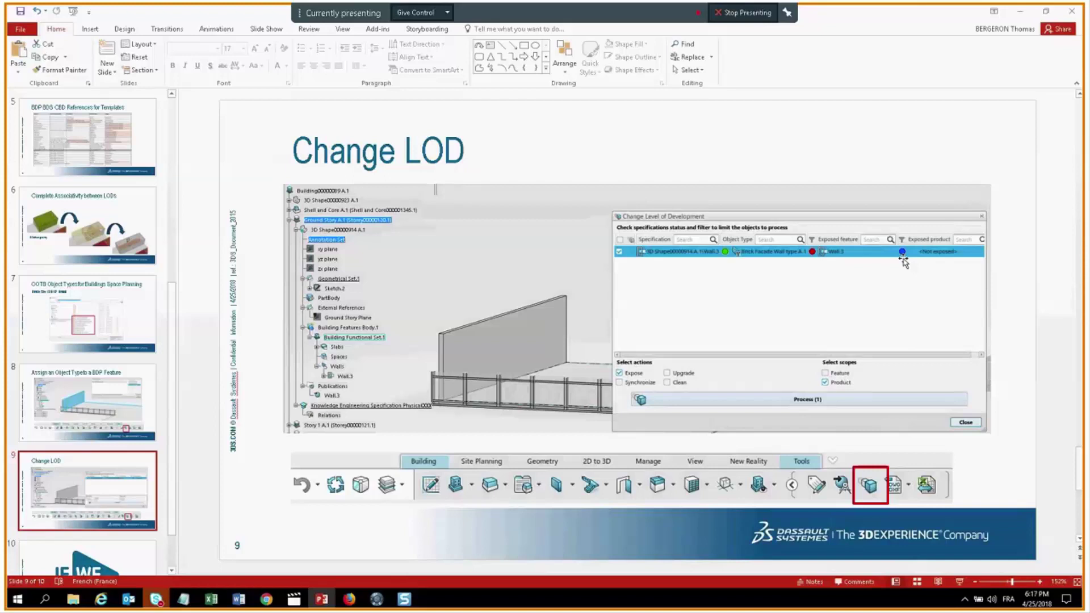
{"action": "scroll", "coordinate": [903, 260], "scroll_direction": "down", "scroll_amount": 1}
{"action": "scroll", "coordinate": [903, 260], "scroll_direction": "up", "scroll_amount": 1}
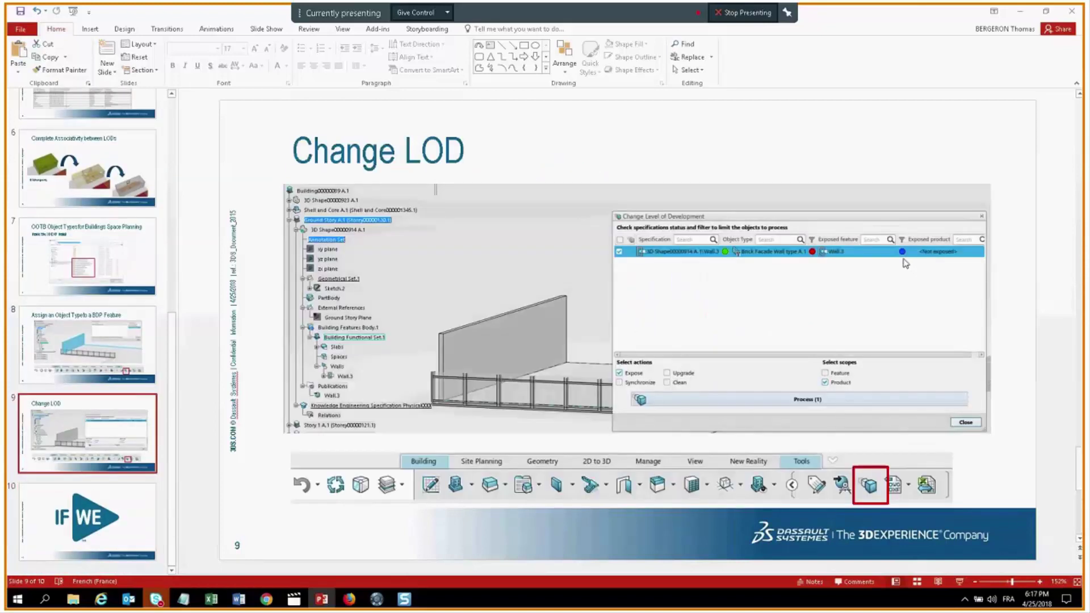
{"action": "left_click", "coordinate": [1022, 16]}
Switch to the FACADE A.1 wall model and orbit it to its brick face.
{"action": "middle_click_drag", "start_coordinate": [603, 322], "coordinate": [609, 289]}
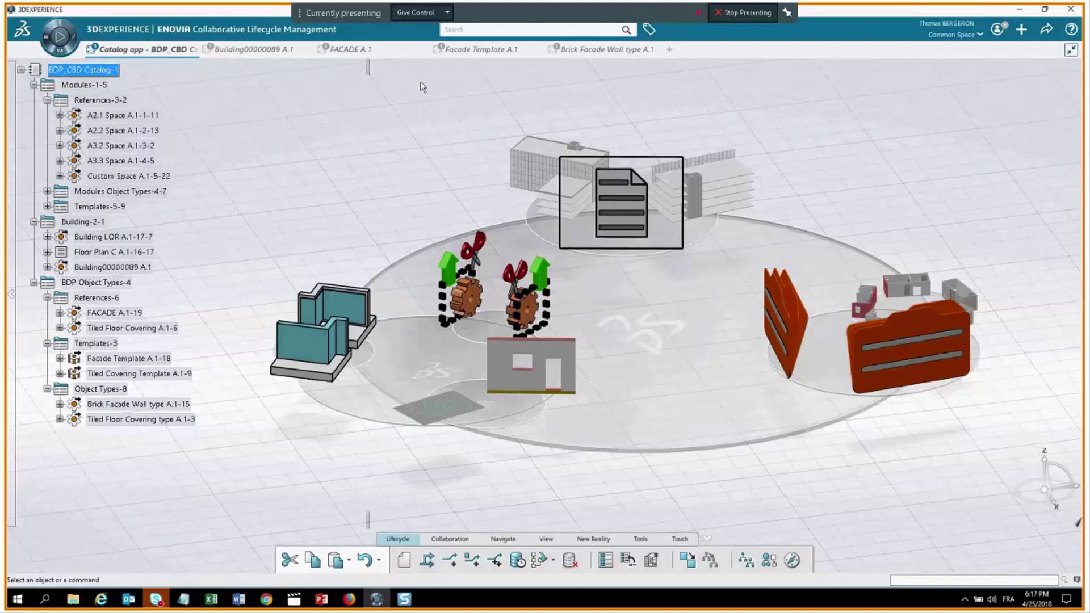
{"action": "left_click", "coordinate": [349, 49]}
{"action": "middle_click_drag", "start_coordinate": [428, 352], "coordinate": [509, 316]}
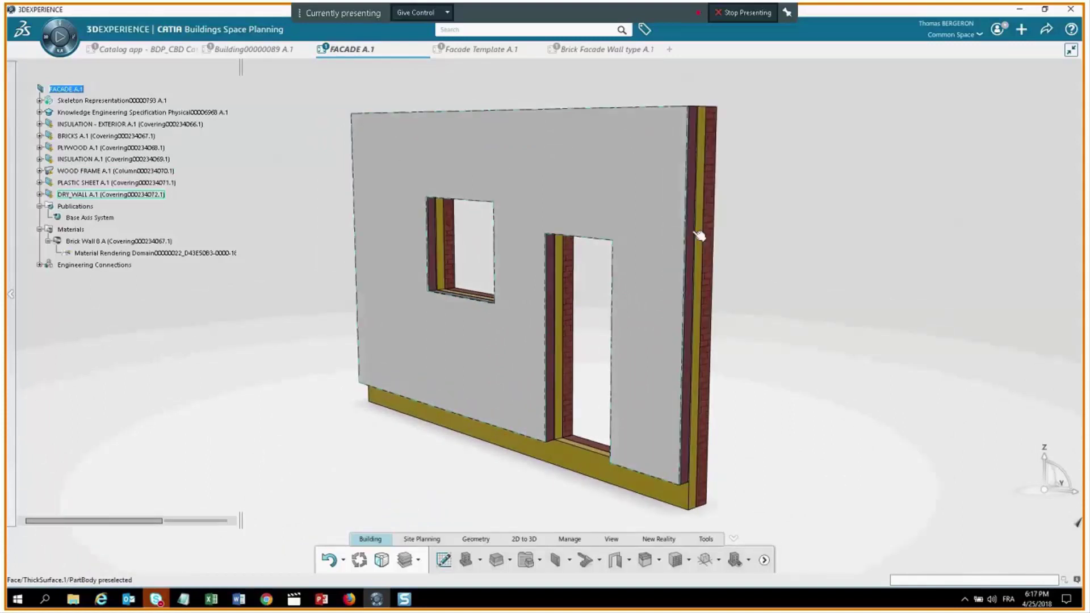
{"action": "middle_click_drag", "start_coordinate": [700, 235], "coordinate": [473, 176]}
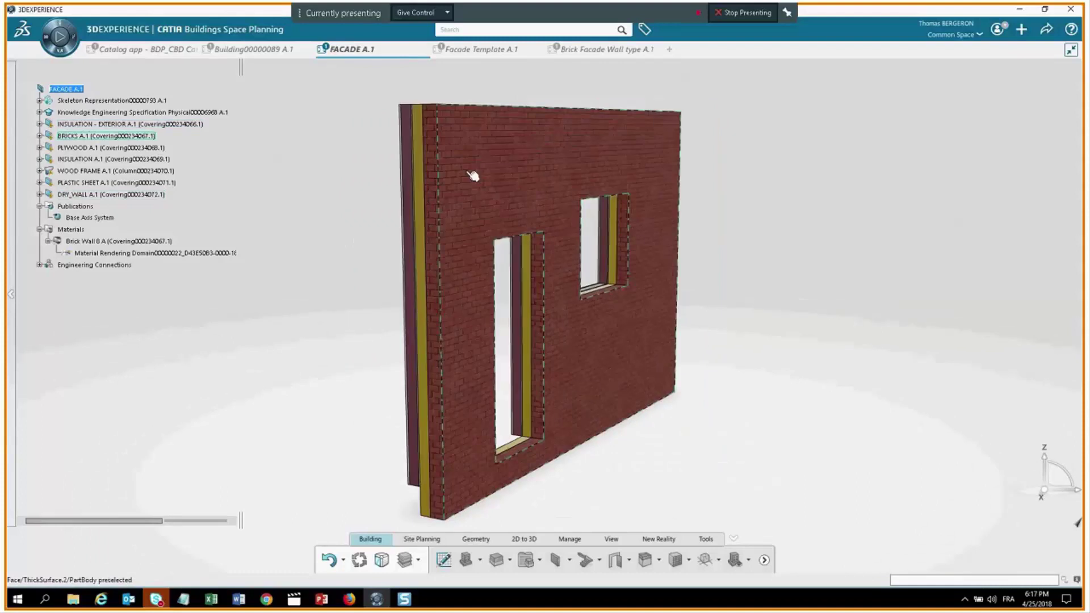
{"action": "middle_click_drag", "start_coordinate": [457, 238], "coordinate": [657, 246]}
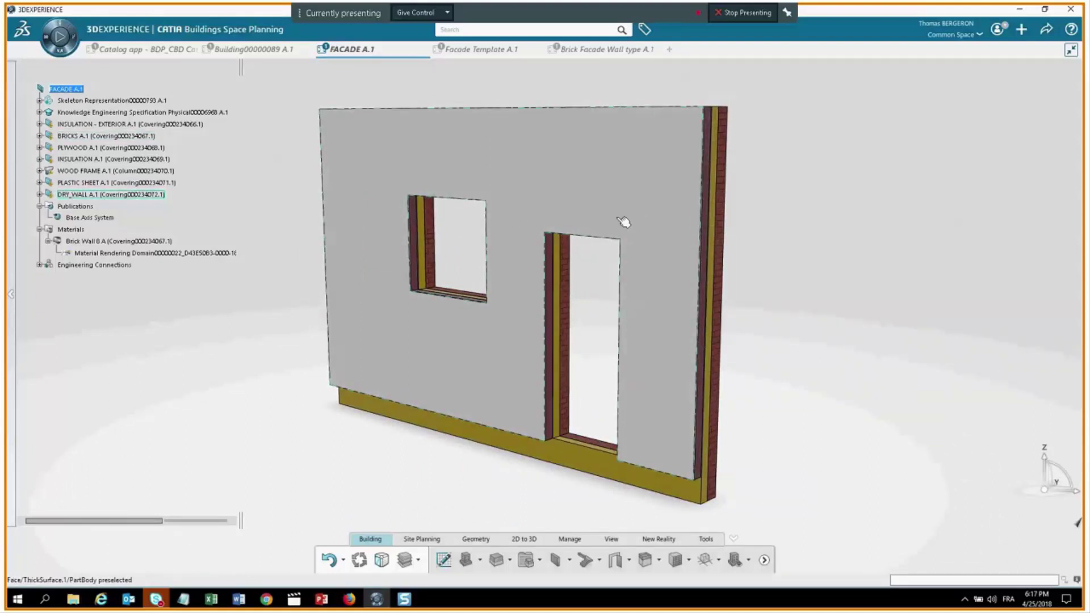
Hide the drywall, plastic sheet, insulation, plywood and brick layers in turn, then restore them all.
{"action": "key", "text": "space"}
{"action": "left_click", "coordinate": [548, 189]}
{"action": "left_click", "coordinate": [549, 189]}
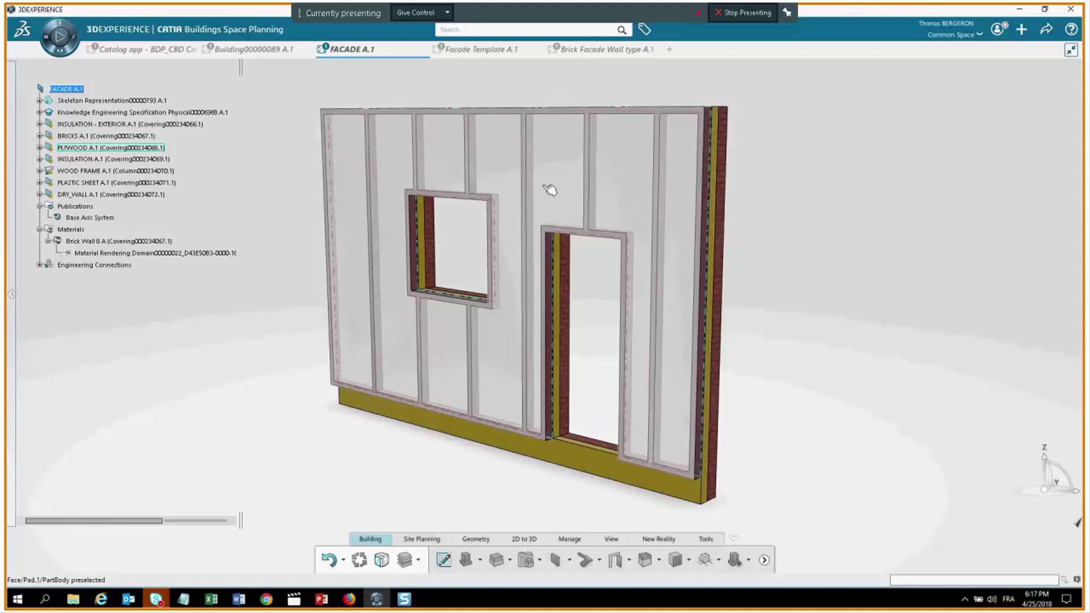
{"action": "left_click", "coordinate": [549, 189]}
{"action": "left_click", "coordinate": [548, 189]}
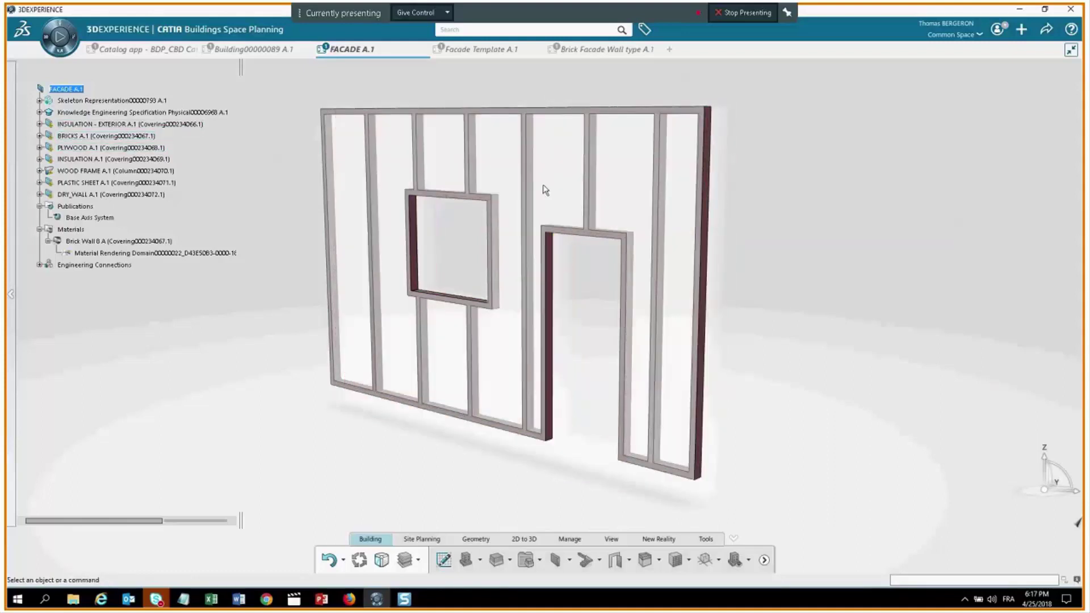
{"action": "left_click", "coordinate": [543, 187]}
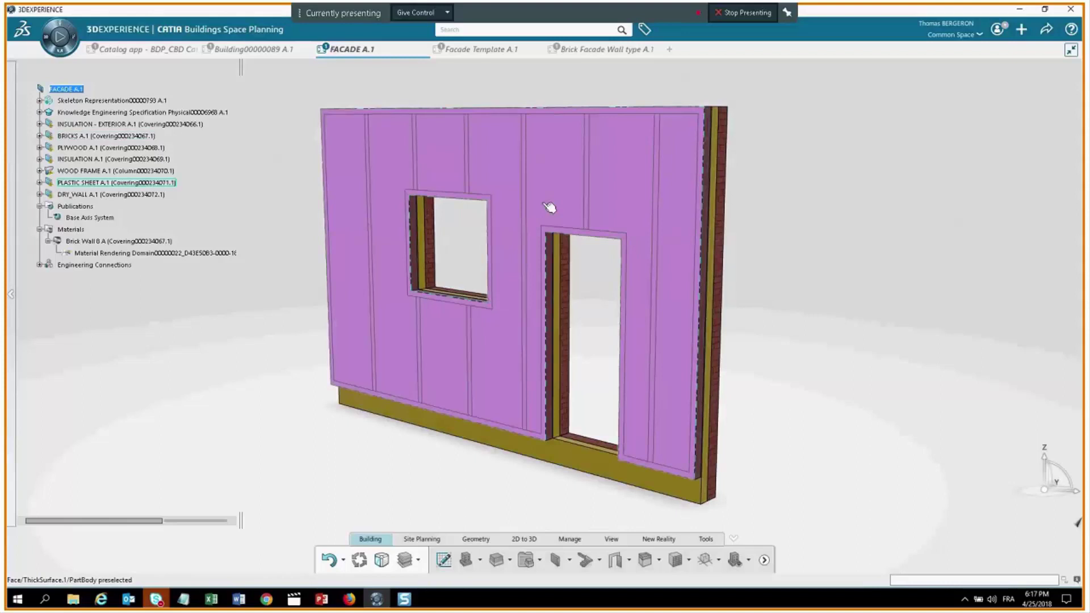
{"action": "middle_click_drag", "start_coordinate": [809, 220], "coordinate": [539, 261]}
{"action": "middle_click_drag", "start_coordinate": [751, 269], "coordinate": [742, 267]}
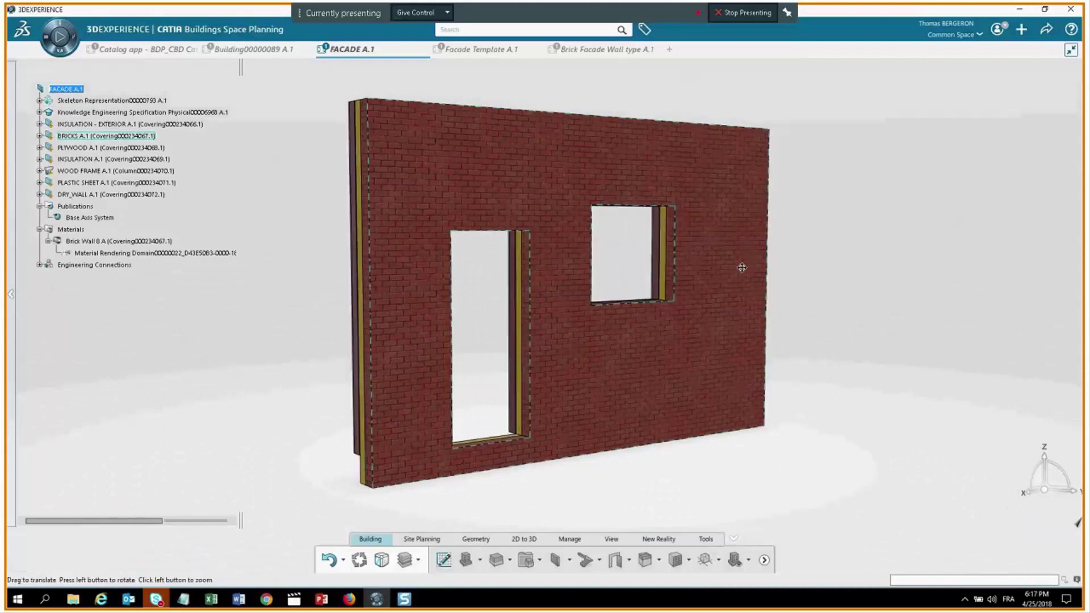
Open the Facade Template and select the Wall row B5 to F5 in the Excel feature table.
{"action": "left_click", "coordinate": [482, 50]}
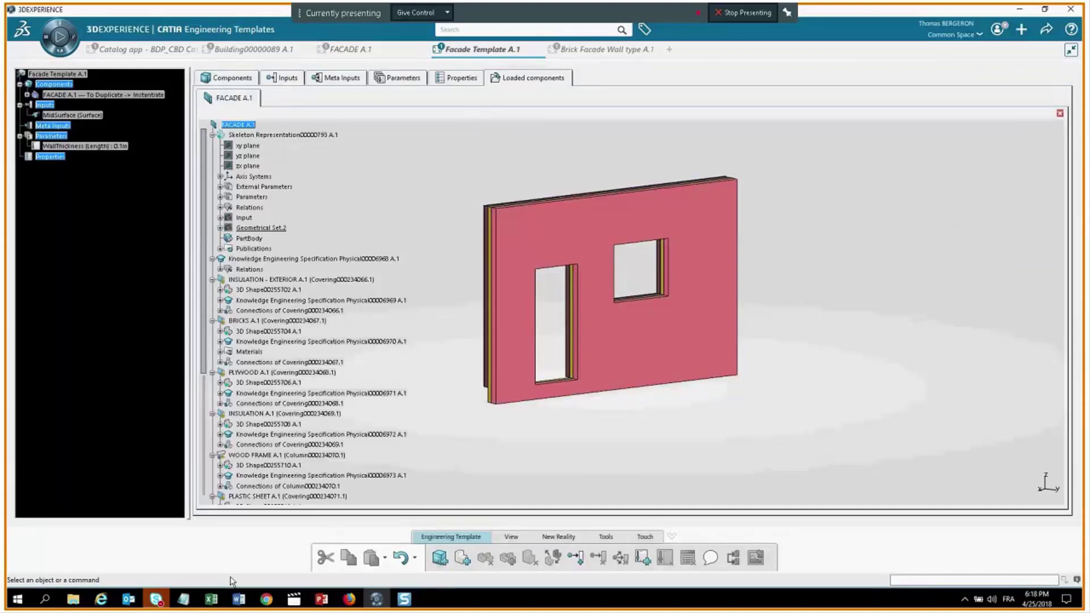
{"action": "mouse_move", "coordinate": [211, 599]}
{"action": "left_click", "coordinate": [260, 553]}
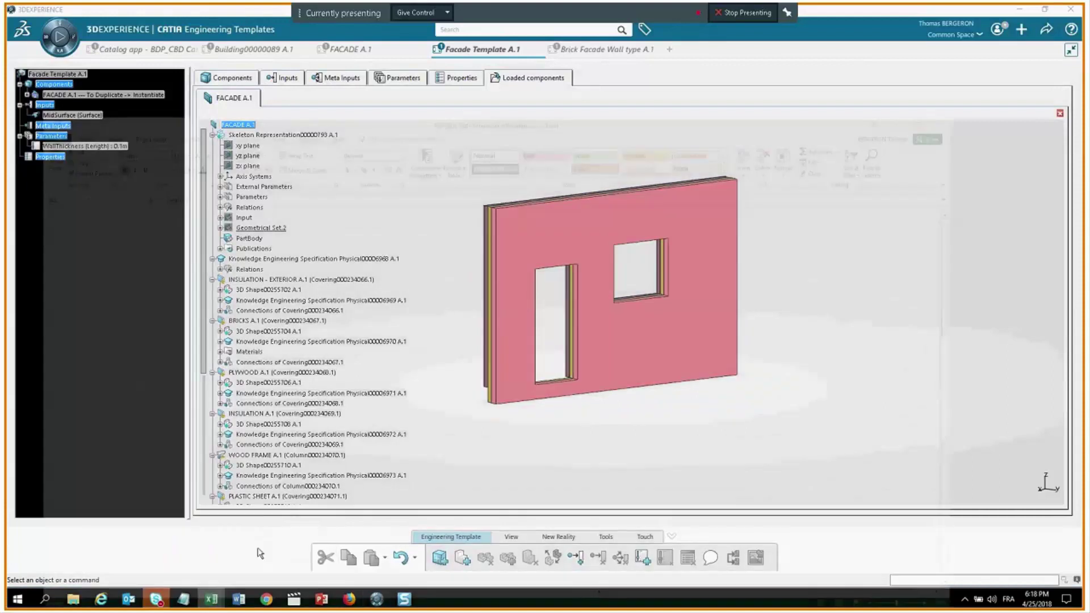
{"action": "left_click", "coordinate": [97, 178]}
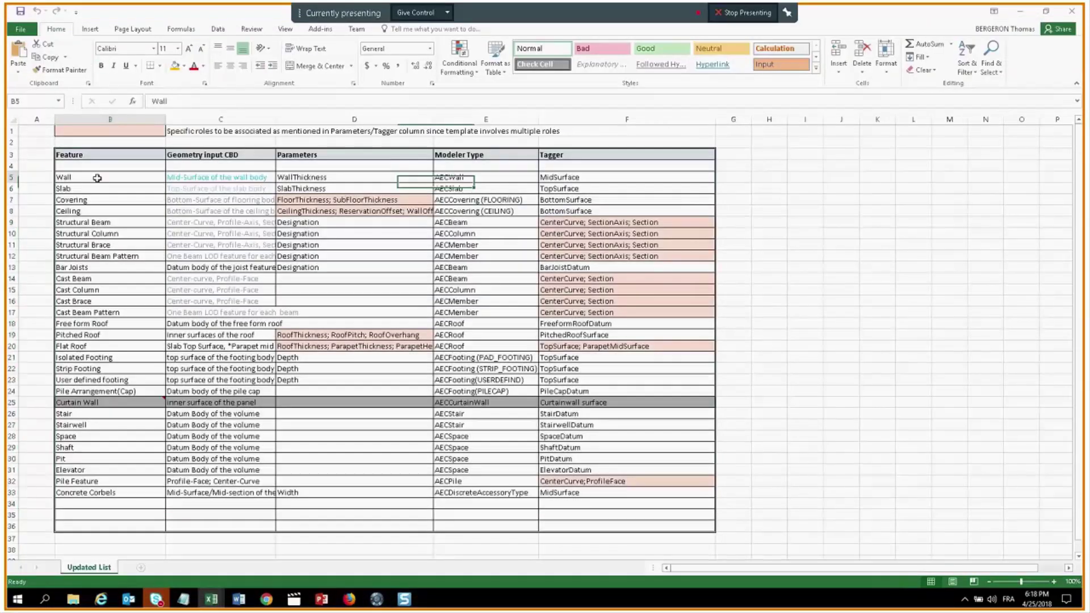
{"action": "left_click_drag", "start_coordinate": [94, 178], "coordinate": [572, 177]}
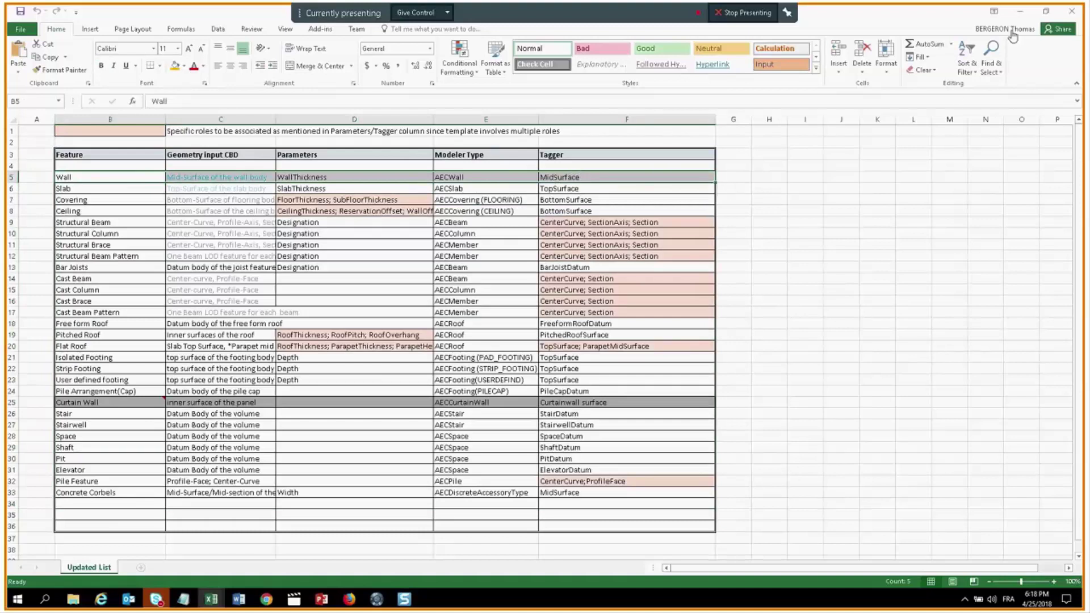
{"action": "left_click", "coordinate": [1020, 12]}
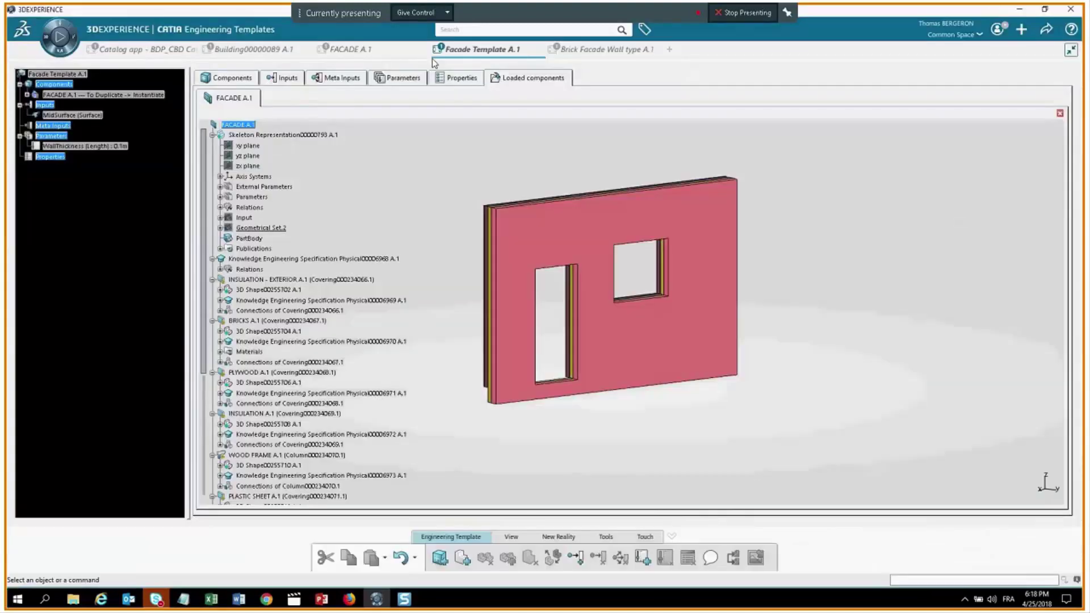
{"action": "left_click", "coordinate": [282, 78]}
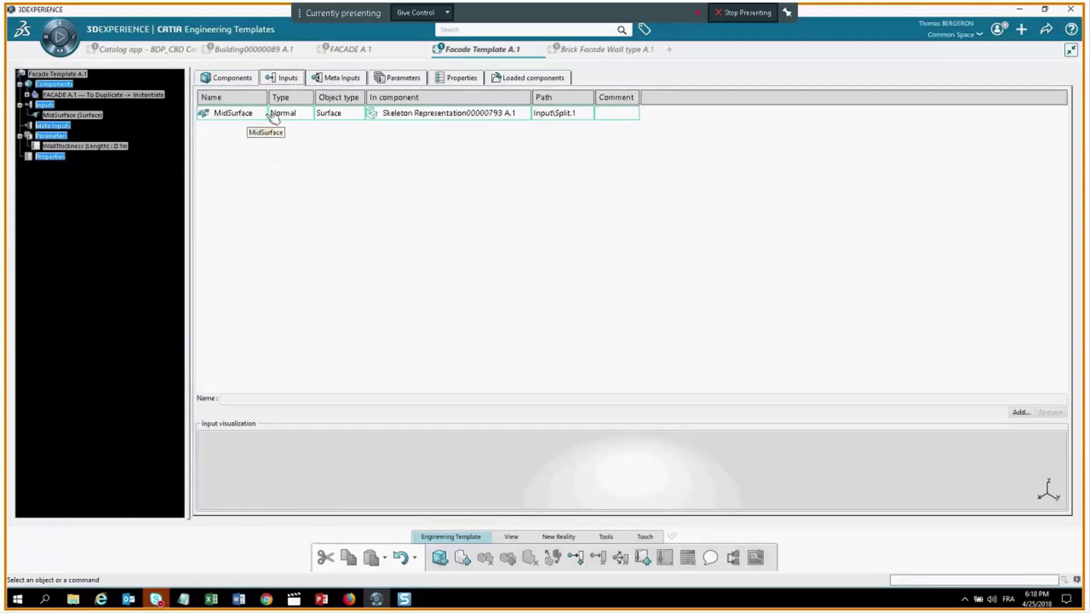
Select FACADE A.1's Skeleton Representation, then switch to the Building00000089 A.1 multi-storey model.
{"action": "left_click", "coordinate": [352, 52]}
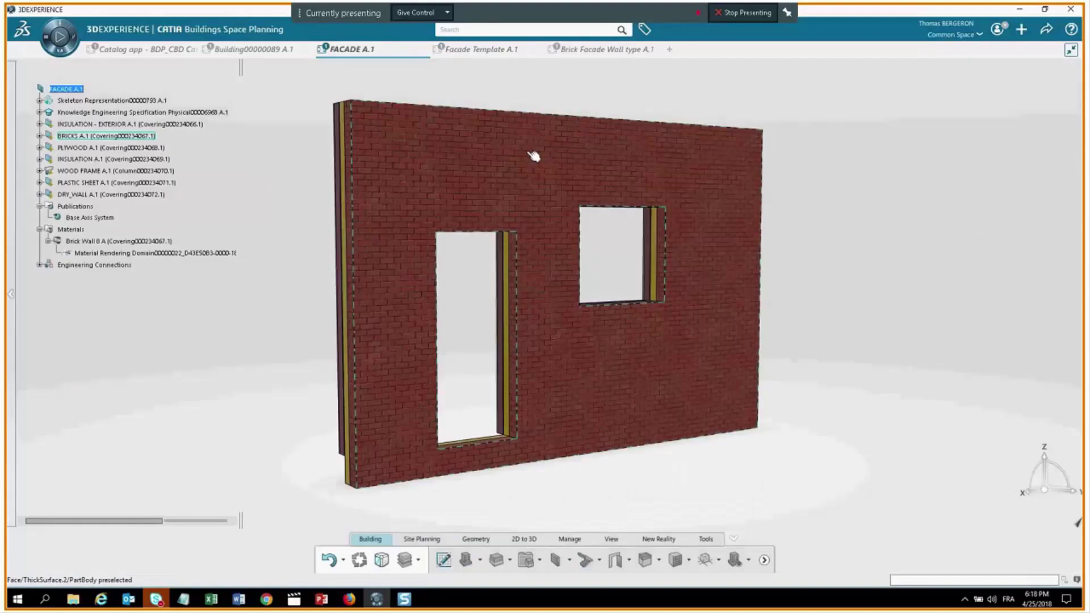
{"action": "left_click", "coordinate": [123, 102]}
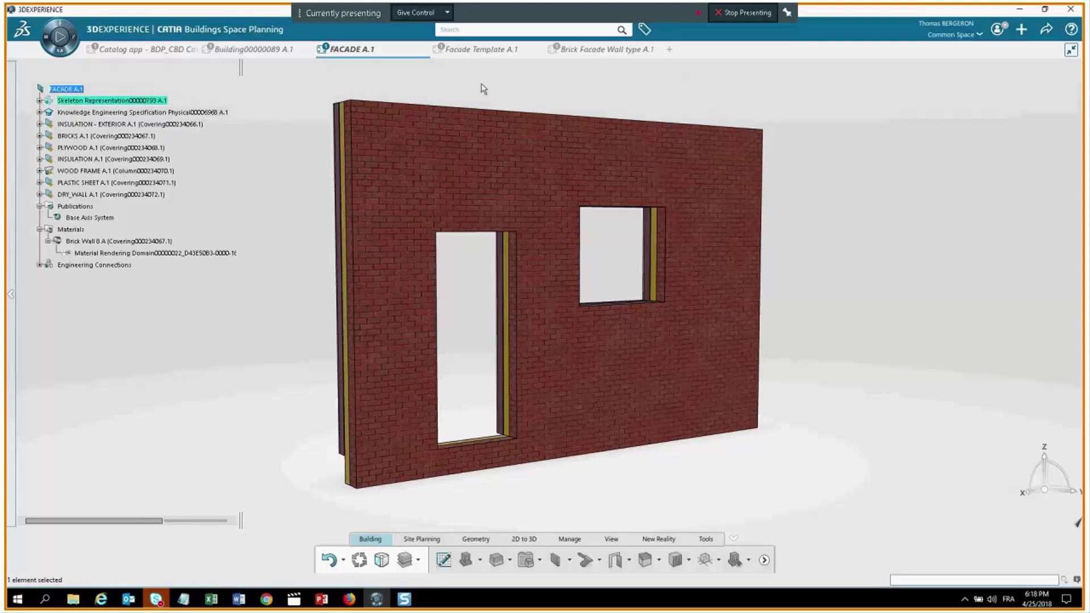
{"action": "left_click", "coordinate": [589, 51]}
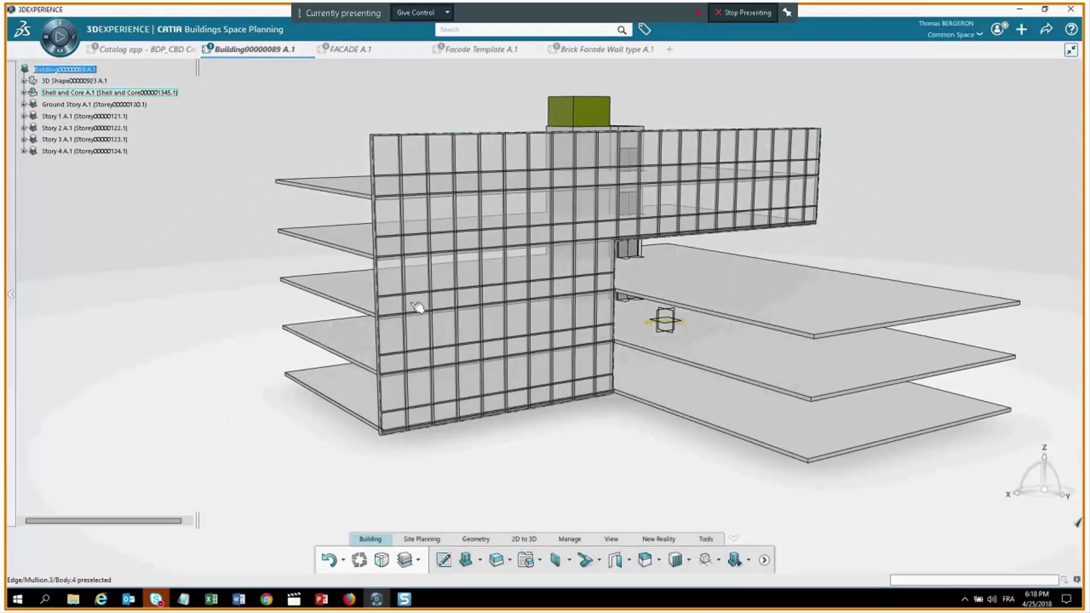
Make the Ground Story the working storey and zoom in on its slab and facade.
{"action": "middle_click_drag", "start_coordinate": [415, 306], "coordinate": [476, 312]}
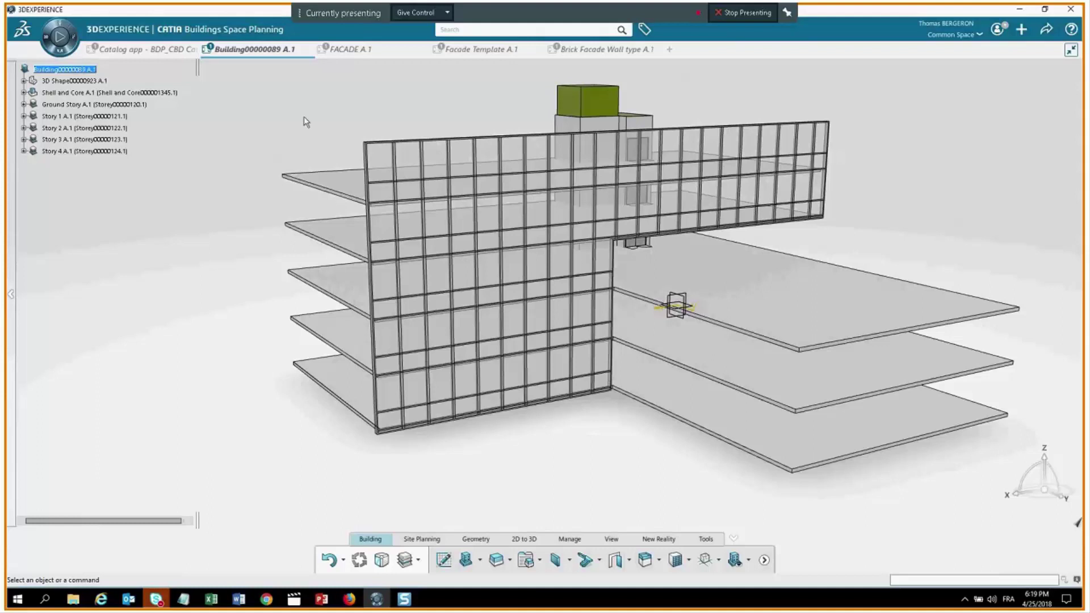
{"action": "middle_click_drag", "start_coordinate": [568, 419], "coordinate": [607, 423]}
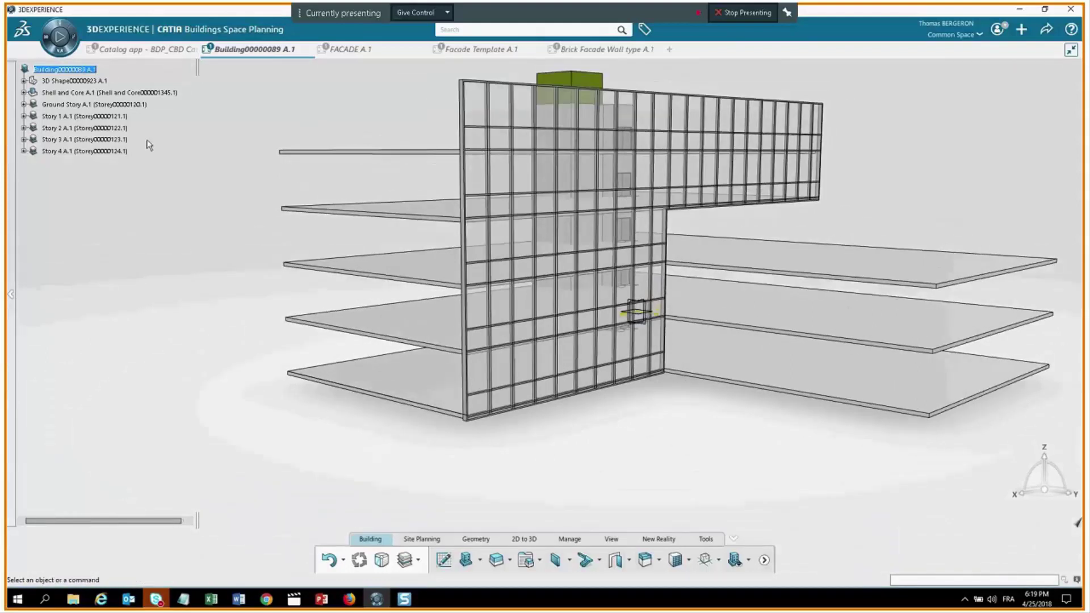
{"action": "left_click", "coordinate": [113, 117]}
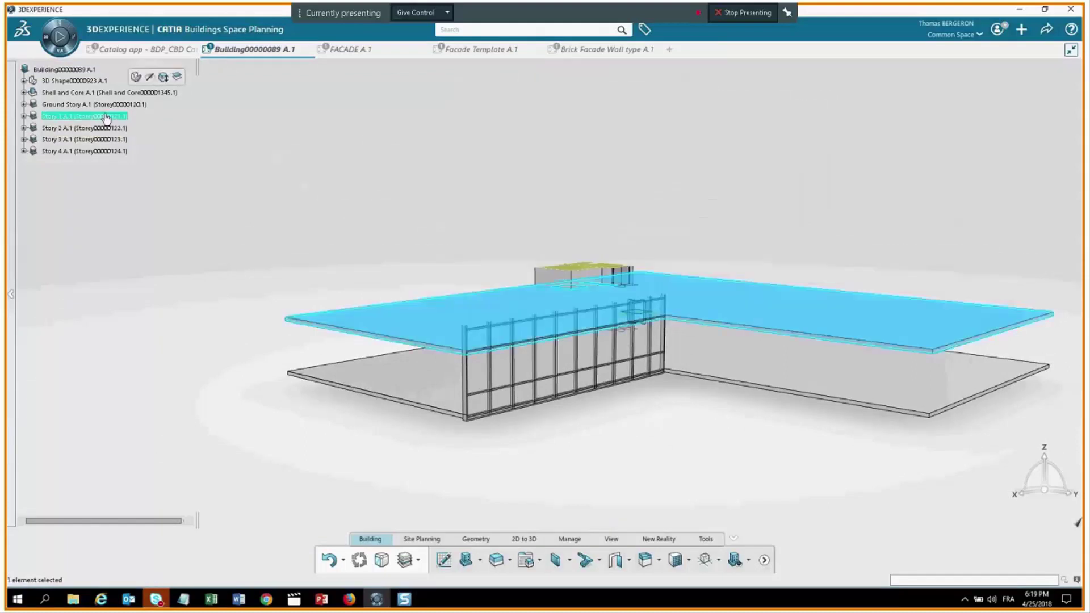
{"action": "left_click", "coordinate": [335, 196]}
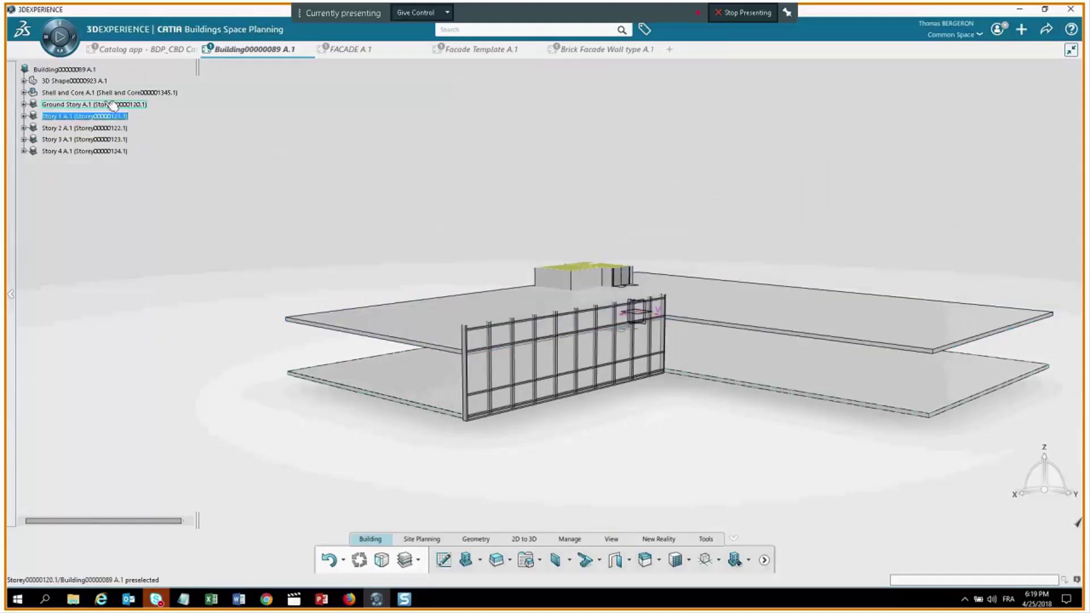
{"action": "double_click", "coordinate": [110, 105]}
{"action": "left_click", "coordinate": [336, 210]}
{"action": "middle_click_drag", "start_coordinate": [617, 394], "coordinate": [562, 338]}
{"action": "middle_click_drag", "start_coordinate": [397, 312], "coordinate": [483, 273]}
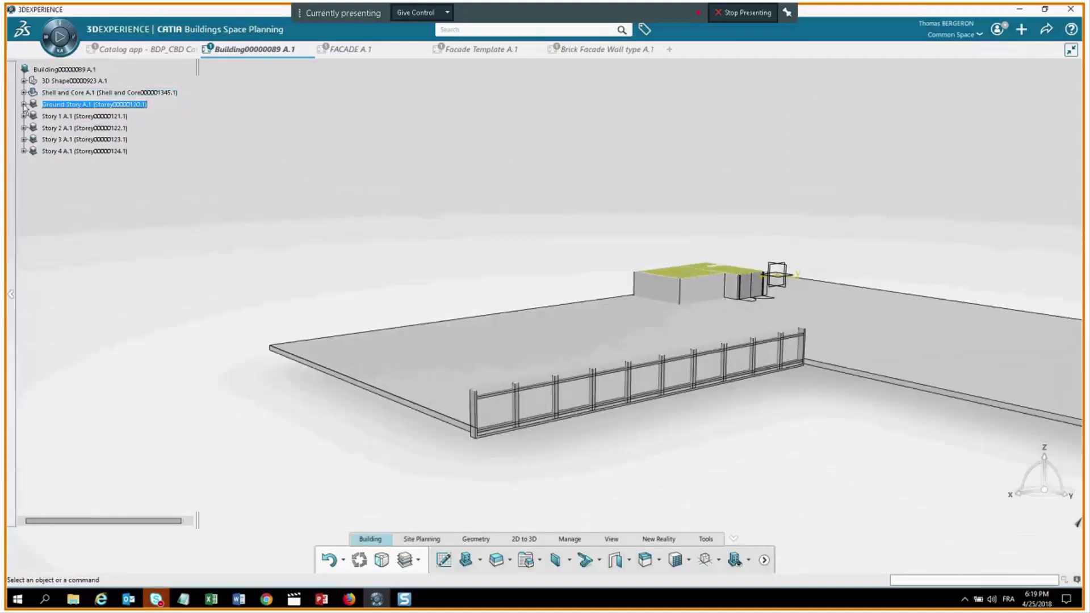
Expand Geometrical Set.1 to locate Sketch.2 and start a new wall on it.
{"action": "left_click", "coordinate": [24, 104]}
{"action": "left_click", "coordinate": [41, 175]}
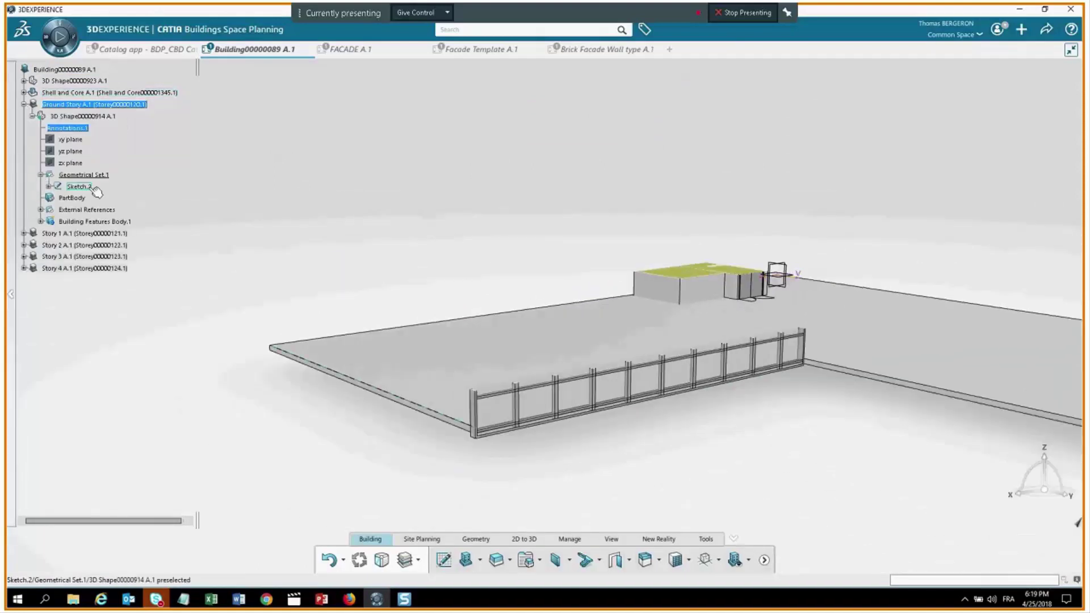
{"action": "left_click", "coordinate": [90, 188]}
{"action": "mouse_move", "coordinate": [453, 230]}
{"action": "middle_mouse_down"}
{"action": "mouse_move", "coordinate": [579, 154]}
{"action": "mouse_move", "coordinate": [567, 200]}
{"action": "mouse_move", "coordinate": [548, 177]}
{"action": "middle_mouse_up"}
{"action": "left_click", "coordinate": [419, 221]}
{"action": "mouse_move", "coordinate": [419, 221]}
{"action": "middle_mouse_down"}
{"action": "mouse_move", "coordinate": [391, 231]}
{"action": "mouse_move", "coordinate": [391, 245]}
{"action": "middle_mouse_up"}
{"action": "left_click", "coordinate": [553, 561]}
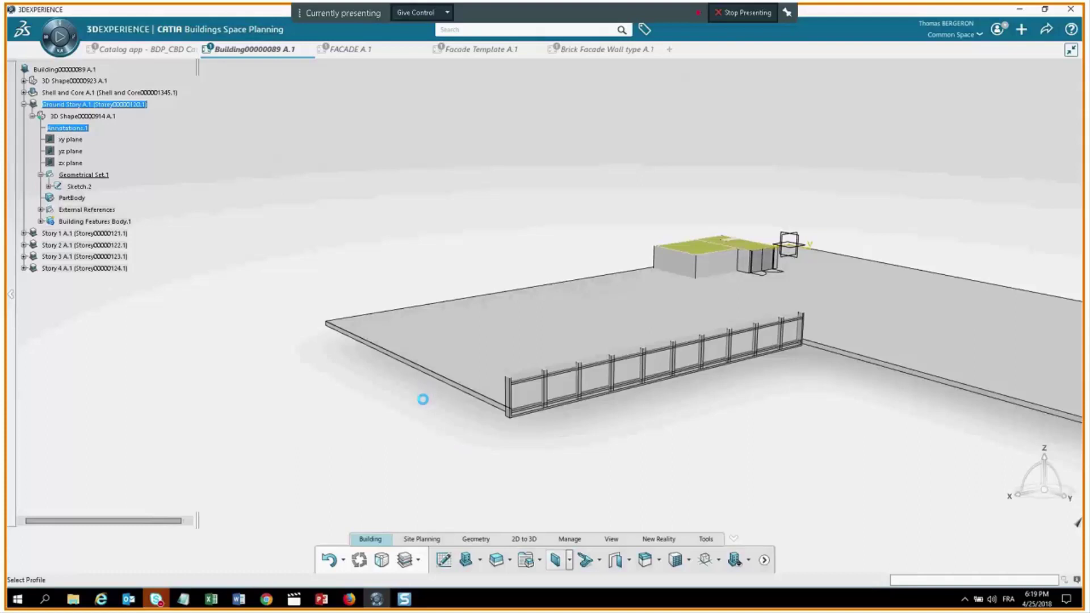
{"action": "left_click", "coordinate": [428, 372]}
{"action": "middle_click_drag", "start_coordinate": [425, 339], "coordinate": [536, 261]}
{"action": "left_click", "coordinate": [577, 239]}
{"action": "type", "text": "1"}
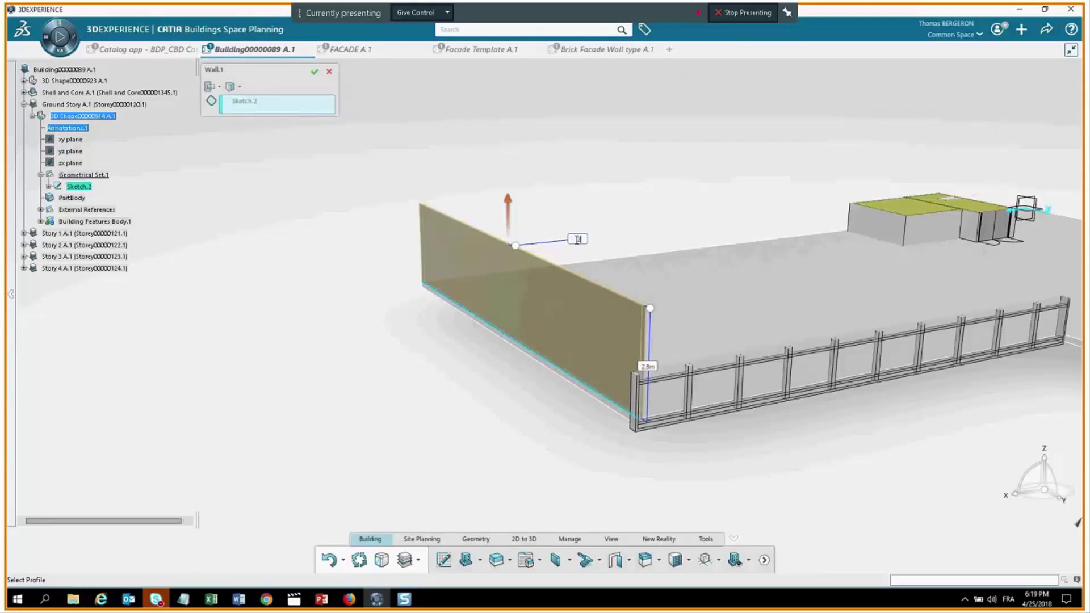
{"action": "middle_click_drag", "start_coordinate": [535, 267], "coordinate": [525, 405]}
{"action": "left_click", "coordinate": [315, 72]}
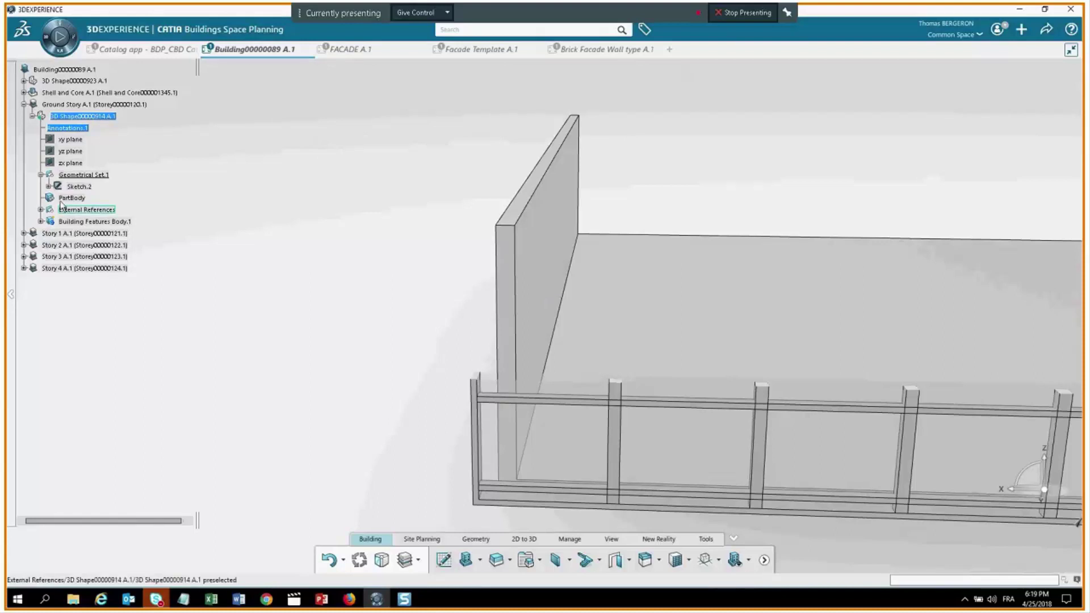
{"action": "left_click", "coordinate": [41, 222]}
{"action": "left_click", "coordinate": [49, 233]}
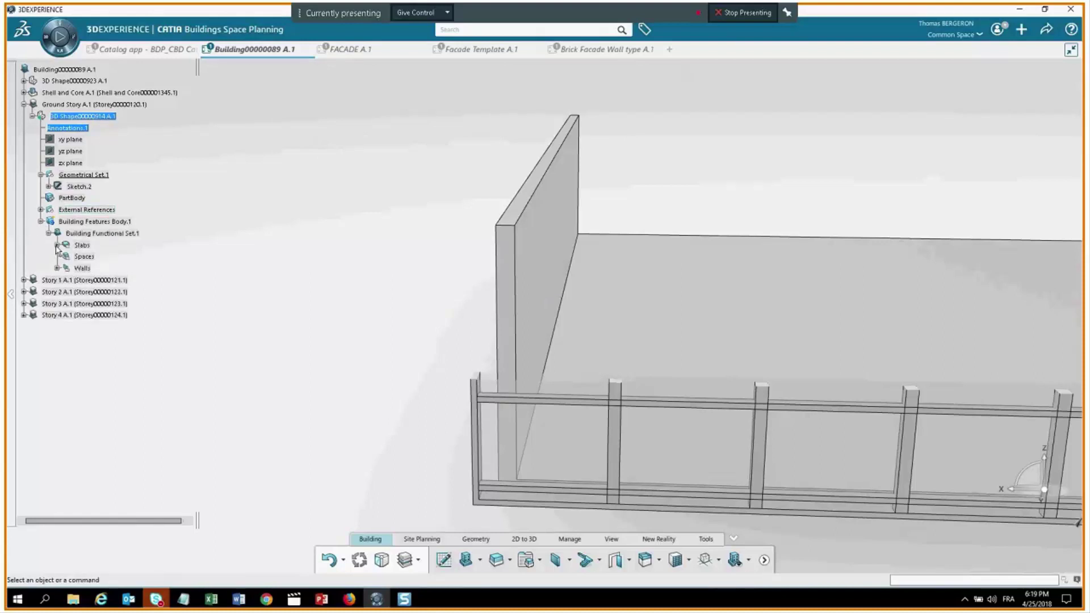
{"action": "left_click", "coordinate": [57, 268]}
{"action": "left_click", "coordinate": [91, 280]}
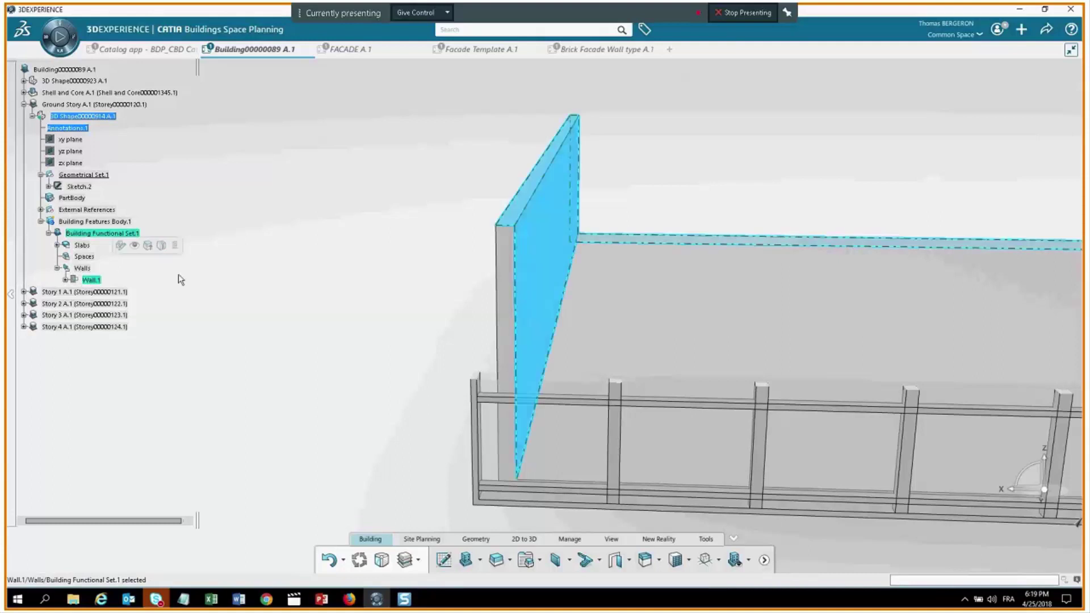
{"action": "left_click", "coordinate": [311, 243]}
{"action": "middle_click_drag", "start_coordinate": [311, 242], "coordinate": [479, 467]}
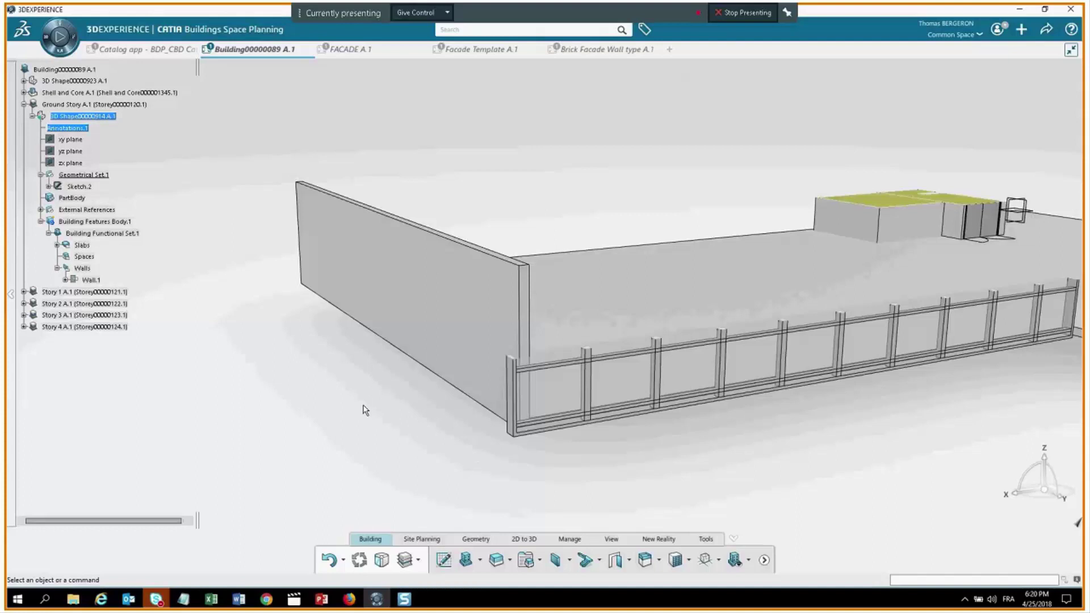
{"action": "left_click", "coordinate": [764, 560]}
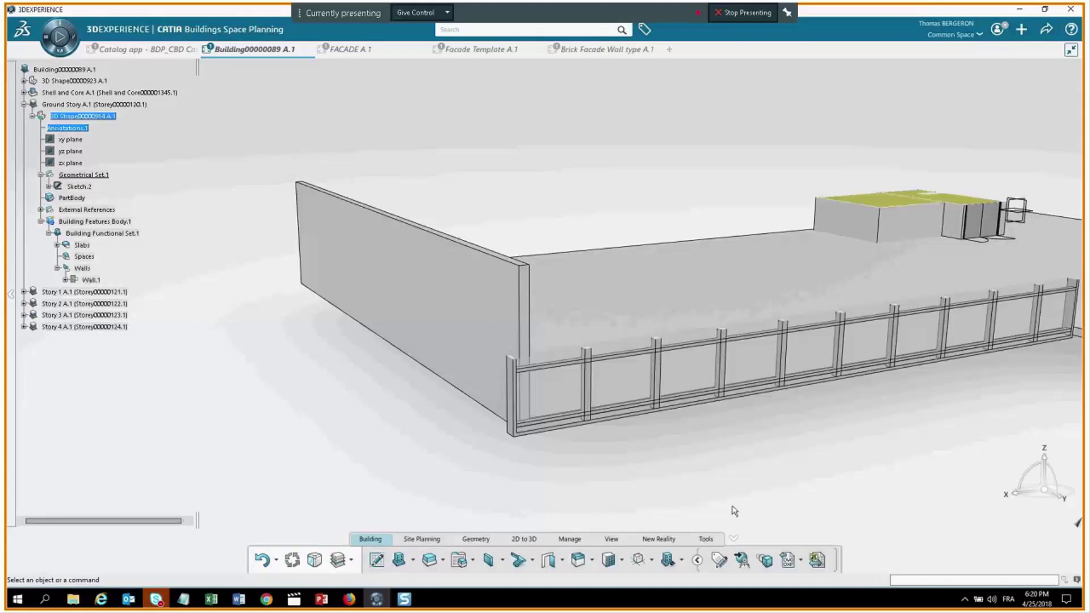
Publish Wall.1 with the Brick Facade Wall type and confirm it under Publications.
{"action": "left_click", "coordinate": [742, 560]}
{"action": "left_click_drag", "start_coordinate": [594, 75], "coordinate": [765, 84]}
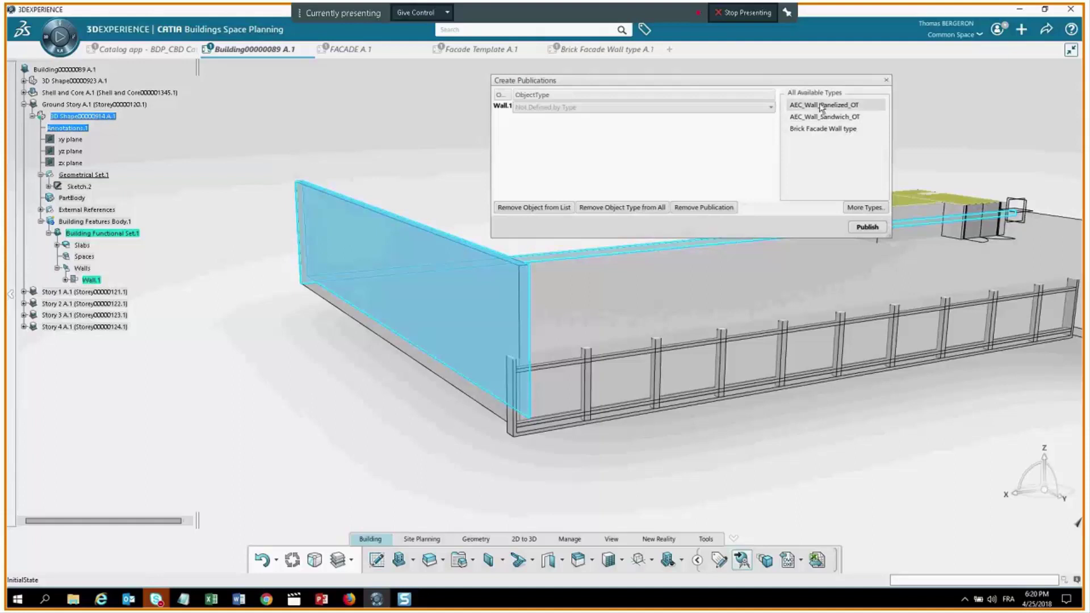
{"action": "left_click", "coordinate": [813, 133]}
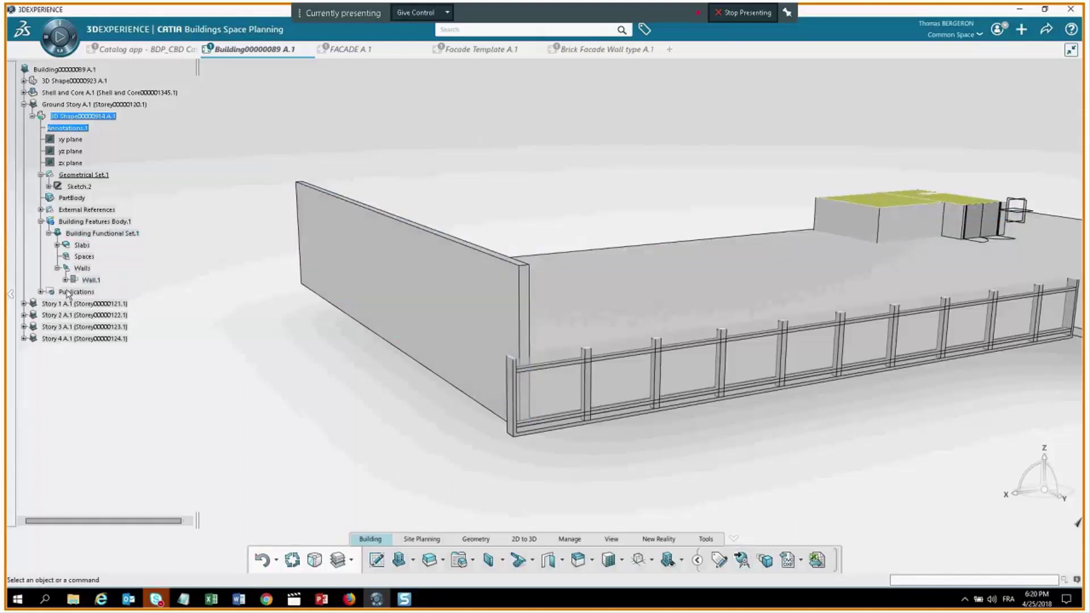
{"action": "left_click", "coordinate": [41, 292]}
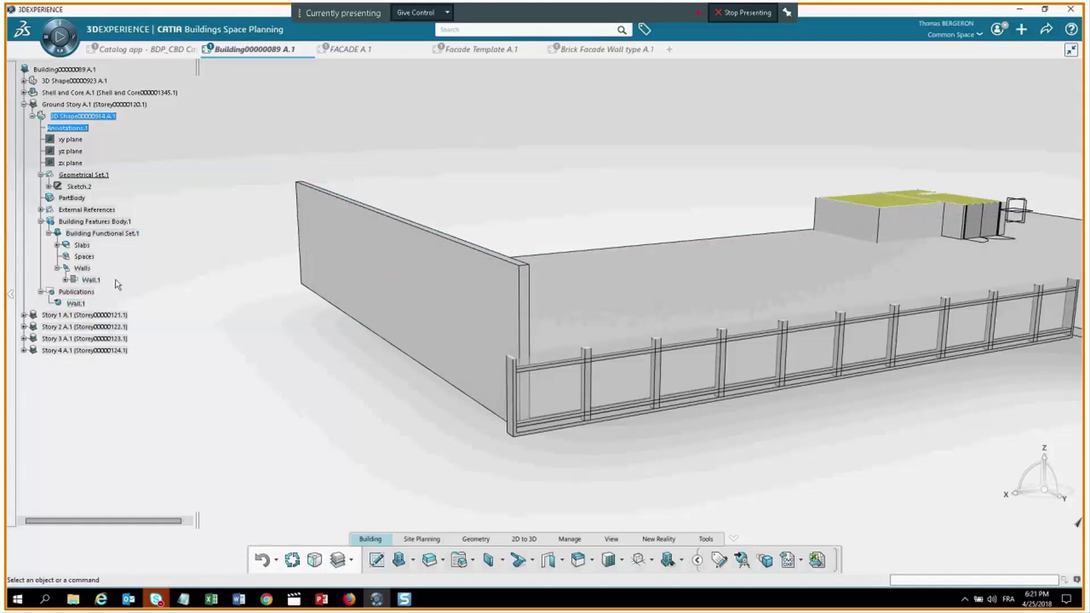
{"action": "middle_click_drag", "start_coordinate": [721, 195], "coordinate": [426, 212]}
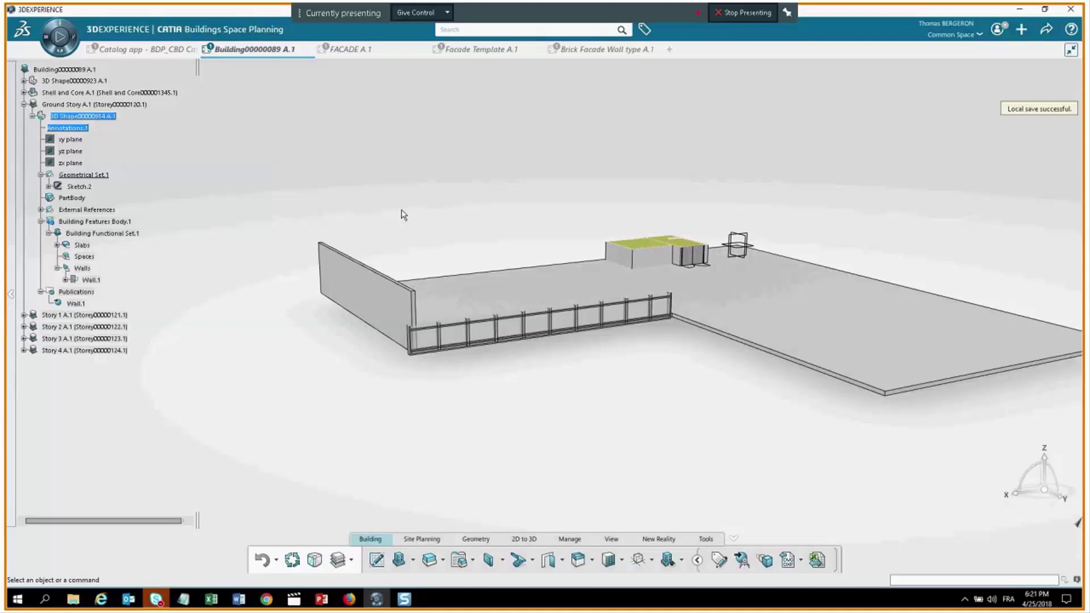
Activate the Ground Story and process Wall.1 with Expose and Product in Change Level of Development.
{"action": "double_click", "coordinate": [122, 106]}
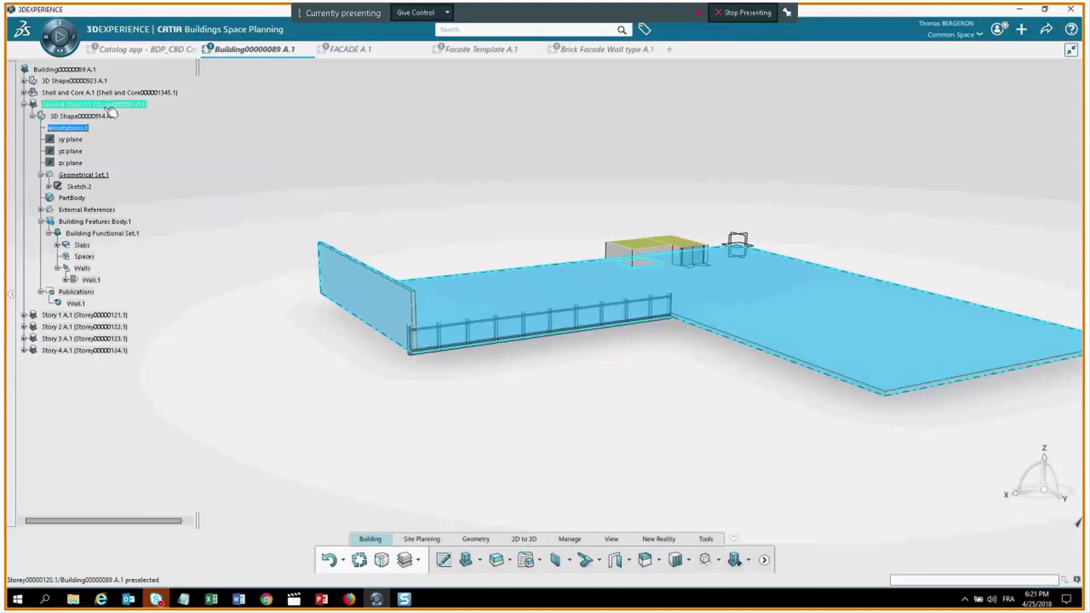
{"action": "middle_click_drag", "start_coordinate": [385, 278], "coordinate": [539, 188]}
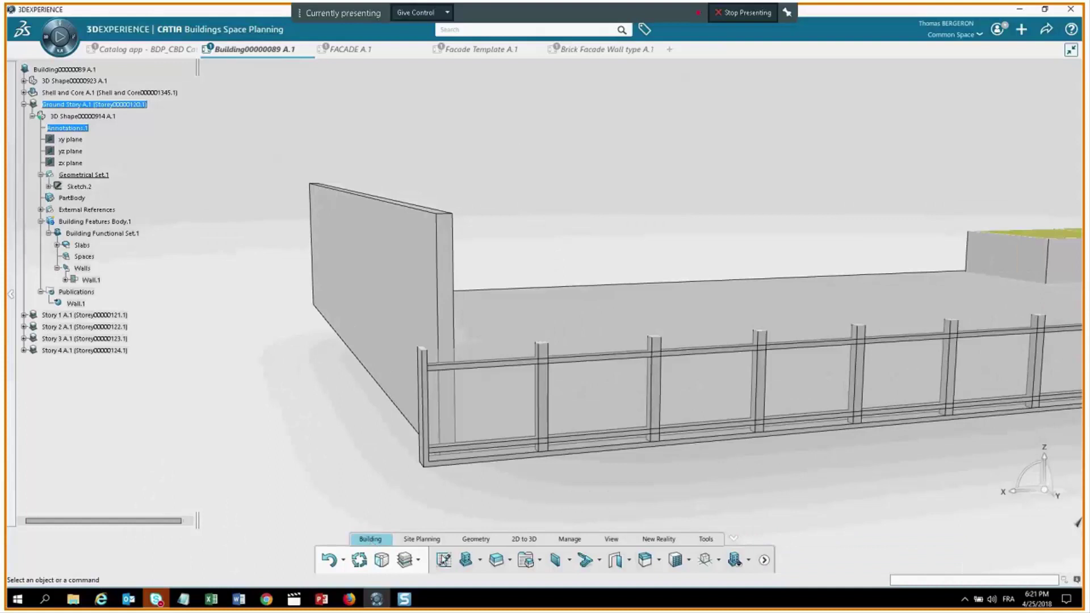
{"action": "left_click", "coordinate": [764, 559]}
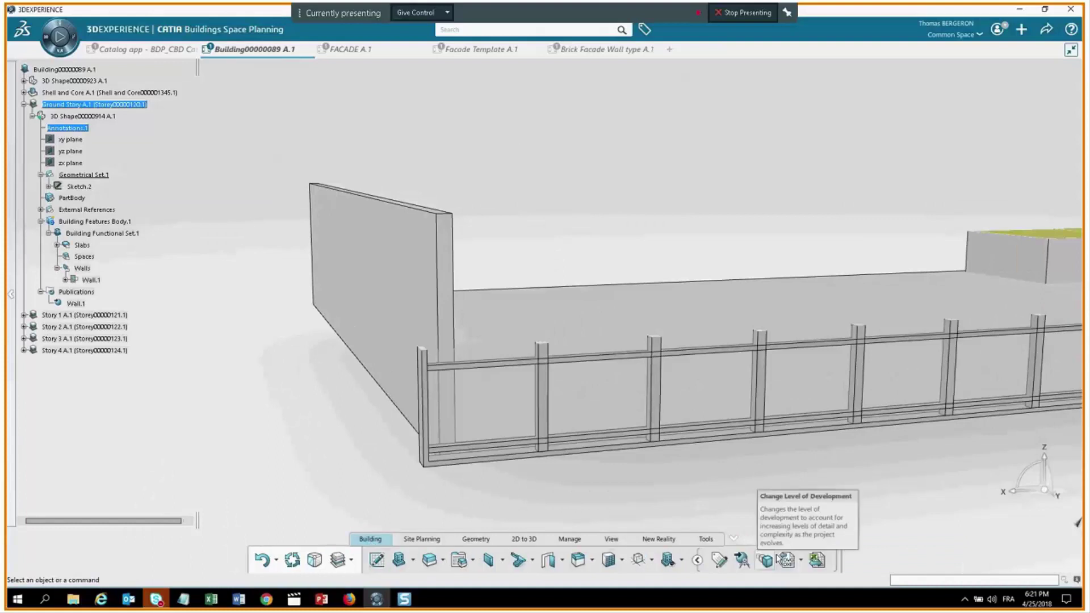
{"action": "left_click", "coordinate": [766, 561]}
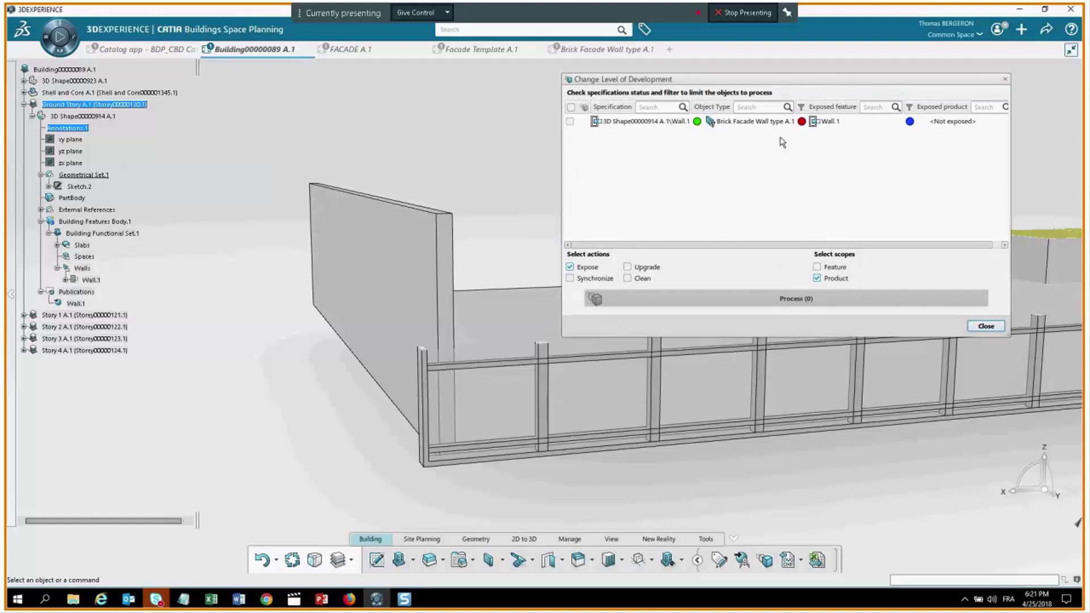
{"action": "middle_click_drag", "start_coordinate": [503, 151], "coordinate": [454, 164]}
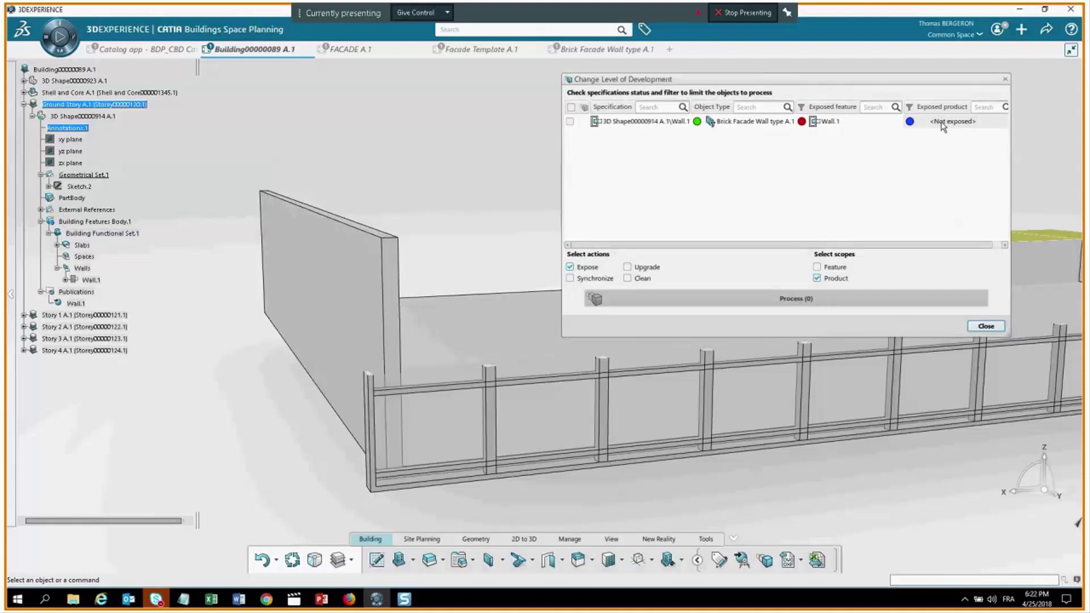
{"action": "left_click", "coordinate": [570, 121]}
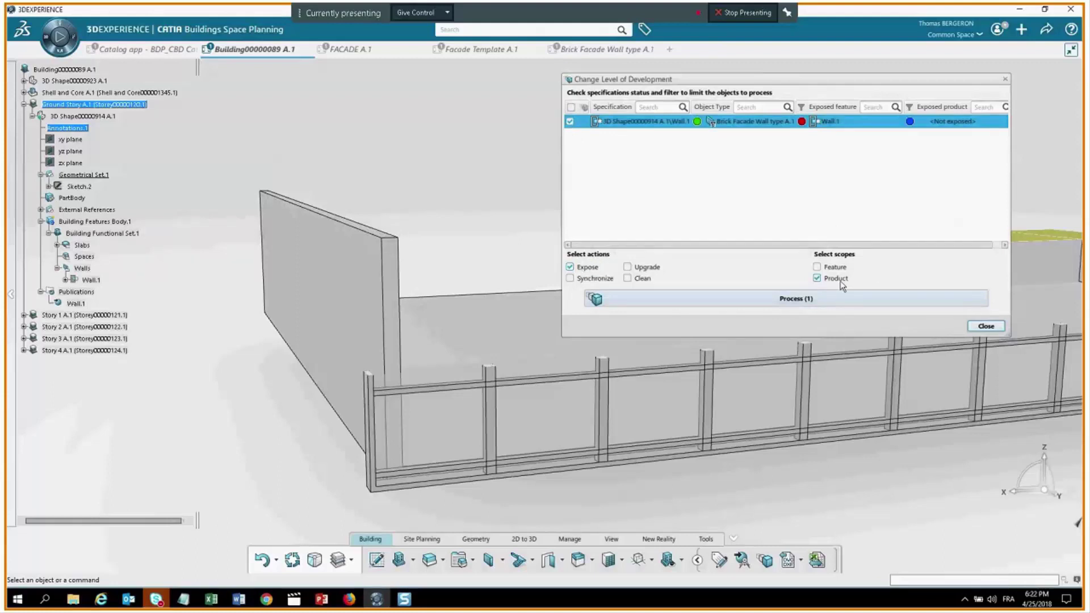
{"action": "middle_click_drag", "start_coordinate": [433, 236], "coordinate": [508, 205]}
{"action": "left_click", "coordinate": [790, 300]}
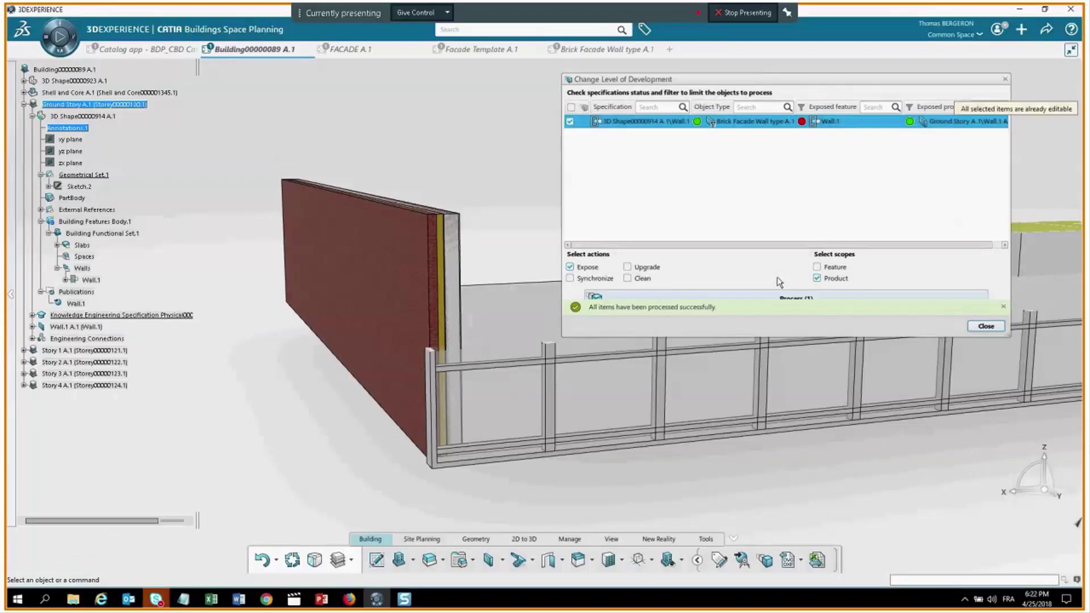
{"action": "left_click", "coordinate": [986, 326]}
Orbit to Wall.1's inner face and briefly hide its layers to check the studs.
{"action": "middle_click_drag", "start_coordinate": [301, 260], "coordinate": [427, 291]}
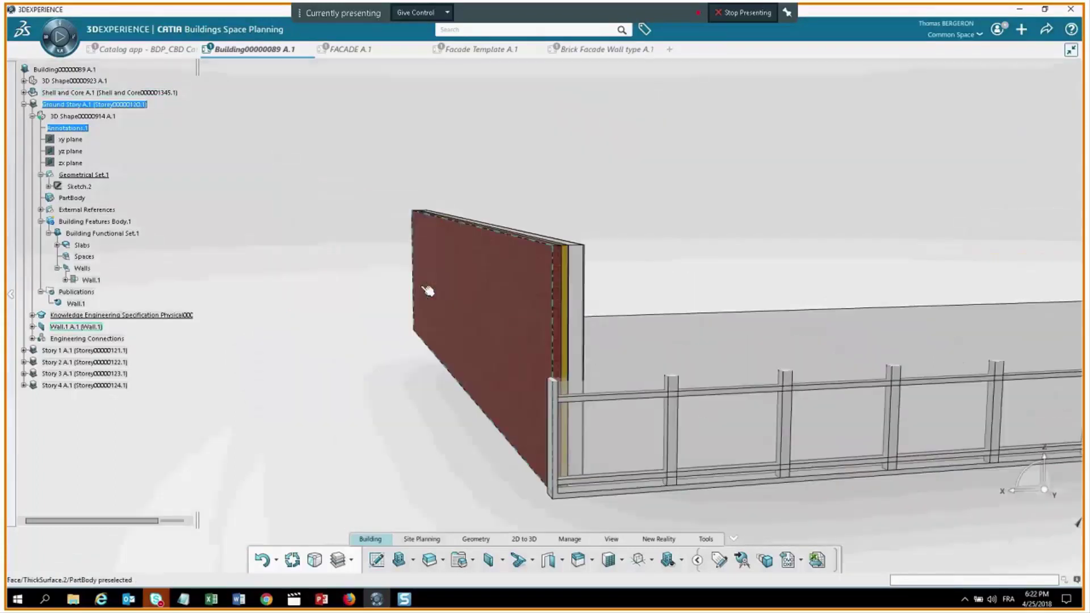
{"action": "middle_click", "coordinate": [569, 302]}
{"action": "middle_click_drag", "start_coordinate": [693, 373], "coordinate": [562, 311]}
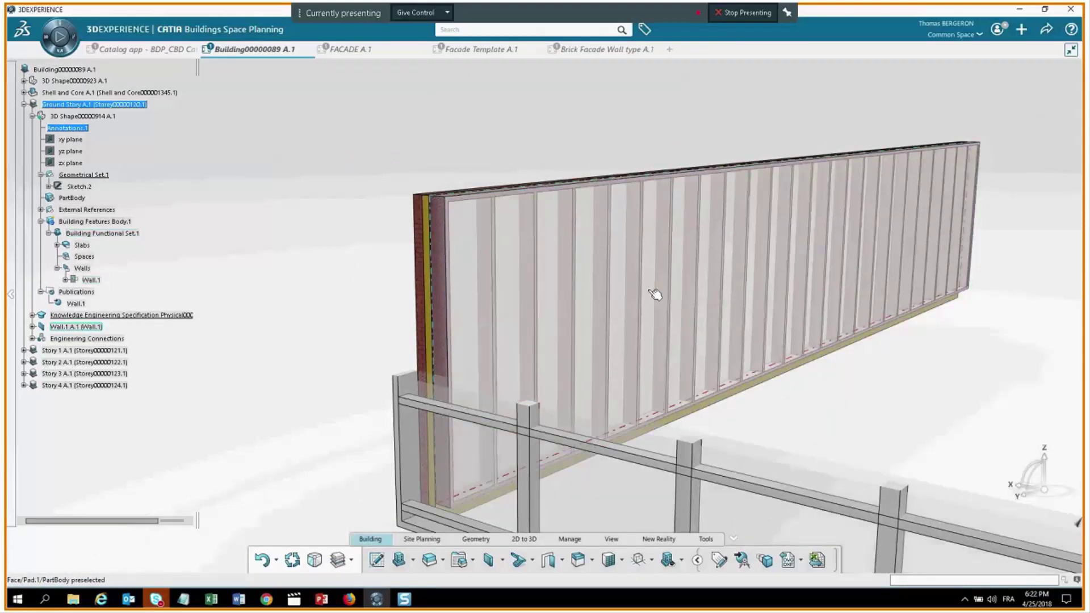
{"action": "key", "text": "space"}
{"action": "key", "text": "space"}
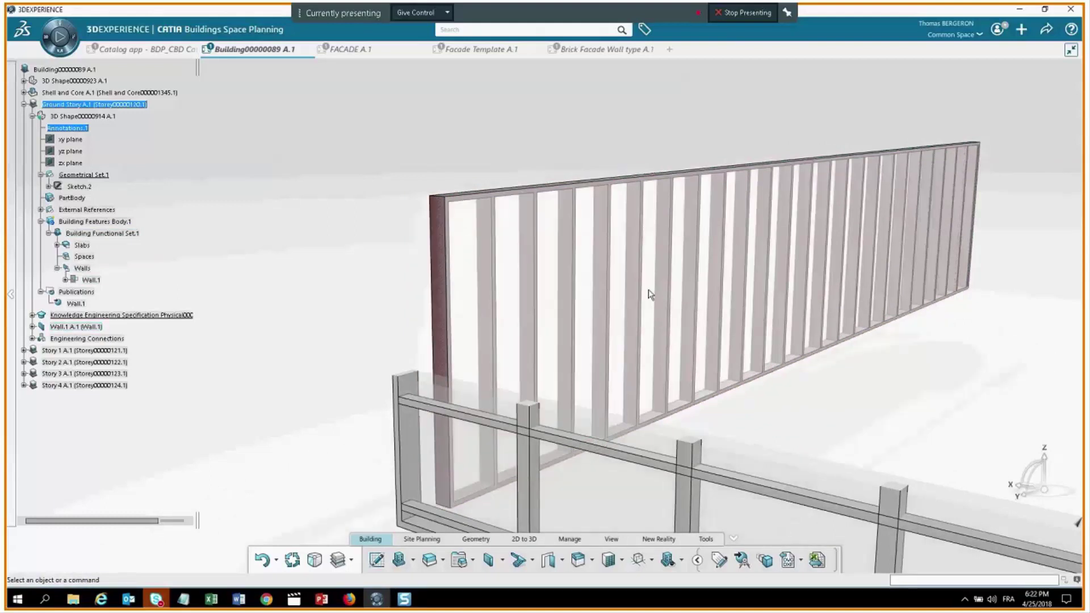
{"action": "key", "text": "ctrl+z"}
{"action": "key", "text": "ctrl+z"}
{"action": "key", "text": "ctrl+z"}
{"action": "key", "text": "ctrl+z"}
{"action": "mouse_move", "coordinate": [631, 244]}
{"action": "middle_mouse_down"}
{"action": "mouse_move", "coordinate": [510, 190]}
{"action": "mouse_move", "coordinate": [567, 251]}
{"action": "mouse_move", "coordinate": [613, 242]}
{"action": "middle_mouse_up"}
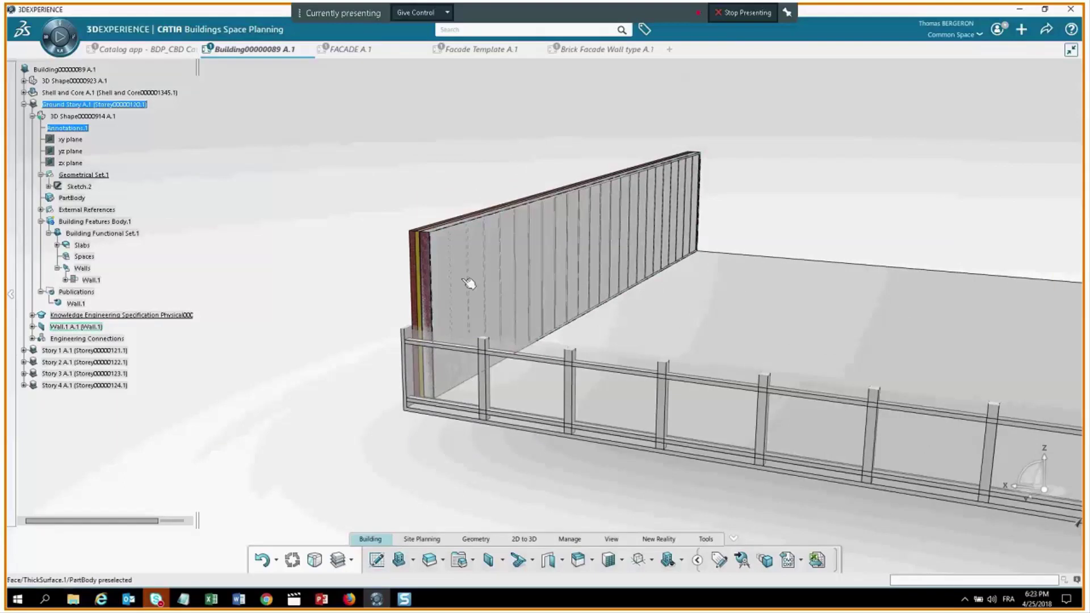
{"action": "middle_click_drag", "start_coordinate": [382, 224], "coordinate": [241, 248]}
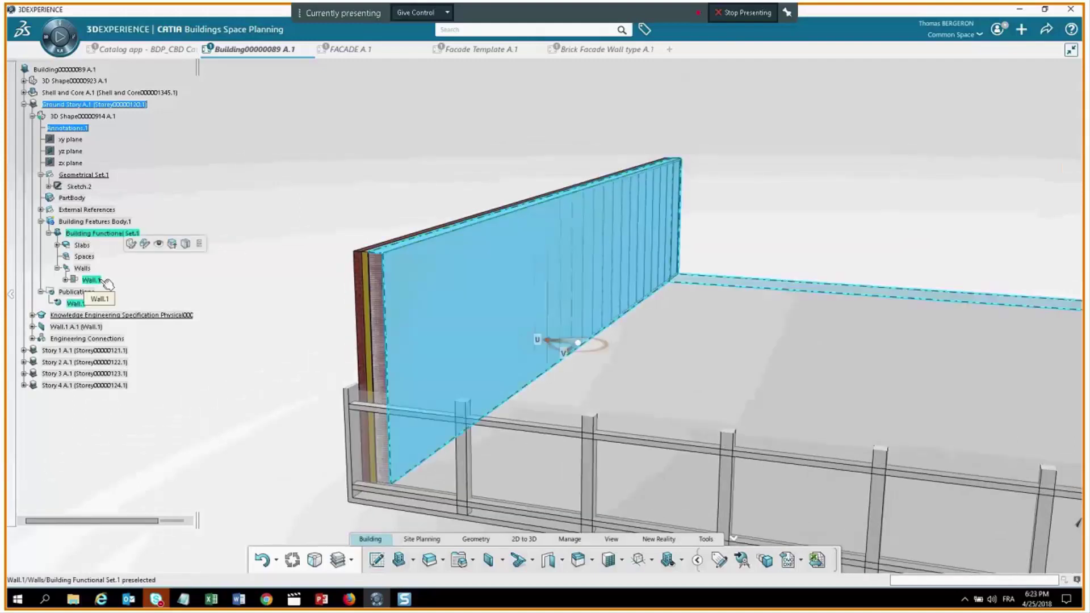
Edit Wall.1 and change its thickness from 0.2 m to 0.4 m.
{"action": "left_click", "coordinate": [106, 281]}
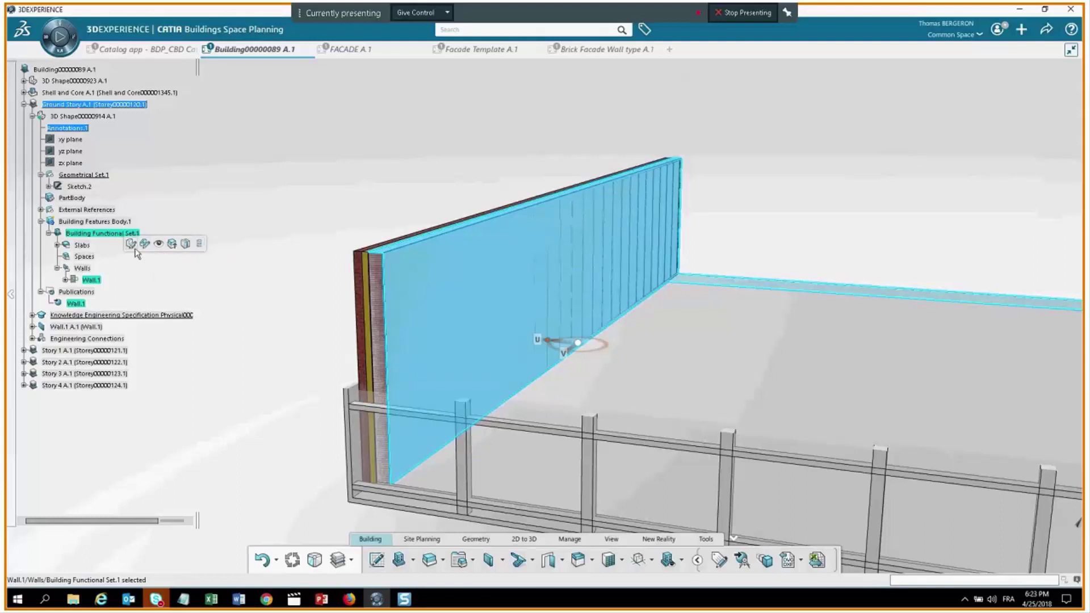
{"action": "left_click", "coordinate": [146, 250]}
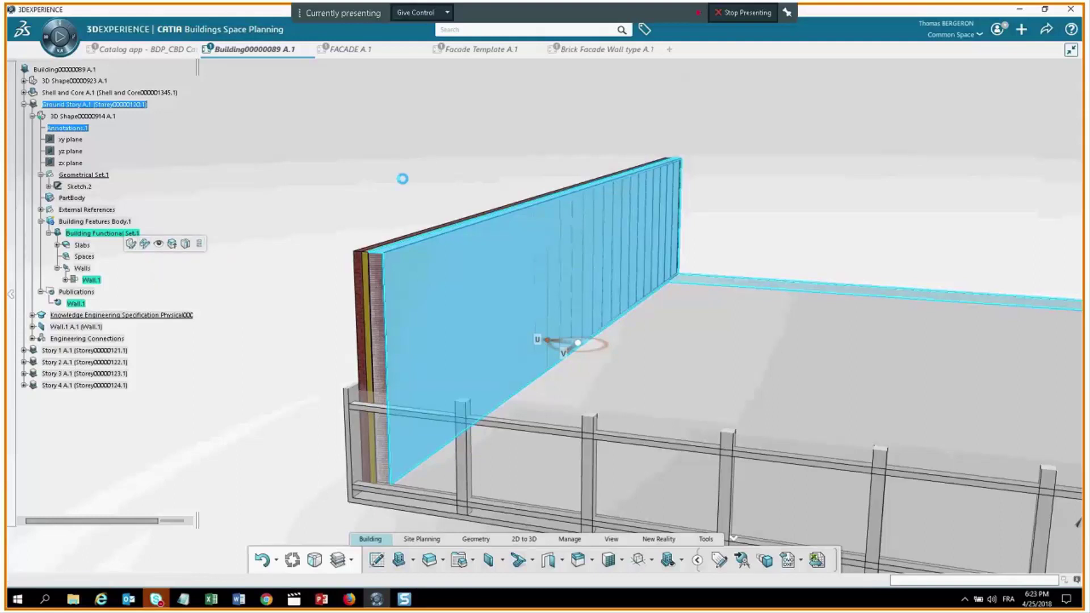
{"action": "left_click", "coordinate": [605, 191]}
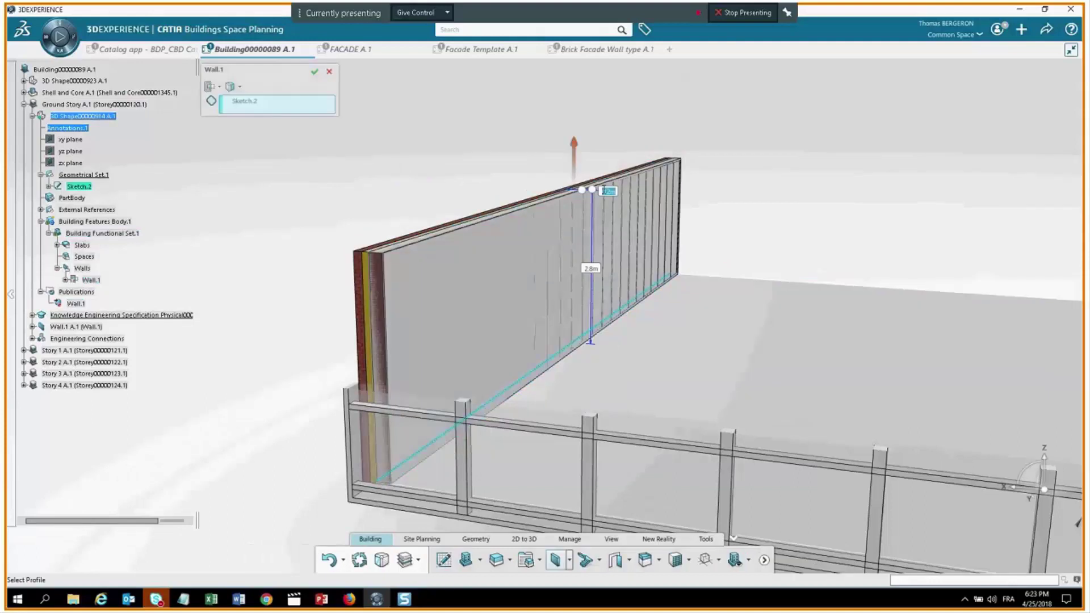
{"action": "type", "text": "0.4"}
{"action": "key", "text": "Return"}
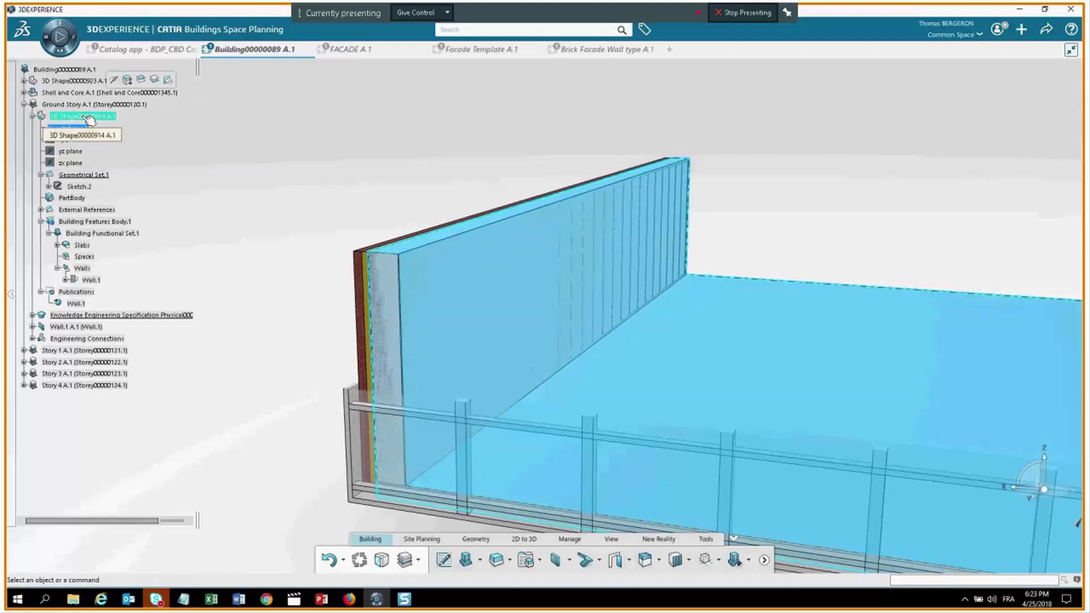
Show 3D Shape00000914 again and orbit to view the thickened wall frontally.
{"action": "middle_click_drag", "start_coordinate": [439, 338], "coordinate": [454, 283]}
{"action": "left_click", "coordinate": [93, 117]}
{"action": "key", "text": "space"}
{"action": "middle_click_drag", "start_coordinate": [348, 191], "coordinate": [414, 262]}
{"action": "middle_click", "coordinate": [677, 319]}
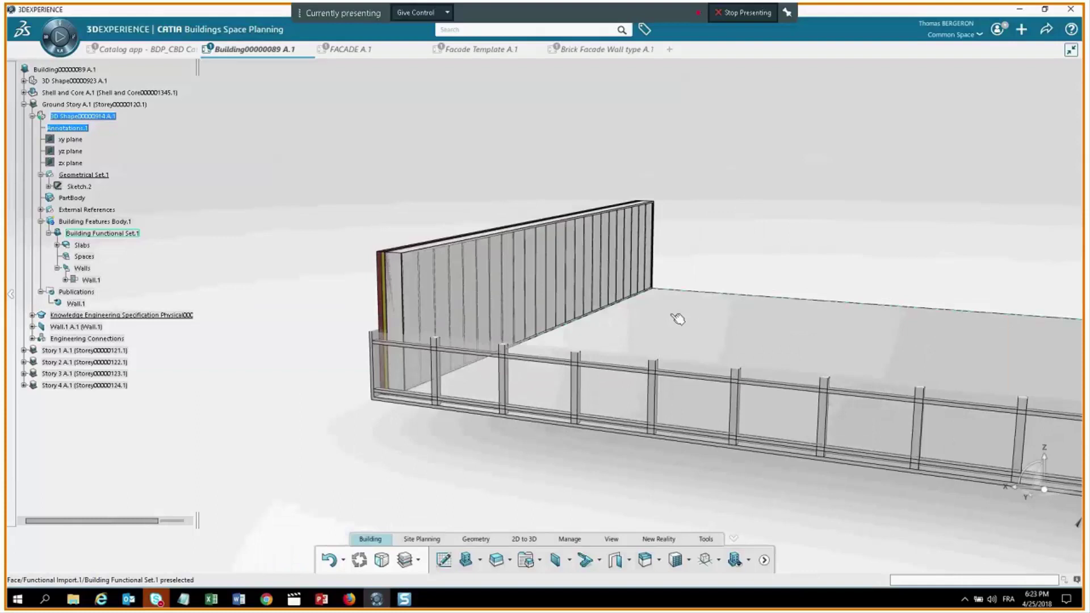
{"action": "middle_click_drag", "start_coordinate": [677, 319], "coordinate": [540, 173]}
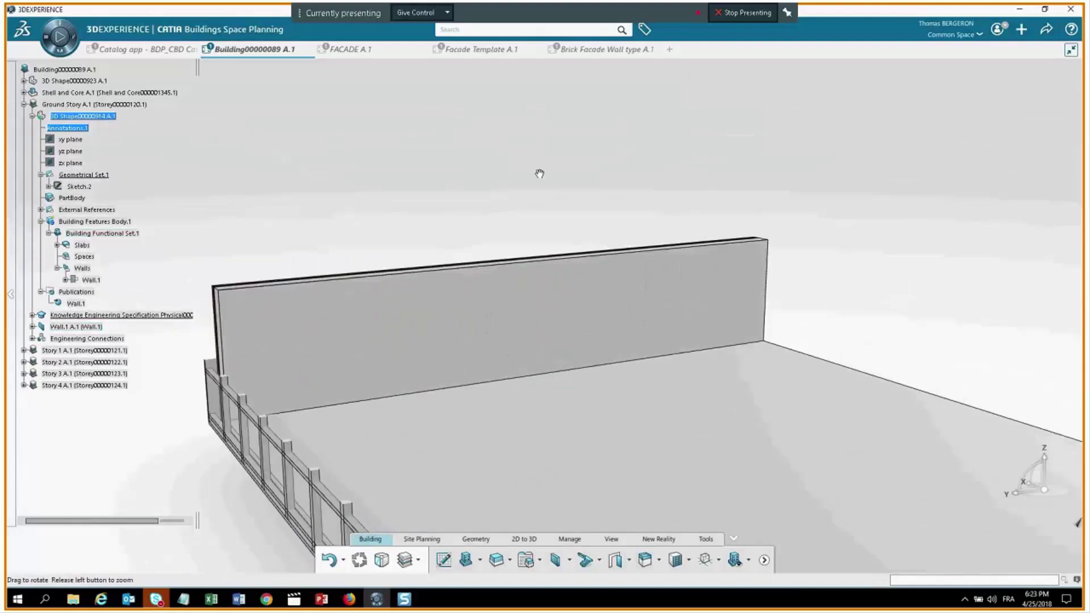
Pick the Fixed window from the standard windows in the building component catalog.
{"action": "left_click", "coordinate": [614, 560]}
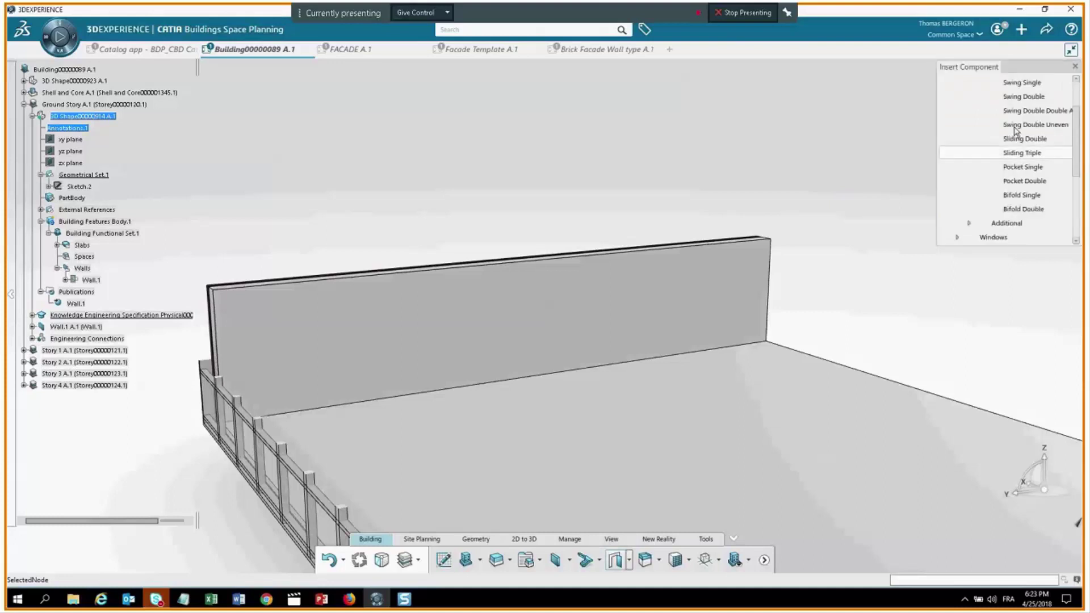
{"action": "scroll", "coordinate": [1073, 98], "scroll_direction": "up", "scroll_amount": 2}
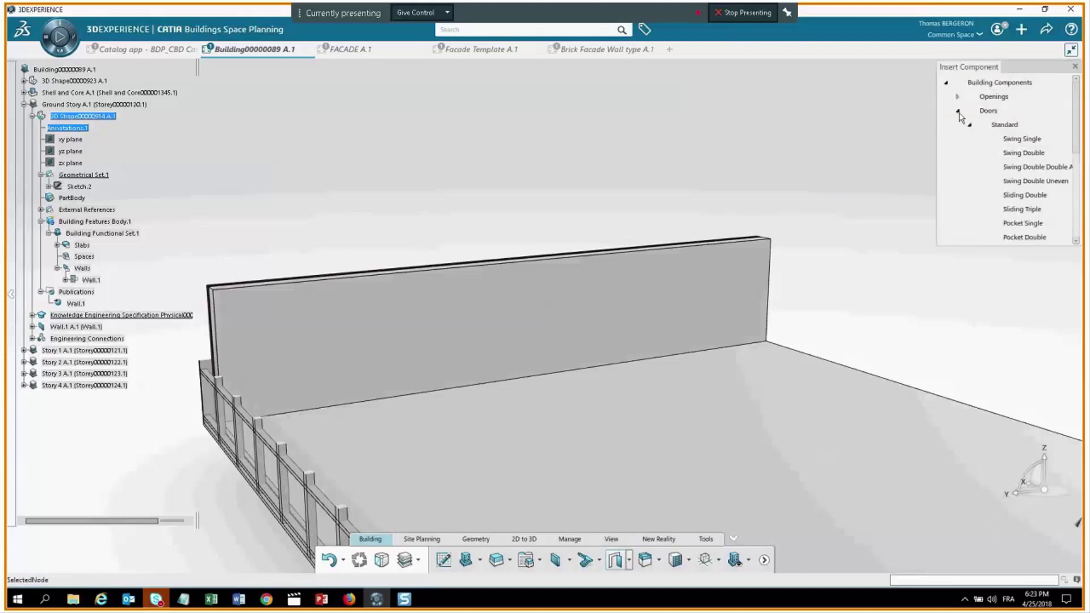
{"action": "left_click", "coordinate": [970, 126]}
{"action": "left_click", "coordinate": [958, 154]}
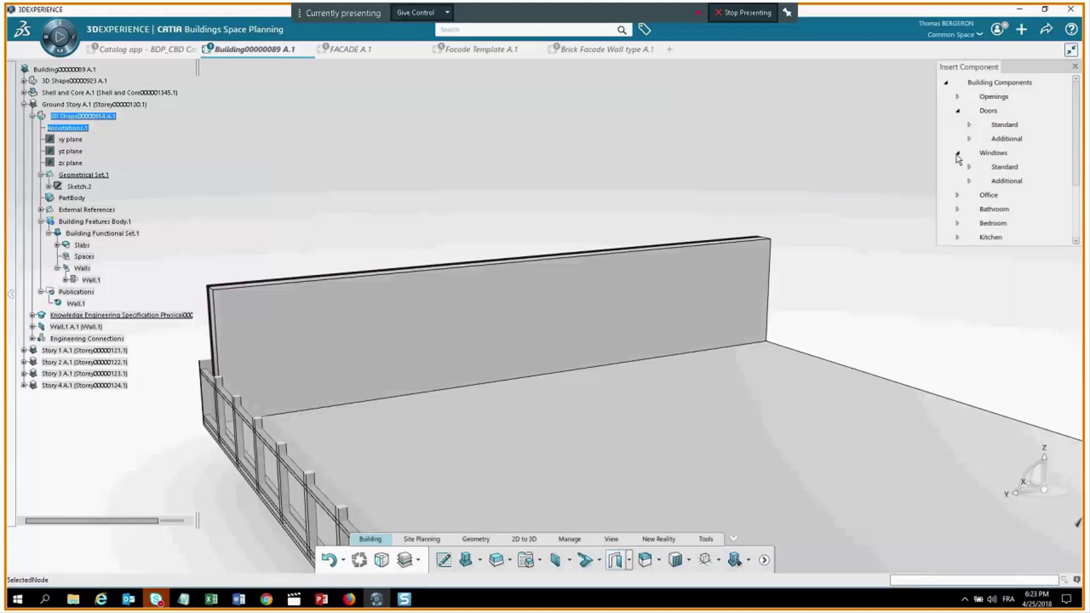
{"action": "left_click", "coordinate": [969, 167]}
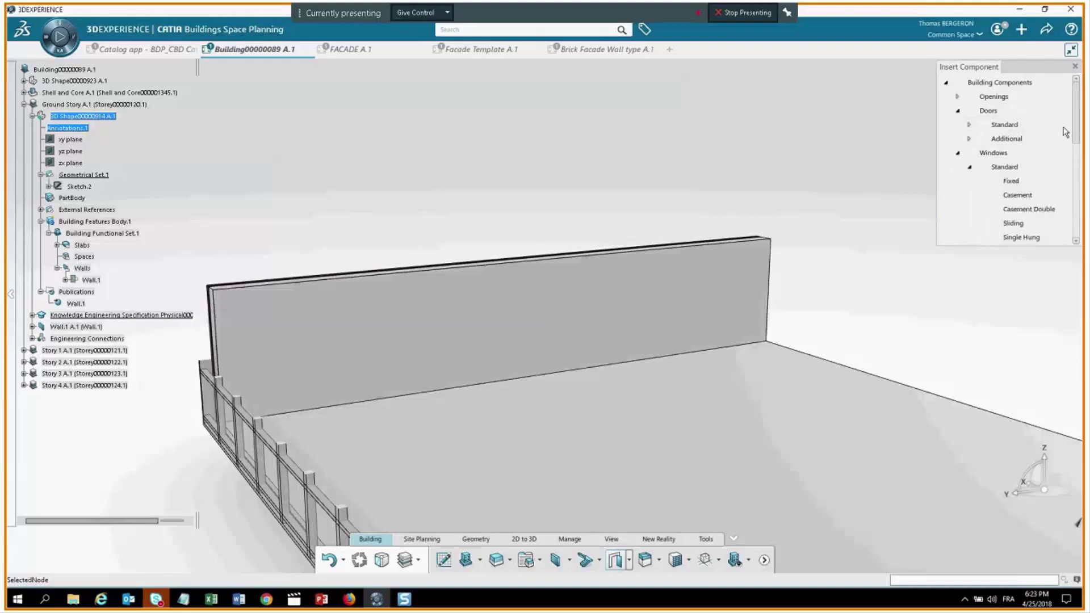
{"action": "scroll", "coordinate": [1019, 145], "scroll_direction": "down", "scroll_amount": 1}
{"action": "left_click", "coordinate": [1021, 145]}
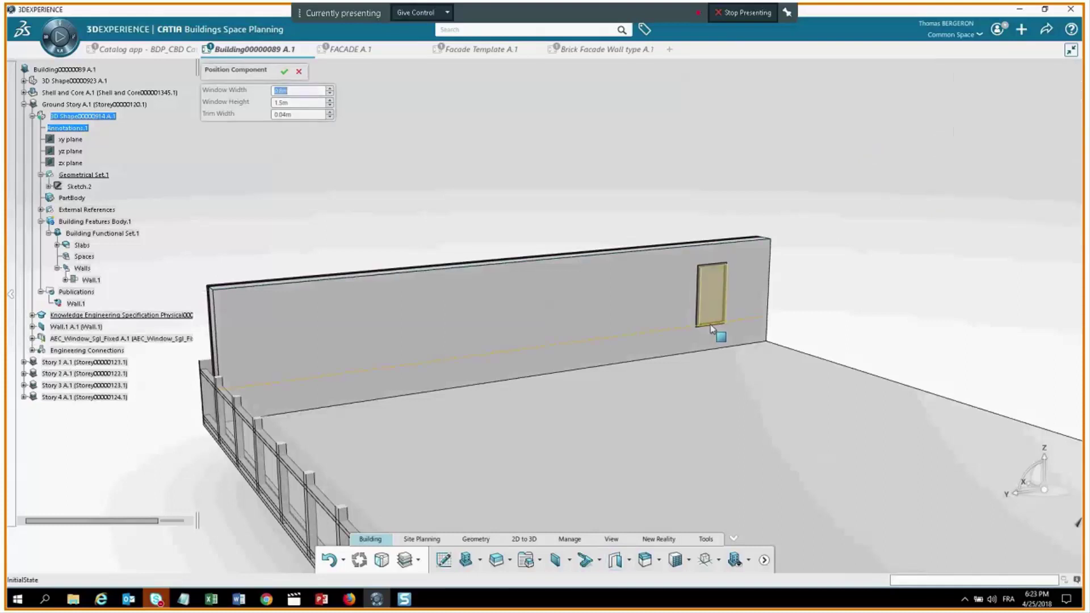
Place four fixed windows along Wall.1 and confirm the placement.
{"action": "left_click", "coordinate": [702, 326]}
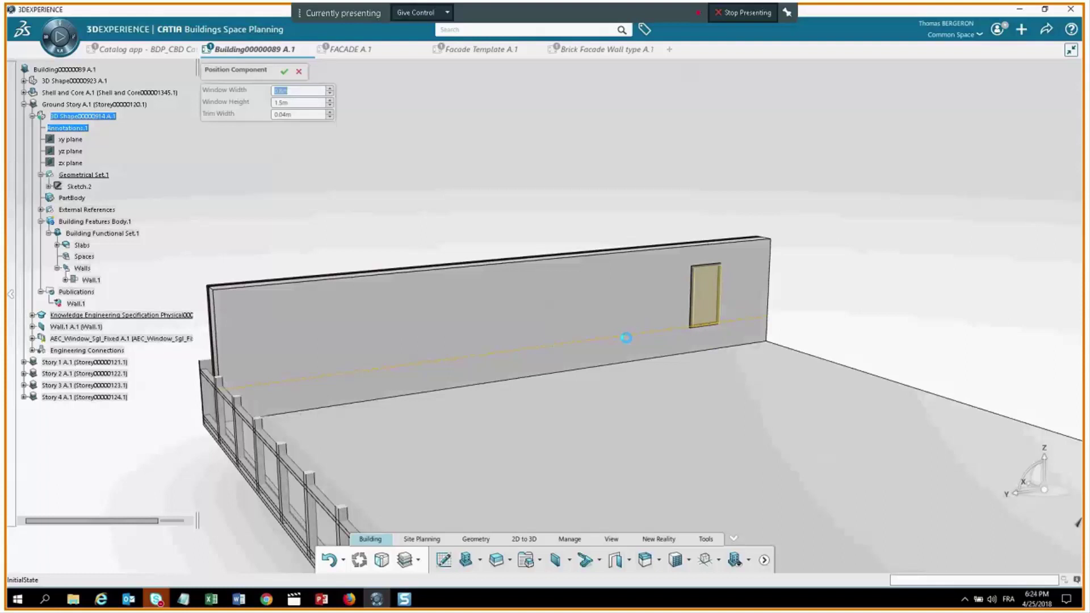
{"action": "left_click", "coordinate": [625, 339]}
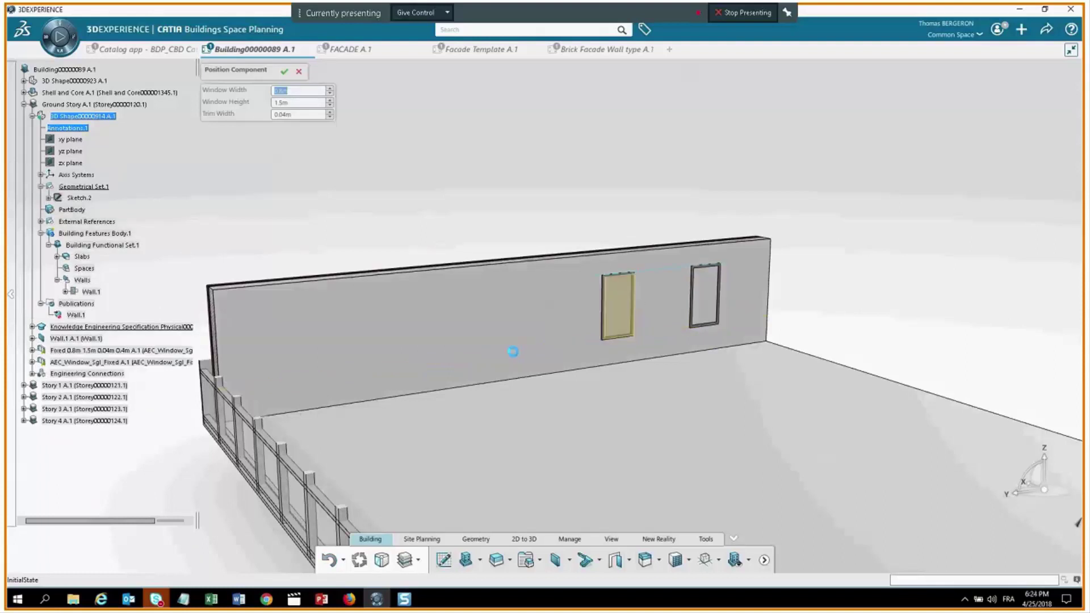
{"action": "left_click", "coordinate": [515, 356]}
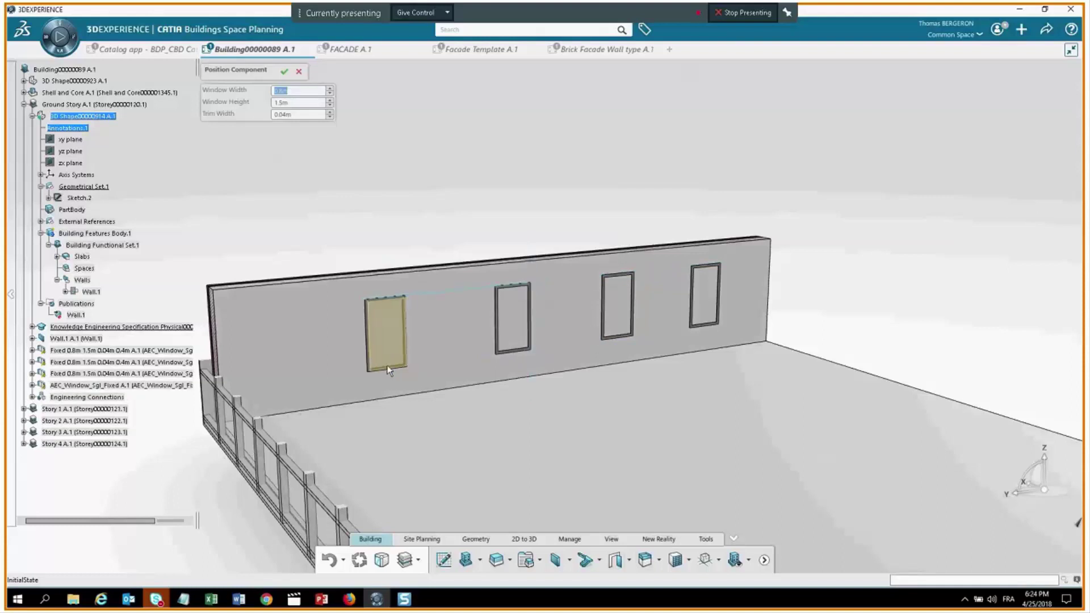
{"action": "left_click", "coordinate": [397, 366]}
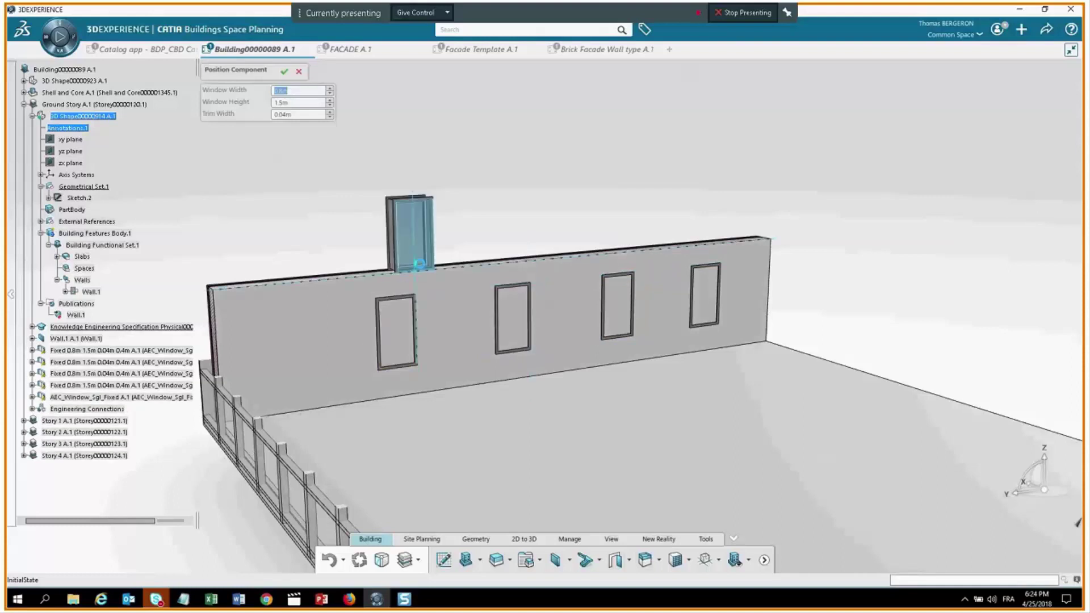
{"action": "left_click", "coordinate": [286, 72]}
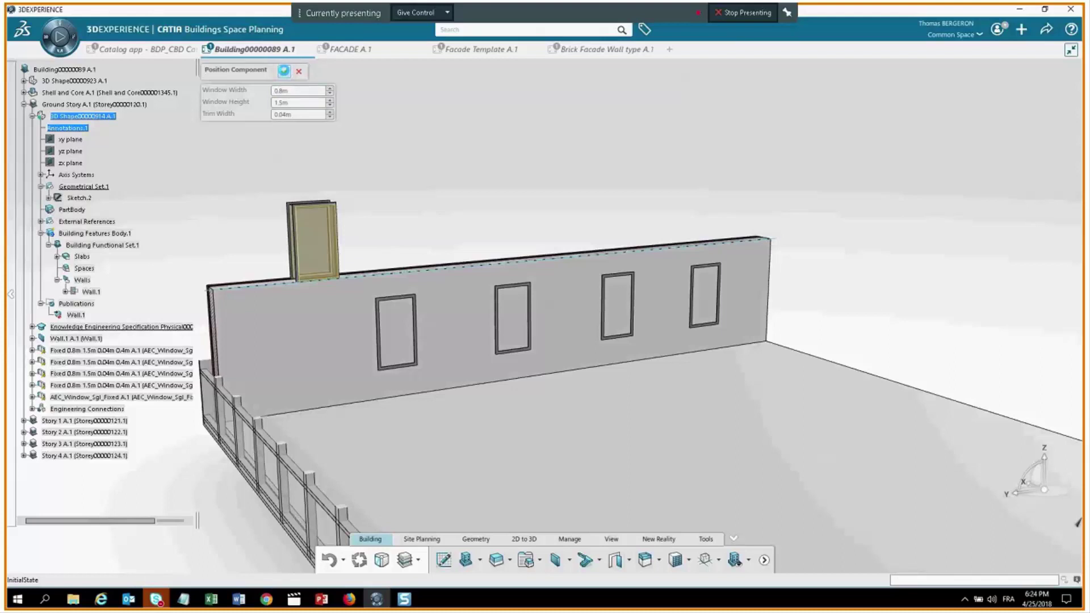
Toggle Wall.1 A.1 off and on, orbit around its brick facade, and expand its layers.
{"action": "left_click", "coordinate": [75, 340]}
{"action": "key", "text": "space"}
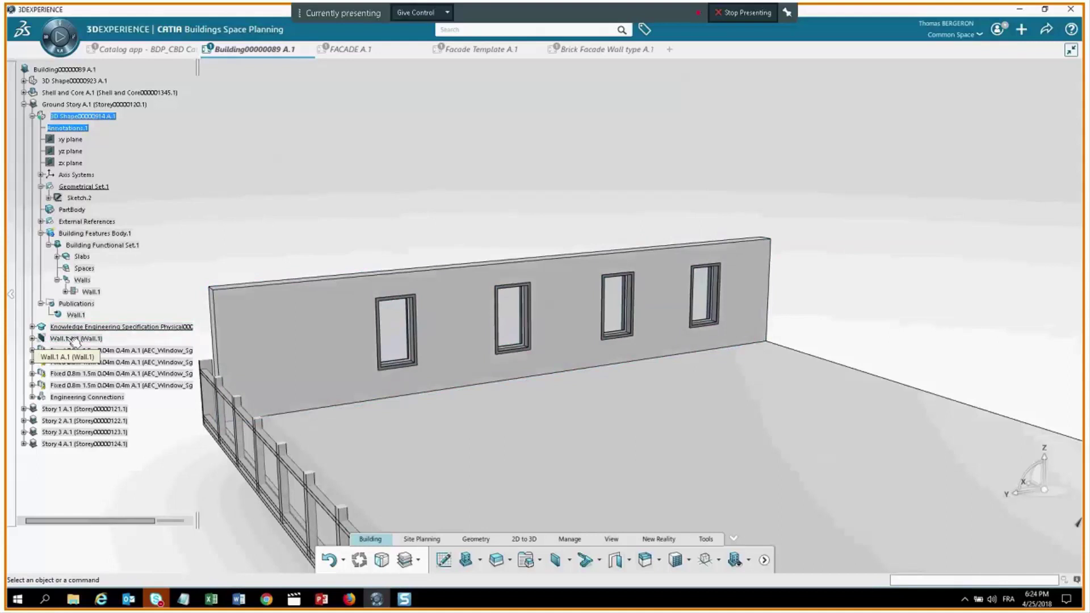
{"action": "middle_click_drag", "start_coordinate": [385, 342], "coordinate": [598, 237]}
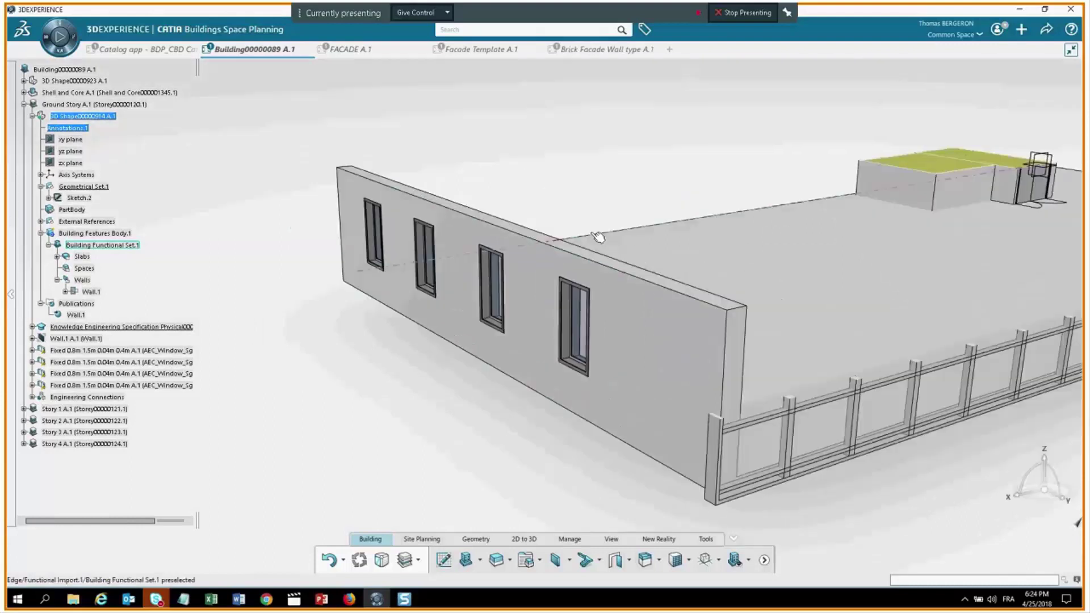
{"action": "left_click", "coordinate": [85, 339]}
{"action": "key", "text": "space"}
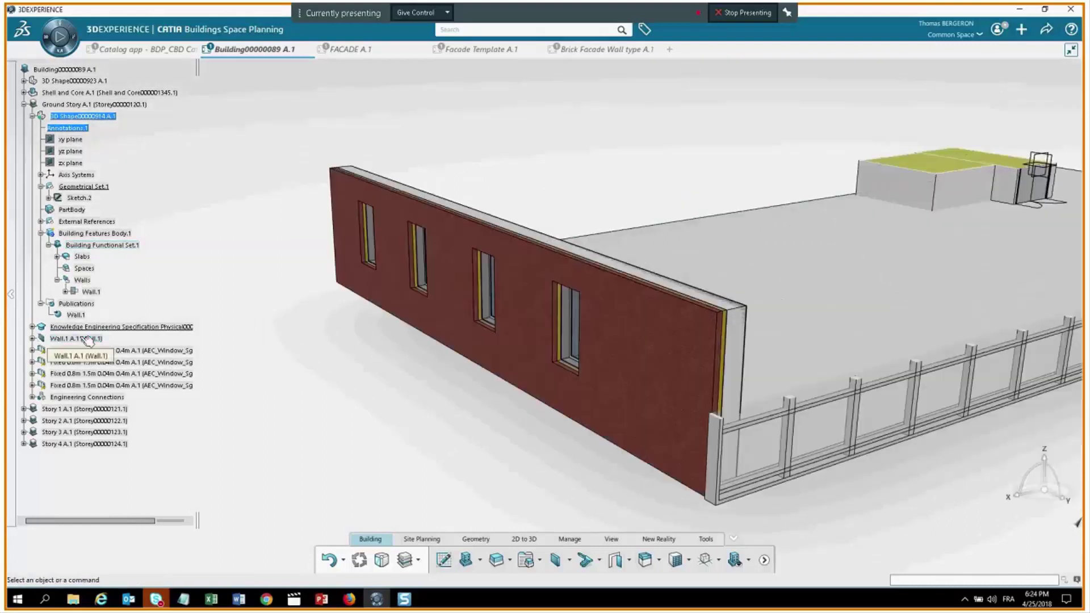
{"action": "middle_click_drag", "start_coordinate": [312, 333], "coordinate": [689, 264]}
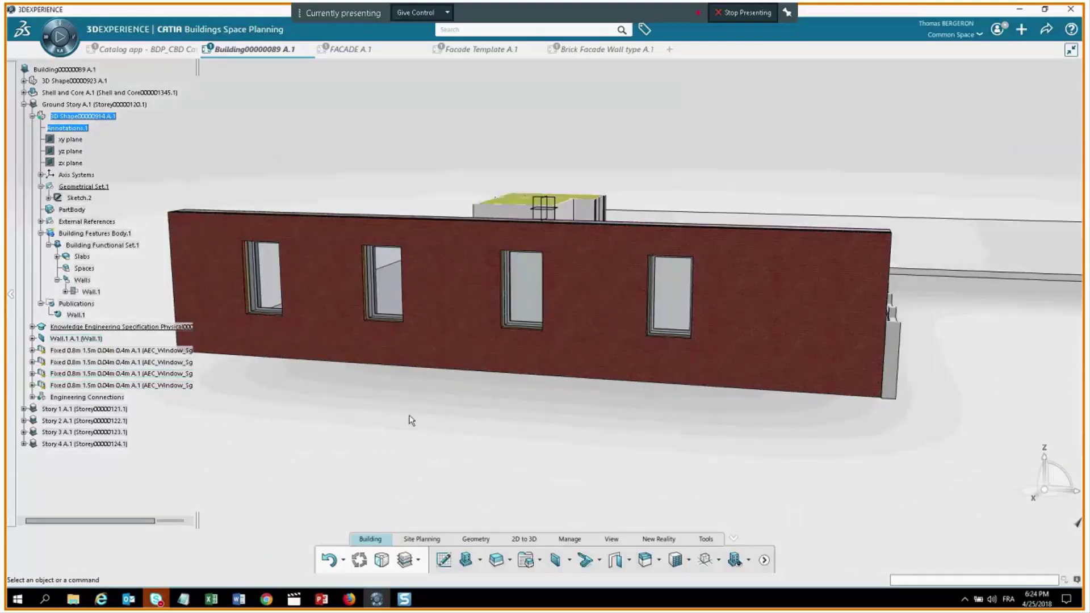
{"action": "middle_click_drag", "start_coordinate": [412, 420], "coordinate": [645, 273]}
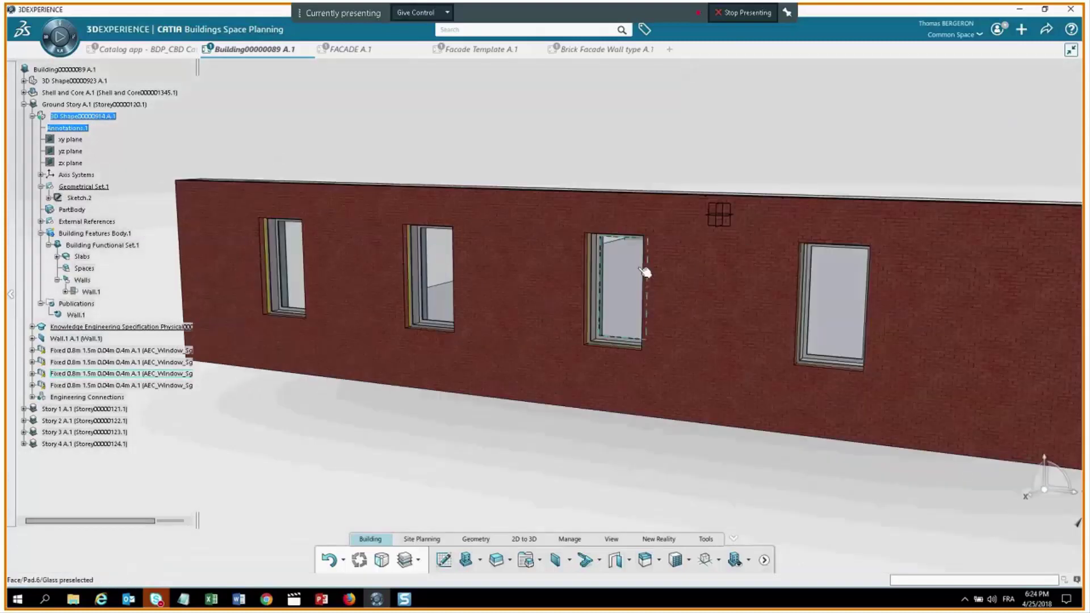
{"action": "middle_click_drag", "start_coordinate": [586, 224], "coordinate": [89, 118]}
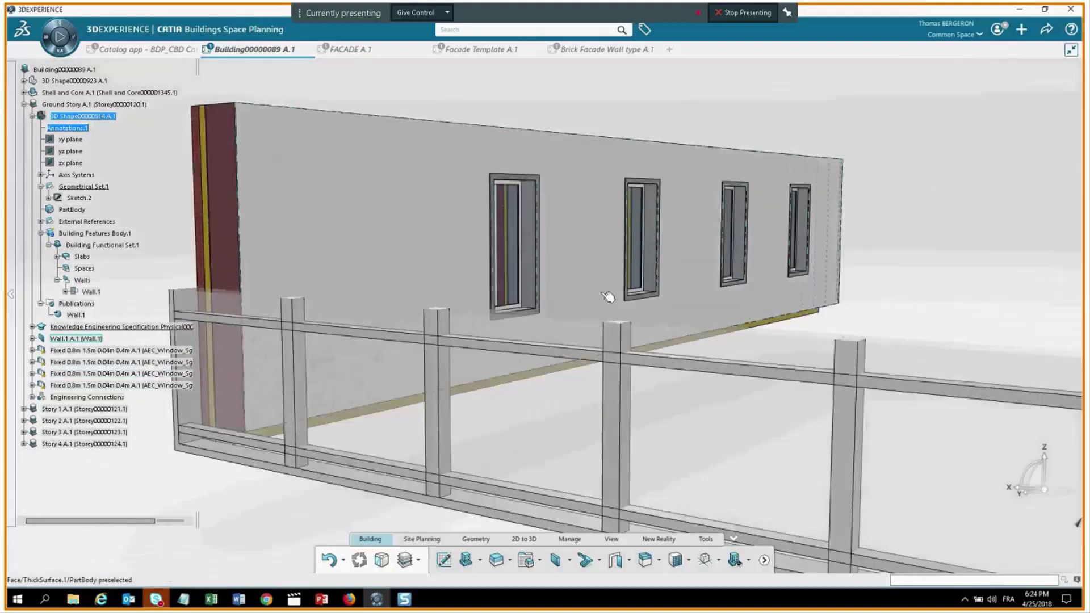
{"action": "middle_click_drag", "start_coordinate": [608, 296], "coordinate": [579, 347]}
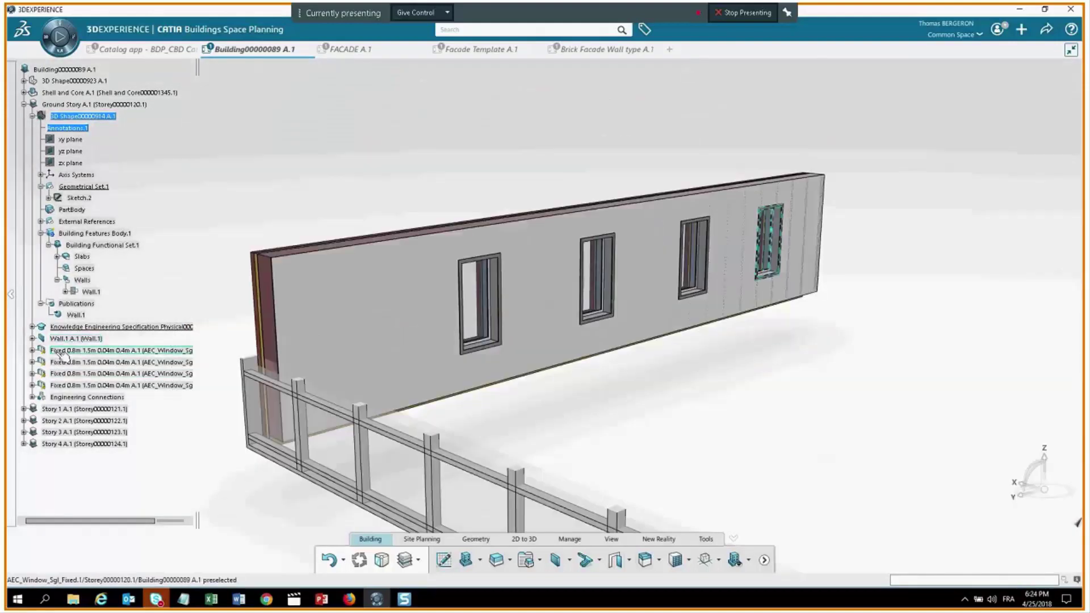
{"action": "left_click", "coordinate": [32, 339]}
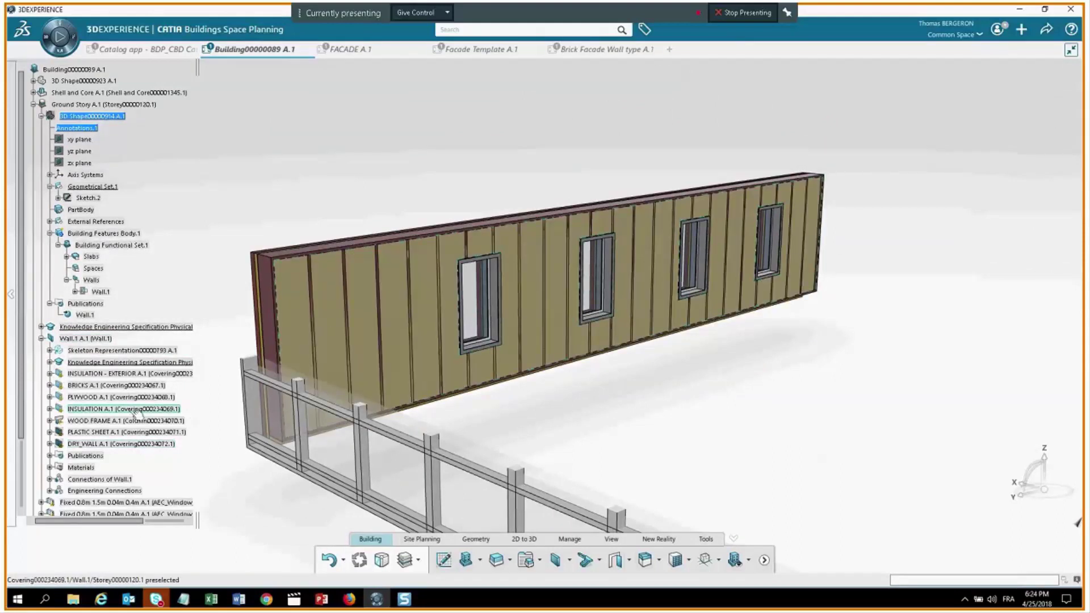
{"action": "middle_click_drag", "start_coordinate": [577, 358], "coordinate": [643, 337]}
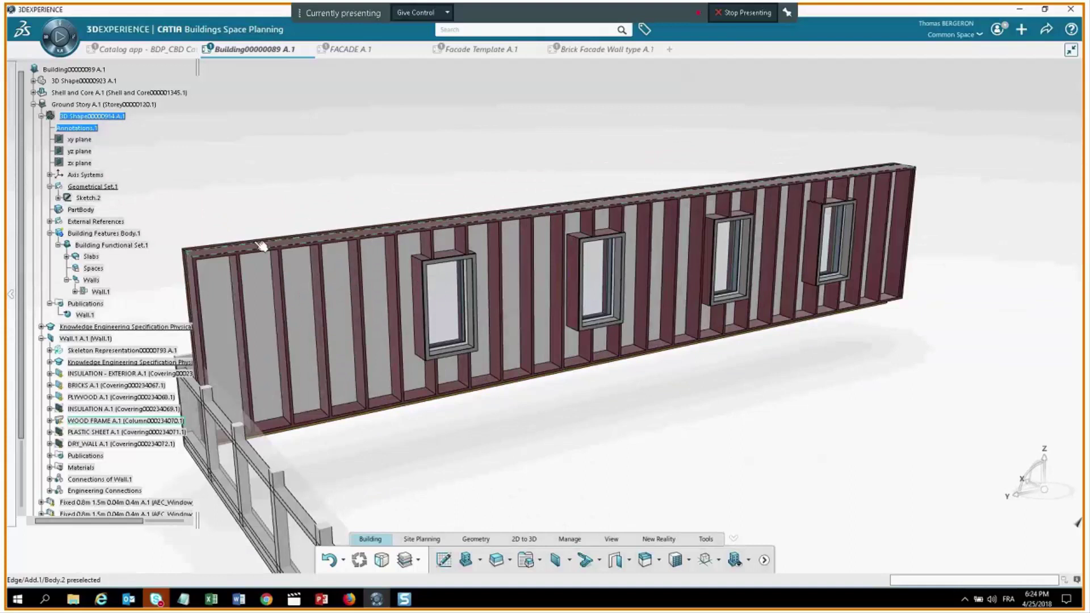
{"action": "middle_click_drag", "start_coordinate": [328, 207], "coordinate": [365, 207]}
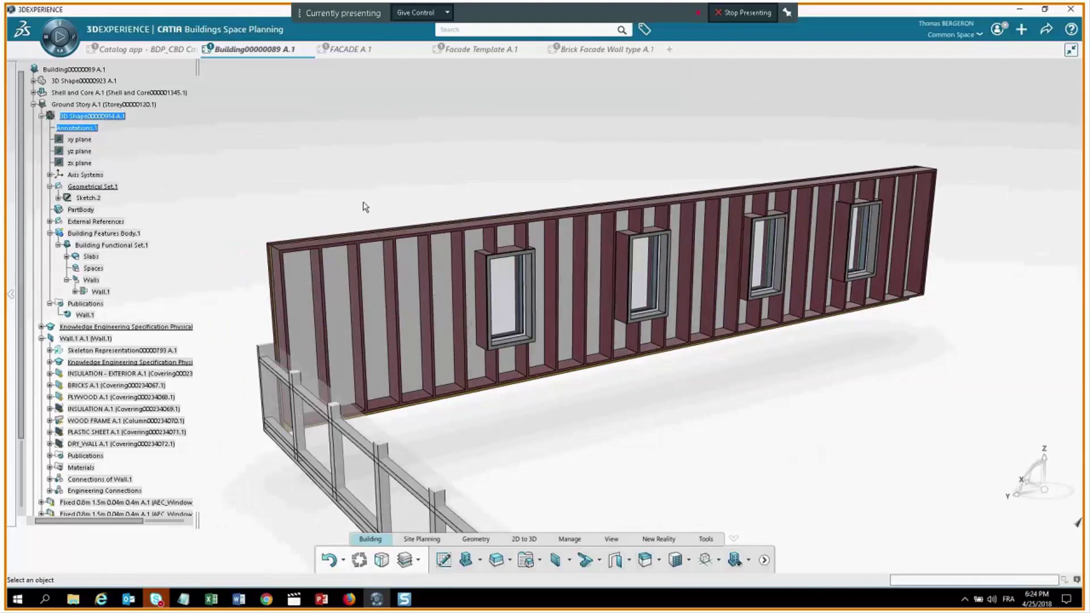
{"action": "middle_click_drag", "start_coordinate": [638, 344], "coordinate": [404, 301]}
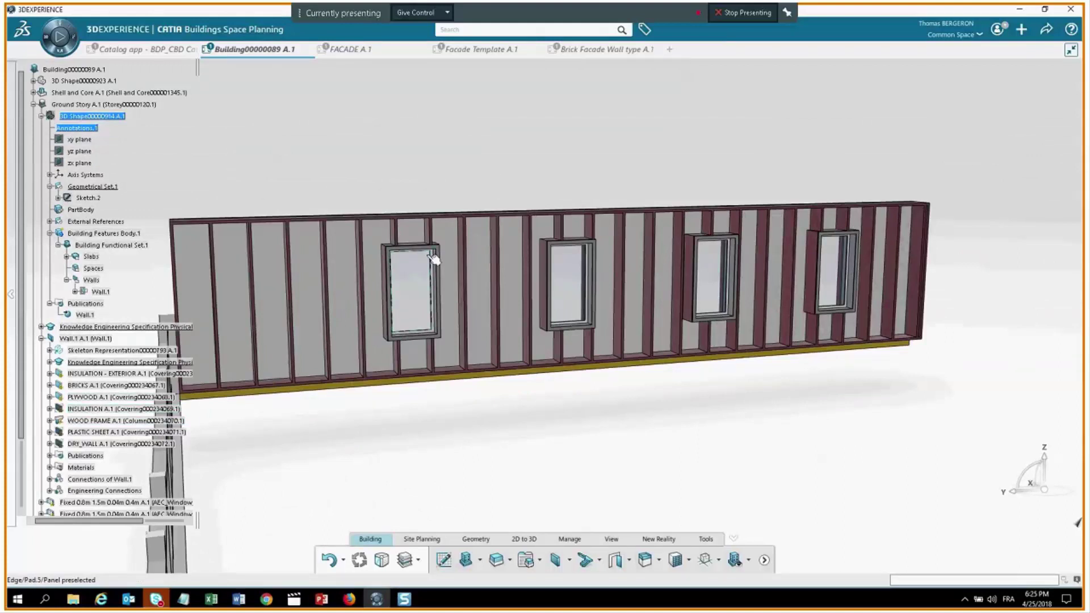
{"action": "middle_click_drag", "start_coordinate": [622, 168], "coordinate": [409, 243]}
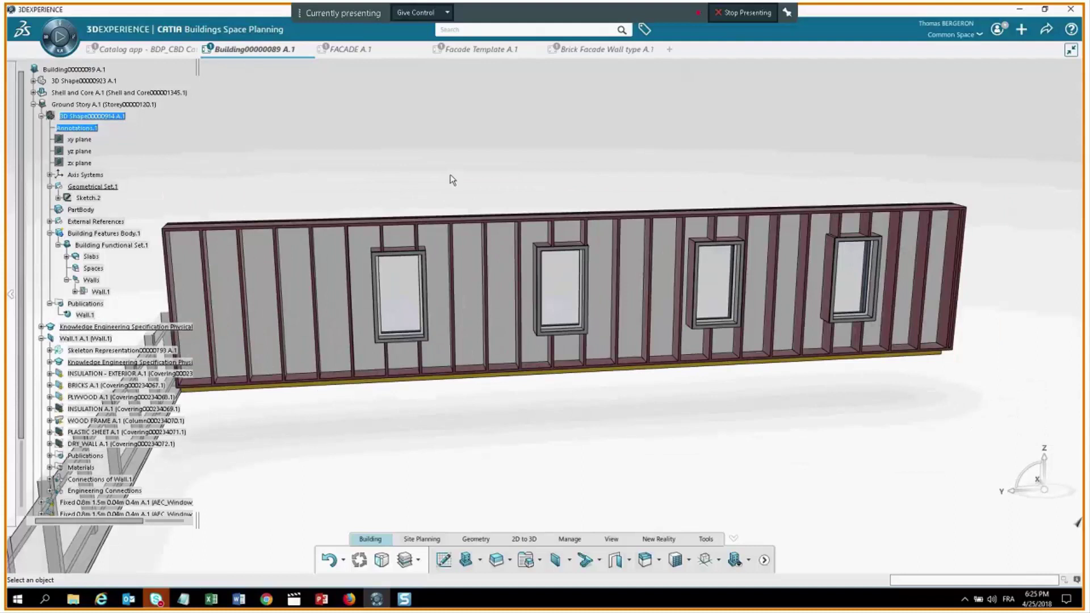
{"action": "middle_click_drag", "start_coordinate": [418, 187], "coordinate": [591, 347]}
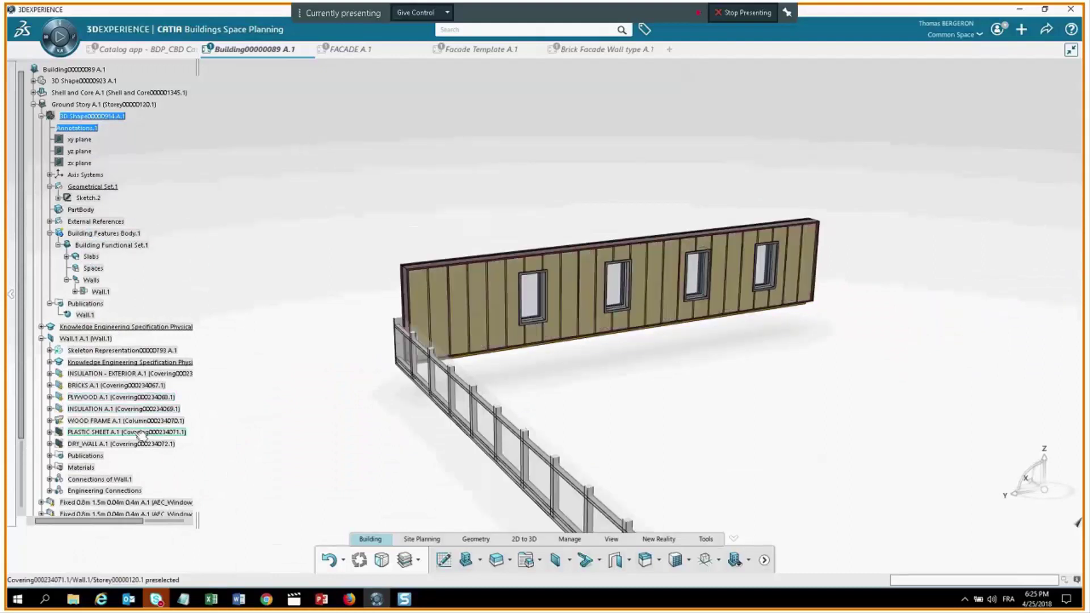
{"action": "middle_click_drag", "start_coordinate": [359, 352], "coordinate": [565, 347]}
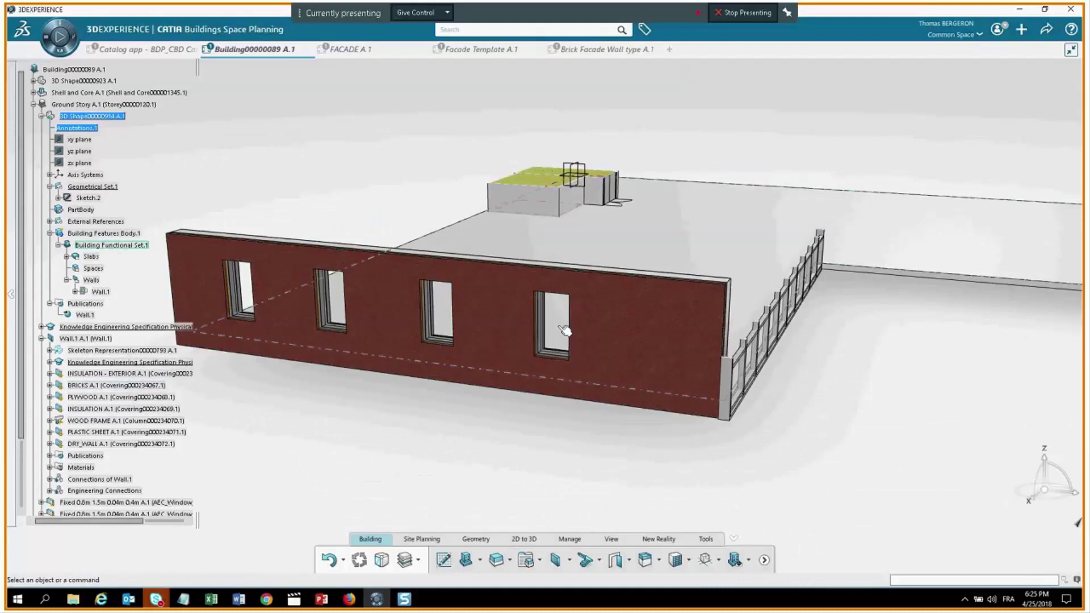
{"action": "middle_click_drag", "start_coordinate": [579, 214], "coordinate": [130, 340]}
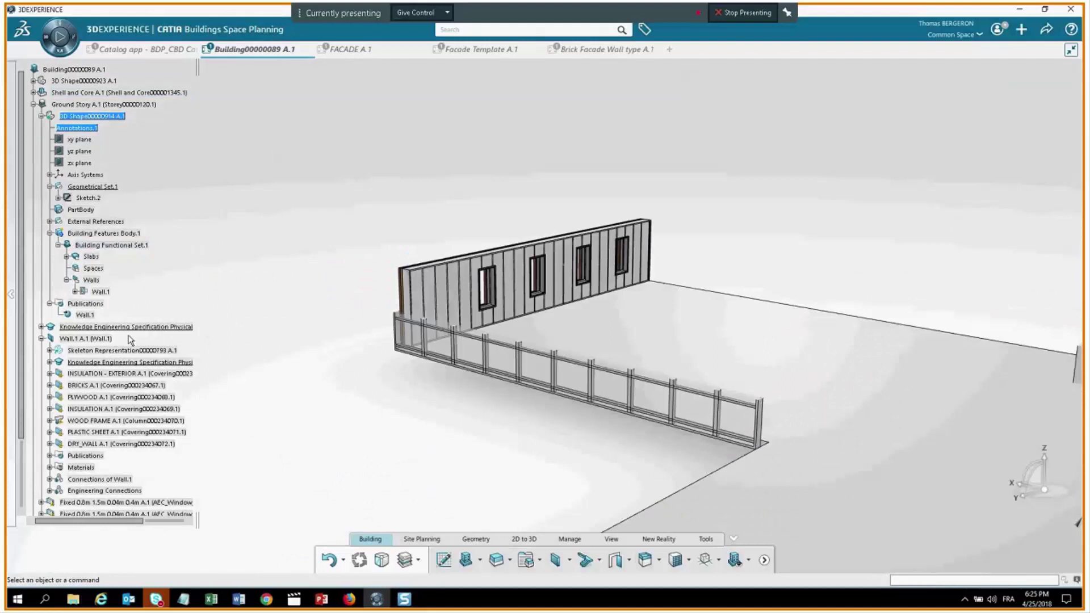
Collapse Wall.1's layer list, then trial-slide a window along the wall and undo the move.
{"action": "left_click", "coordinate": [41, 339]}
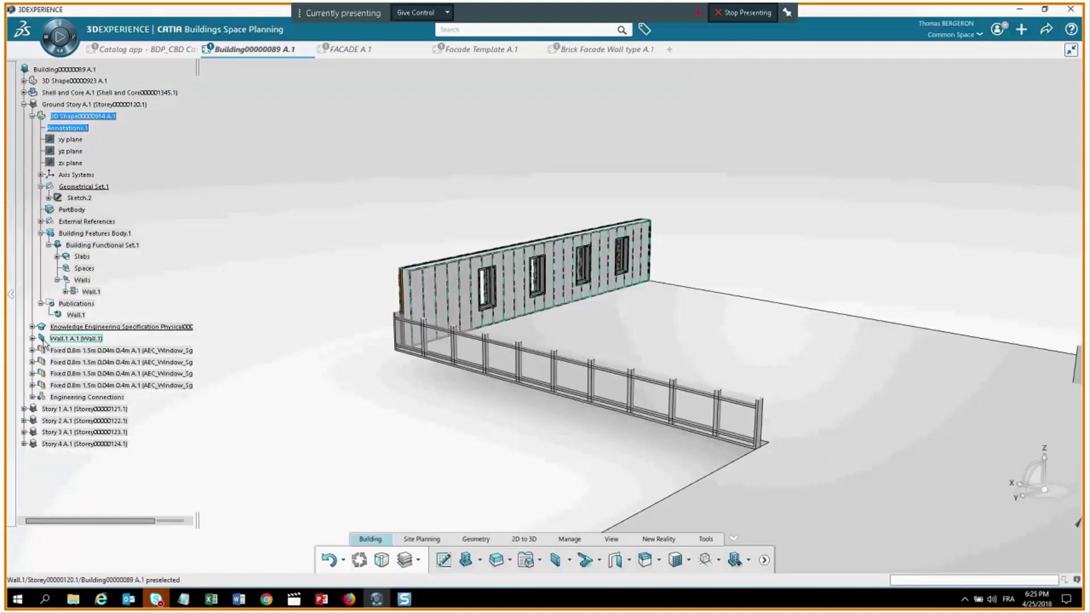
{"action": "left_click", "coordinate": [170, 362]}
{"action": "middle_click_drag", "start_coordinate": [701, 329], "coordinate": [506, 394]}
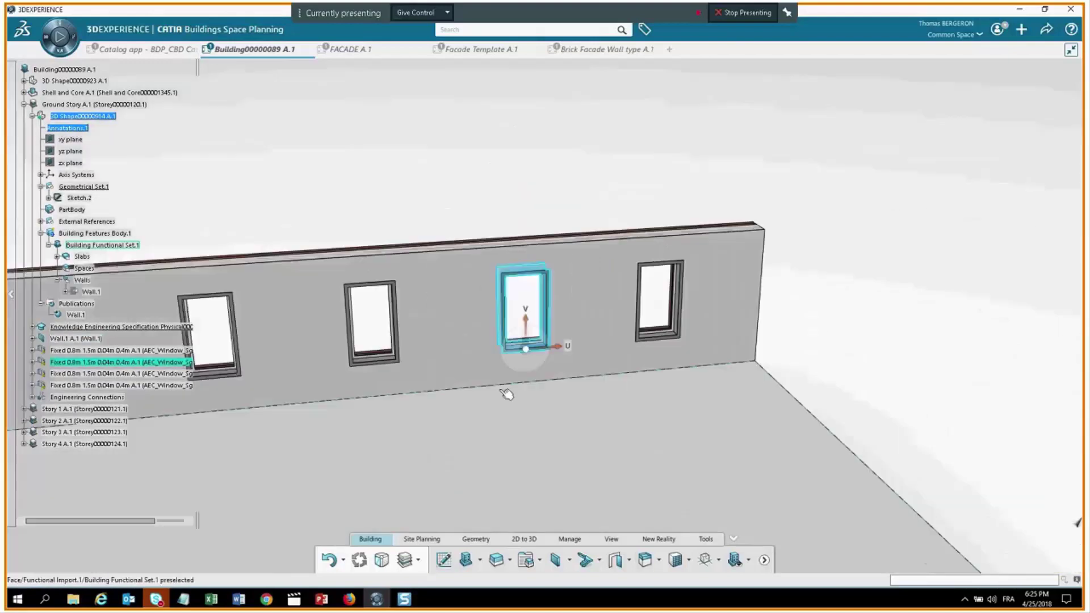
{"action": "left_click_drag", "start_coordinate": [554, 346], "coordinate": [604, 347]}
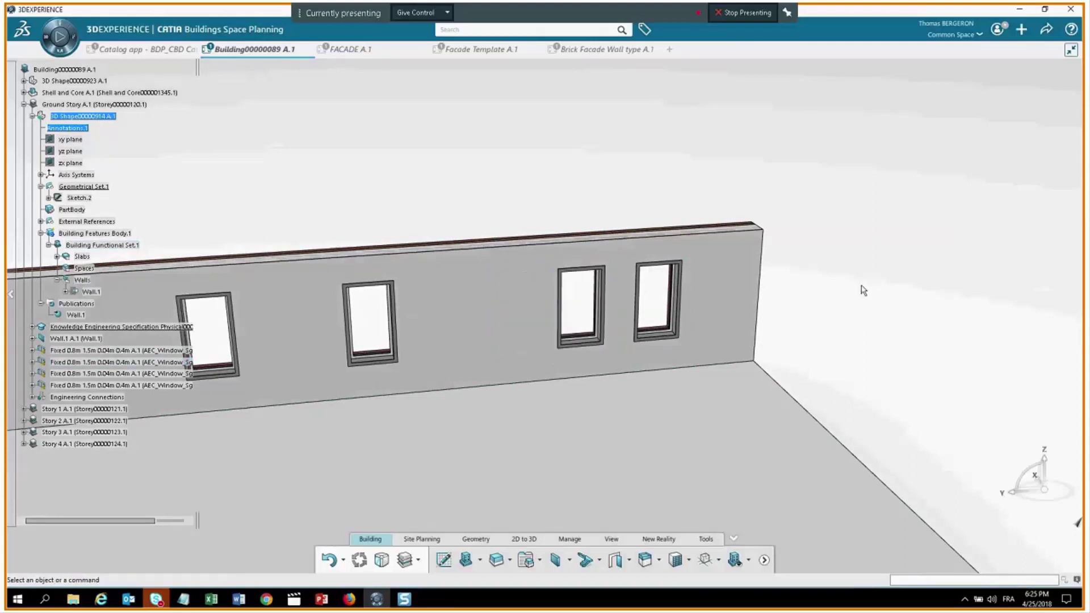
{"action": "key", "text": "ctrl+z"}
{"action": "middle_click_drag", "start_coordinate": [499, 371], "coordinate": [707, 241]}
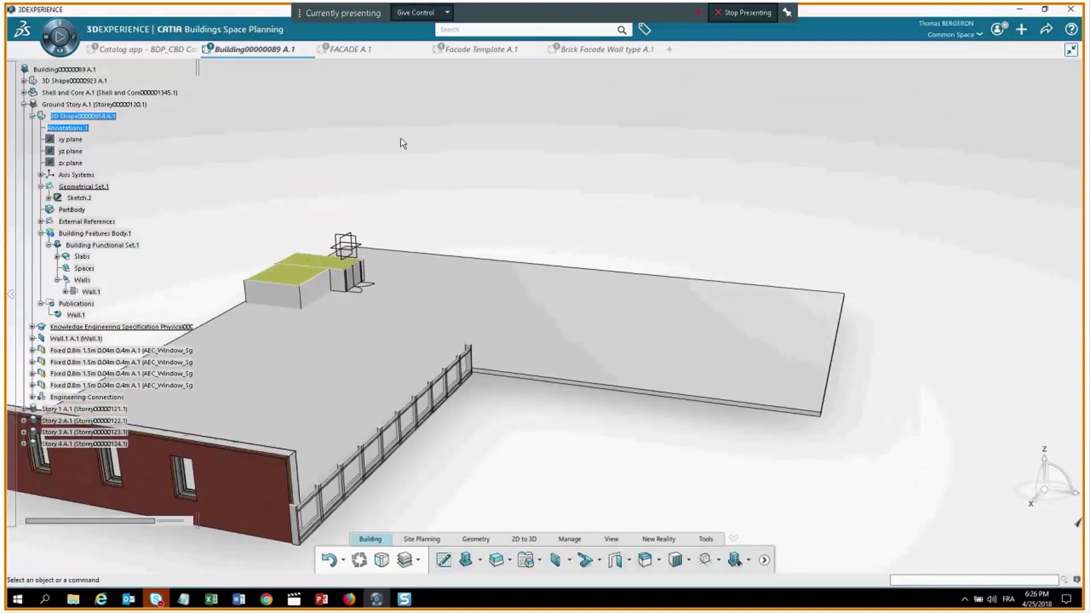
{"action": "middle_click_drag", "start_coordinate": [611, 221], "coordinate": [593, 184]}
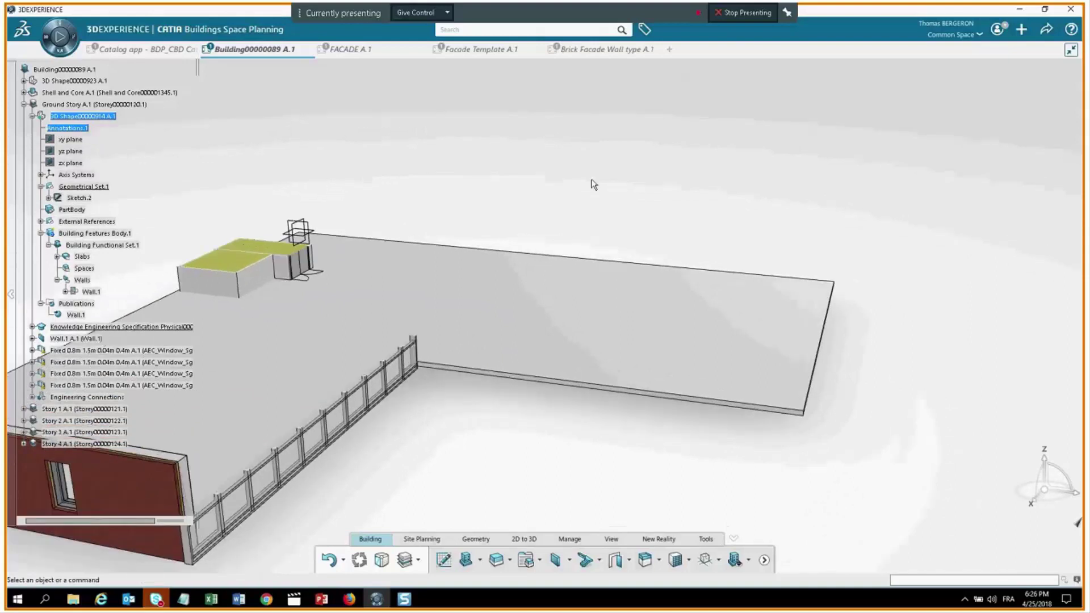
Switch to the Building folder and open the Floor Plan C.xlsx workbook in Excel.
{"action": "left_click", "coordinate": [541, 561]}
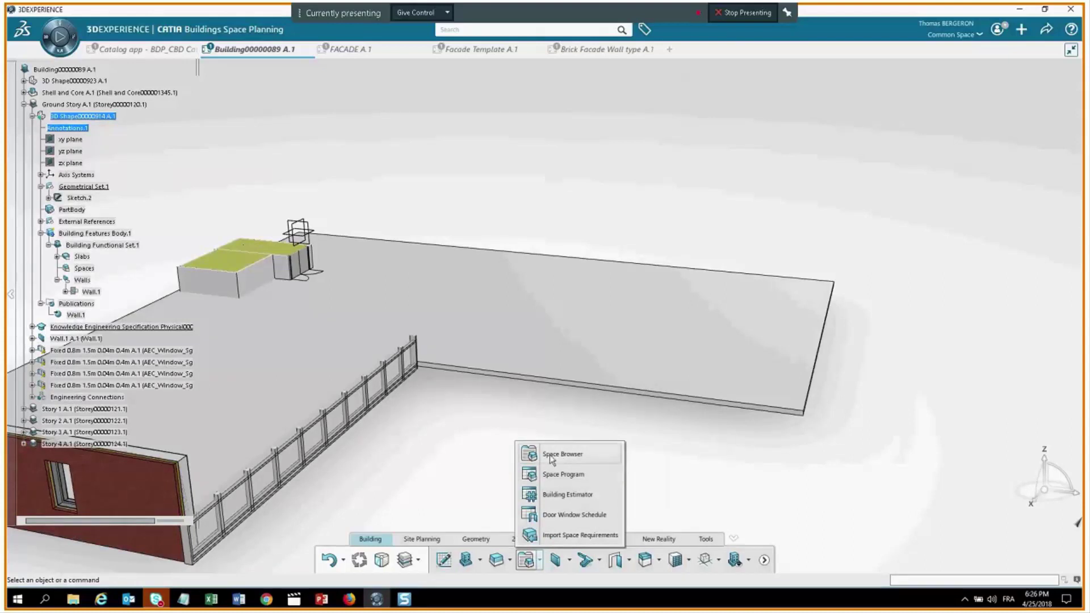
{"action": "left_click", "coordinate": [402, 466]}
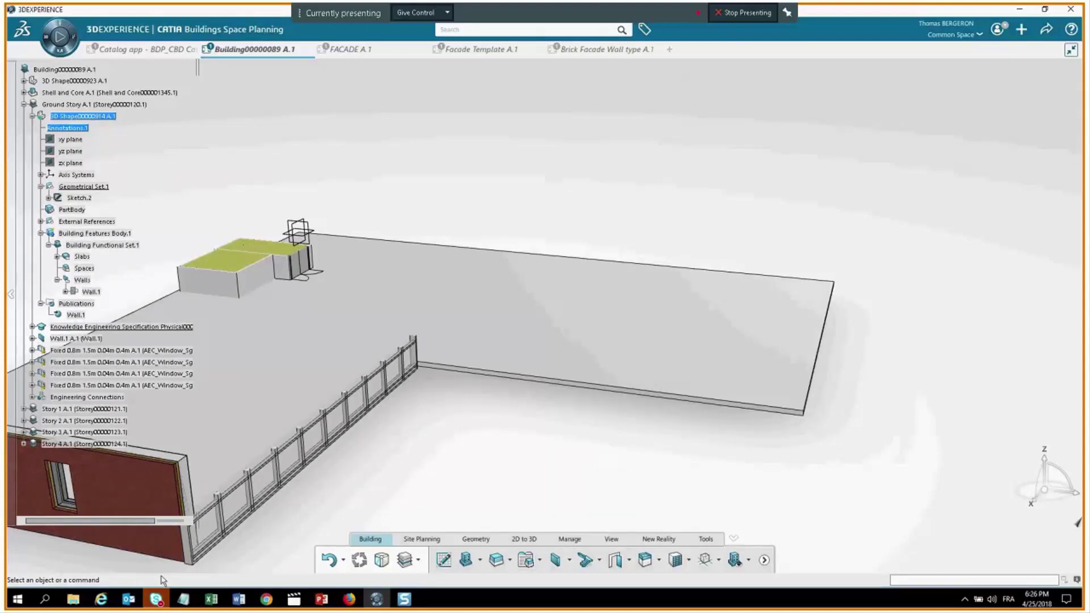
{"action": "left_click", "coordinate": [73, 601]}
{"action": "left_click", "coordinate": [128, 555]}
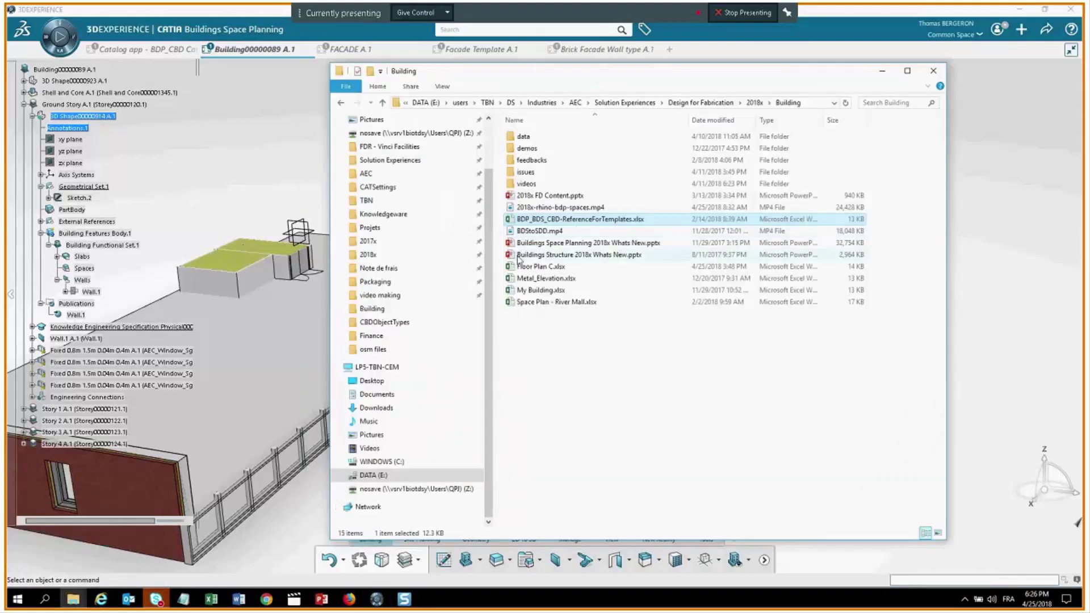
{"action": "double_click", "coordinate": [537, 267]}
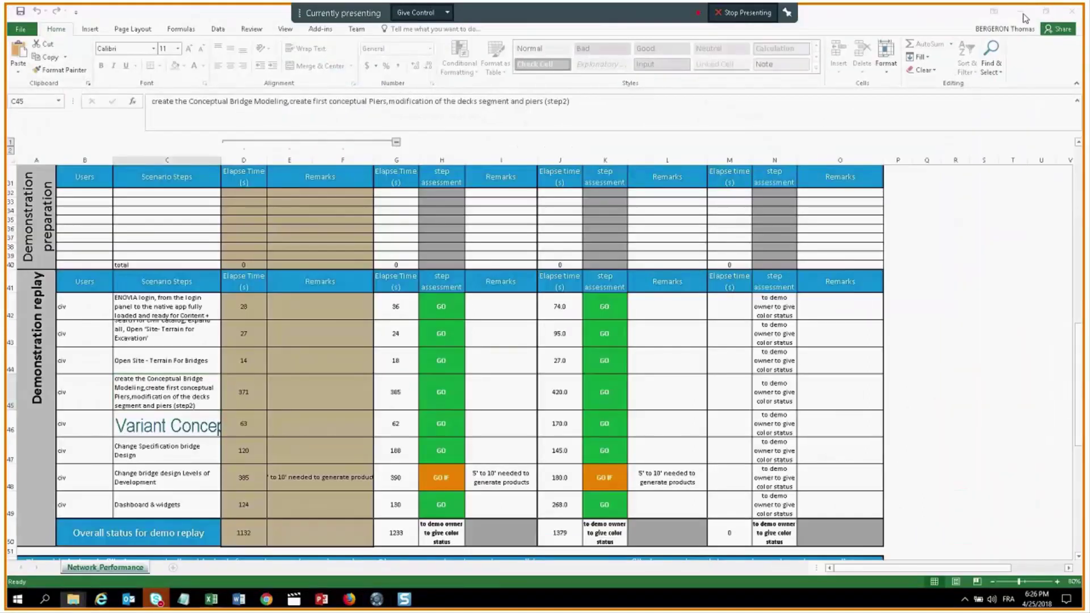
Check Bedroom - Facade's values: Count 3, X and Y mm (Y 4000), and colour.
{"action": "left_click", "coordinate": [1023, 14]}
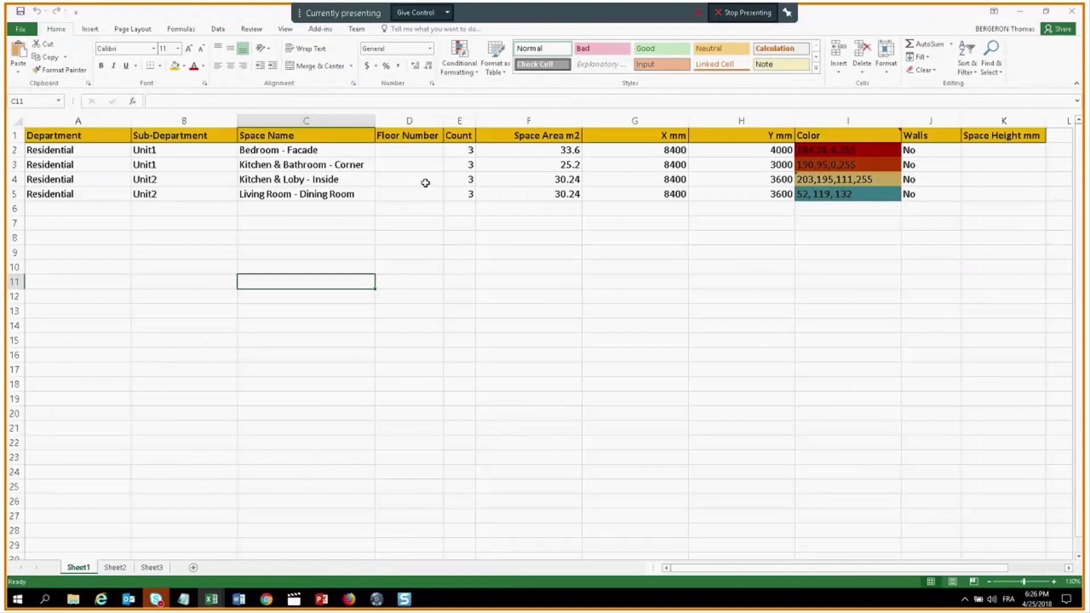
{"action": "left_click", "coordinate": [310, 151]}
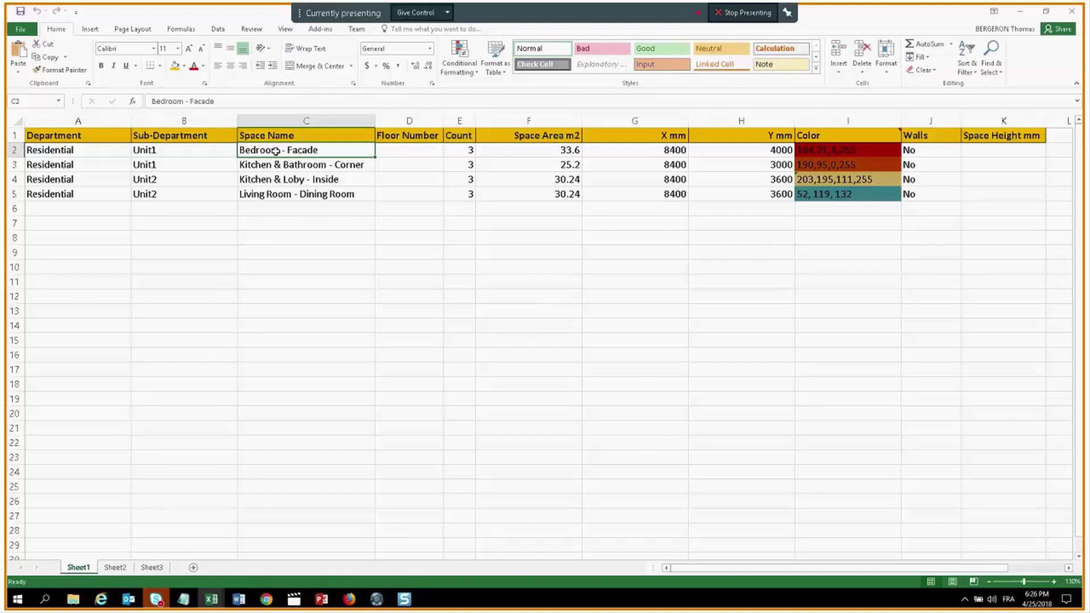
{"action": "left_click", "coordinate": [469, 151]}
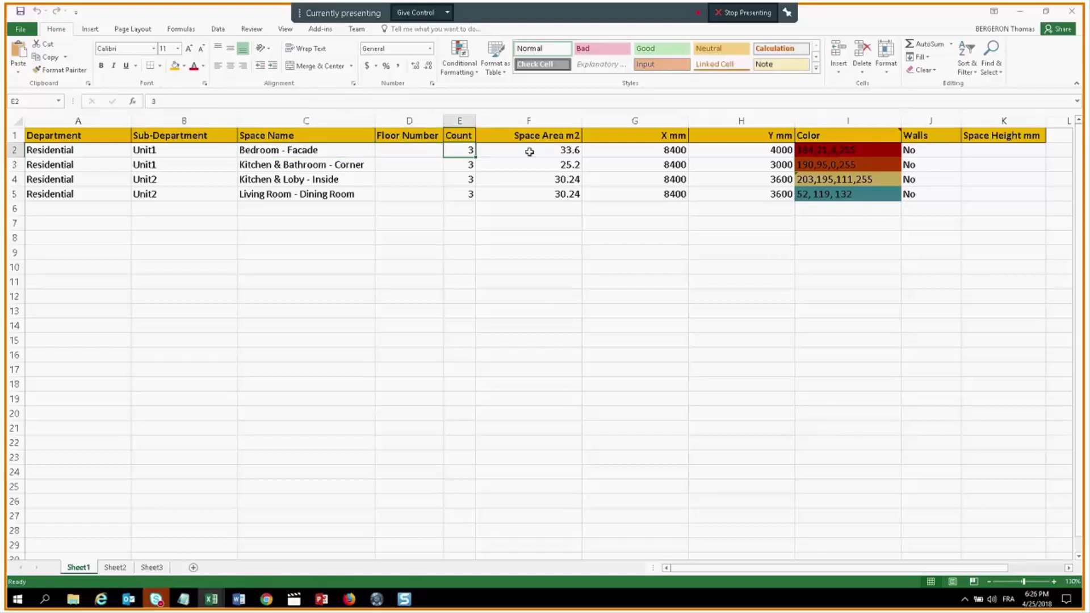
{"action": "left_click", "coordinate": [656, 152]}
{"action": "left_click", "coordinate": [738, 152]}
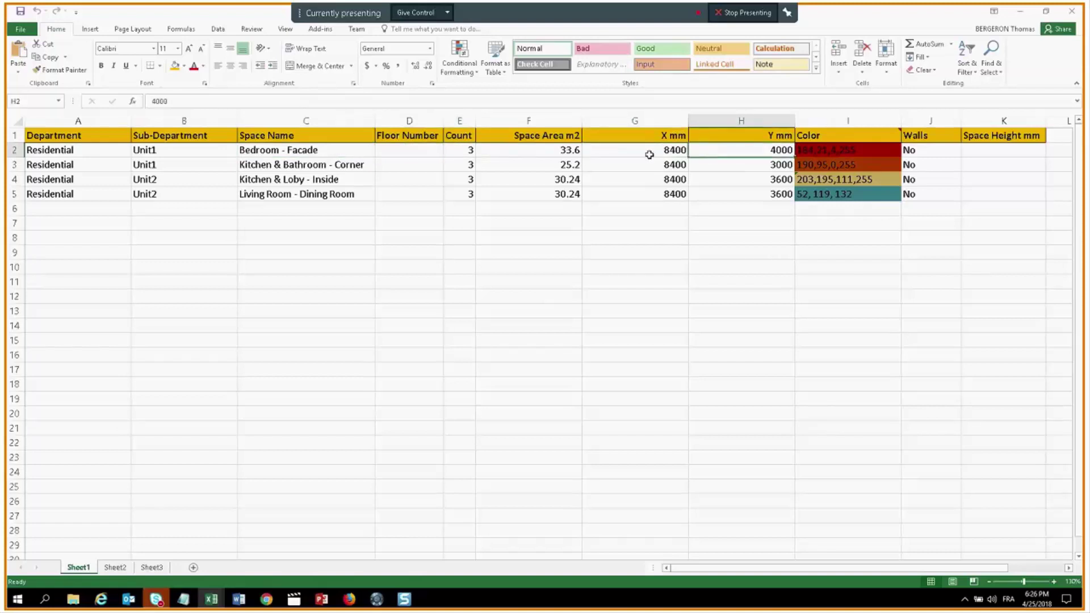
{"action": "left_click_drag", "start_coordinate": [650, 155], "coordinate": [720, 150]}
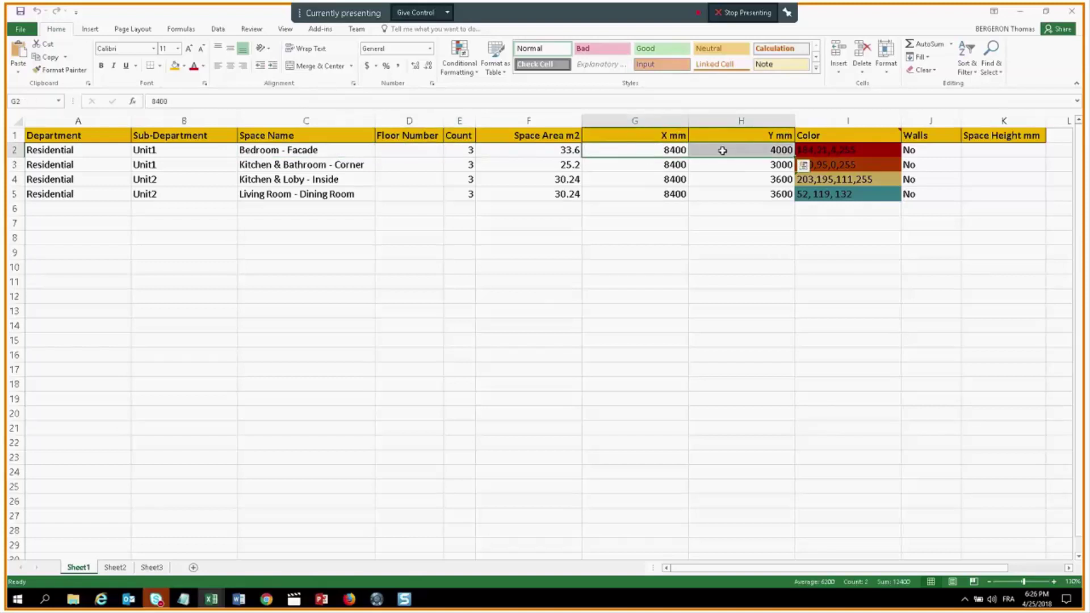
{"action": "left_click", "coordinate": [823, 150]}
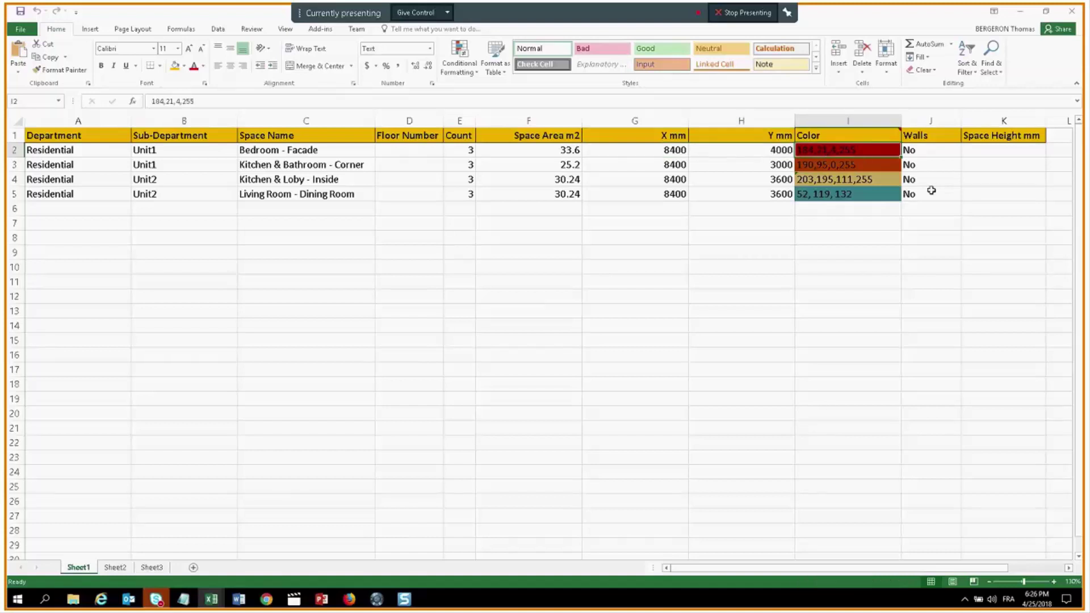
Check the Kitchen & Bathroom - Corner entry, close the workbook and minimise Excel.
{"action": "left_click", "coordinate": [288, 170]}
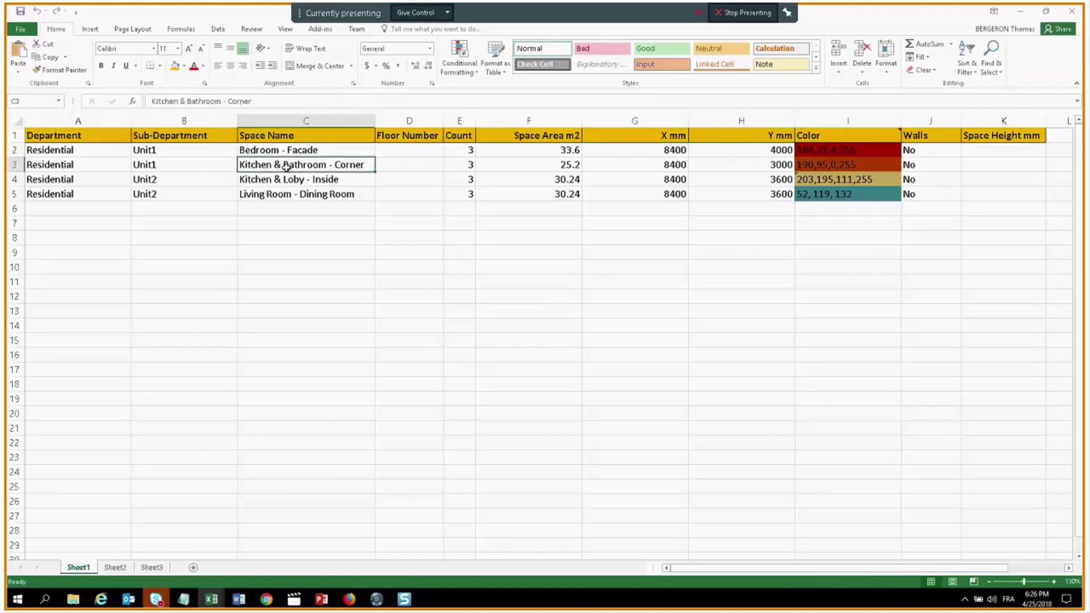
{"action": "left_click", "coordinate": [1073, 11]}
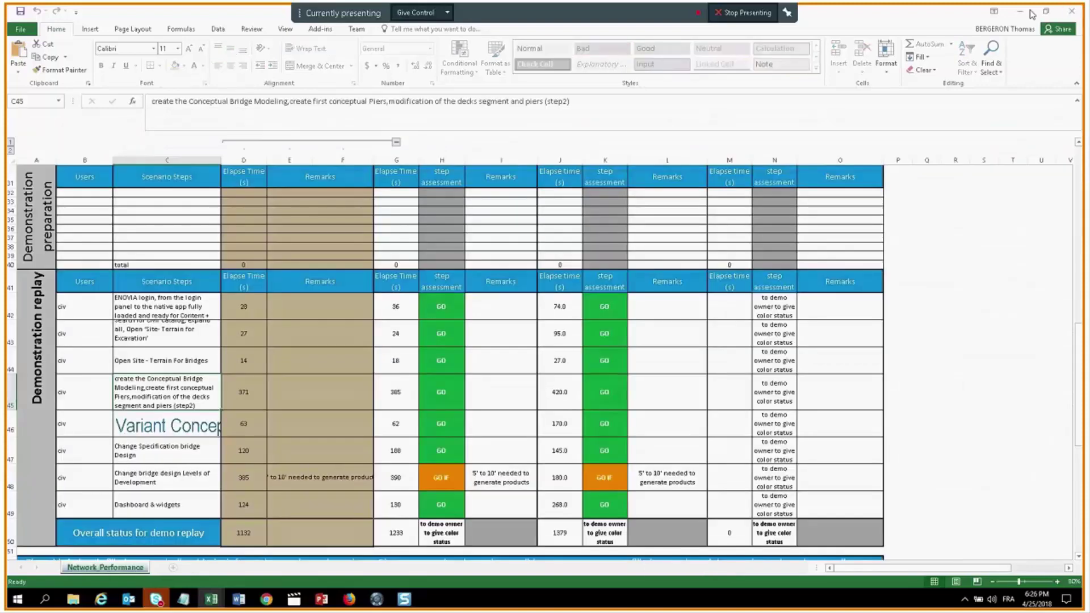
{"action": "left_click", "coordinate": [1029, 13]}
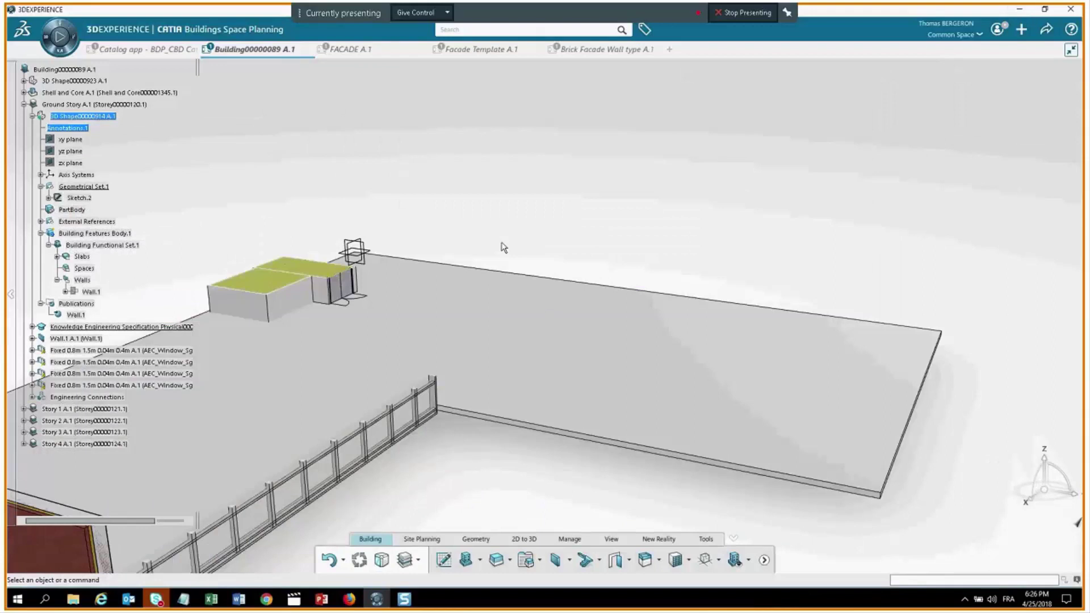
Open the Space Browser and filter it to the Residential department's Unit1 spaces.
{"action": "left_click", "coordinate": [539, 560]}
{"action": "left_click", "coordinate": [545, 481]}
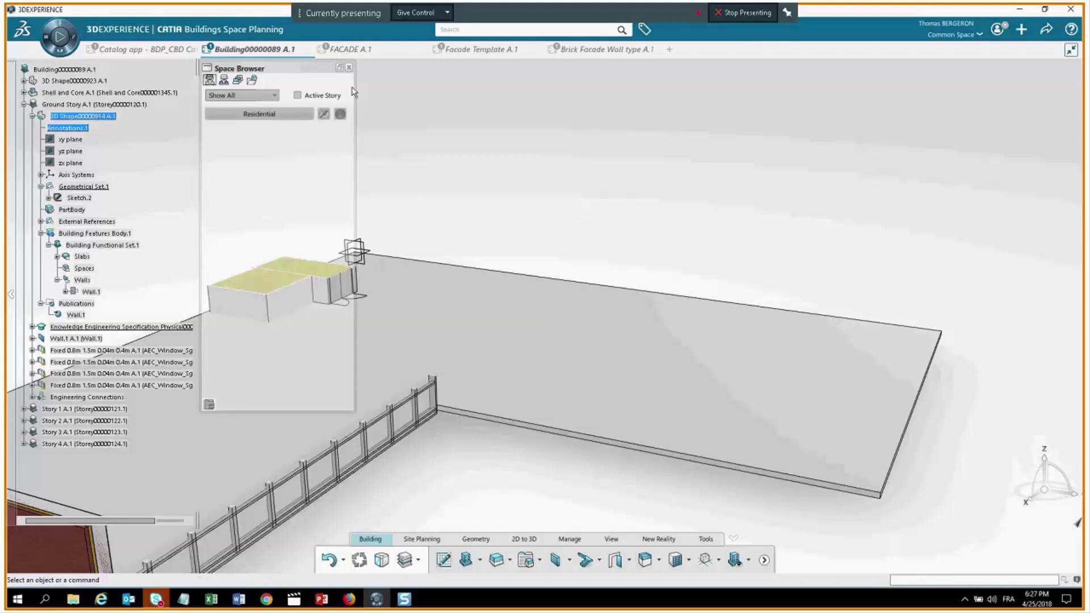
{"action": "left_click_drag", "start_coordinate": [297, 67], "coordinate": [984, 91]}
{"action": "left_click", "coordinate": [968, 139]}
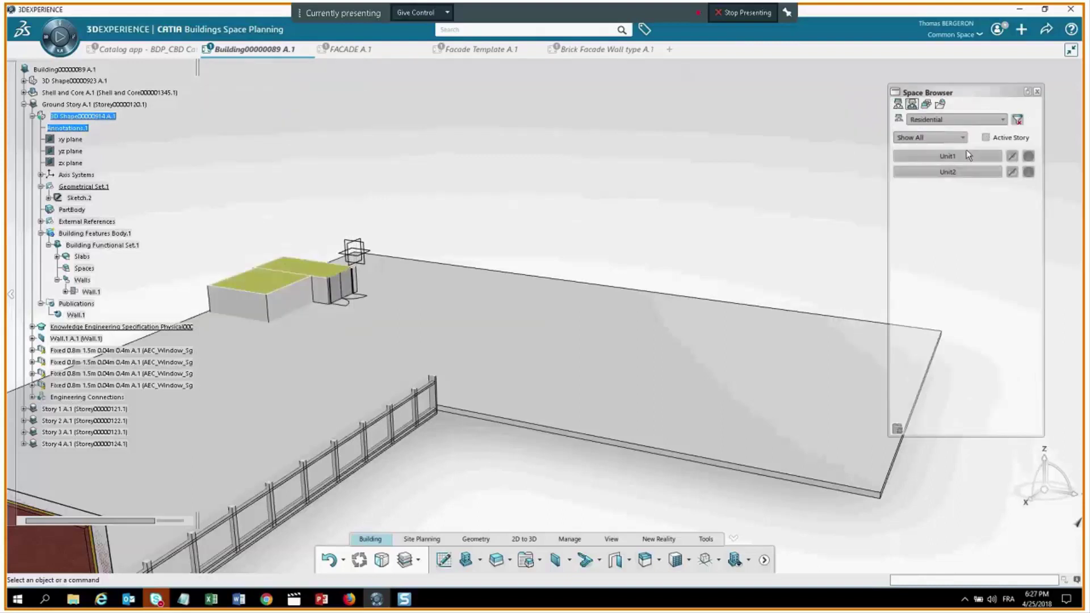
{"action": "left_click", "coordinate": [965, 171]}
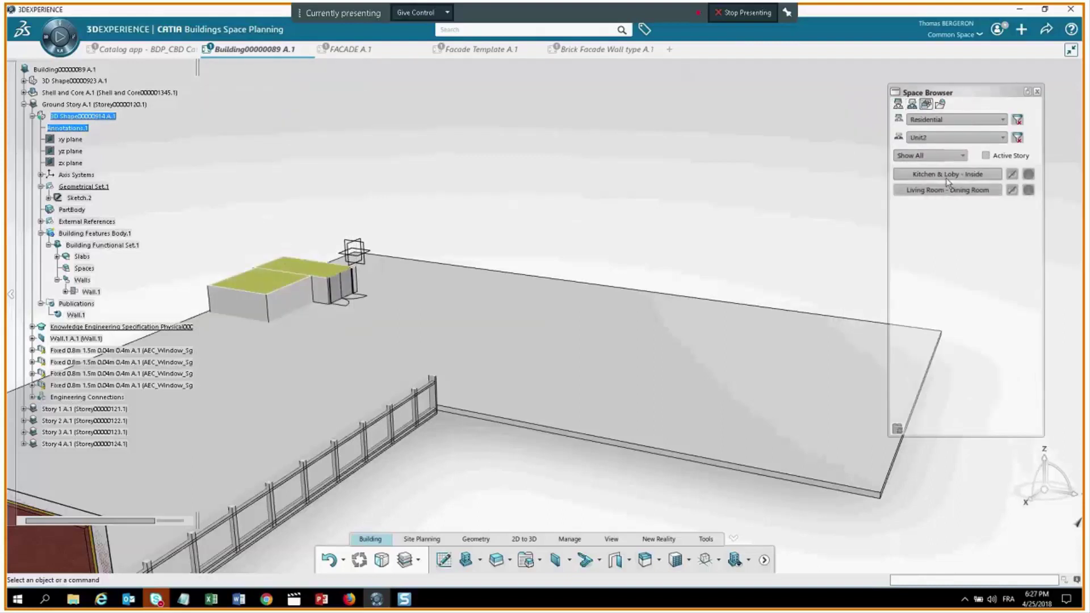
{"action": "middle_click_drag", "start_coordinate": [647, 326], "coordinate": [525, 237]}
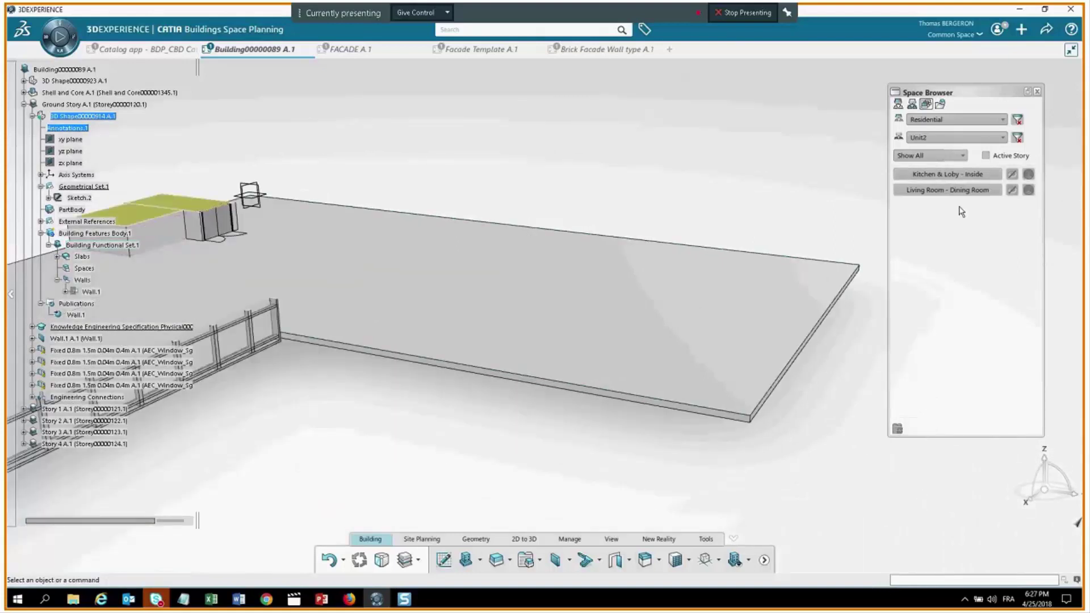
{"action": "left_click", "coordinate": [946, 139]}
{"action": "left_click", "coordinate": [942, 158]}
{"action": "left_click", "coordinate": [898, 104]}
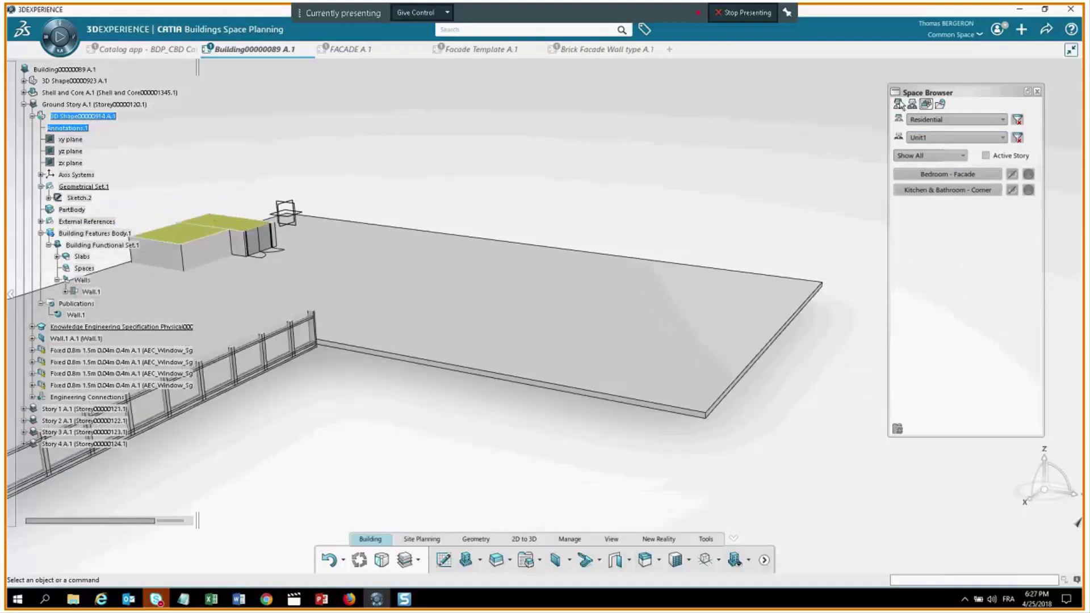
Place a Kitchen & Bathroom - Corner space on the ground slab.
{"action": "left_click", "coordinate": [943, 191]}
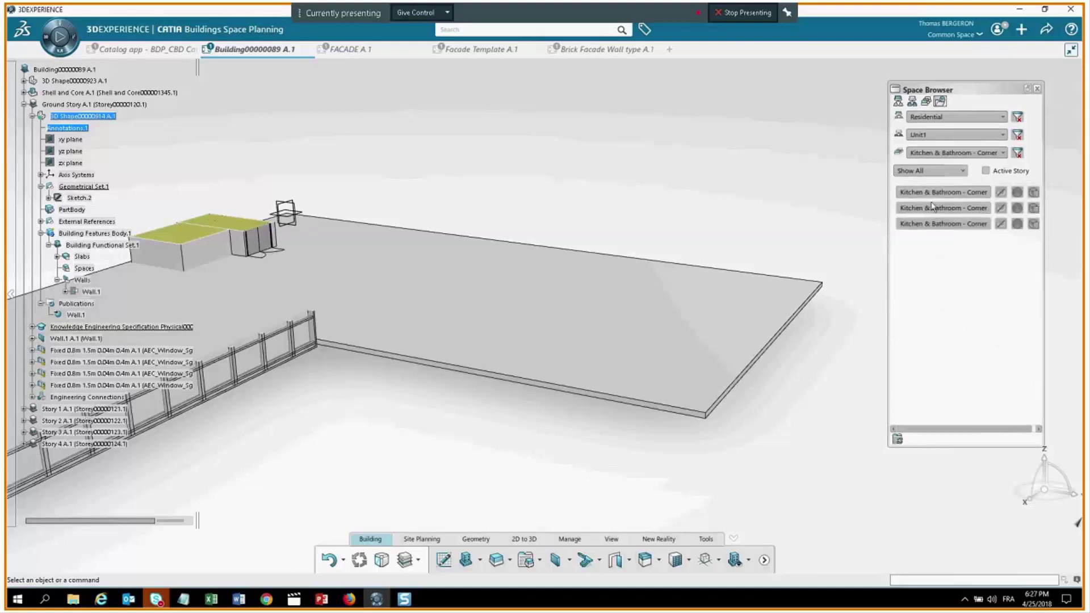
{"action": "mouse_move", "coordinate": [945, 225]}
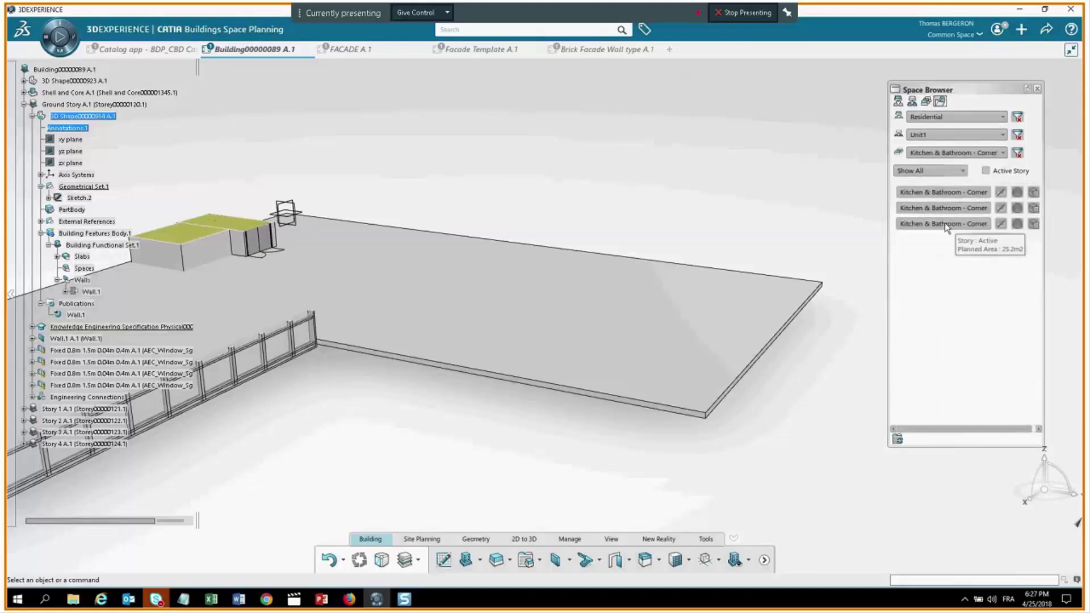
{"action": "left_click", "coordinate": [943, 192]}
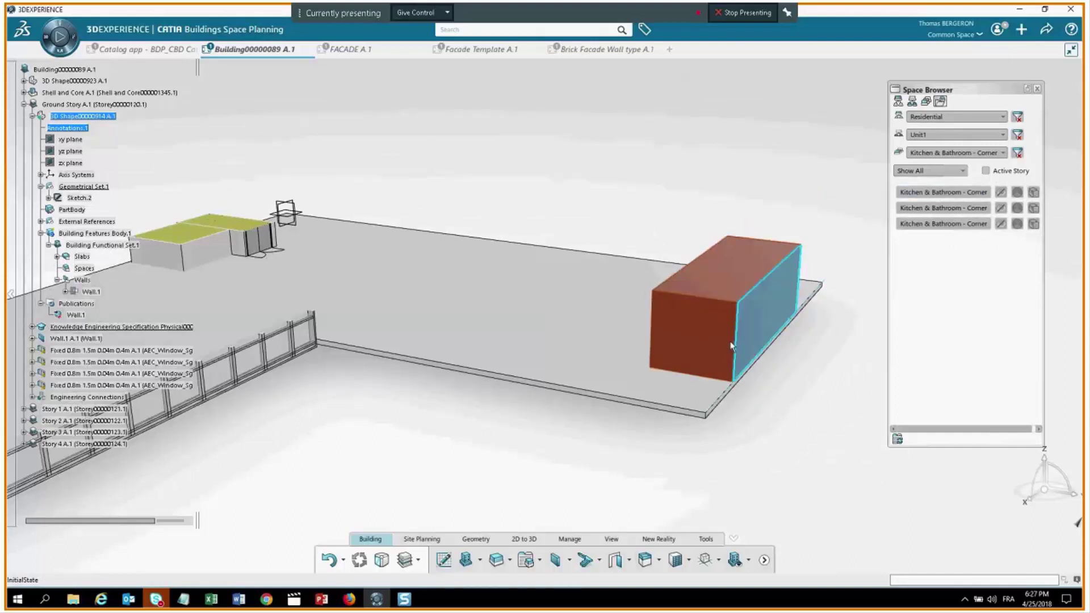
{"action": "left_click", "coordinate": [702, 362]}
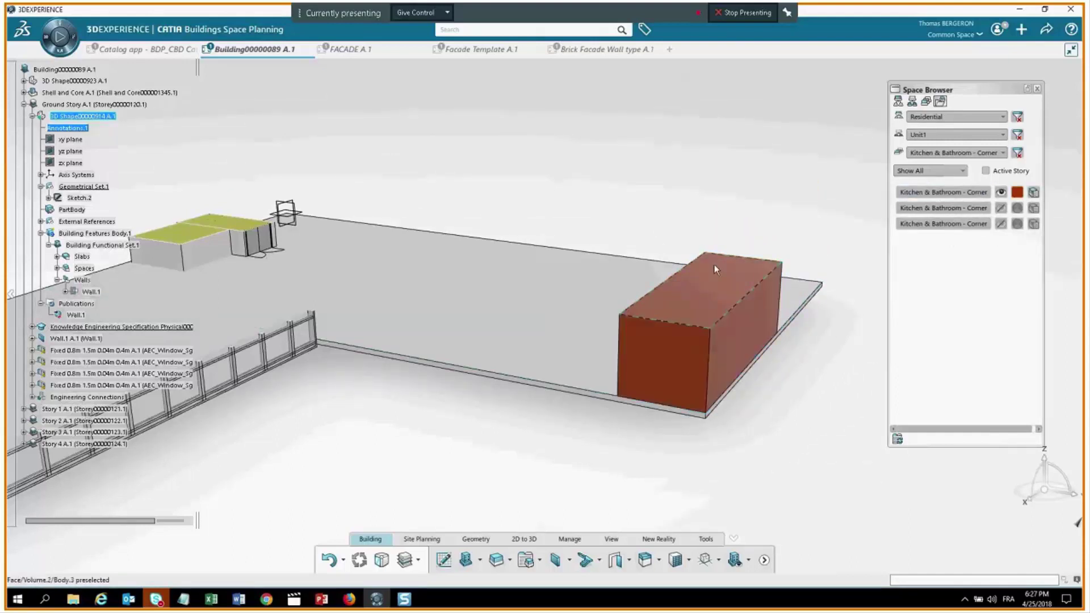
Place a Bedroom - Facade space beside the kitchen space.
{"action": "middle_click_drag", "start_coordinate": [704, 213], "coordinate": [922, 189]}
{"action": "left_click", "coordinate": [941, 154]}
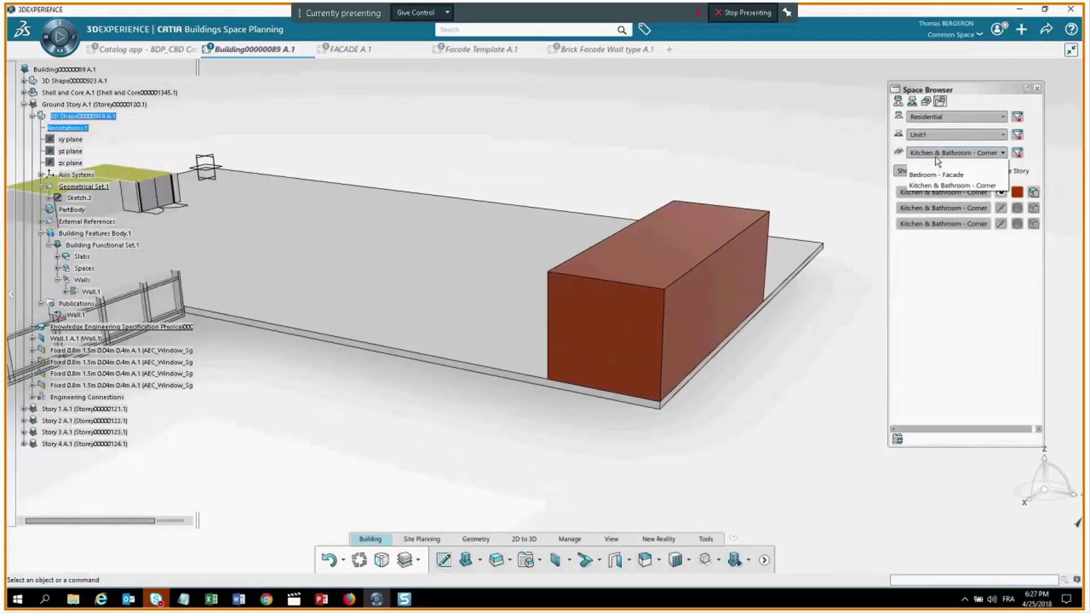
{"action": "left_click", "coordinate": [933, 175]}
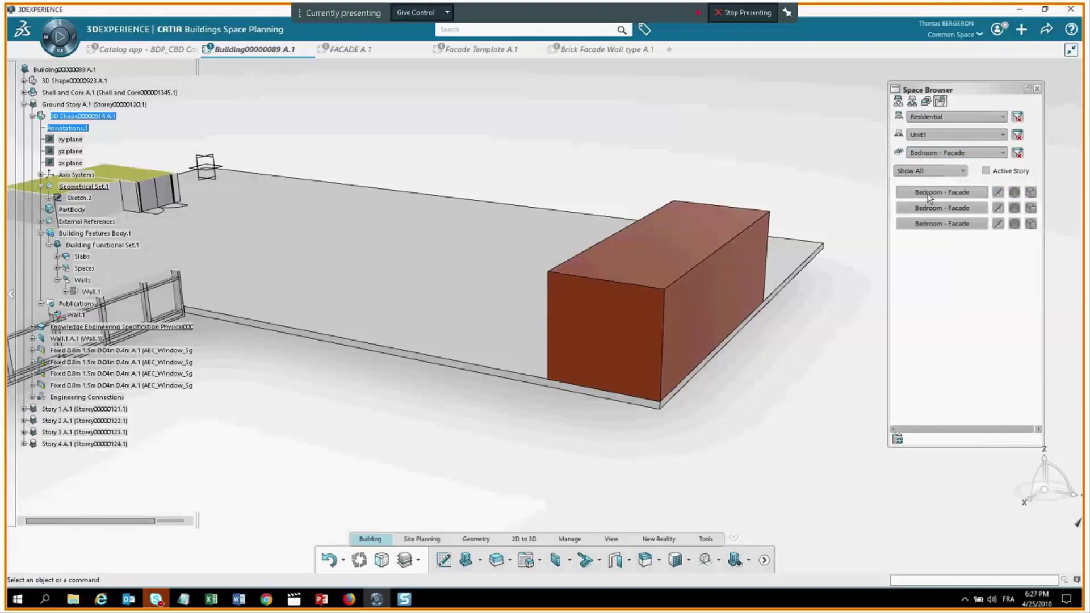
{"action": "left_click", "coordinate": [929, 195]}
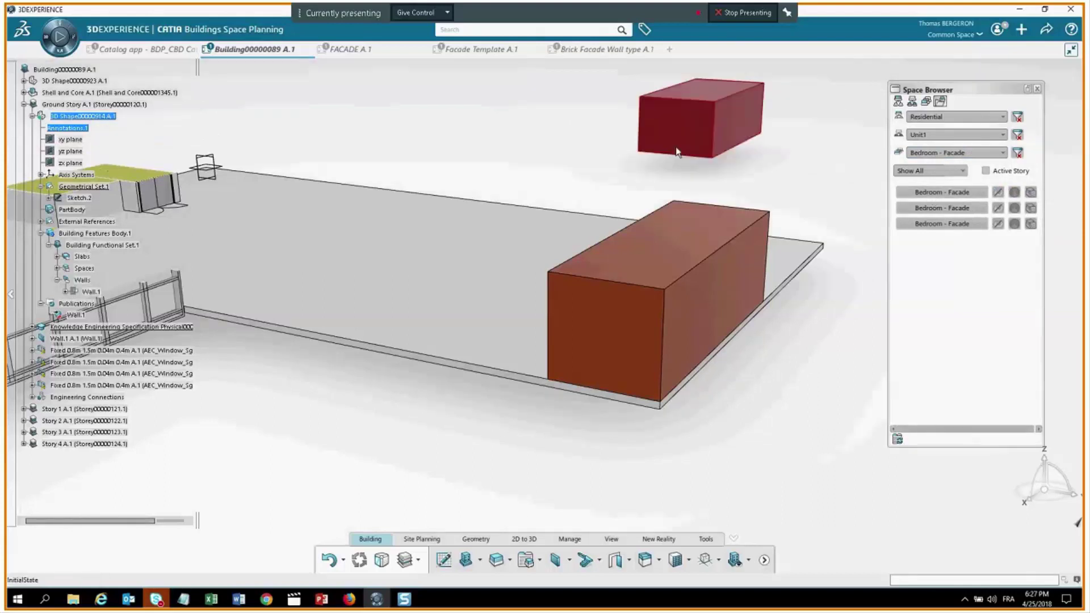
{"action": "left_click", "coordinate": [554, 318]}
{"action": "middle_click_drag", "start_coordinate": [588, 130], "coordinate": [685, 249]}
Clear the browser filters and place a Living Room - Dining Room space snapped against the others.
{"action": "left_click", "coordinate": [1017, 152]}
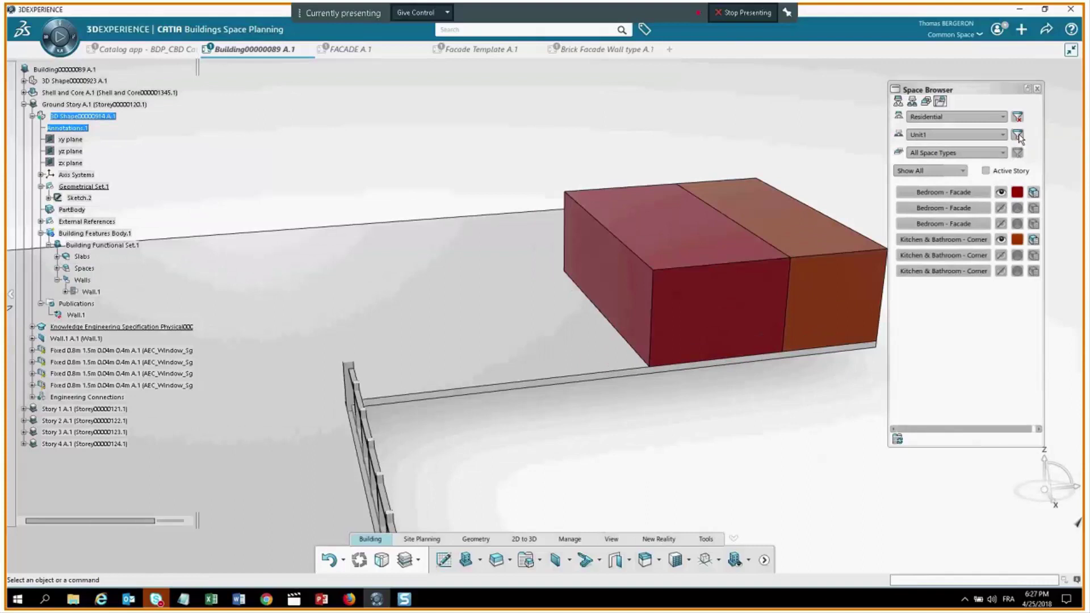
{"action": "middle_click_drag", "start_coordinate": [736, 382], "coordinate": [733, 353]}
{"action": "left_click_drag", "start_coordinate": [944, 334], "coordinate": [483, 282]}
{"action": "left_click", "coordinate": [462, 199]}
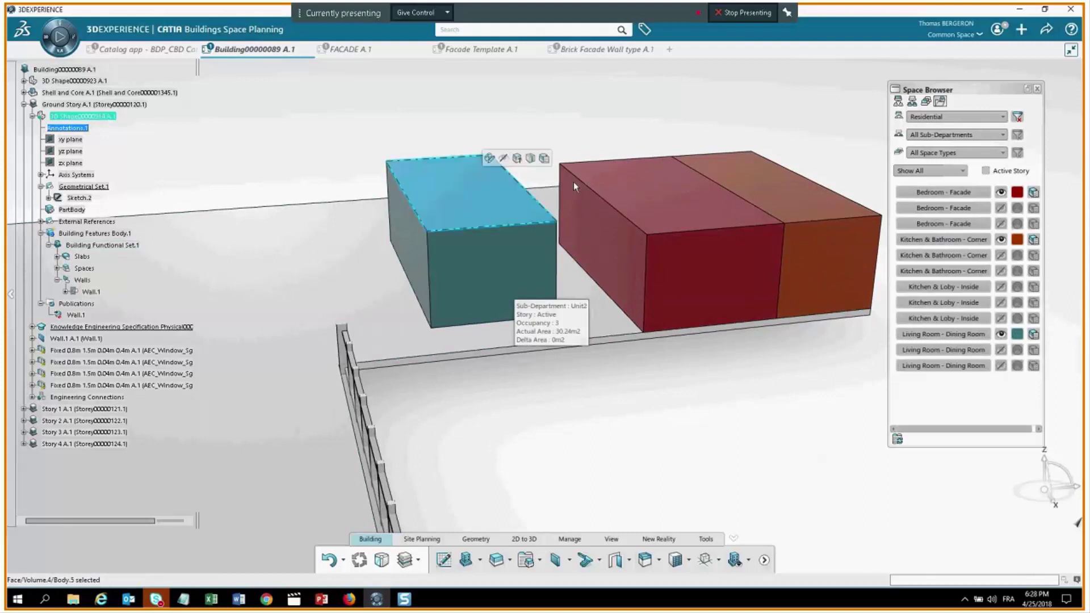
{"action": "middle_click_drag", "start_coordinate": [606, 138], "coordinate": [444, 187]}
{"action": "left_click_drag", "start_coordinate": [443, 188], "coordinate": [446, 322]}
{"action": "left_click_drag", "start_coordinate": [446, 245], "coordinate": [452, 260]}
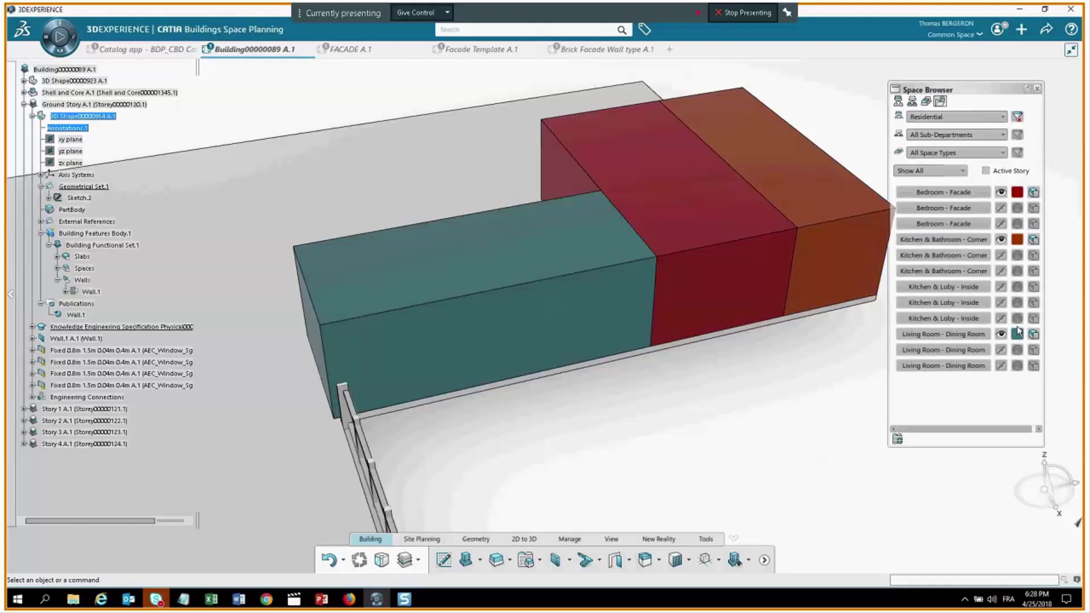
Place a Kitchen & Loby - Inside space and snap it against the teal and red spaces.
{"action": "left_click", "coordinate": [942, 305]}
{"action": "left_click", "coordinate": [405, 188]}
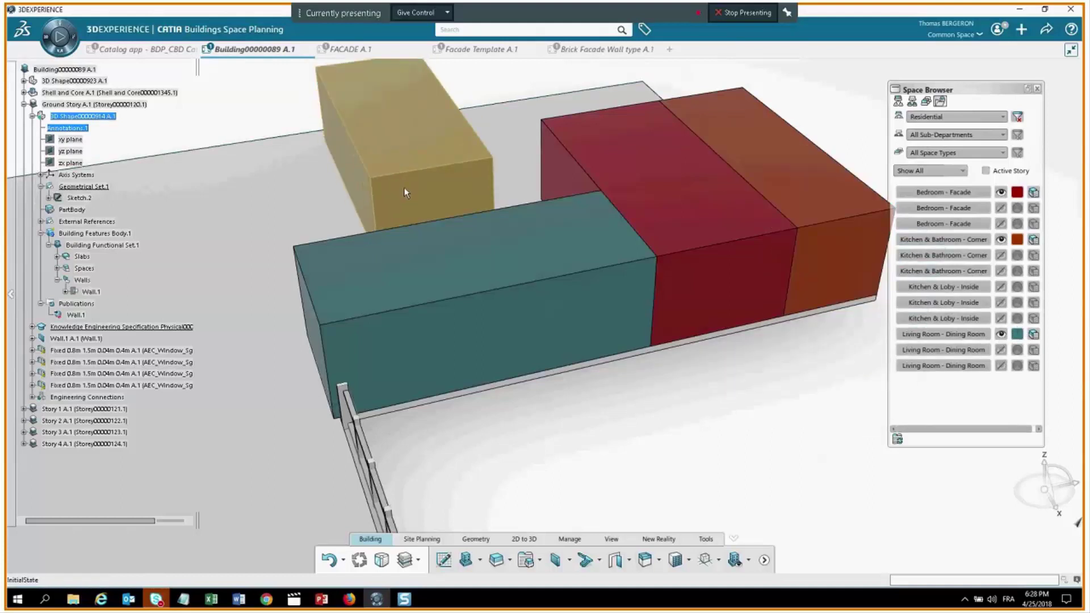
{"action": "middle_click_drag", "start_coordinate": [540, 185], "coordinate": [596, 252]}
{"action": "left_click", "coordinate": [475, 191]}
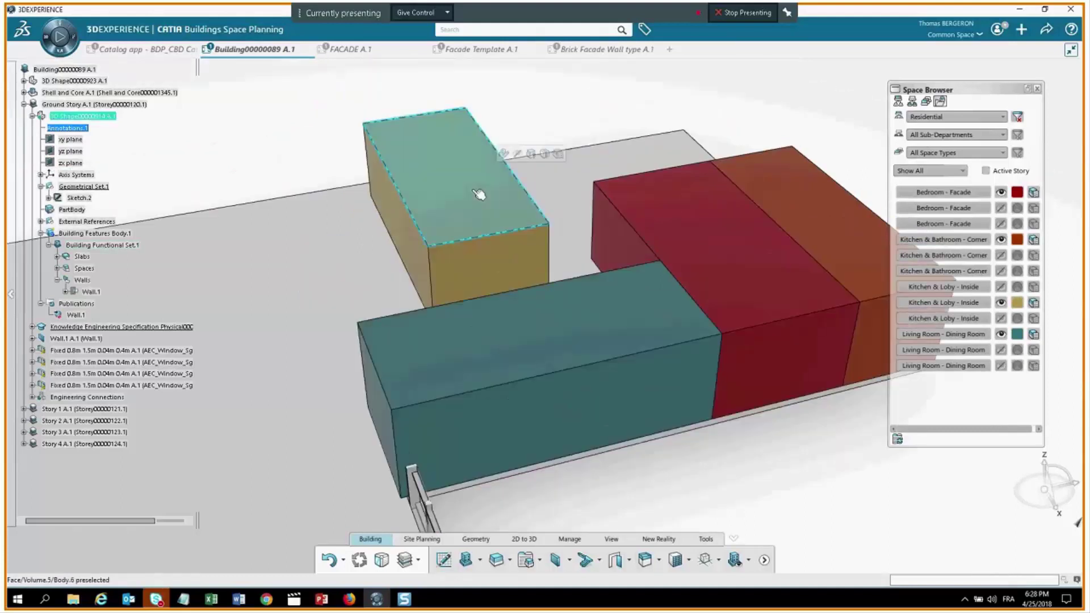
{"action": "left_click", "coordinate": [479, 194]}
{"action": "left_click_drag", "start_coordinate": [478, 194], "coordinate": [392, 285]}
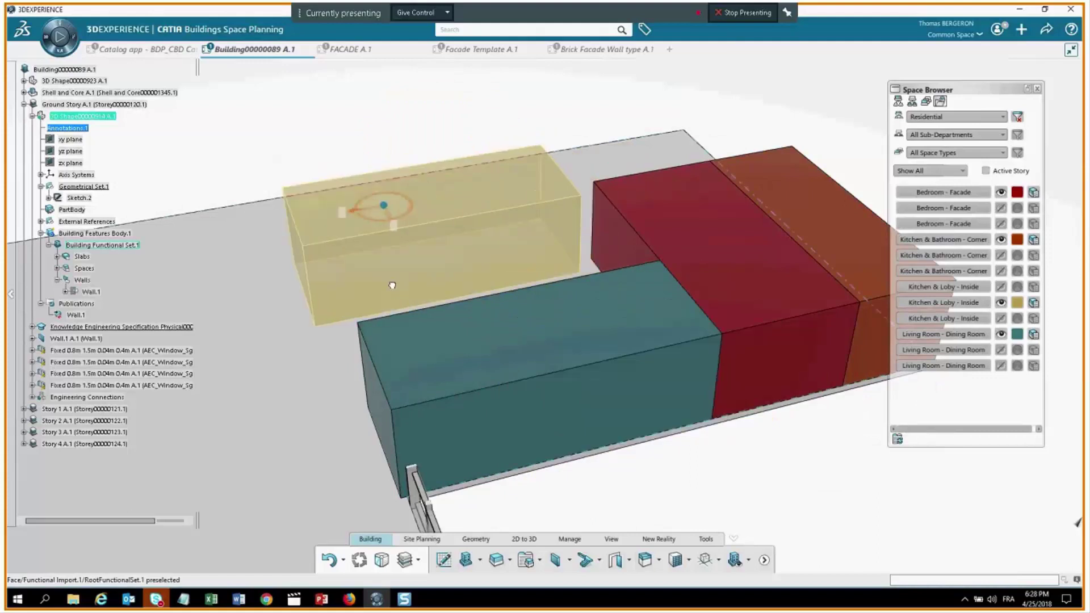
{"action": "left_click", "coordinate": [738, 264]}
{"action": "left_click_drag", "start_coordinate": [463, 222], "coordinate": [460, 268]}
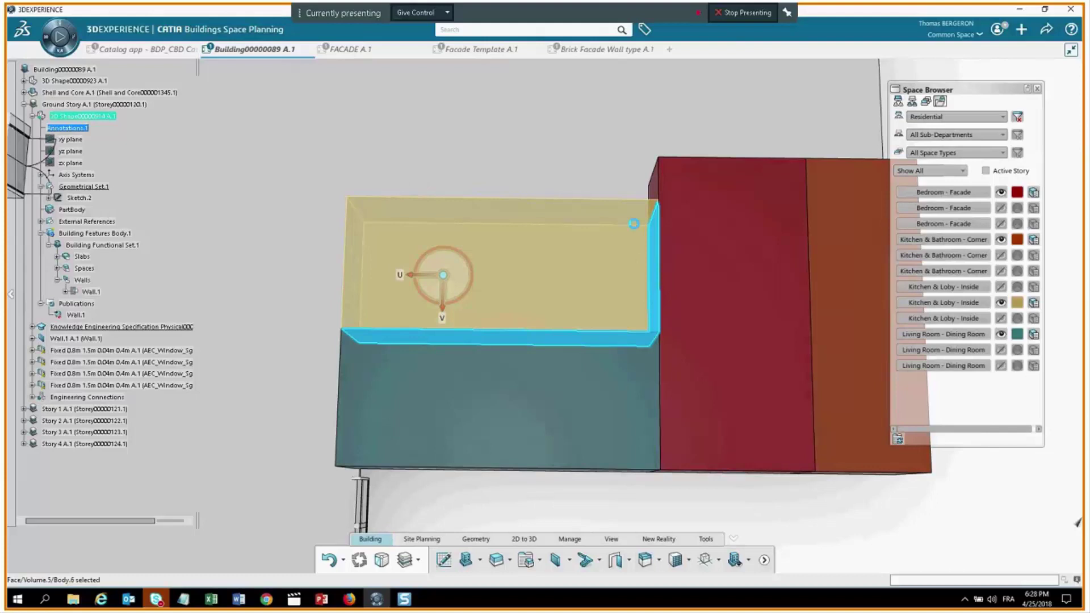
{"action": "key", "text": "Escape"}
{"action": "middle_click_drag", "start_coordinate": [623, 301], "coordinate": [487, 519]}
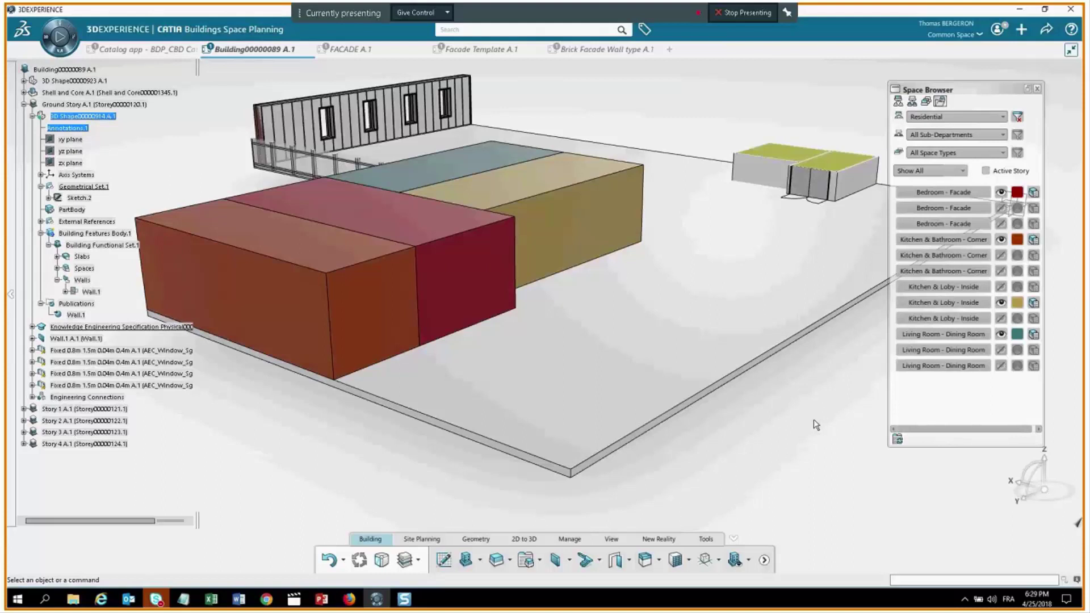
Create Space.5 on the floor, stretched to about 8.505 m by 4.667 m, 2.8 m high.
{"action": "left_click", "coordinate": [497, 560]}
{"action": "left_click", "coordinate": [611, 354]}
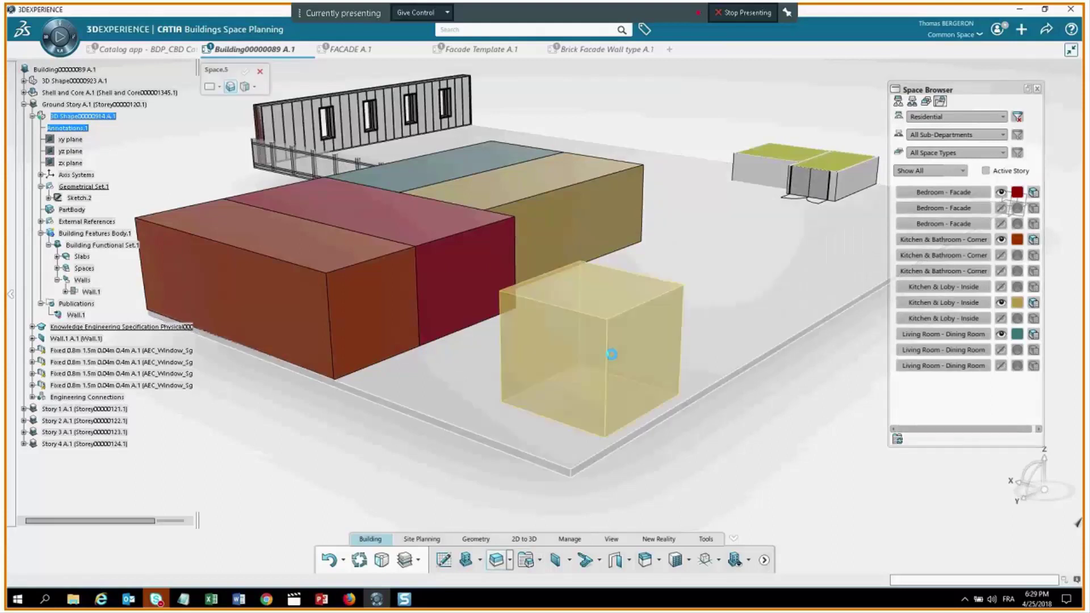
{"action": "left_click", "coordinate": [592, 386]}
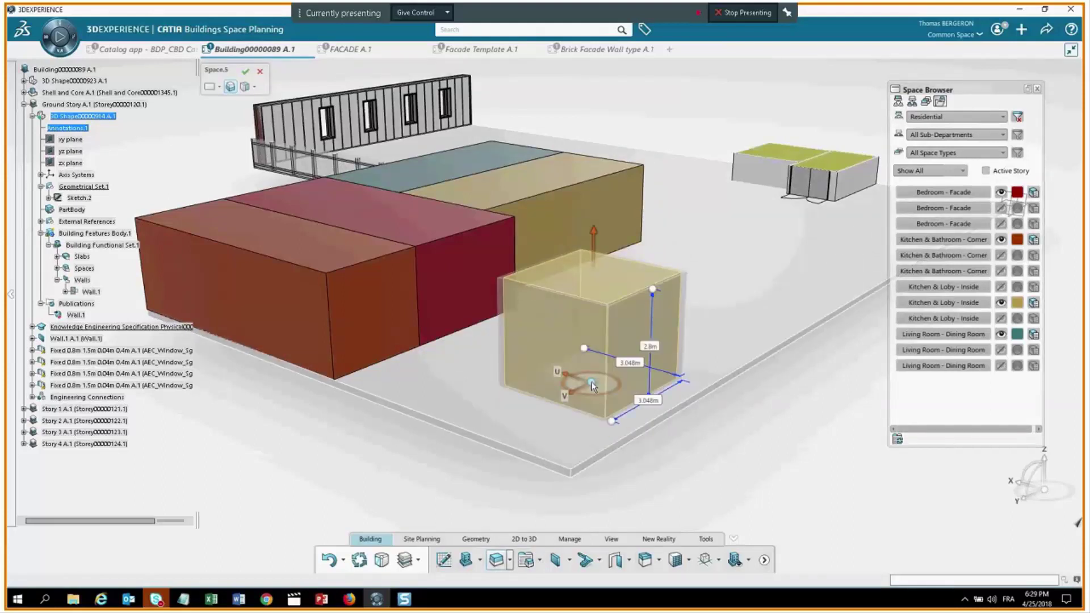
{"action": "left_click", "coordinate": [231, 87]}
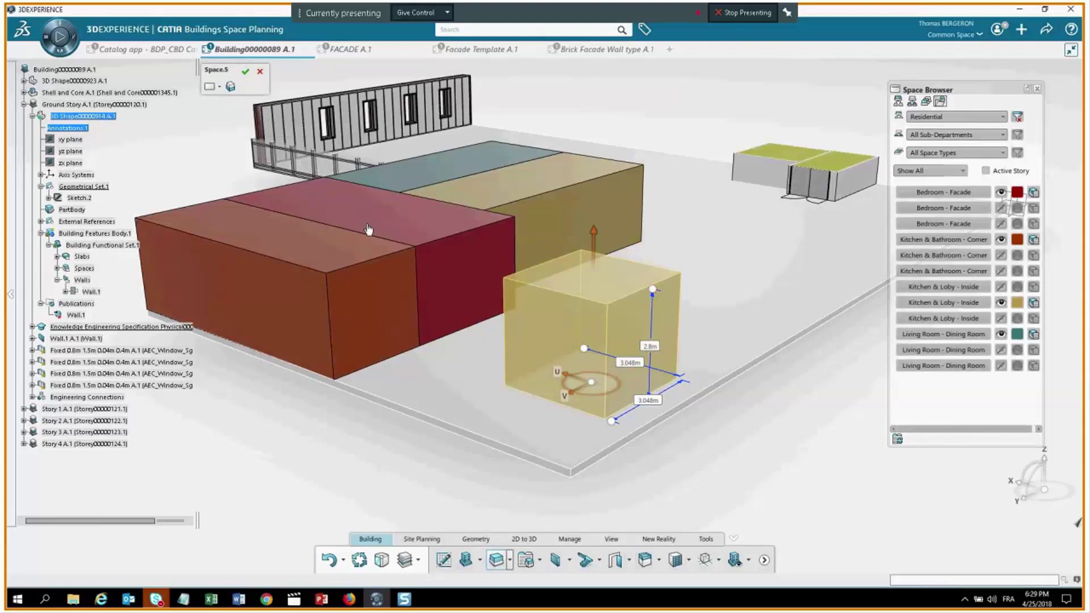
{"action": "left_click_drag", "start_coordinate": [578, 391], "coordinate": [541, 426]}
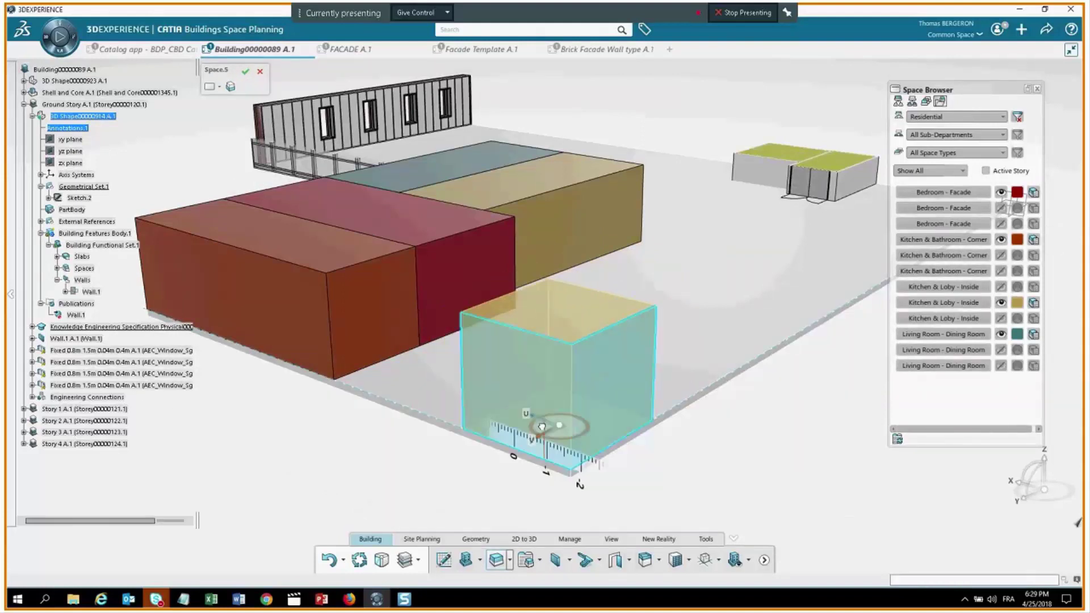
{"action": "middle_click_drag", "start_coordinate": [619, 387], "coordinate": [511, 301]}
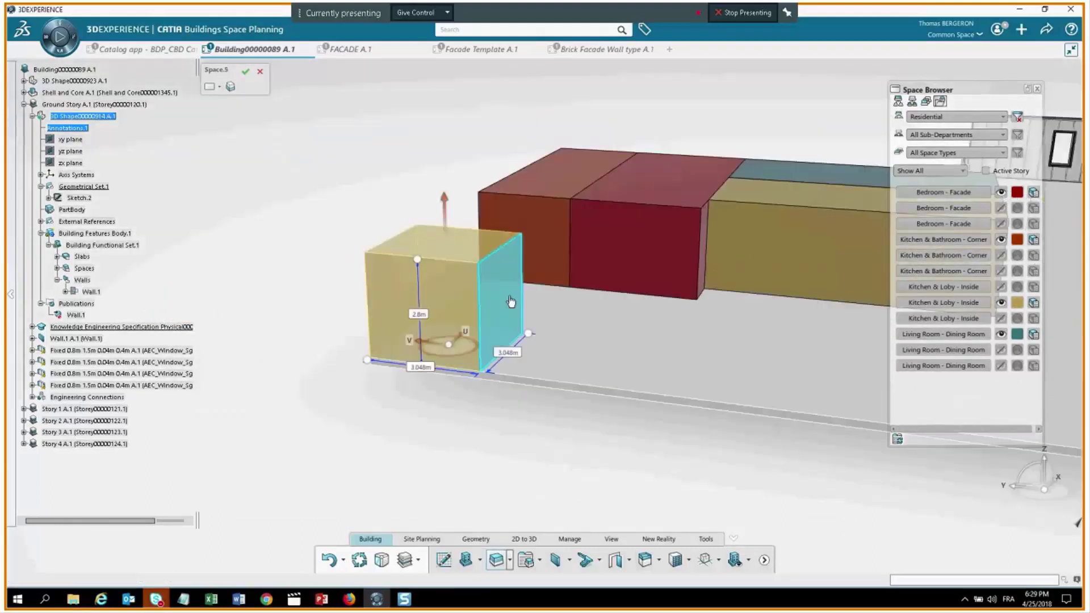
{"action": "left_click_drag", "start_coordinate": [511, 301], "coordinate": [711, 360]}
{"action": "middle_click_drag", "start_coordinate": [711, 360], "coordinate": [483, 302]}
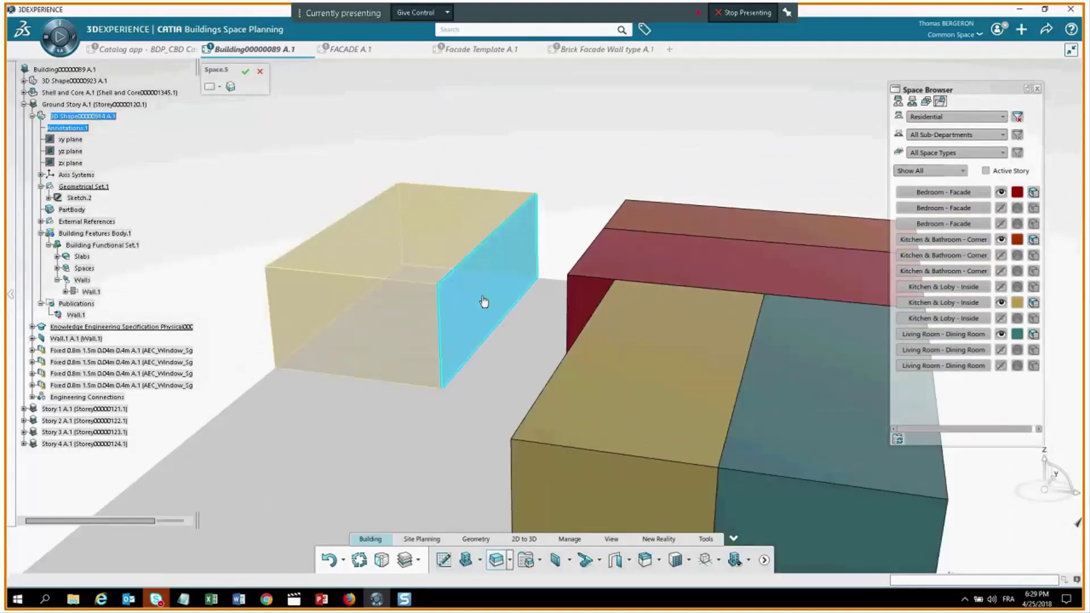
{"action": "middle_click_drag", "start_coordinate": [625, 124], "coordinate": [510, 201]}
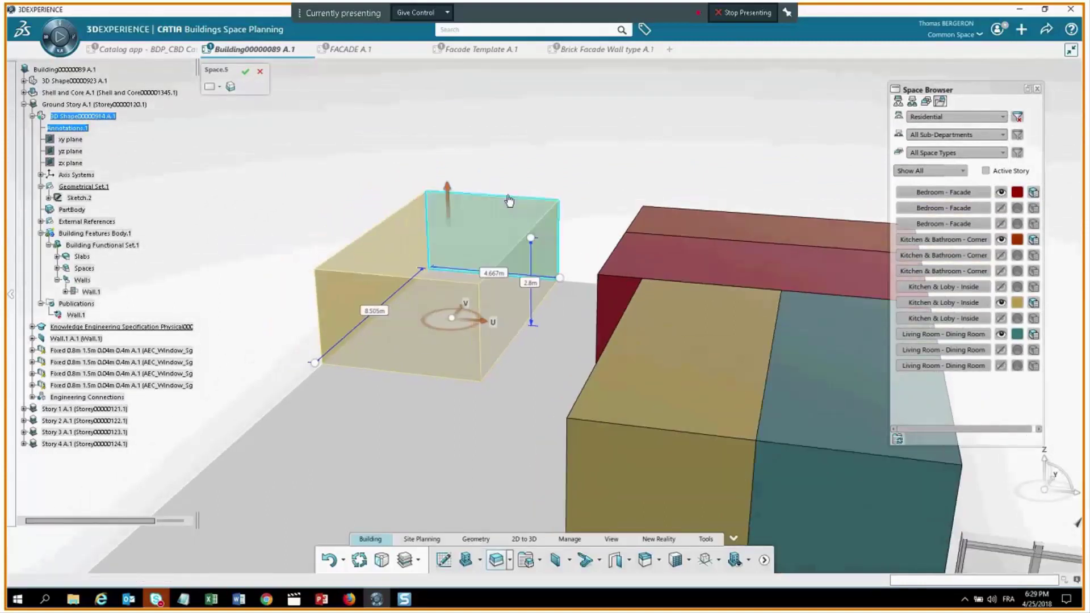
{"action": "left_click", "coordinate": [247, 72]}
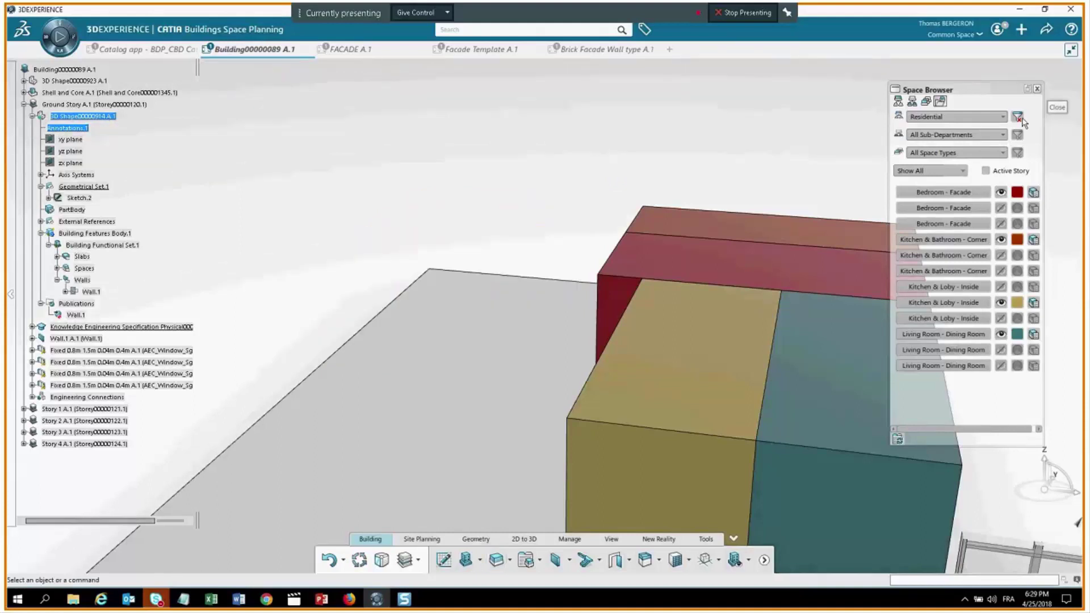
{"action": "left_click", "coordinate": [748, 561]}
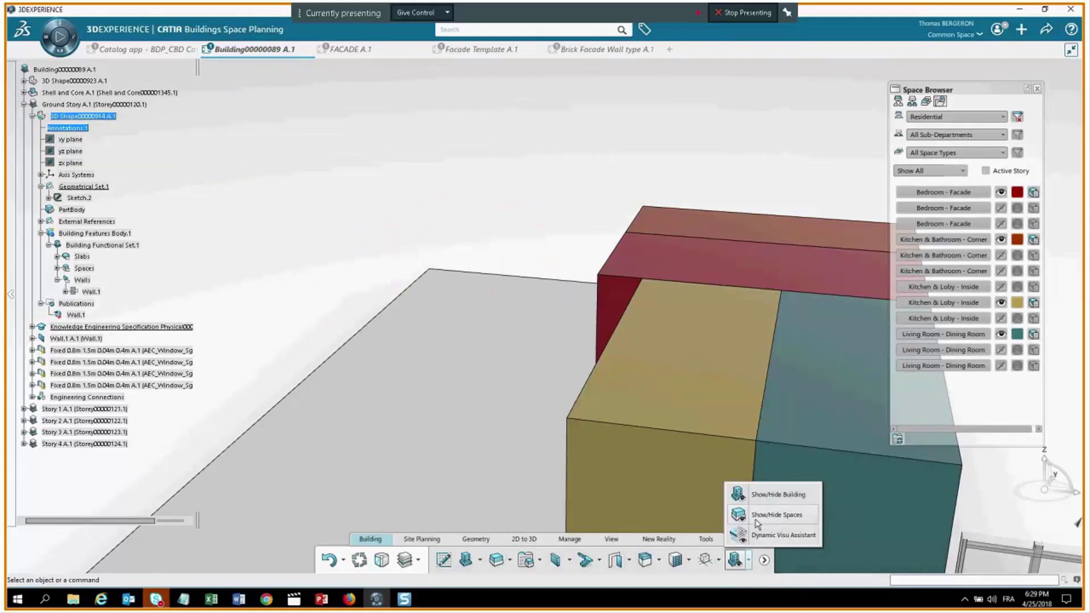
Show spaces, close the Space Browser and expand the tree's Spaces node listing all five spaces.
{"action": "left_click", "coordinate": [756, 518]}
{"action": "middle_click_drag", "start_coordinate": [697, 199], "coordinate": [474, 375]}
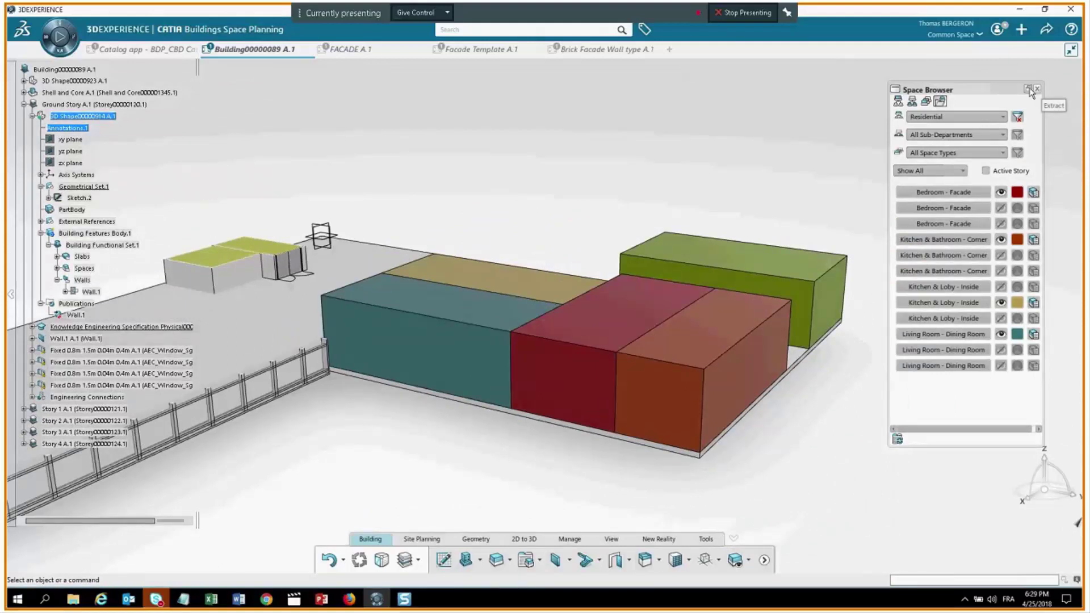
{"action": "left_click", "coordinate": [1037, 89]}
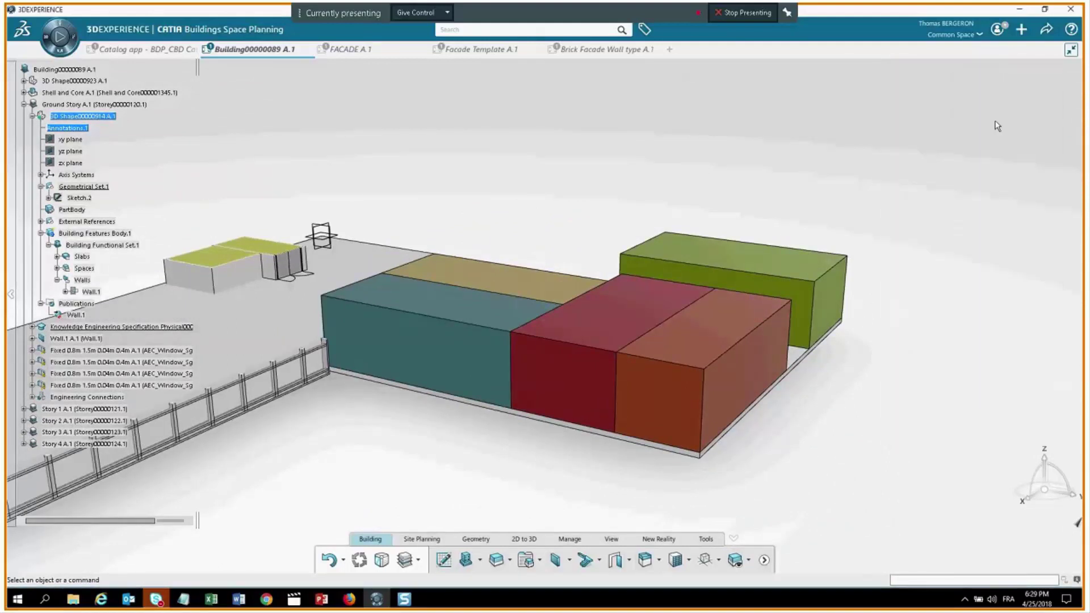
{"action": "middle_click_drag", "start_coordinate": [549, 319], "coordinate": [574, 336]}
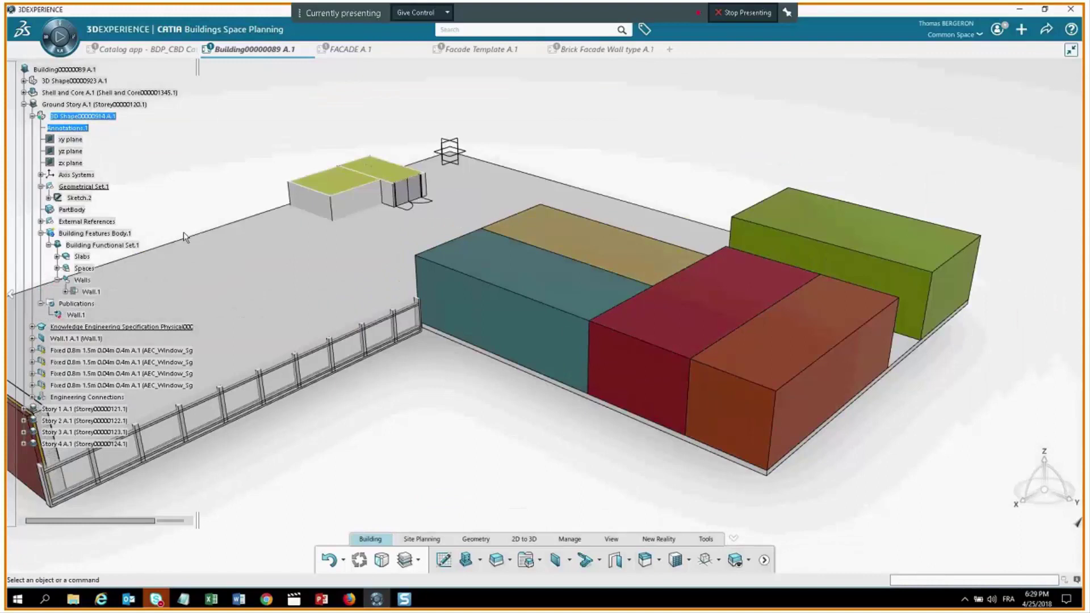
{"action": "middle_click_drag", "start_coordinate": [185, 237], "coordinate": [291, 354]}
{"action": "left_click", "coordinate": [57, 268]}
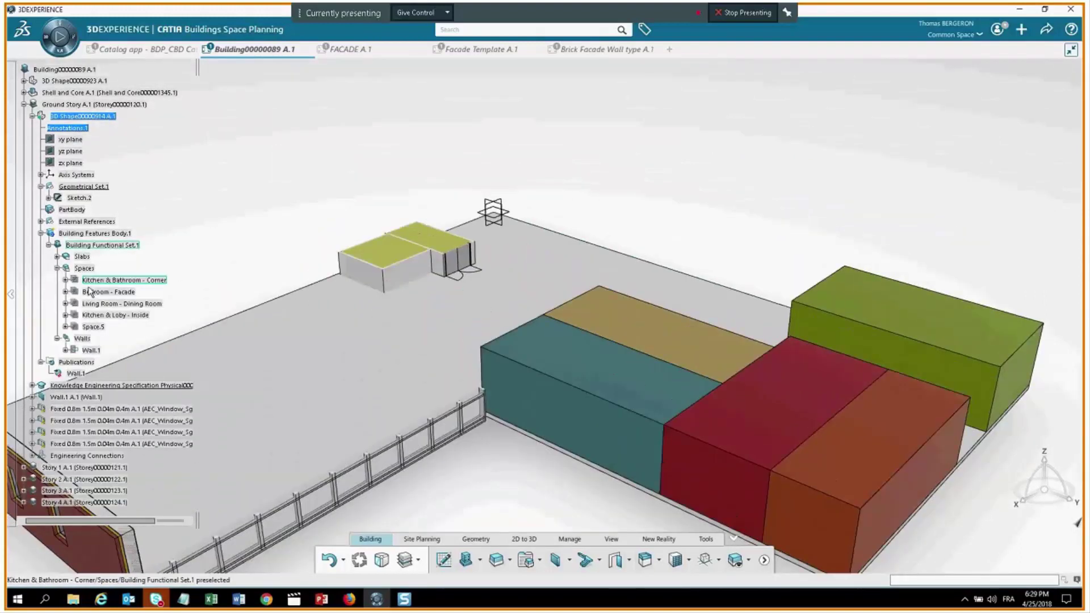
{"action": "middle_click_drag", "start_coordinate": [346, 309], "coordinate": [462, 191]}
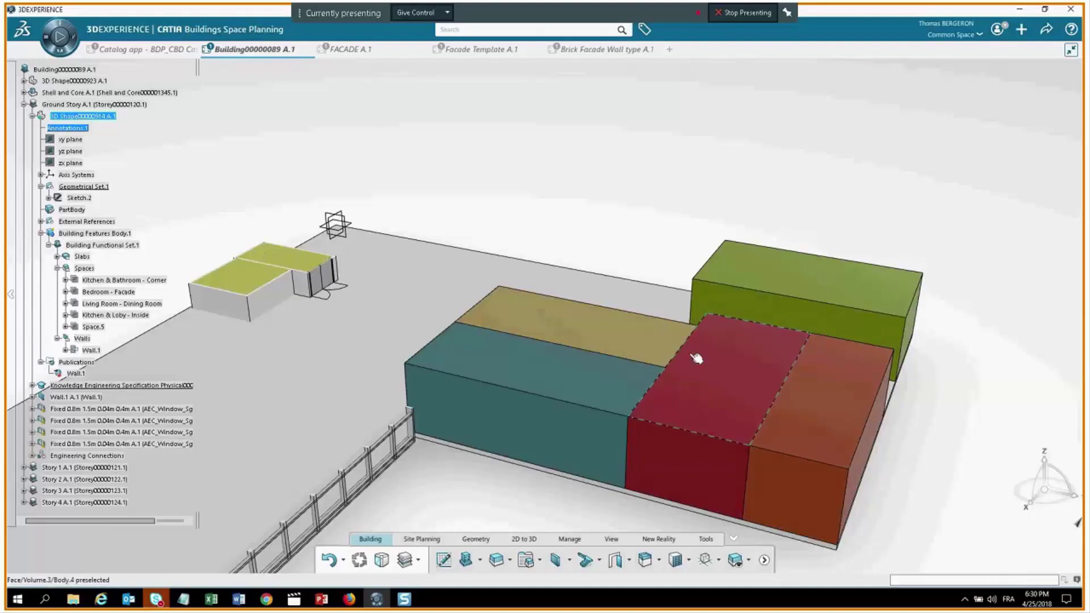
{"action": "middle_click_drag", "start_coordinate": [595, 379], "coordinate": [449, 471]}
{"action": "left_click", "coordinate": [764, 560]}
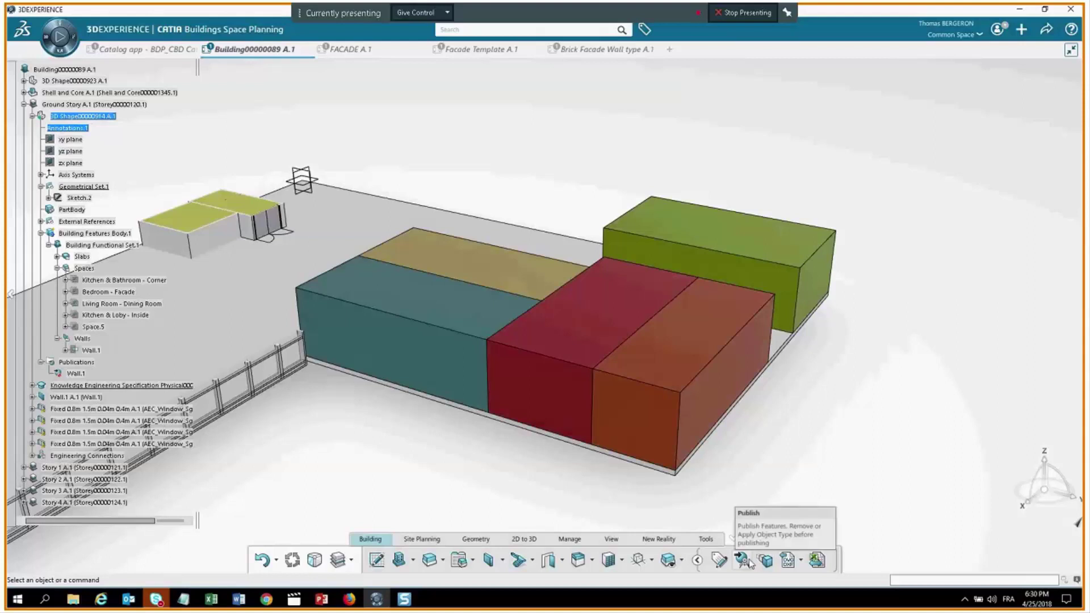
Start Publish and add the four residential spaces and Space.5 to the publications.
{"action": "left_click", "coordinate": [744, 561]}
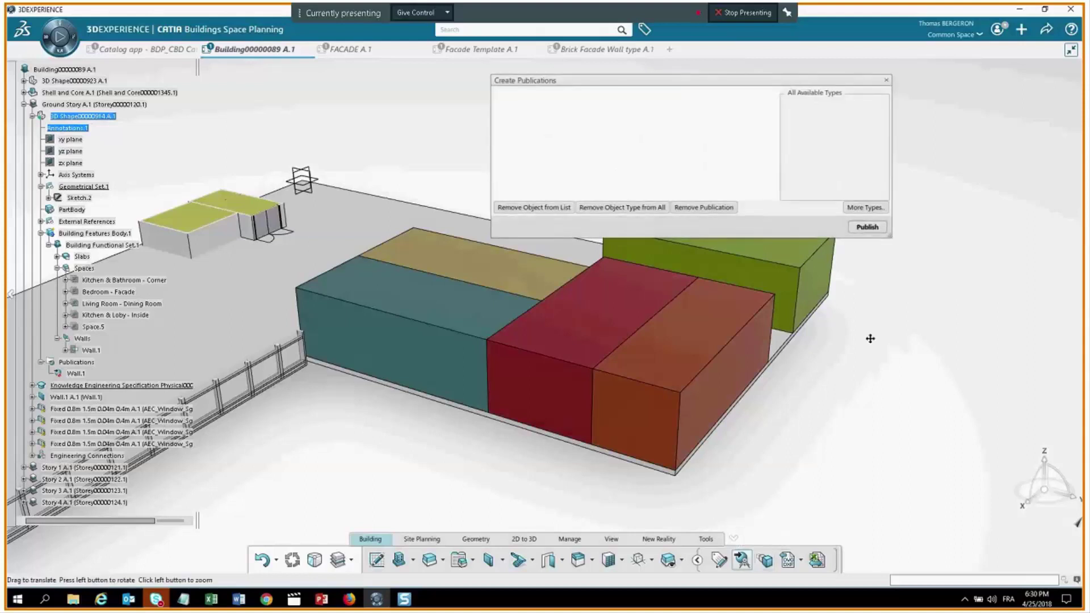
{"action": "middle_click_drag", "start_coordinate": [870, 339], "coordinate": [762, 370]}
{"action": "left_click_drag", "start_coordinate": [748, 76], "coordinate": [818, 67]}
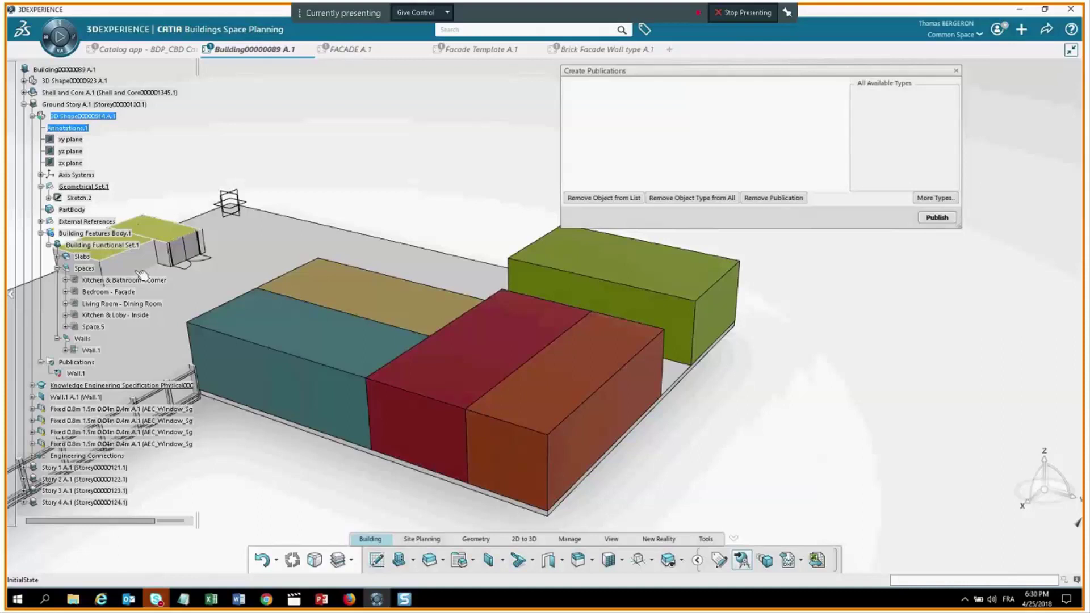
{"action": "left_click", "coordinate": [114, 281]}
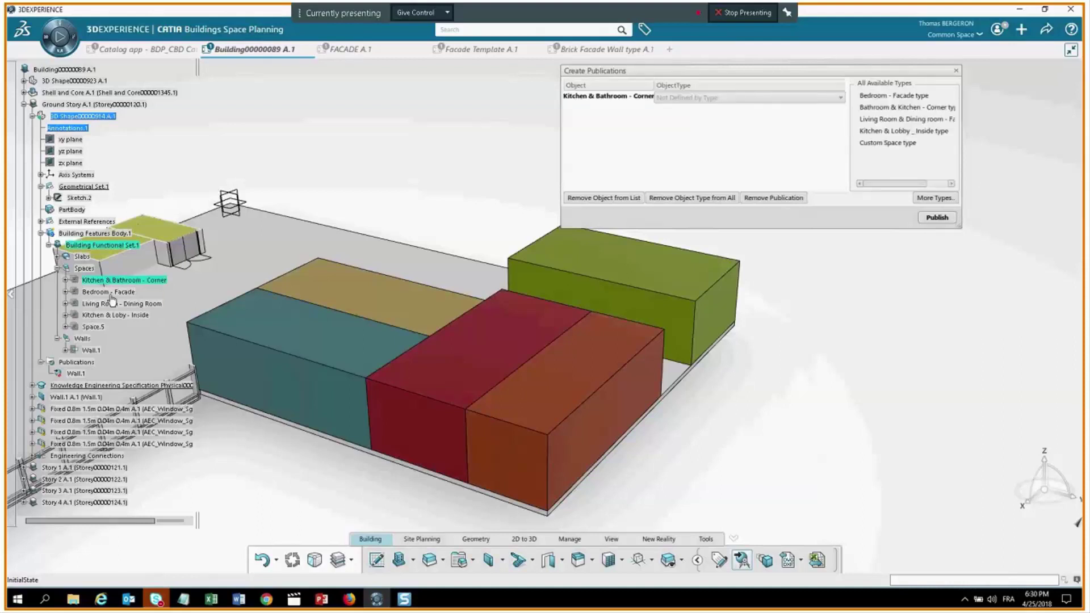
{"action": "left_click", "coordinate": [110, 293]}
{"action": "left_click", "coordinate": [108, 305]}
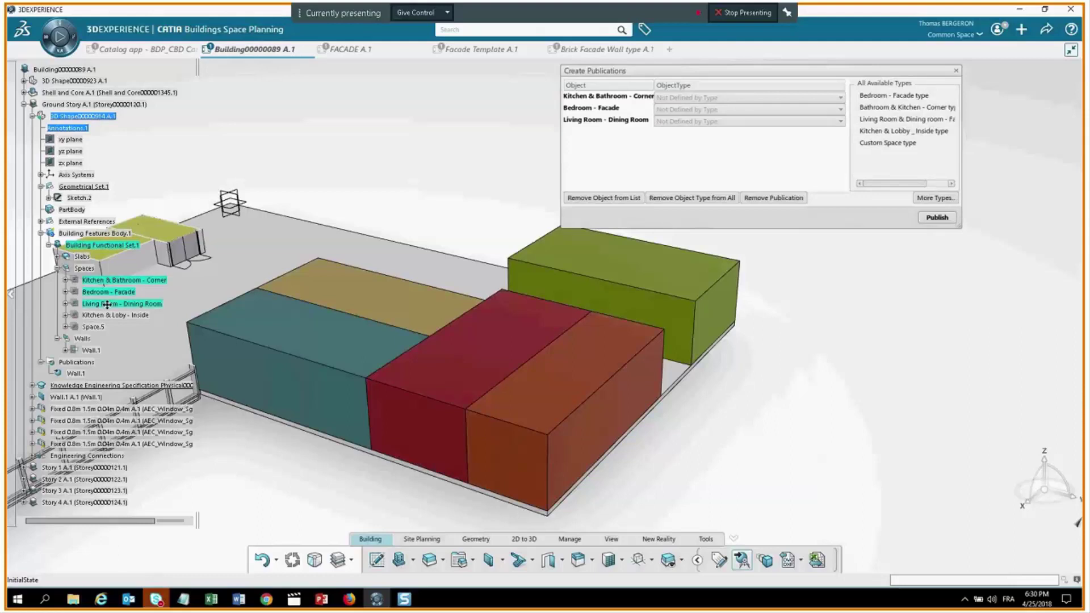
{"action": "left_click", "coordinate": [107, 316]}
{"action": "left_click", "coordinate": [93, 327]}
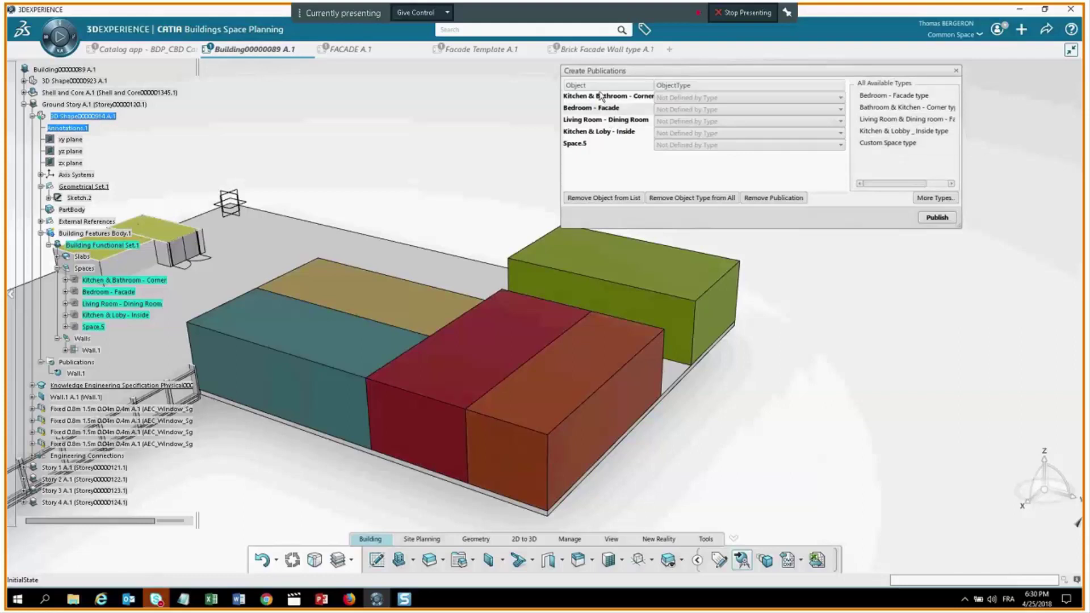
Assign types Bathroom & Kitchen - Corner, Bedroom - Facade and Living Room & Dining room - Facade.
{"action": "left_click", "coordinate": [837, 100]}
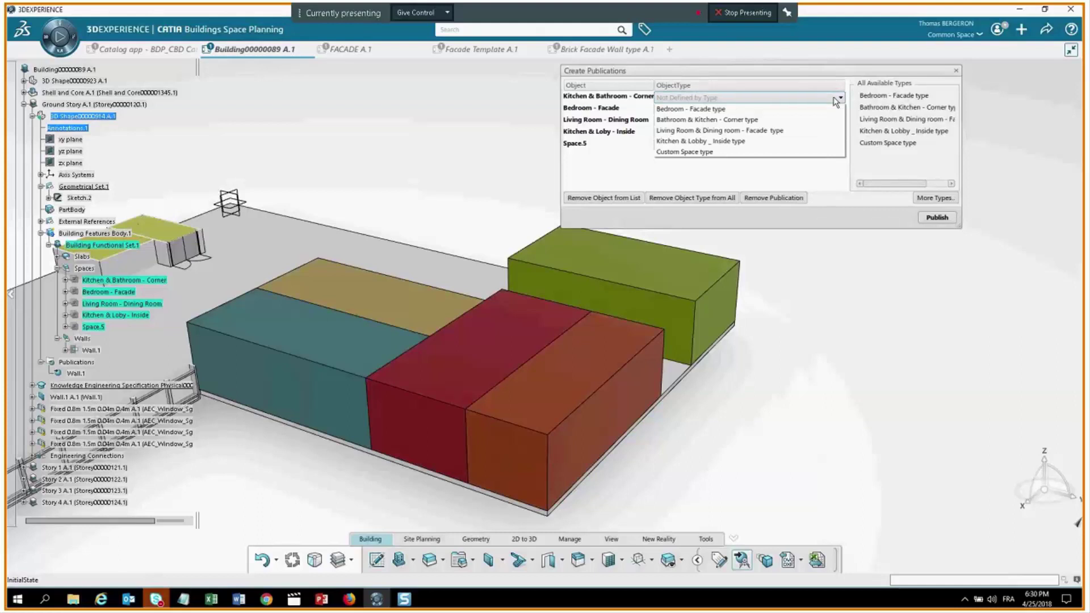
{"action": "left_click", "coordinate": [733, 120]}
{"action": "left_click", "coordinate": [722, 110]}
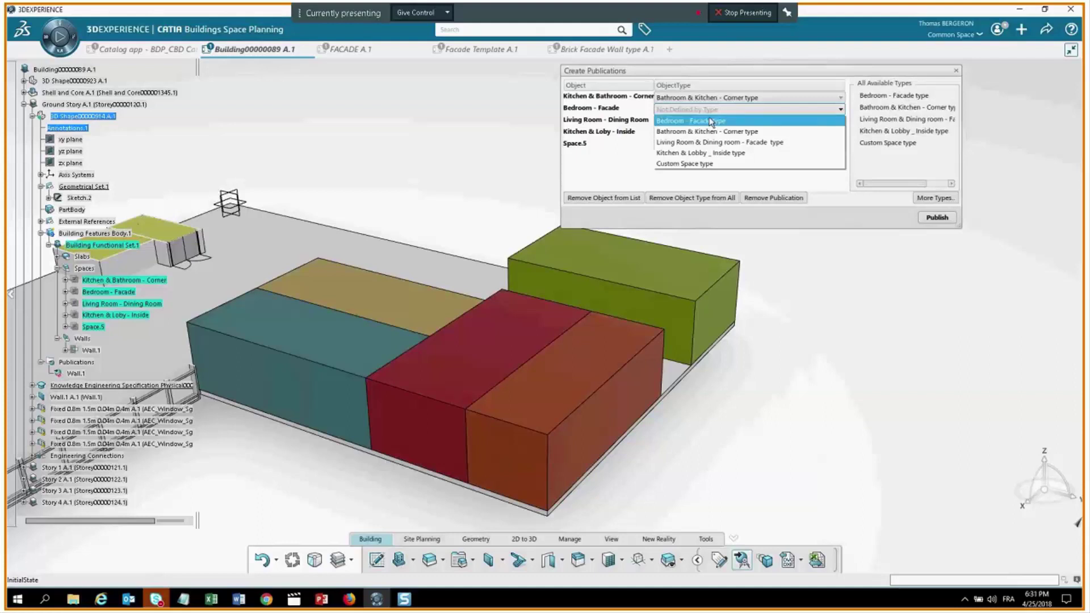
{"action": "left_click", "coordinate": [711, 121]}
{"action": "left_click", "coordinate": [708, 122]}
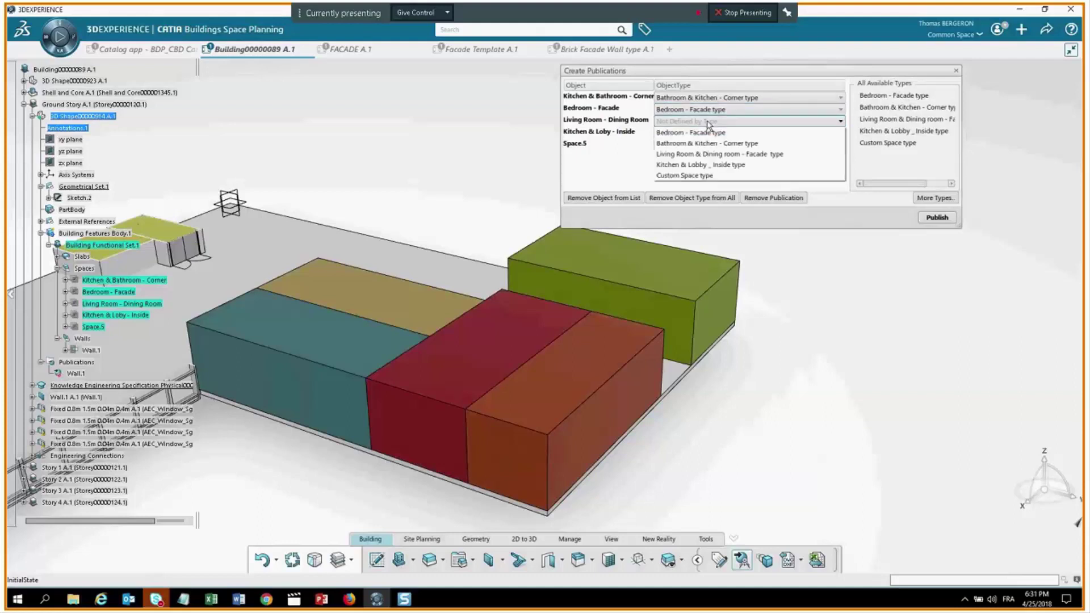
{"action": "left_click", "coordinate": [706, 154]}
Assign Kitchen & Lobby _ Inside and Custom Space (Space.5) types, then publish the five spaces.
{"action": "left_click", "coordinate": [698, 134]}
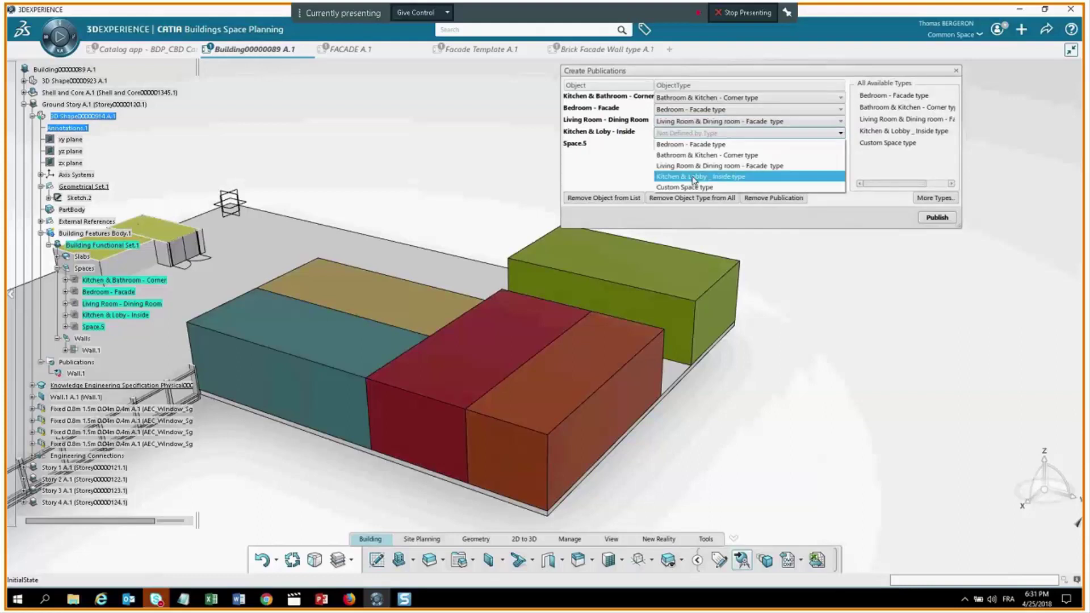
{"action": "left_click", "coordinate": [694, 177]}
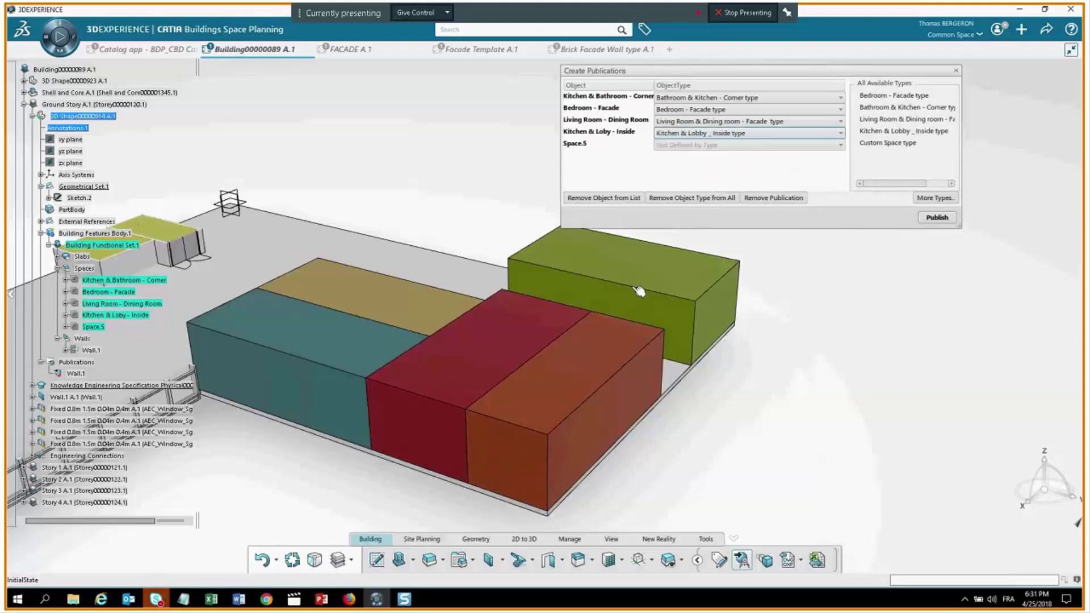
{"action": "middle_click_drag", "start_coordinate": [602, 292], "coordinate": [592, 306]}
{"action": "scroll", "coordinate": [637, 267], "scroll_direction": "up", "scroll_amount": 3}
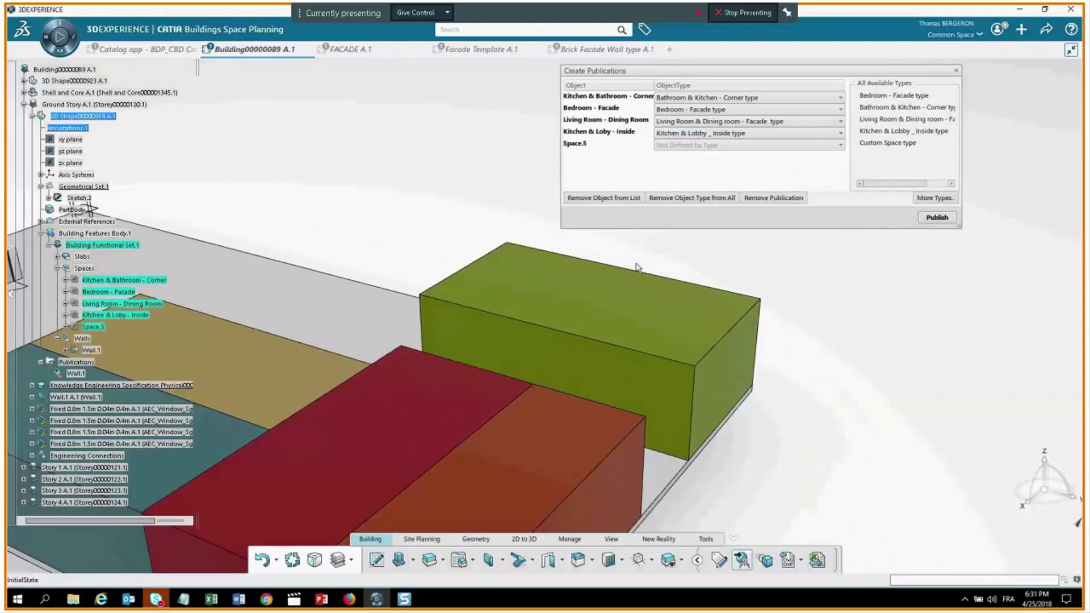
{"action": "left_click", "coordinate": [705, 146]}
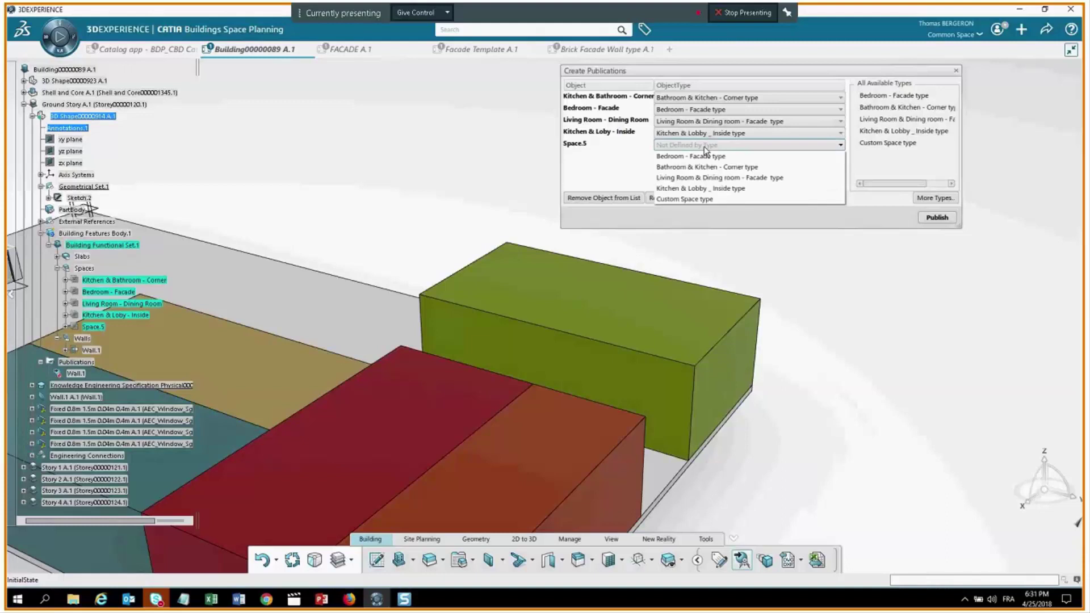
{"action": "left_click", "coordinate": [689, 199]}
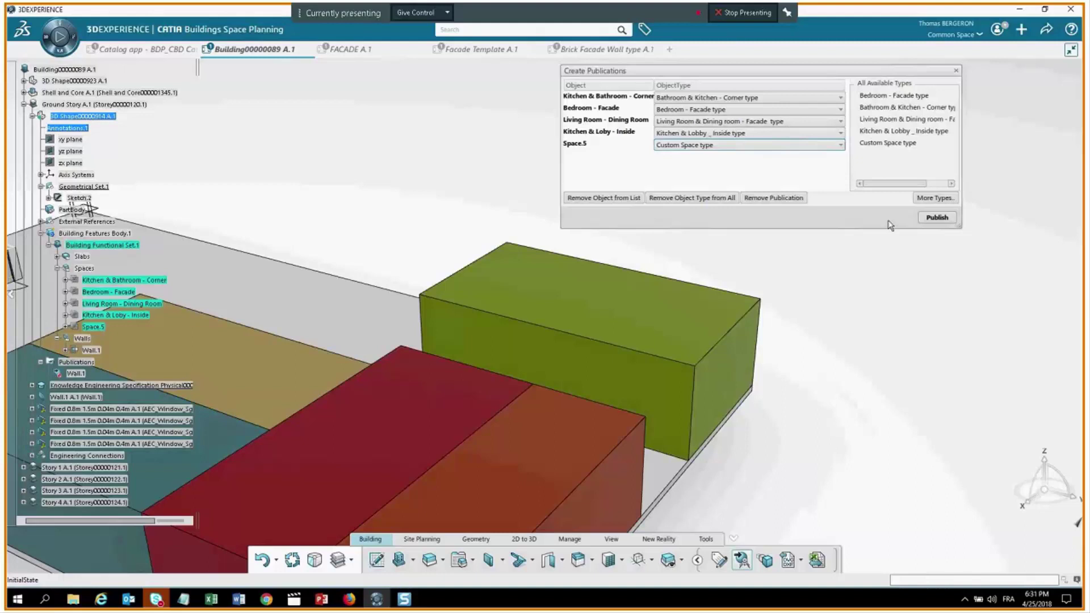
{"action": "left_click", "coordinate": [935, 219]}
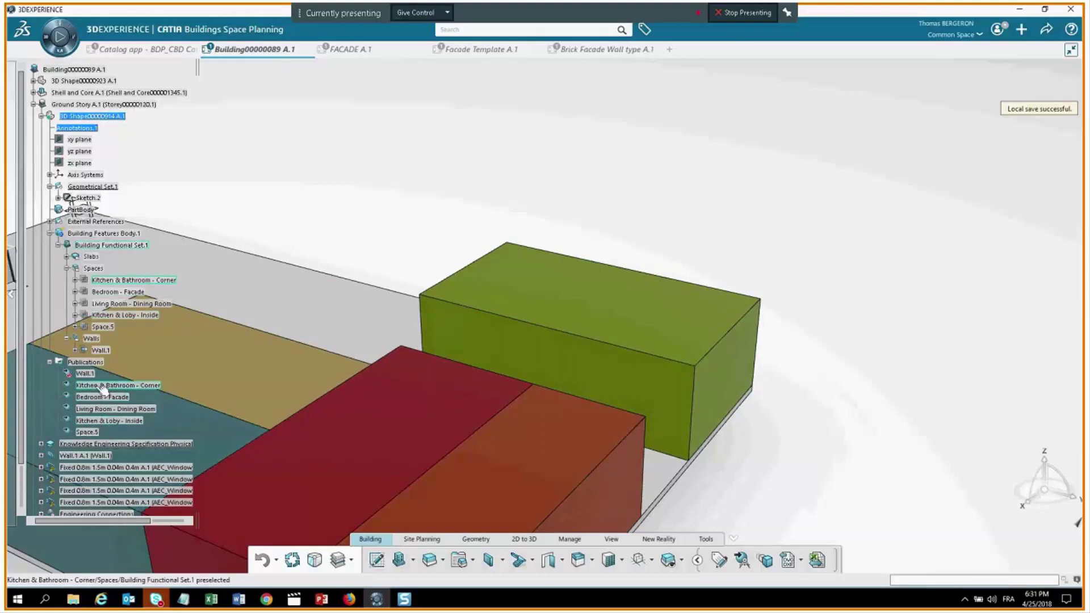
{"action": "middle_click_drag", "start_coordinate": [331, 328], "coordinate": [628, 379]}
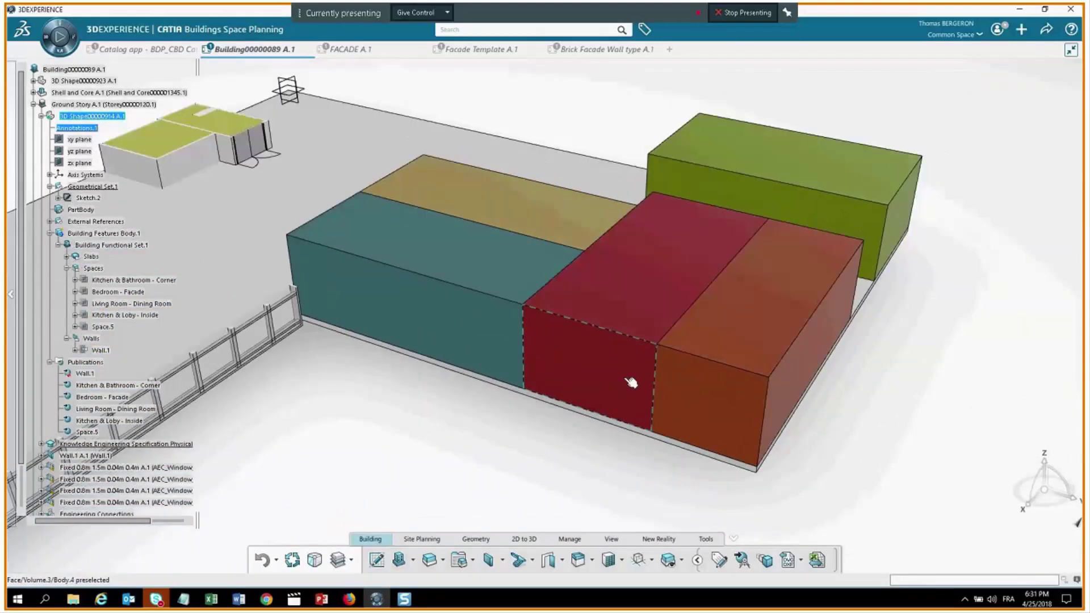
Clear the Ground Story selection and open the Change Level of Development dialog.
{"action": "left_click", "coordinate": [101, 105]}
{"action": "left_click", "coordinate": [241, 89]}
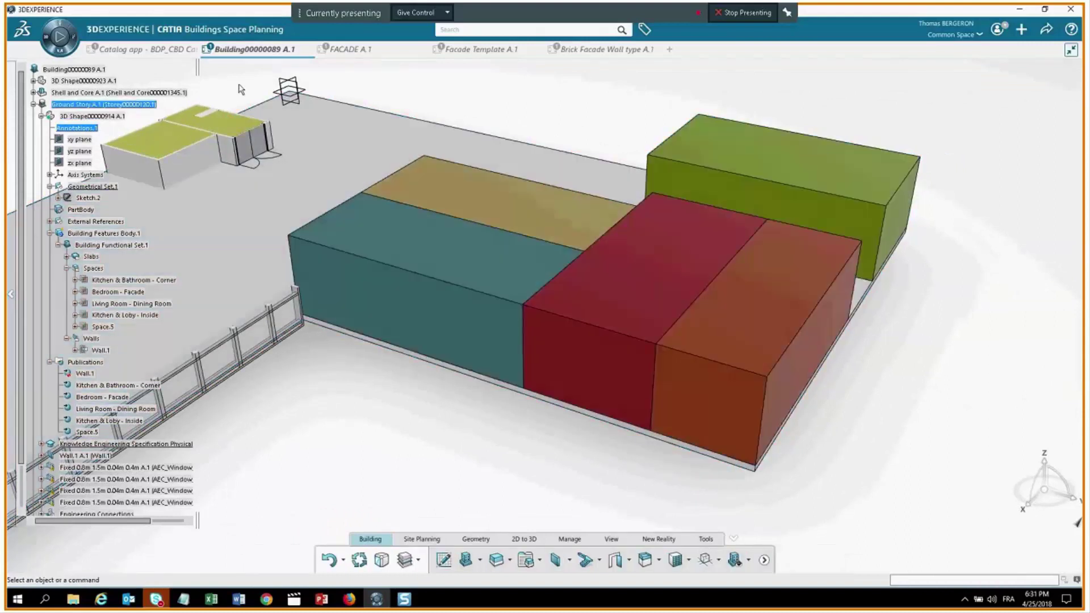
{"action": "middle_click_drag", "start_coordinate": [469, 138], "coordinate": [436, 160]}
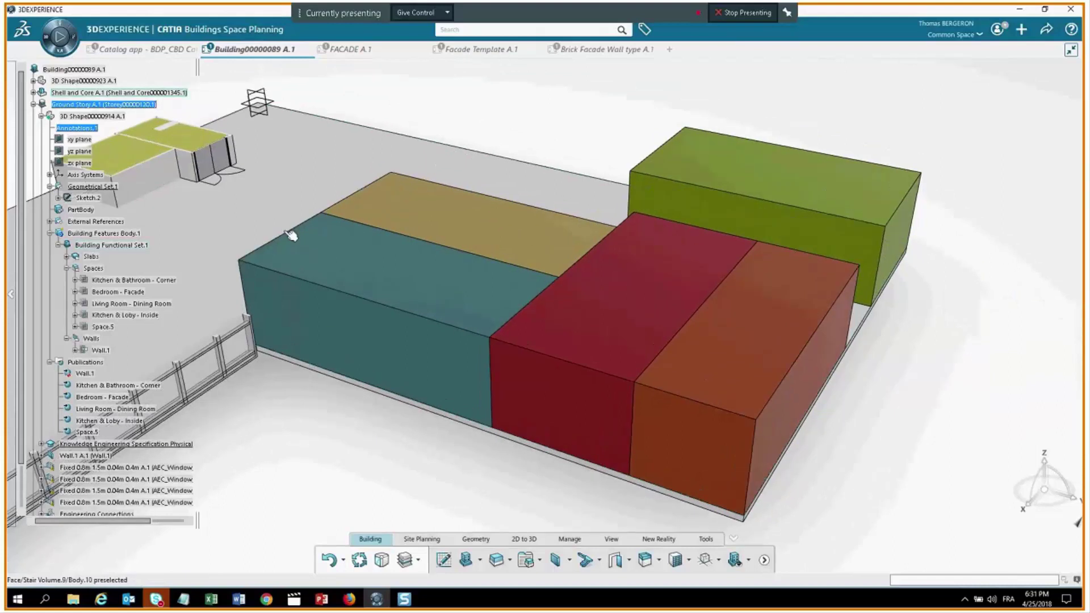
{"action": "left_click", "coordinate": [764, 560]}
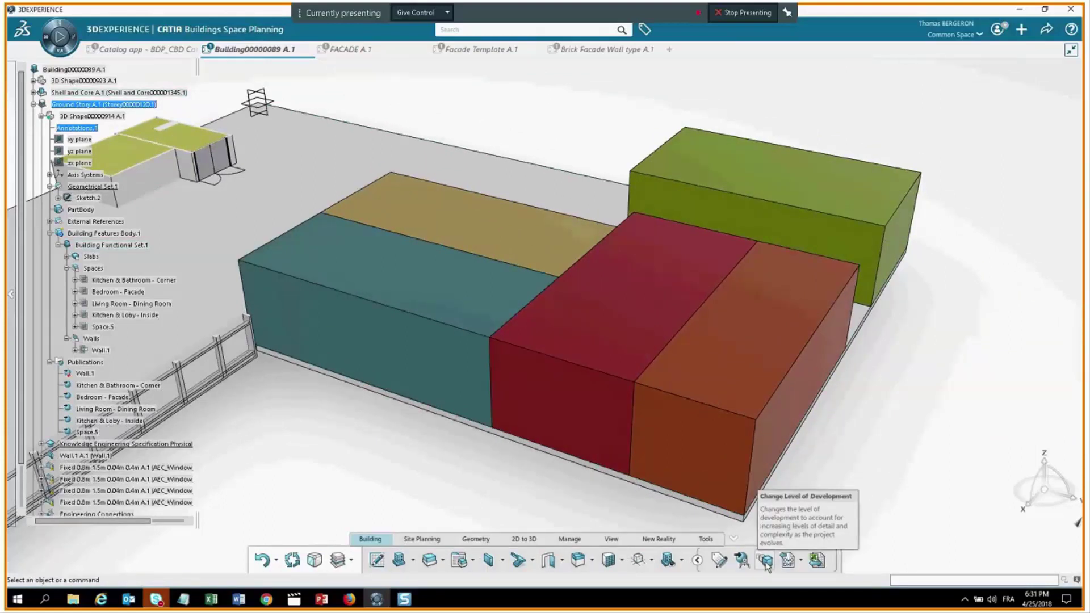
{"action": "left_click", "coordinate": [765, 561]}
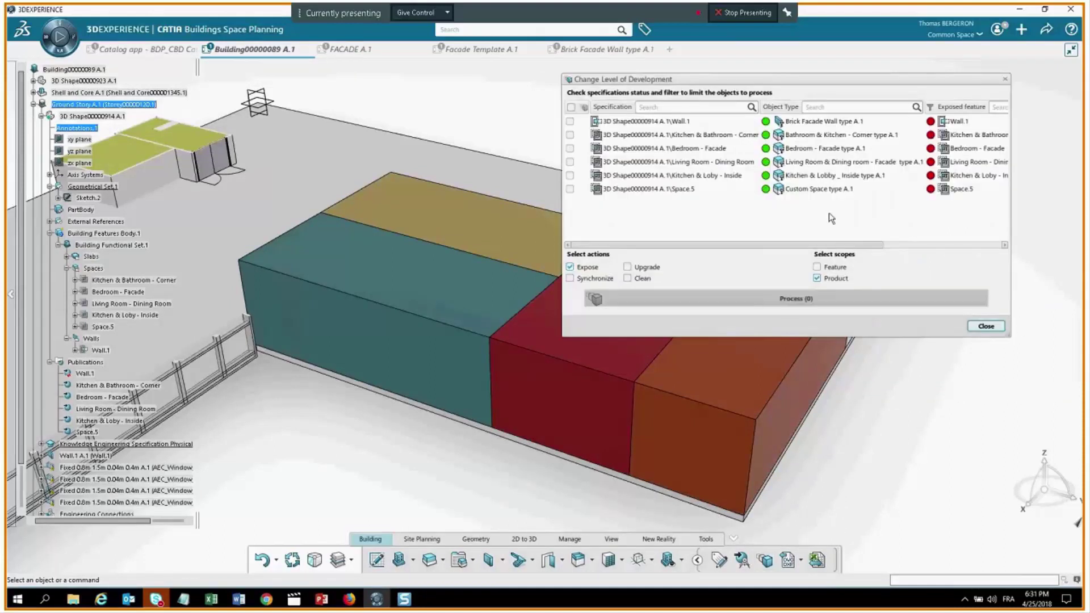
Adjust the dialog's columns and try, then clear, an object type filter.
{"action": "left_click_drag", "start_coordinate": [851, 246], "coordinate": [977, 245]}
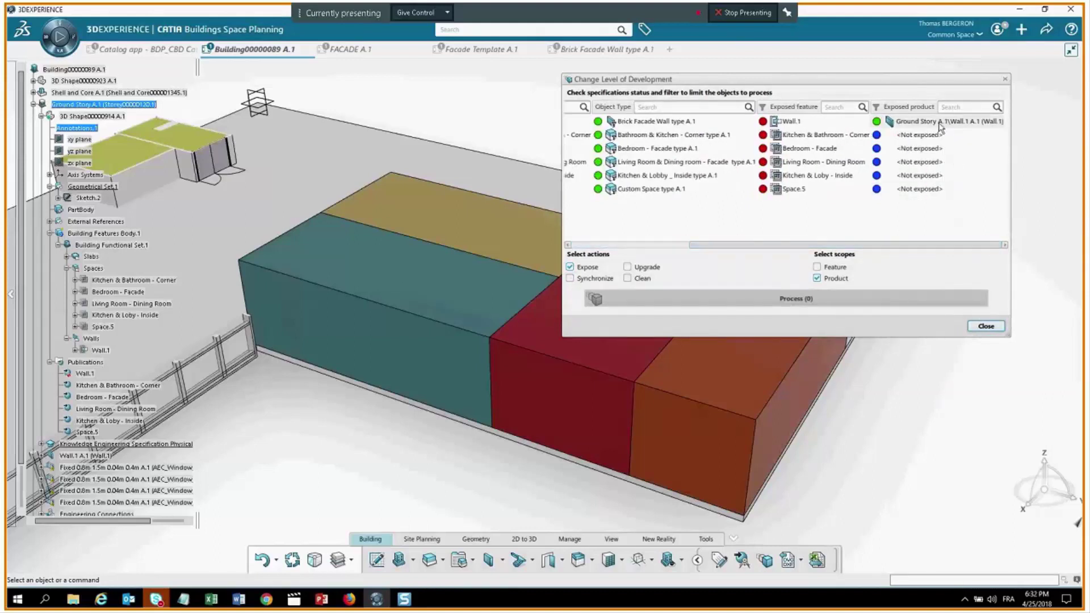
{"action": "left_click_drag", "start_coordinate": [921, 246], "coordinate": [948, 251]}
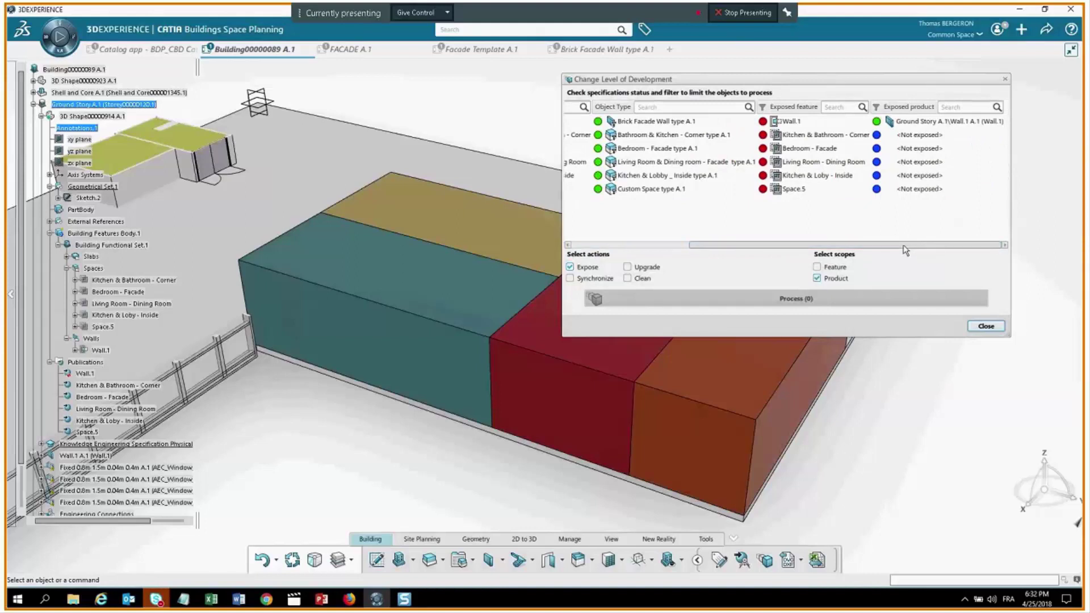
{"action": "left_click_drag", "start_coordinate": [904, 245], "coordinate": [895, 245]}
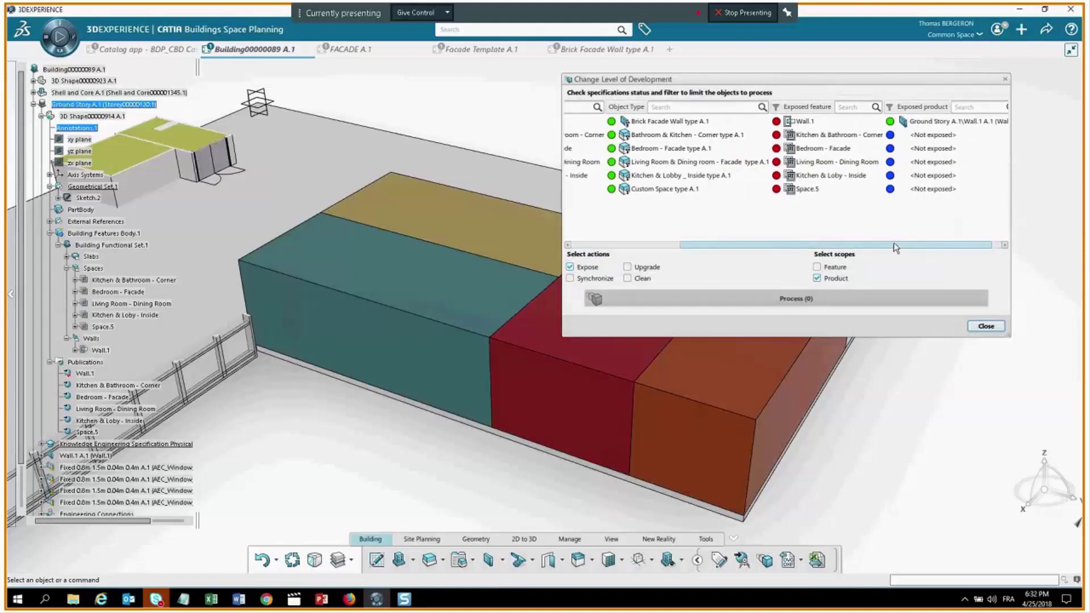
{"action": "left_click_drag", "start_coordinate": [895, 248], "coordinate": [803, 248]}
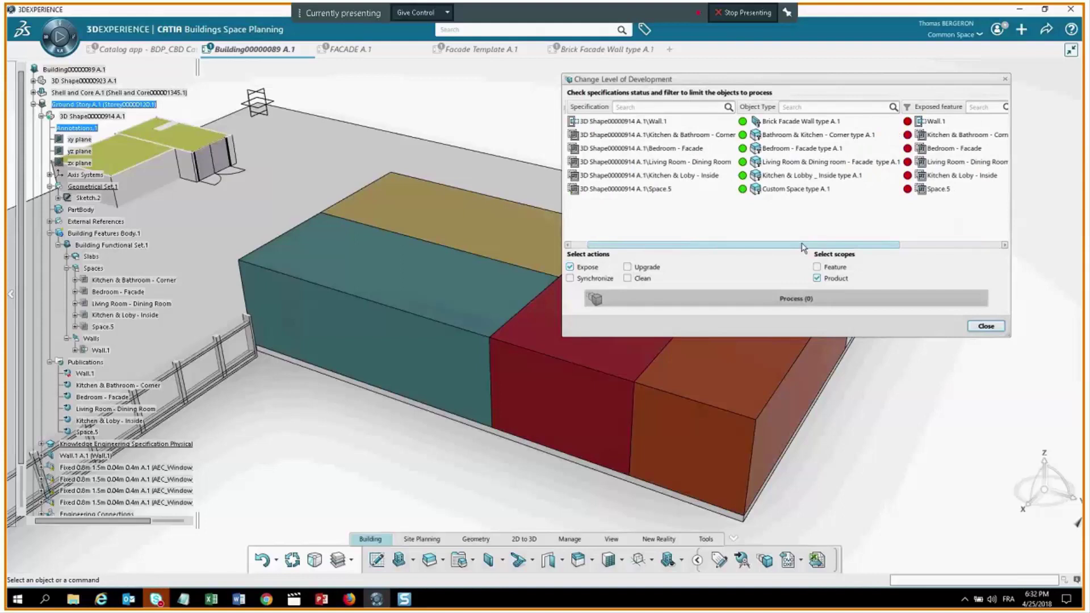
{"action": "mouse_move", "coordinate": [803, 248]}
{"action": "left_mouse_down"}
{"action": "mouse_move", "coordinate": [844, 248]}
{"action": "mouse_move", "coordinate": [805, 246]}
{"action": "left_mouse_up"}
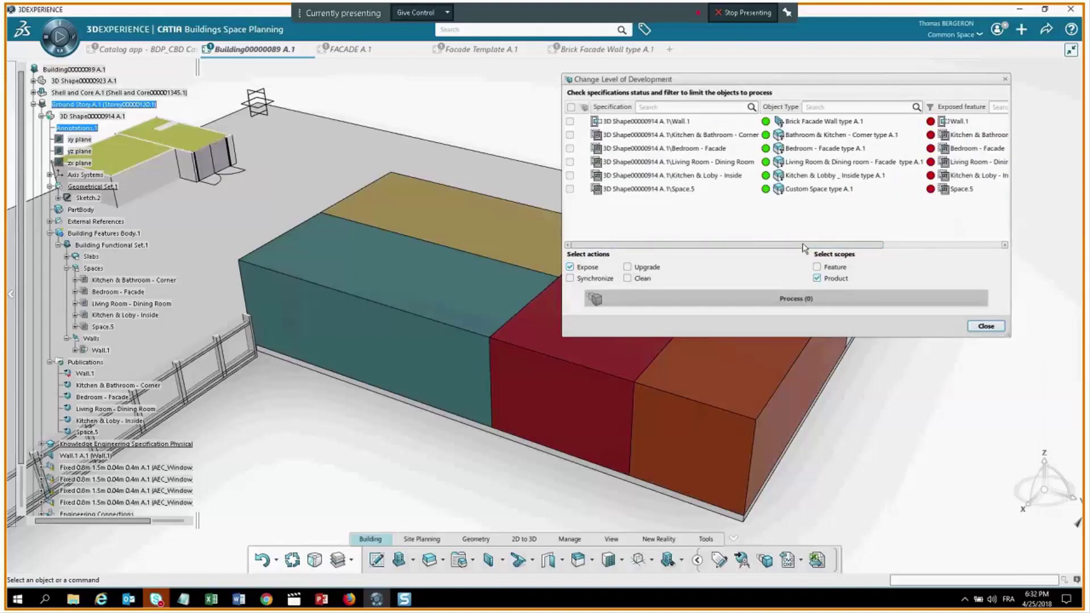
{"action": "left_click", "coordinate": [826, 107]}
{"action": "type", "text": "s"}
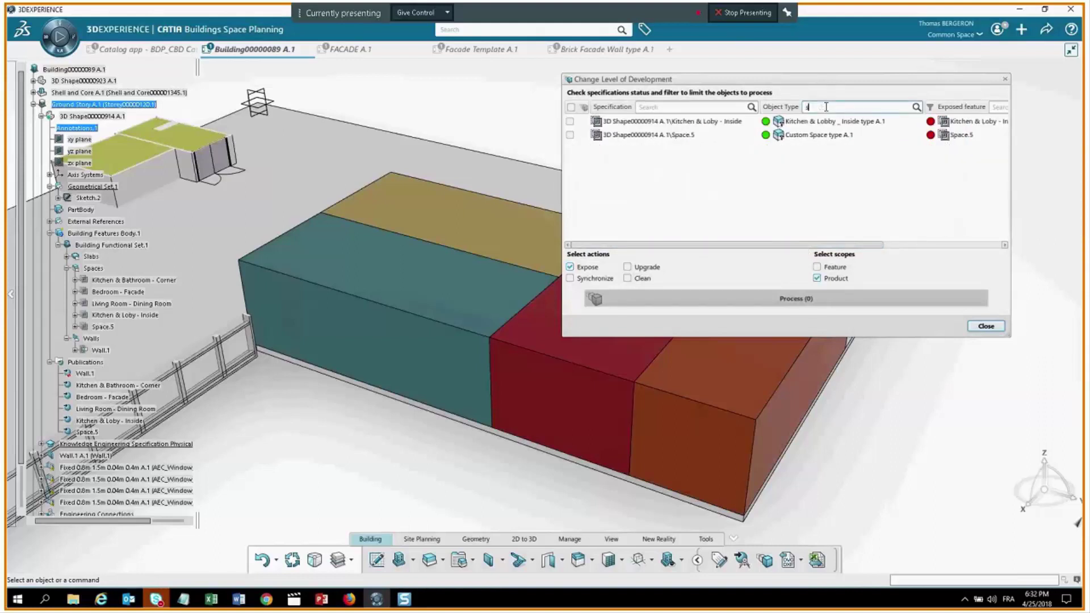
{"action": "key", "text": "BackSpace"}
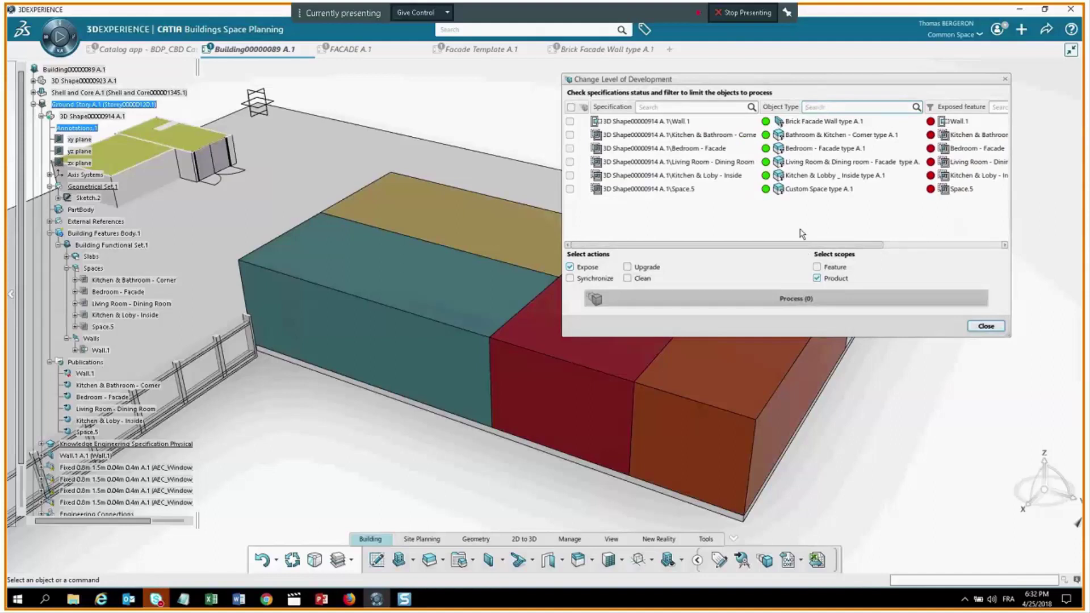
{"action": "scroll", "coordinate": [803, 234], "scroll_direction": "right", "scroll_amount": 3}
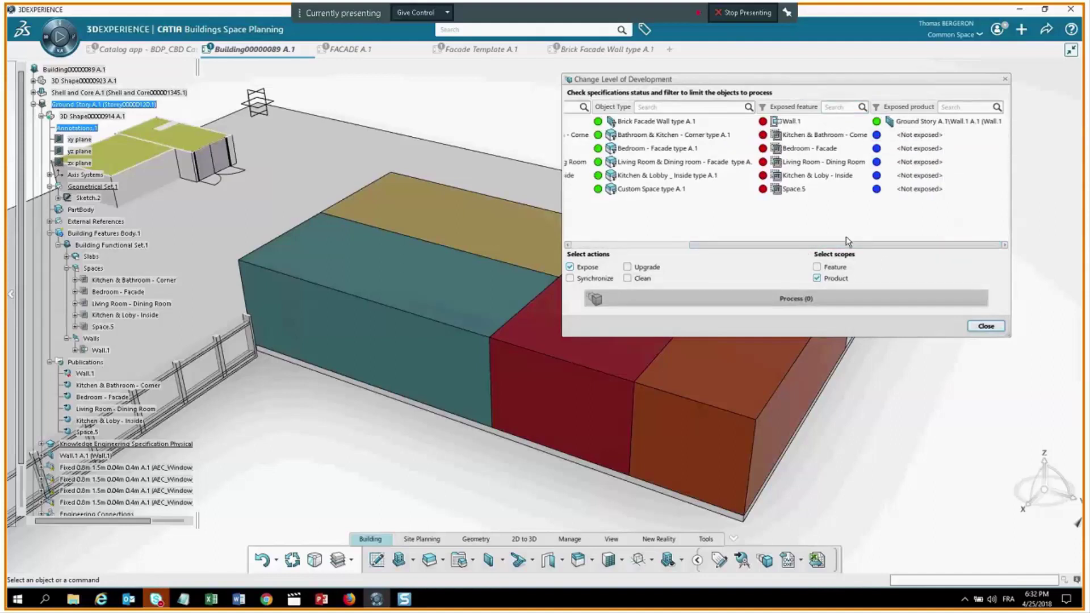
{"action": "left_click_drag", "start_coordinate": [840, 246], "coordinate": [730, 253]}
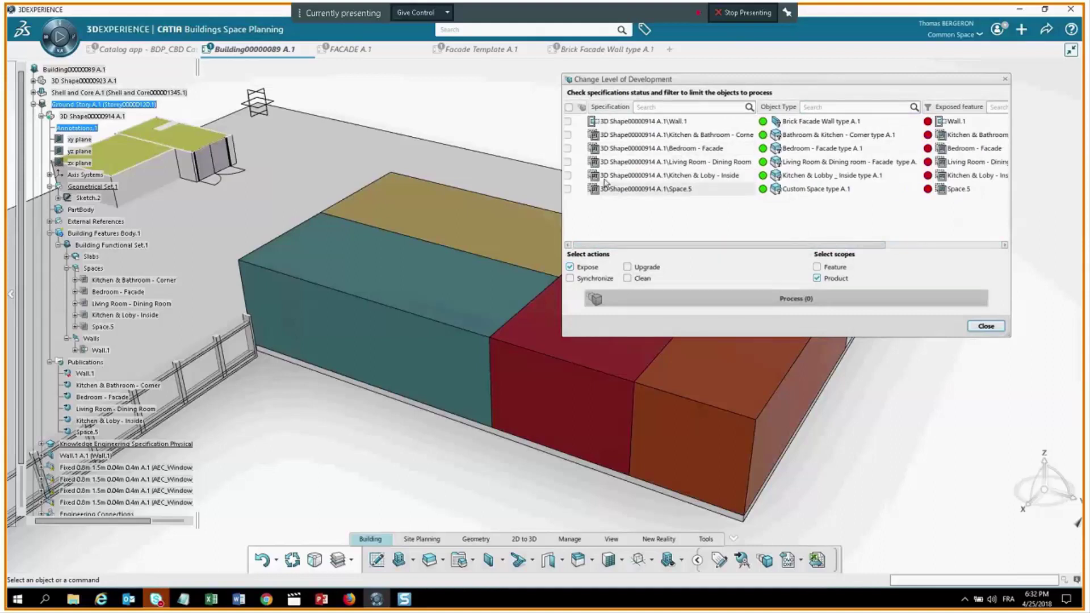
Tick the five space rows, including Space.5, so they are exposed as products.
{"action": "left_click", "coordinate": [568, 135]}
{"action": "left_click", "coordinate": [568, 149]}
{"action": "left_click", "coordinate": [568, 162]}
{"action": "left_click", "coordinate": [568, 176]}
{"action": "left_click", "coordinate": [568, 190]}
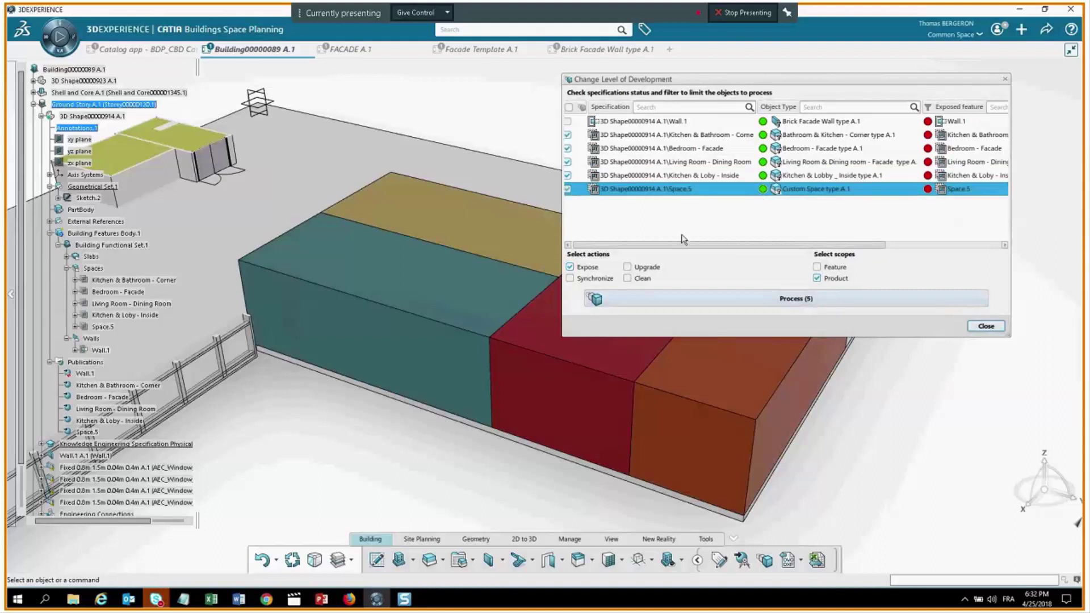
{"action": "mouse_move", "coordinate": [672, 247]}
{"action": "left_mouse_down"}
{"action": "mouse_move", "coordinate": [868, 247]}
{"action": "mouse_move", "coordinate": [674, 247]}
{"action": "left_mouse_up"}
{"action": "left_click_drag", "start_coordinate": [842, 82], "coordinate": [894, 74]}
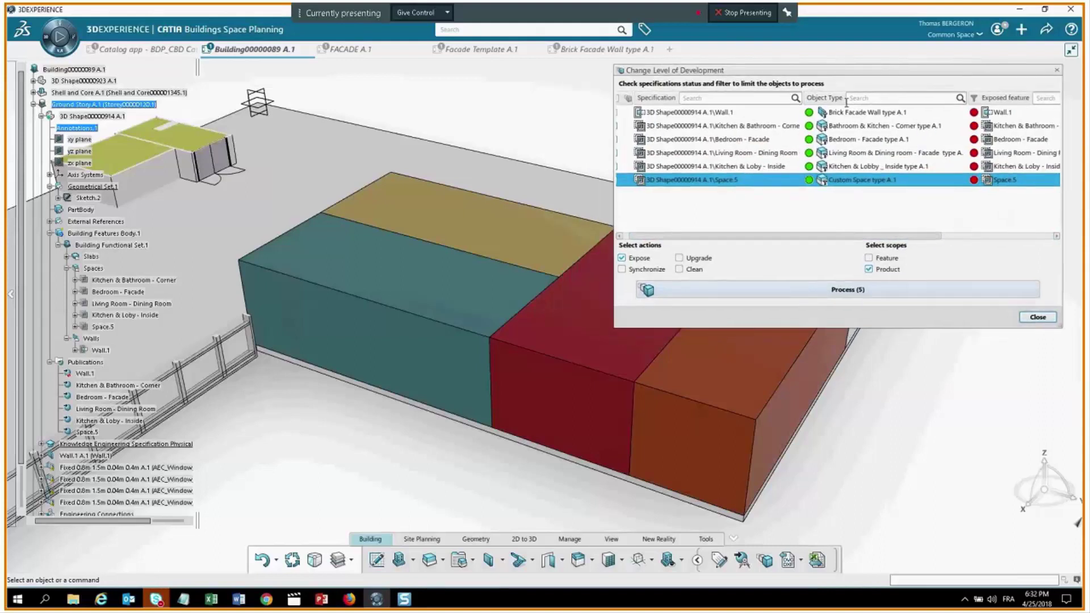
{"action": "middle_click_drag", "start_coordinate": [490, 159], "coordinate": [339, 219]}
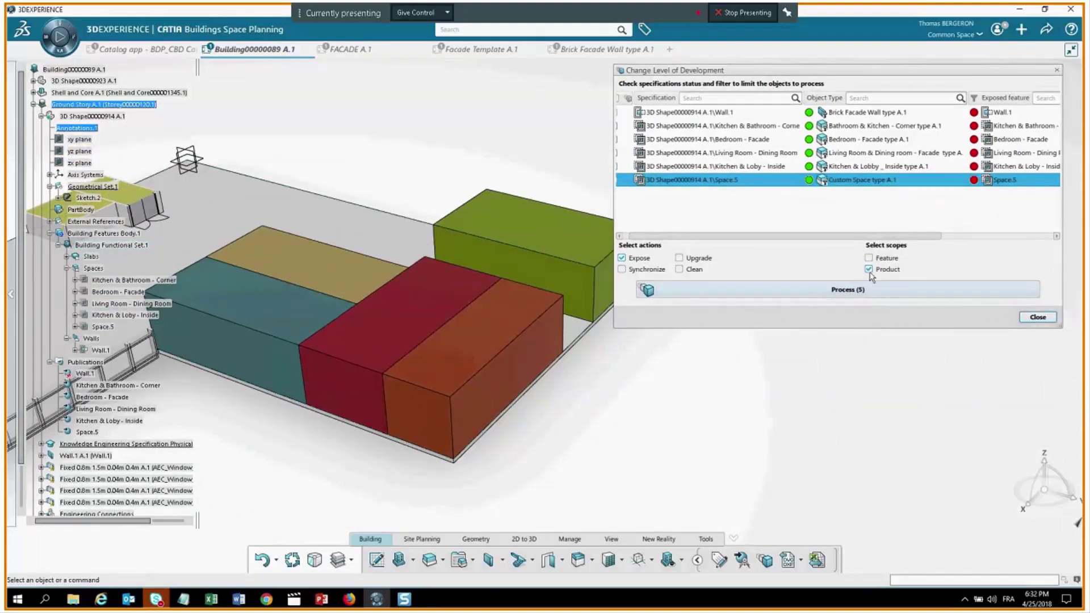
Expose the five ticked spaces as products and close the level-of-development check.
{"action": "left_click", "coordinate": [840, 292]}
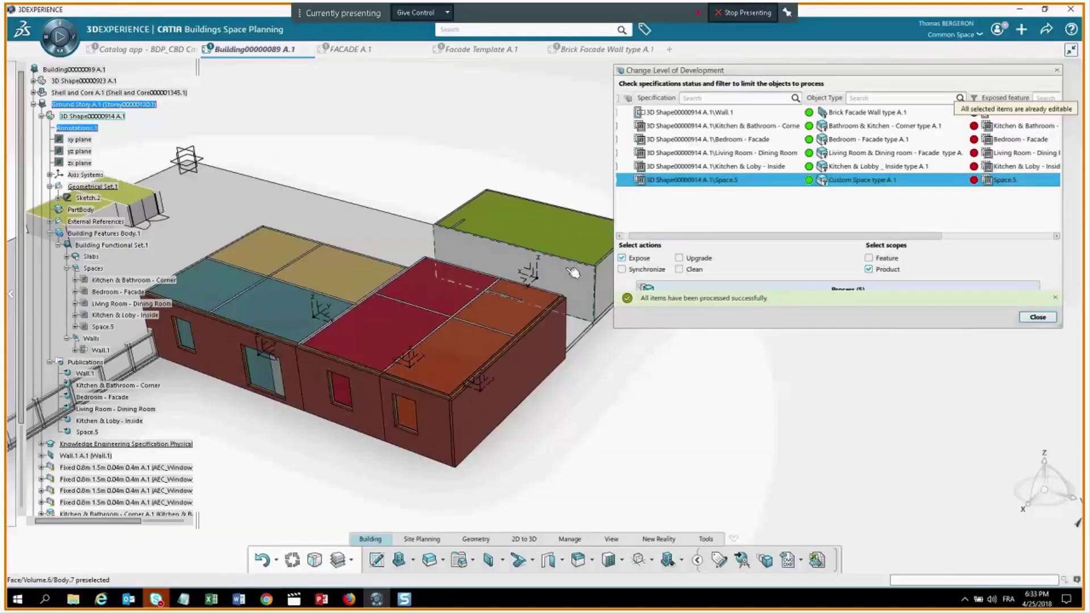
{"action": "left_click", "coordinate": [1038, 317]}
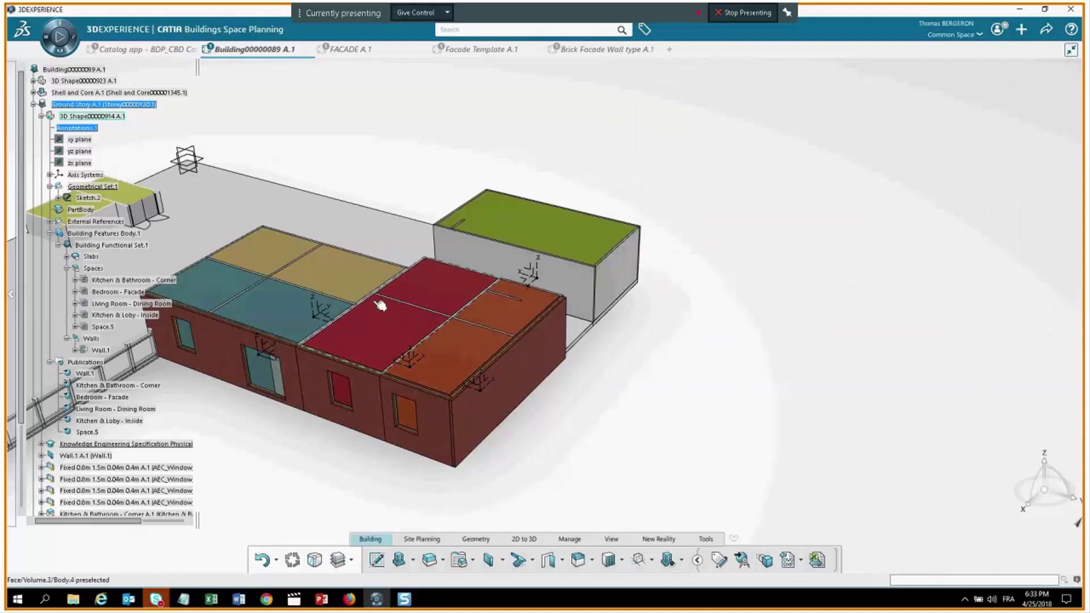
{"action": "middle_click_drag", "start_coordinate": [380, 305], "coordinate": [657, 296]}
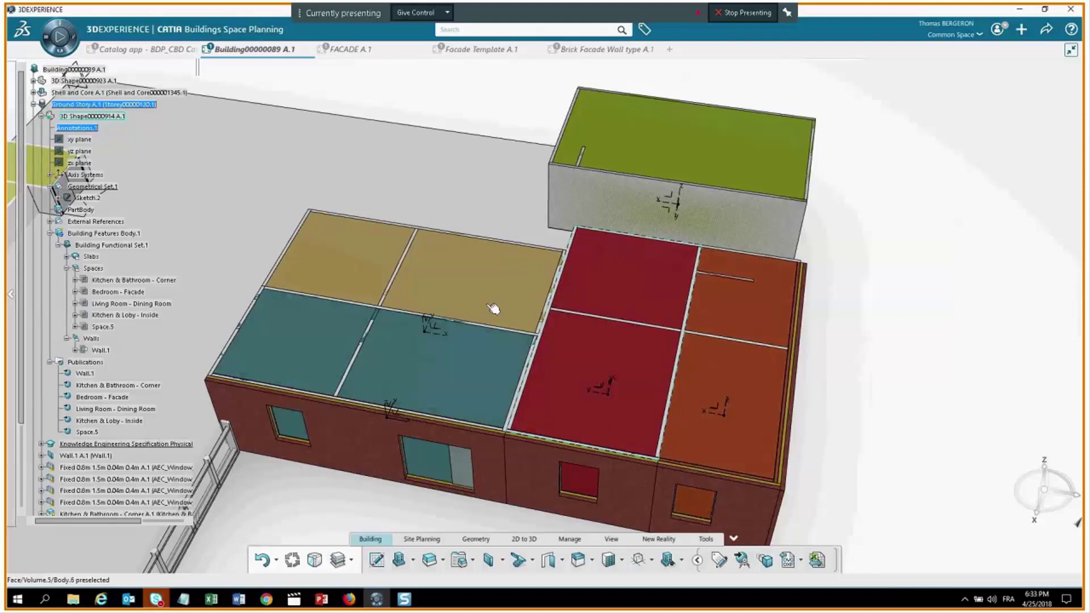
Hide the space volumes to look across the furnished room interiors, then show them again.
{"action": "left_click", "coordinate": [683, 561]}
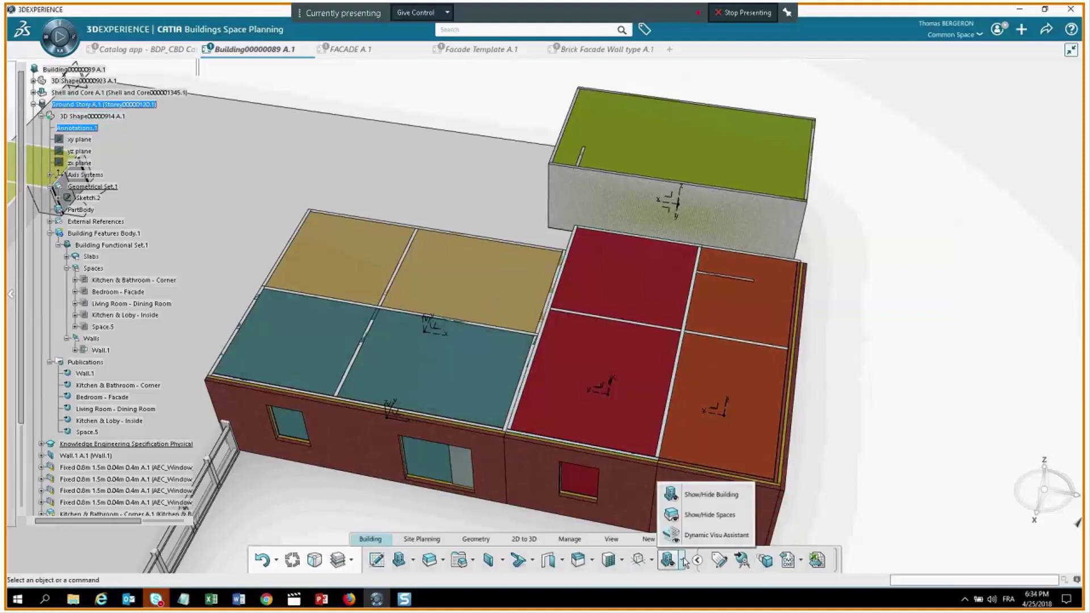
{"action": "left_click", "coordinate": [687, 515]}
{"action": "middle_click", "coordinate": [450, 257]}
{"action": "middle_click_drag", "start_coordinate": [450, 257], "coordinate": [572, 417]}
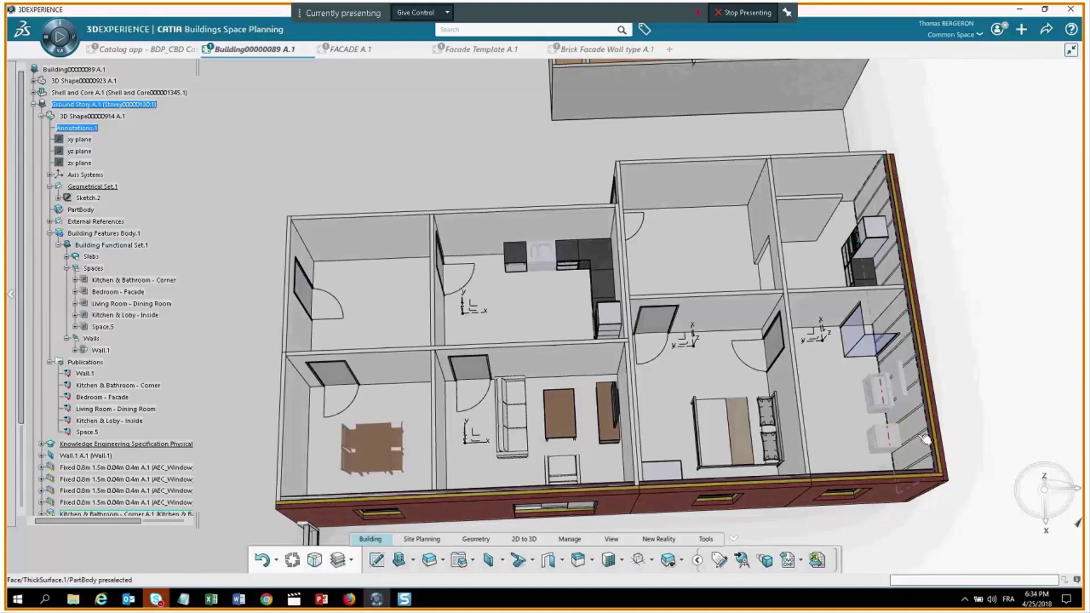
{"action": "middle_click_drag", "start_coordinate": [921, 436], "coordinate": [752, 565]}
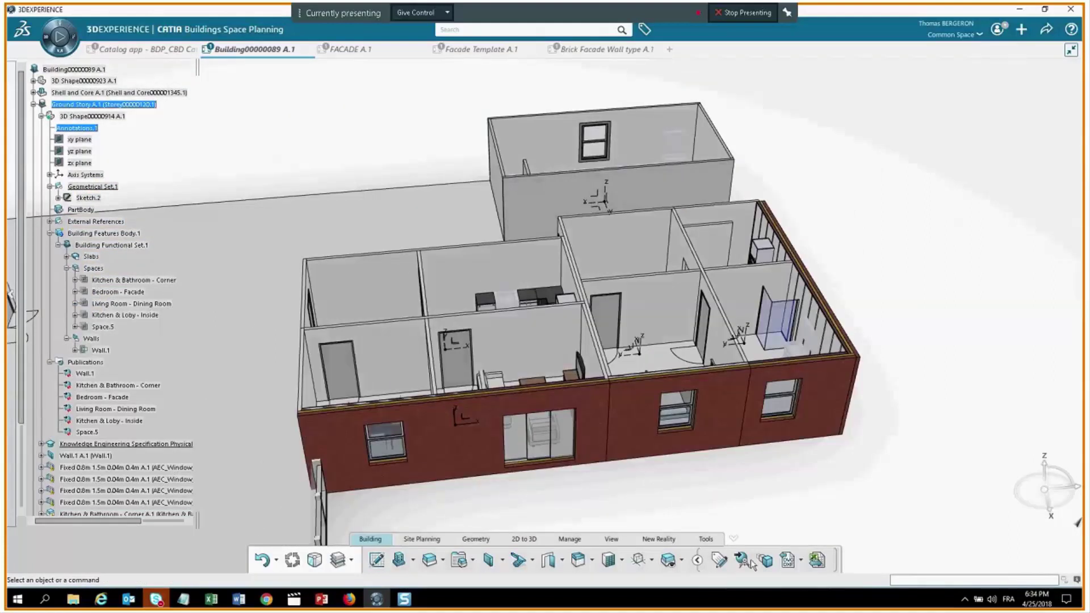
{"action": "left_click", "coordinate": [748, 561]}
Move the top-left space volume off the building onto empty ground.
{"action": "middle_click_drag", "start_coordinate": [638, 375], "coordinate": [607, 333]}
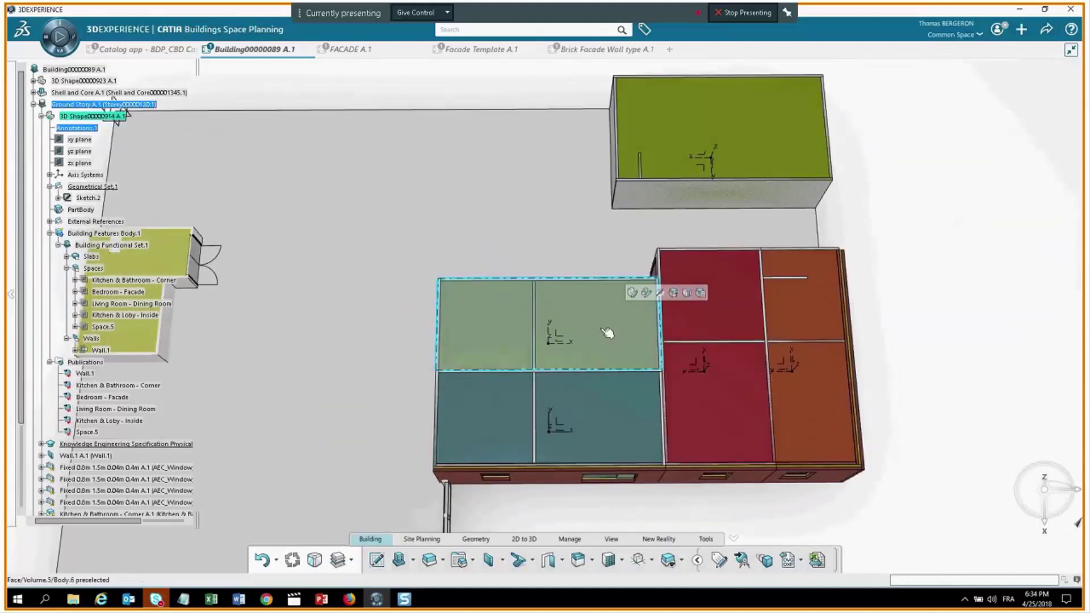
{"action": "left_click", "coordinate": [607, 332]}
{"action": "left_click_drag", "start_coordinate": [590, 321], "coordinate": [400, 175]}
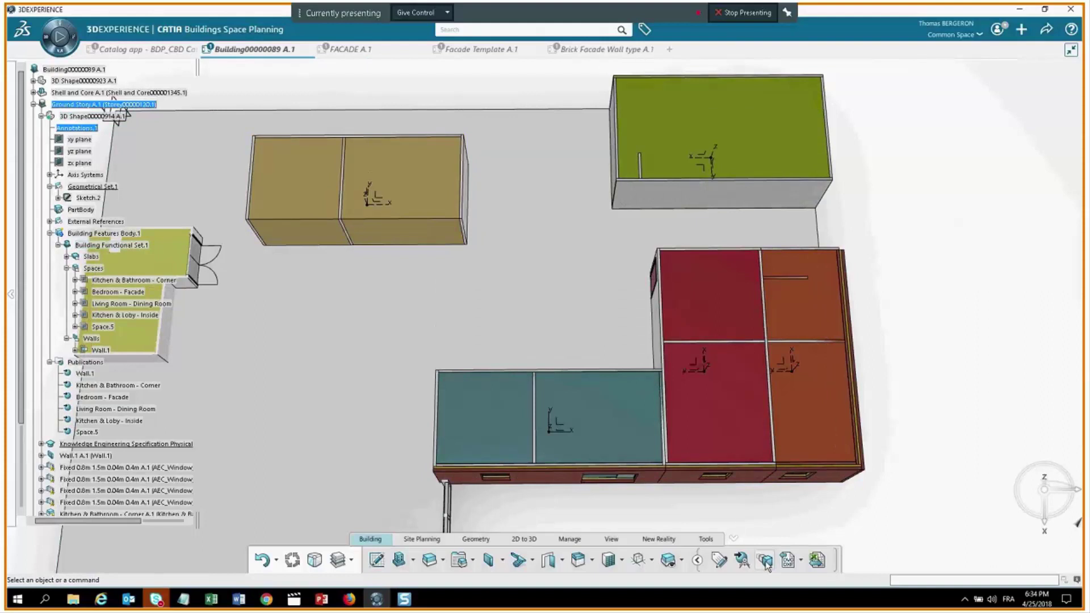
Hide the space volumes again and zoom in on the separate tan-floored room.
{"action": "left_click", "coordinate": [669, 561]}
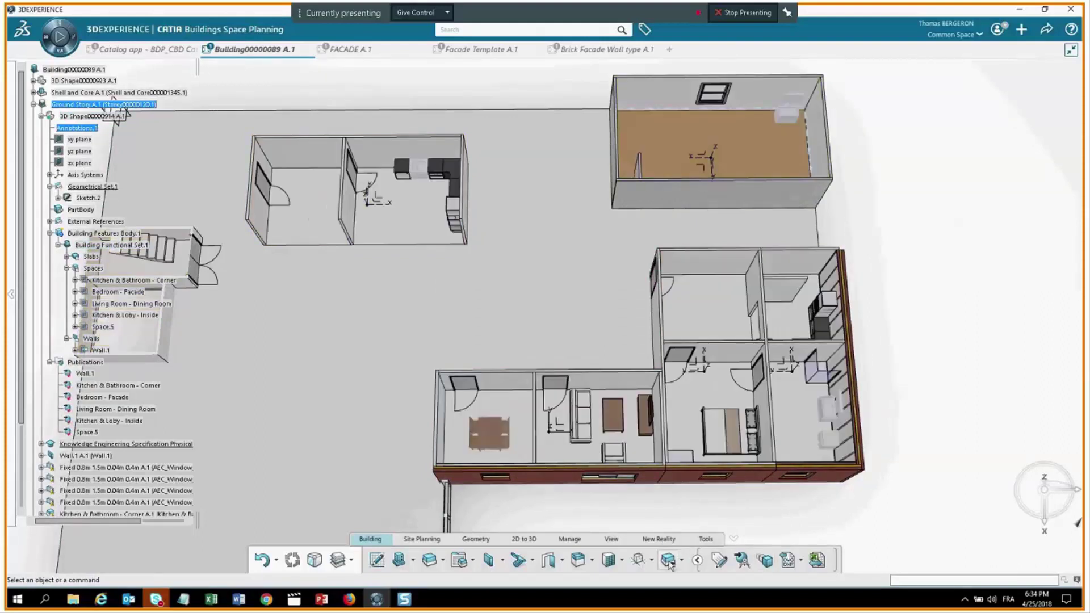
{"action": "left_click", "coordinate": [670, 564]}
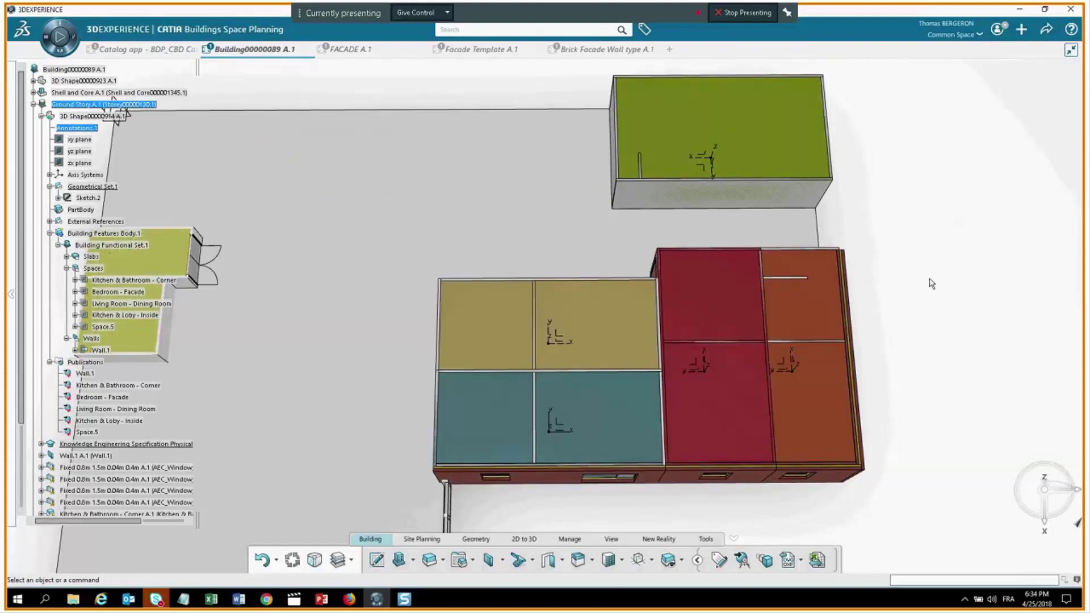
{"action": "left_click", "coordinate": [668, 561]}
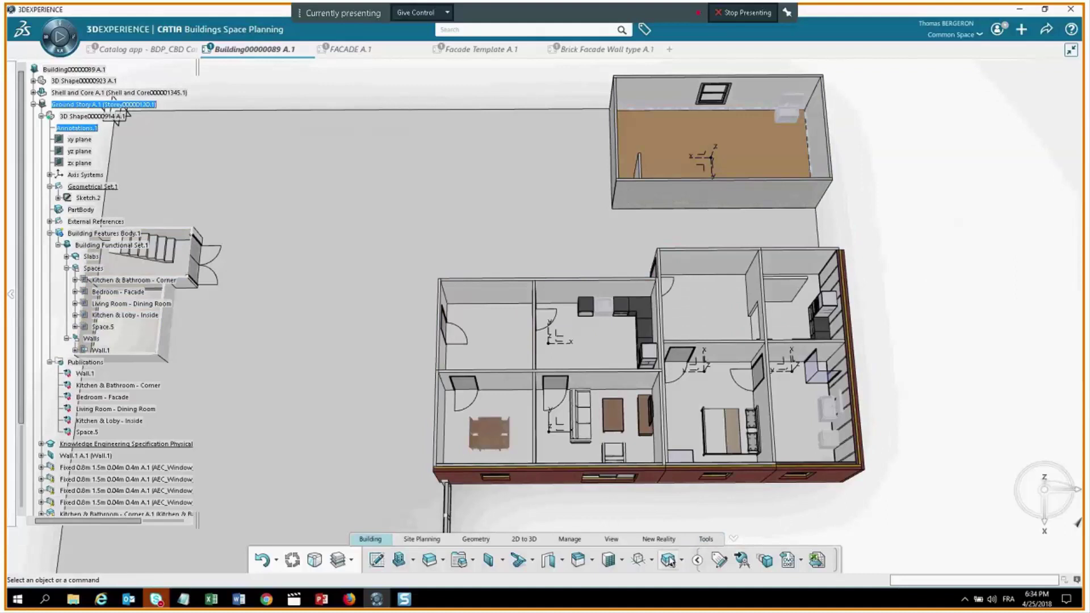
{"action": "middle_click_drag", "start_coordinate": [699, 152], "coordinate": [719, 309]}
{"action": "left_click", "coordinate": [699, 153]}
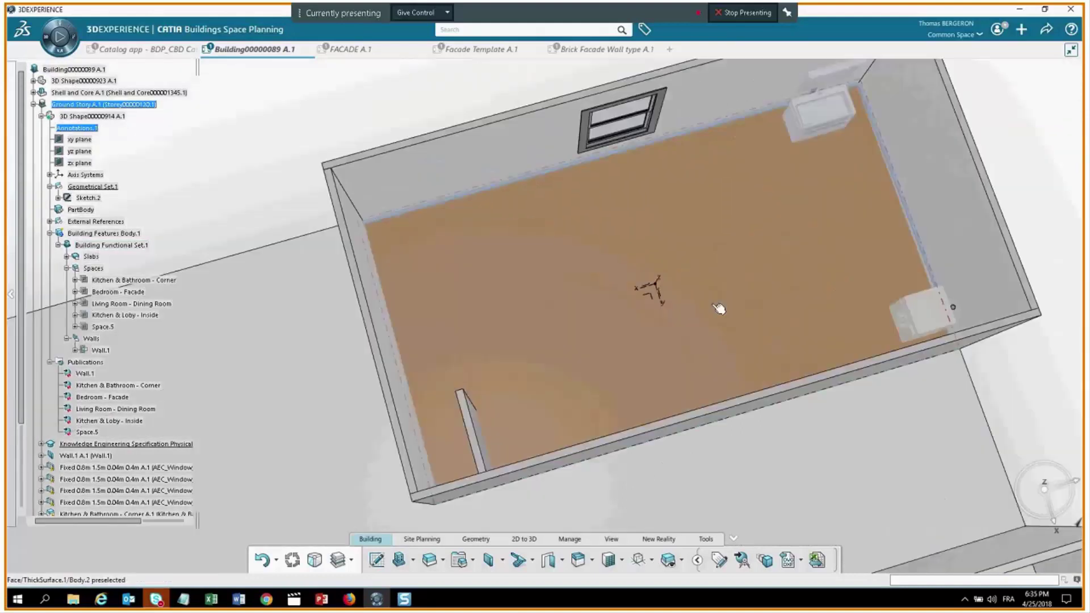
{"action": "left_click", "coordinate": [611, 539]}
Switch to a perspective view angle and look around the separate room's interior.
{"action": "left_click", "coordinate": [424, 561]}
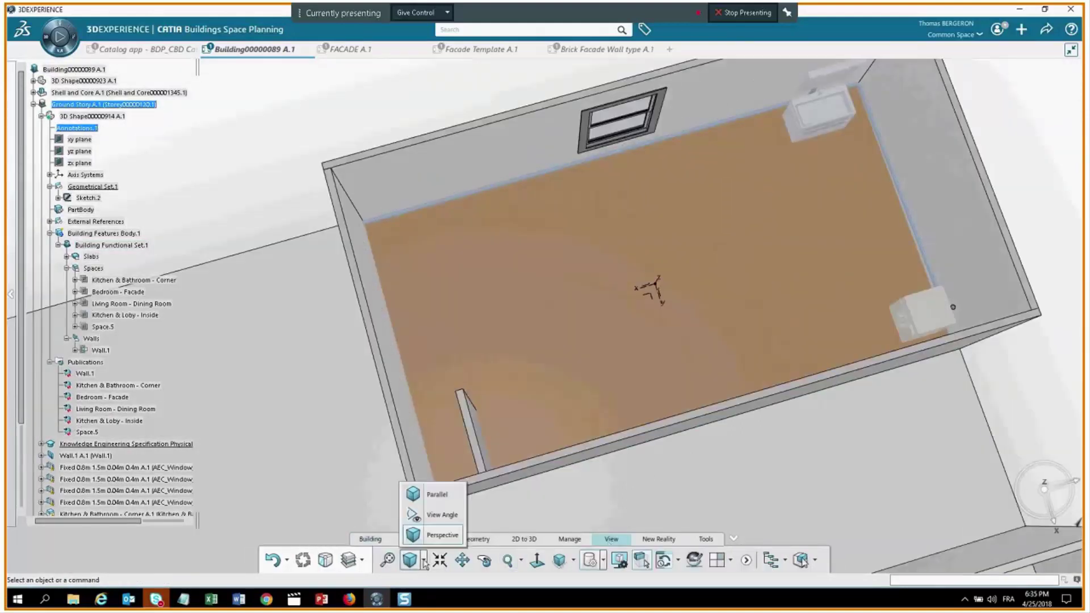
{"action": "left_click", "coordinate": [434, 517]}
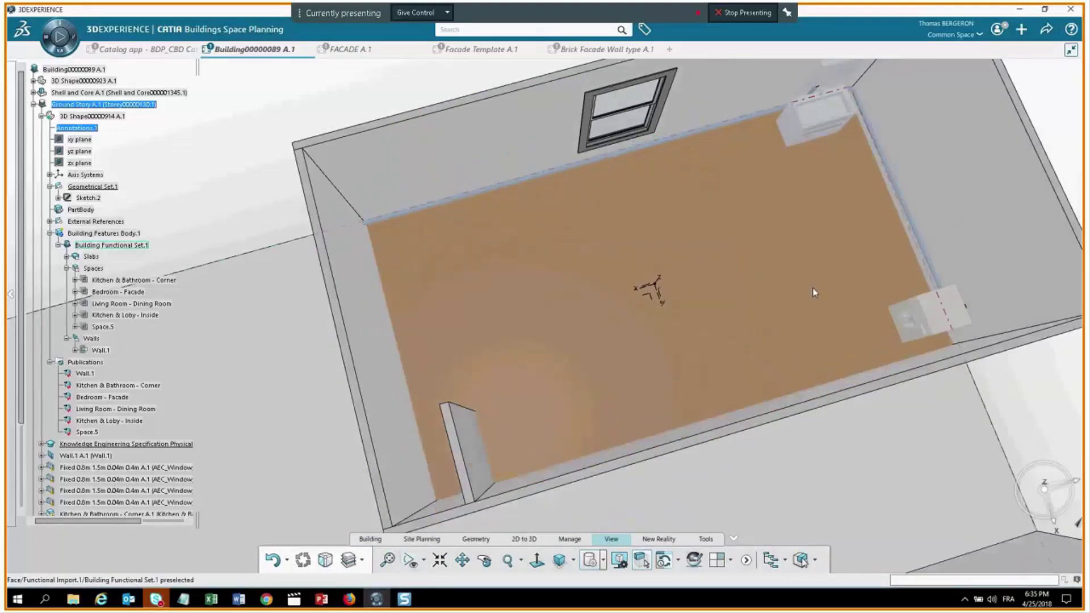
{"action": "middle_click_drag", "start_coordinate": [814, 292], "coordinate": [331, 301]}
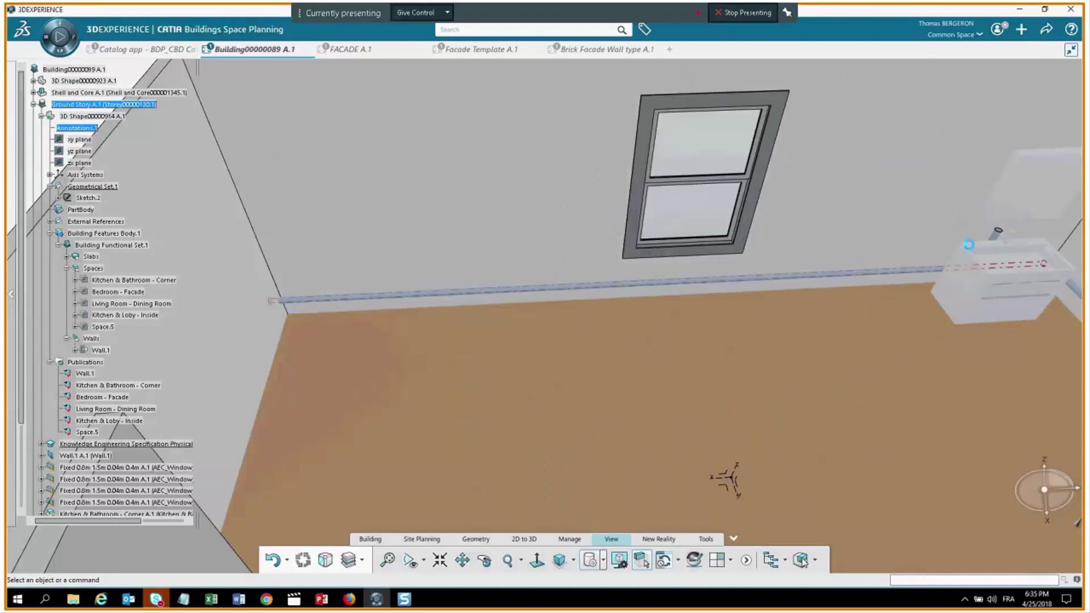
{"action": "middle_click_drag", "start_coordinate": [991, 260], "coordinate": [633, 355]}
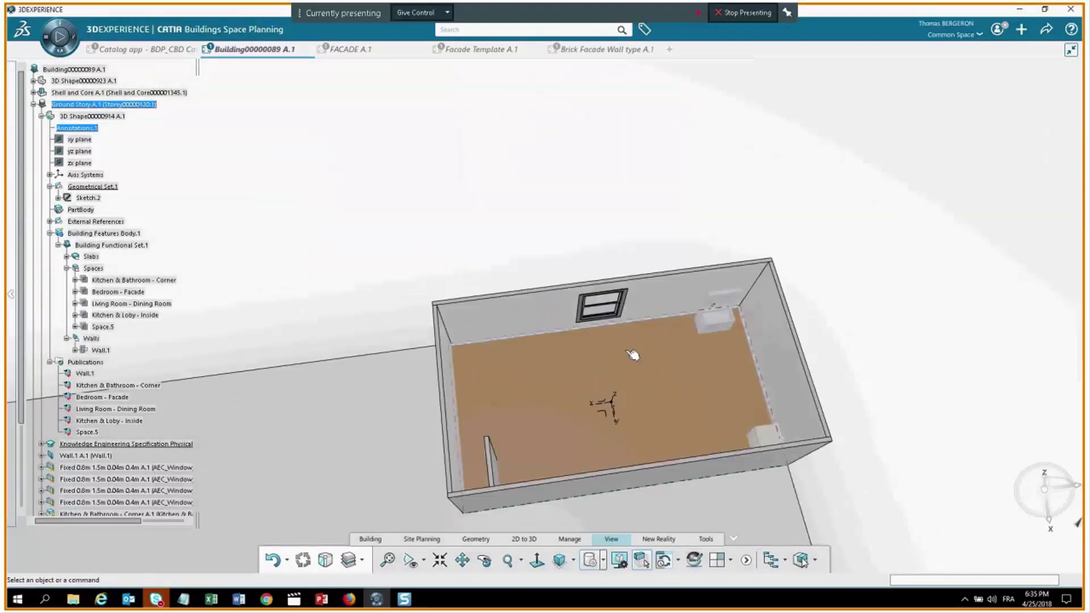
{"action": "middle_click_drag", "start_coordinate": [617, 312], "coordinate": [694, 558]}
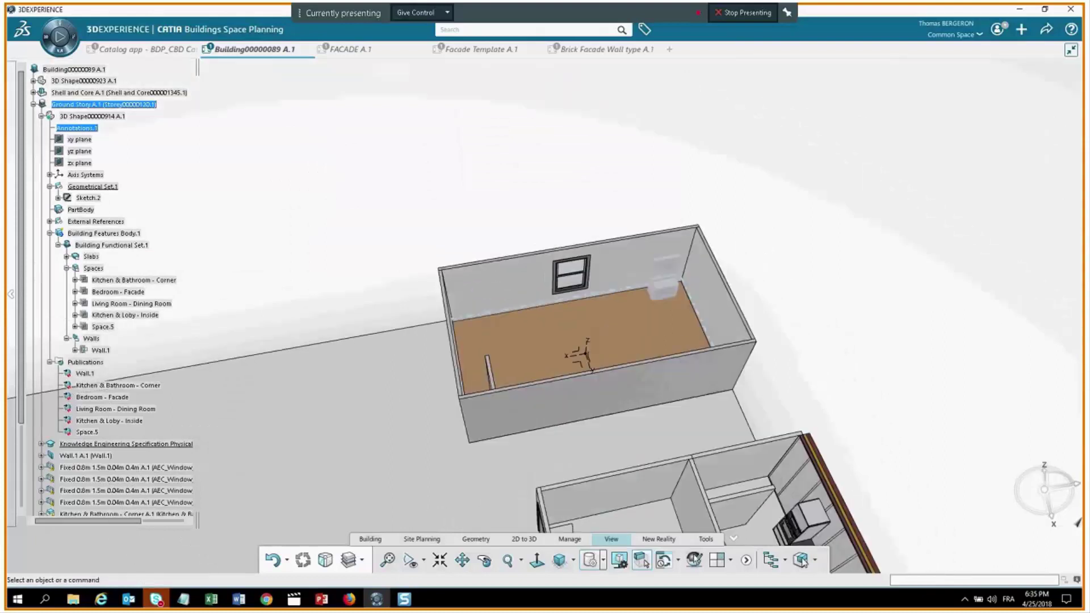
Back in the Building commands, toggle the space volumes and zoom out, leaving them displayed.
{"action": "left_click", "coordinate": [370, 539]}
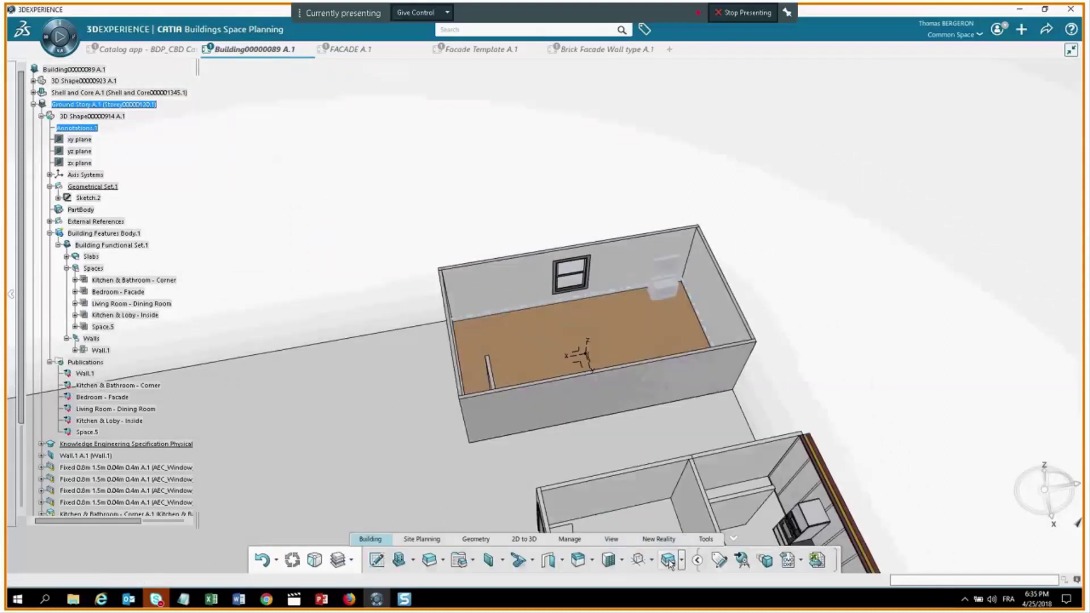
{"action": "left_click", "coordinate": [668, 561]}
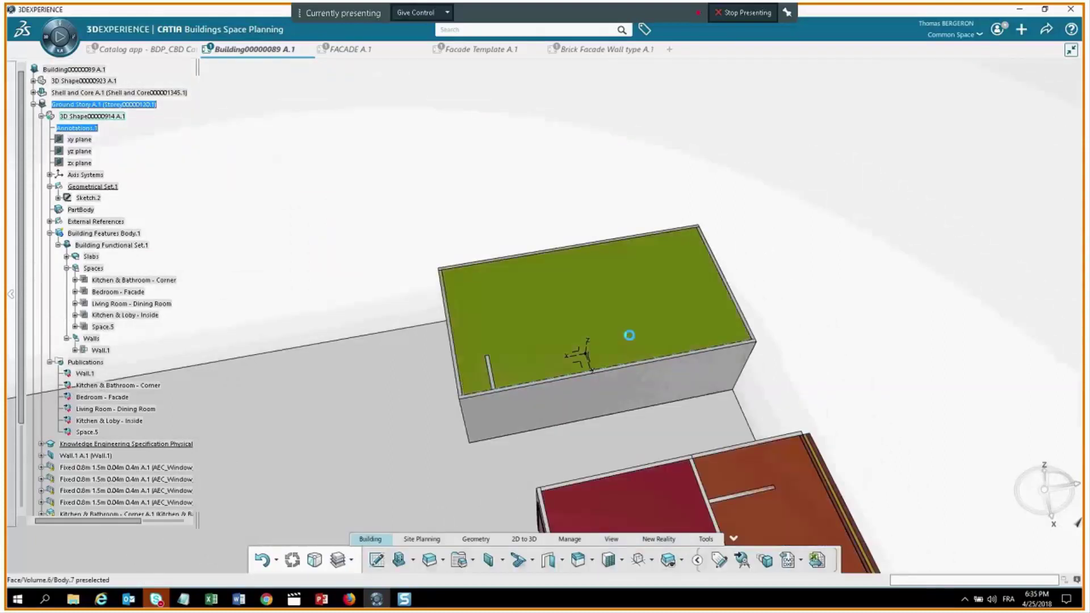
{"action": "left_click", "coordinate": [668, 564]}
{"action": "middle_click_drag", "start_coordinate": [593, 339], "coordinate": [587, 339]}
{"action": "scroll", "coordinate": [586, 339], "scroll_direction": "up", "scroll_amount": 5}
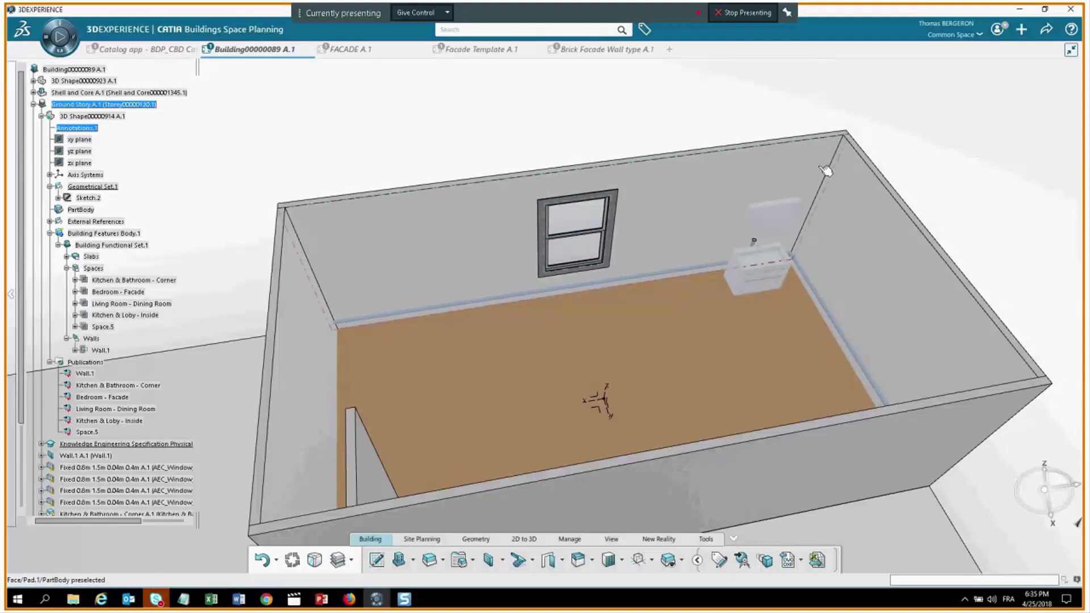
{"action": "middle_click_drag", "start_coordinate": [707, 297], "coordinate": [708, 365]}
{"action": "left_click", "coordinate": [667, 561]}
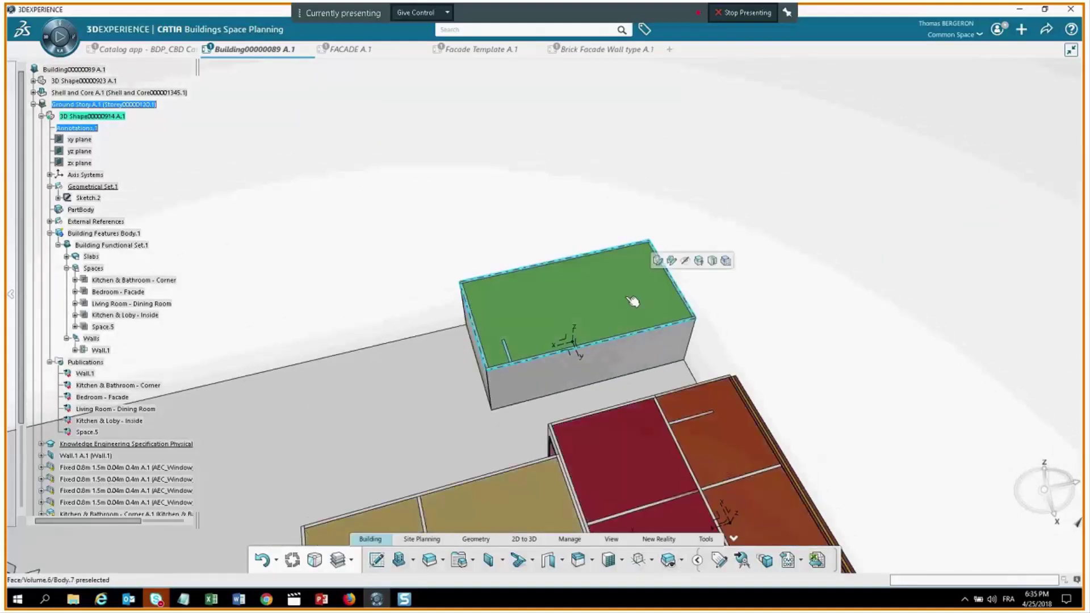
Edit the green Space.5 and drag its side faces, pulling the front face to 3.525 m.
{"action": "left_click", "coordinate": [632, 300]}
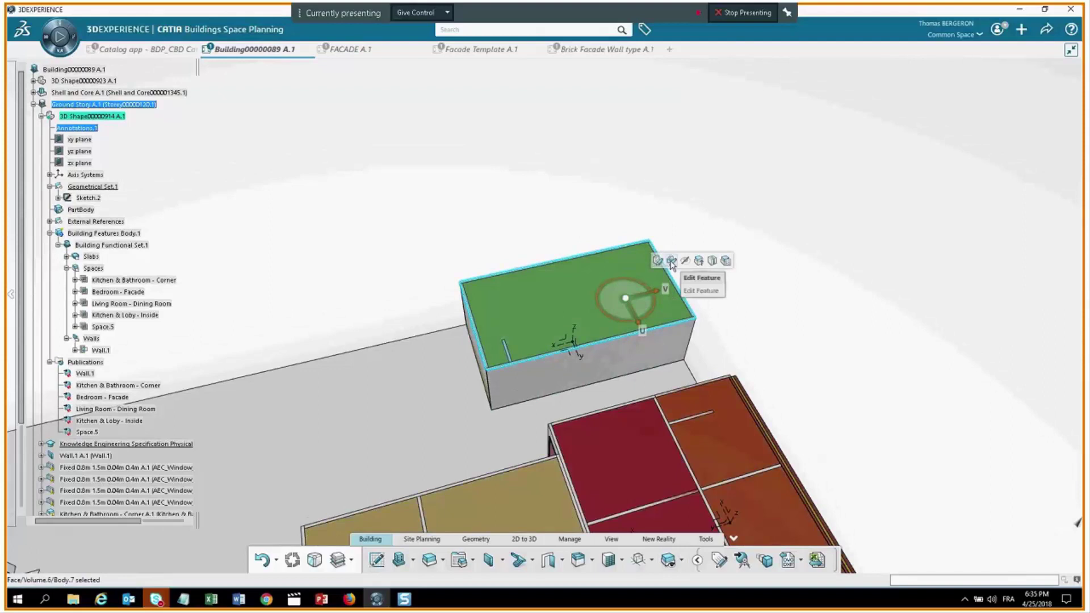
{"action": "left_click", "coordinate": [672, 261]}
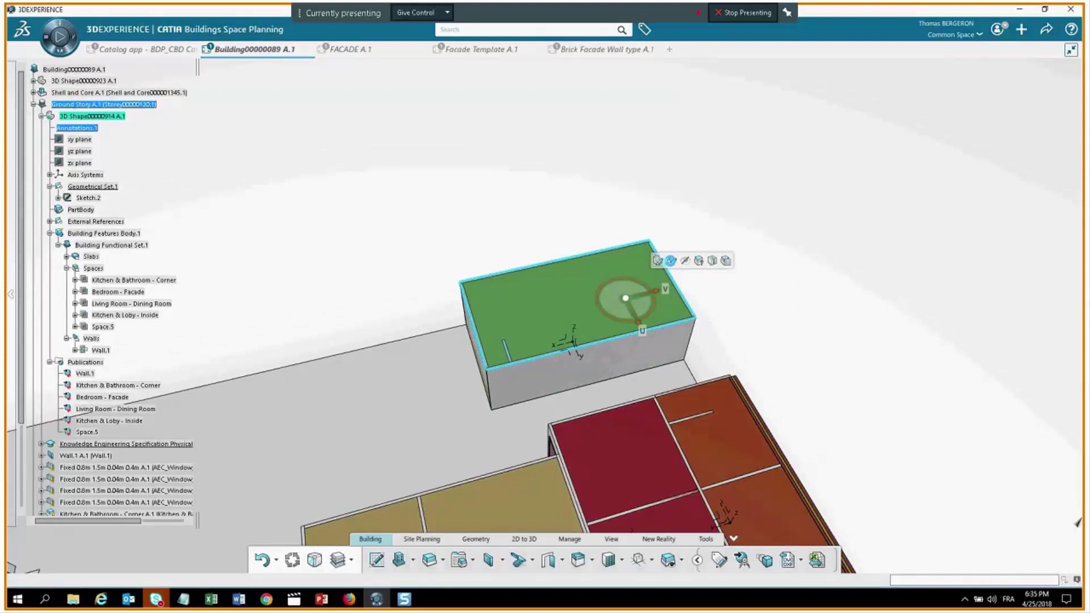
{"action": "middle_click_drag", "start_coordinate": [671, 261], "coordinate": [767, 265]}
{"action": "left_click_drag", "start_coordinate": [767, 265], "coordinate": [833, 287]}
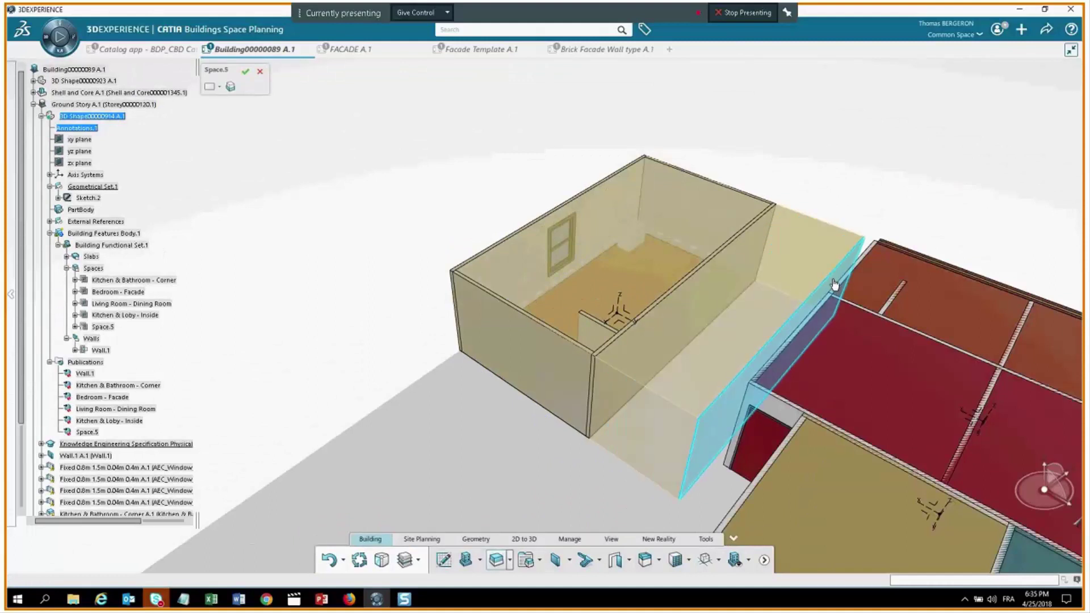
{"action": "left_click_drag", "start_coordinate": [619, 417], "coordinate": [668, 223]}
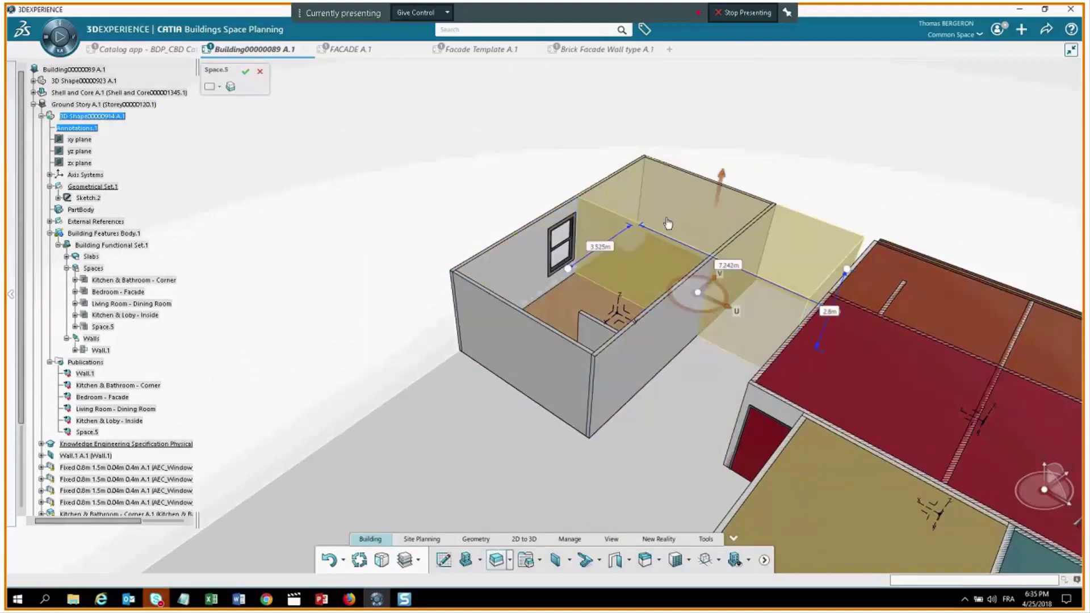
{"action": "middle_click_drag", "start_coordinate": [669, 223], "coordinate": [611, 345]}
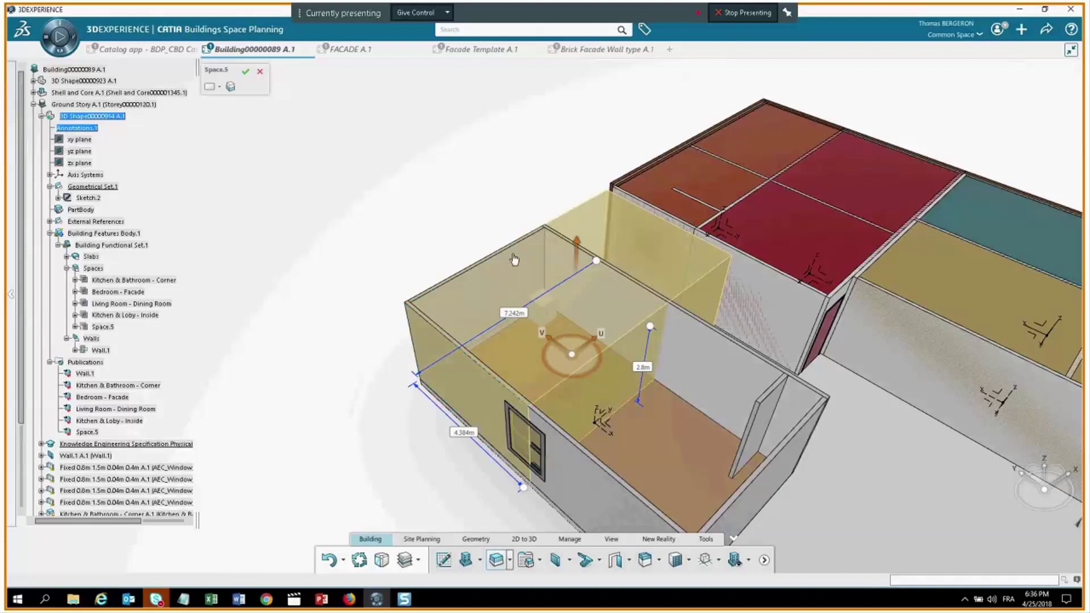
{"action": "middle_click_drag", "start_coordinate": [578, 322], "coordinate": [410, 109]}
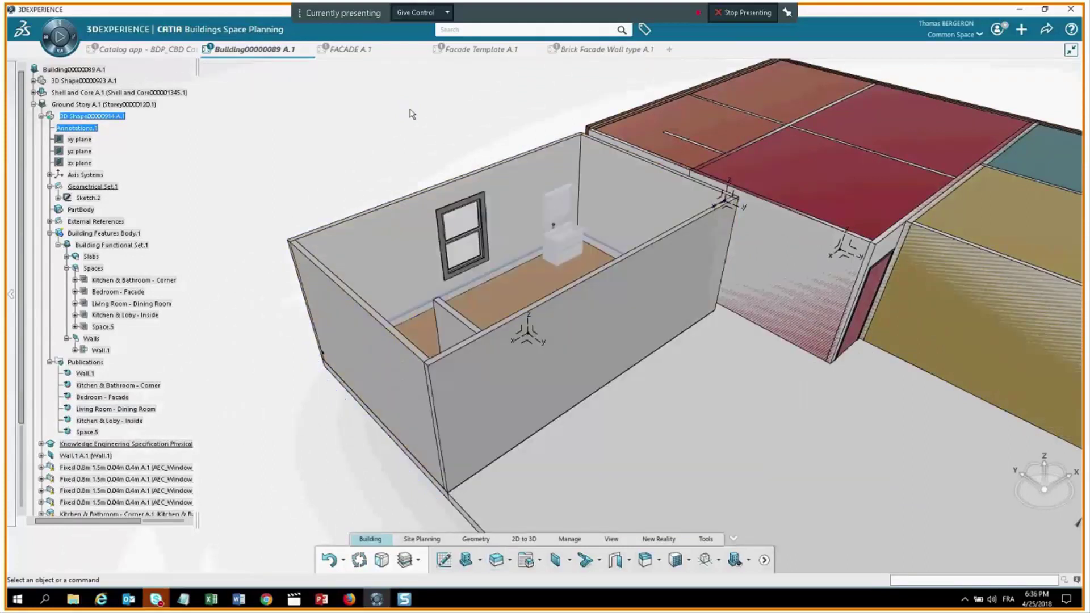
{"action": "middle_click_drag", "start_coordinate": [579, 163], "coordinate": [711, 561]}
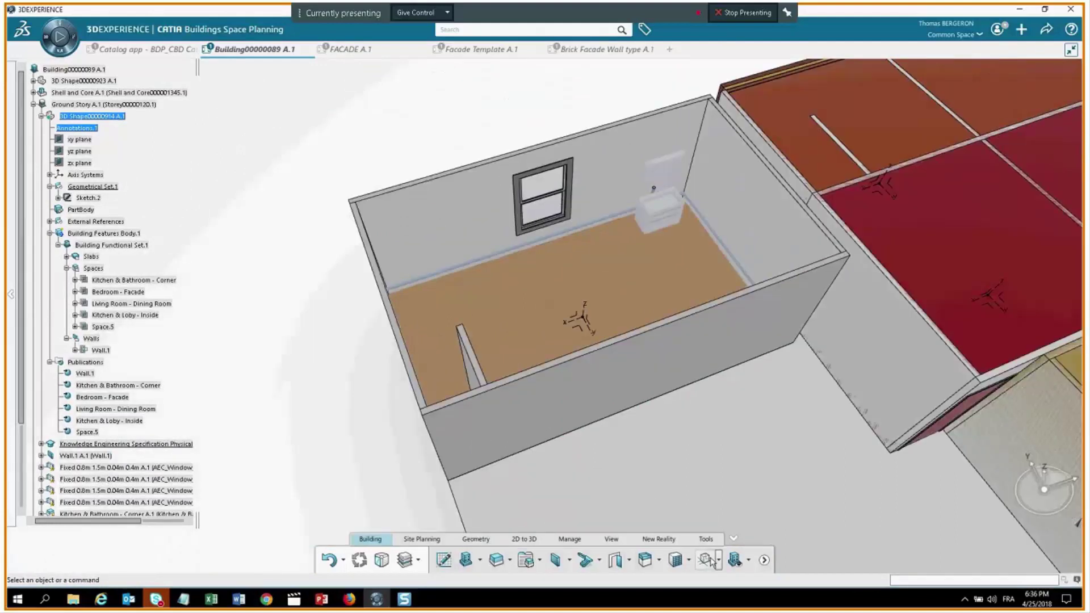
{"action": "left_click", "coordinate": [747, 562]}
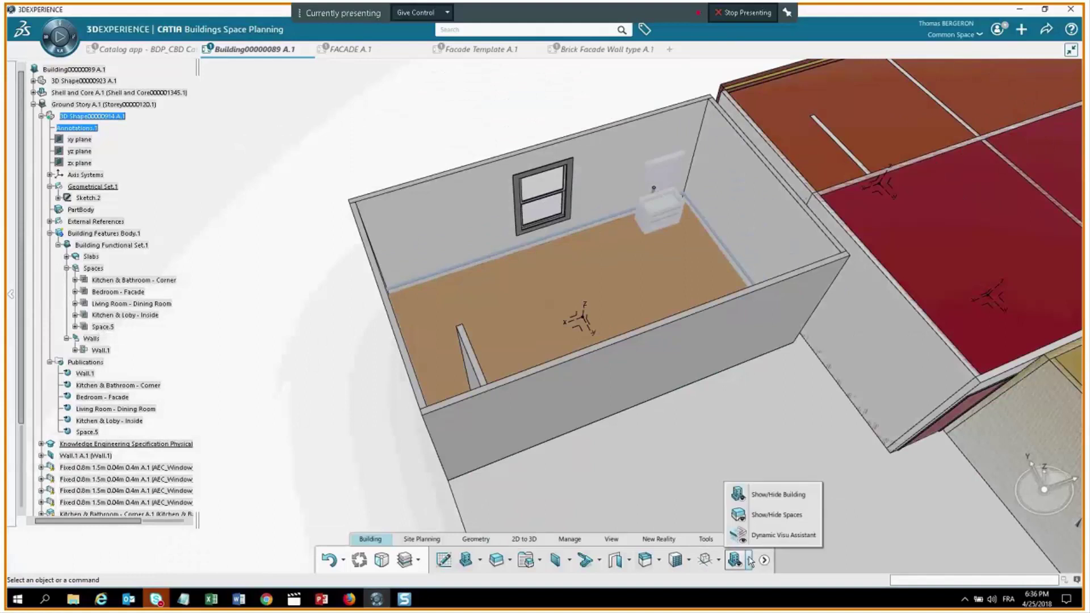
Show the space volumes and drag Space.5 left and down onto the walled room.
{"action": "left_click", "coordinate": [761, 516]}
{"action": "middle_click_drag", "start_coordinate": [558, 220], "coordinate": [348, 272]}
{"action": "left_click", "coordinate": [349, 272]}
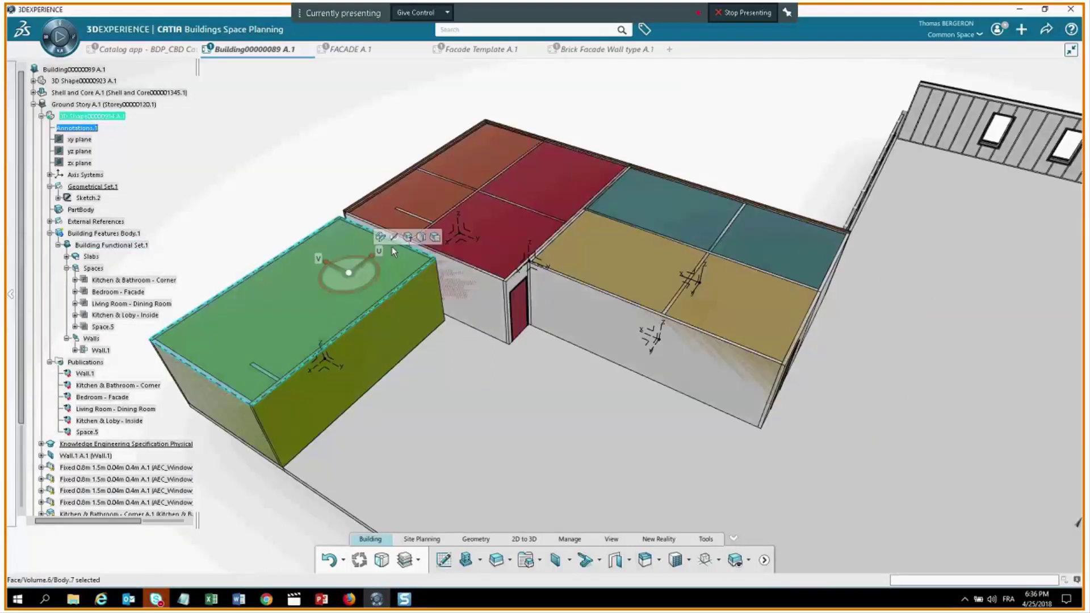
{"action": "left_click", "coordinate": [394, 237]}
{"action": "middle_click_drag", "start_coordinate": [300, 237], "coordinate": [783, 307]}
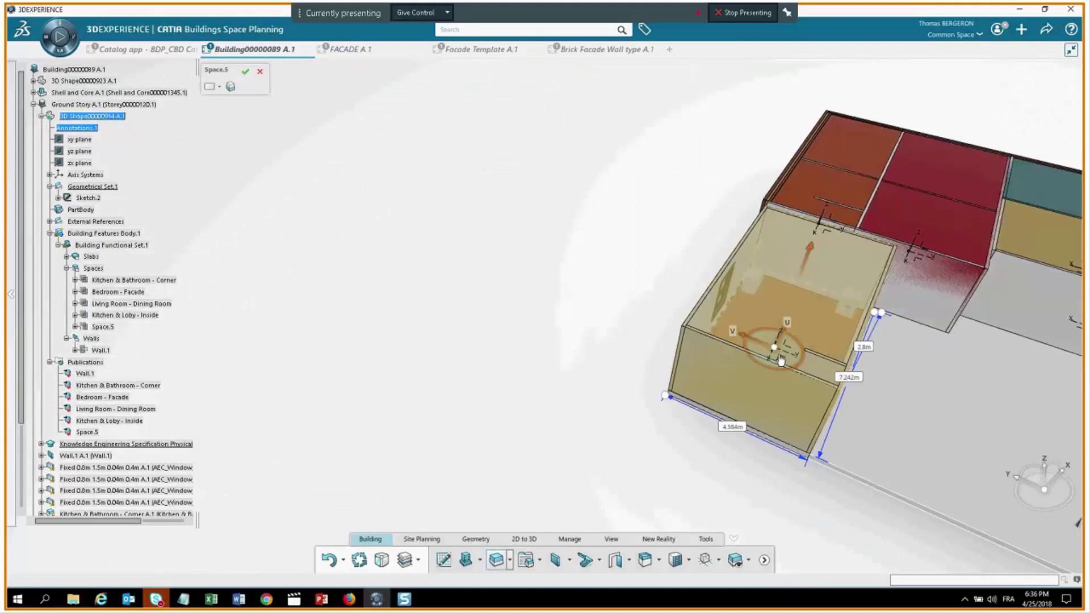
{"action": "left_click_drag", "start_coordinate": [781, 361], "coordinate": [739, 366]}
{"action": "middle_click_drag", "start_coordinate": [696, 271], "coordinate": [433, 223]}
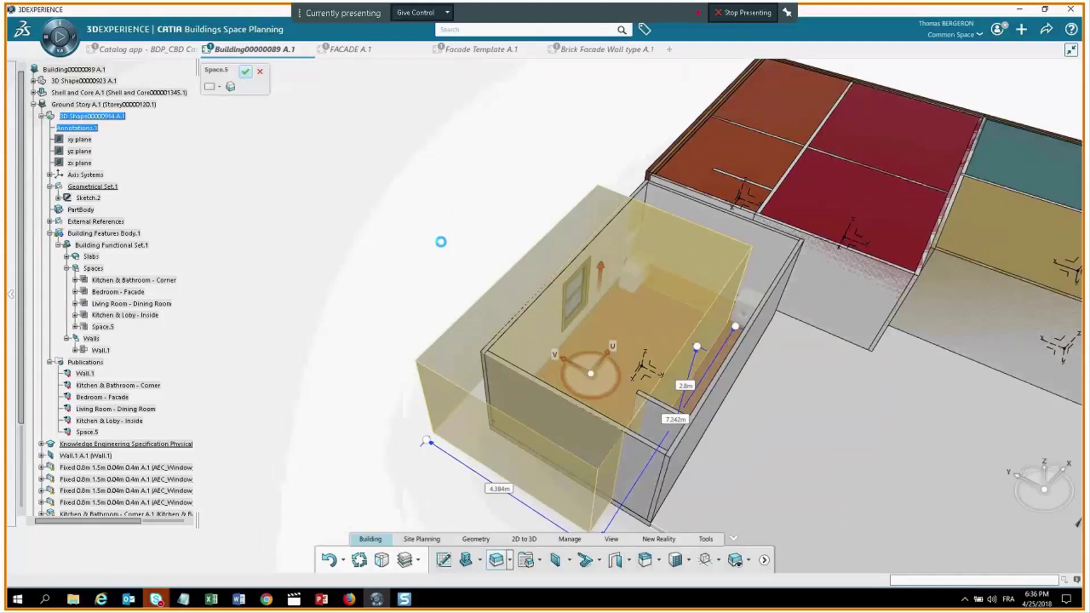
{"action": "middle_click_drag", "start_coordinate": [696, 282], "coordinate": [681, 289]}
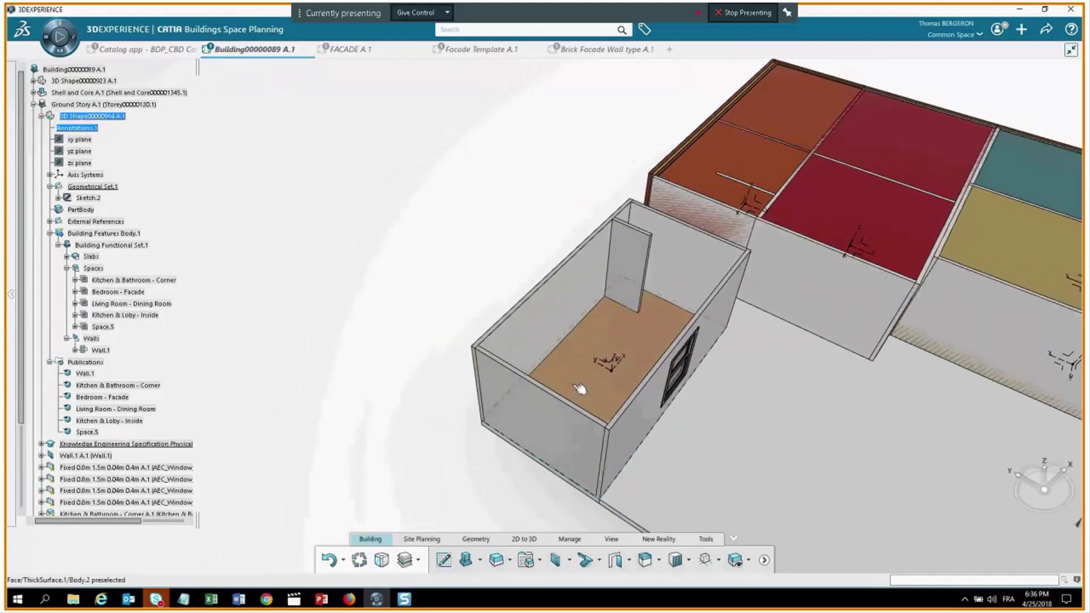
{"action": "scroll", "coordinate": [575, 386], "scroll_direction": "down", "scroll_amount": 5}
{"action": "mouse_move", "coordinate": [771, 326]}
{"action": "middle_mouse_down"}
{"action": "mouse_move", "coordinate": [537, 284]}
{"action": "mouse_move", "coordinate": [527, 319]}
{"action": "mouse_move", "coordinate": [609, 329]}
{"action": "mouse_move", "coordinate": [778, 253]}
{"action": "middle_mouse_up"}
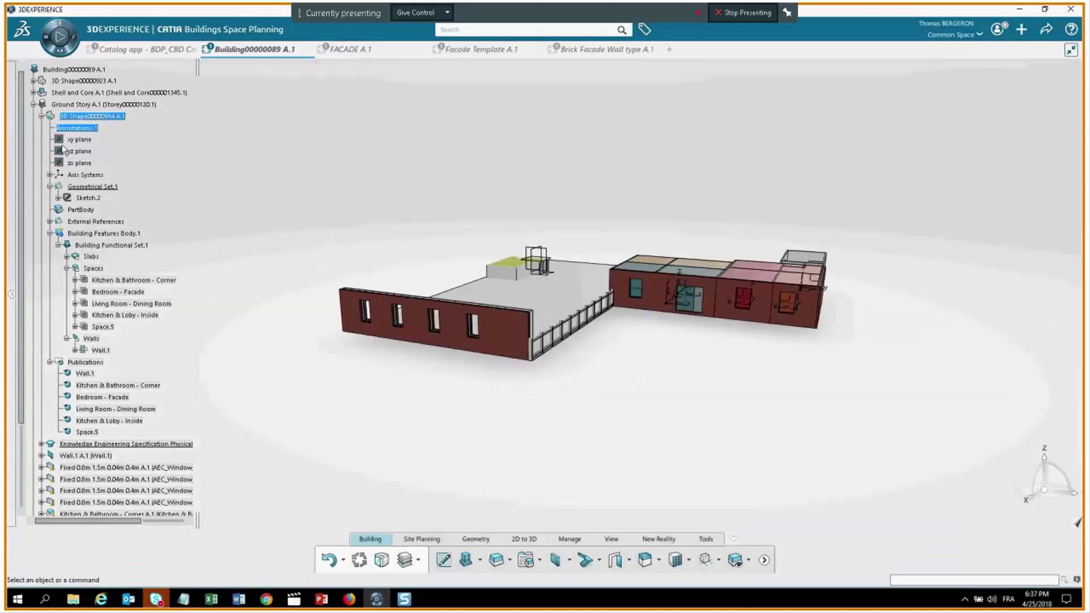
Collapse 3D Shape00000914 and expand Kitchen & Bathroom - Corner through A2.2 Facade and New_Frame and Walls, then collapse it.
{"action": "middle_click_drag", "start_coordinate": [591, 224], "coordinate": [492, 271]}
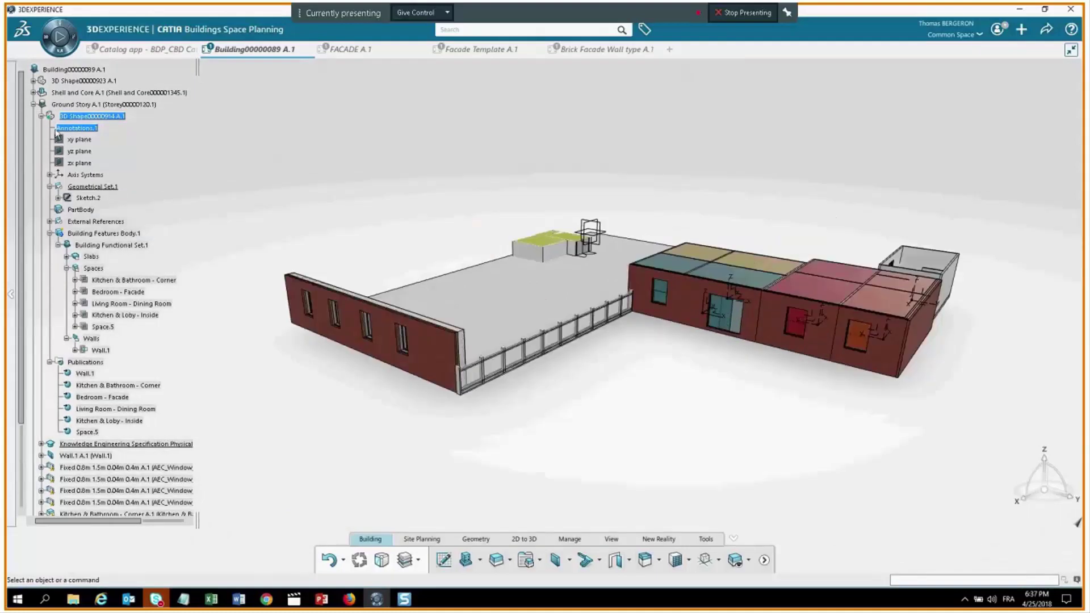
{"action": "left_click", "coordinate": [41, 115]}
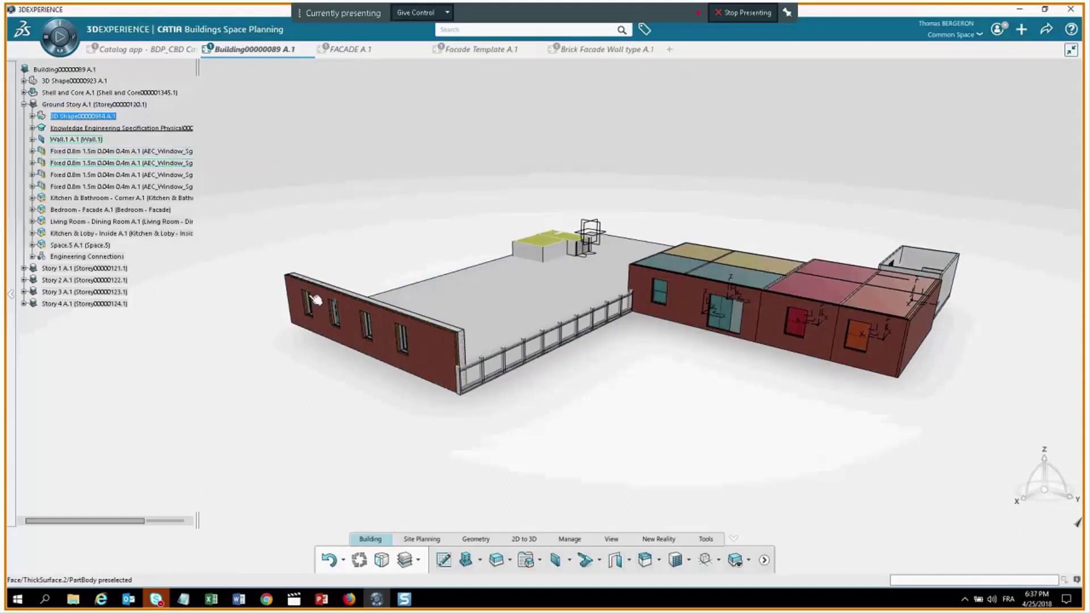
{"action": "left_click", "coordinate": [32, 198]}
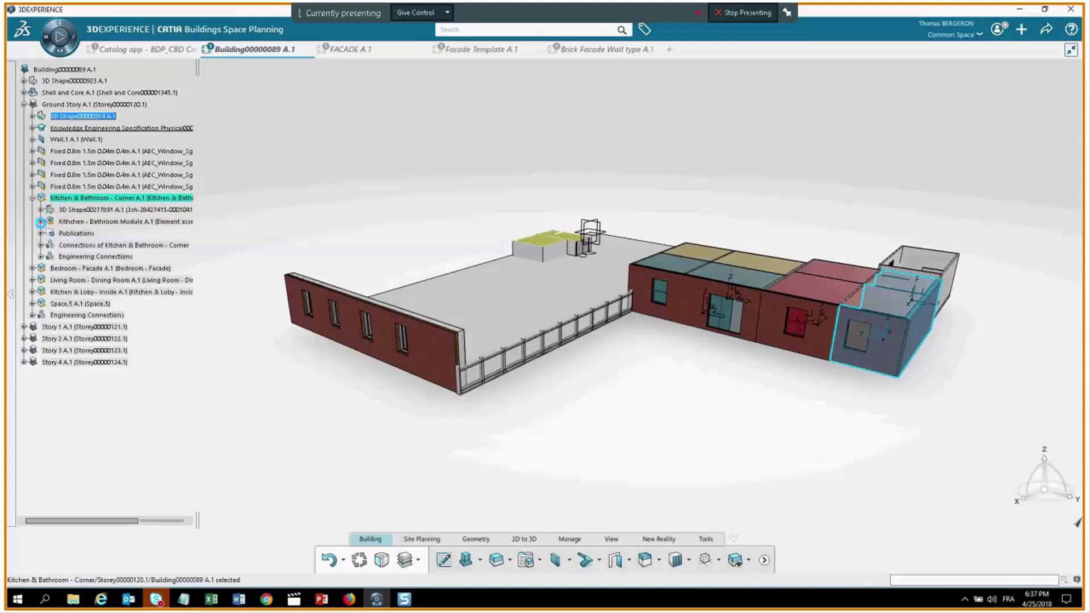
{"action": "left_click", "coordinate": [41, 222]}
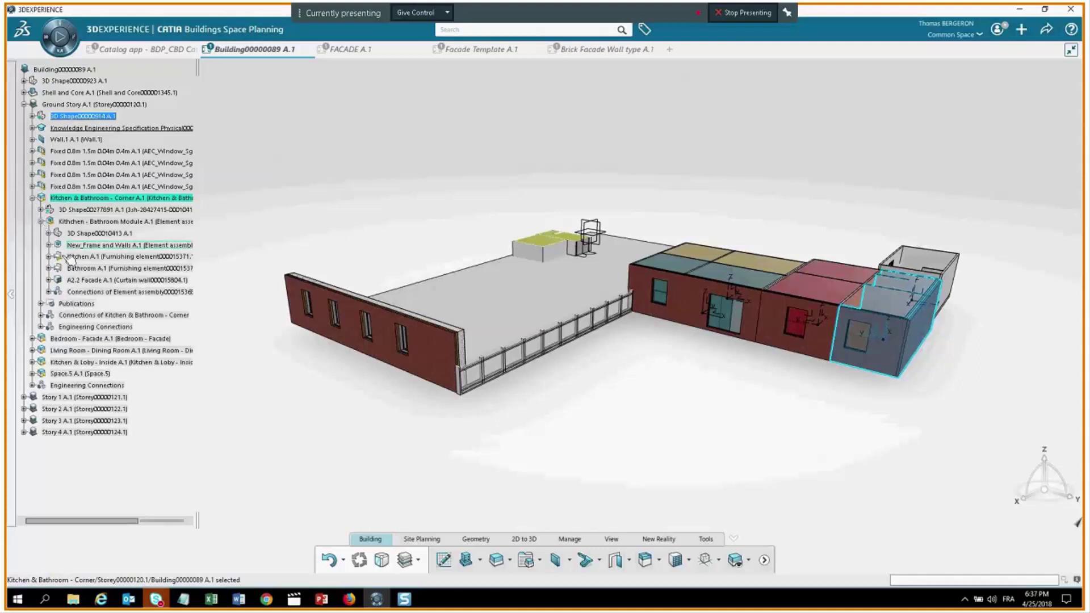
{"action": "left_click", "coordinate": [49, 281]}
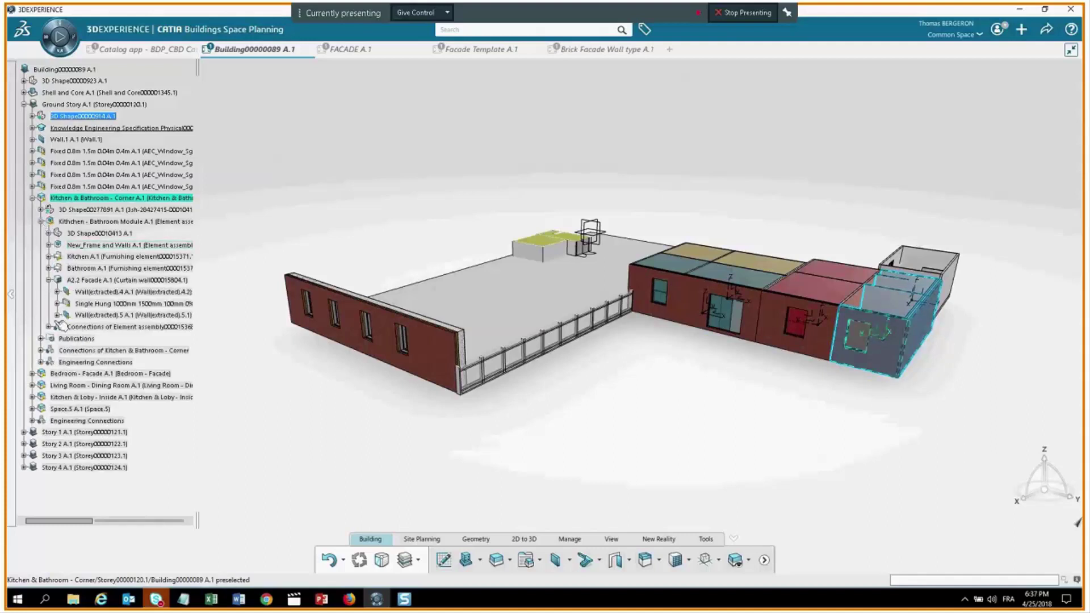
{"action": "left_click", "coordinate": [49, 246]}
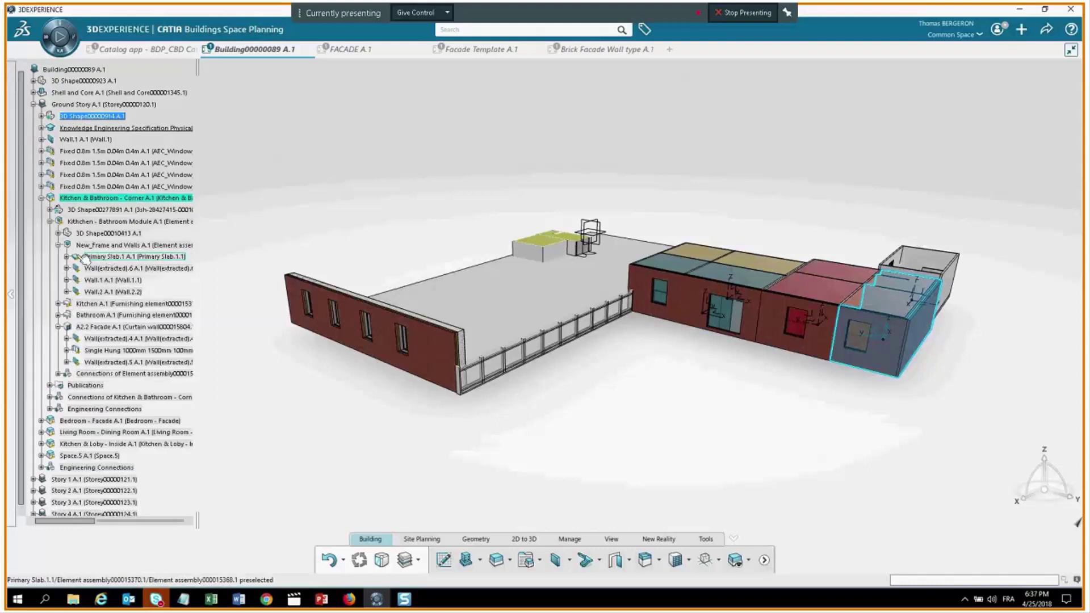
{"action": "left_click", "coordinate": [41, 198]}
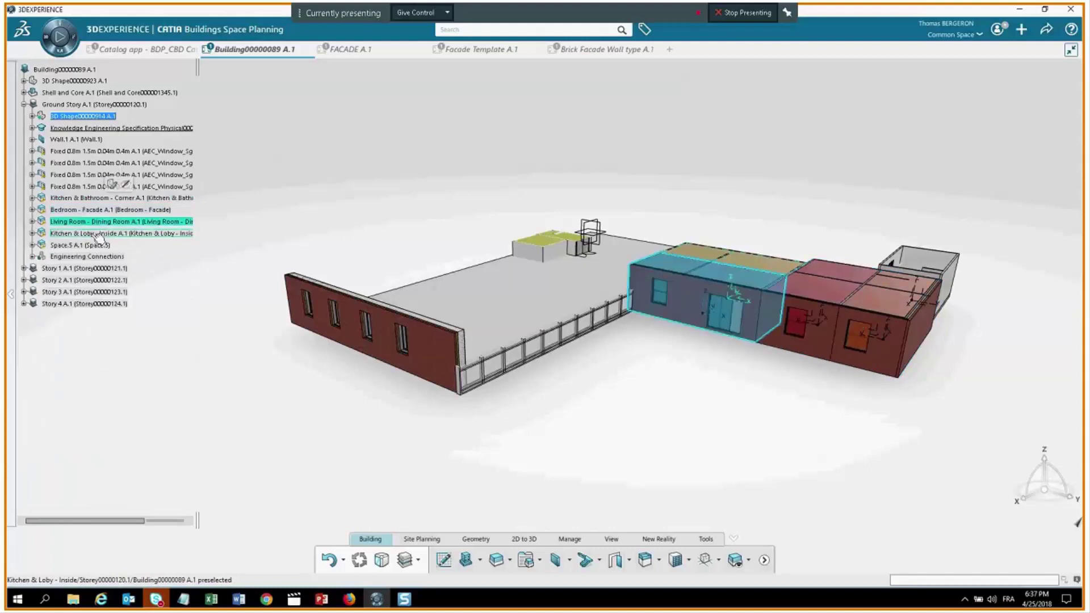
{"action": "middle_click_drag", "start_coordinate": [702, 195], "coordinate": [499, 269]}
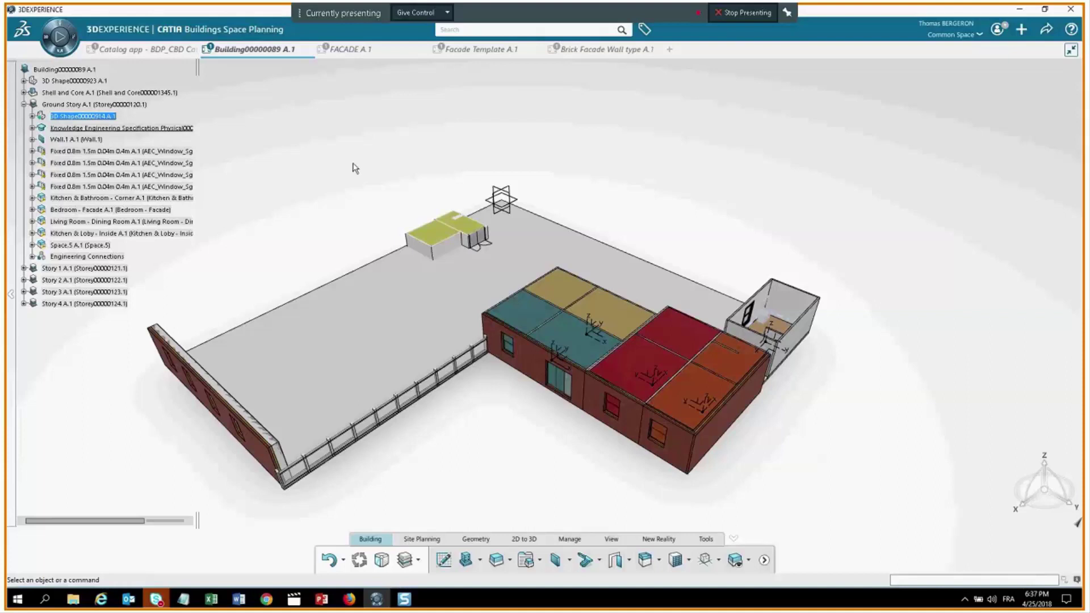
Move in close on the left brick wall and view it from inside.
{"action": "middle_click", "coordinate": [225, 406]}
{"action": "middle_click_drag", "start_coordinate": [493, 314], "coordinate": [560, 243]}
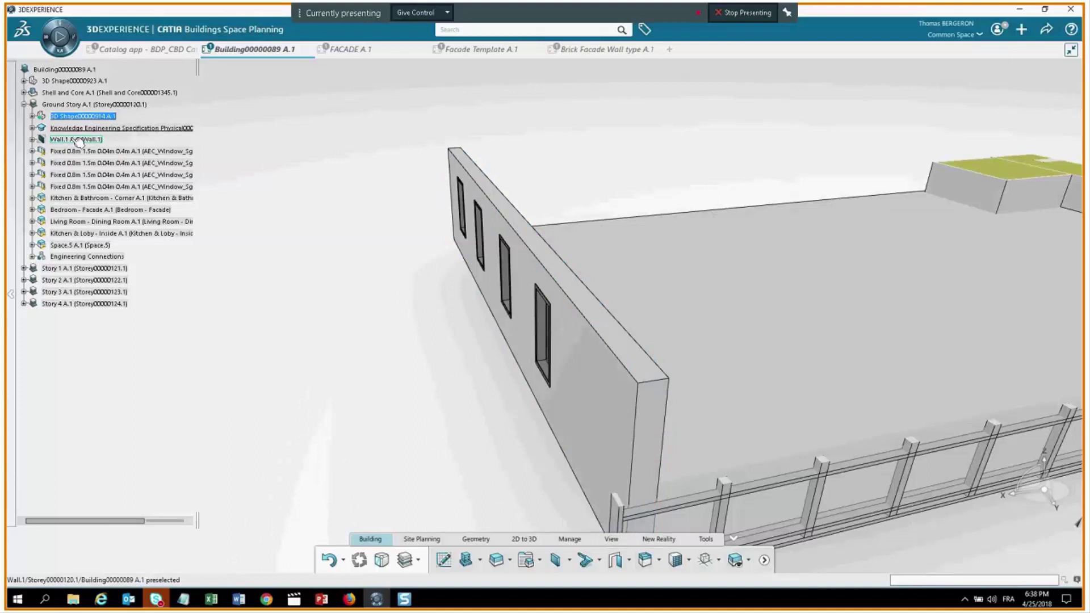
{"action": "middle_click_drag", "start_coordinate": [782, 218], "coordinate": [613, 392]}
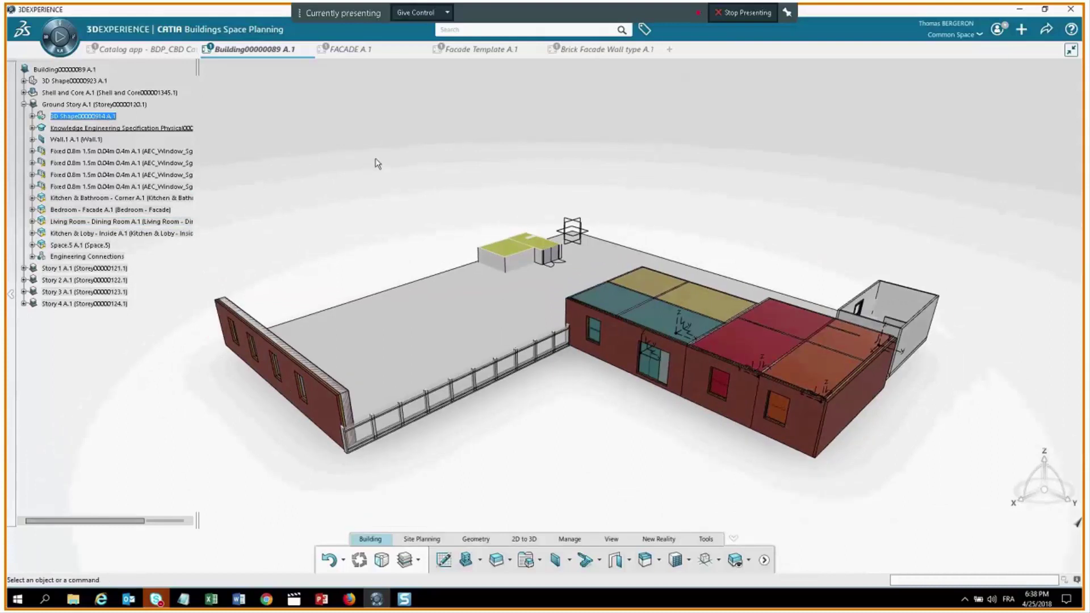
Select the Building00000089 A.1 root to show all storeys, then bring the windowed brick wall into view.
{"action": "left_click", "coordinate": [95, 70]}
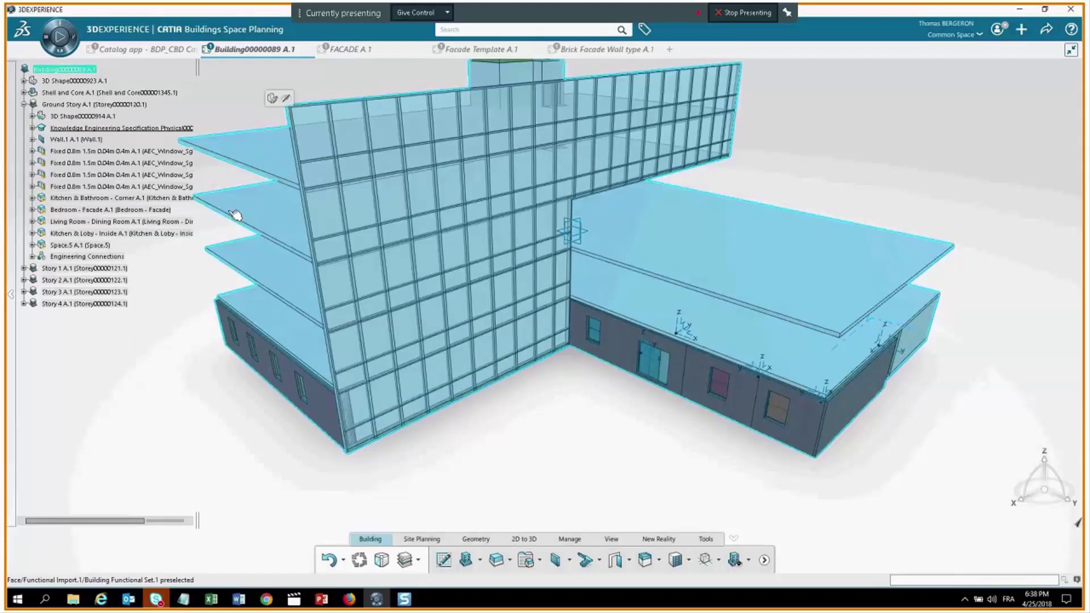
{"action": "left_click", "coordinate": [240, 226]}
{"action": "scroll", "coordinate": [311, 260], "scroll_direction": "down", "scroll_amount": 3}
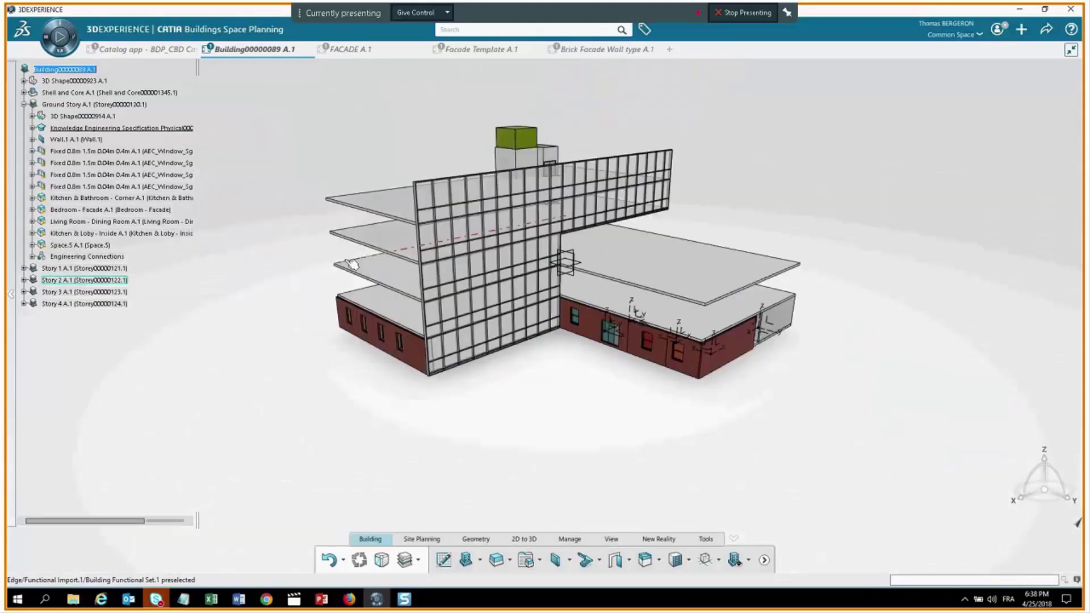
{"action": "middle_click_drag", "start_coordinate": [351, 264], "coordinate": [562, 366]}
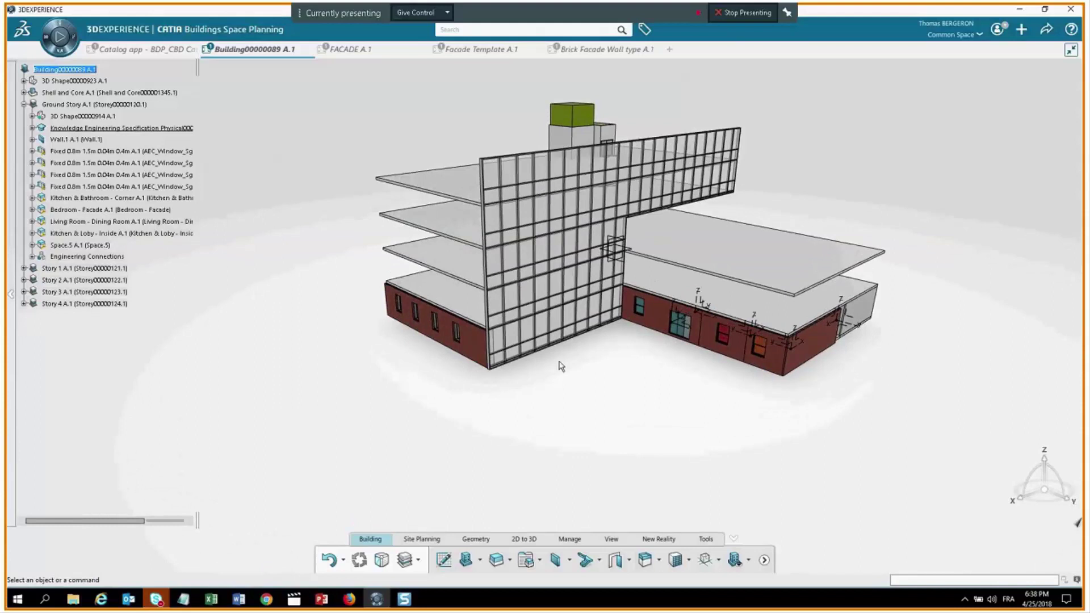
{"action": "middle_click_drag", "start_coordinate": [474, 323], "coordinate": [564, 189]}
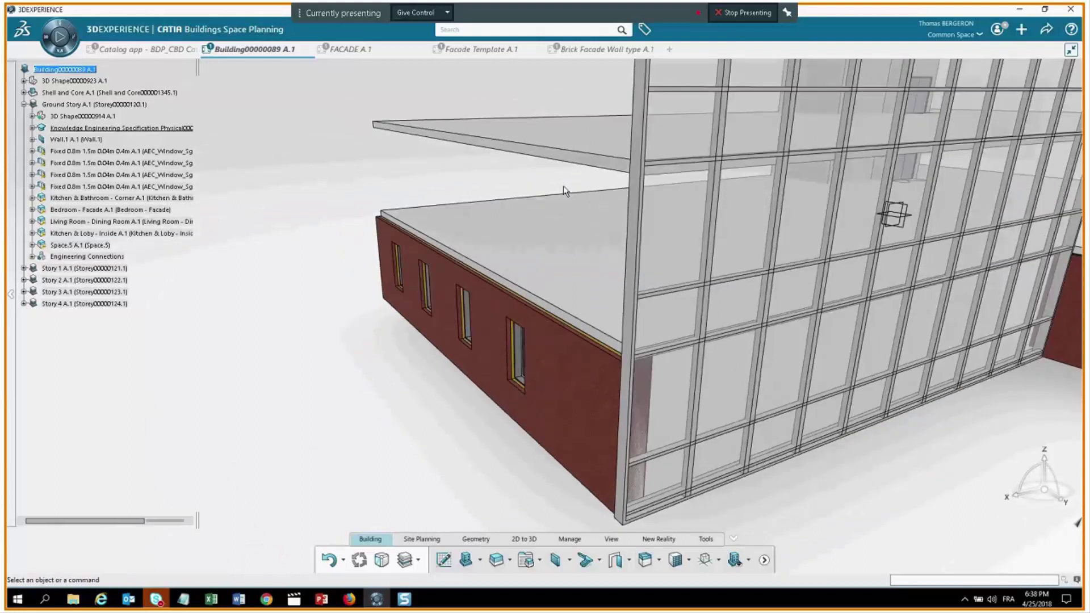
{"action": "middle_click_drag", "start_coordinate": [319, 241], "coordinate": [272, 248]}
{"action": "middle_click_drag", "start_coordinate": [606, 352], "coordinate": [475, 351]}
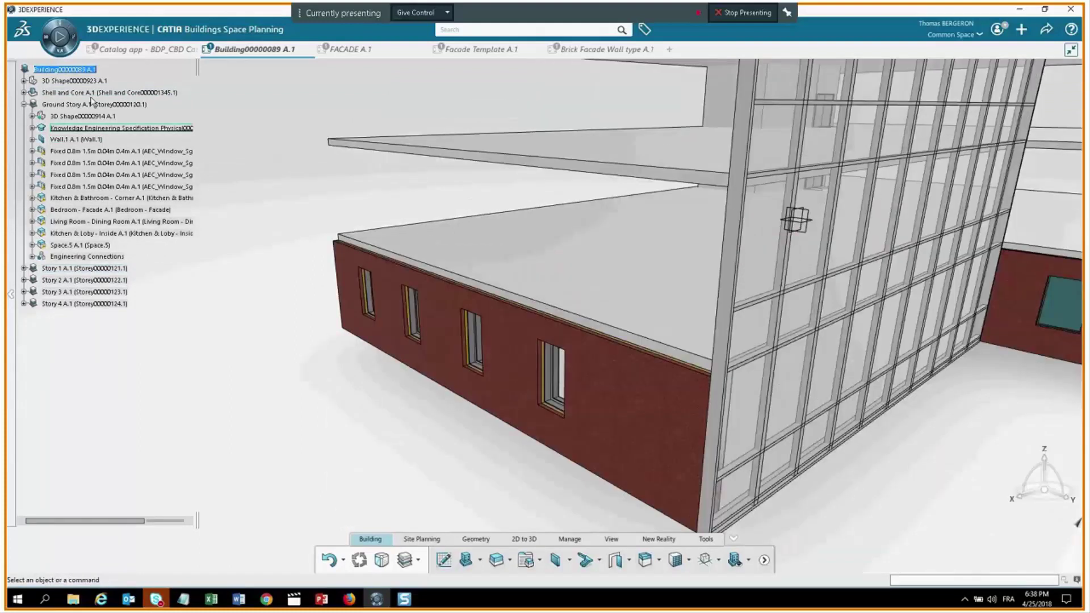
Select the ground story's Wall.1 and its windows, and launch Copy to Story with Wall.1 as source.
{"action": "left_click", "coordinate": [83, 116]}
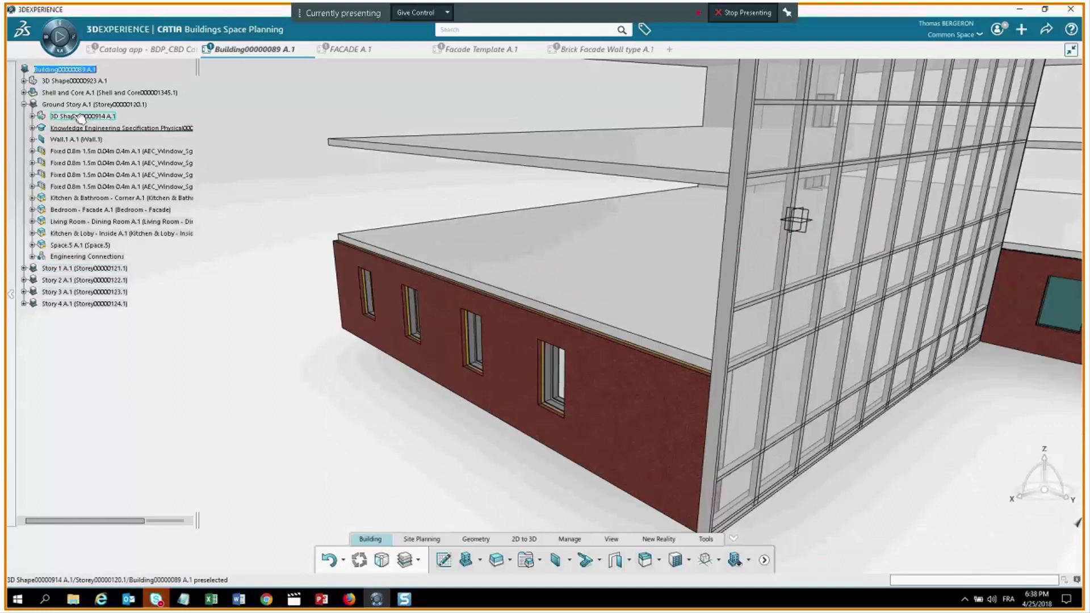
{"action": "mouse_move", "coordinate": [279, 165]}
{"action": "middle_mouse_down"}
{"action": "mouse_move", "coordinate": [352, 206]}
{"action": "mouse_move", "coordinate": [93, 221]}
{"action": "middle_mouse_up"}
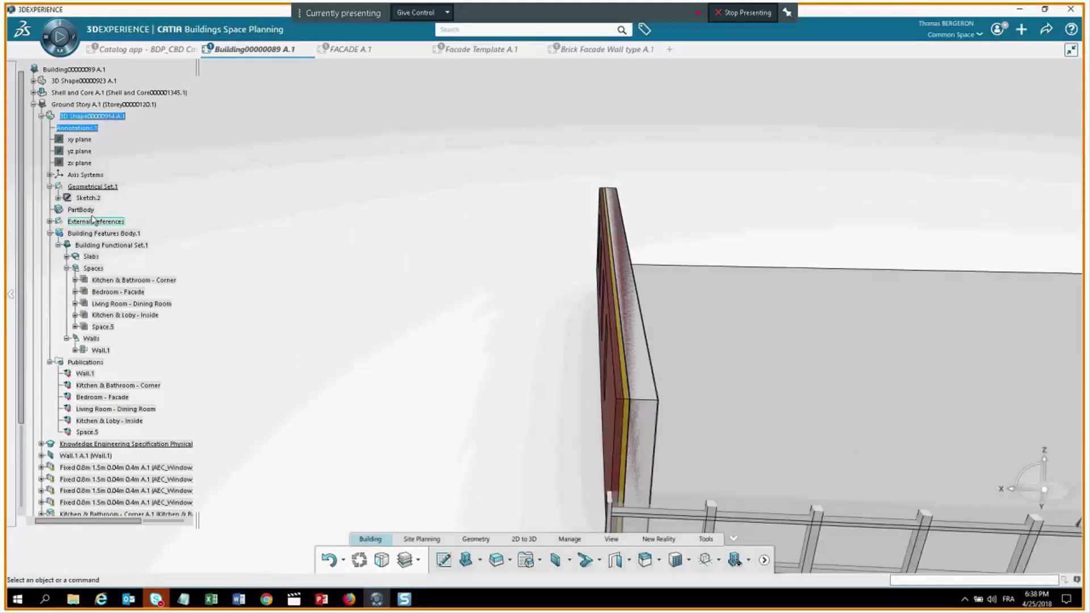
{"action": "scroll", "coordinate": [194, 353], "scroll_direction": "down", "scroll_amount": 2}
{"action": "left_click", "coordinate": [101, 405]}
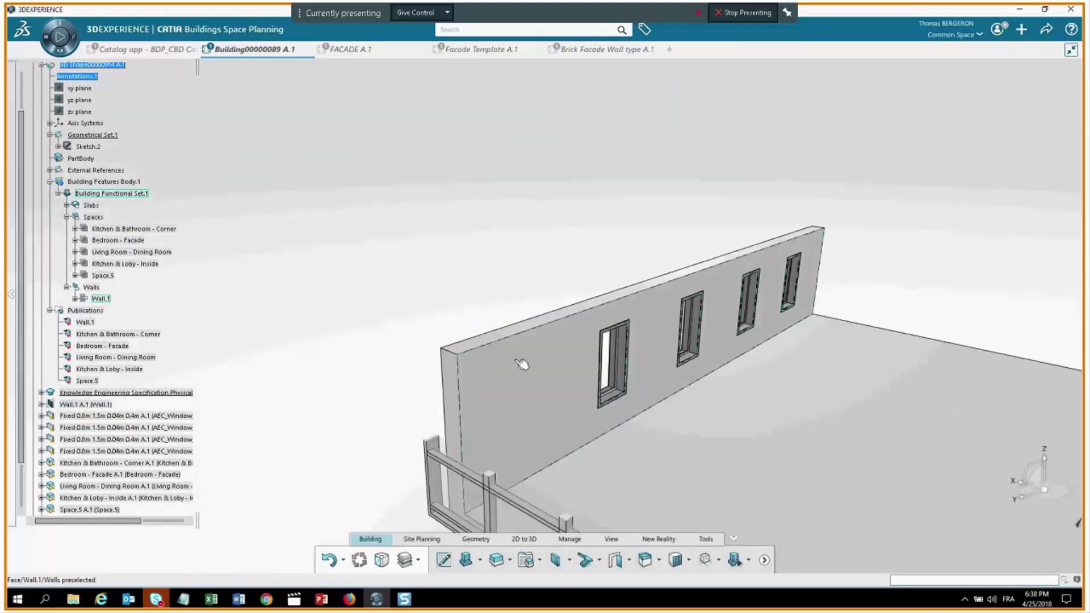
{"action": "left_click", "coordinate": [521, 364]}
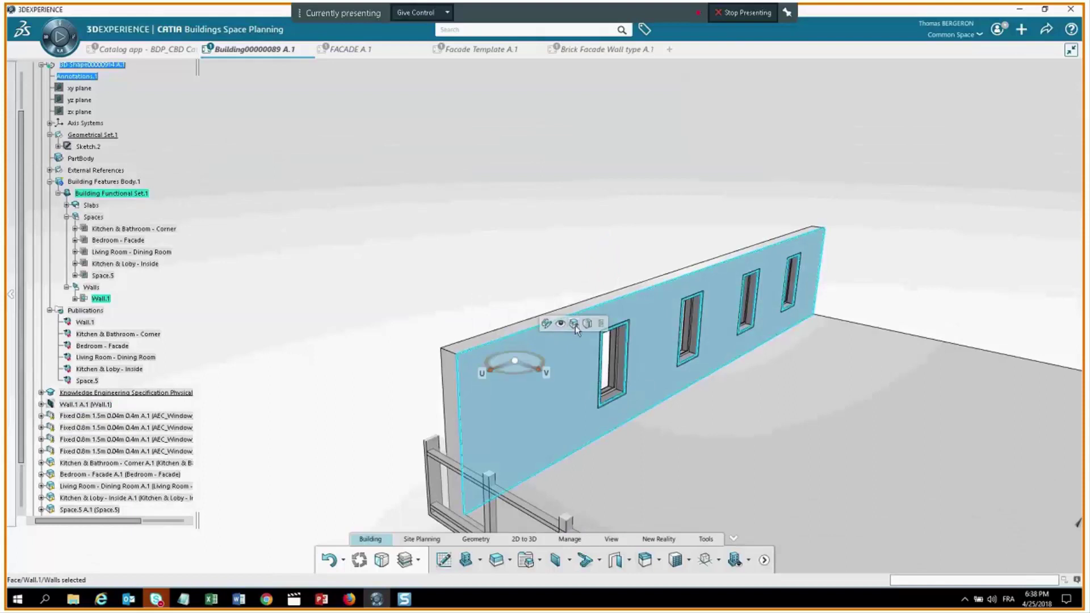
{"action": "middle_click_drag", "start_coordinate": [577, 267], "coordinate": [474, 318]}
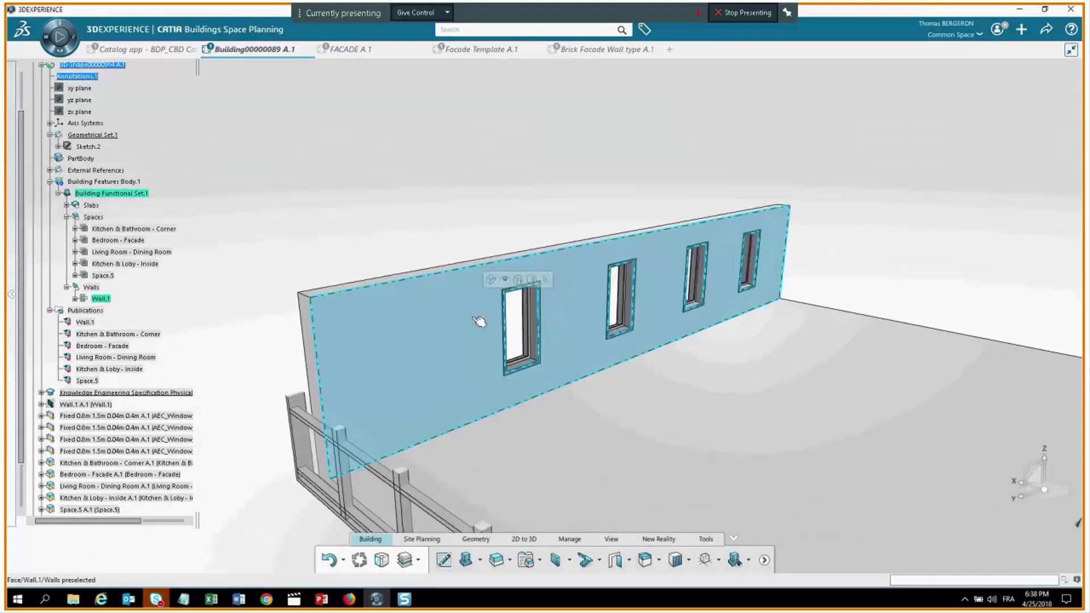
{"action": "left_click", "coordinate": [627, 295], "text": "ctrl"}
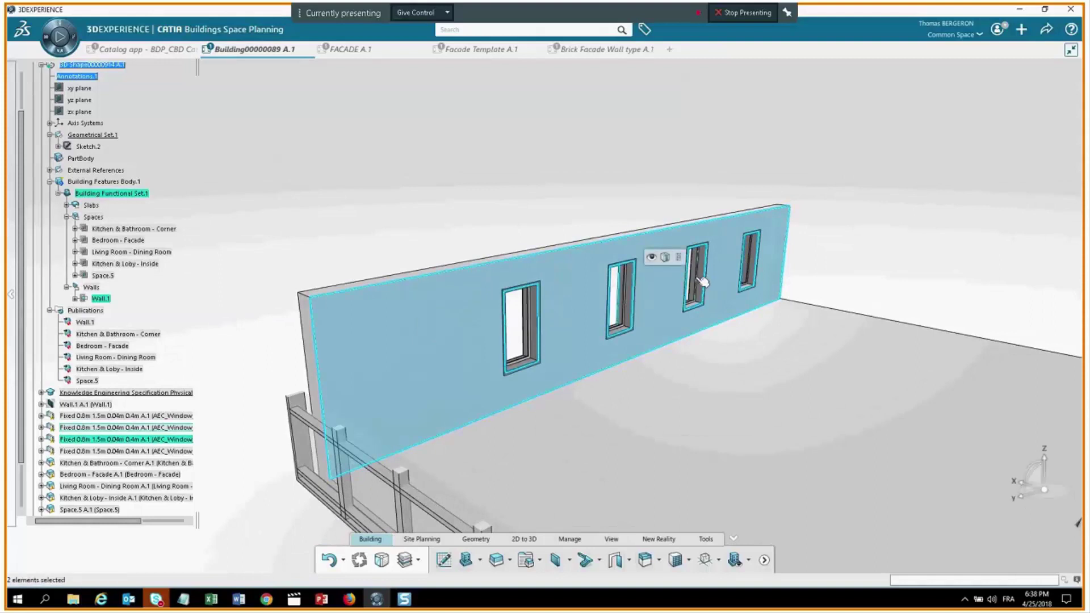
{"action": "left_click", "coordinate": [698, 277], "text": "ctrl"}
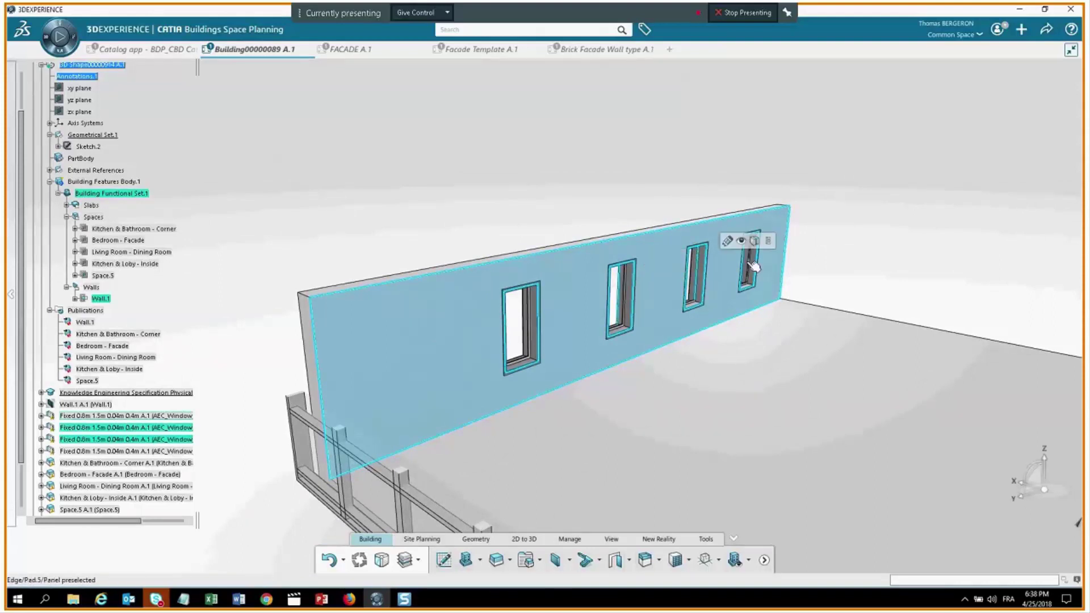
{"action": "left_click", "coordinate": [457, 328]}
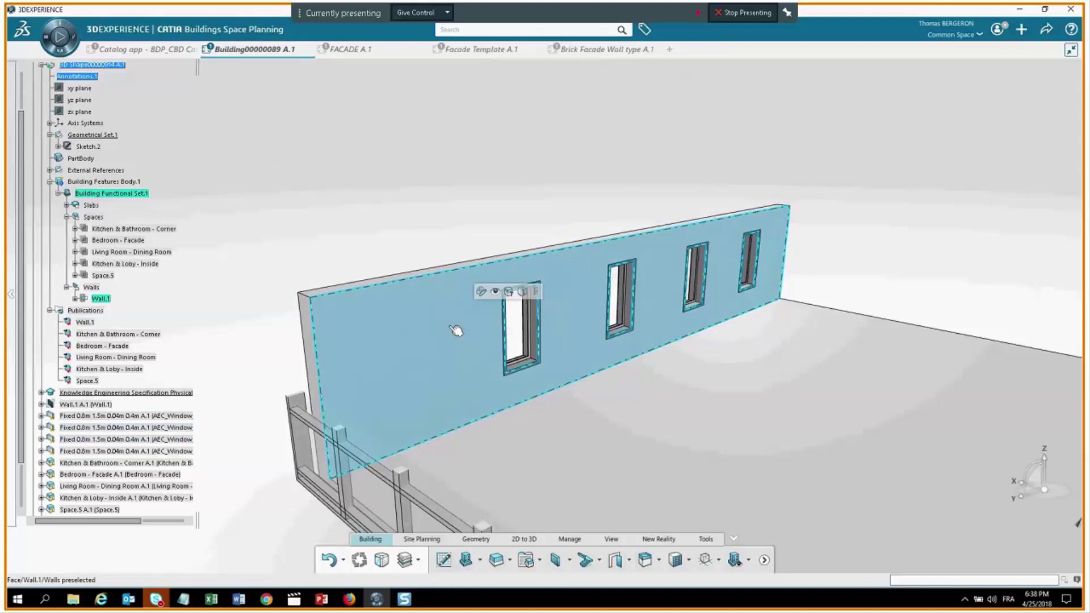
{"action": "left_click", "coordinate": [509, 291]}
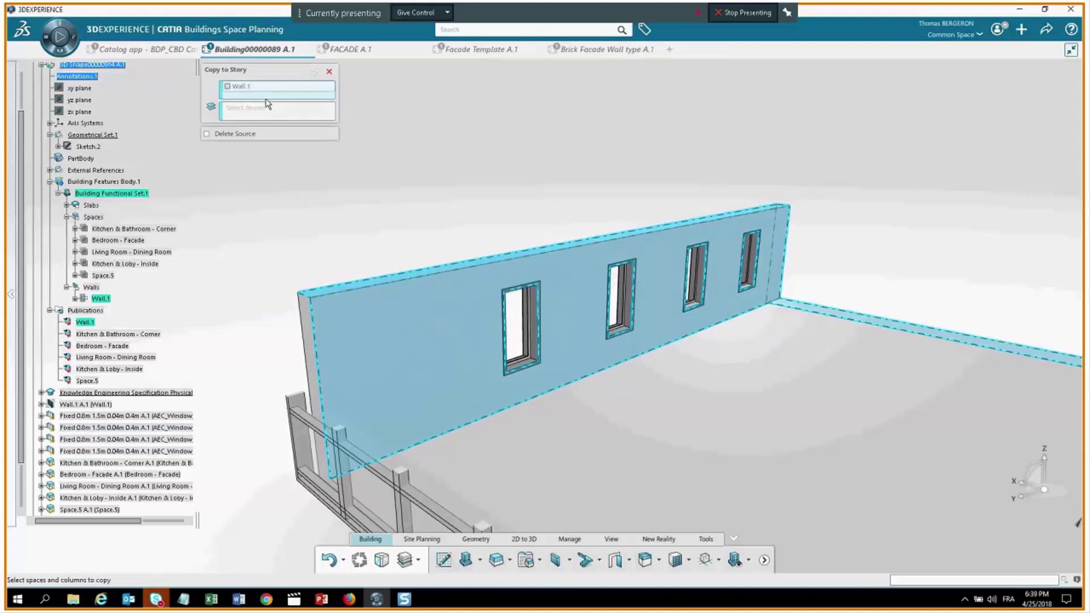
Copy Wall.1 to Story 1, Story 2 and Story 3, then view the wall from the other side.
{"action": "middle_click_drag", "start_coordinate": [255, 248], "coordinate": [255, 317]}
{"action": "scroll", "coordinate": [91, 385], "scroll_direction": "down", "scroll_amount": 5}
{"action": "left_click", "coordinate": [91, 380]}
{"action": "left_click", "coordinate": [96, 390]}
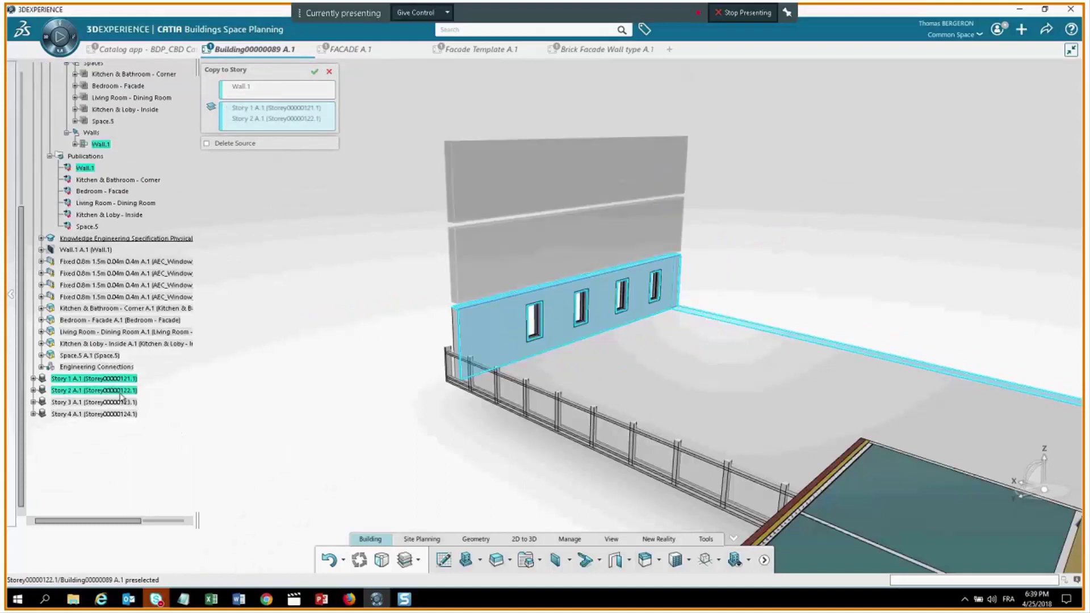
{"action": "left_click", "coordinate": [122, 403]}
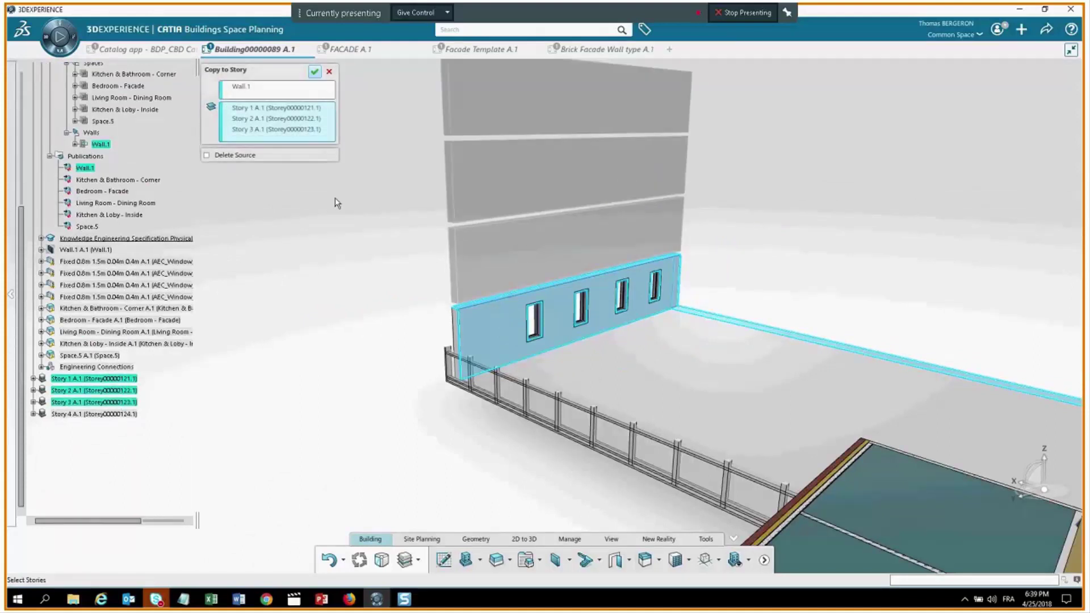
{"action": "key", "text": "Escape"}
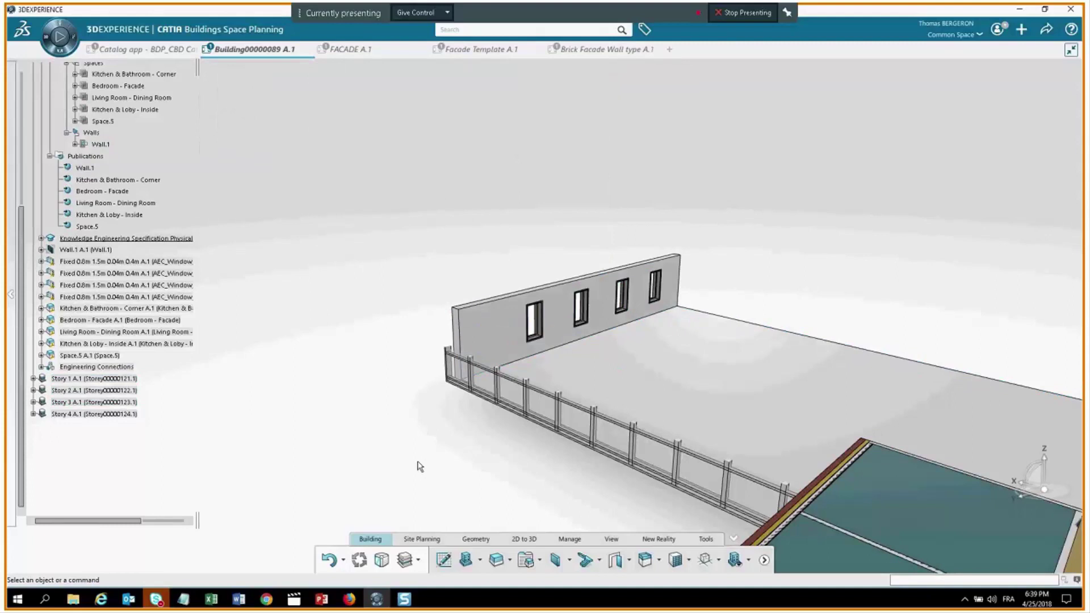
{"action": "scroll", "coordinate": [64, 134], "scroll_direction": "up", "scroll_amount": 6}
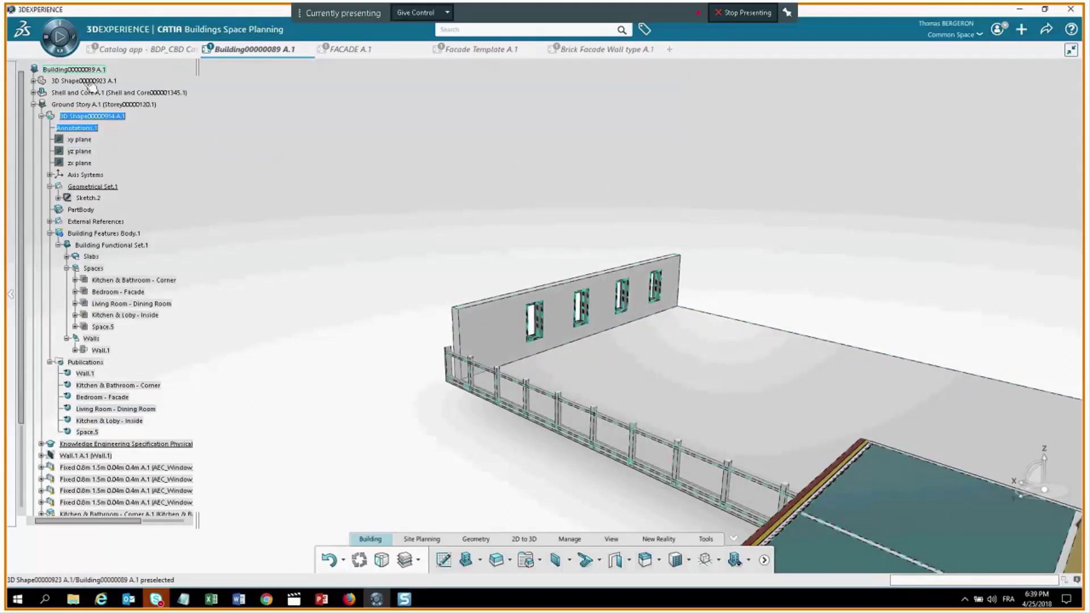
{"action": "scroll", "coordinate": [189, 286], "scroll_direction": "down", "scroll_amount": 3}
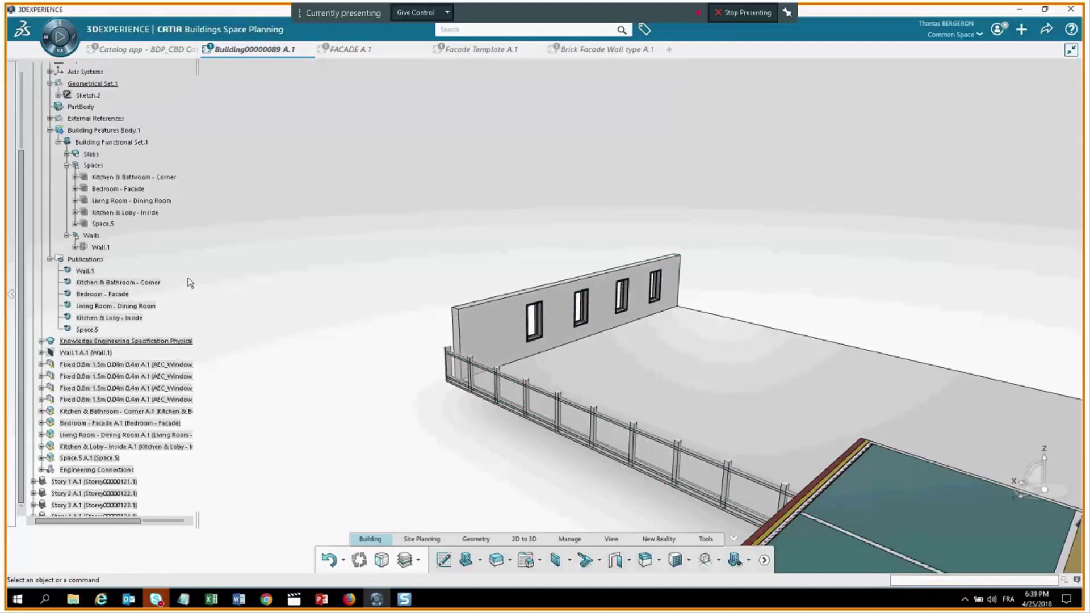
{"action": "scroll", "coordinate": [189, 282], "scroll_direction": "up", "scroll_amount": 3}
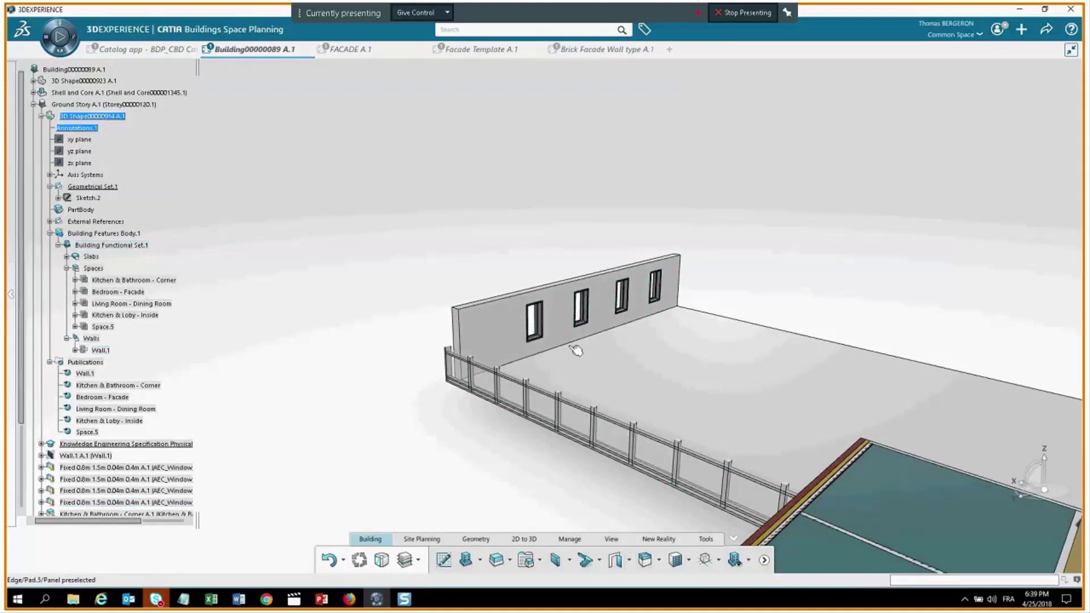
{"action": "scroll", "coordinate": [575, 351], "scroll_direction": "up", "scroll_amount": 3}
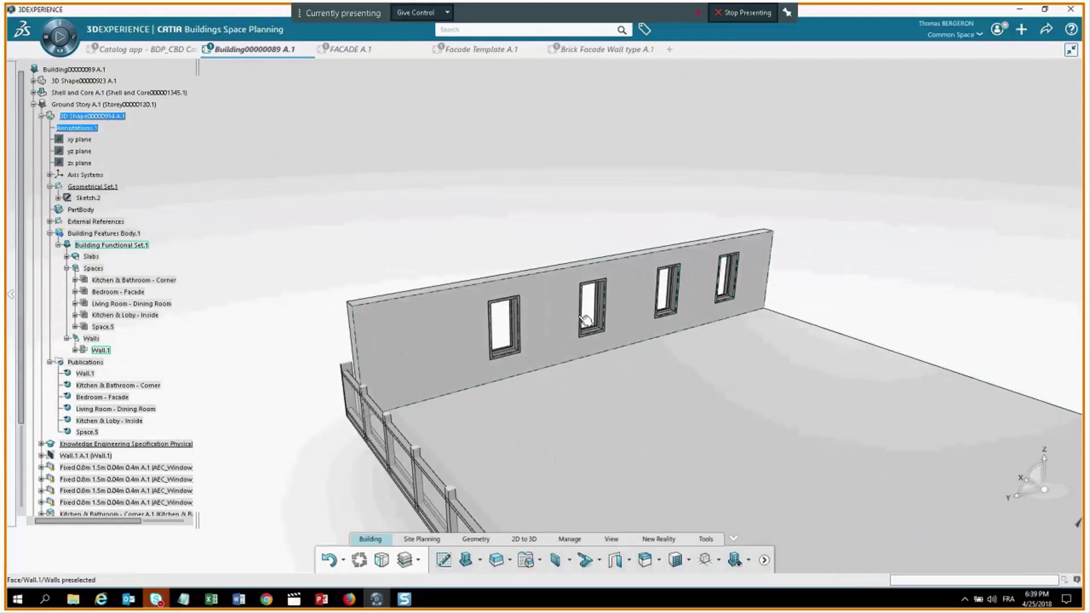
{"action": "middle_click_drag", "start_coordinate": [504, 320], "coordinate": [547, 336]}
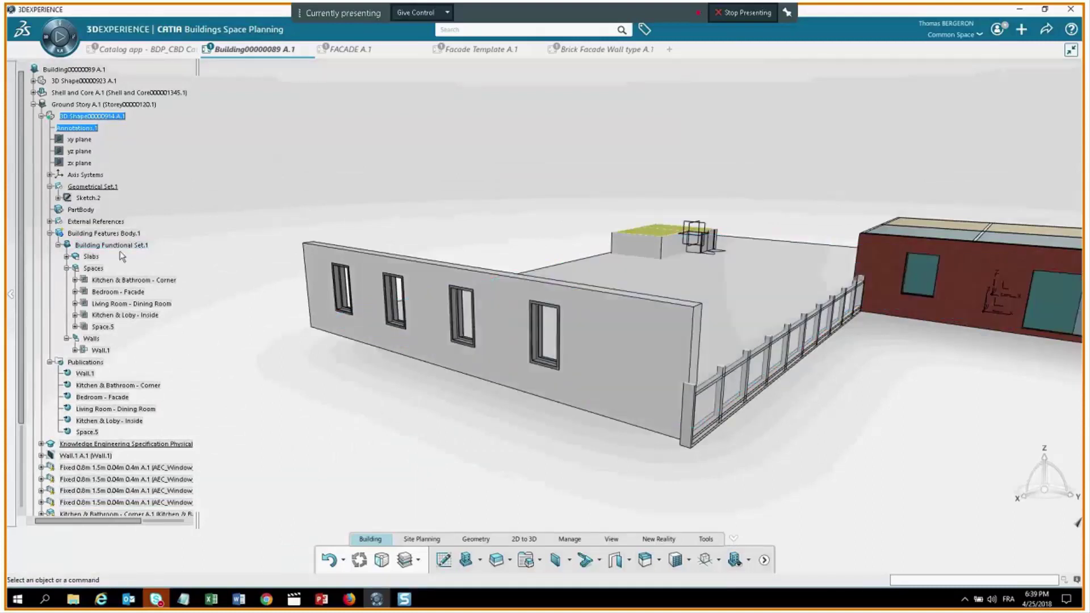
{"action": "scroll", "coordinate": [130, 365], "scroll_direction": "down", "scroll_amount": 3}
Select the four Fixed 0.8m AEC_Window windows and copy them to Story 2 and Story 3.
{"action": "left_click", "coordinate": [131, 364]}
{"action": "left_click", "coordinate": [136, 376], "text": "ctrl"}
{"action": "left_click", "coordinate": [140, 387], "text": "ctrl"}
{"action": "left_click", "coordinate": [145, 399], "text": "ctrl"}
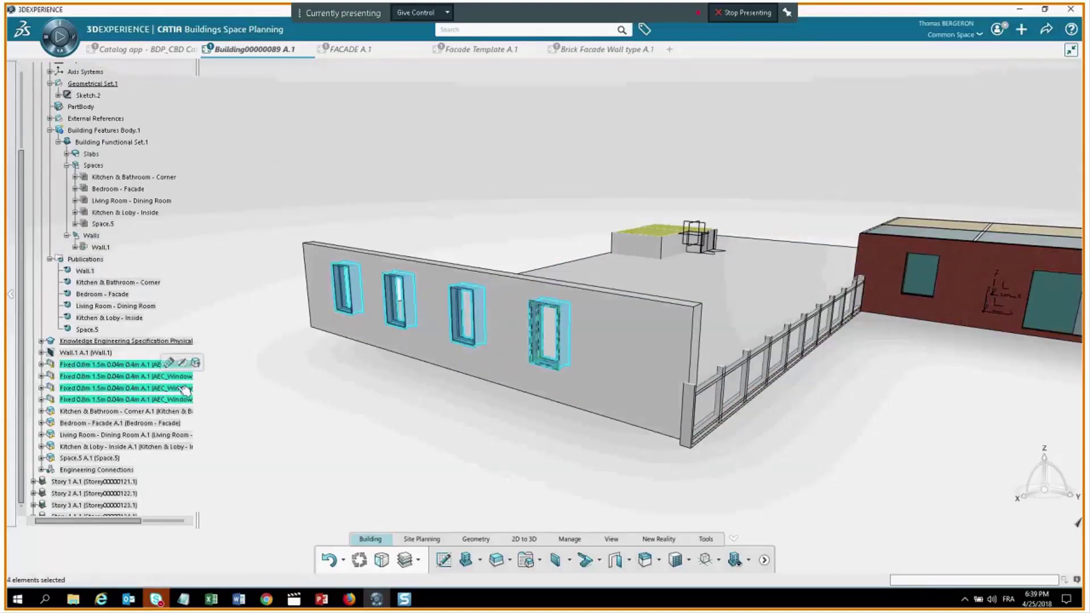
{"action": "left_click", "coordinate": [196, 363]}
{"action": "left_click", "coordinate": [244, 147]}
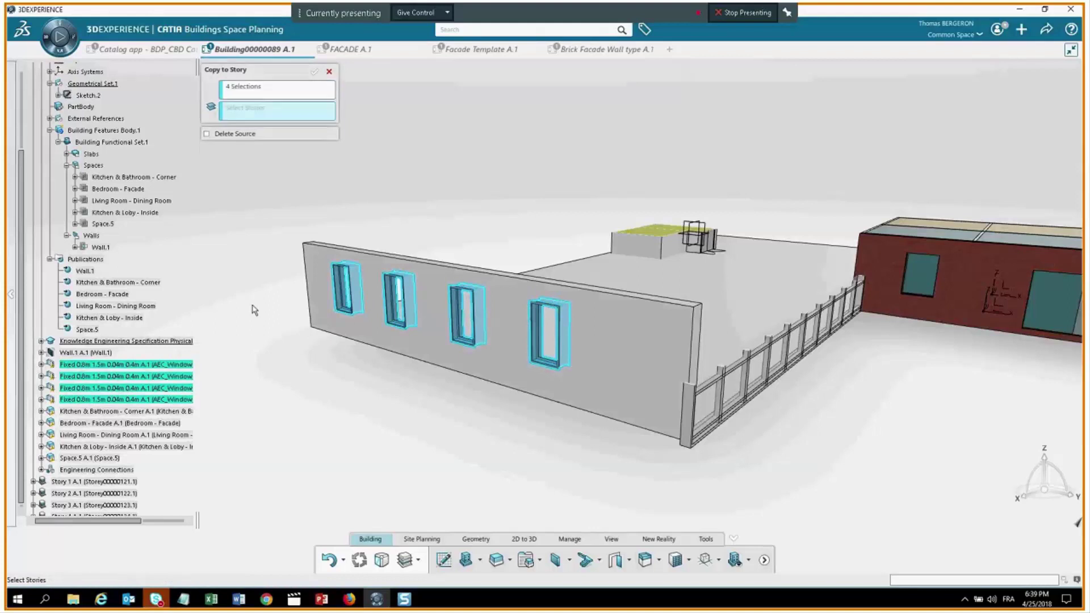
{"action": "left_click", "coordinate": [129, 493]}
{"action": "left_click", "coordinate": [130, 505]}
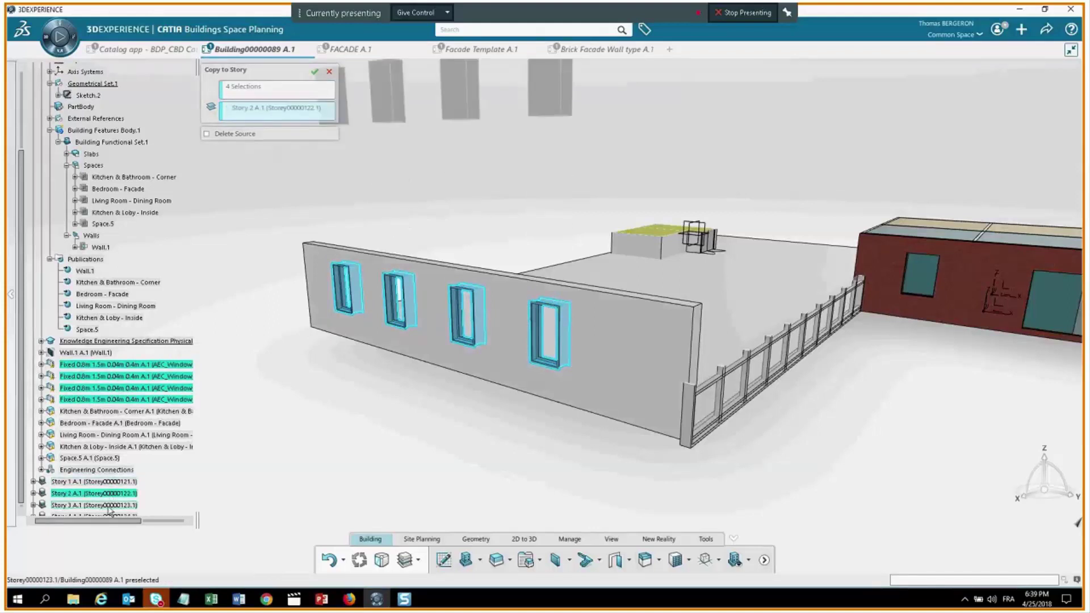
{"action": "left_click", "coordinate": [314, 73]}
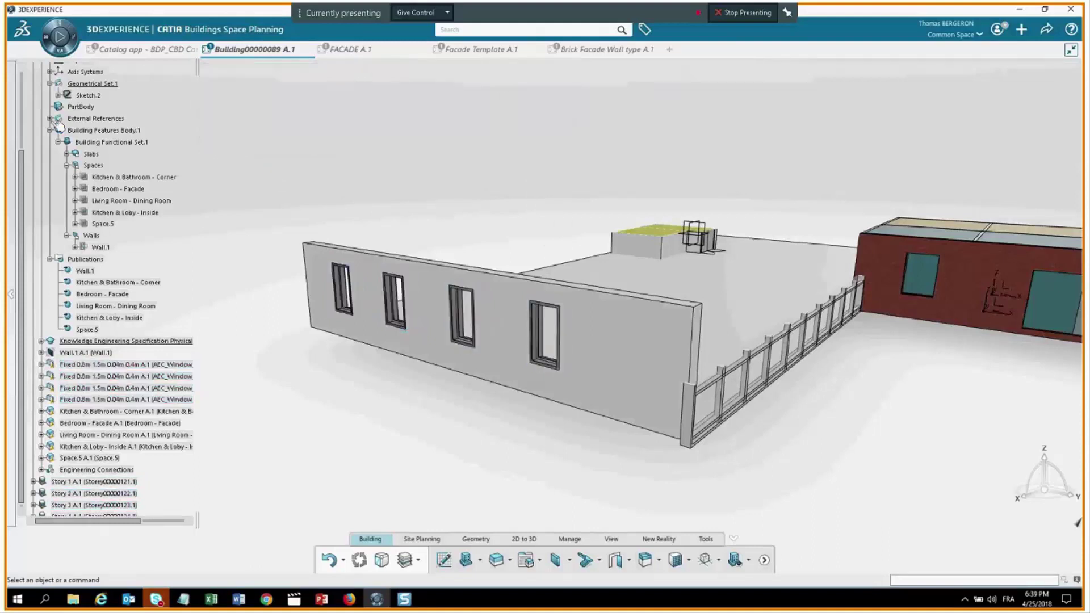
{"action": "scroll", "coordinate": [25, 107], "scroll_direction": "up", "scroll_amount": 3}
Select the whole building root and zoom out to view all storeys.
{"action": "left_click", "coordinate": [64, 71]}
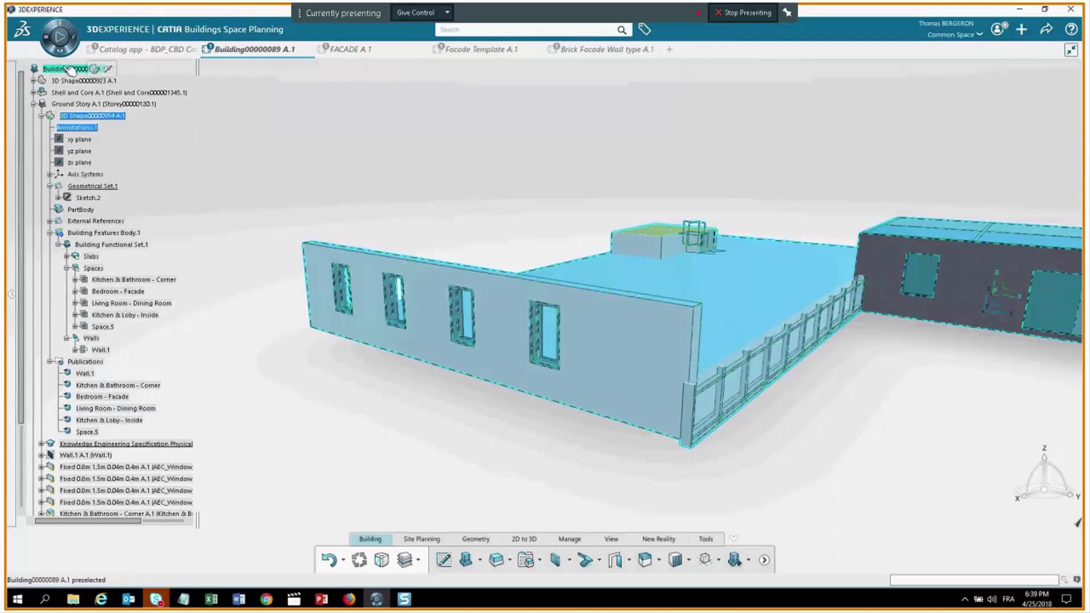
{"action": "middle_click_drag", "start_coordinate": [351, 430], "coordinate": [547, 241]}
{"action": "scroll", "coordinate": [180, 375], "scroll_direction": "down", "scroll_amount": 3}
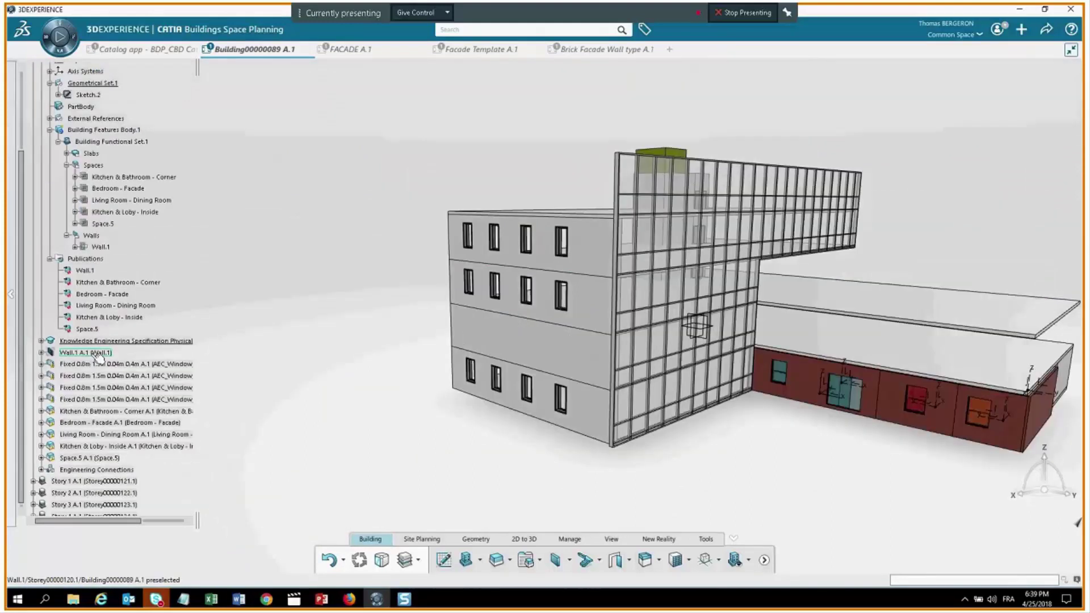
{"action": "middle_click_drag", "start_coordinate": [371, 338], "coordinate": [391, 324]}
{"action": "scroll", "coordinate": [33, 116], "scroll_direction": "up", "scroll_amount": 3}
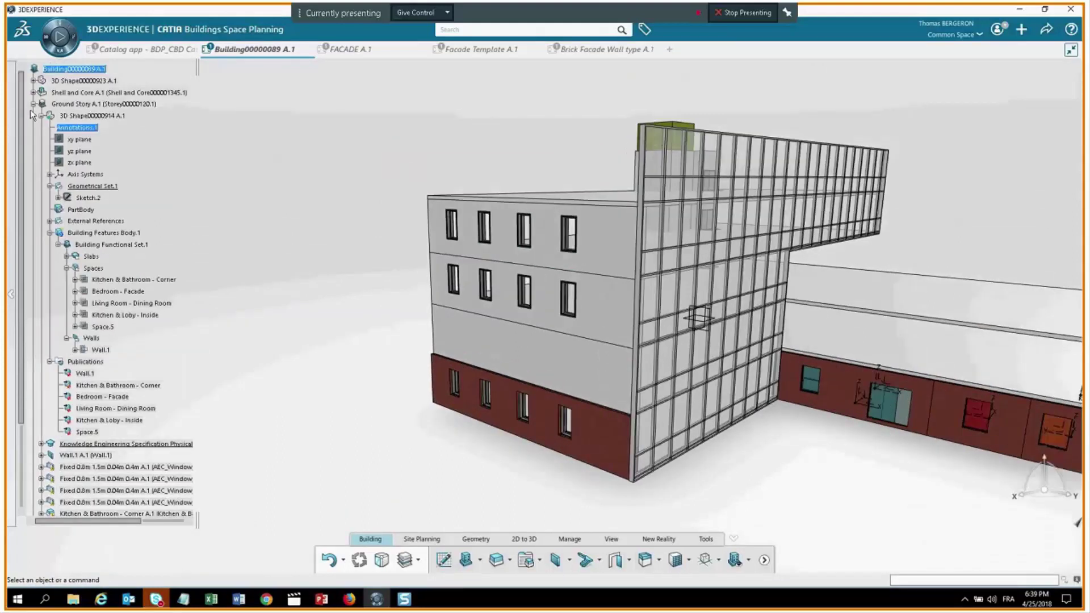
Collapse Ground Story and expand Story 2's 3D Shape, Building Features Body and Functional Set to its Walls.
{"action": "left_click", "coordinate": [32, 105]}
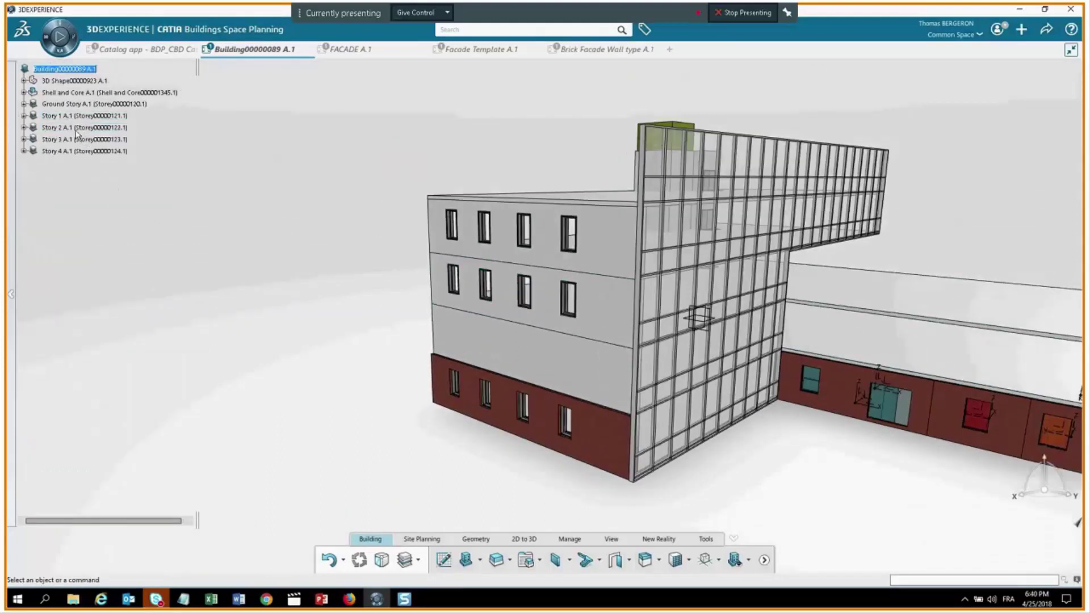
{"action": "left_click", "coordinate": [79, 128]}
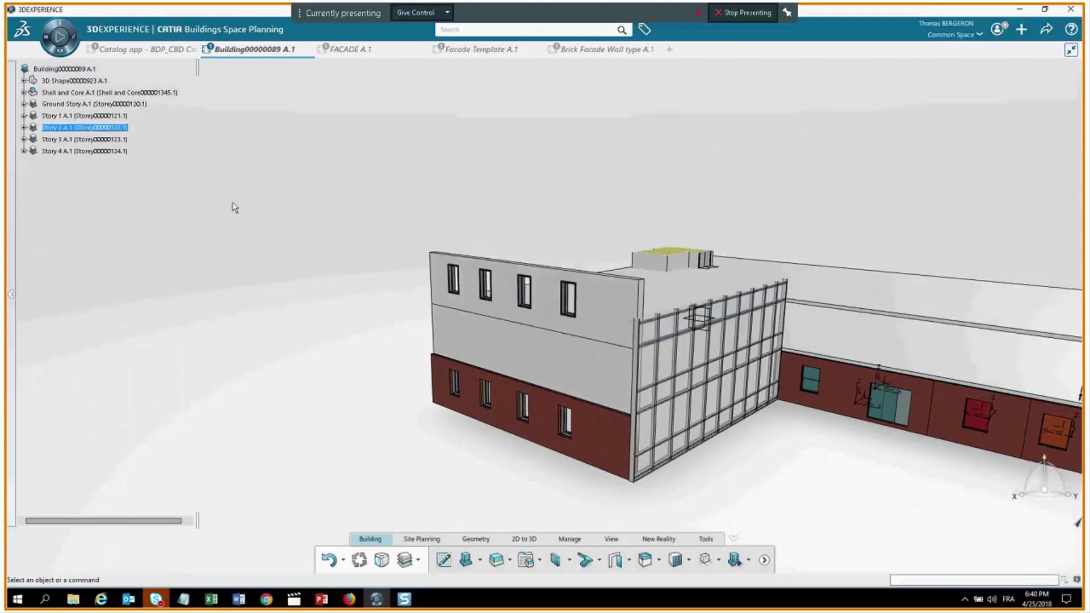
{"action": "left_click", "coordinate": [23, 128]}
{"action": "left_click", "coordinate": [32, 139]}
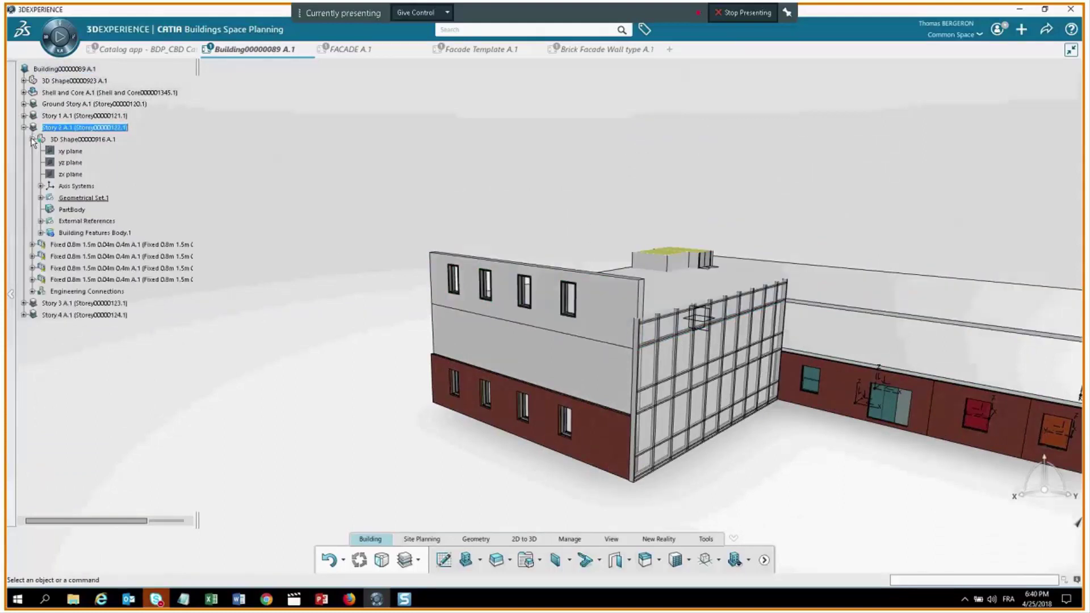
{"action": "left_click", "coordinate": [41, 221]}
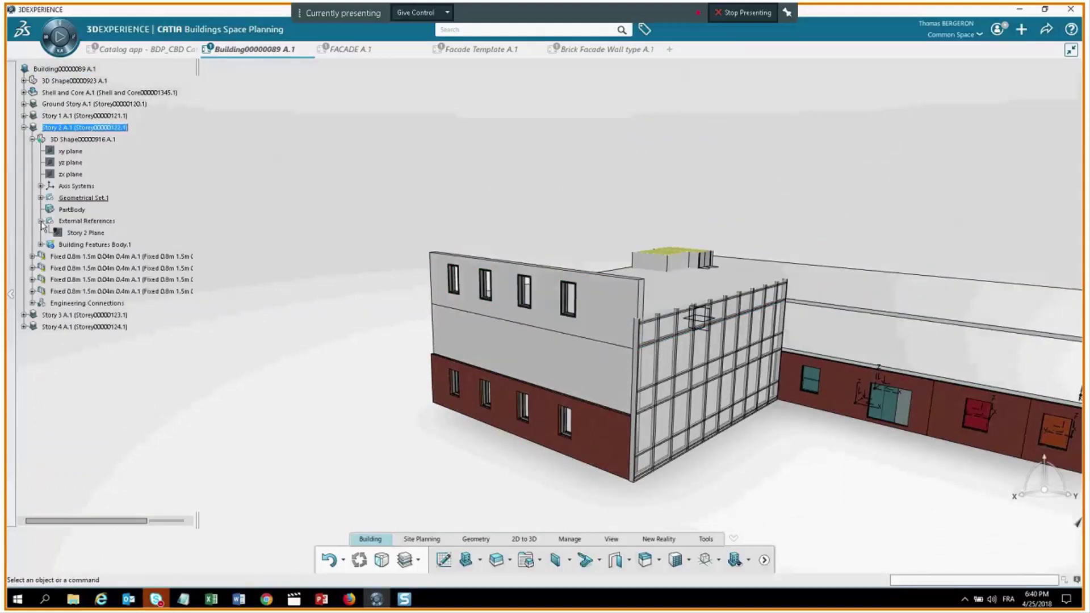
{"action": "left_click", "coordinate": [41, 221]}
{"action": "left_click", "coordinate": [41, 232]}
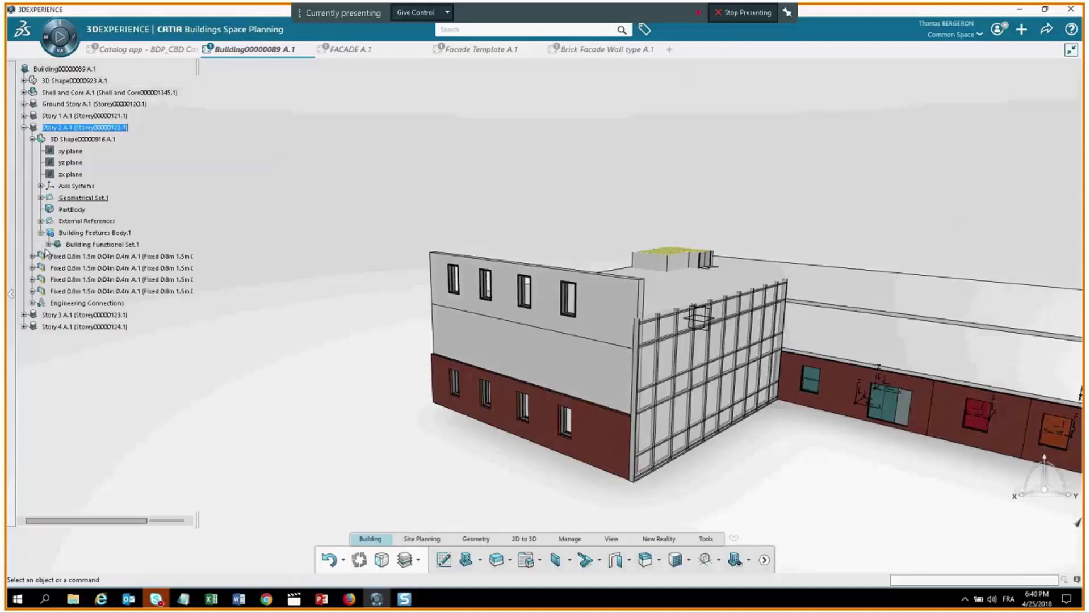
{"action": "left_click", "coordinate": [49, 244]}
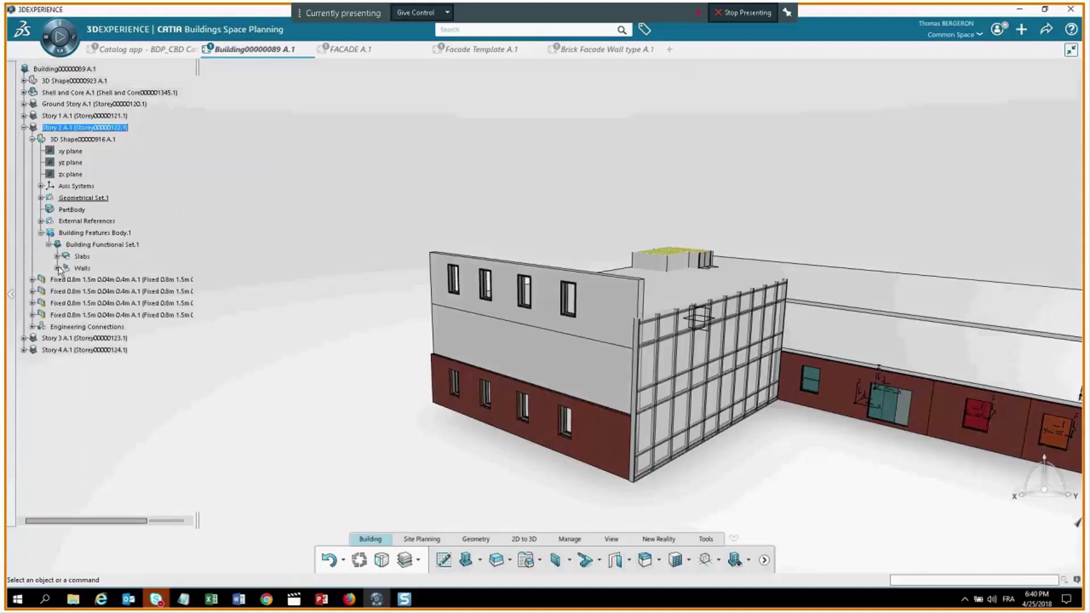
{"action": "left_click", "coordinate": [57, 268]}
{"action": "middle_click_drag", "start_coordinate": [439, 343], "coordinate": [400, 313]}
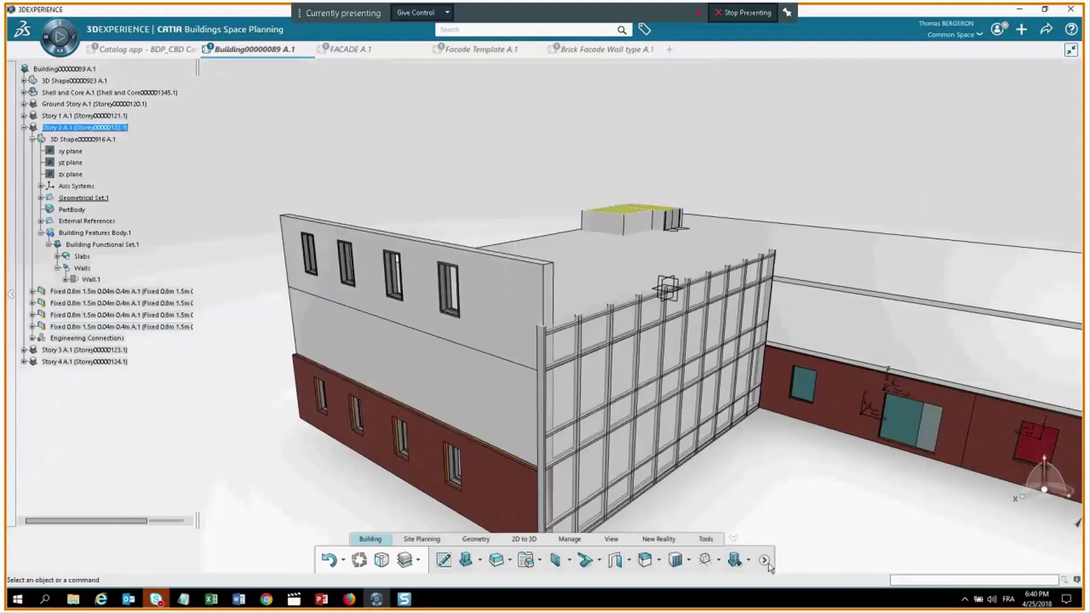
{"action": "left_click", "coordinate": [765, 561]}
Publish Story 2's Wall.1 as Brick Facade Wall type, then review Story 2's level of development.
{"action": "left_click", "coordinate": [742, 561]}
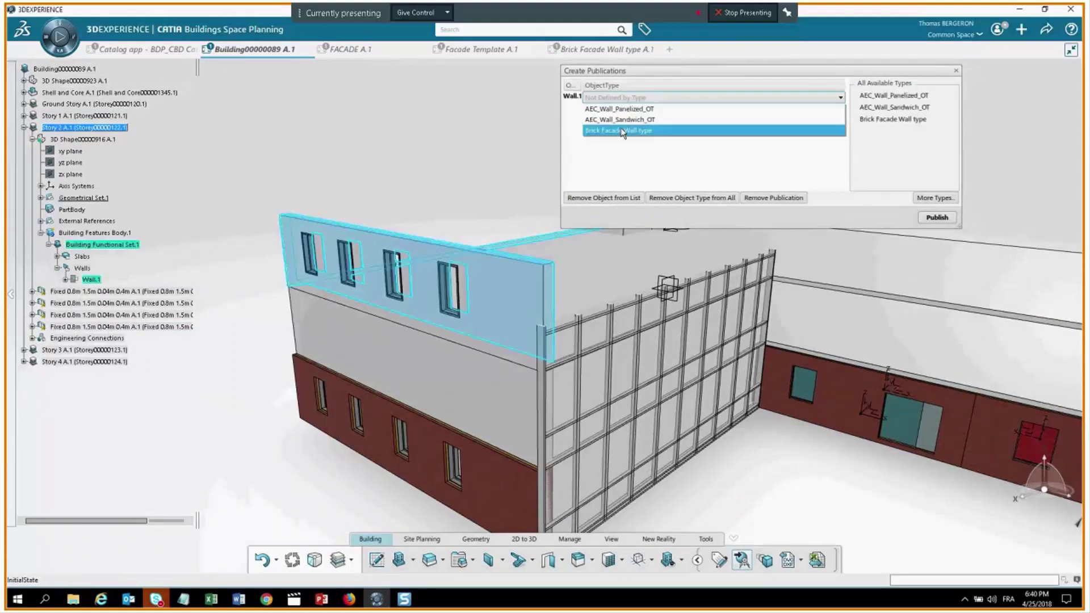
{"action": "left_click", "coordinate": [621, 130]}
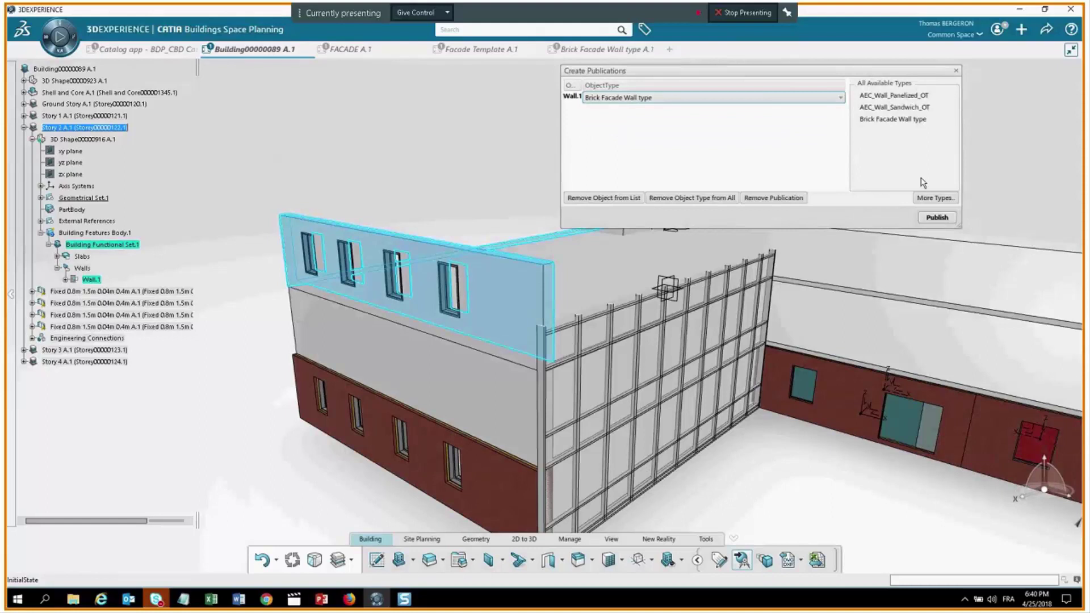
{"action": "left_click", "coordinate": [938, 218]}
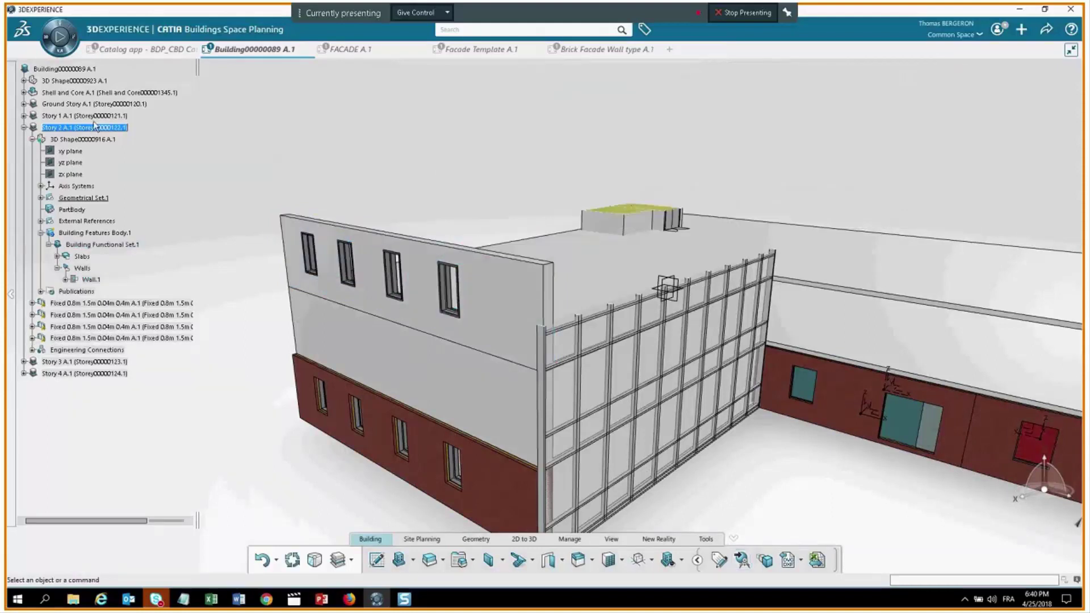
{"action": "left_click", "coordinate": [91, 127]}
{"action": "left_click", "coordinate": [766, 561]}
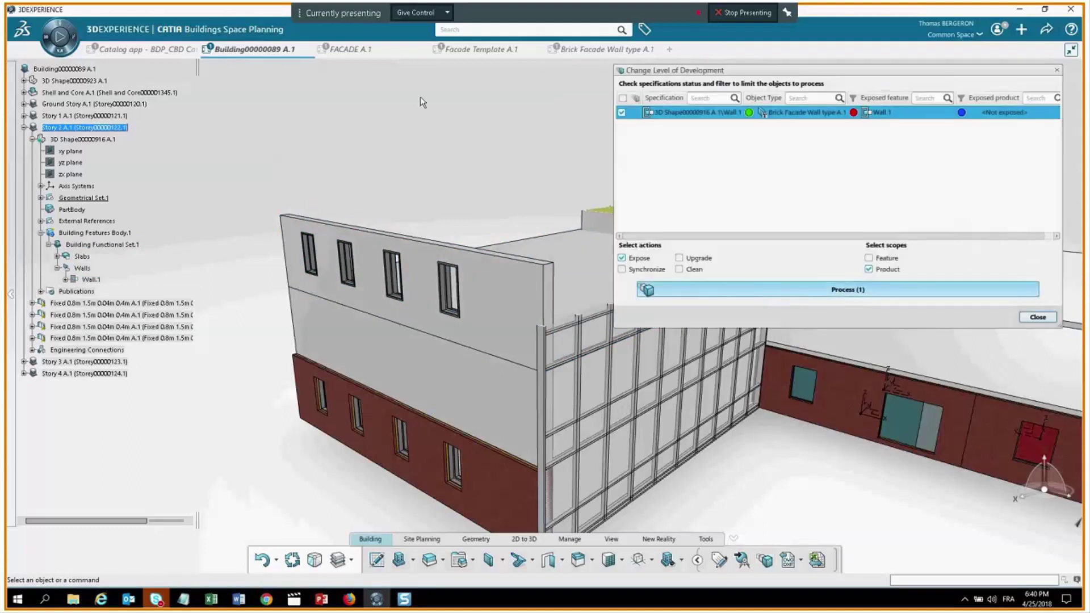
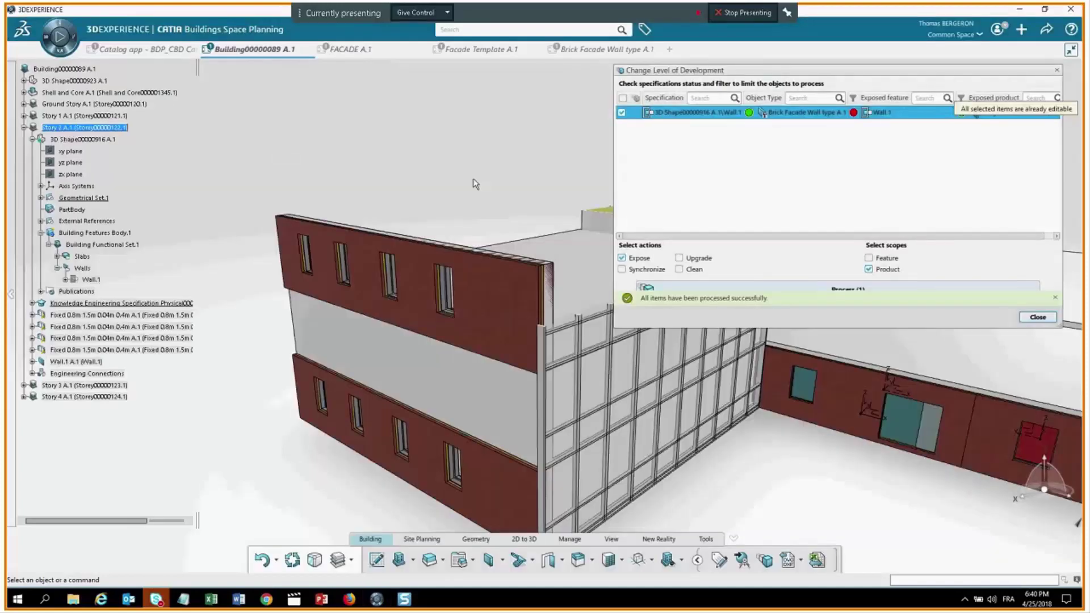
Close the Change Level of Development dialog and collapse Story 2 A.1 in the tree.
{"action": "left_click", "coordinate": [1038, 317]}
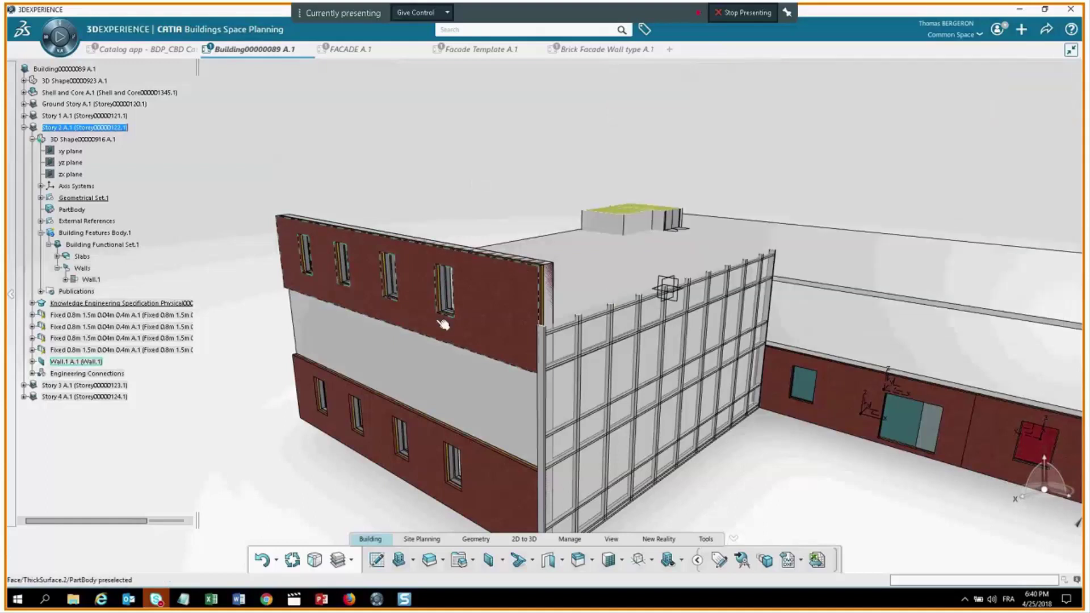
{"action": "middle_click_drag", "start_coordinate": [303, 292], "coordinate": [488, 391]}
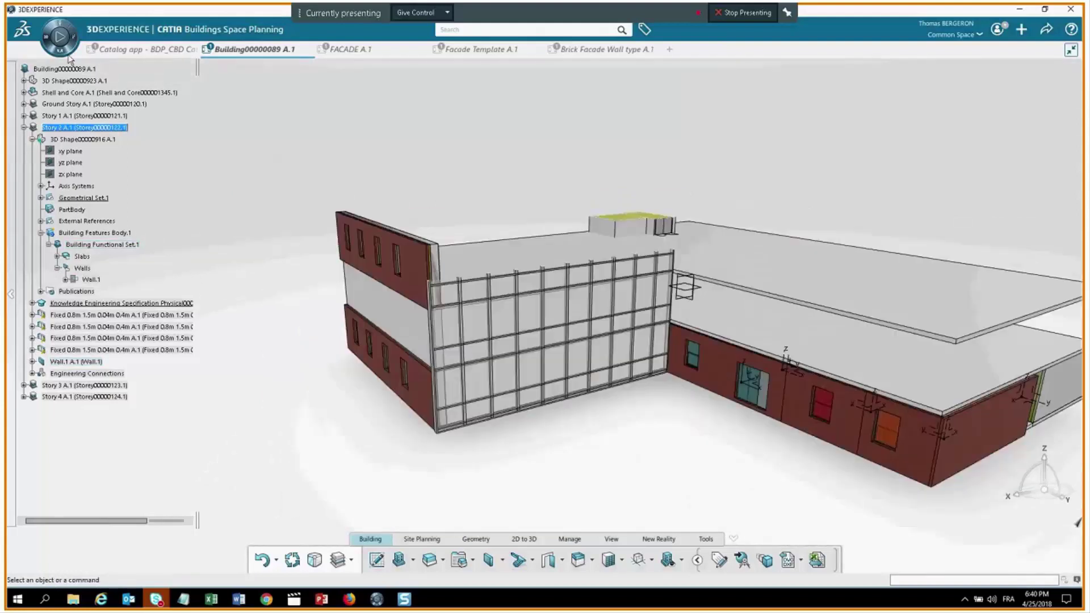
{"action": "left_click", "coordinate": [83, 70]}
{"action": "middle_click_drag", "start_coordinate": [446, 288], "coordinate": [22, 129]}
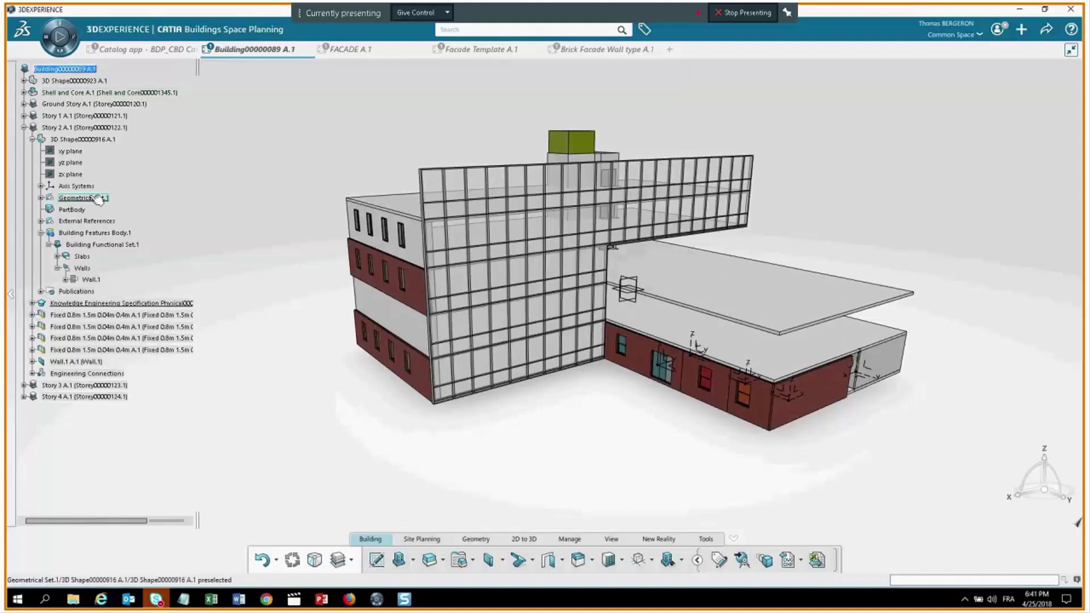
{"action": "left_click", "coordinate": [24, 127]}
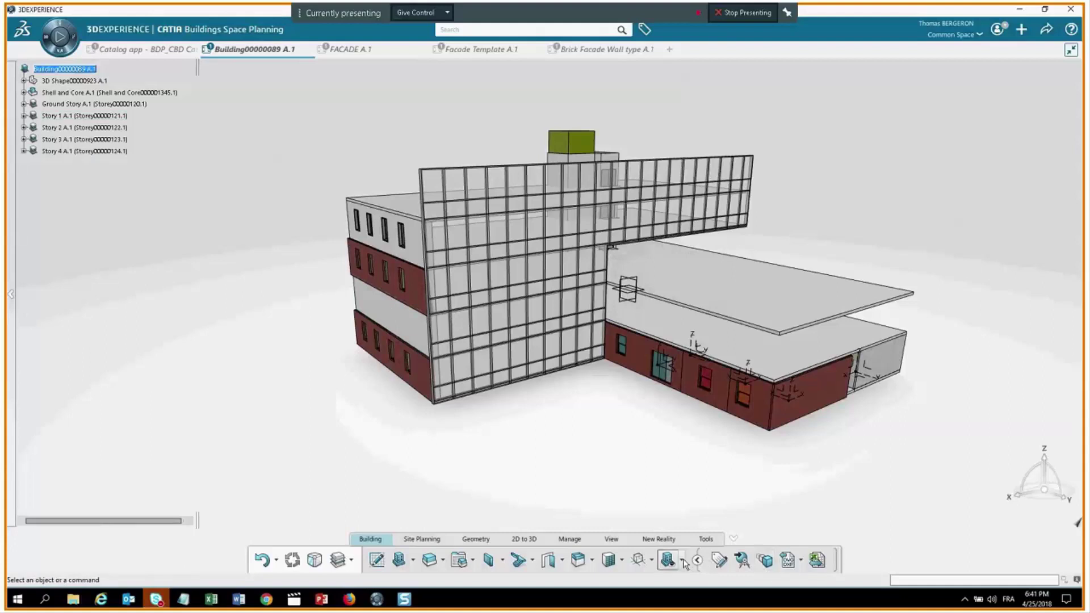
Run Generate BIM Product Structure from the DXF/DWG flyout to create BIM-Building00000089.
{"action": "left_click", "coordinate": [802, 561]}
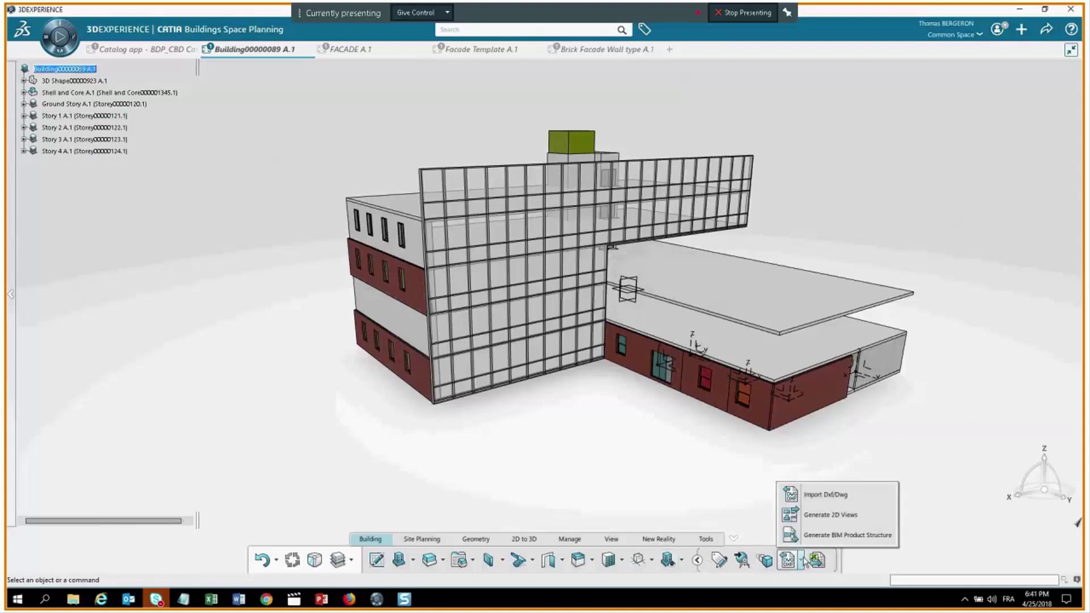
{"action": "left_click", "coordinate": [813, 515]}
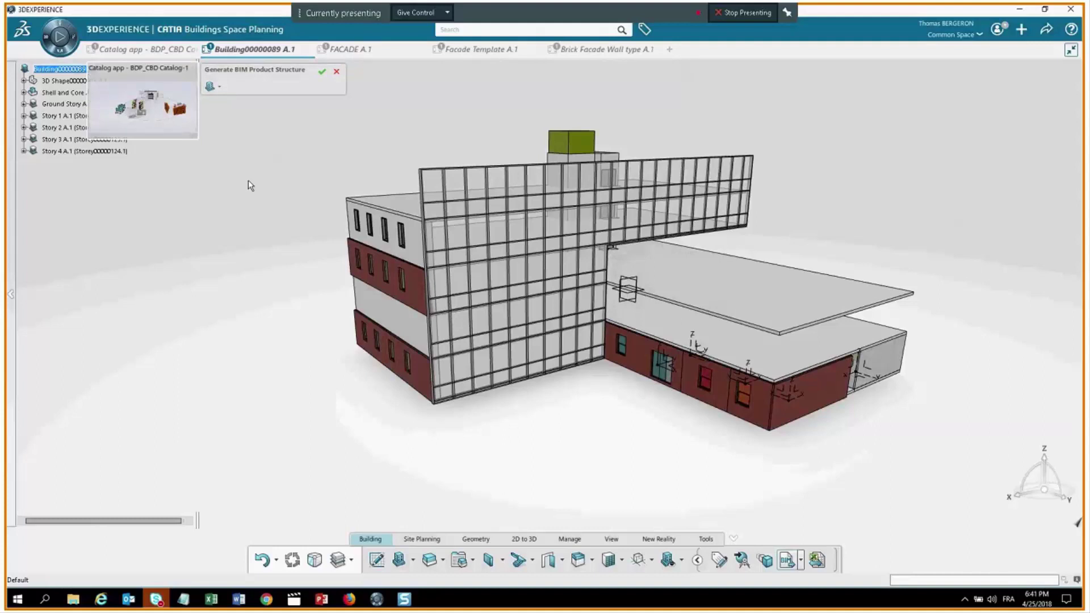
{"action": "left_click", "coordinate": [322, 74]}
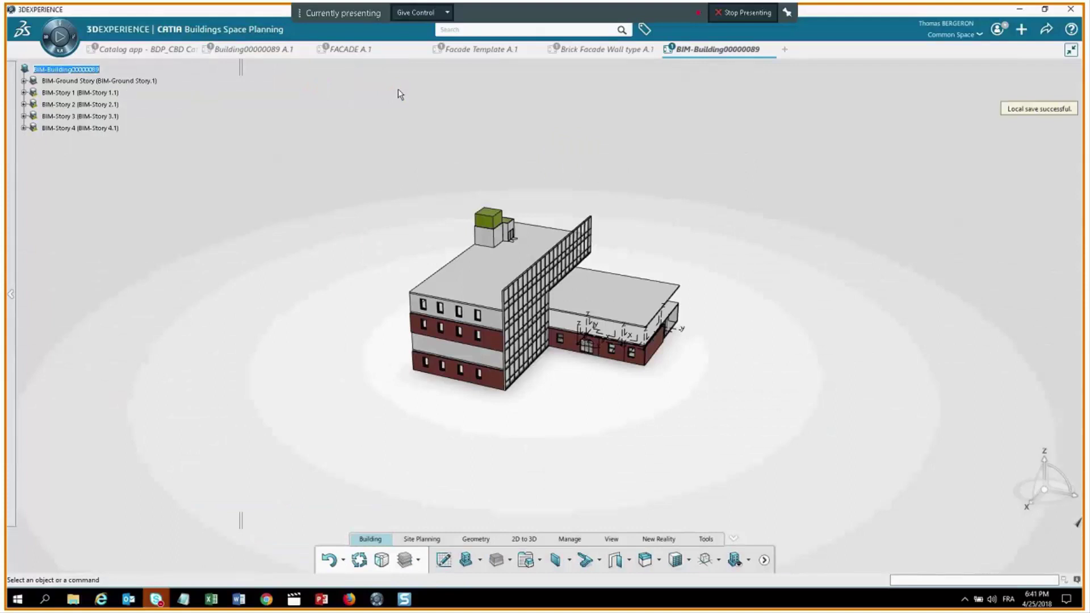
Orbit to face the glass facade and expand BIM-Ground Story in the tree.
{"action": "middle_click", "coordinate": [549, 346]}
{"action": "middle_click_drag", "start_coordinate": [552, 350], "coordinate": [630, 103]}
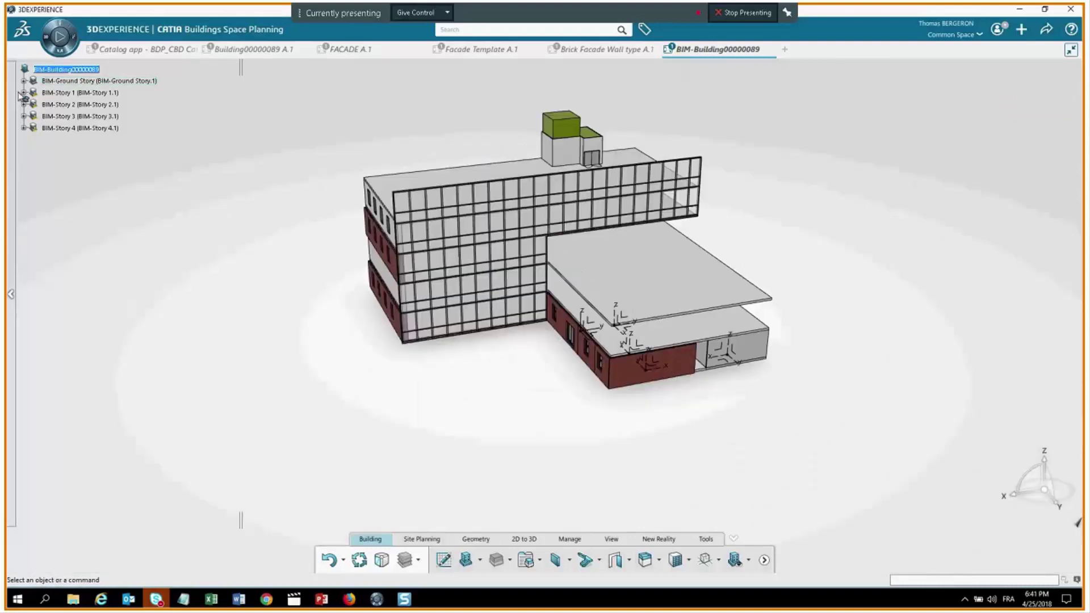
{"action": "middle_click_drag", "start_coordinate": [251, 203], "coordinate": [372, 265]}
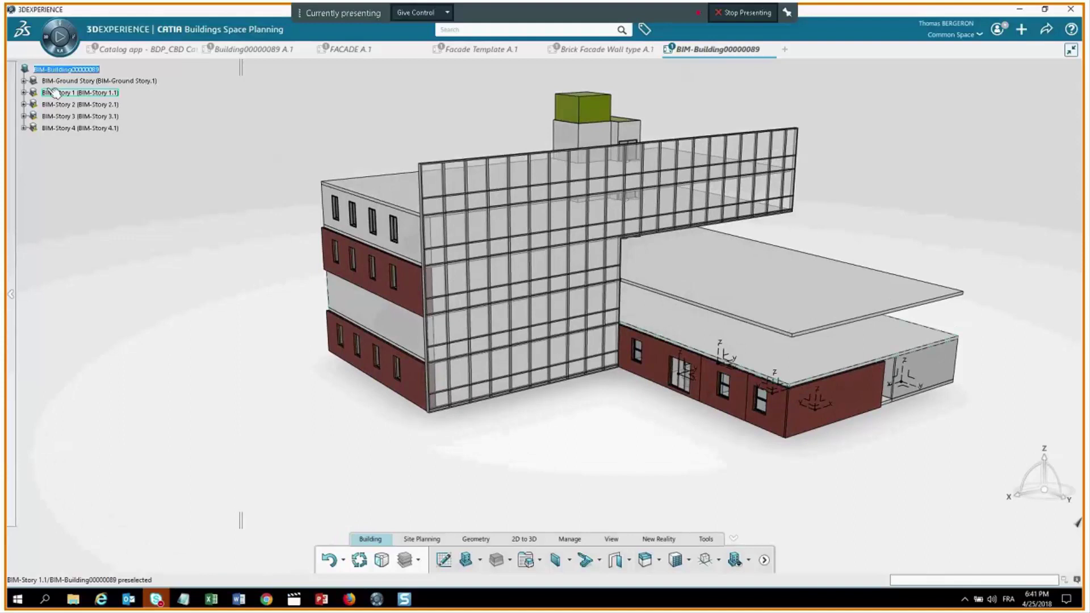
{"action": "left_click", "coordinate": [45, 81]}
{"action": "left_click", "coordinate": [24, 81]}
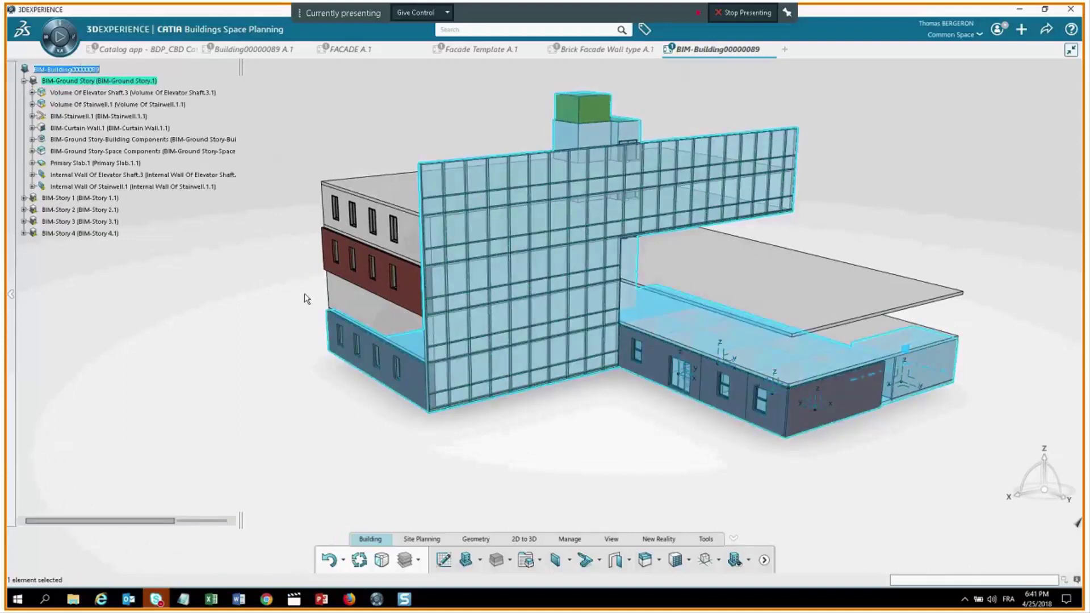
{"action": "left_click", "coordinate": [307, 299]}
{"action": "middle_click_drag", "start_coordinate": [307, 300], "coordinate": [318, 328]}
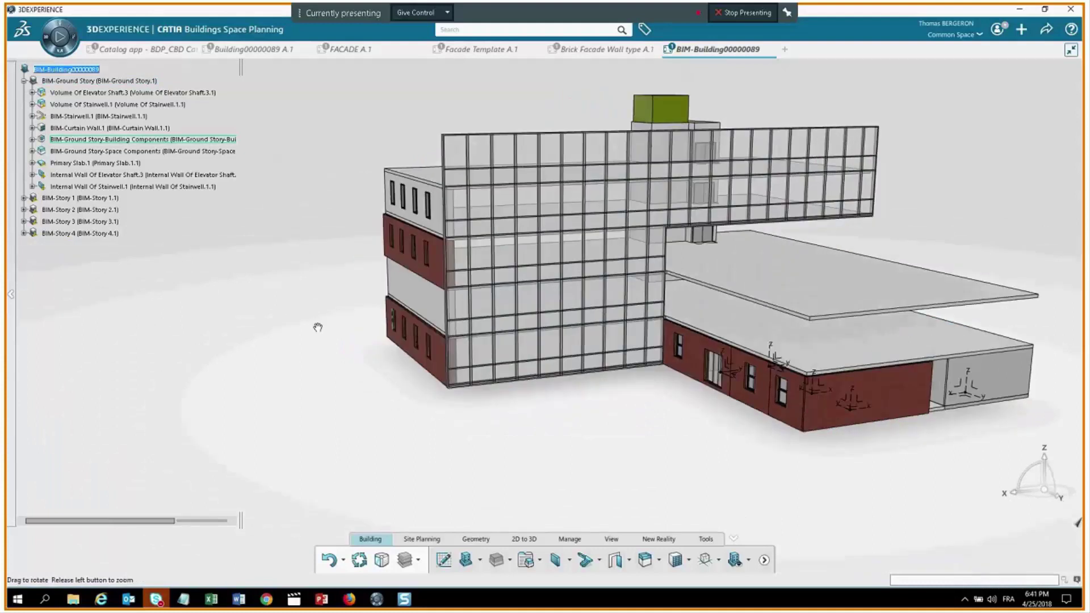
Inspect the ground story's stairwell volume and the stairs of BIM-Stairwell.1.
{"action": "left_click", "coordinate": [122, 104]}
{"action": "middle_click_drag", "start_coordinate": [358, 151], "coordinate": [440, 97]}
{"action": "left_click", "coordinate": [96, 117]}
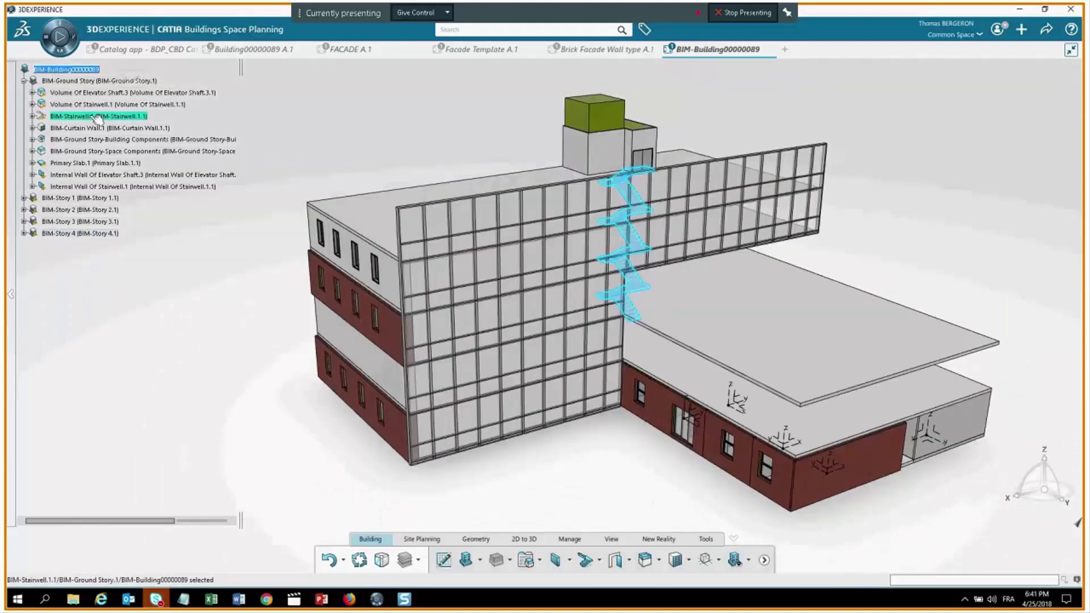
{"action": "left_click", "coordinate": [97, 117]}
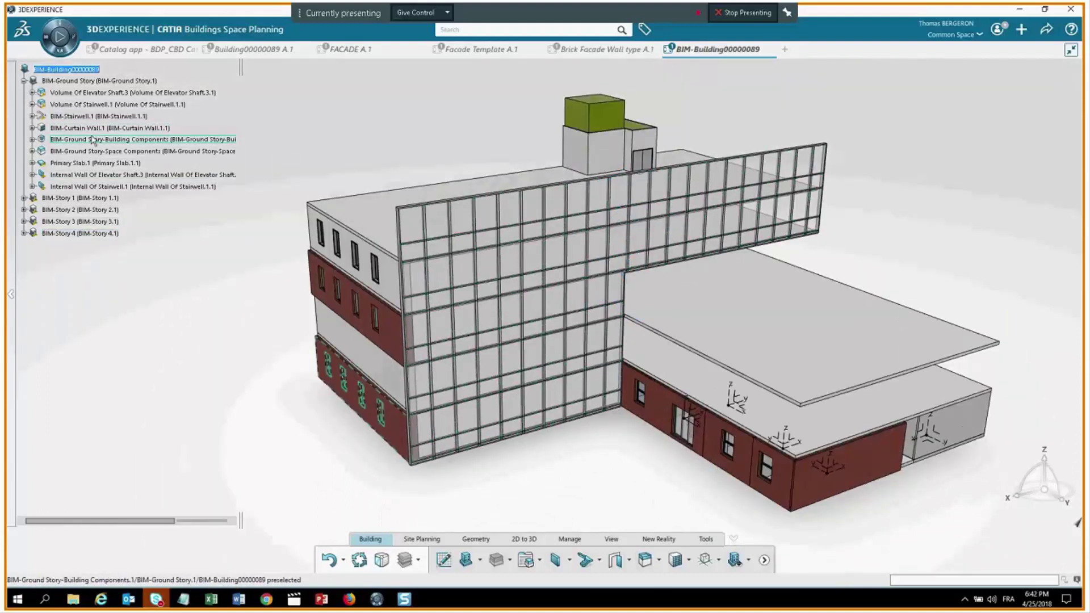
Expand the ground story's Building Components and inspect Wall.1 with its covering layers.
{"action": "left_click", "coordinate": [92, 140]}
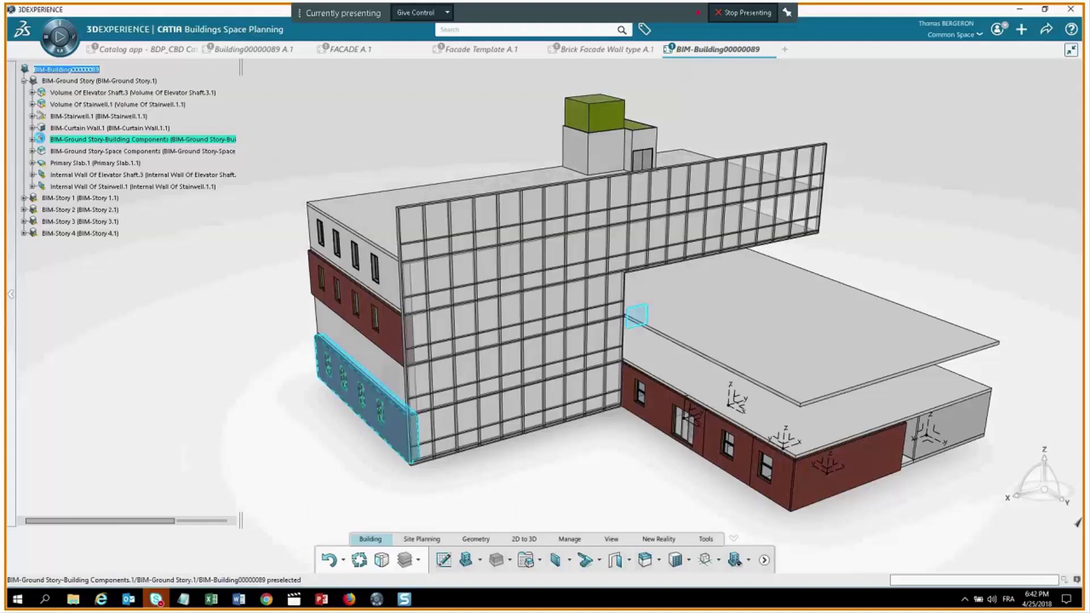
{"action": "left_click", "coordinate": [32, 139]}
{"action": "left_click", "coordinate": [225, 165]}
{"action": "middle_click_drag", "start_coordinate": [259, 153], "coordinate": [308, 131]}
{"action": "left_click", "coordinate": [397, 345]}
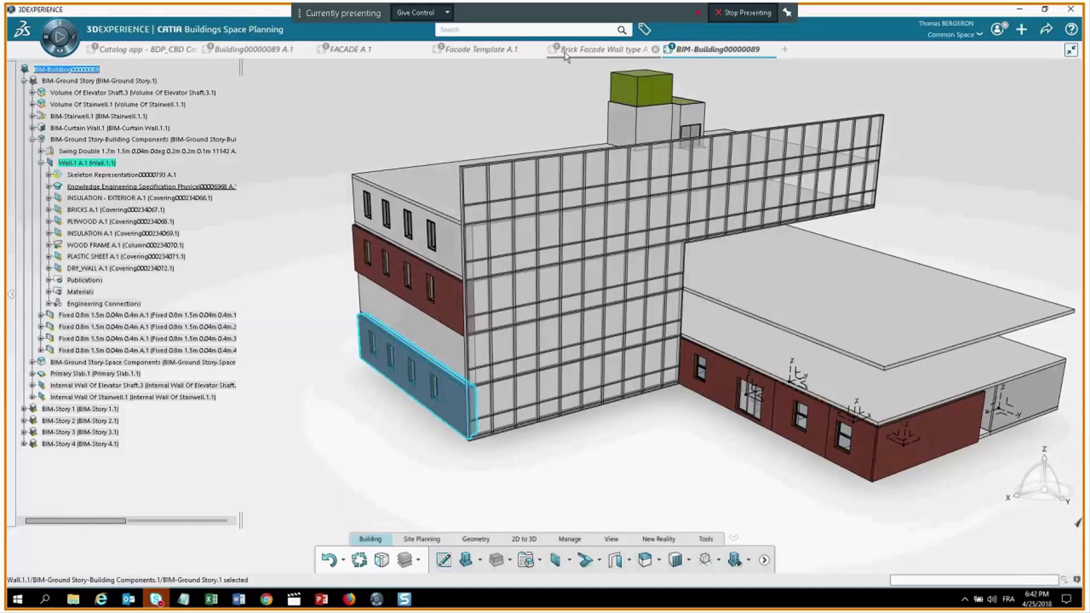
{"action": "left_click", "coordinate": [282, 203]}
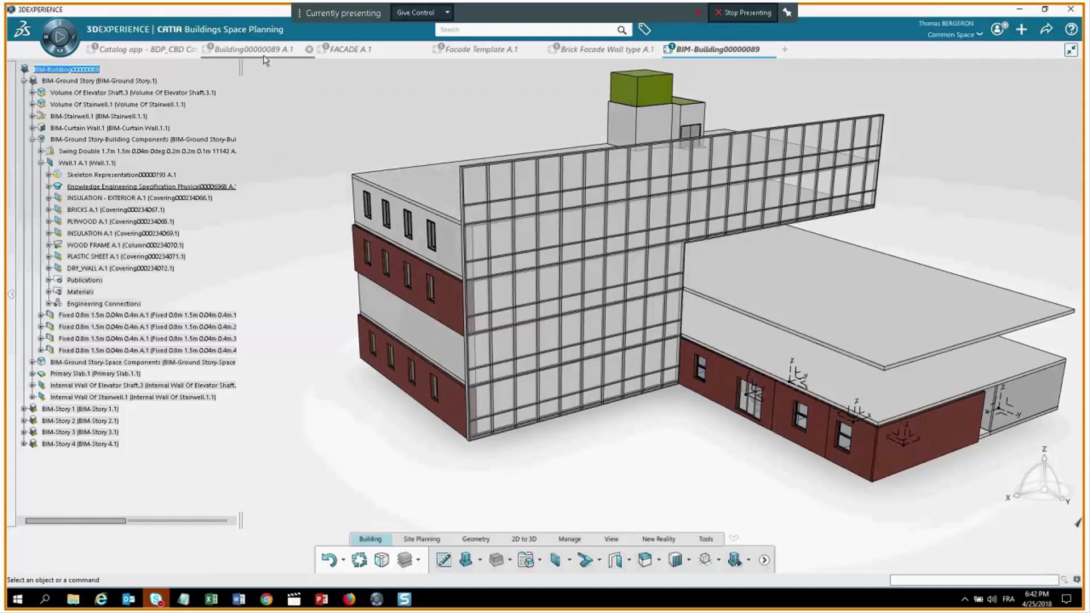
Move the BIM-Building00000089 model into New Tab 5, then return to Building00000089 A.1.
{"action": "mouse_move", "coordinate": [259, 51]}
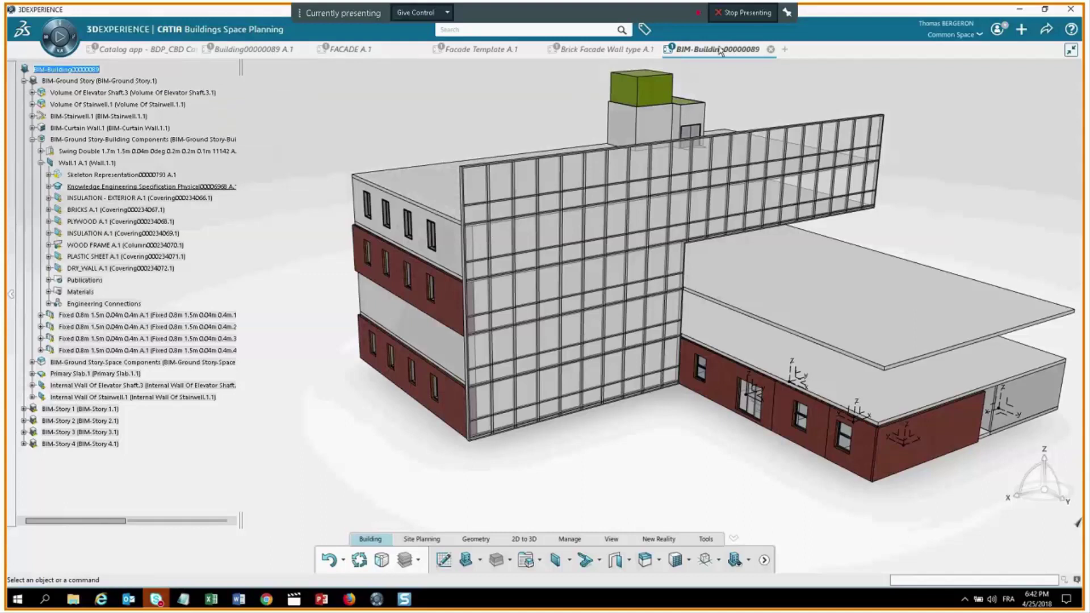
{"action": "left_click_drag", "start_coordinate": [718, 48], "coordinate": [1067, 59]}
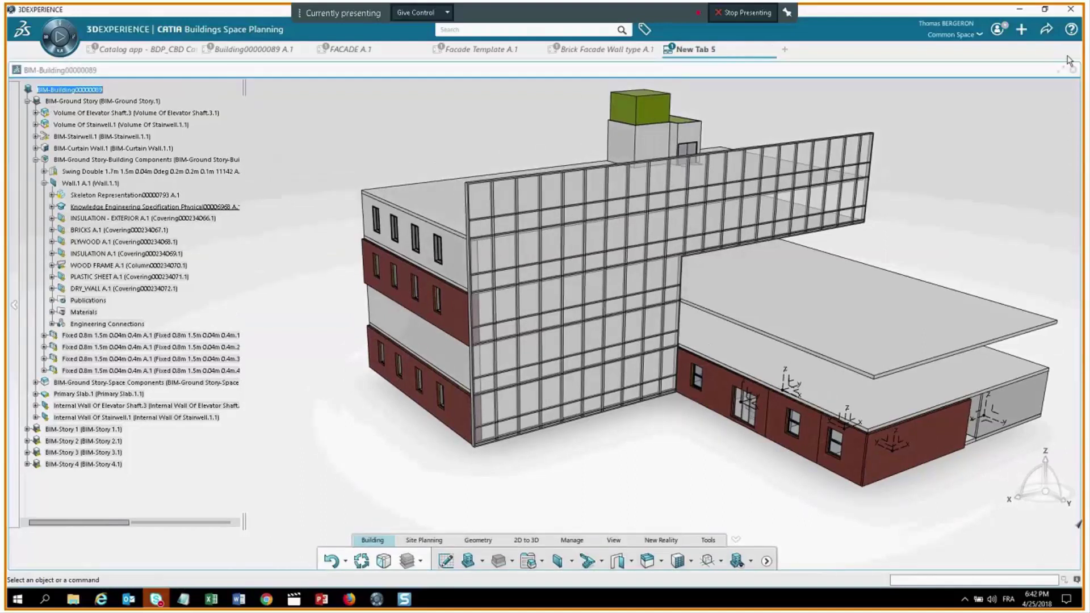
{"action": "left_click", "coordinate": [236, 50]}
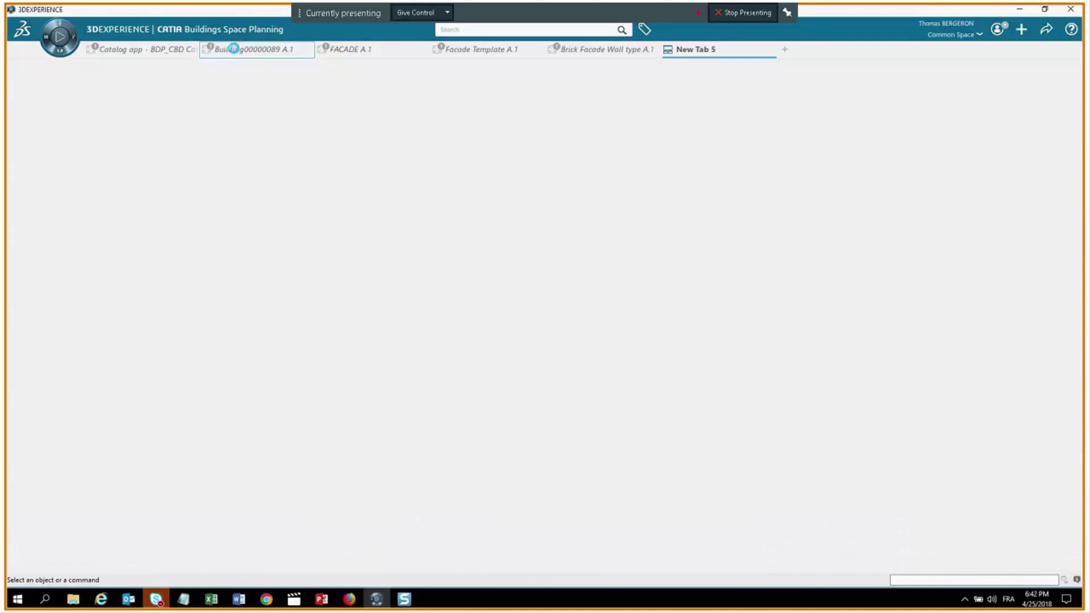
{"action": "right_click", "coordinate": [238, 51]}
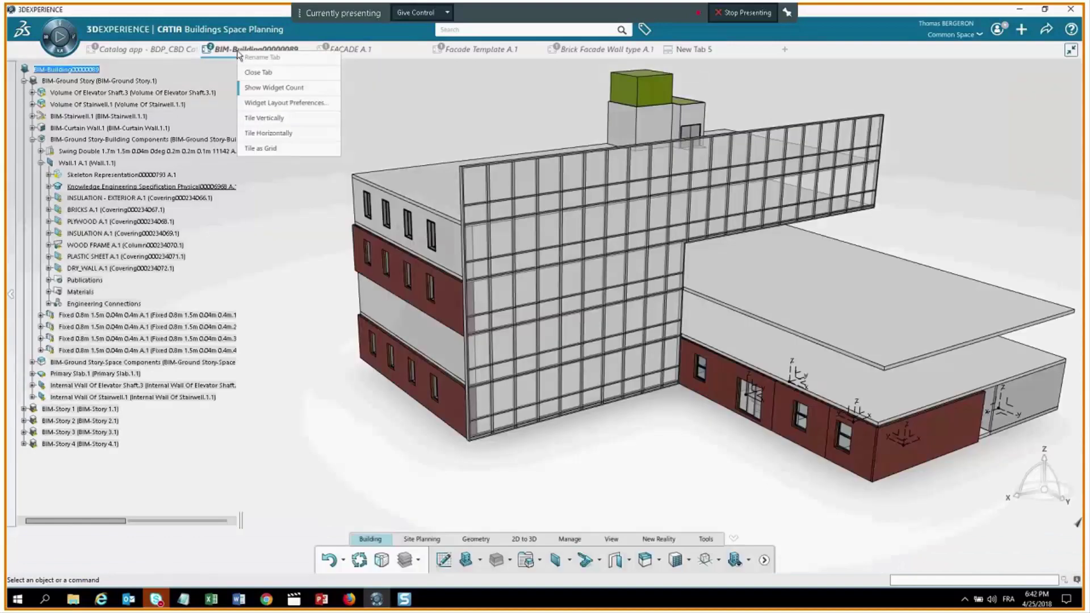
{"action": "left_click", "coordinate": [264, 119]}
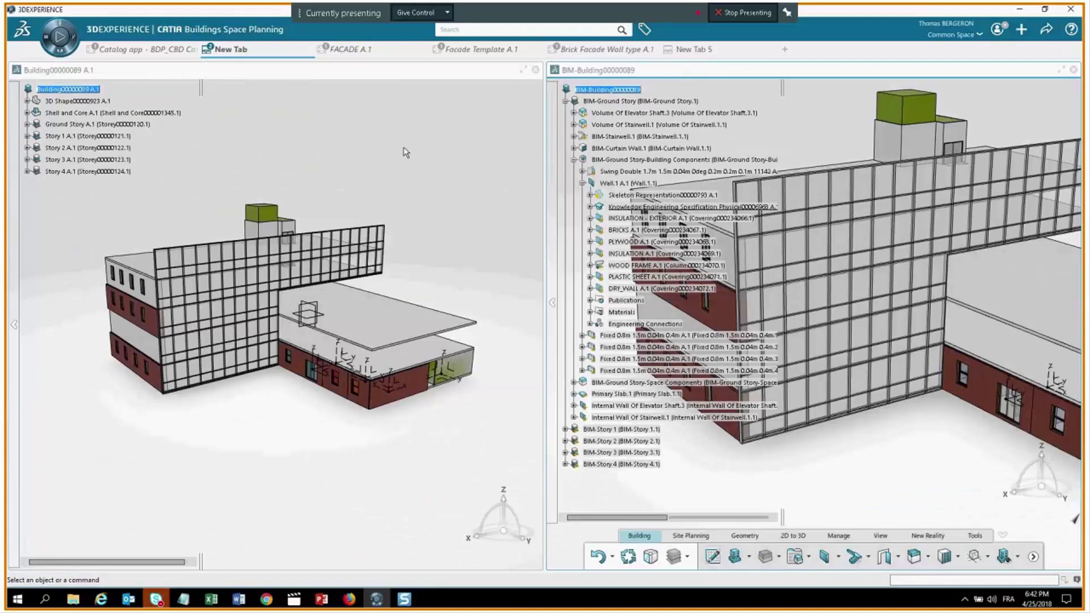
{"action": "middle_click_drag", "start_coordinate": [876, 302], "coordinate": [877, 341]}
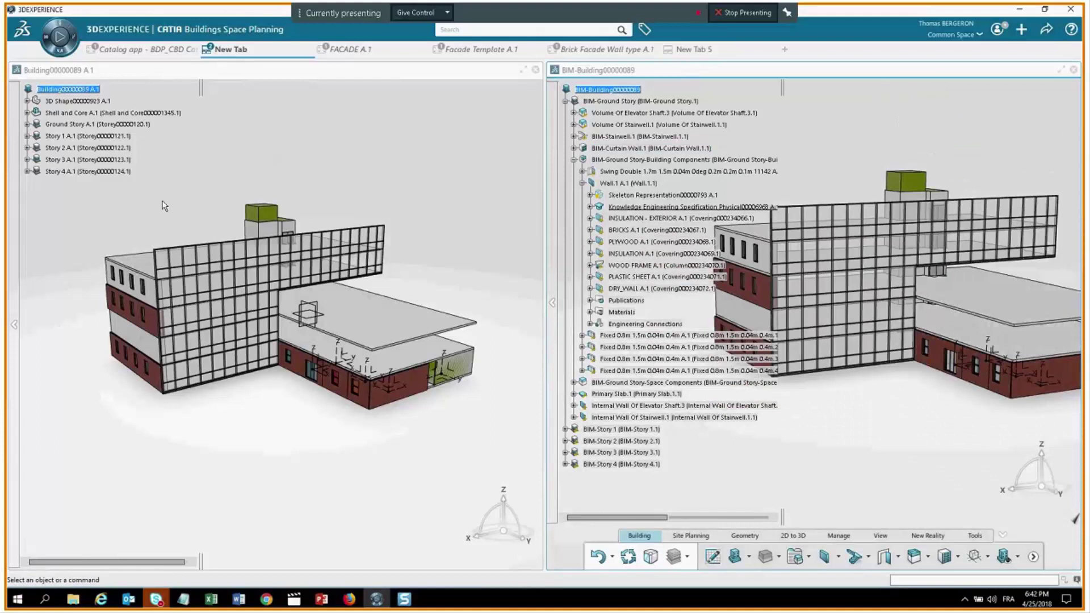
{"action": "middle_click_drag", "start_coordinate": [883, 284], "coordinate": [879, 316]}
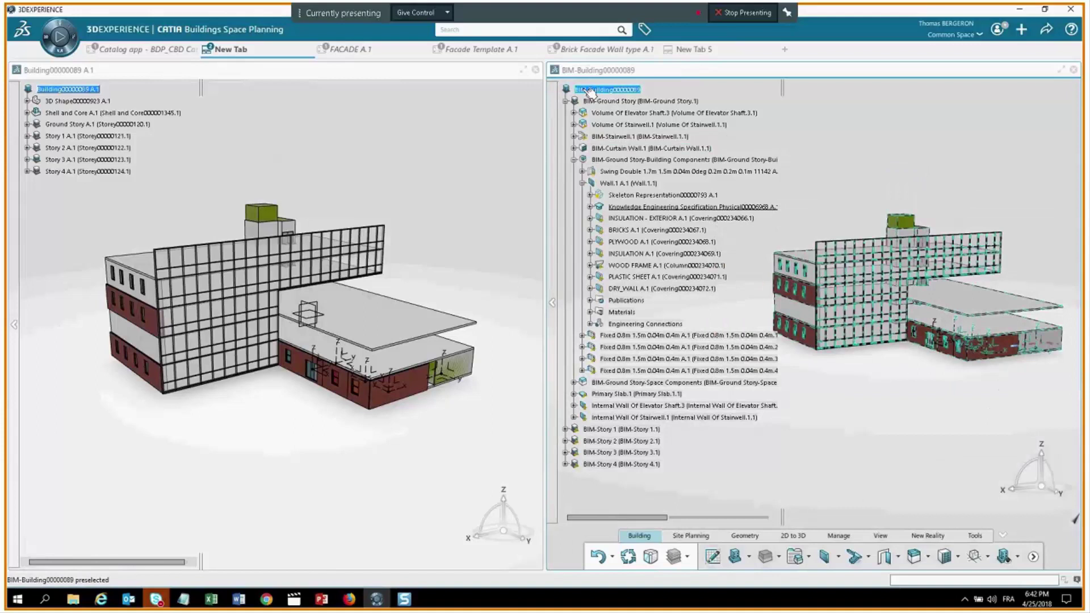
{"action": "middle_click_drag", "start_coordinate": [911, 310], "coordinate": [911, 298]}
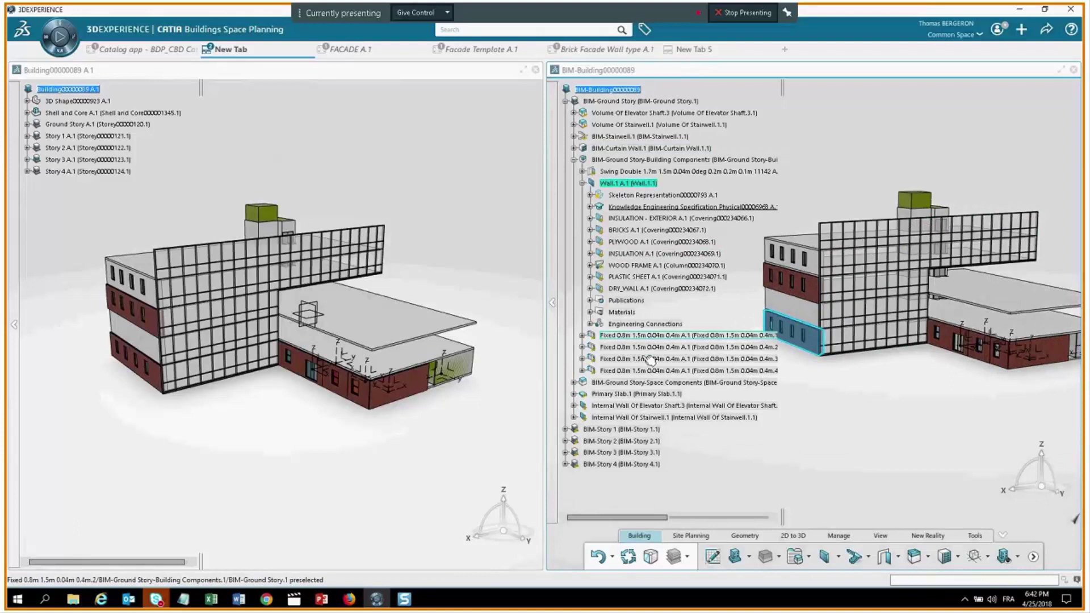
{"action": "left_click", "coordinate": [651, 382]}
{"action": "middle_click_drag", "start_coordinate": [872, 377], "coordinate": [861, 336]}
{"action": "left_click", "coordinate": [574, 160]}
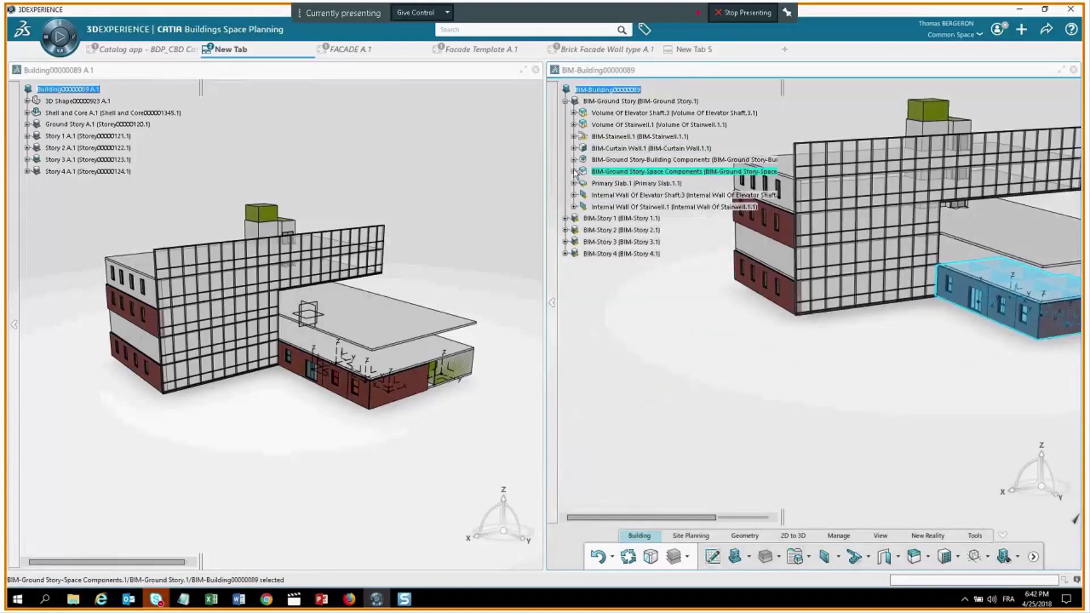
{"action": "left_click", "coordinate": [574, 172]}
{"action": "left_click", "coordinate": [582, 184]}
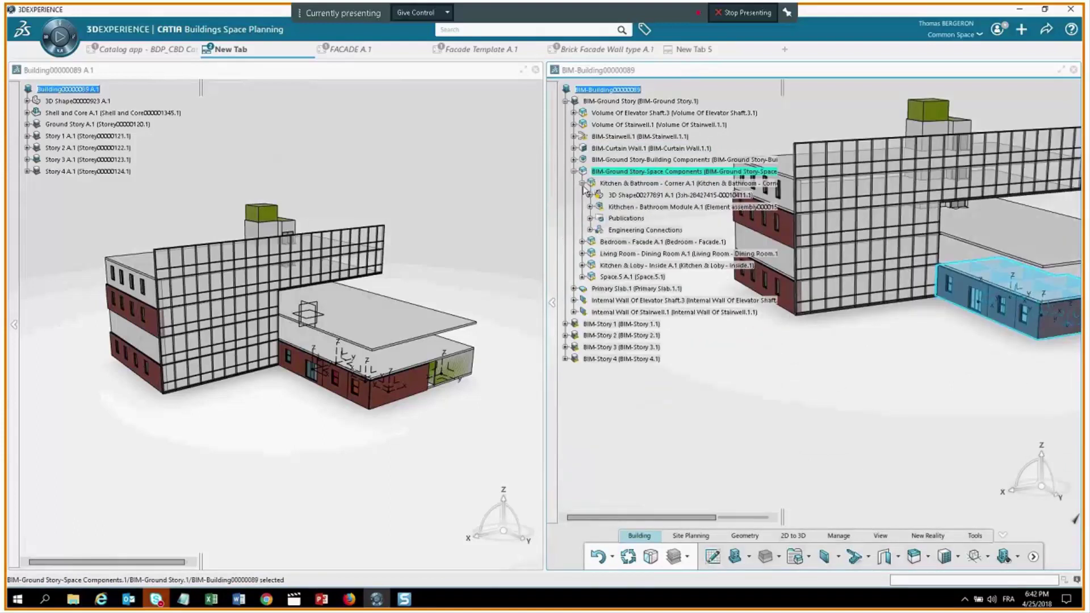
{"action": "left_click", "coordinate": [630, 242]}
{"action": "middle_click_drag", "start_coordinate": [836, 336], "coordinate": [811, 349]}
{"action": "left_click", "coordinate": [637, 324]}
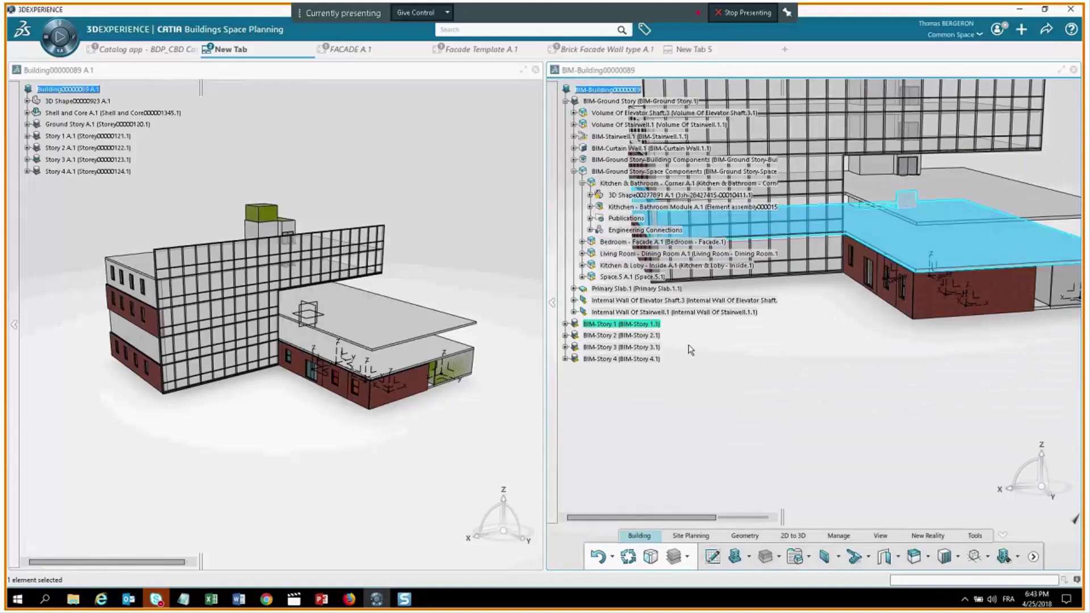
{"action": "middle_click_drag", "start_coordinate": [691, 349], "coordinate": [736, 311]}
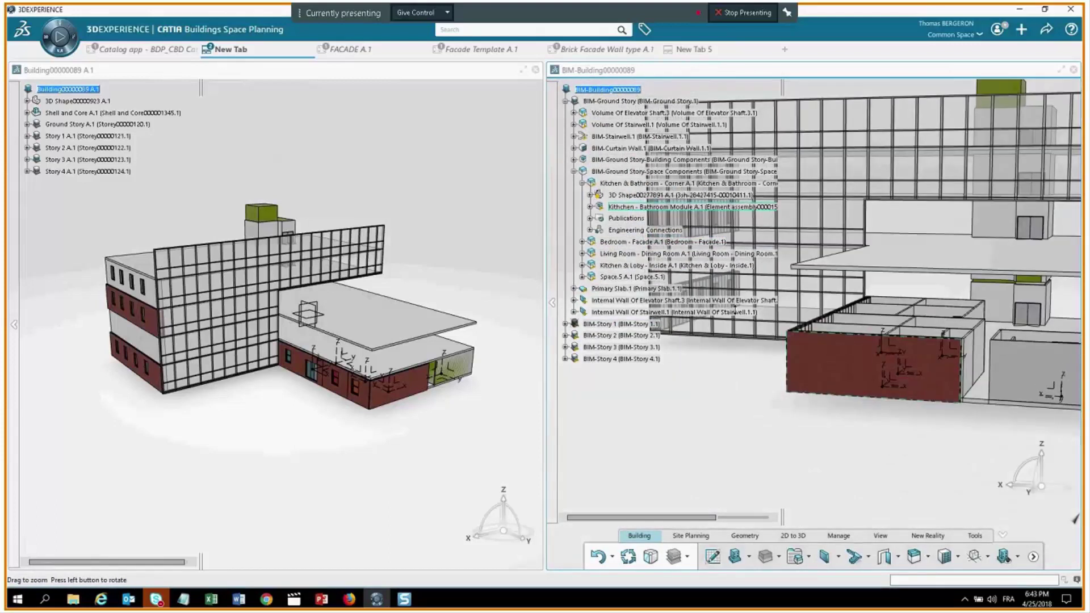
{"action": "middle_click_drag", "start_coordinate": [927, 350], "coordinate": [930, 428]}
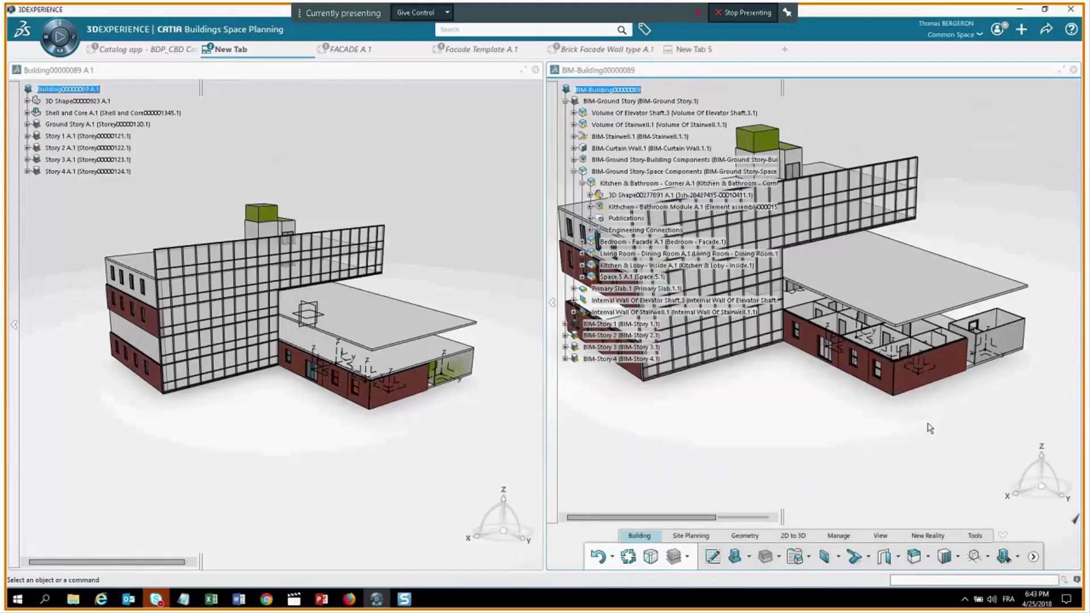
{"action": "middle_click_drag", "start_coordinate": [291, 165], "coordinate": [267, 160]}
{"action": "left_click", "coordinate": [88, 126]}
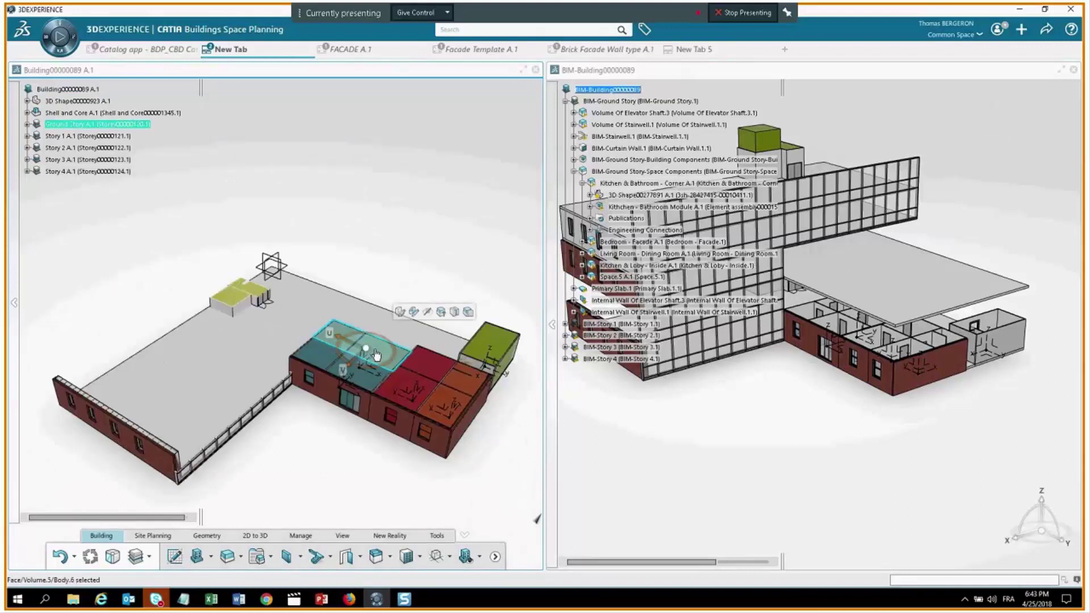
Rotate the BIM building model, then reactivate the original building view.
{"action": "left_click_drag", "start_coordinate": [374, 354], "coordinate": [384, 241]}
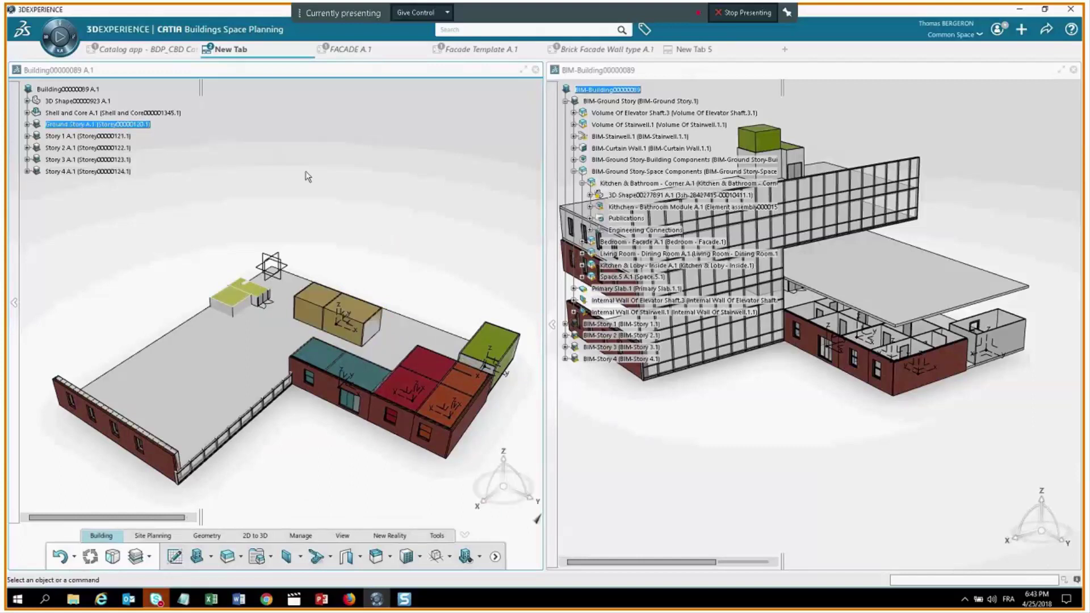
{"action": "left_click", "coordinate": [84, 89]}
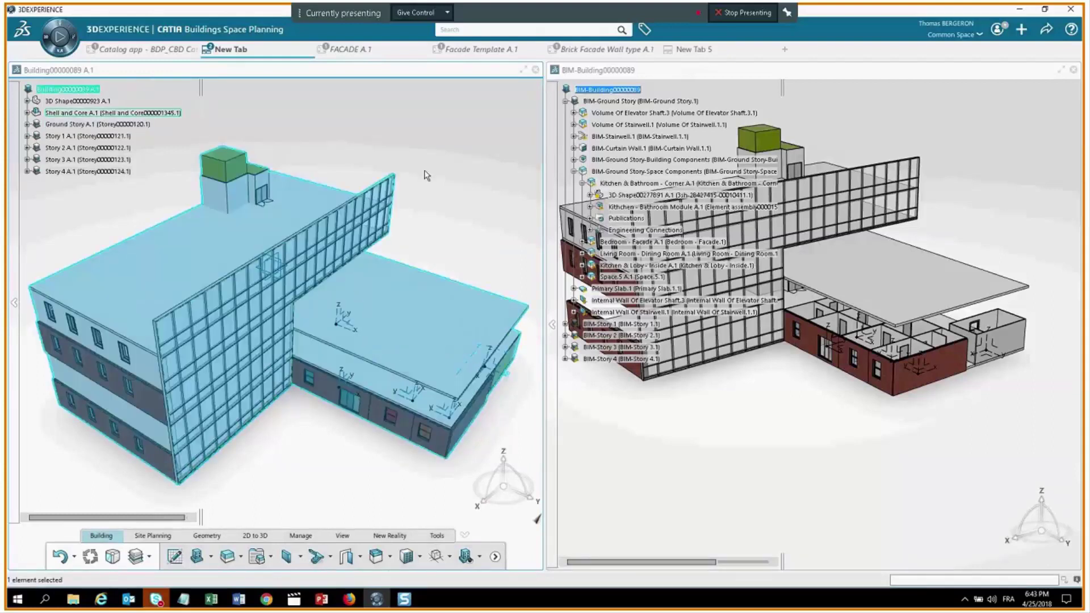
{"action": "left_click", "coordinate": [790, 489]}
{"action": "middle_click_drag", "start_coordinate": [839, 442], "coordinate": [765, 388]}
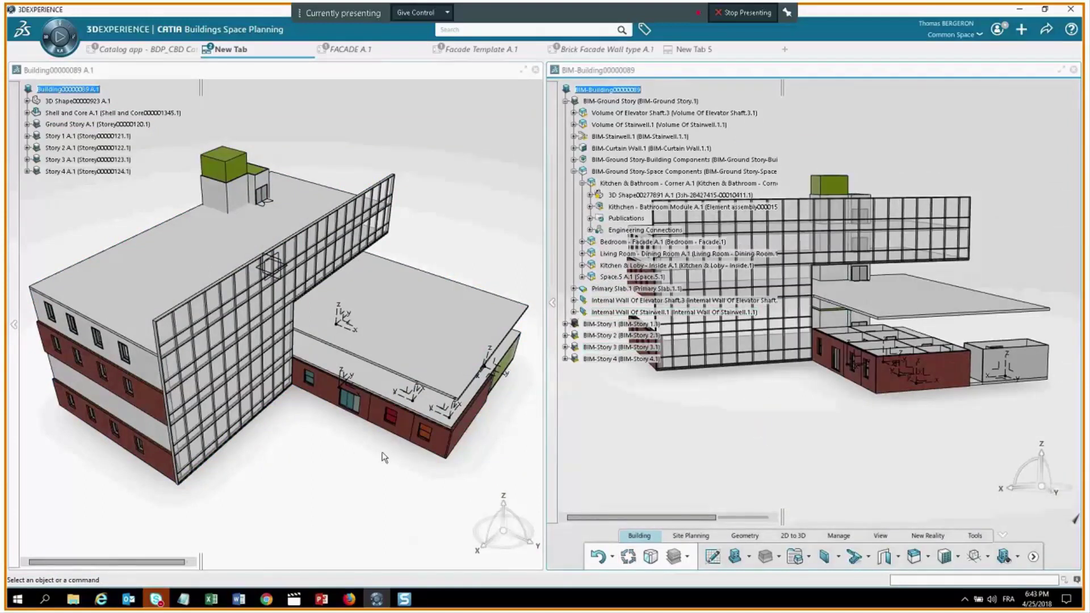
{"action": "left_click", "coordinate": [366, 484]}
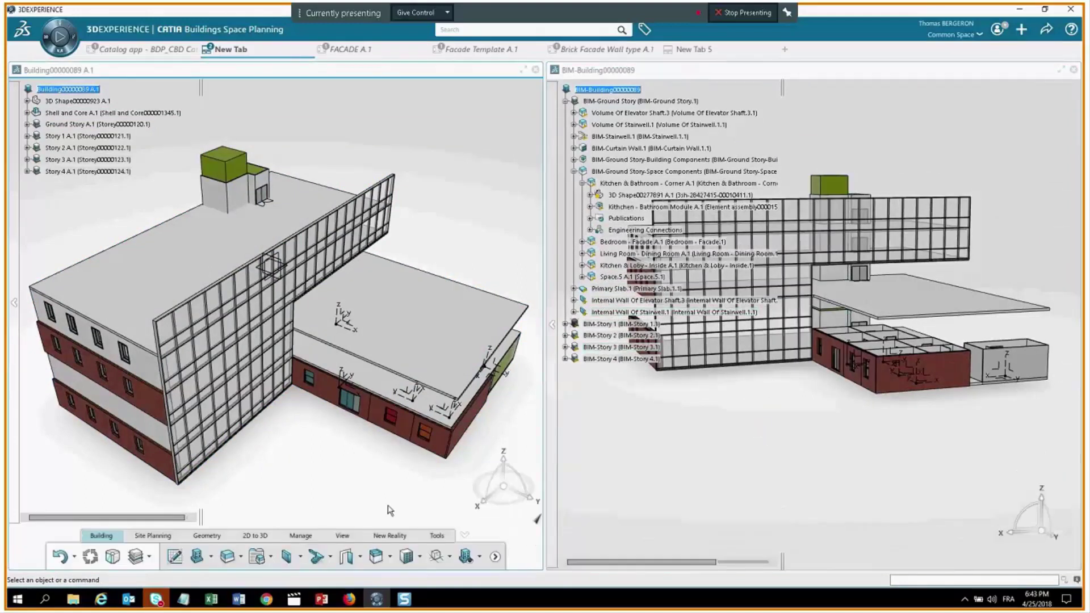
Choose Generate BIM Product Structure from the Import Dxf/Dwg flyout in the action bar.
{"action": "left_click", "coordinate": [495, 557]}
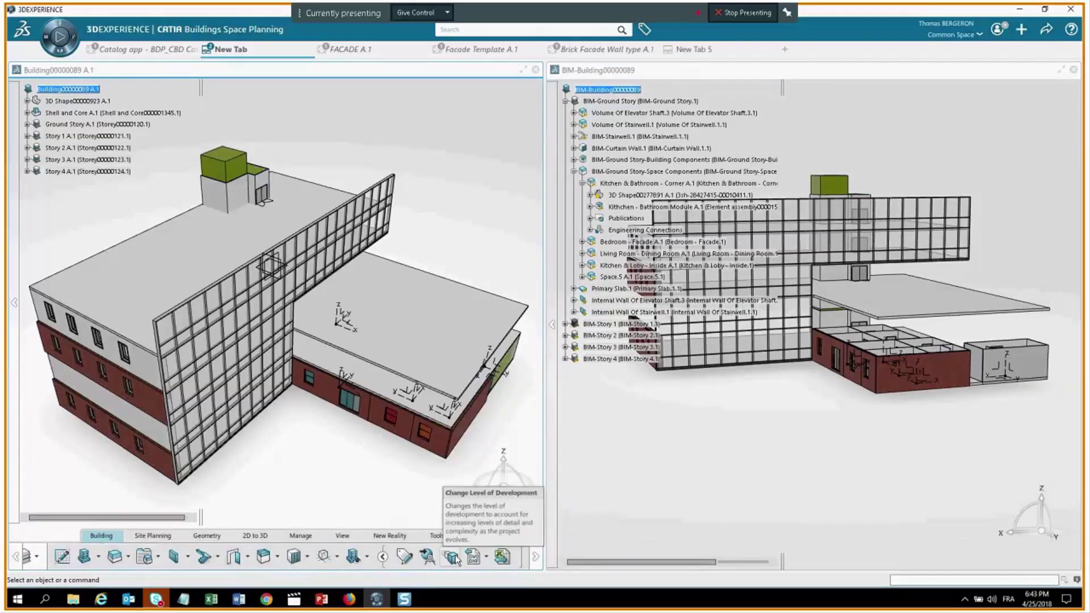
{"action": "left_click", "coordinate": [488, 558]}
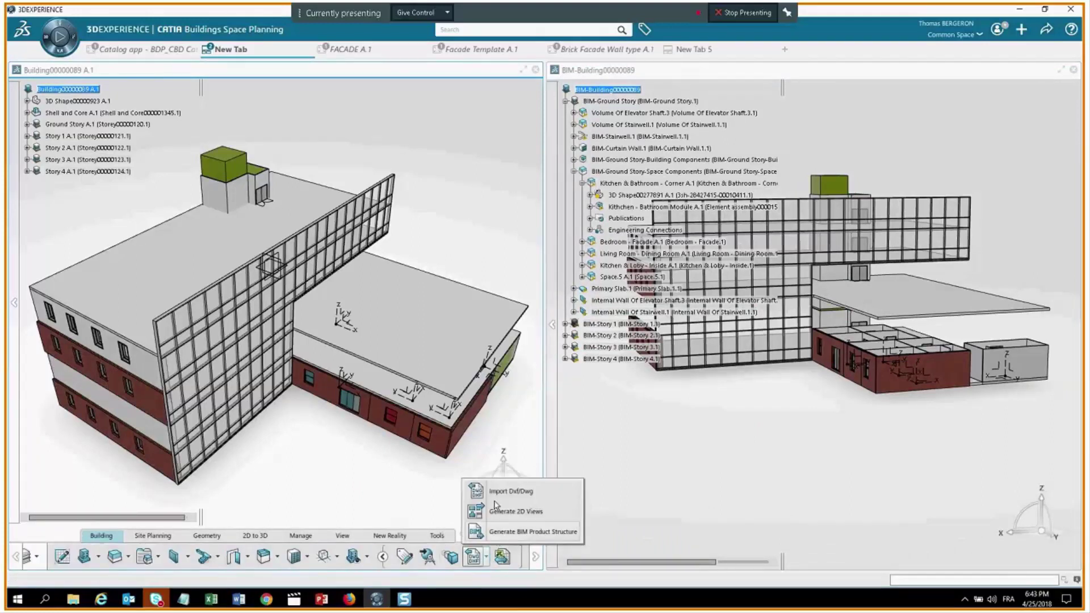
{"action": "left_click", "coordinate": [500, 529]}
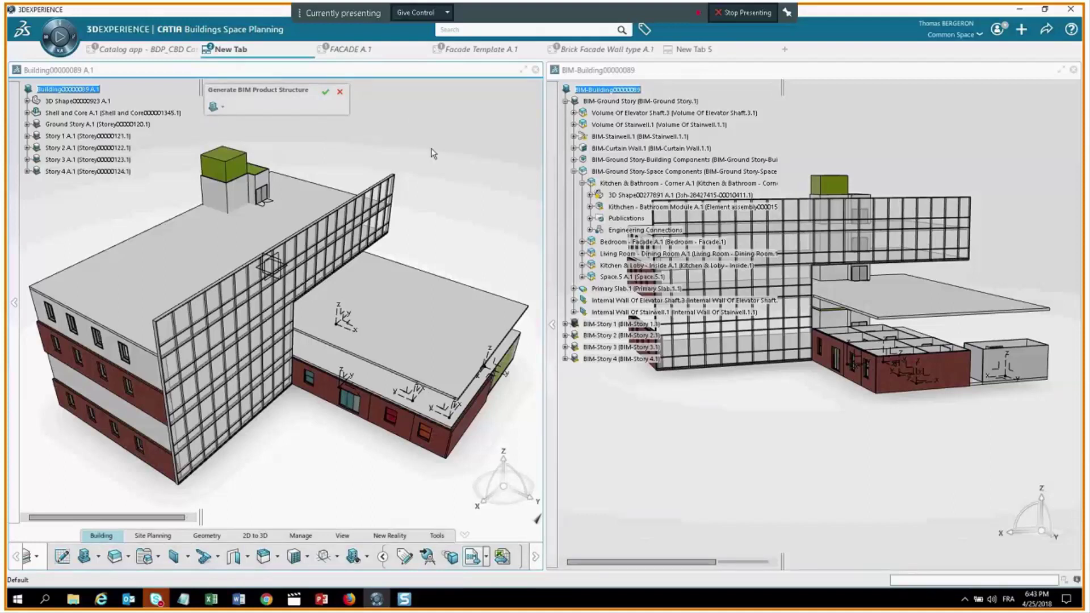
Confirm the BIM product structure generation and hide BIM-Story 1 to expose ground-floor rooms.
{"action": "left_click", "coordinate": [326, 98]}
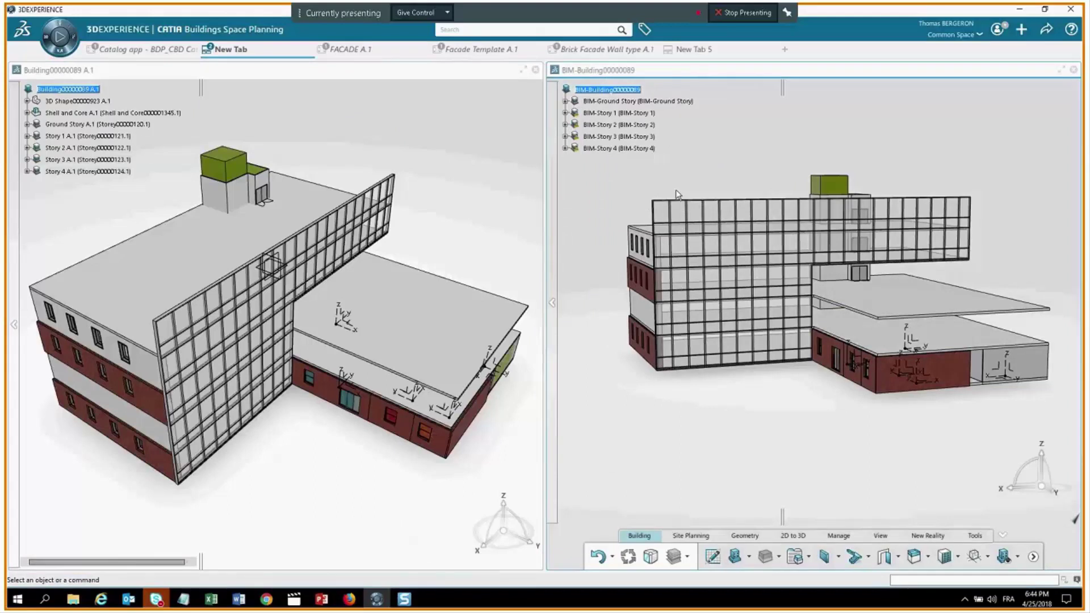
{"action": "middle_click_drag", "start_coordinate": [907, 328], "coordinate": [678, 309]}
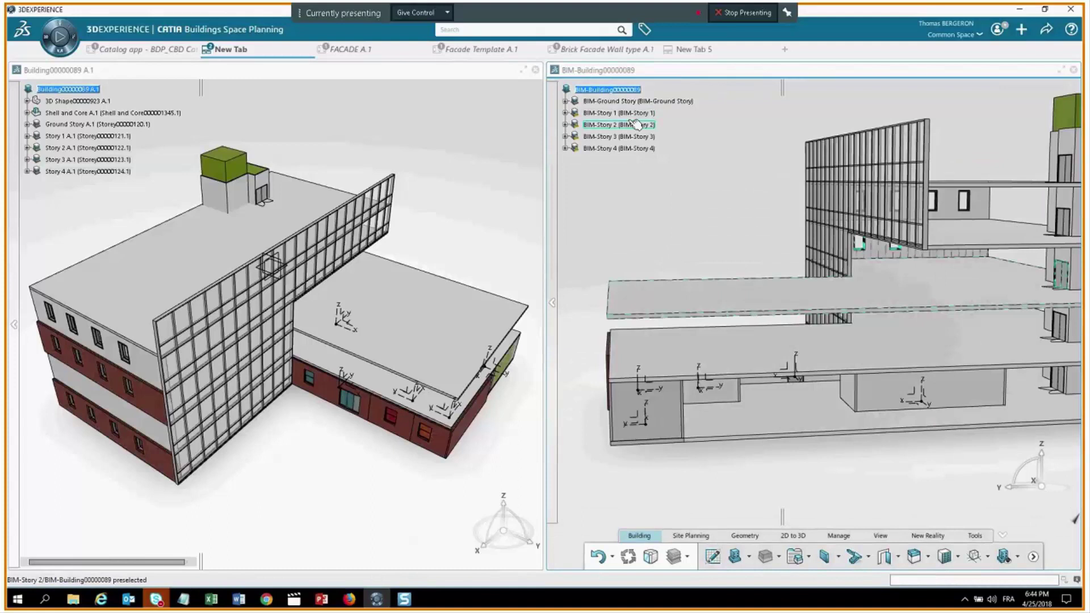
{"action": "left_click", "coordinate": [635, 115]}
{"action": "key", "text": "space"}
{"action": "middle_click_drag", "start_coordinate": [867, 355], "coordinate": [959, 398]}
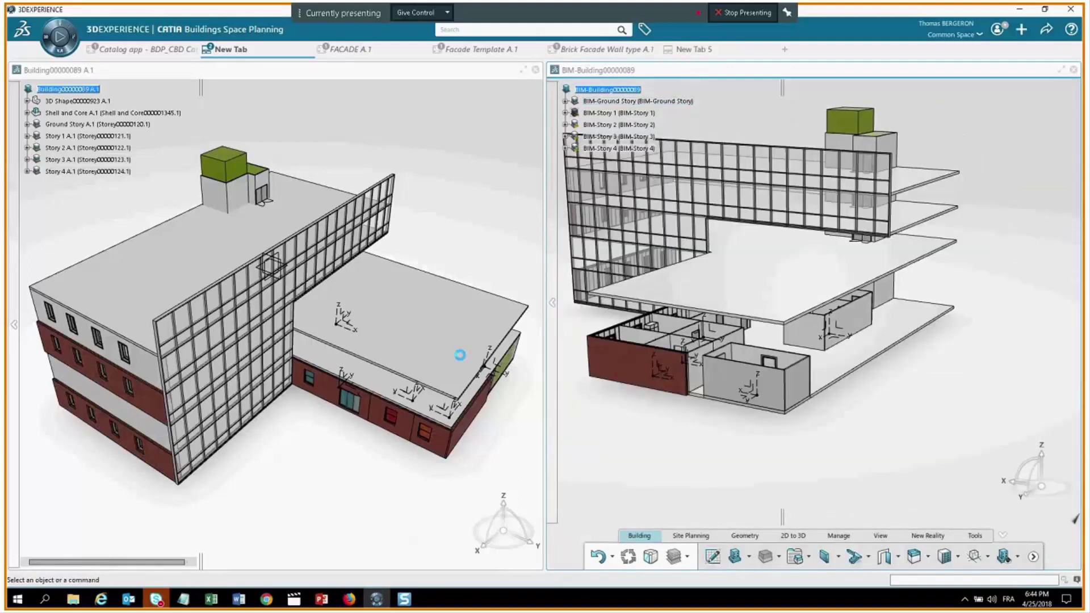
Compare both models and expand BIM-Story 4 to list its components and Primary Slab.1.
{"action": "middle_click_drag", "start_coordinate": [460, 355], "coordinate": [336, 273]}
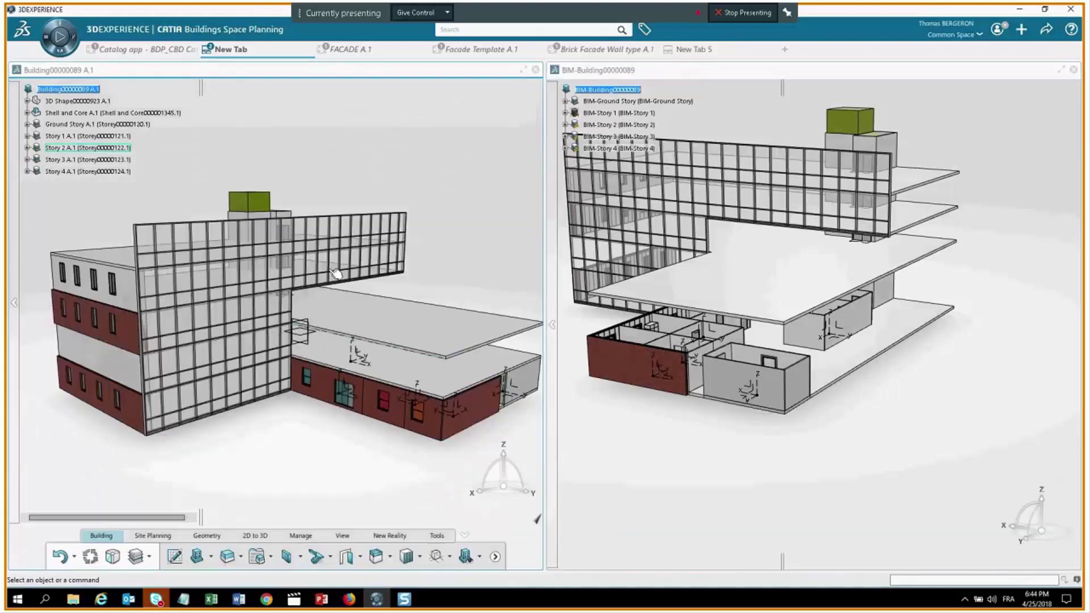
{"action": "middle_click_drag", "start_coordinate": [854, 379], "coordinate": [812, 249]}
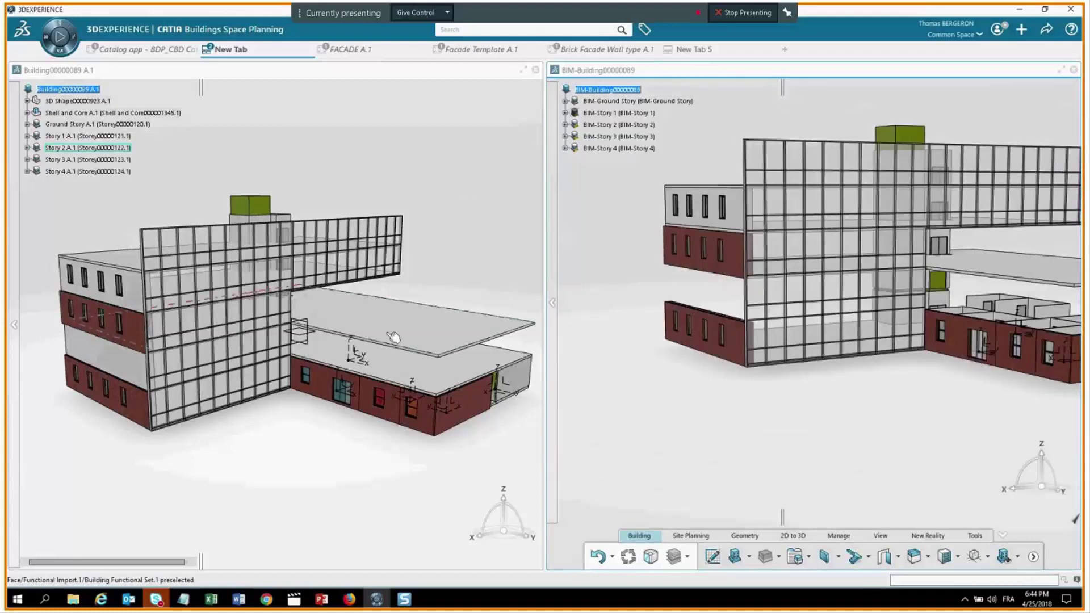
{"action": "middle_click_drag", "start_coordinate": [850, 369], "coordinate": [794, 283]}
{"action": "left_click", "coordinate": [644, 113]}
{"action": "left_click", "coordinate": [564, 148]}
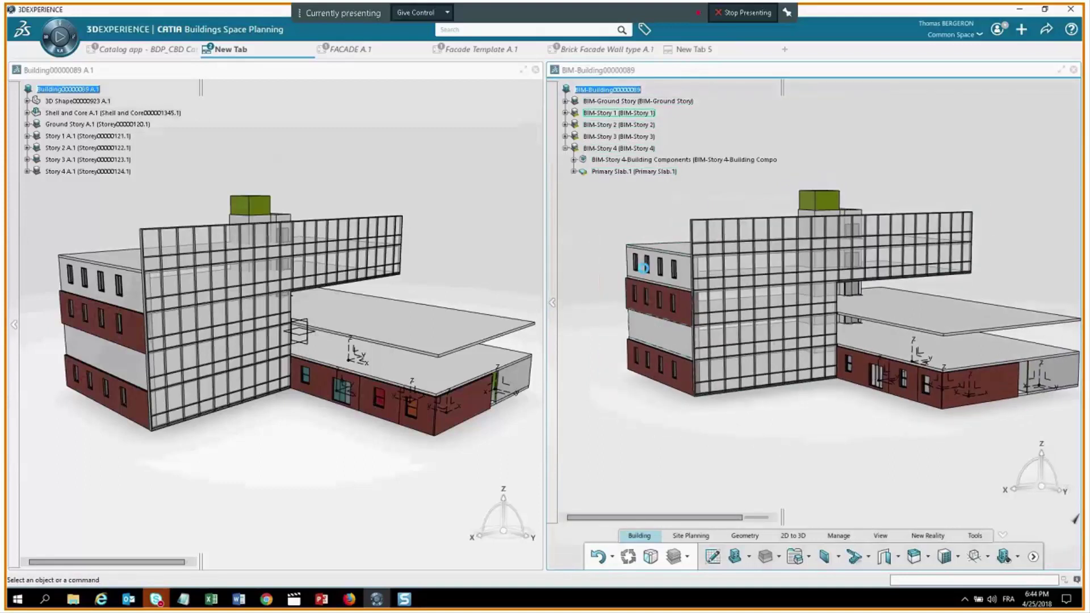
Expand BIM-Story 1 and zoom in on its Wall.1.
{"action": "left_click", "coordinate": [632, 112]}
{"action": "left_click", "coordinate": [565, 112]}
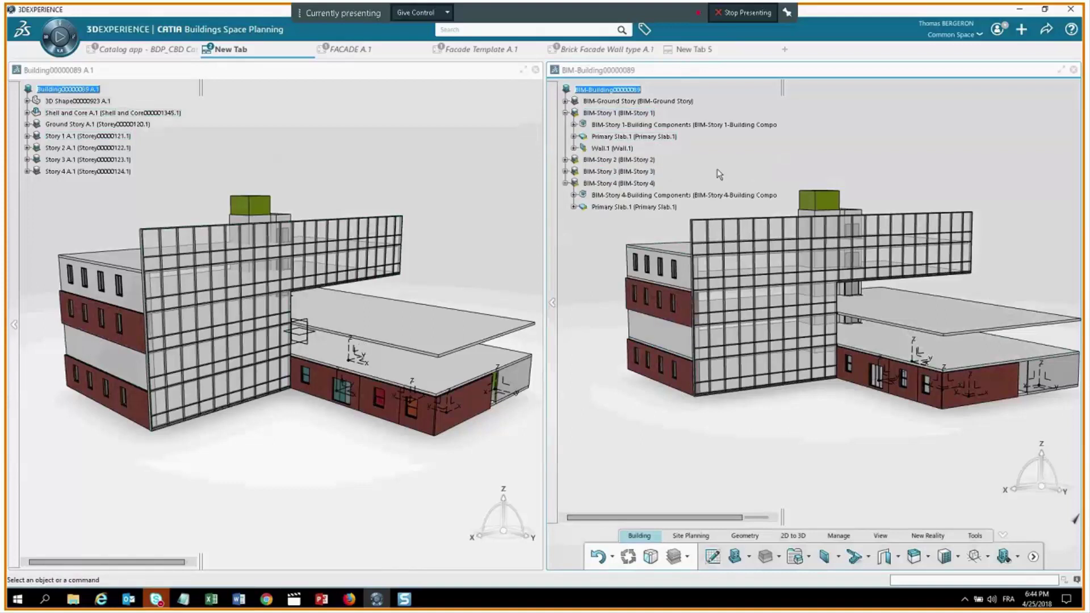
{"action": "middle_click_drag", "start_coordinate": [717, 170], "coordinate": [778, 154]}
{"action": "left_click", "coordinate": [617, 150]}
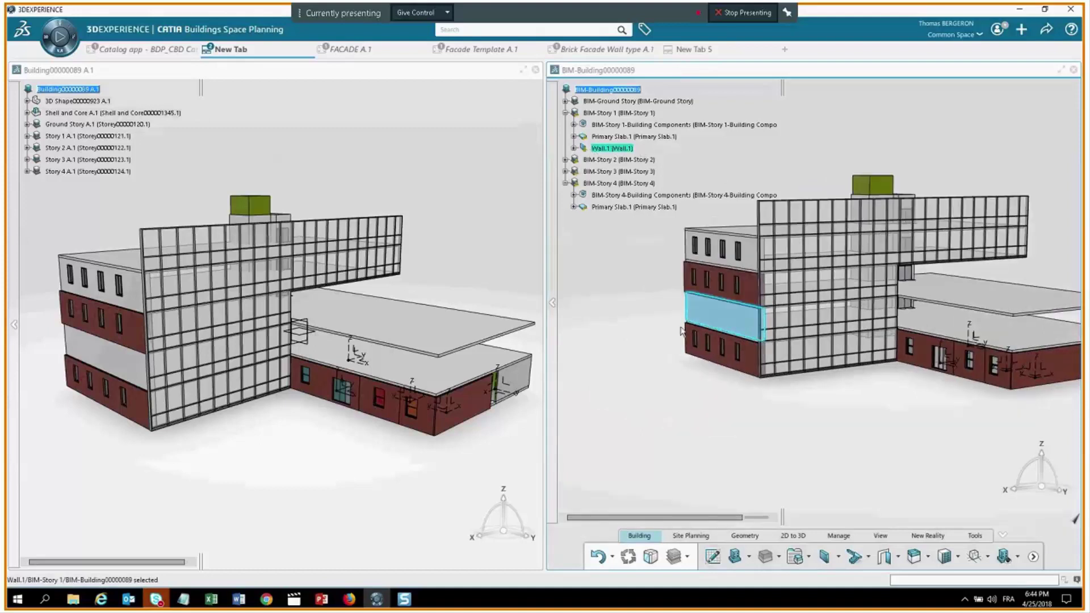
{"action": "middle_click", "coordinate": [719, 321]}
{"action": "middle_click_drag", "start_coordinate": [744, 391], "coordinate": [753, 369]}
{"action": "middle_click_drag", "start_coordinate": [746, 364], "coordinate": [702, 298]}
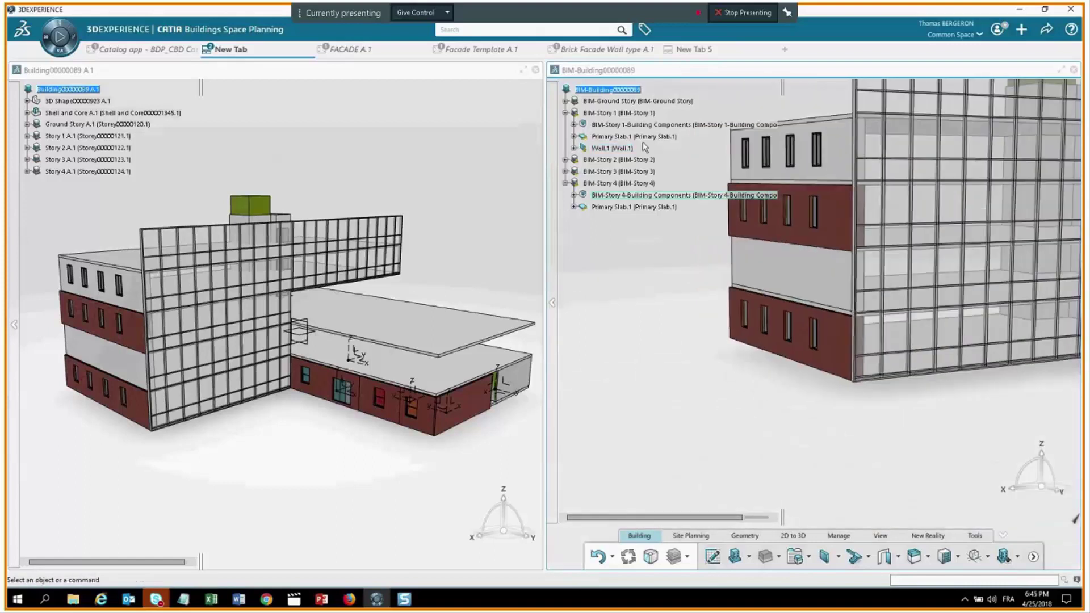
Expand BIM-Ground Story and zoom out to view the whole BIM building.
{"action": "left_click", "coordinate": [614, 102]}
{"action": "left_click", "coordinate": [565, 101]}
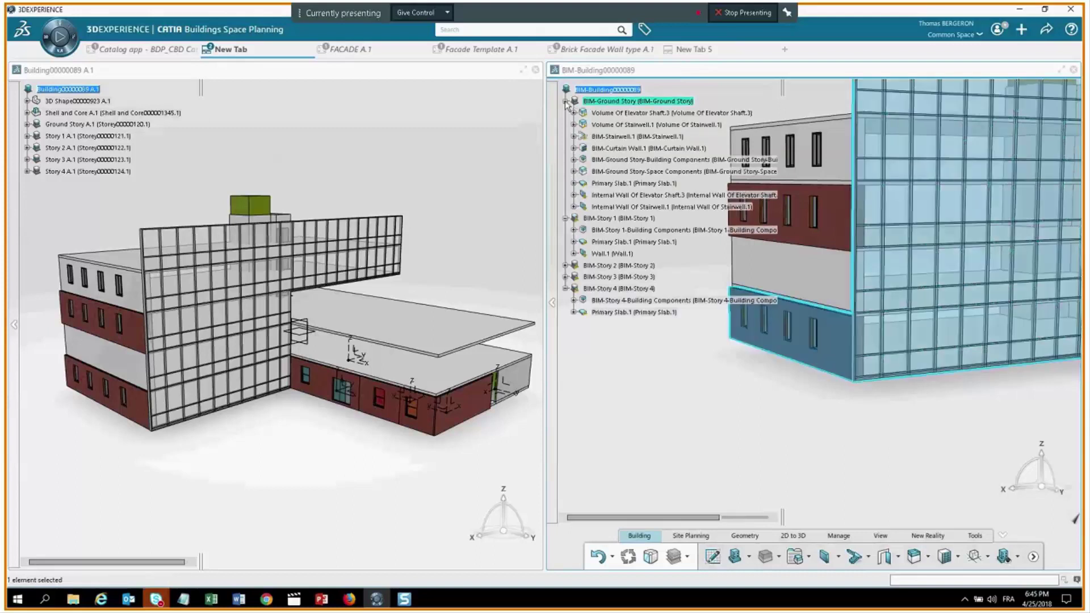
{"action": "left_click", "coordinate": [801, 387]}
{"action": "middle_click_drag", "start_coordinate": [800, 387], "coordinate": [861, 333]}
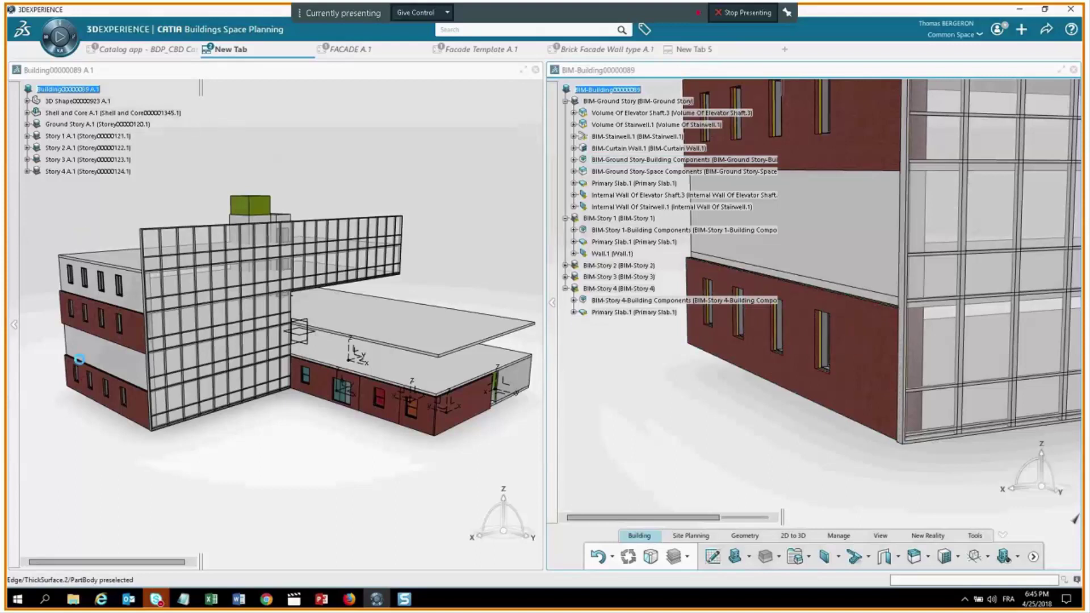
{"action": "left_click", "coordinate": [80, 359]}
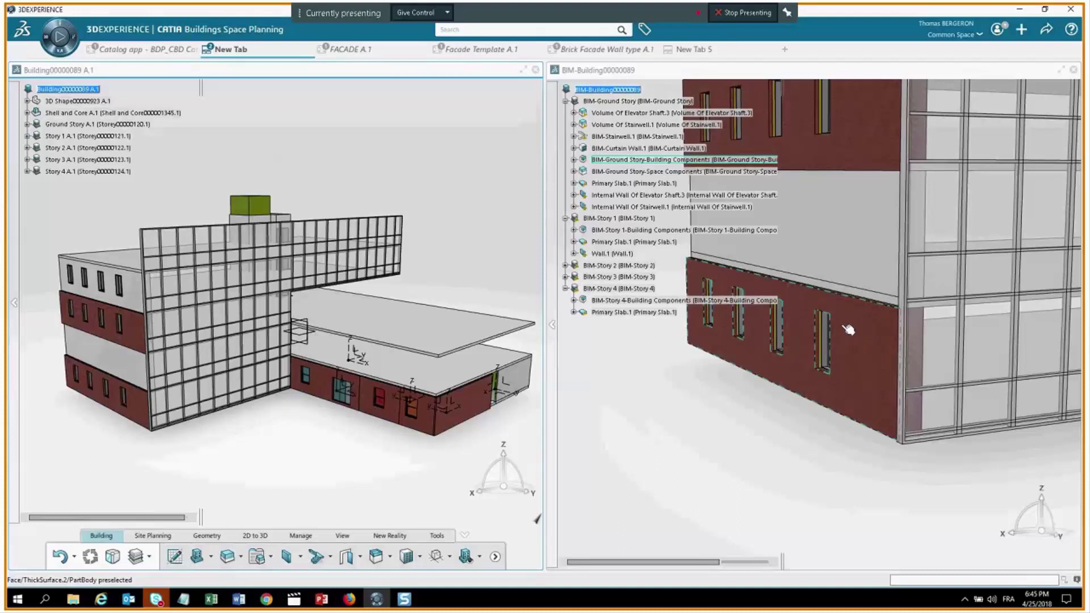
{"action": "scroll", "coordinate": [819, 348], "scroll_direction": "down", "scroll_amount": 5}
{"action": "middle_click_drag", "start_coordinate": [819, 348], "coordinate": [904, 436]}
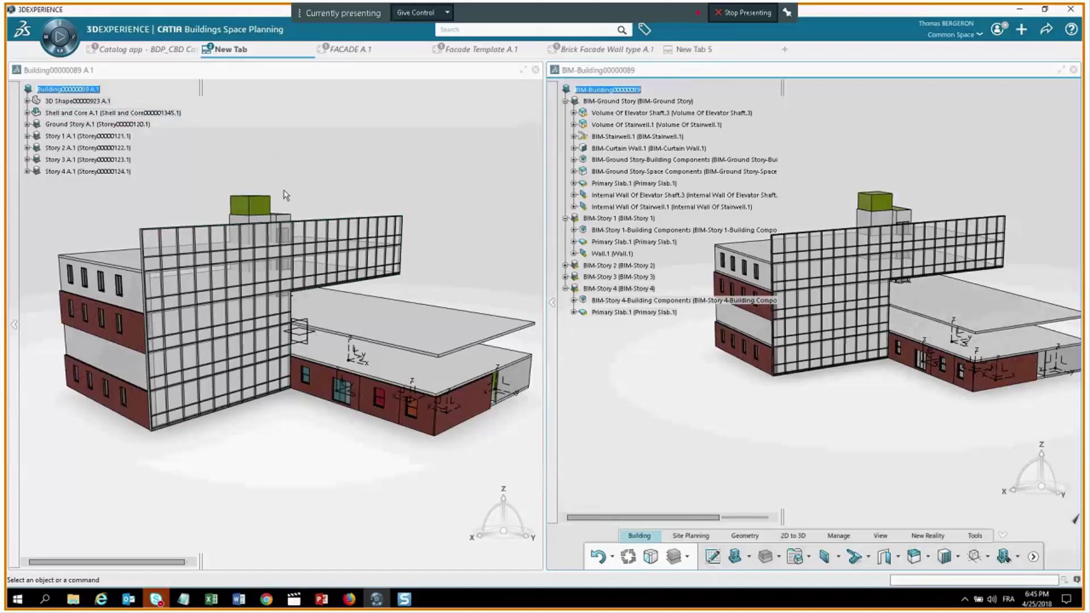
Maximise the Building00000089 A.1 window to fill the workspace and orbit the building.
{"action": "middle_click", "coordinate": [325, 155]}
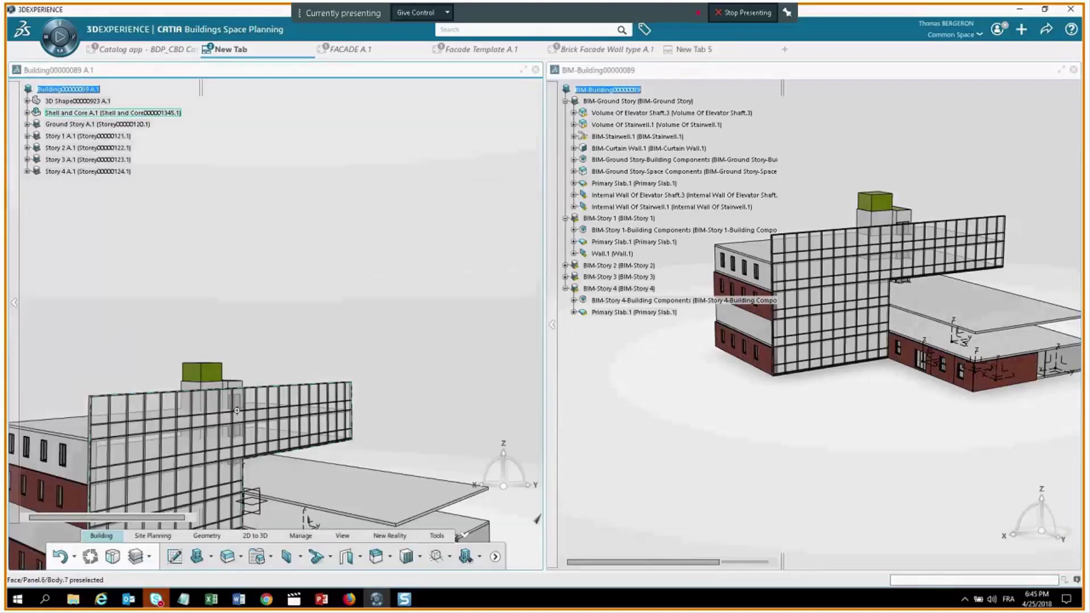
{"action": "middle_click_drag", "start_coordinate": [237, 410], "coordinate": [369, 266]}
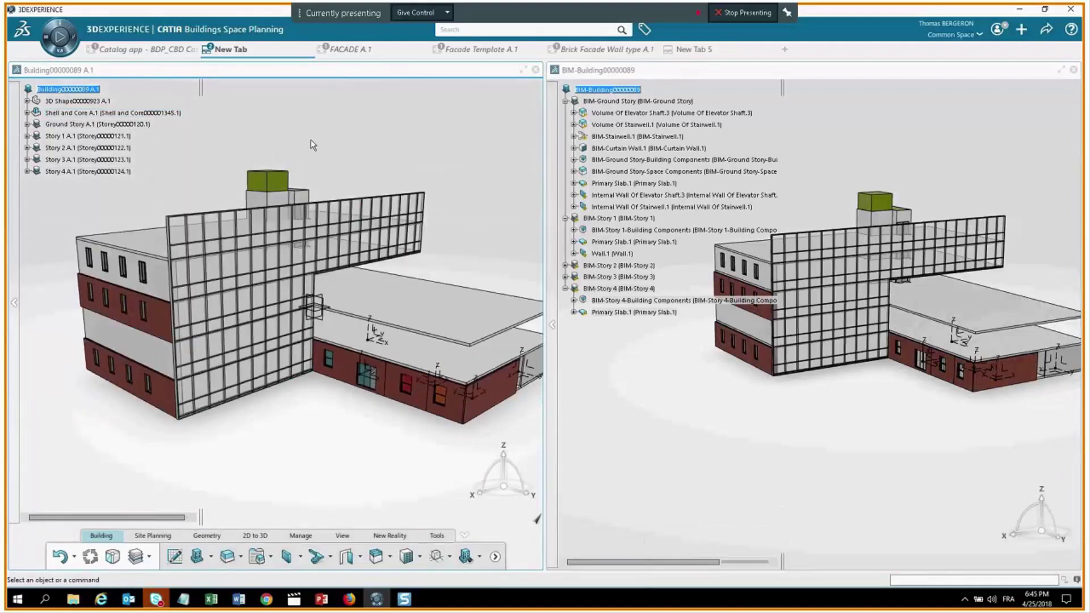
{"action": "left_click", "coordinate": [523, 70]}
{"action": "middle_click_drag", "start_coordinate": [592, 284], "coordinate": [446, 83]}
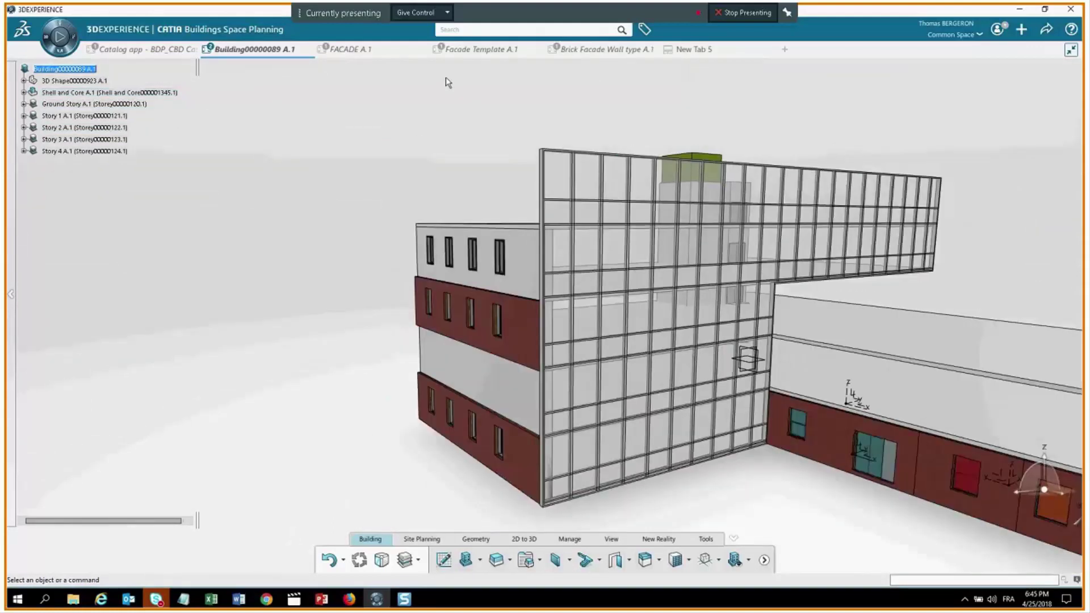
{"action": "middle_click_drag", "start_coordinate": [465, 318], "coordinate": [562, 345]}
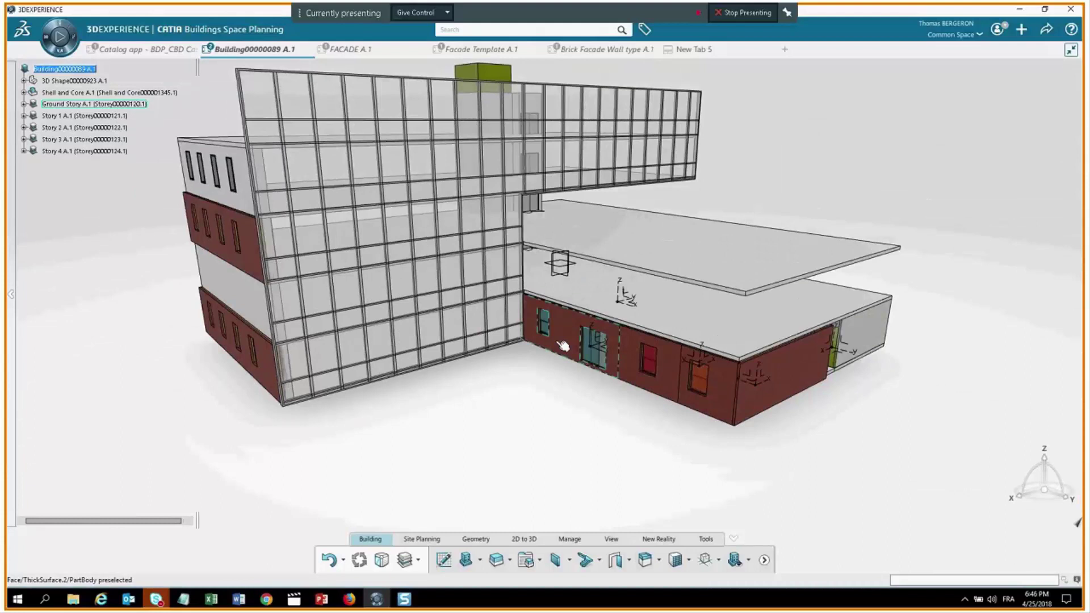
{"action": "middle_click_drag", "start_coordinate": [480, 293], "coordinate": [479, 326]}
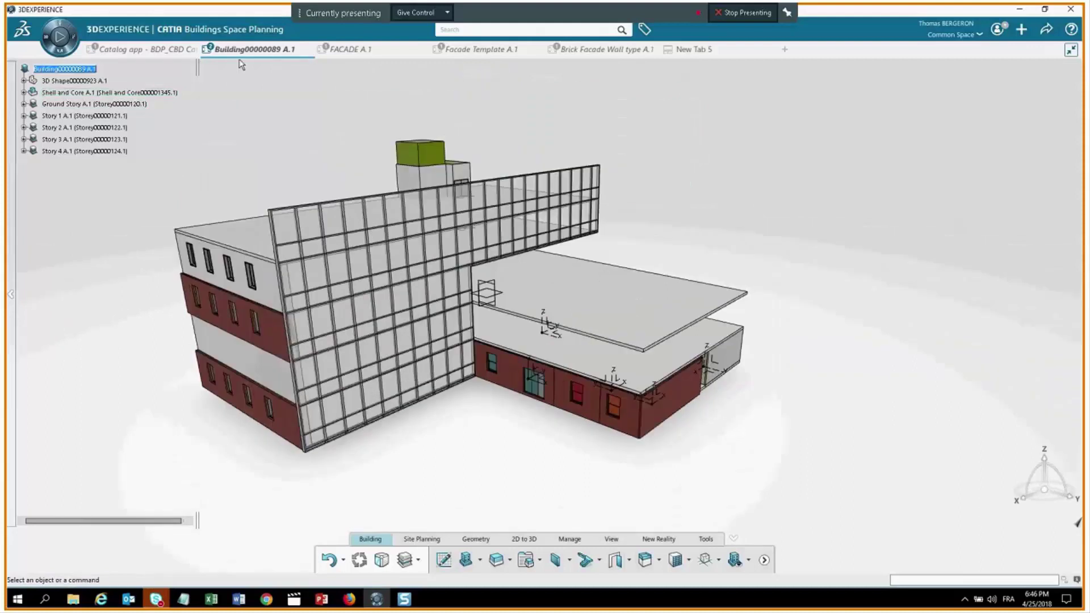
{"action": "right_click", "coordinate": [241, 51]}
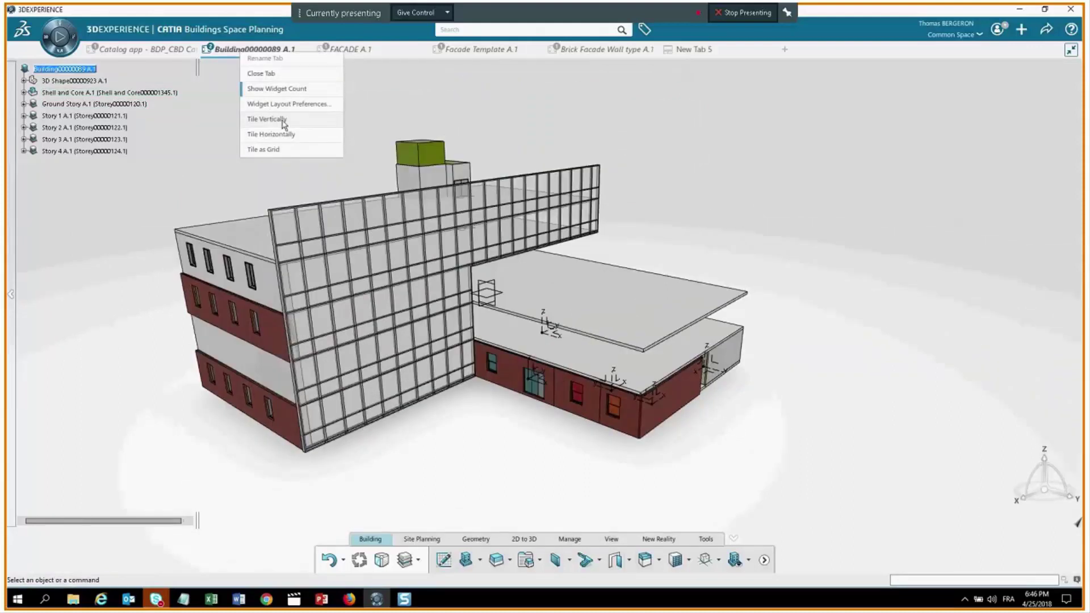
Tile the Building and BIM-Building models vertically side by side.
{"action": "left_click", "coordinate": [284, 119]}
{"action": "middle_click_drag", "start_coordinate": [442, 234], "coordinate": [454, 188]}
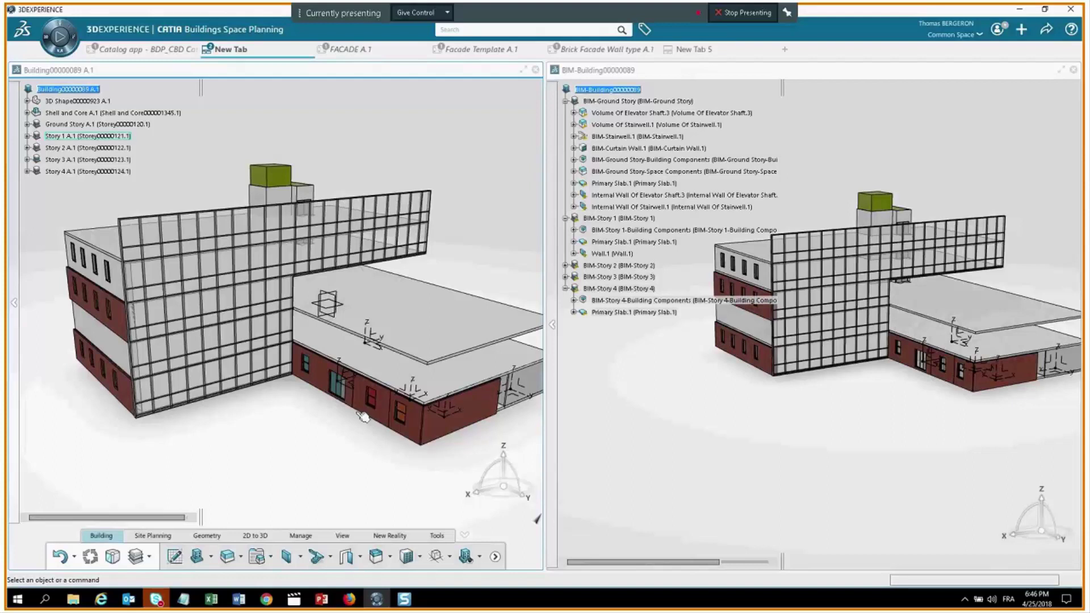
{"action": "middle_click", "coordinate": [433, 413]}
Zoom and orbit the left view onto the corner where the grey wall meets the brick facades.
{"action": "middle_click_drag", "start_coordinate": [433, 414], "coordinate": [400, 278]}
{"action": "middle_click", "coordinate": [368, 384]}
{"action": "middle_click_drag", "start_coordinate": [368, 385], "coordinate": [365, 443]}
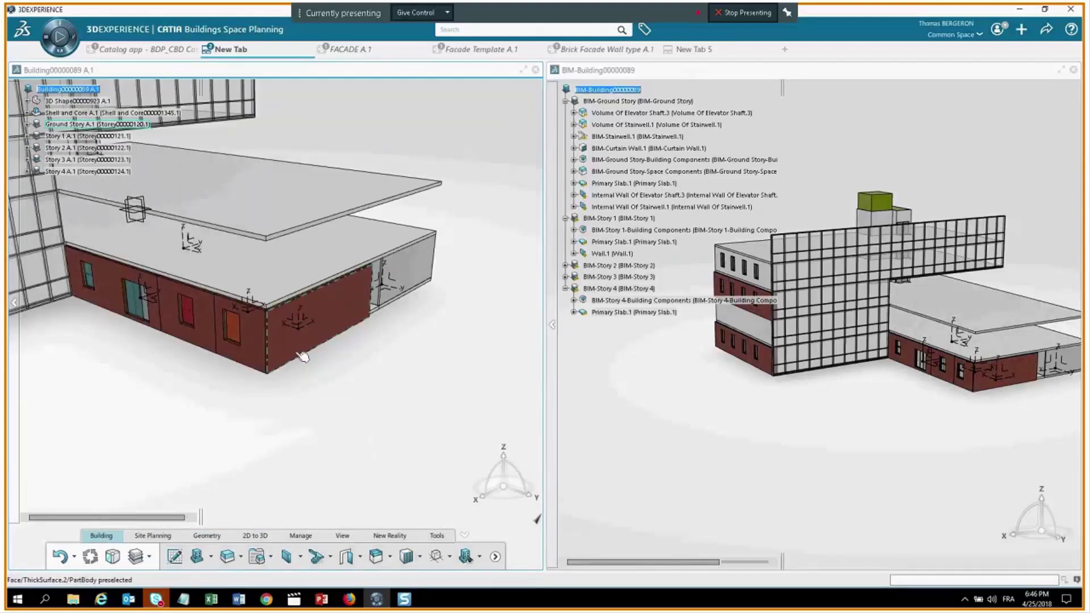
{"action": "middle_click_drag", "start_coordinate": [318, 419], "coordinate": [321, 418]}
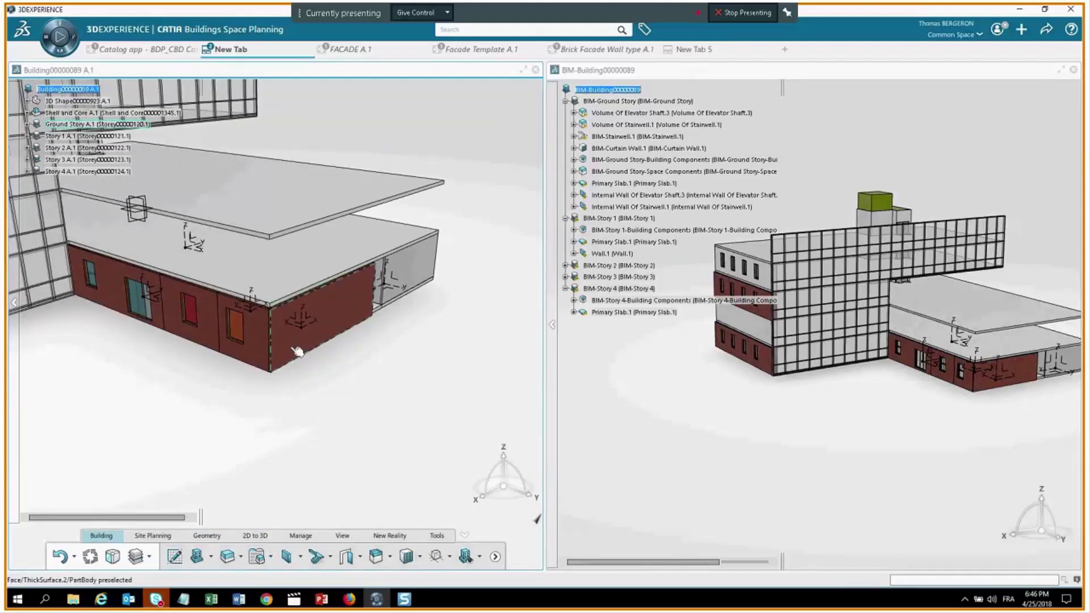
{"action": "middle_click_drag", "start_coordinate": [293, 348], "coordinate": [308, 239]}
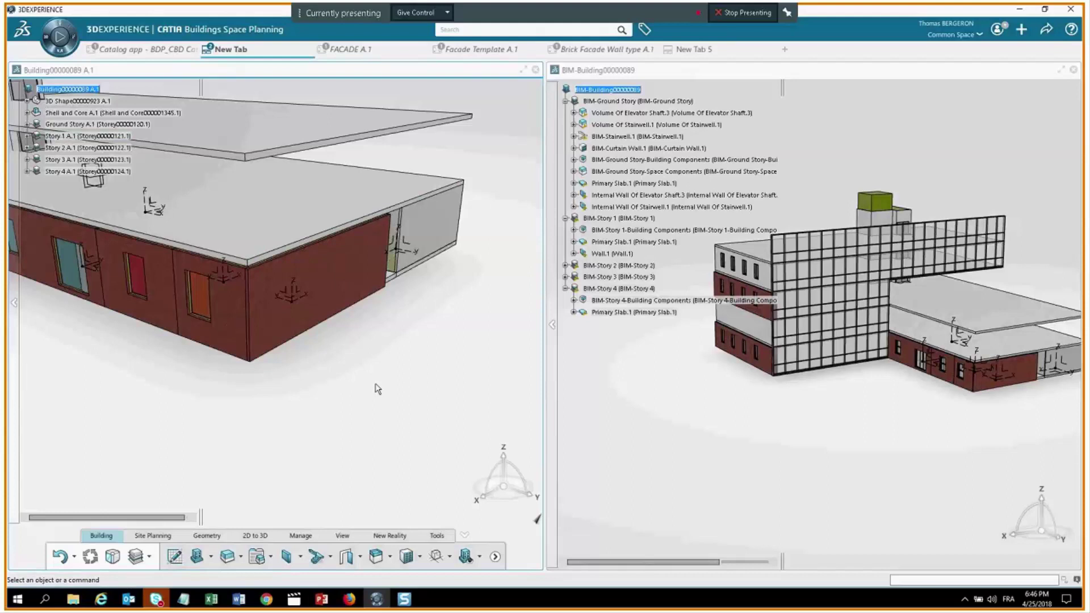
{"action": "middle_click_drag", "start_coordinate": [330, 382], "coordinate": [466, 434]}
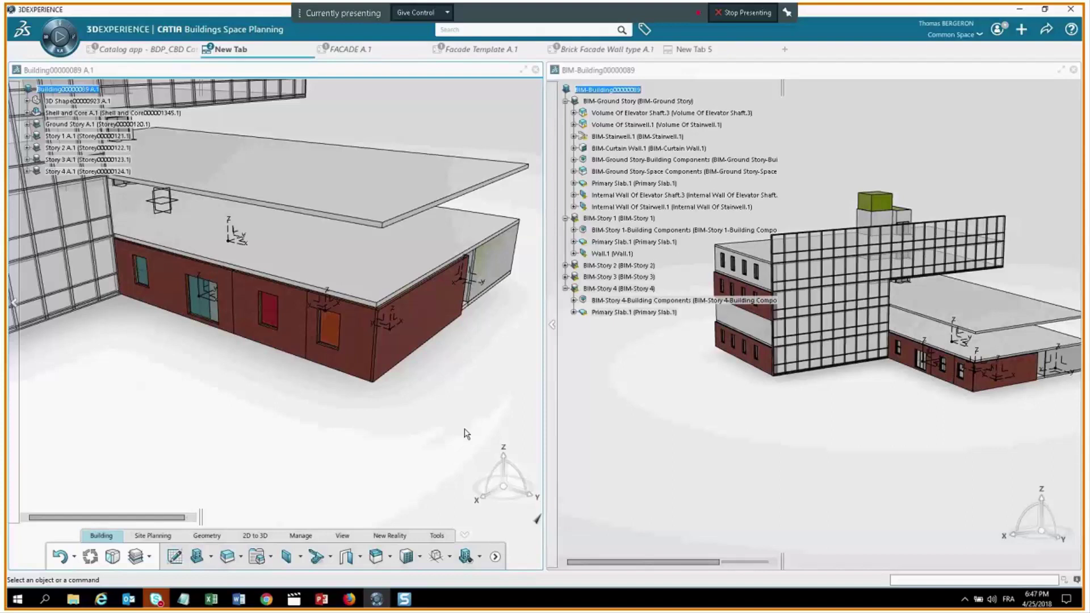
{"action": "middle_click_drag", "start_coordinate": [268, 375], "coordinate": [403, 266], "text": "ctrl"}
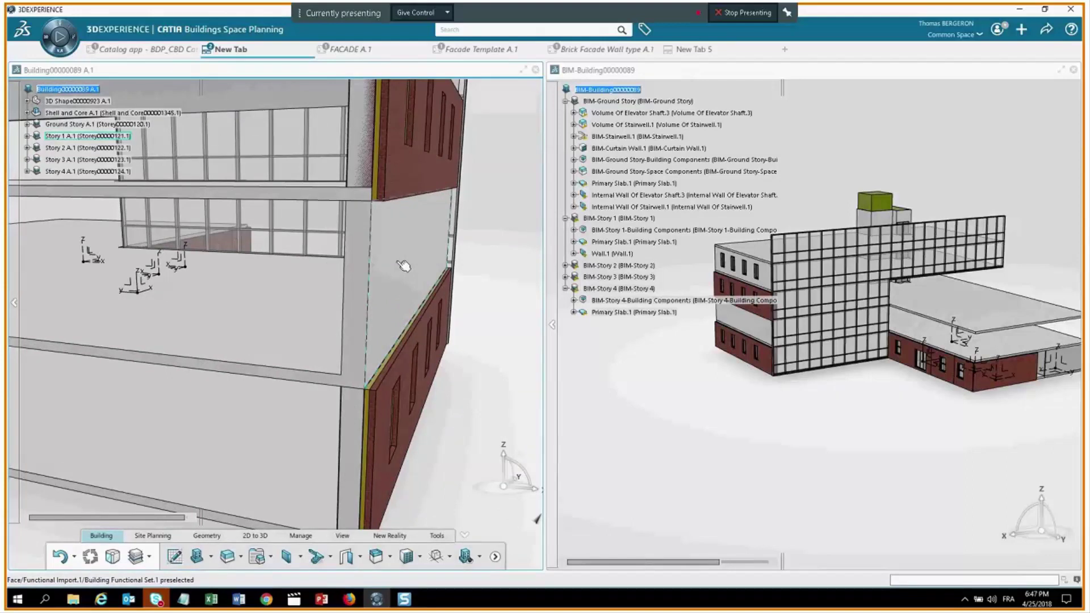
{"action": "middle_click", "coordinate": [384, 222]}
{"action": "middle_click_drag", "start_coordinate": [363, 326], "coordinate": [428, 244]}
{"action": "middle_click_drag", "start_coordinate": [347, 186], "coordinate": [478, 265]}
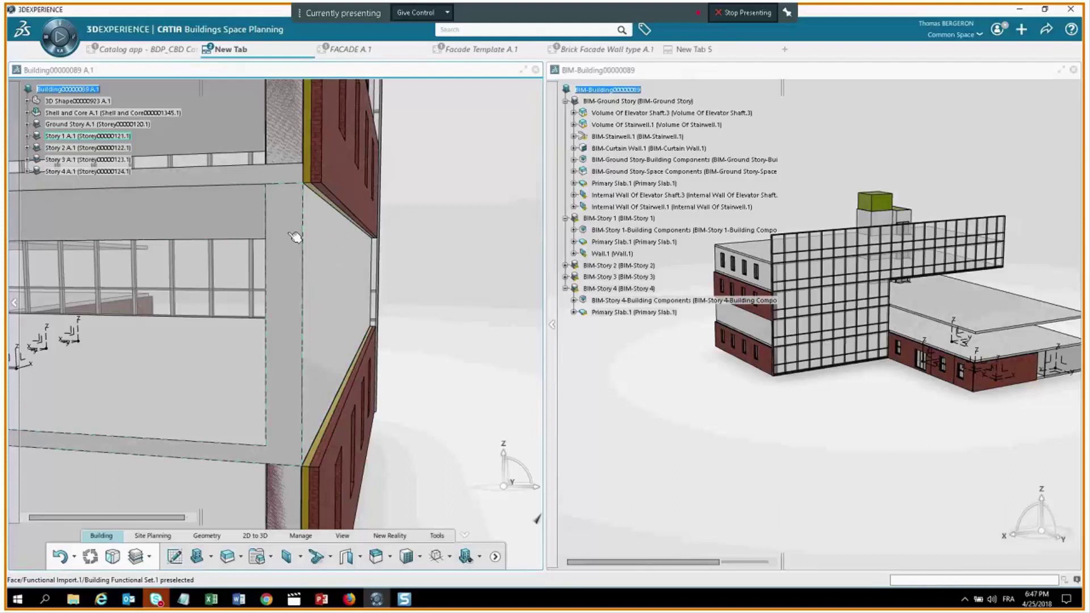
Select the two facade edges bounding the grey corner wall face.
{"action": "left_click", "coordinate": [336, 246]}
{"action": "left_click", "coordinate": [460, 246]}
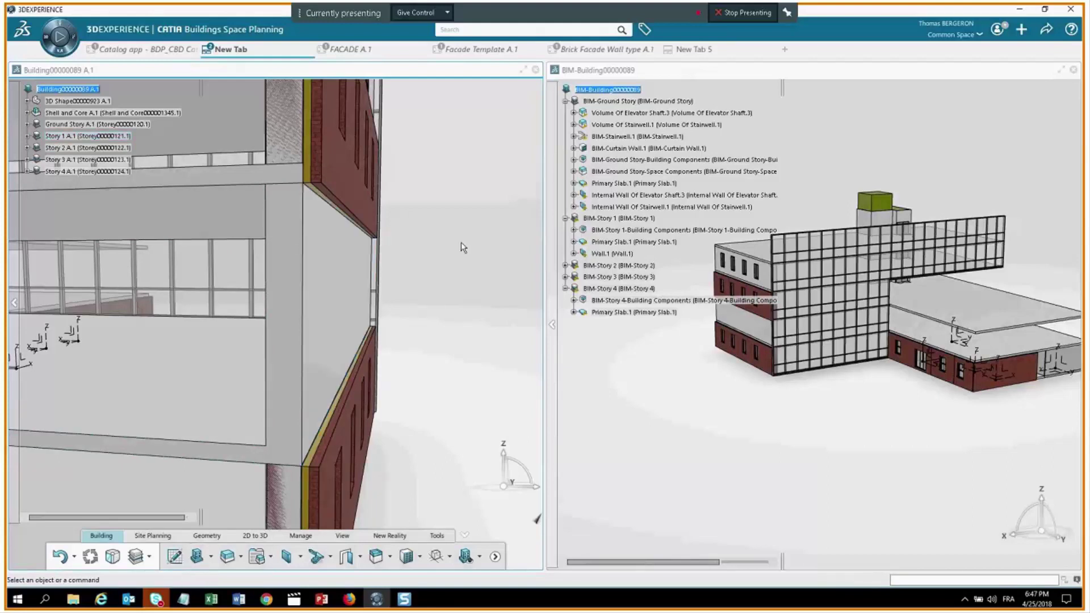
{"action": "left_click", "coordinate": [328, 257]}
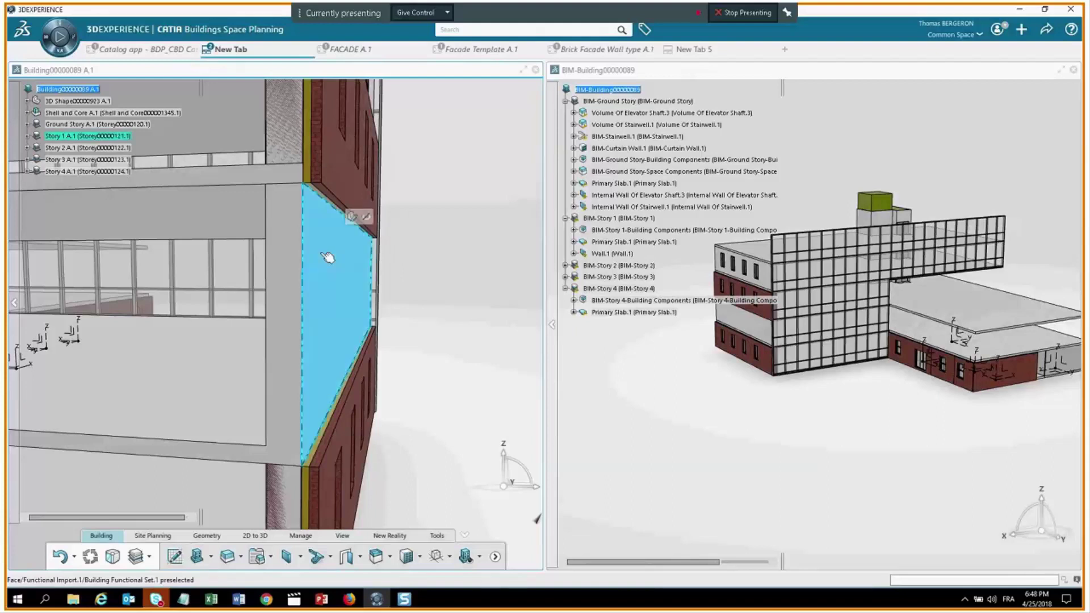
{"action": "left_click", "coordinate": [446, 247]}
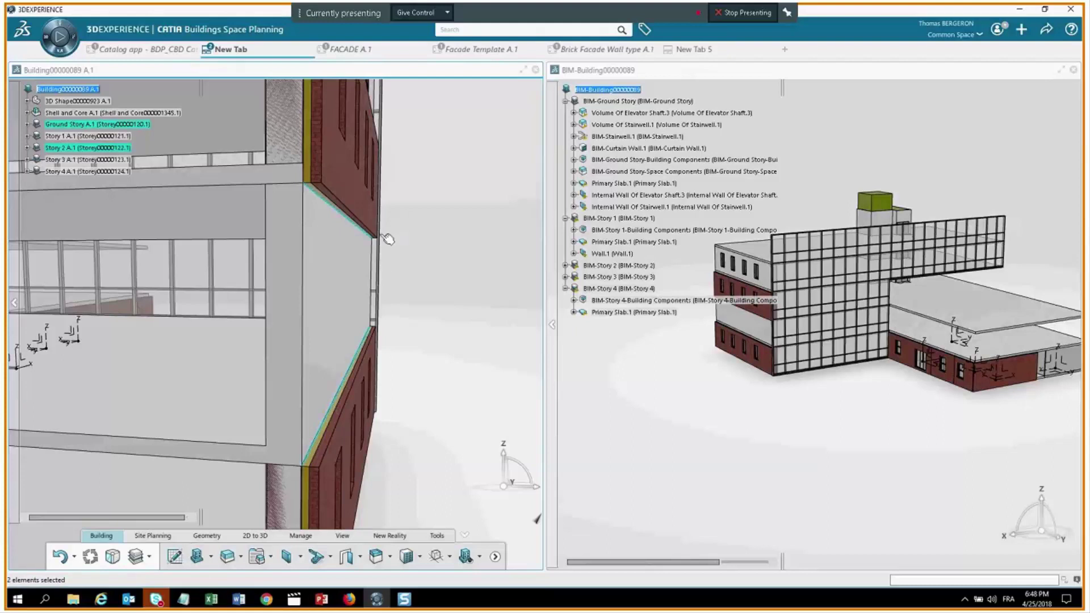
{"action": "left_click", "coordinate": [386, 306]}
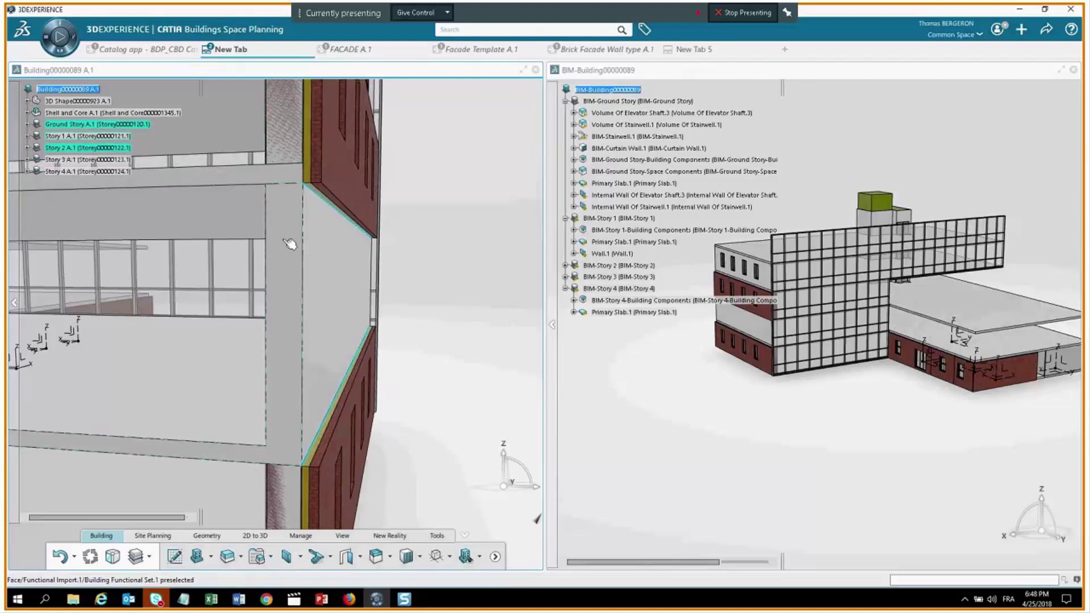
{"action": "mouse_move", "coordinate": [211, 599]}
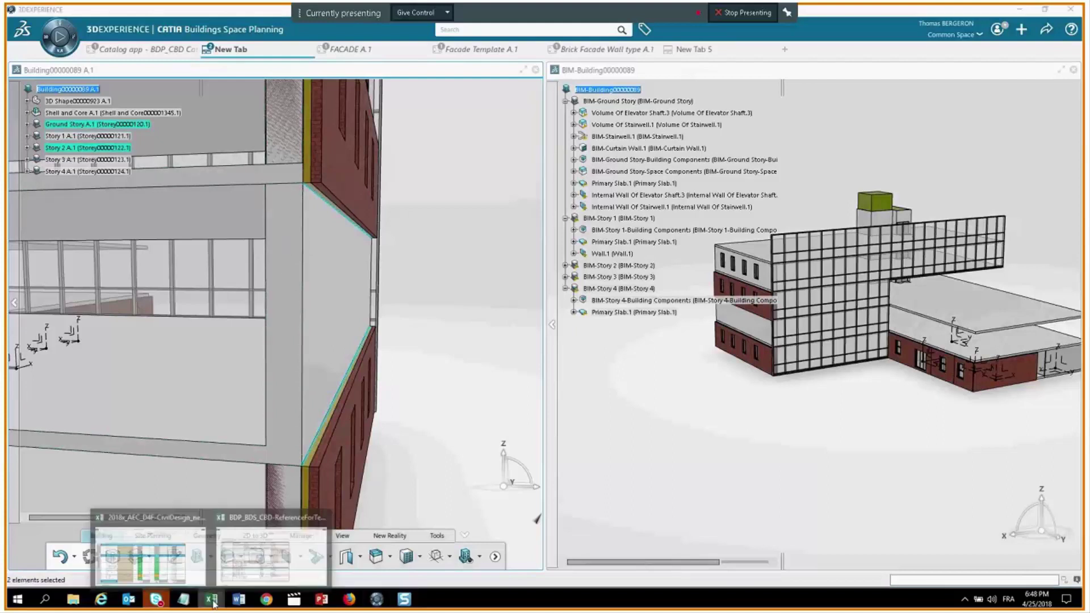
{"action": "left_click", "coordinate": [252, 550]}
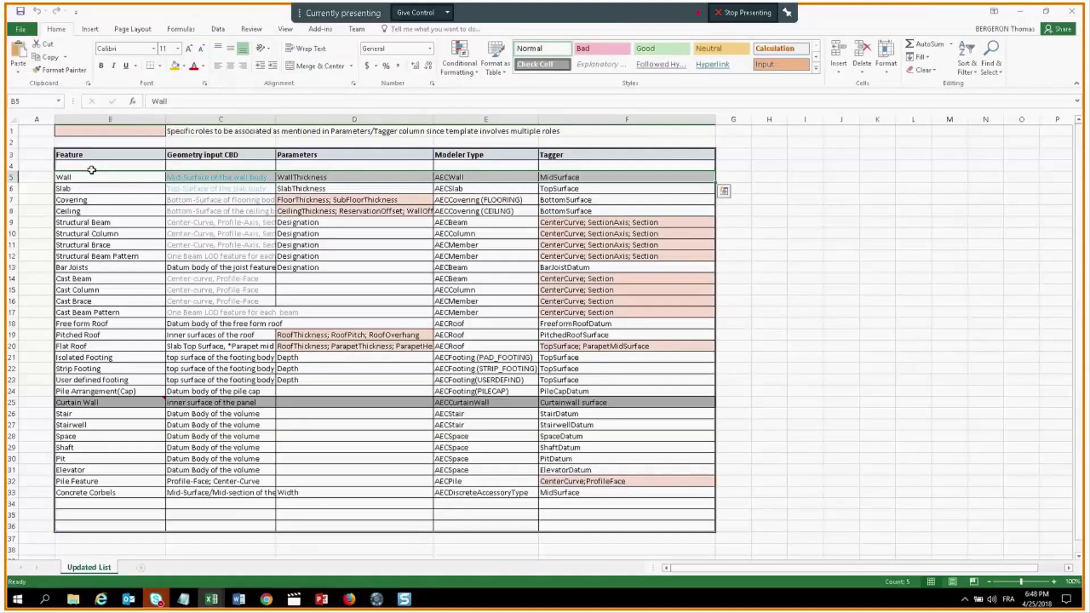
{"action": "left_click_drag", "start_coordinate": [92, 170], "coordinate": [560, 177]}
{"action": "left_click_drag", "start_coordinate": [311, 176], "coordinate": [559, 178]}
{"action": "left_click", "coordinate": [559, 177]}
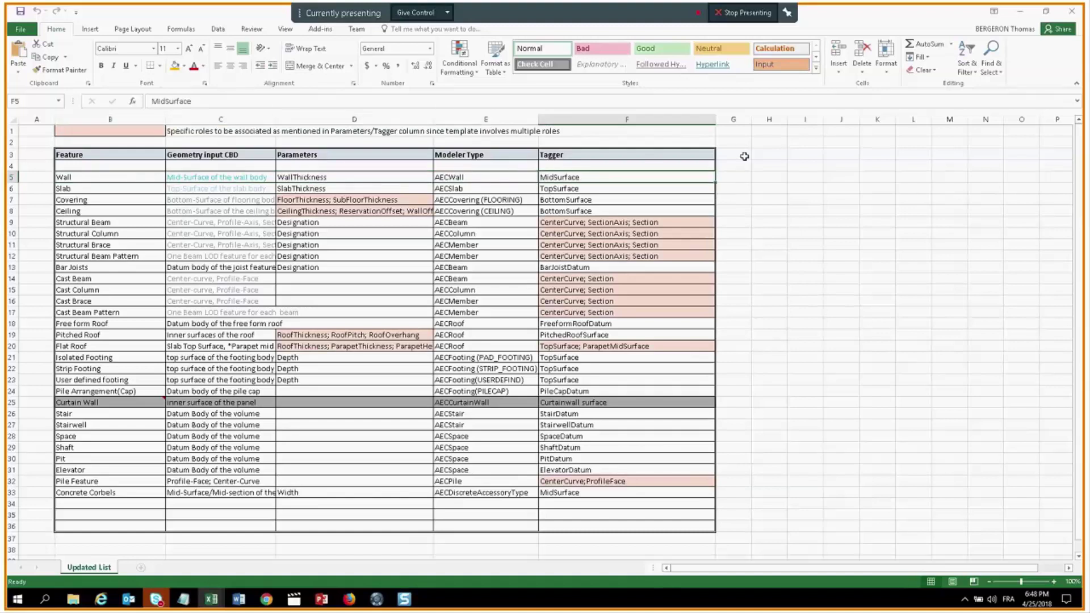
{"action": "left_click", "coordinate": [1021, 12]}
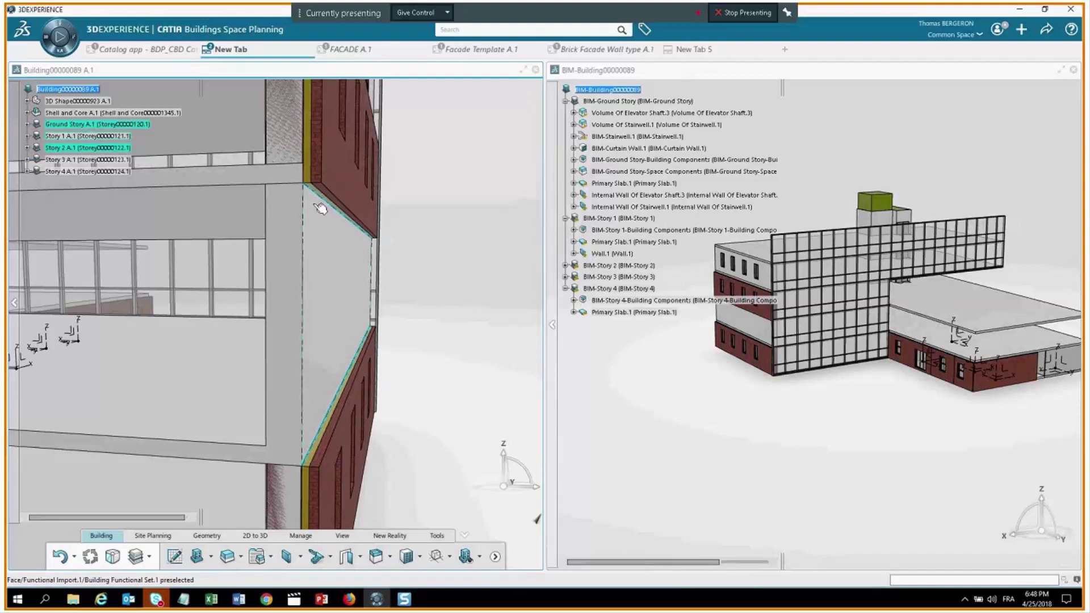
{"action": "left_click", "coordinate": [320, 209]}
{"action": "left_click", "coordinate": [445, 287]}
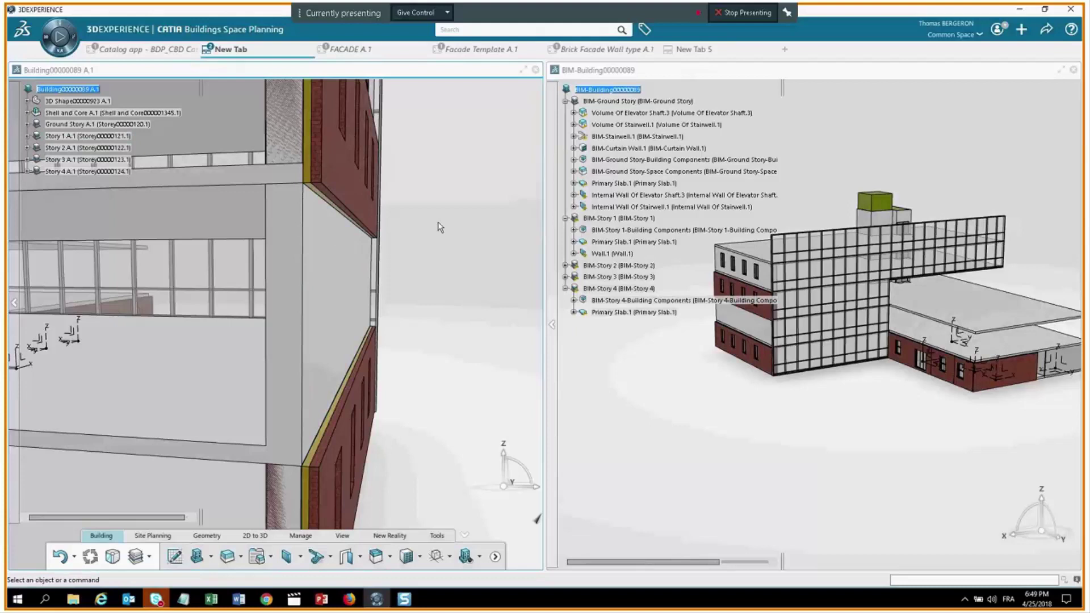
{"action": "left_click", "coordinate": [212, 600]}
Bring up the reference workbook and check Tagger entries for Pile Arrangement, both footings and Flat Roof.
{"action": "left_click", "coordinate": [252, 563]}
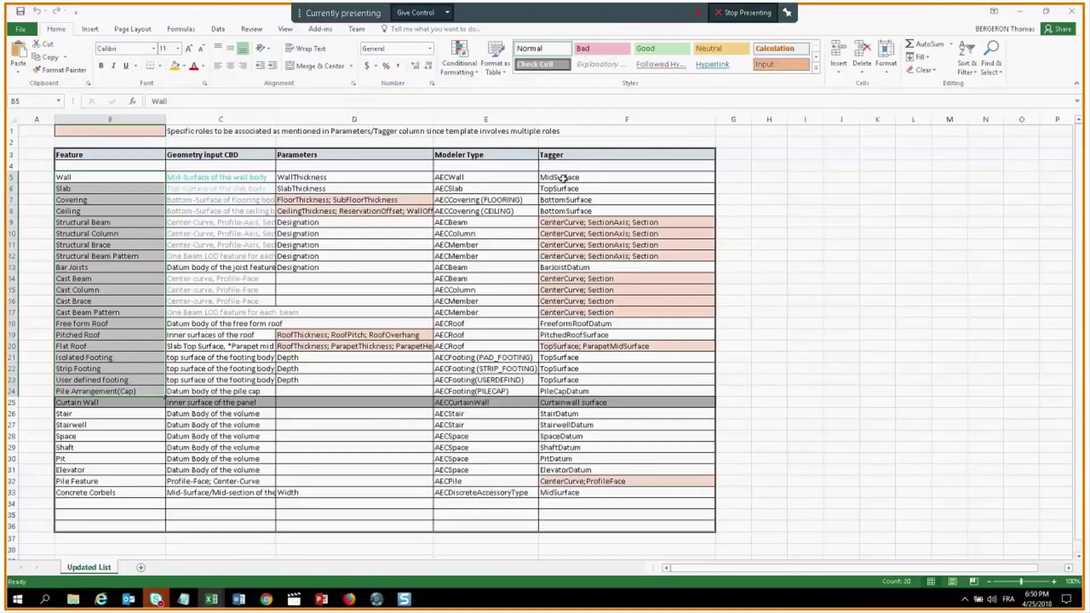
{"action": "left_click_drag", "start_coordinate": [564, 178], "coordinate": [566, 391]}
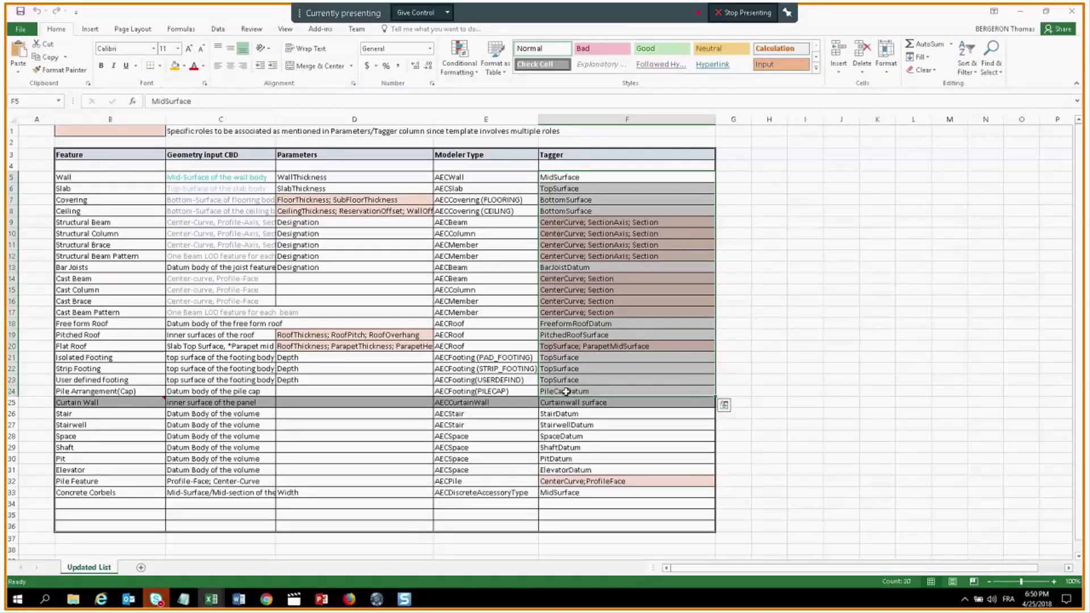
{"action": "left_click", "coordinate": [566, 391]}
{"action": "left_click", "coordinate": [566, 380]}
{"action": "left_click", "coordinate": [566, 369]}
{"action": "left_click", "coordinate": [563, 345]}
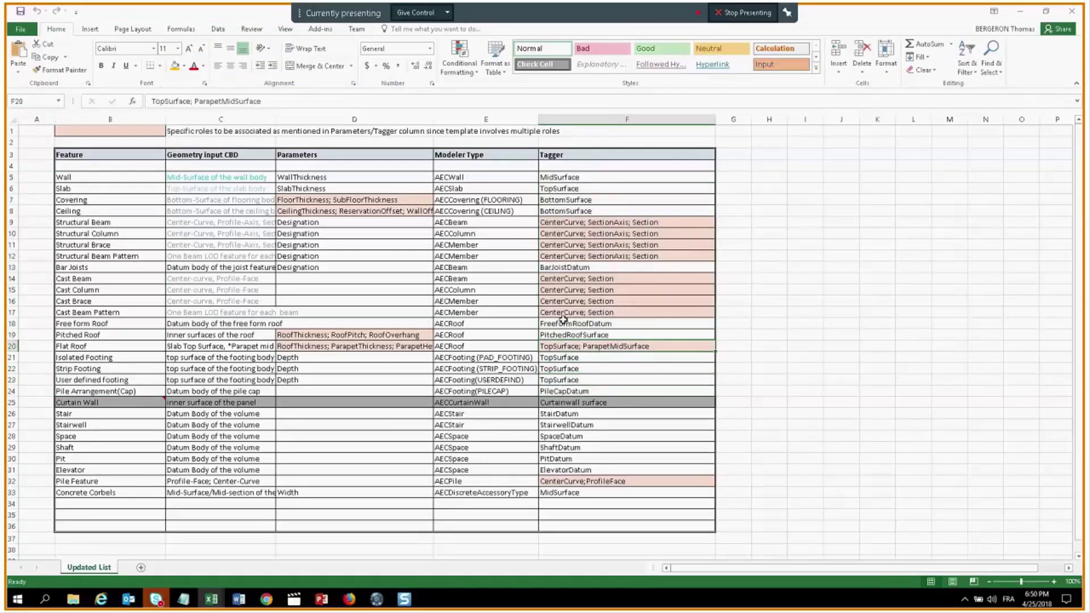
Review Tagger entries for Wall, Covering, Ceiling, Structural Brace and Beam Pattern, then the Parameters column.
{"action": "left_click_drag", "start_coordinate": [570, 178], "coordinate": [570, 392]}
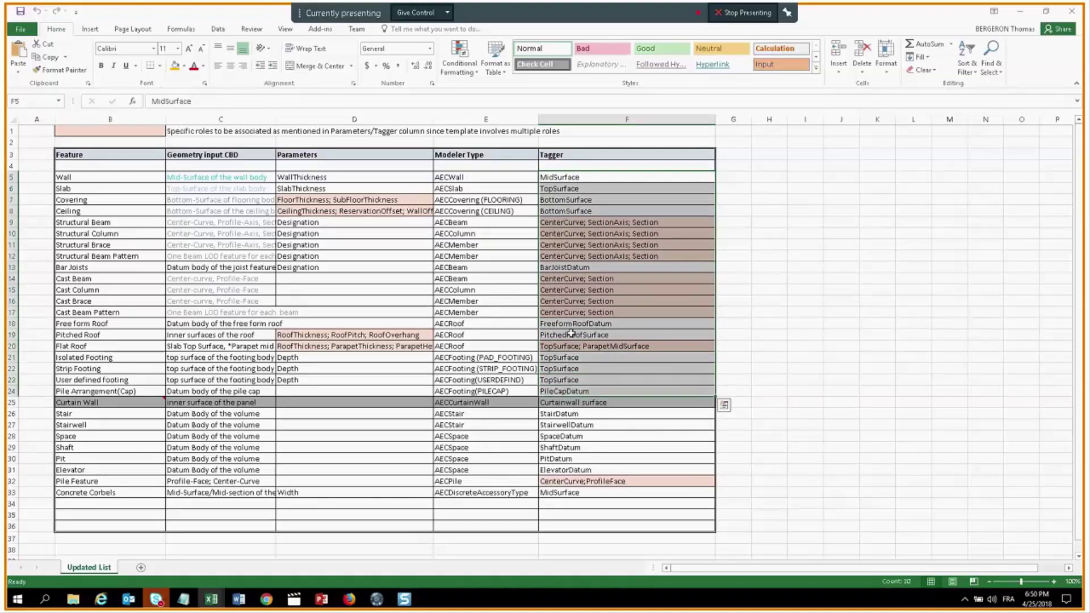
{"action": "left_click", "coordinate": [566, 177]}
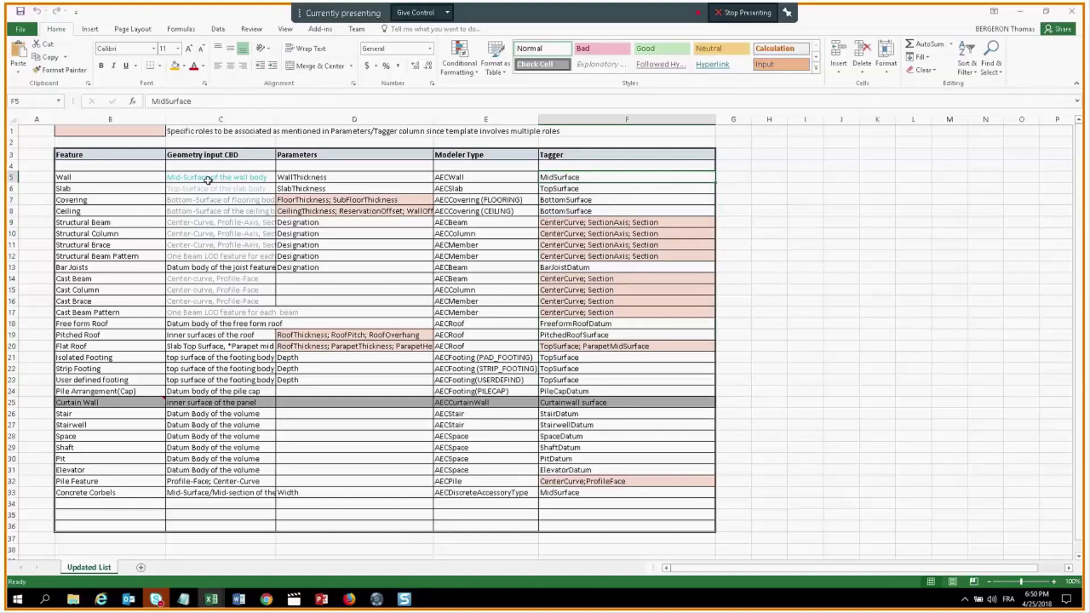
{"action": "left_click", "coordinate": [559, 200]}
{"action": "left_click", "coordinate": [559, 211]}
{"action": "left_click", "coordinate": [556, 244]}
{"action": "left_click", "coordinate": [559, 257]}
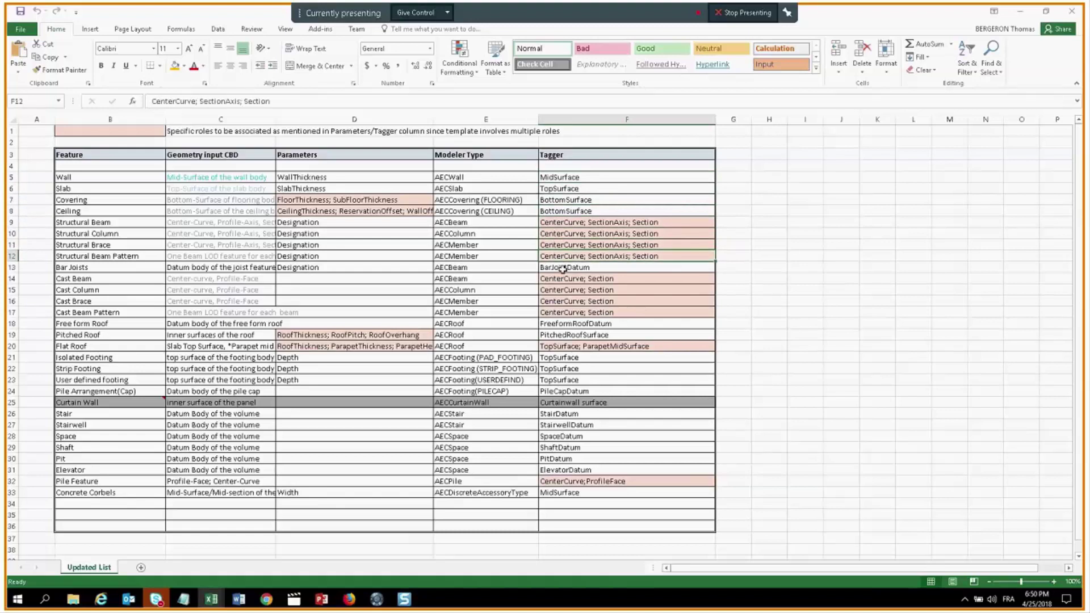
{"action": "left_click_drag", "start_coordinate": [352, 176], "coordinate": [339, 382]}
Back in CATIA, open the Facade Template and show its parameters, including WallThickness.
{"action": "key", "text": "alt+Tab"}
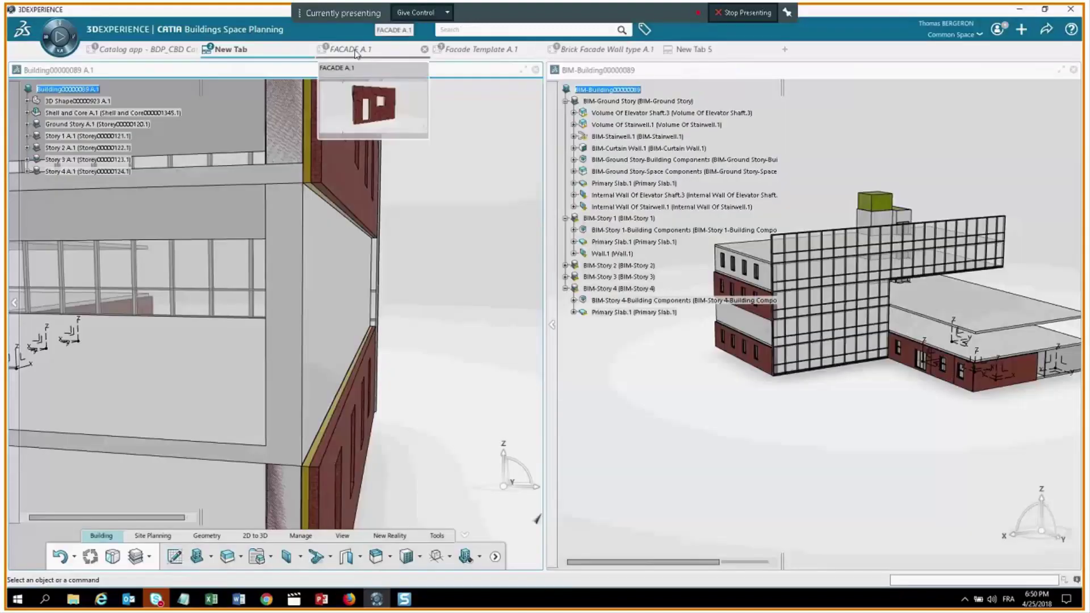
{"action": "left_click", "coordinate": [477, 51]}
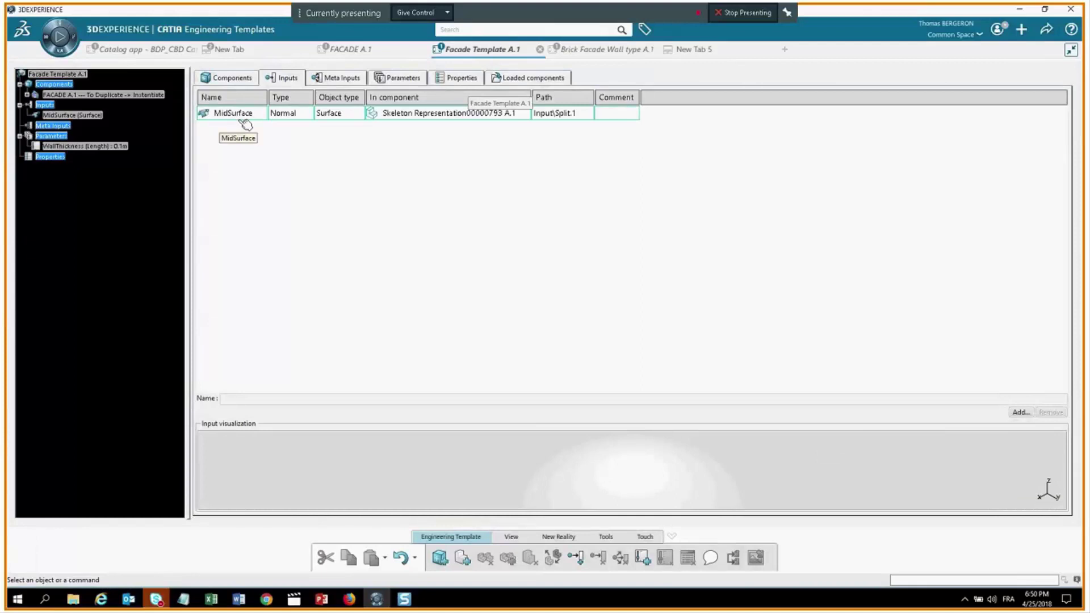
{"action": "left_click", "coordinate": [400, 78]}
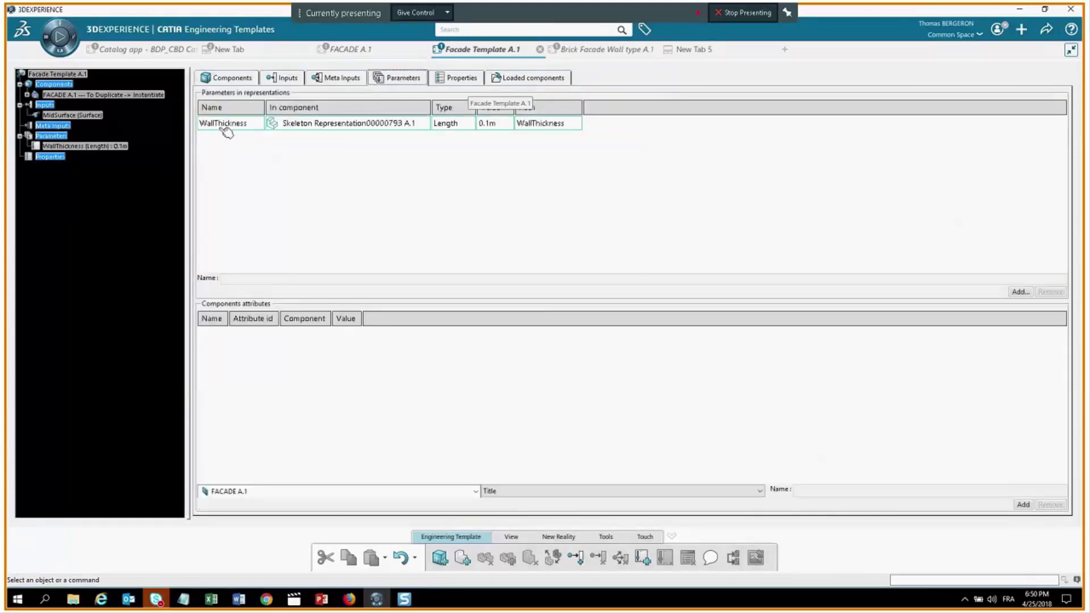
Glance at the reference workbook again, then minimize it and display the FACADE A.1 wall.
{"action": "left_click", "coordinate": [211, 601]}
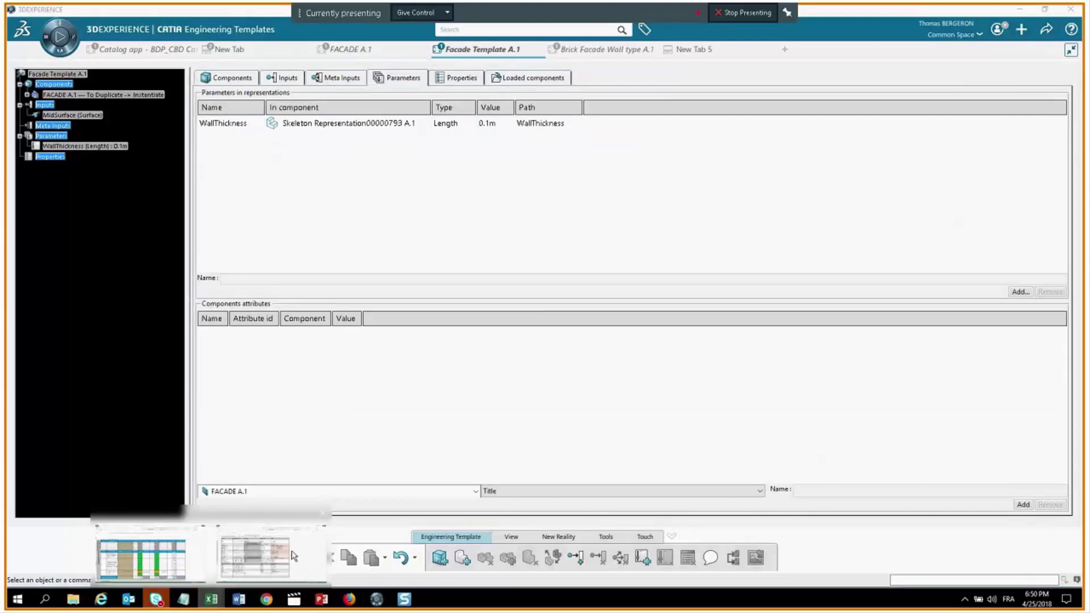
{"action": "left_click", "coordinate": [271, 550]}
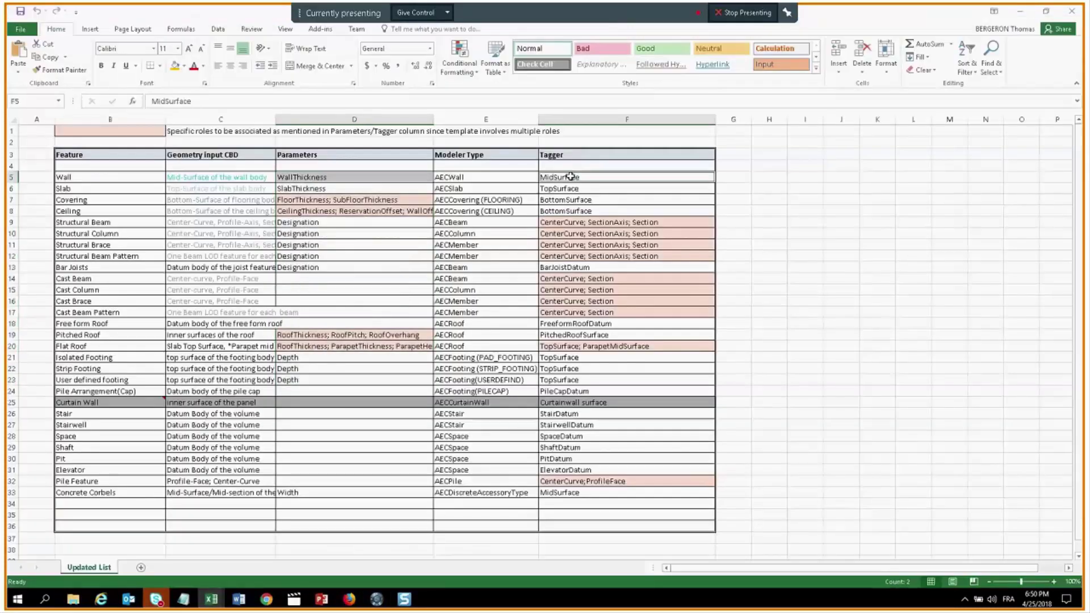
{"action": "left_click", "coordinate": [1019, 12]}
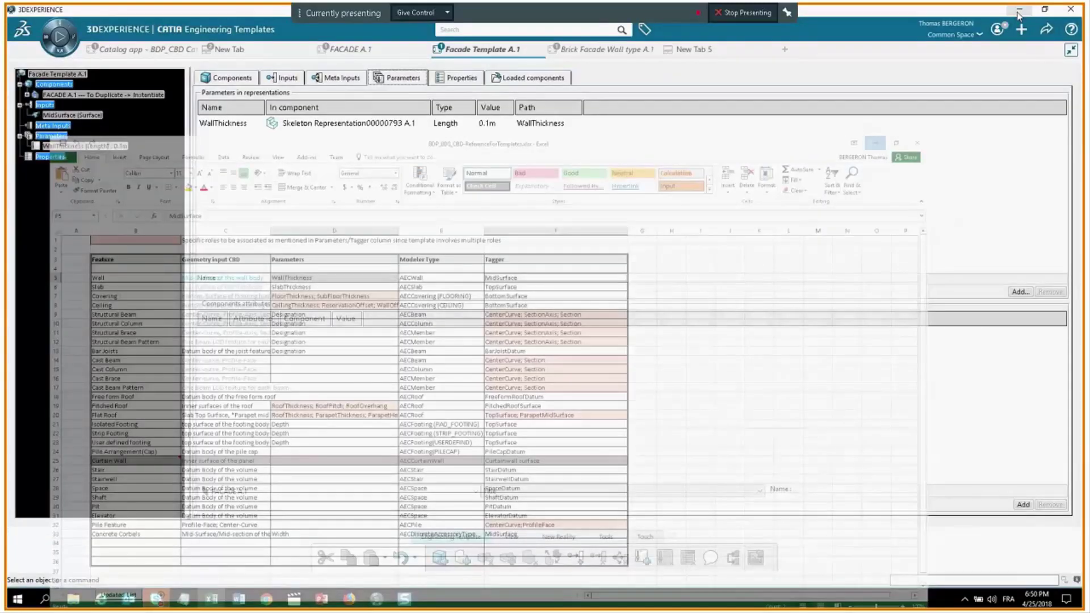
{"action": "left_click", "coordinate": [356, 50]}
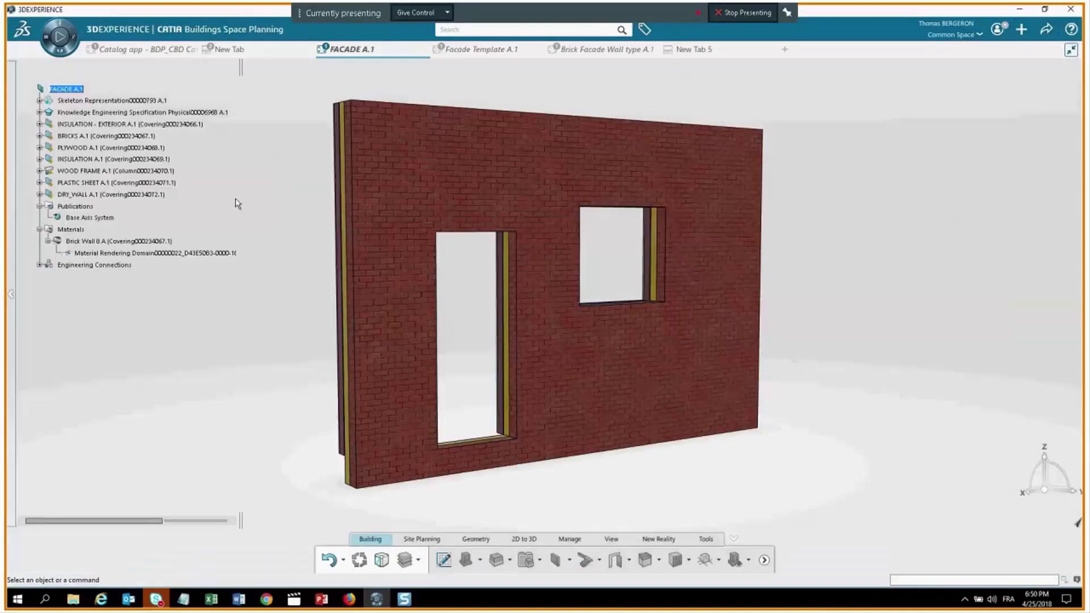
Orbit the facade wall to see both sides, then expand Skeleton Representation Input and select Extrude.1.
{"action": "middle_click_drag", "start_coordinate": [238, 204], "coordinate": [496, 236]}
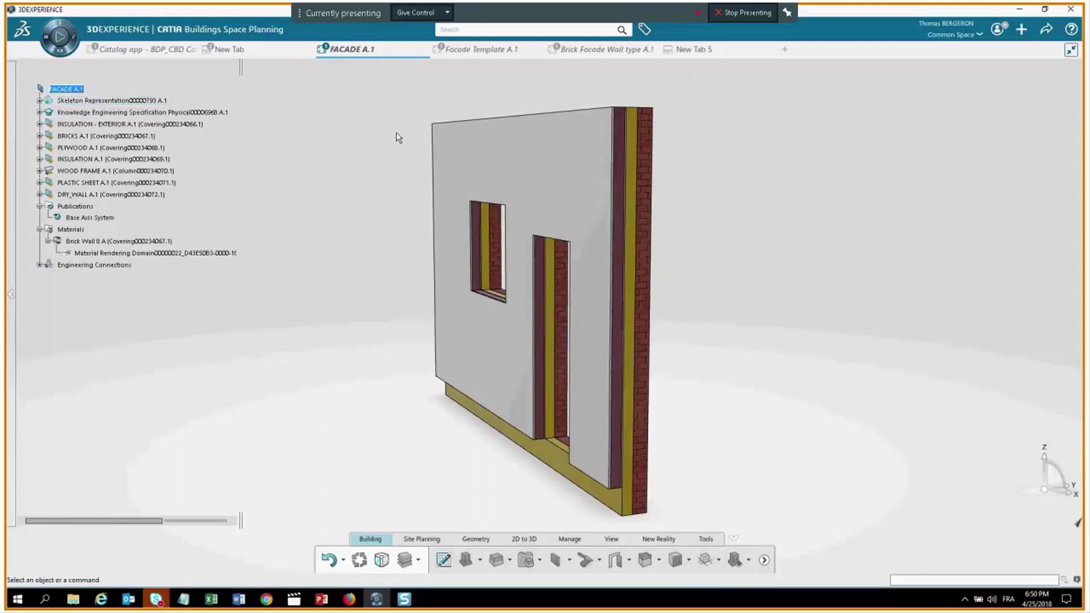
{"action": "middle_click_drag", "start_coordinate": [752, 205], "coordinate": [502, 215]}
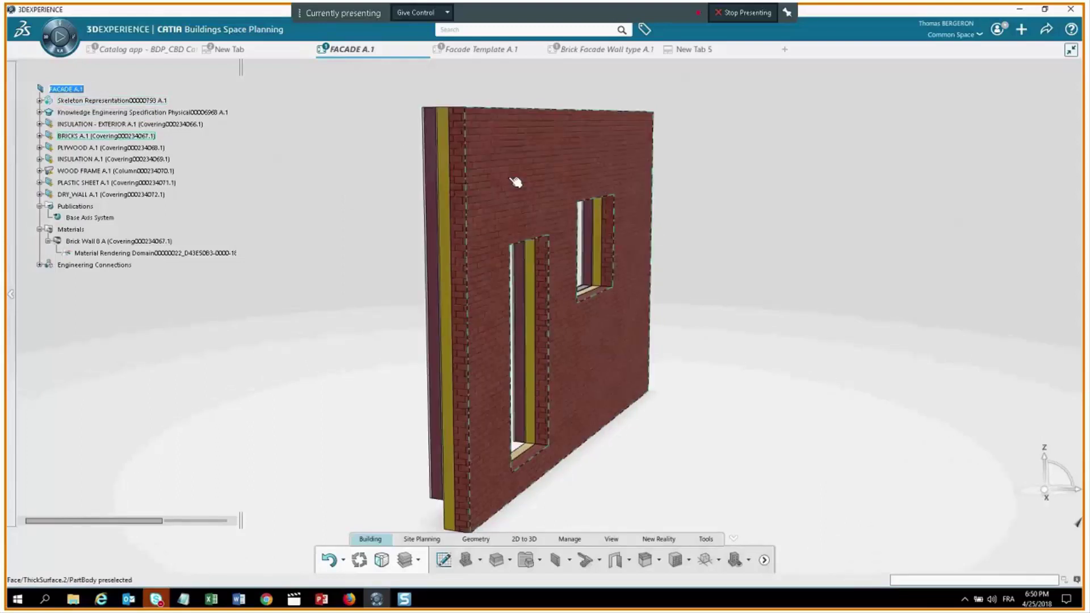
{"action": "left_click", "coordinate": [514, 181]}
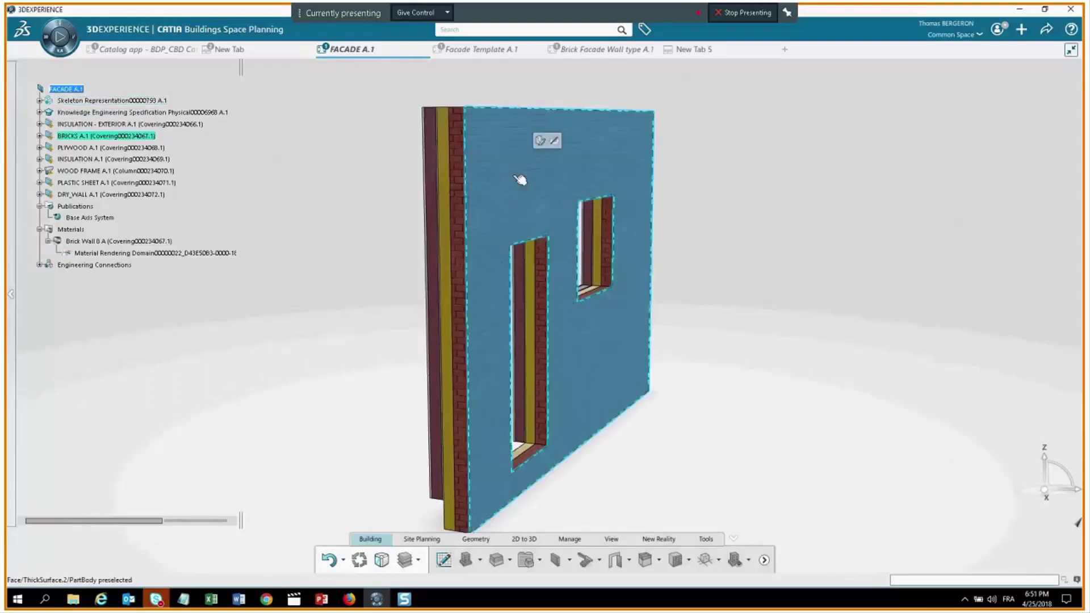
{"action": "left_click", "coordinate": [39, 101]}
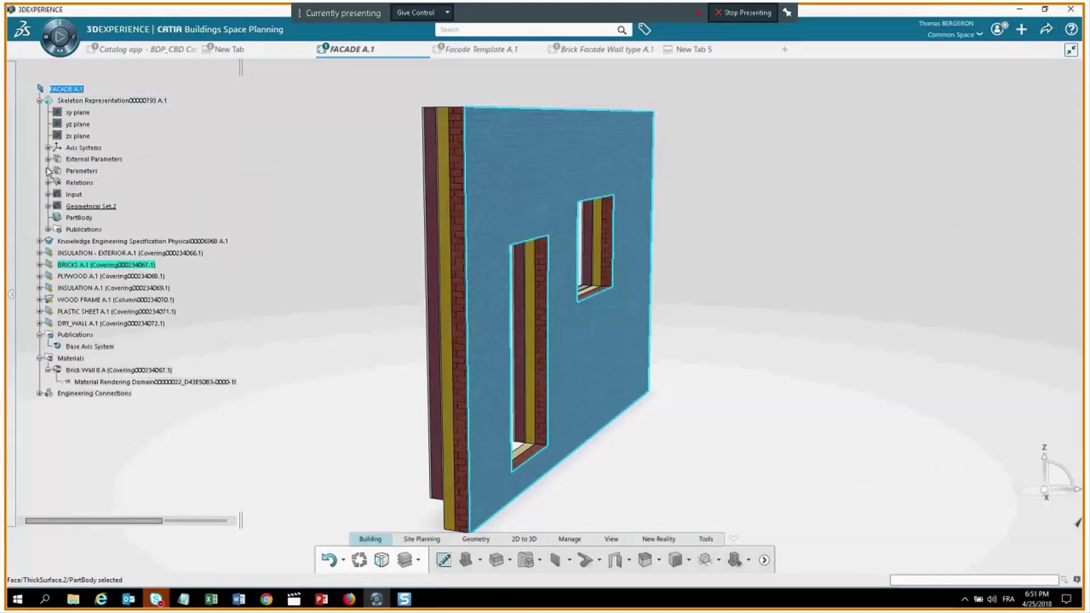
{"action": "left_click", "coordinate": [48, 194]}
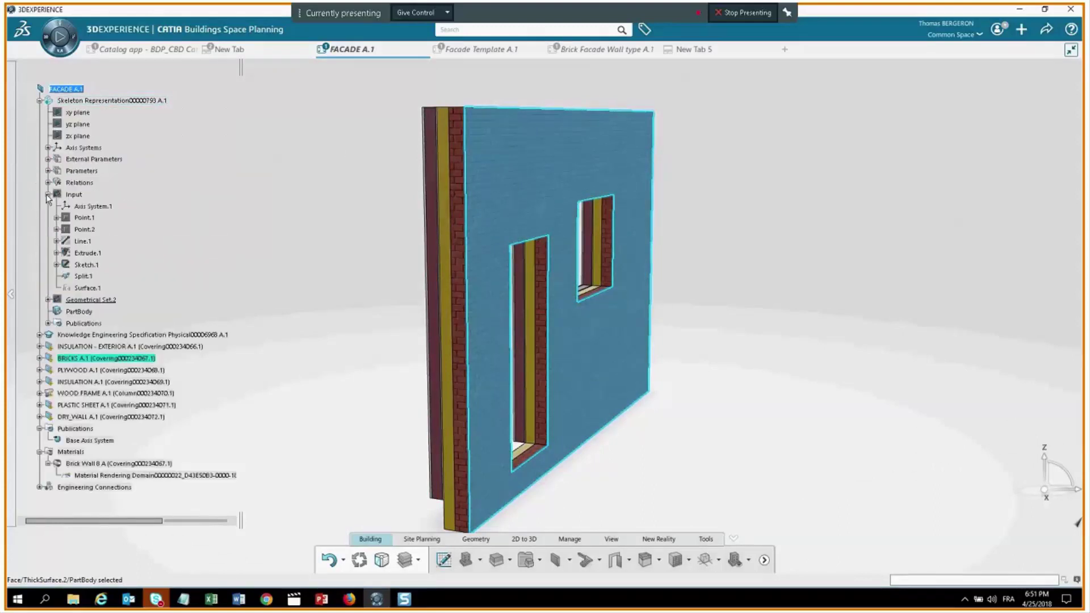
{"action": "left_click", "coordinate": [95, 252]}
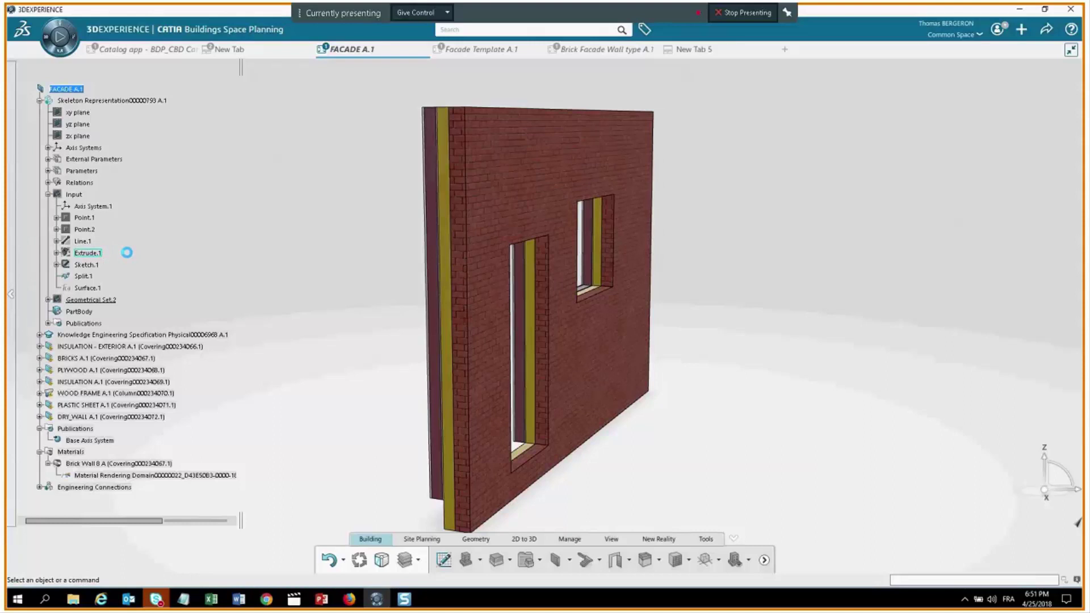
Highlight Extrude.1 and the Split.1 surface, orbit to view it, and show WallThickness=0.1m.
{"action": "middle_click_drag", "start_coordinate": [290, 251], "coordinate": [402, 269]}
{"action": "left_click", "coordinate": [230, 277]}
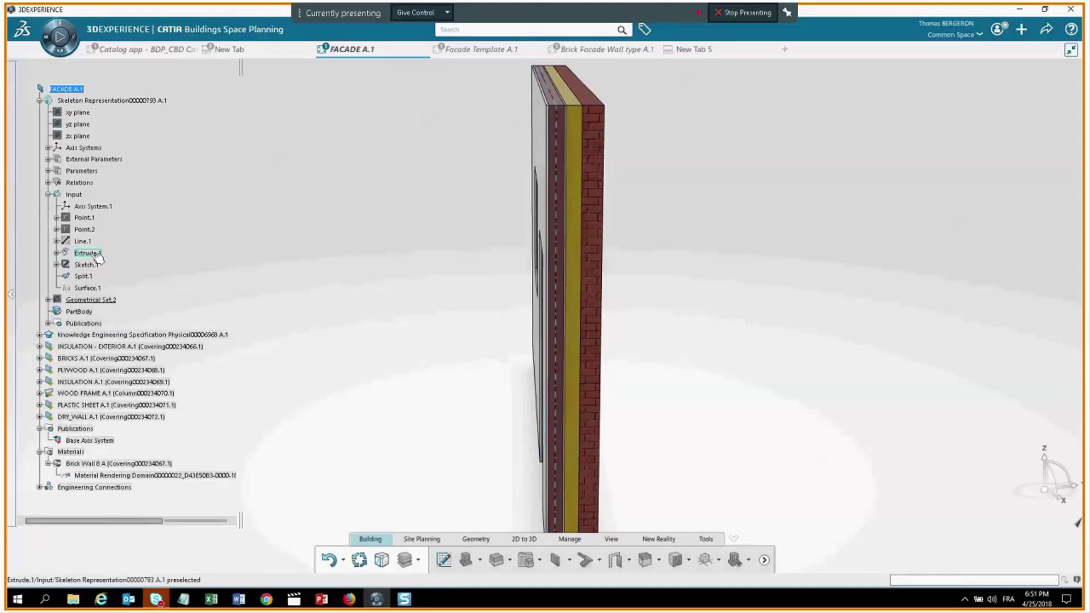
{"action": "left_click", "coordinate": [96, 255]}
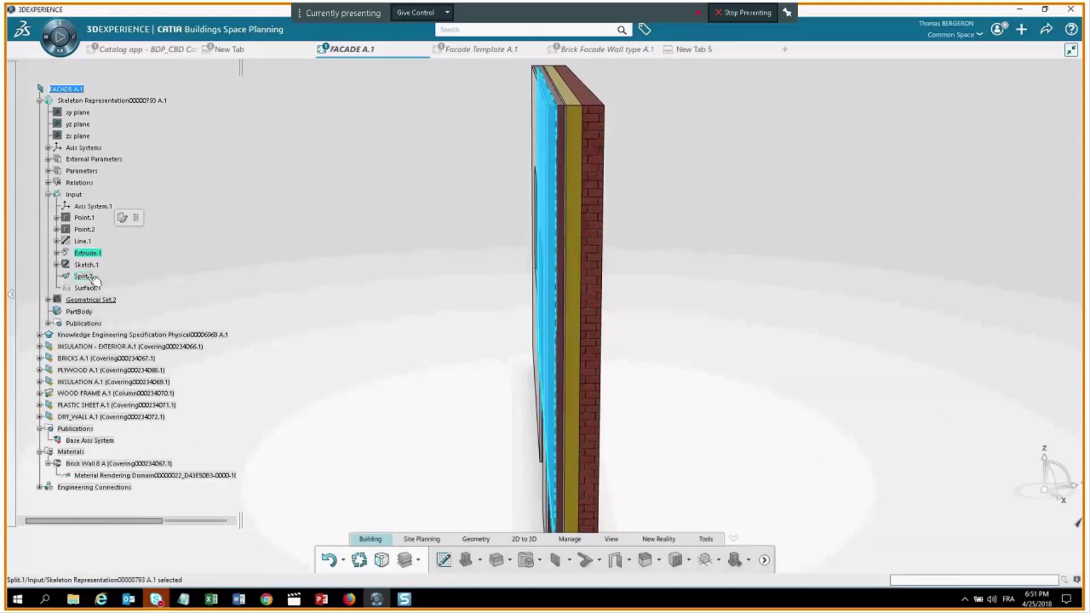
{"action": "middle_click_drag", "start_coordinate": [233, 283], "coordinate": [258, 279]}
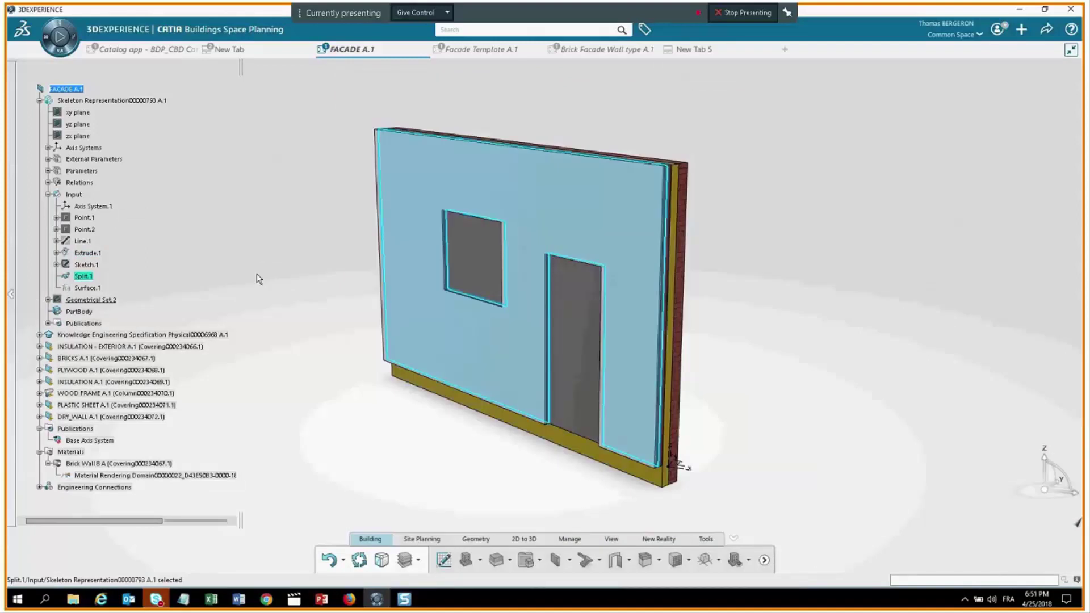
{"action": "middle_click_drag", "start_coordinate": [401, 271], "coordinate": [328, 258]}
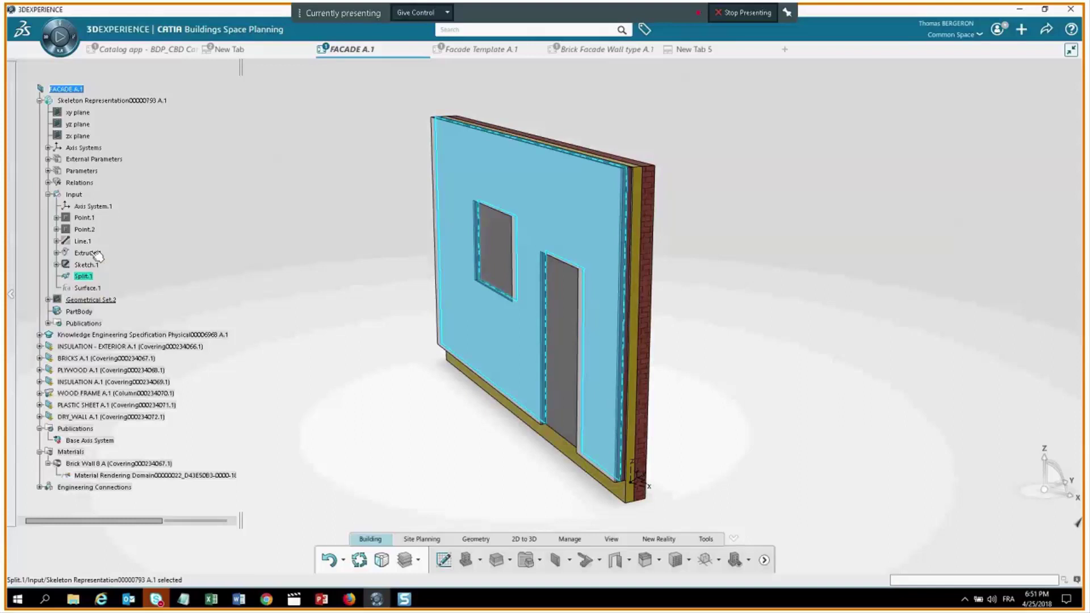
{"action": "left_click", "coordinate": [48, 171]}
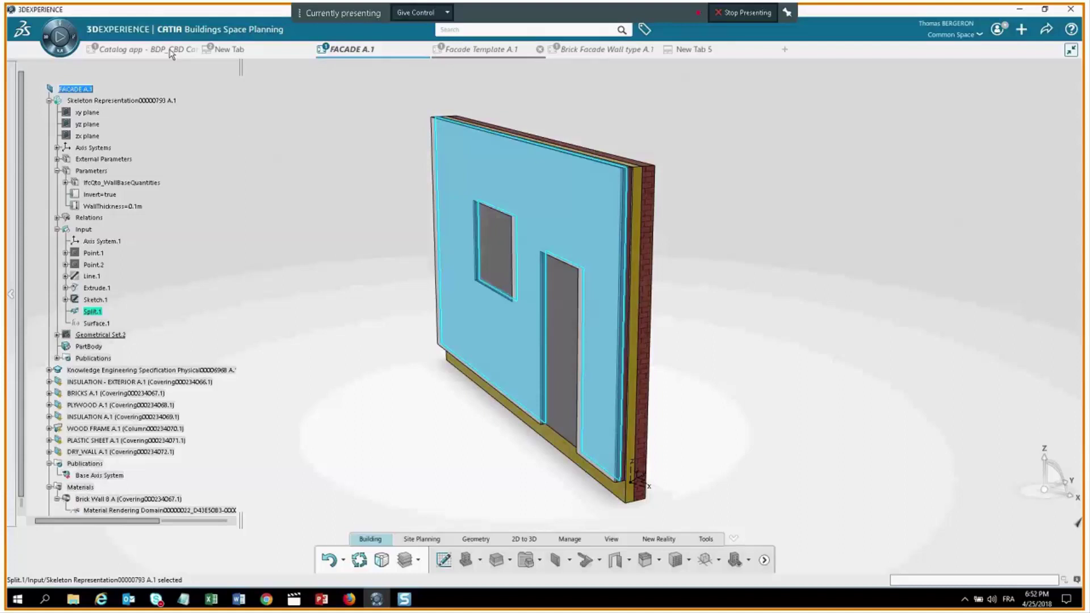
Switch to the tab tiling Building00000089 beside BIM-Building00000089 and its stories.
{"action": "mouse_move", "coordinate": [271, 53]}
{"action": "mouse_move", "coordinate": [268, 52]}
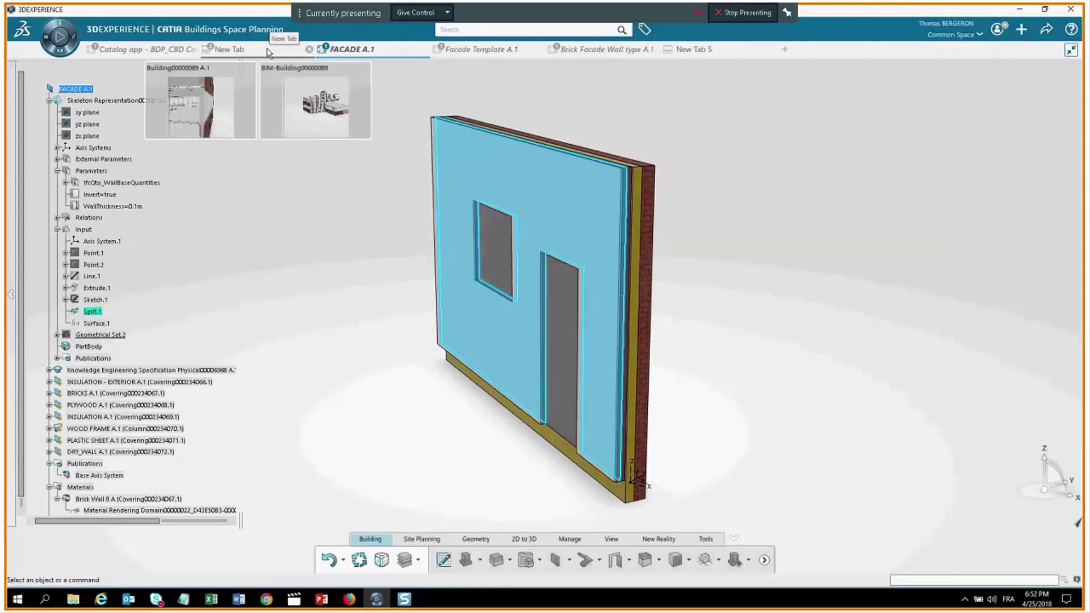
{"action": "left_click", "coordinate": [269, 52]}
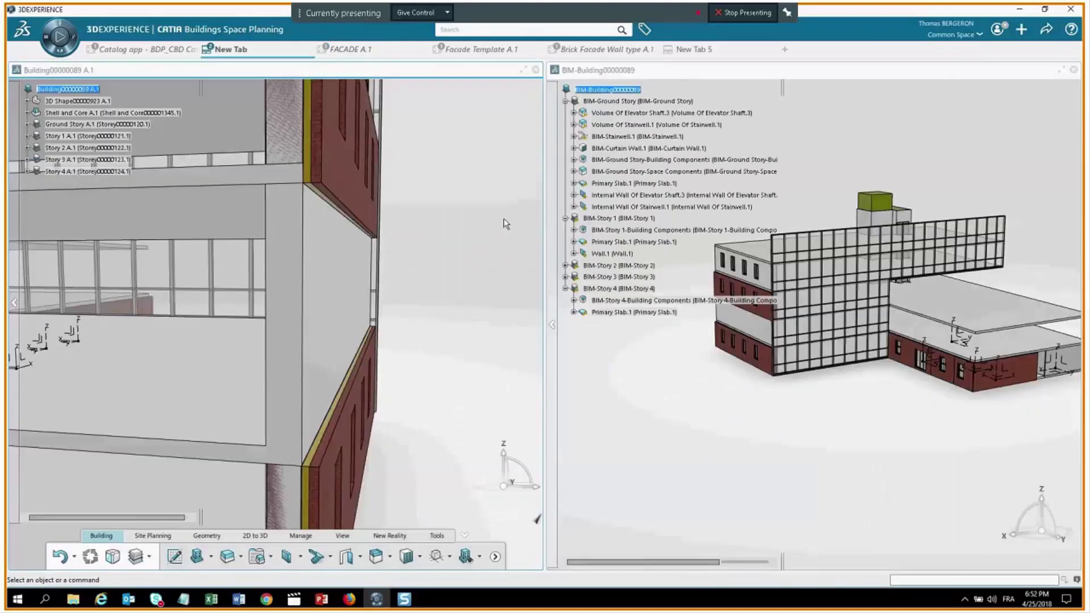
Orbit, center and zoom the left view onto the building's side facade with its window row.
{"action": "middle_click_drag", "start_coordinate": [503, 221], "coordinate": [409, 295]}
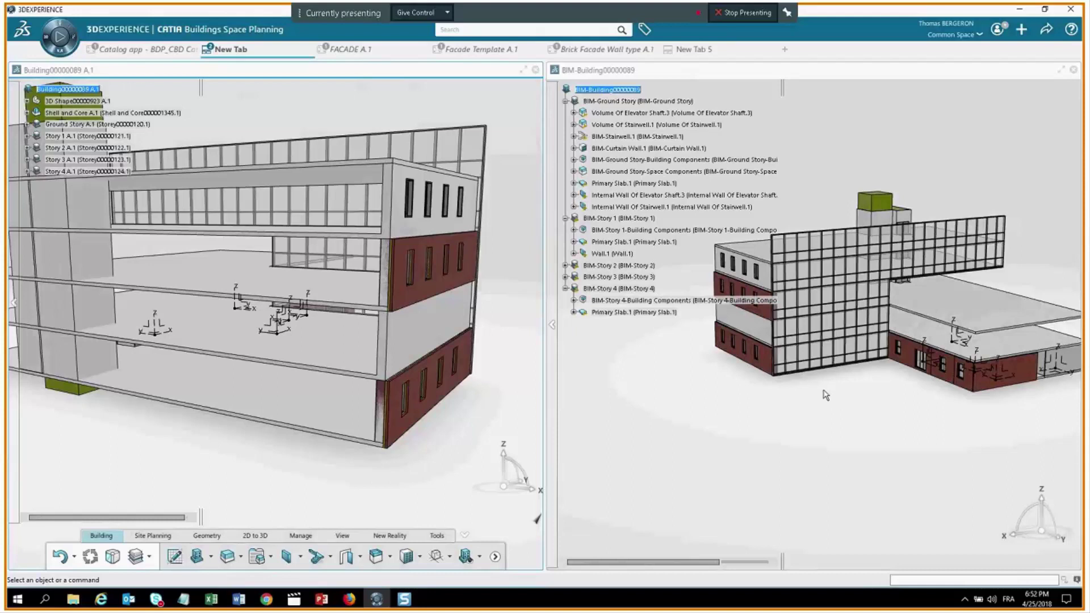
{"action": "middle_click_drag", "start_coordinate": [276, 372], "coordinate": [462, 327]}
{"action": "middle_click", "coordinate": [327, 243]}
{"action": "middle_click_drag", "start_coordinate": [326, 243], "coordinate": [449, 294]}
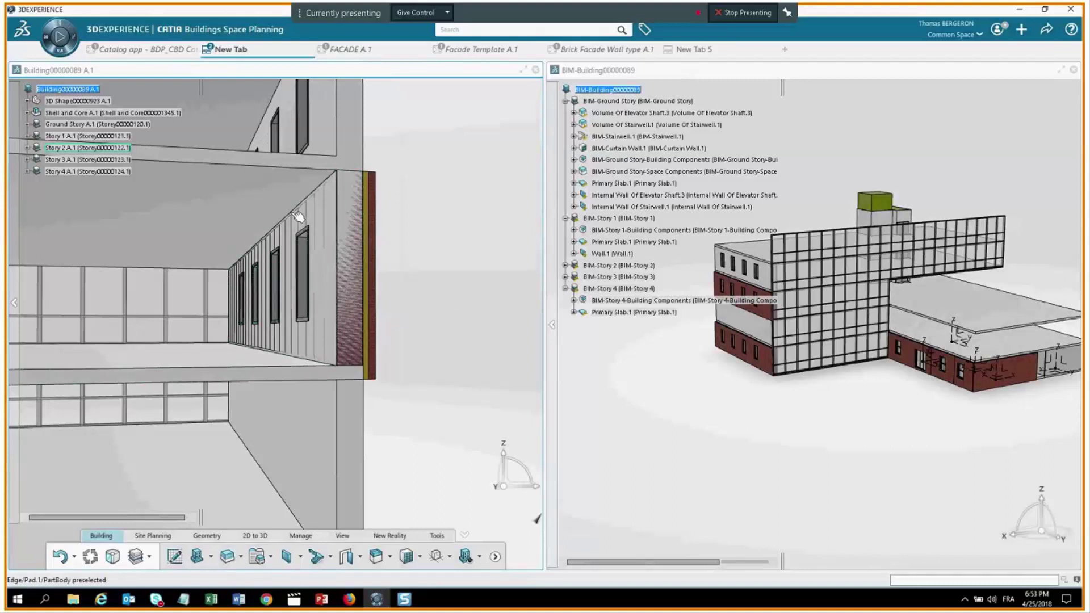
Pan and zoom out the left view to show the building's brick-clad stories and window rows.
{"action": "middle_click_drag", "start_coordinate": [399, 202], "coordinate": [464, 272]}
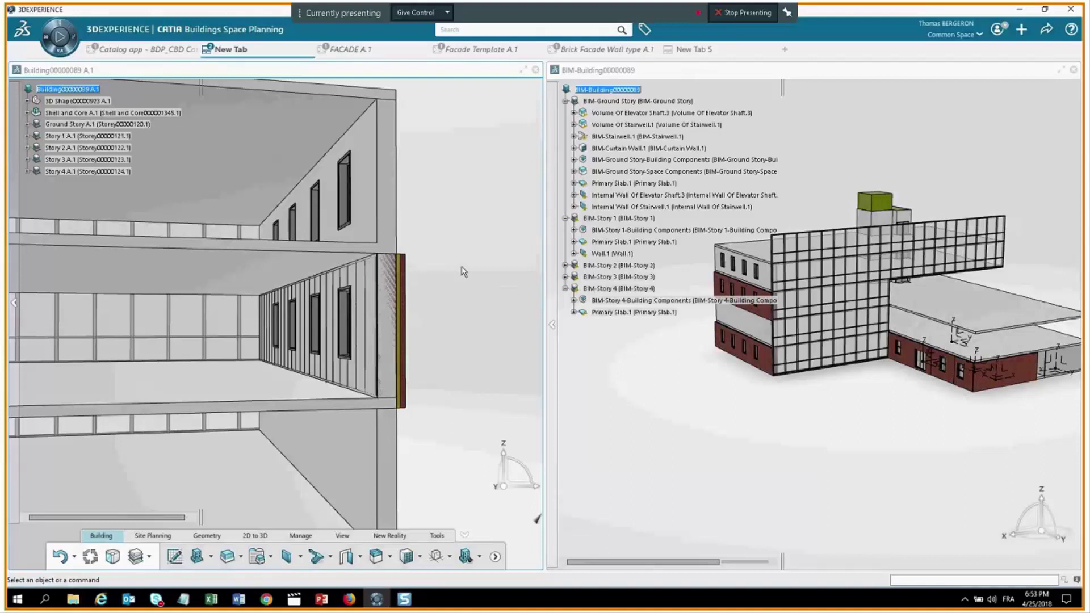
{"action": "middle_click_drag", "start_coordinate": [464, 272], "coordinate": [298, 317]}
{"action": "middle_click_drag", "start_coordinate": [499, 293], "coordinate": [468, 366]}
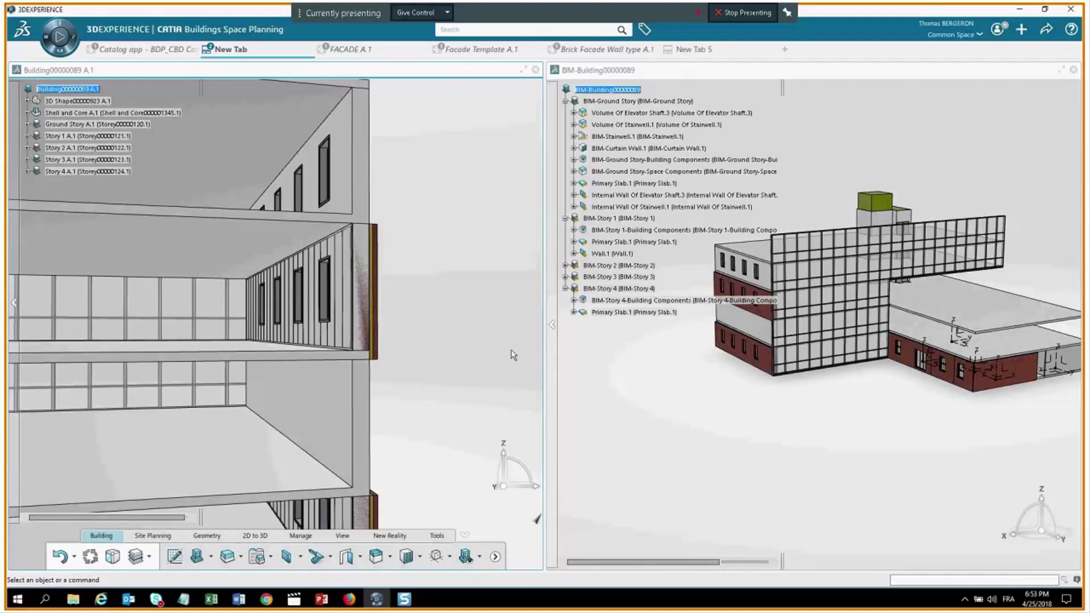
{"action": "middle_click_drag", "start_coordinate": [245, 287], "coordinate": [325, 581]}
{"action": "mouse_move", "coordinate": [211, 599]}
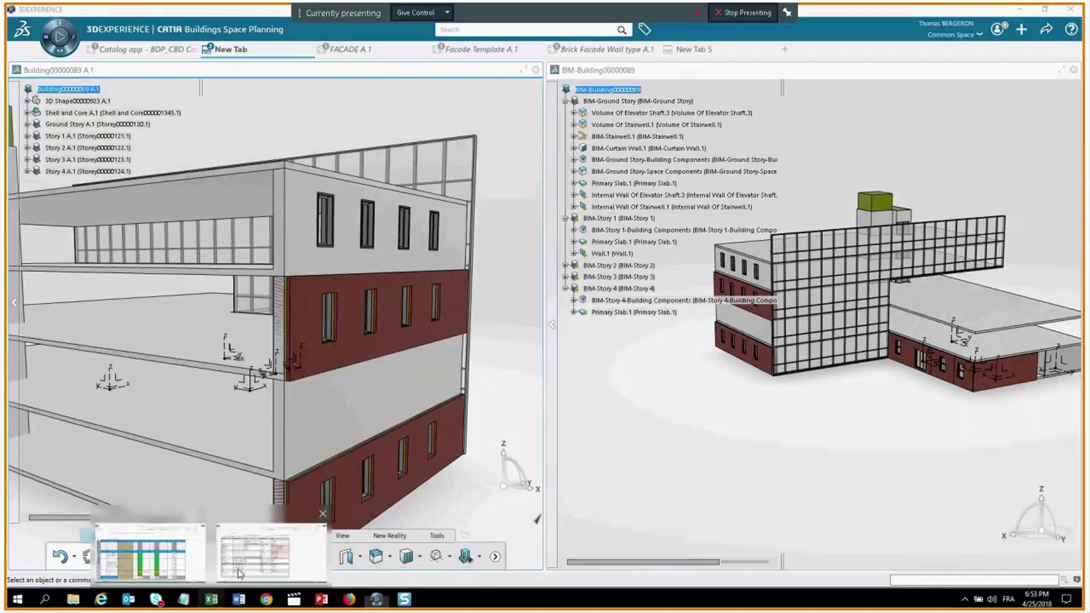
{"action": "left_click", "coordinate": [240, 573]}
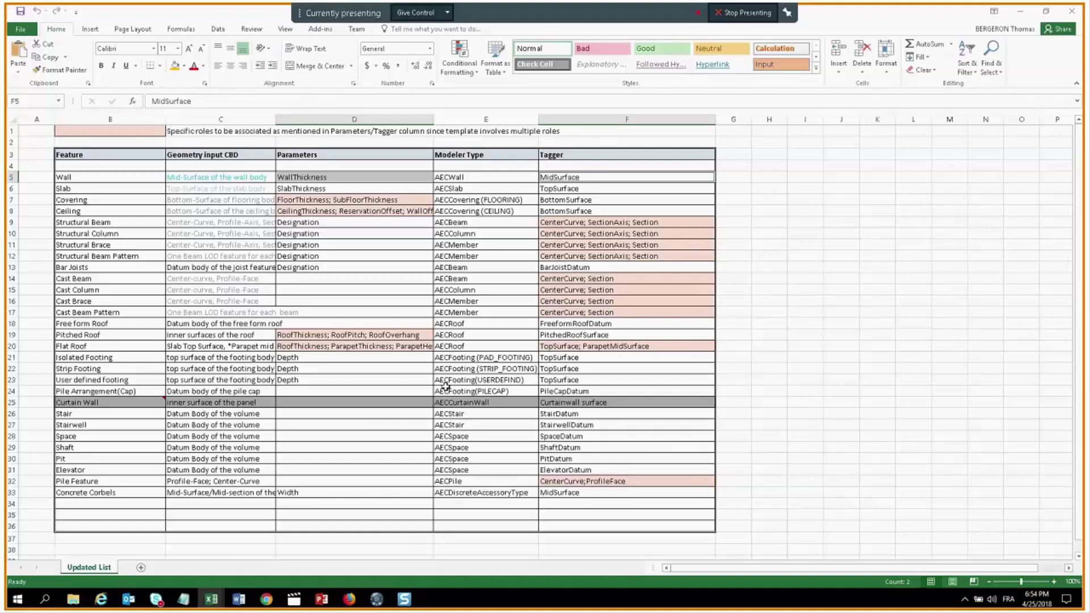
Confirm the Space feature in row 28 is tagged SpaceDatum, then minimize Excel.
{"action": "left_click", "coordinate": [89, 437]}
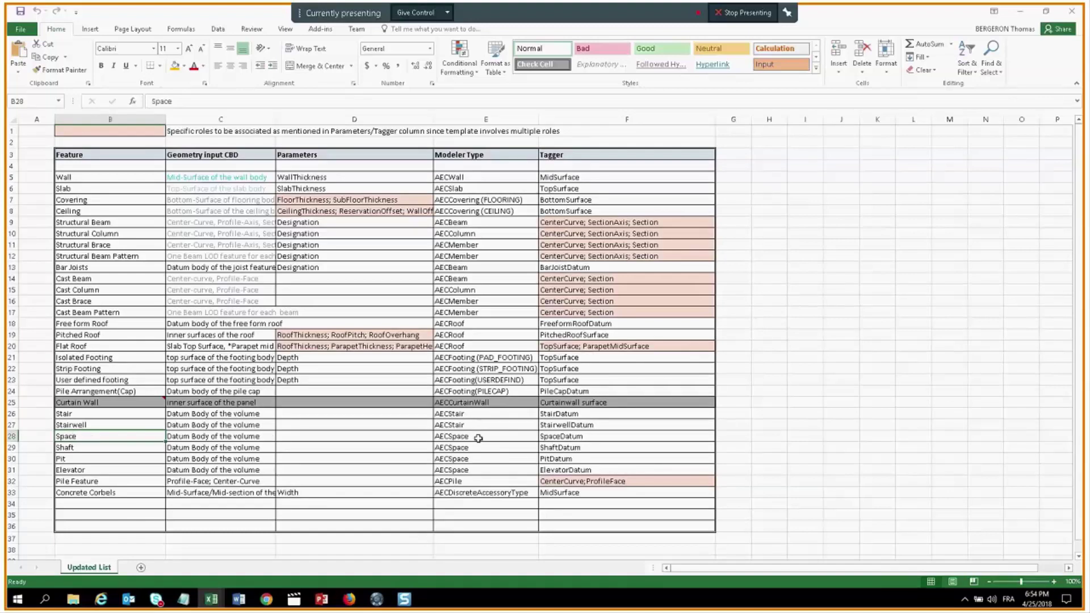
{"action": "left_click", "coordinate": [567, 439]}
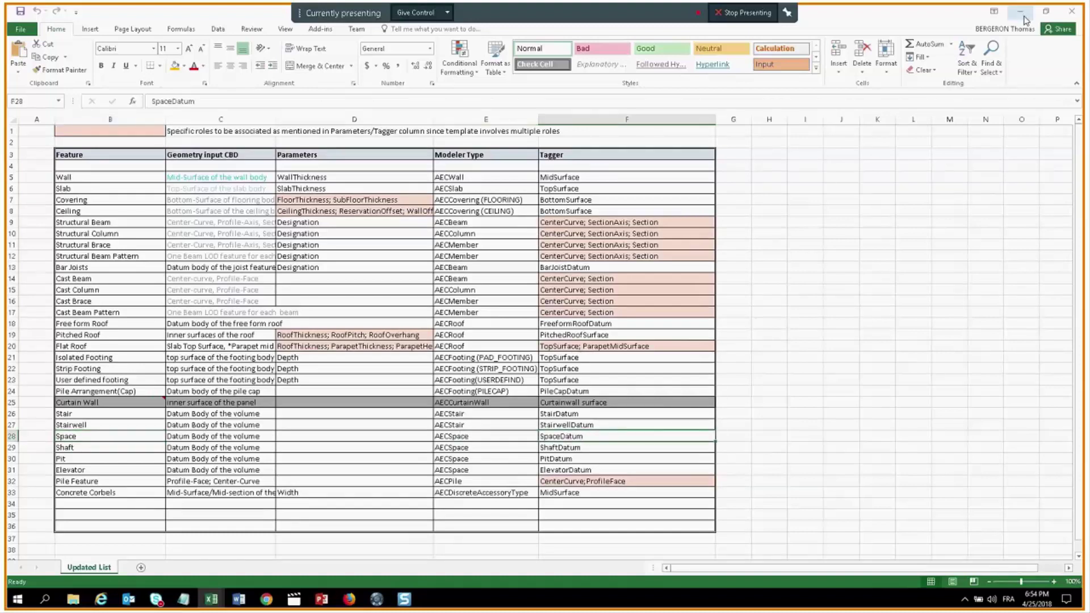
{"action": "left_click", "coordinate": [1020, 12]}
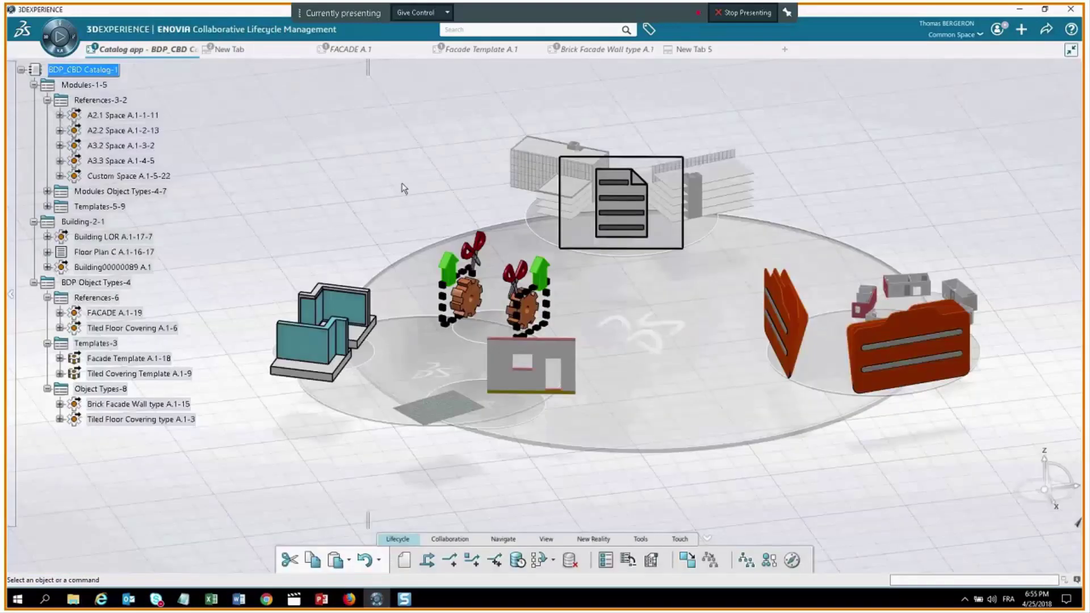
Zoom onto the catalog's room modules and open Custom Space A.1-5-22.
{"action": "middle_click_drag", "start_coordinate": [403, 188], "coordinate": [431, 335]}
{"action": "left_click", "coordinate": [128, 176]}
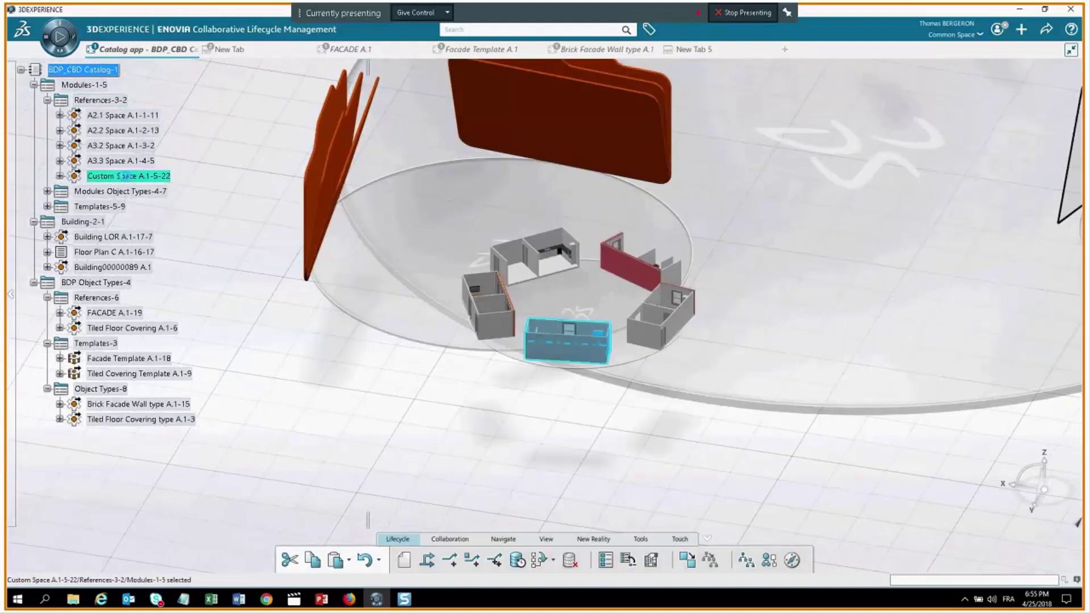
{"action": "double_click", "coordinate": [128, 176]}
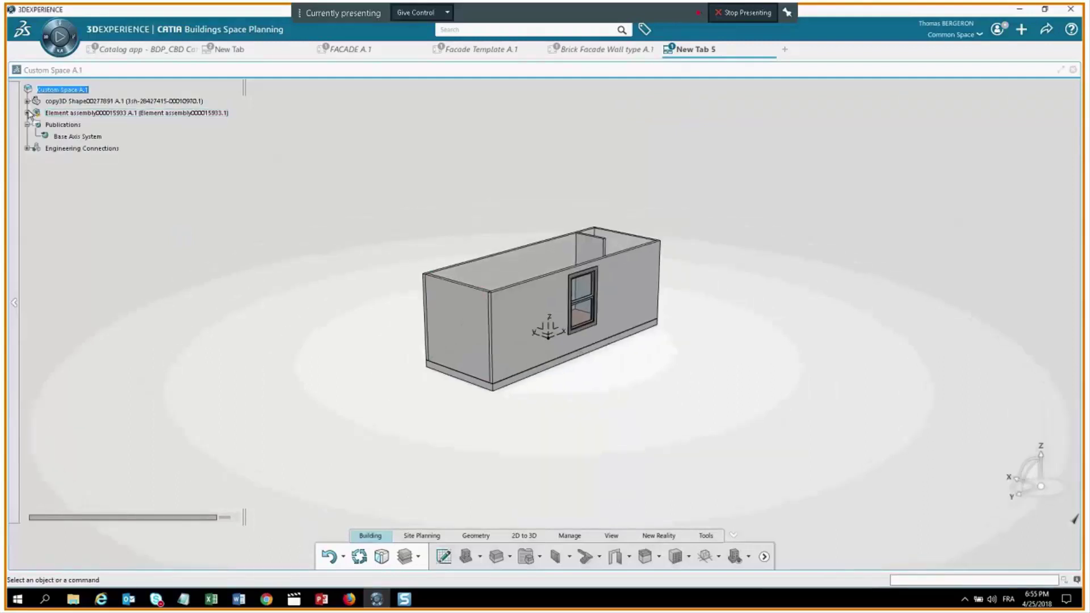
Expand the room's 3D Shape00010971 down to Body.1 and orbit the custom space box.
{"action": "left_click", "coordinate": [27, 113]}
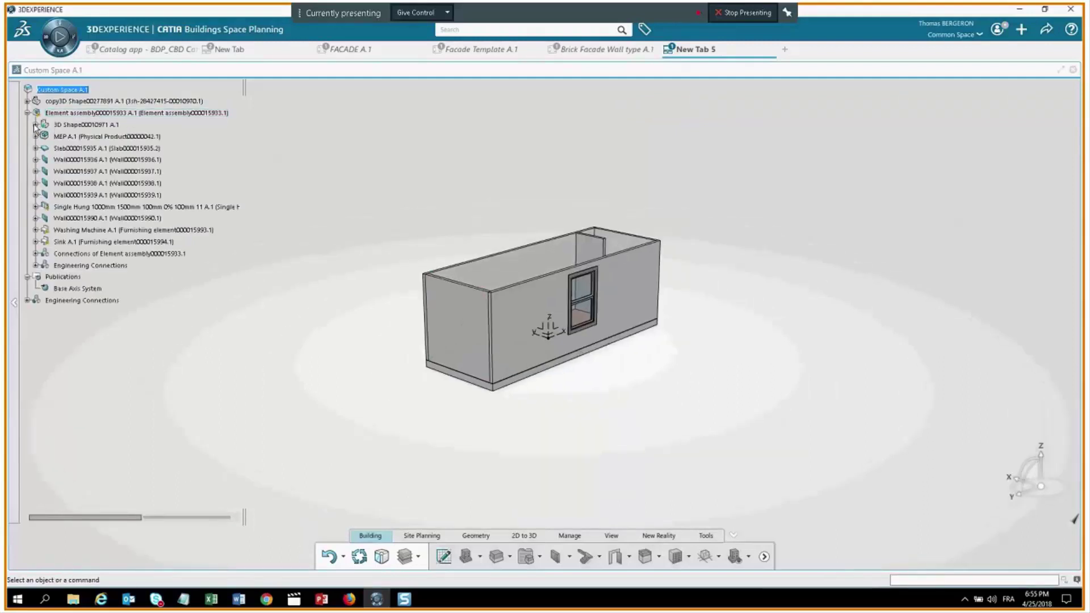
{"action": "left_click", "coordinate": [36, 124]}
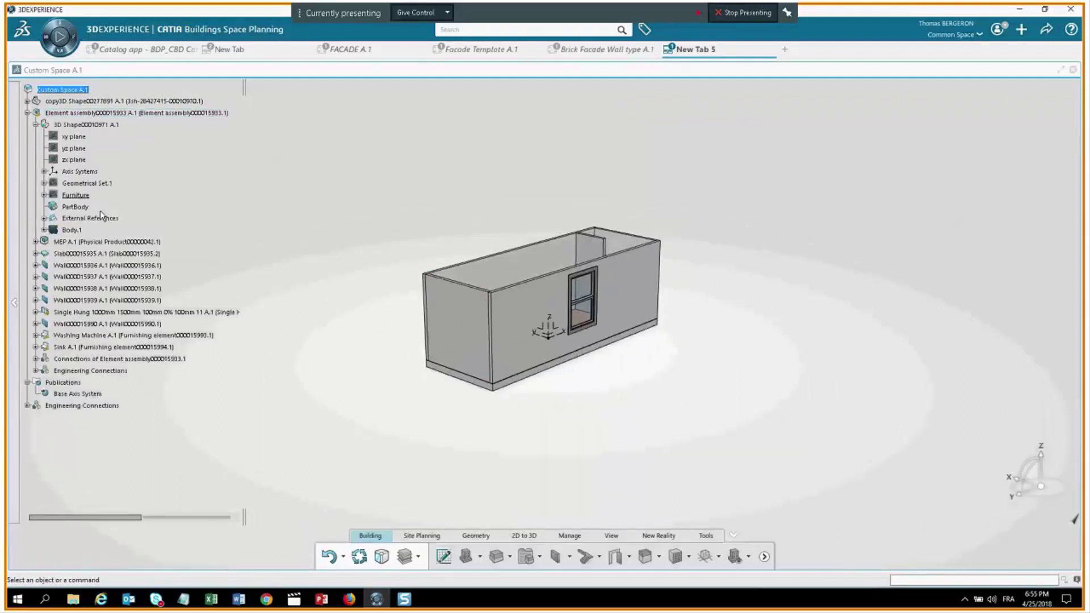
{"action": "left_click", "coordinate": [71, 230]}
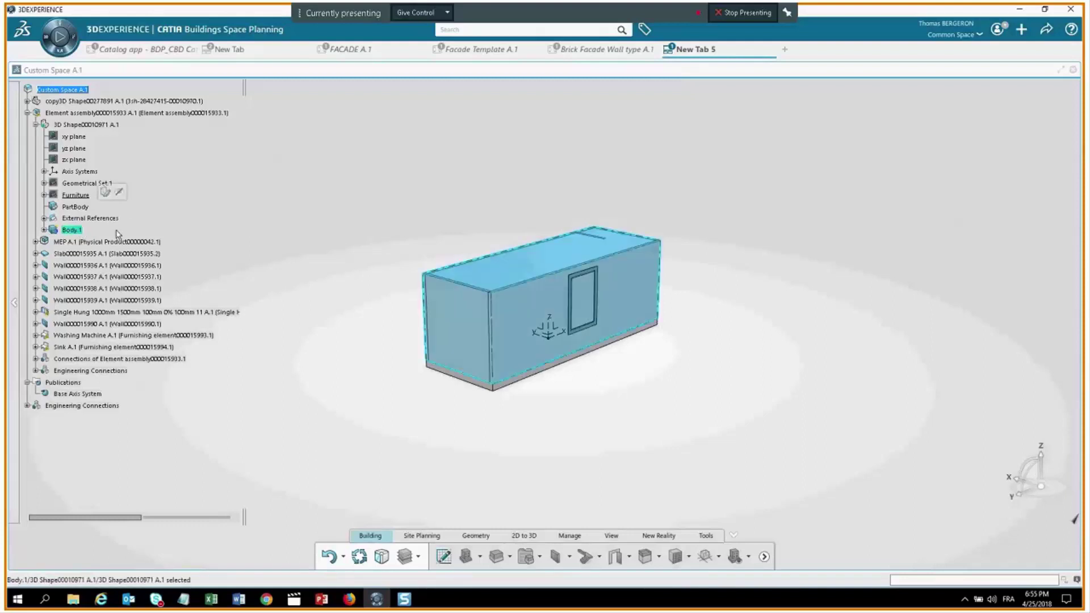
{"action": "middle_click_drag", "start_coordinate": [729, 341], "coordinate": [365, 401]}
{"action": "middle_click_drag", "start_coordinate": [294, 266], "coordinate": [454, 361]}
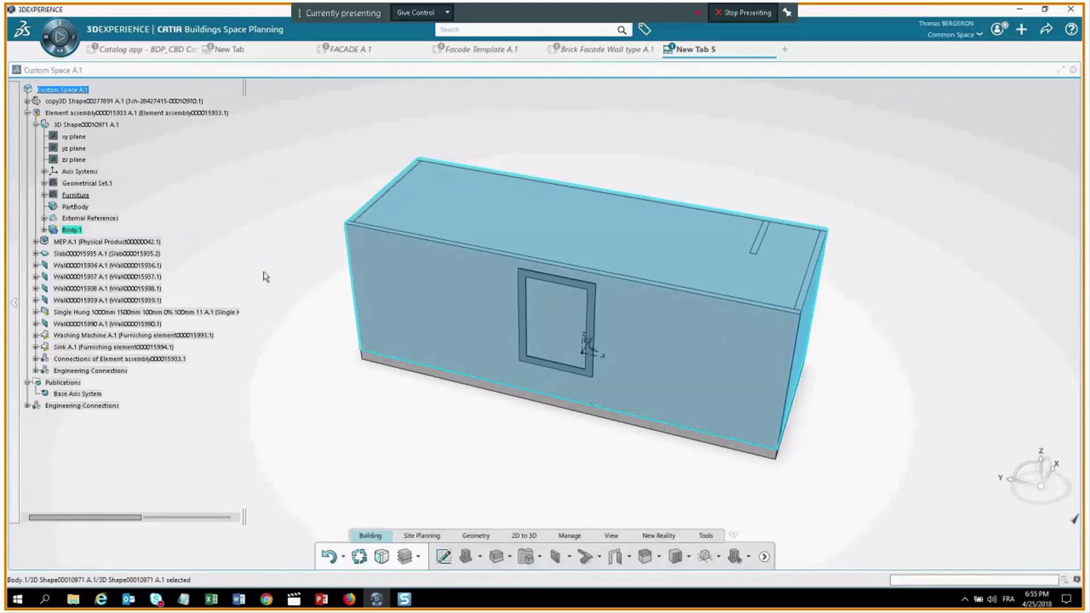
{"action": "middle_click_drag", "start_coordinate": [211, 298], "coordinate": [534, 258]}
{"action": "scroll", "coordinate": [506, 321], "scroll_direction": "down", "scroll_amount": 1}
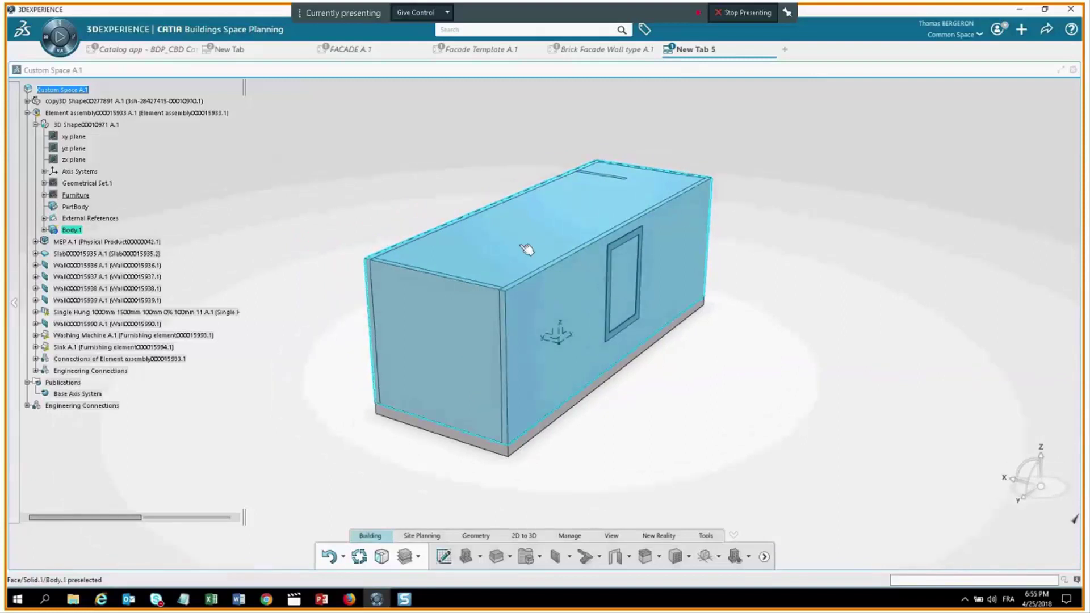
{"action": "left_click", "coordinate": [526, 250]}
{"action": "middle_click_drag", "start_coordinate": [259, 88], "coordinate": [377, 359]}
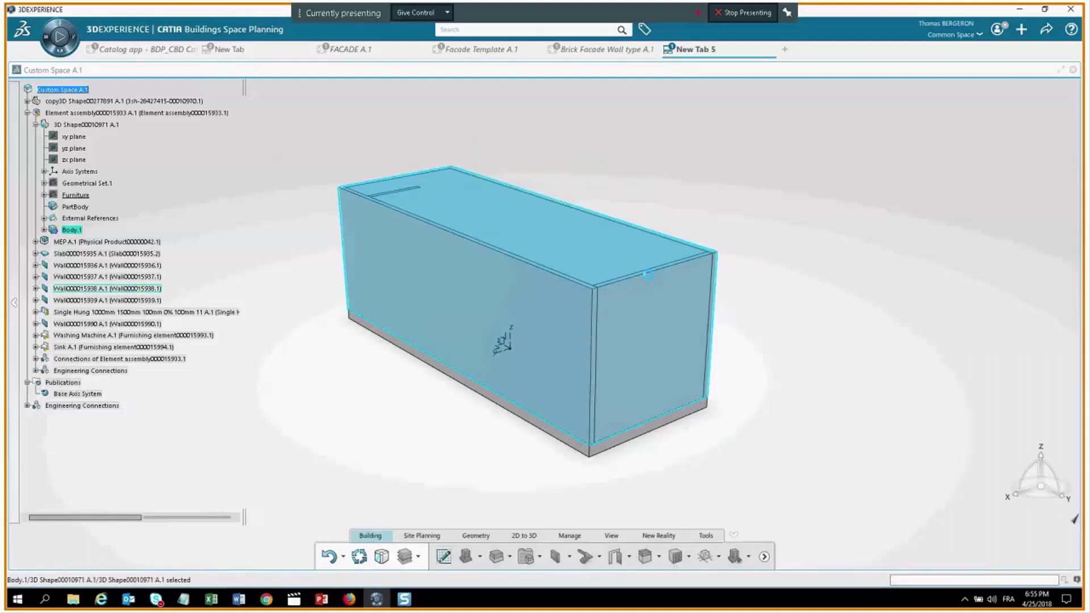
Hide the solid Body.1 to reveal the custom space's walls and window.
{"action": "left_click", "coordinate": [648, 274]}
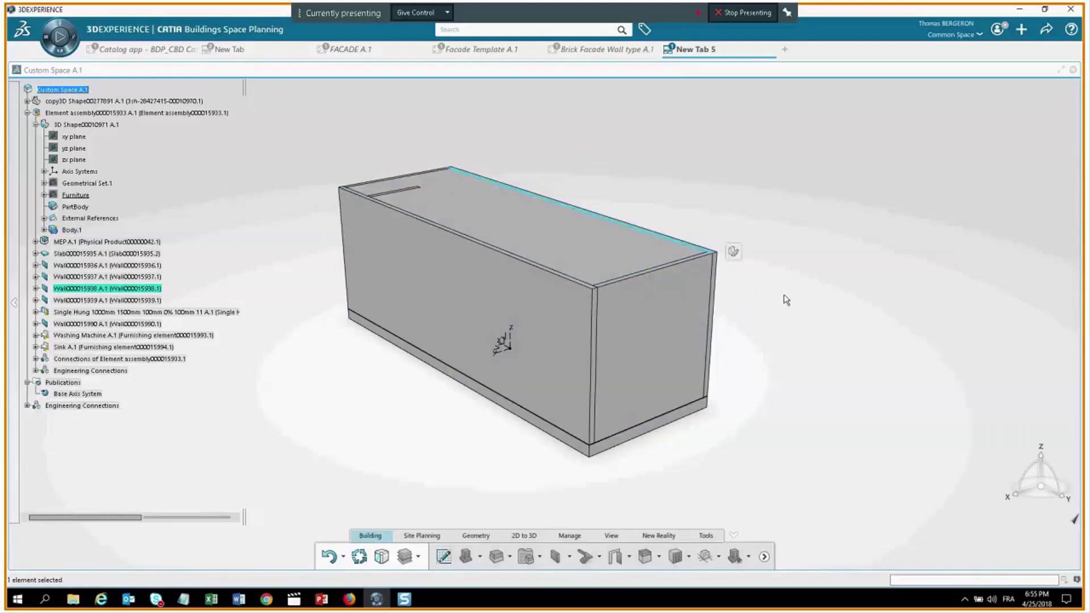
{"action": "left_click", "coordinate": [682, 114]}
{"action": "middle_click_drag", "start_coordinate": [401, 380], "coordinate": [441, 377]}
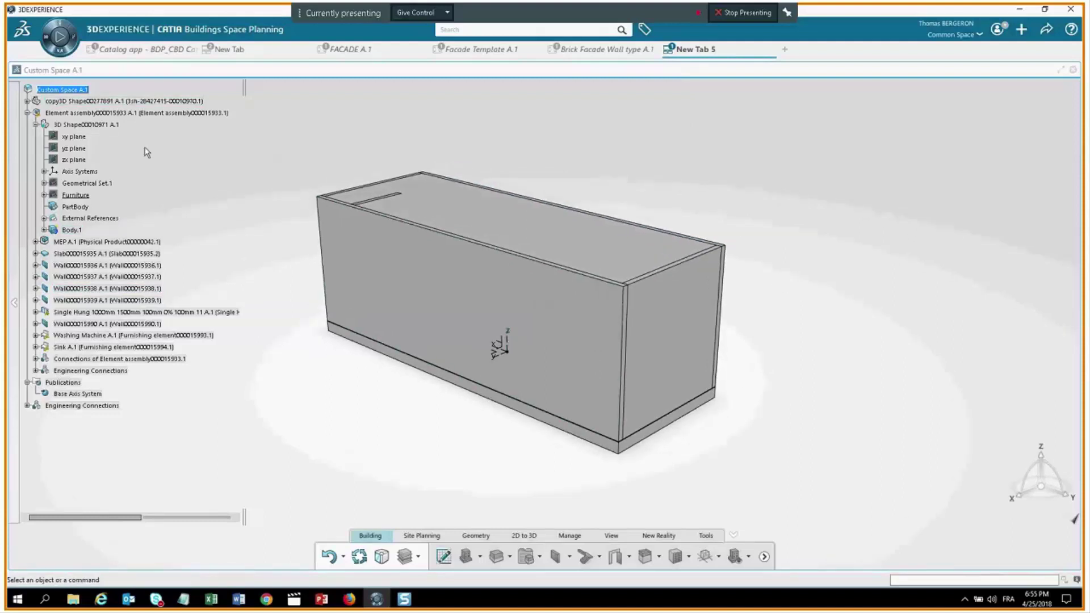
{"action": "left_click", "coordinate": [522, 369]}
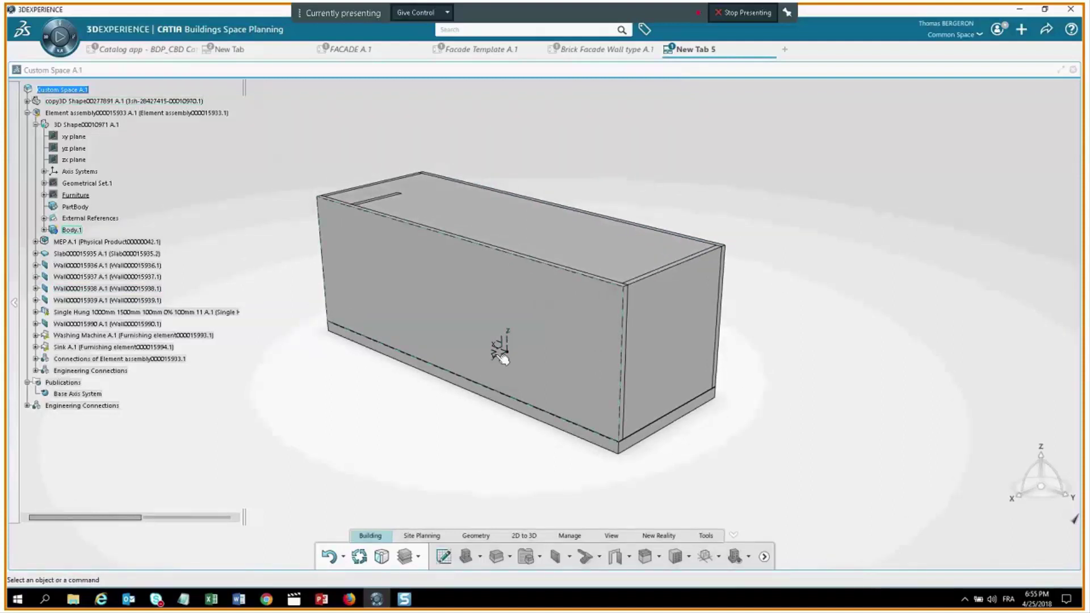
{"action": "middle_click_drag", "start_coordinate": [501, 357], "coordinate": [372, 390]}
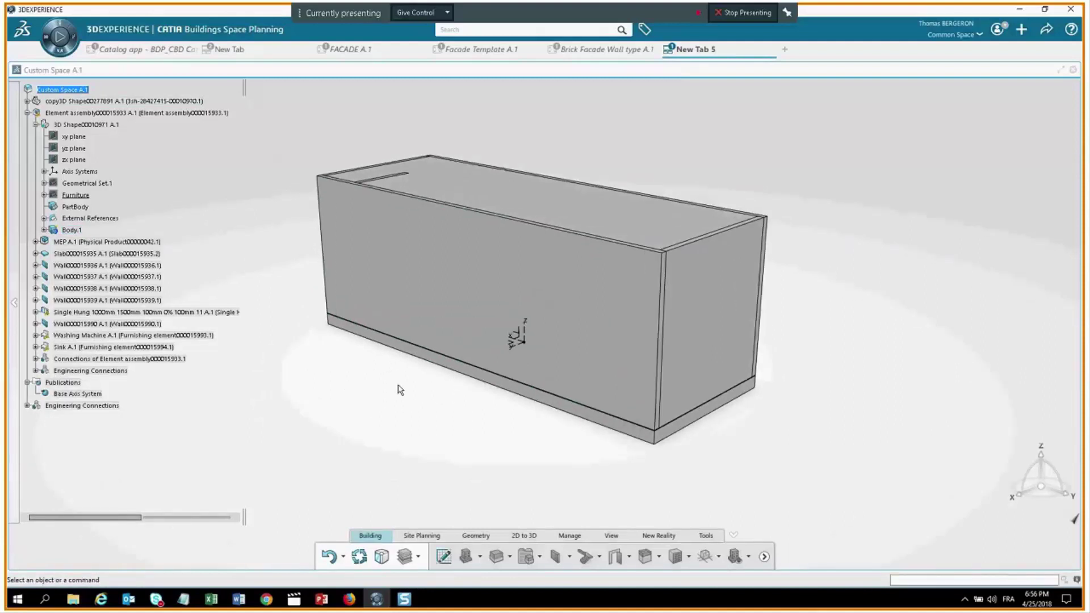
{"action": "middle_click_drag", "start_coordinate": [233, 195], "coordinate": [212, 179]}
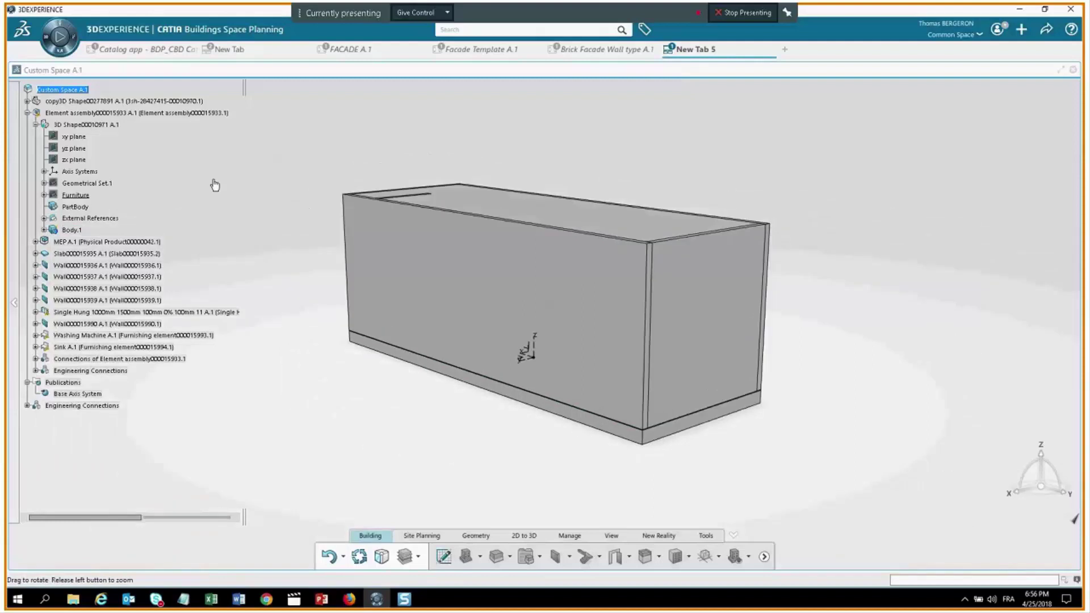
{"action": "middle_click_drag", "start_coordinate": [757, 199], "coordinate": [573, 210]}
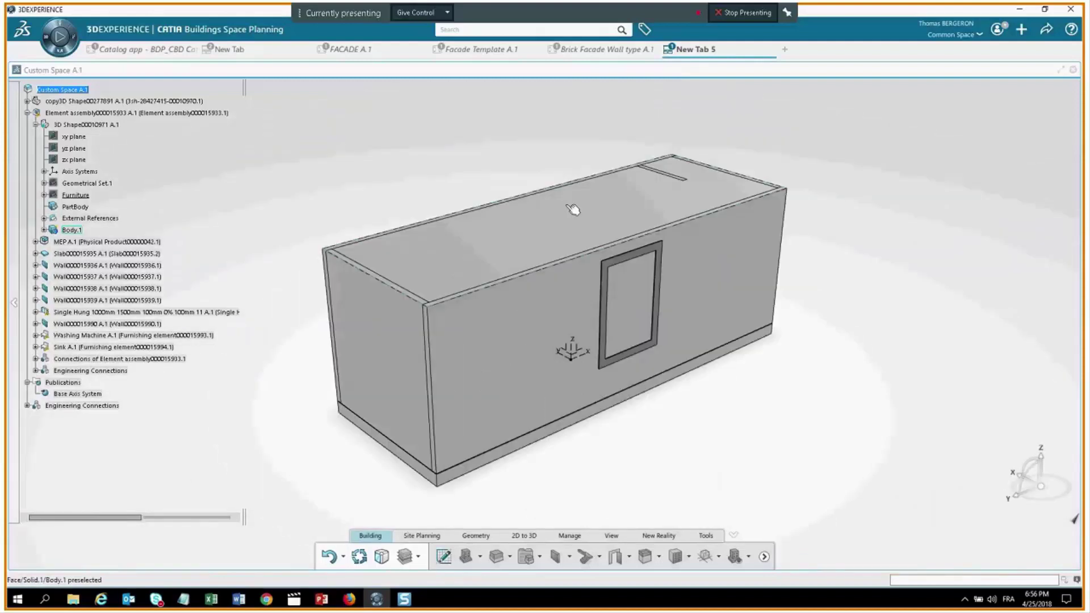
{"action": "left_click", "coordinate": [423, 358]}
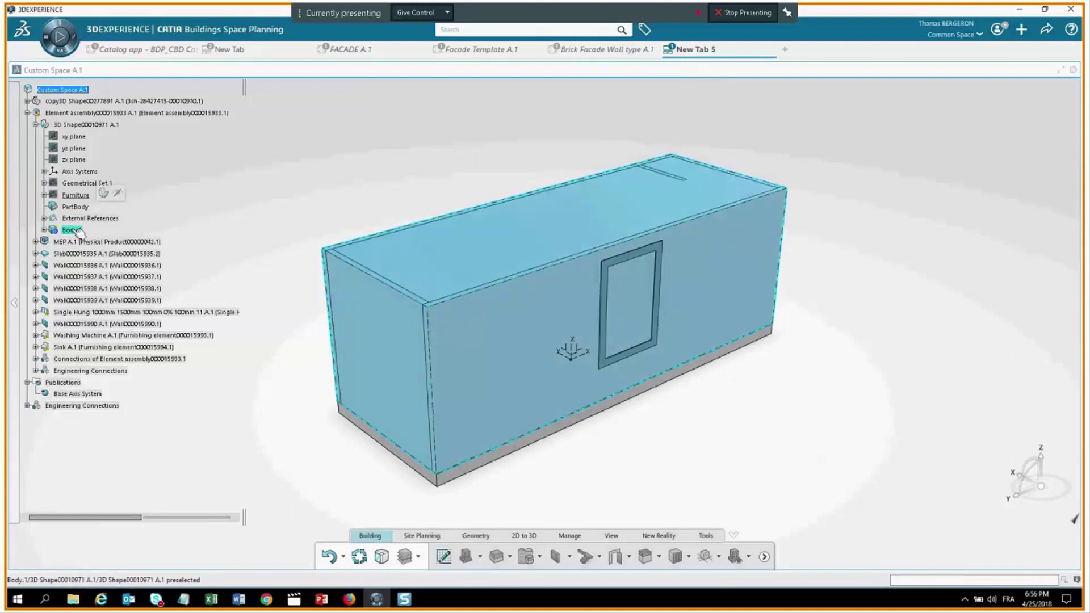
{"action": "middle_click_drag", "start_coordinate": [706, 346], "coordinate": [637, 347]}
Switch to the Building00000089 model and maximize its window.
{"action": "mouse_move", "coordinate": [187, 52]}
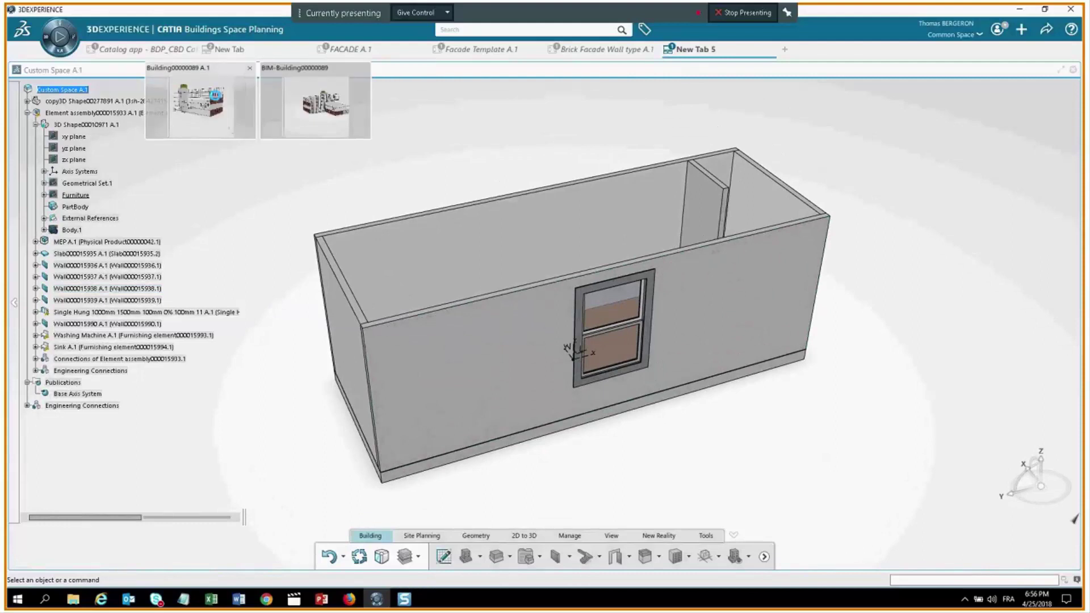
{"action": "left_click", "coordinate": [215, 95]}
{"action": "middle_click_drag", "start_coordinate": [409, 388], "coordinate": [471, 451]}
{"action": "left_click", "coordinate": [523, 69]}
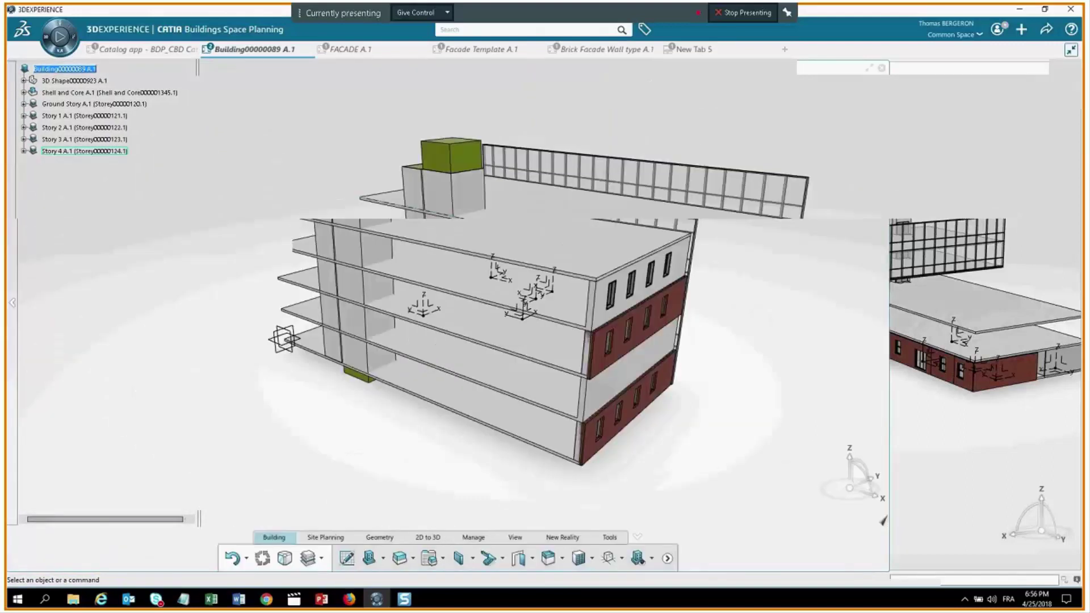
{"action": "middle_click_drag", "start_coordinate": [421, 308], "coordinate": [484, 309]}
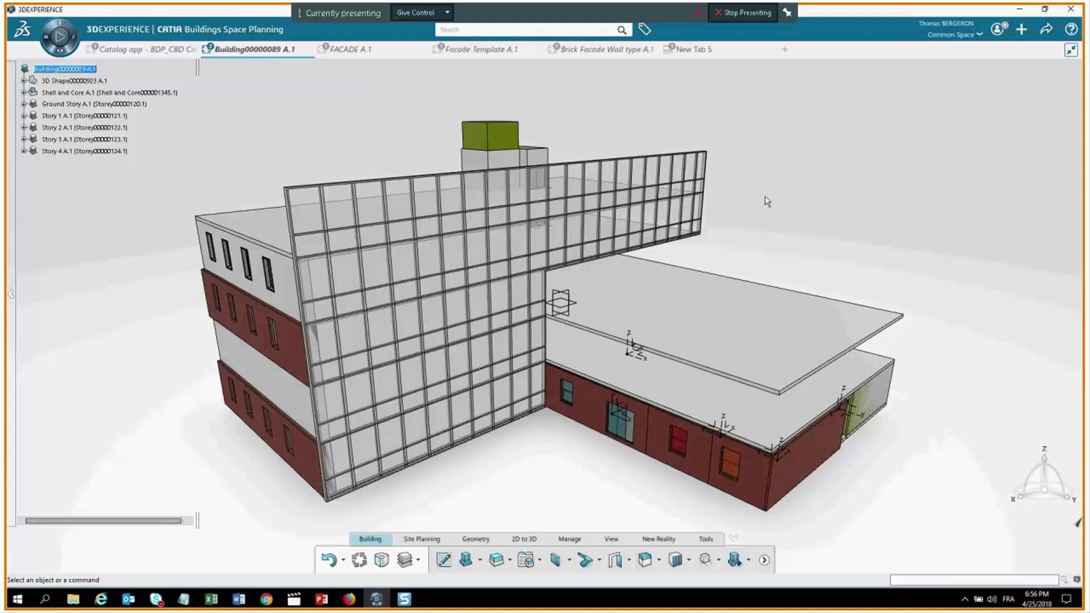
{"action": "middle_click_drag", "start_coordinate": [776, 228], "coordinate": [720, 196]}
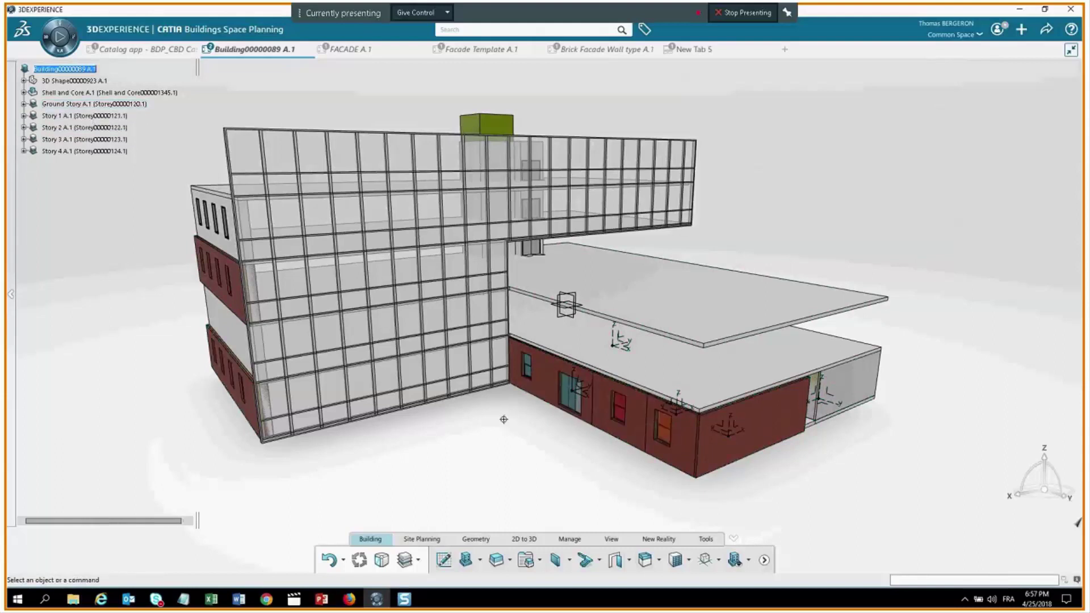
{"action": "middle_click_drag", "start_coordinate": [503, 420], "coordinate": [543, 411]}
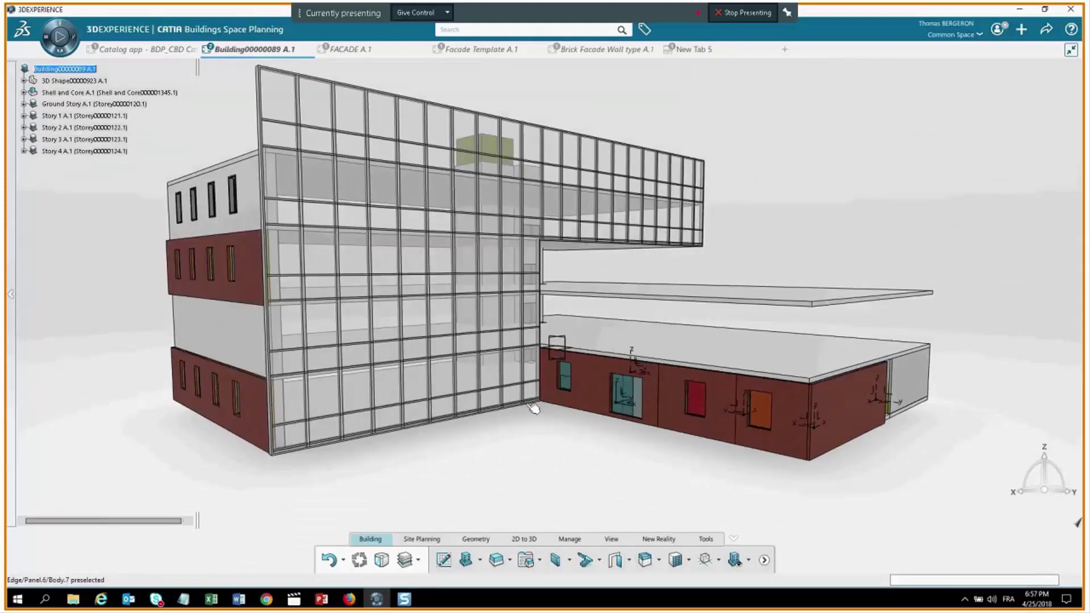
{"action": "middle_click", "coordinate": [212, 323]}
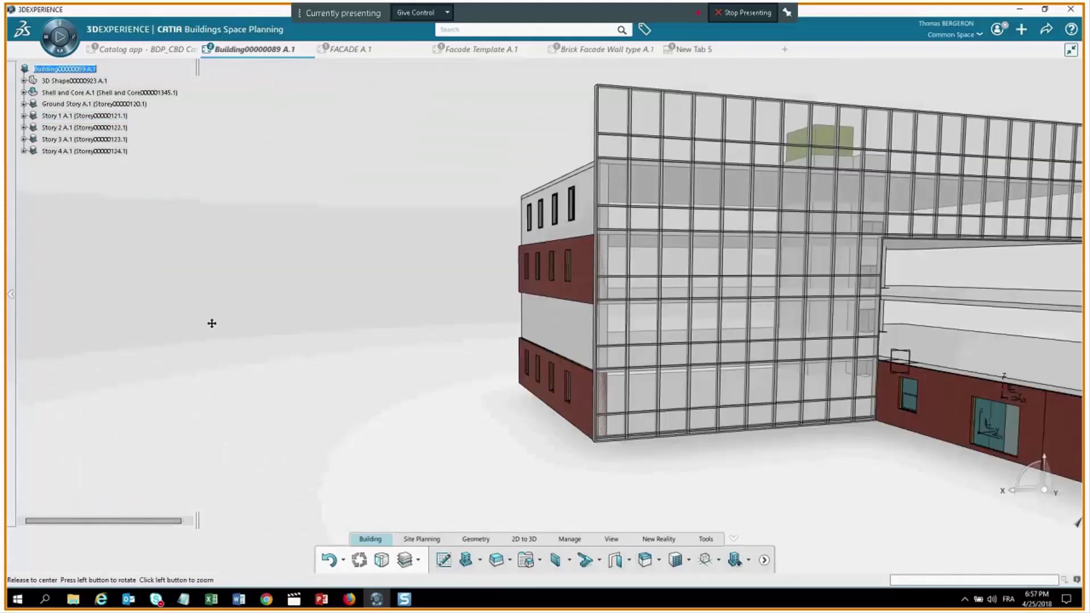
{"action": "middle_click_drag", "start_coordinate": [212, 323], "coordinate": [607, 311]}
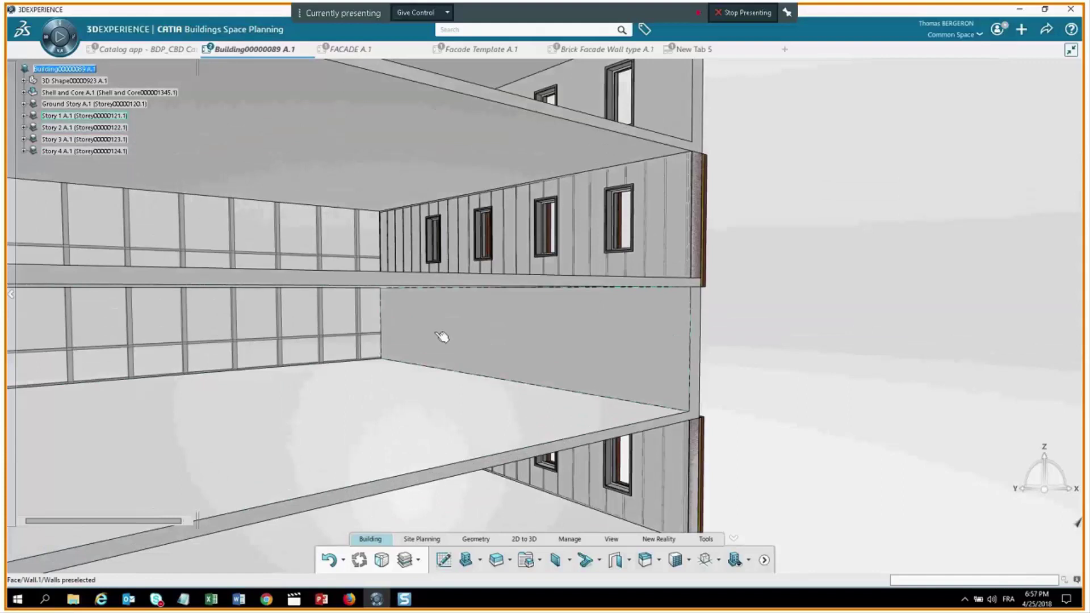
{"action": "middle_click_drag", "start_coordinate": [727, 354], "coordinate": [788, 328]}
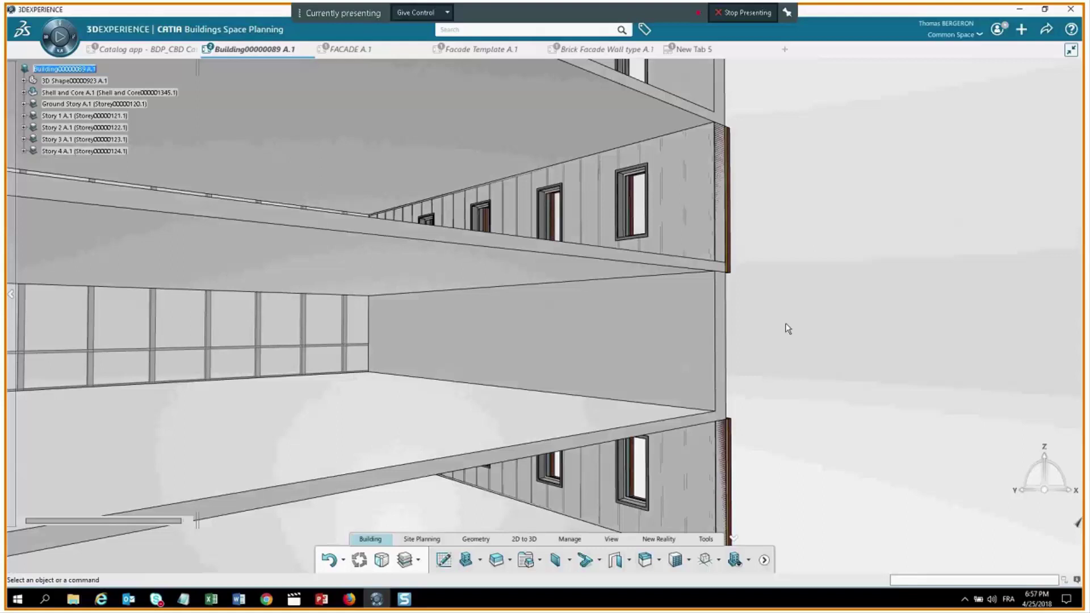
{"action": "left_click", "coordinate": [628, 336]}
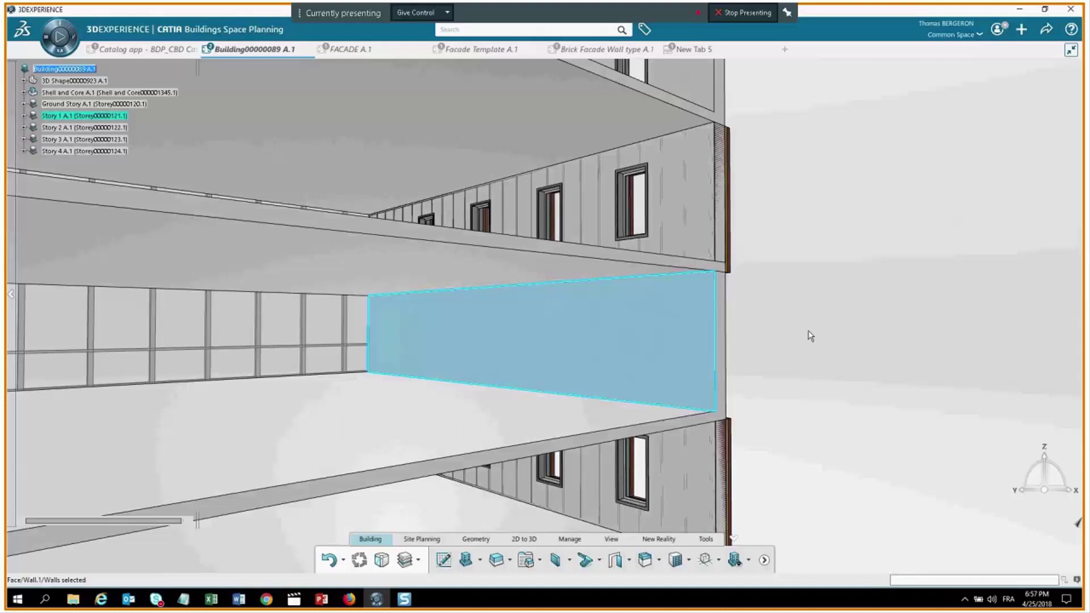
{"action": "left_click", "coordinate": [803, 335]}
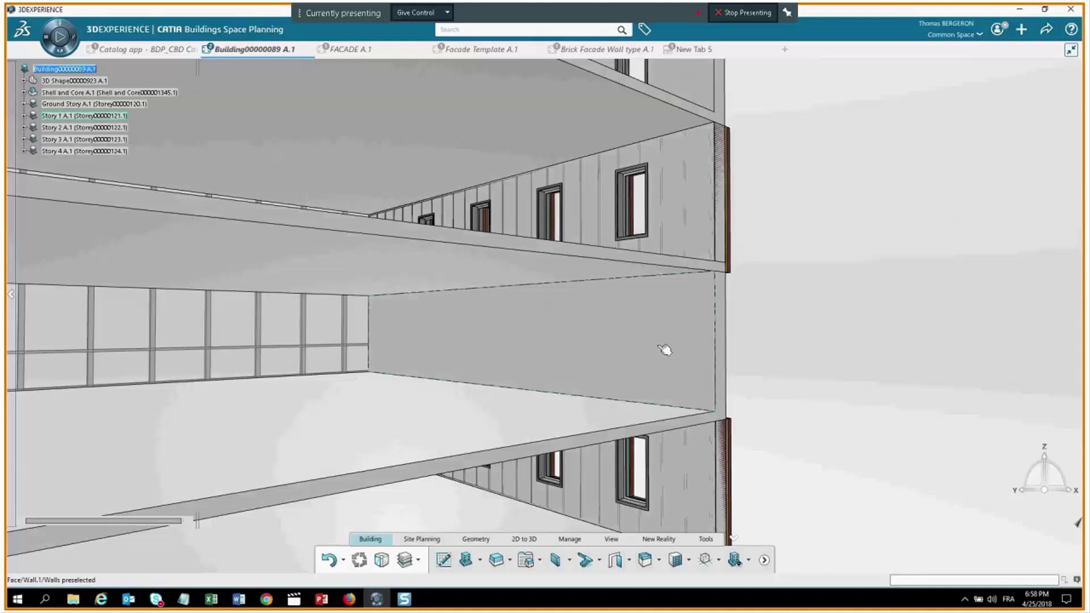
{"action": "middle_click_drag", "start_coordinate": [626, 339], "coordinate": [703, 319]}
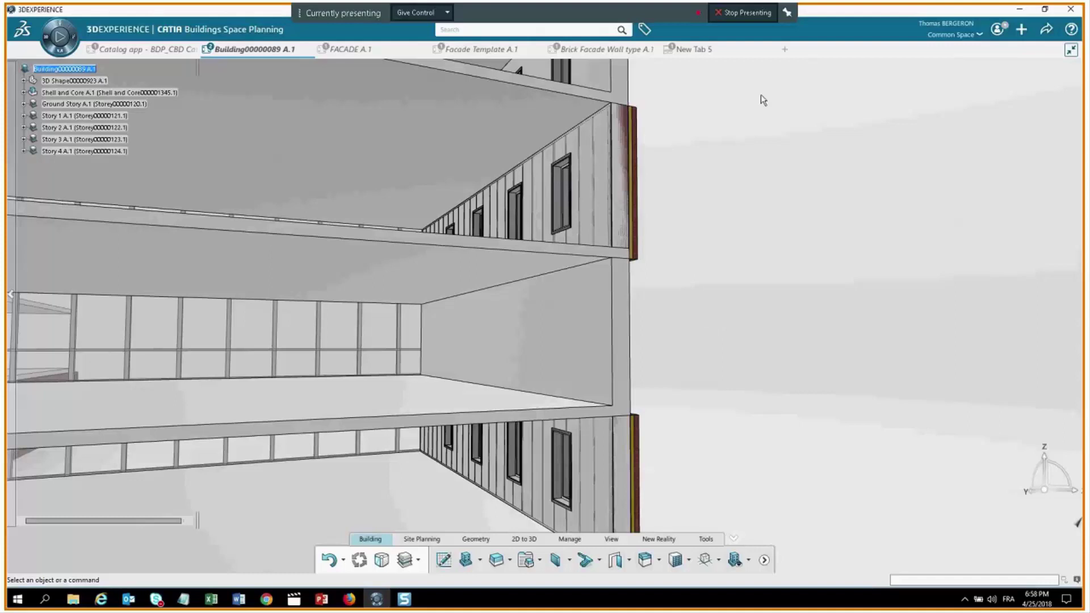
{"action": "middle_click_drag", "start_coordinate": [673, 256], "coordinate": [368, 396]}
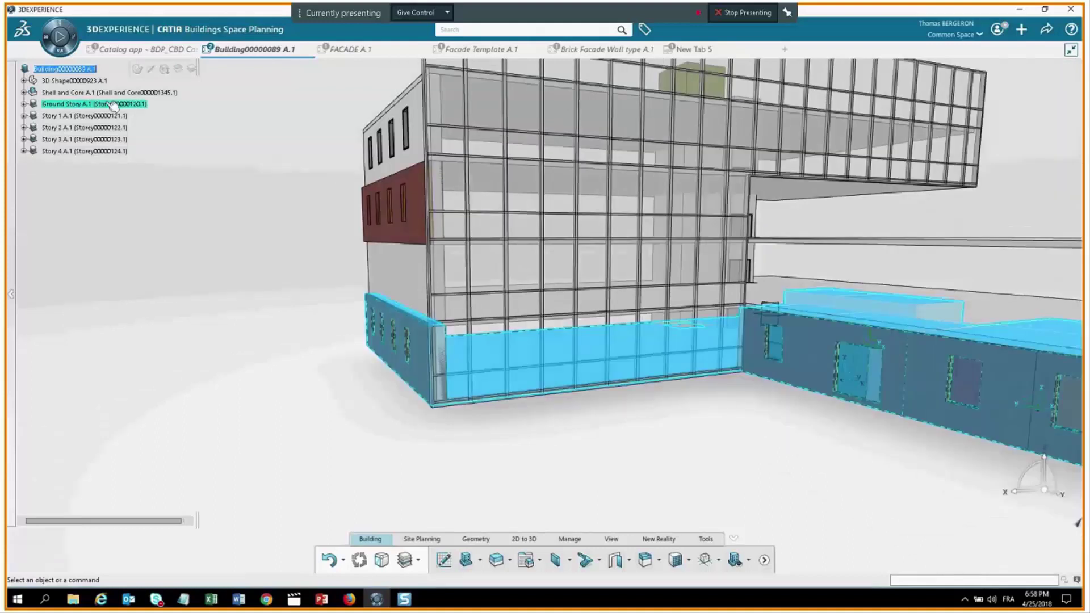
Activate the Ground Story and create Space.6, a 7.242 × 4.384 × 2.8 m box.
{"action": "double_click", "coordinate": [114, 106]}
{"action": "middle_click_drag", "start_coordinate": [738, 392], "coordinate": [555, 420]}
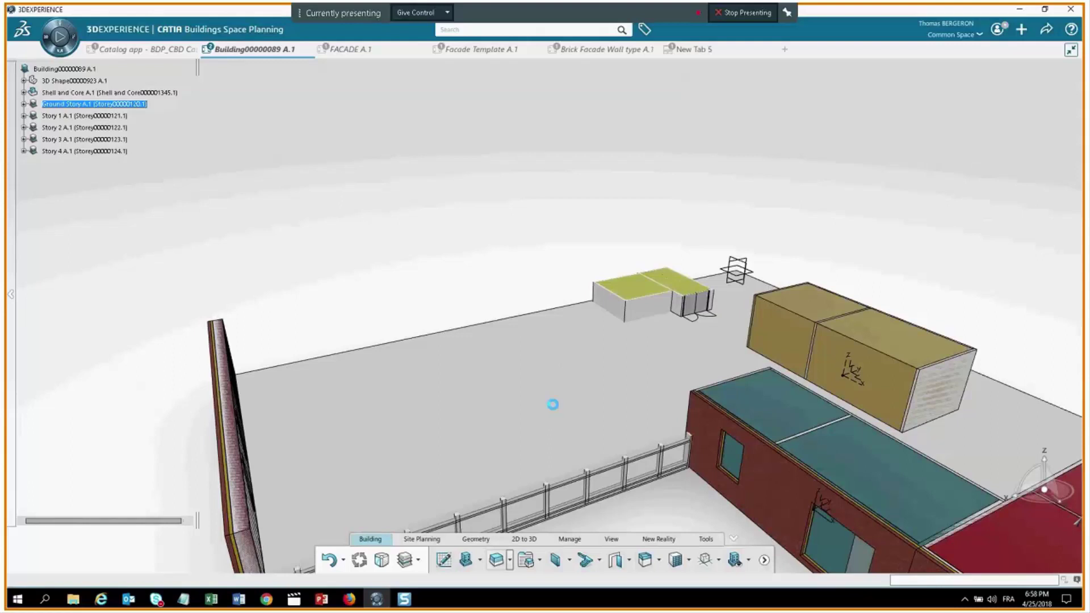
{"action": "left_click", "coordinate": [552, 404]}
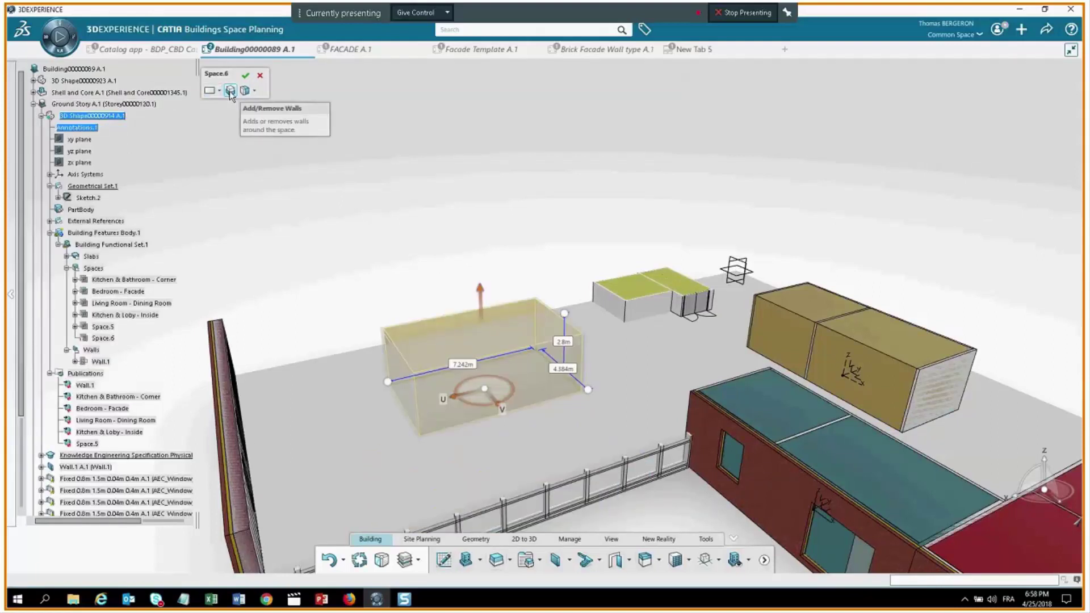
Start the wall tool, adjust element display, and pick four faces of Space.6.
{"action": "left_click", "coordinate": [230, 91]}
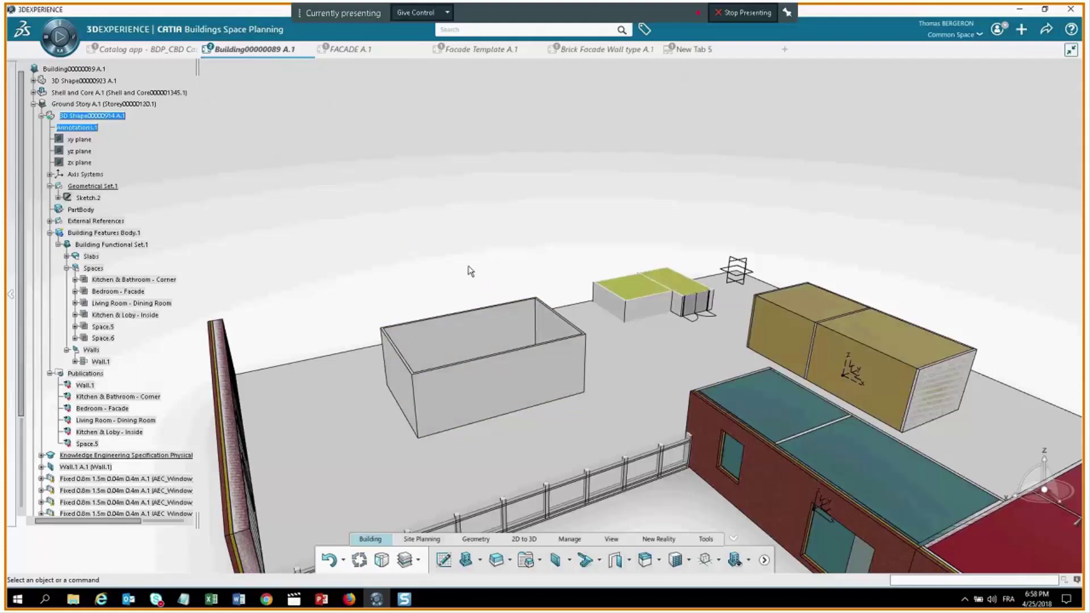
{"action": "left_click", "coordinate": [748, 560]}
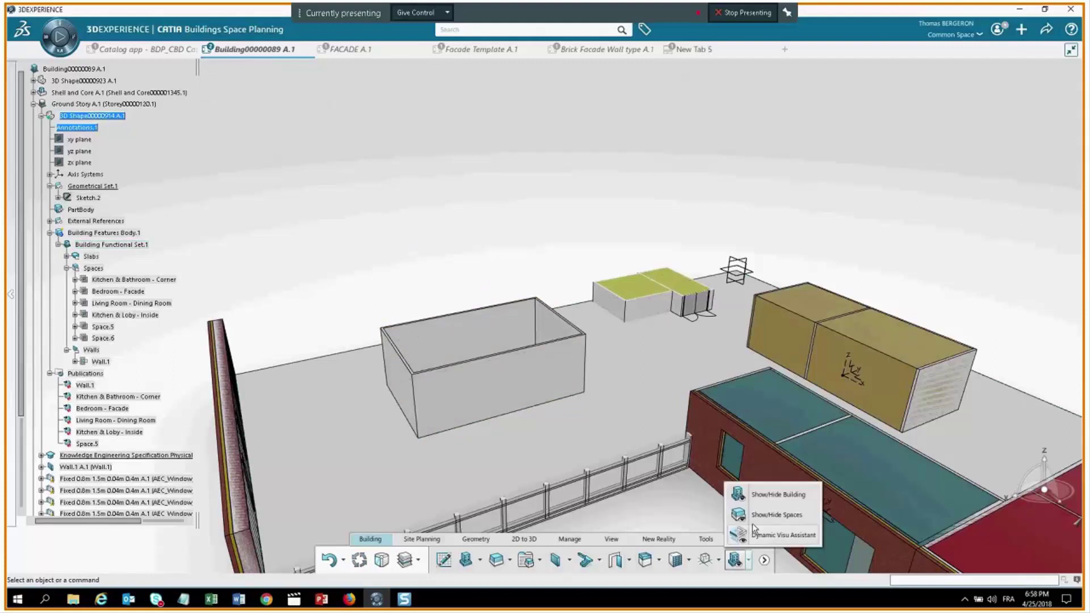
{"action": "left_click", "coordinate": [754, 530]}
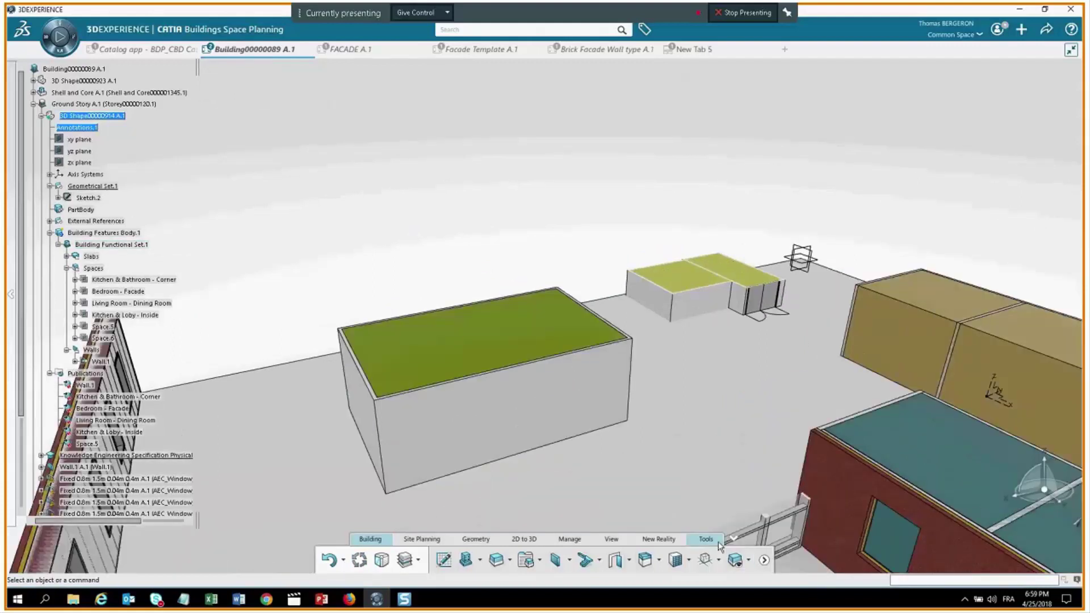
{"action": "left_click", "coordinate": [454, 318]}
{"action": "left_click", "coordinate": [585, 377], "text": "ctrl"}
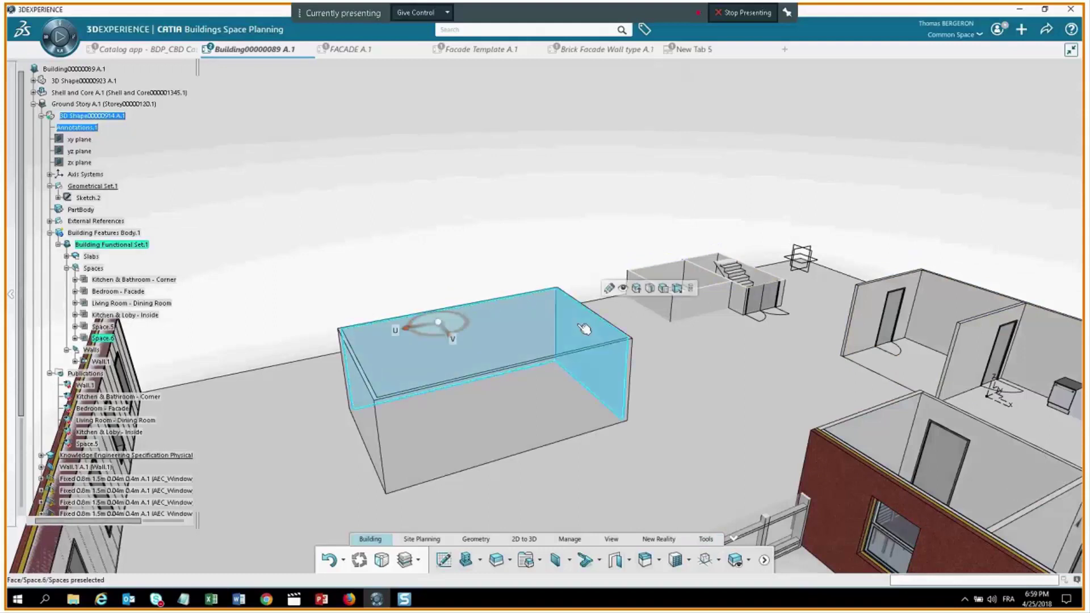
{"action": "left_click", "coordinate": [564, 381], "text": "ctrl"}
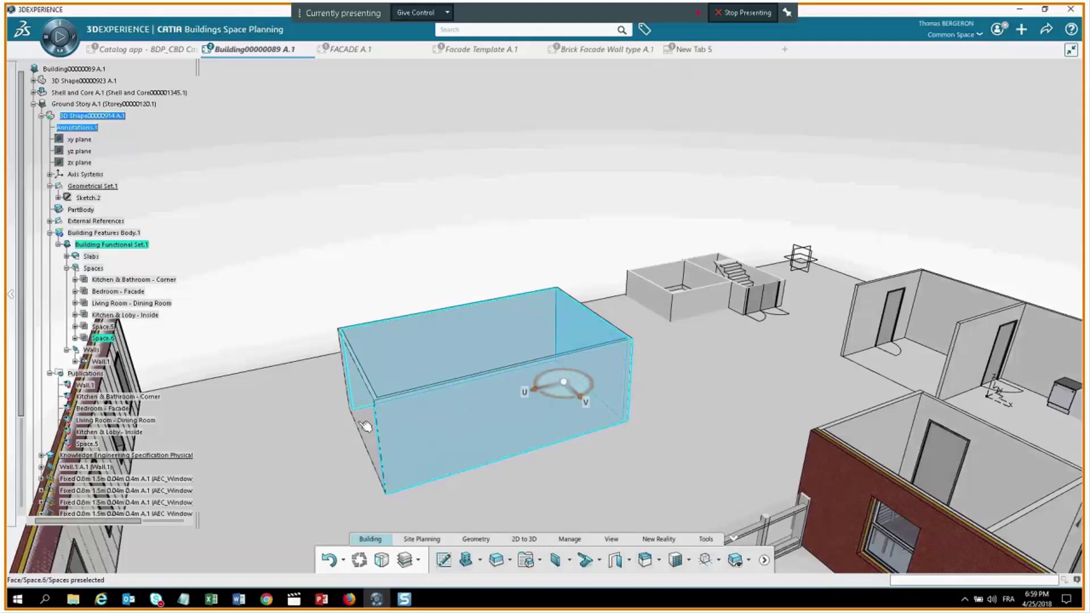
{"action": "left_click", "coordinate": [365, 424], "text": "ctrl"}
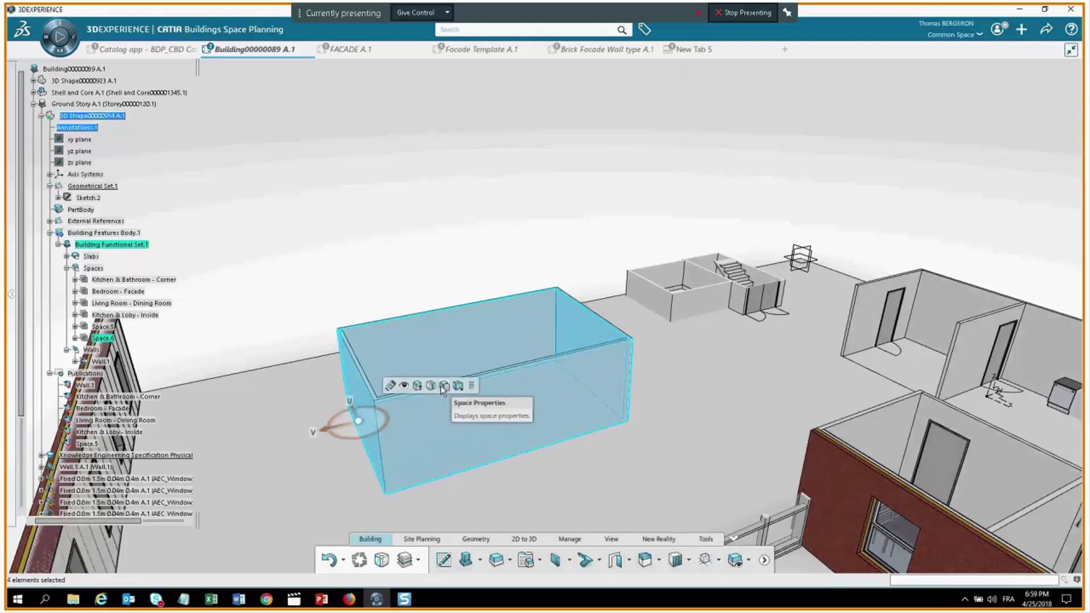
Extract the space box's four side faces into walls with Join walls when possible enabled.
{"action": "left_click", "coordinate": [459, 386]}
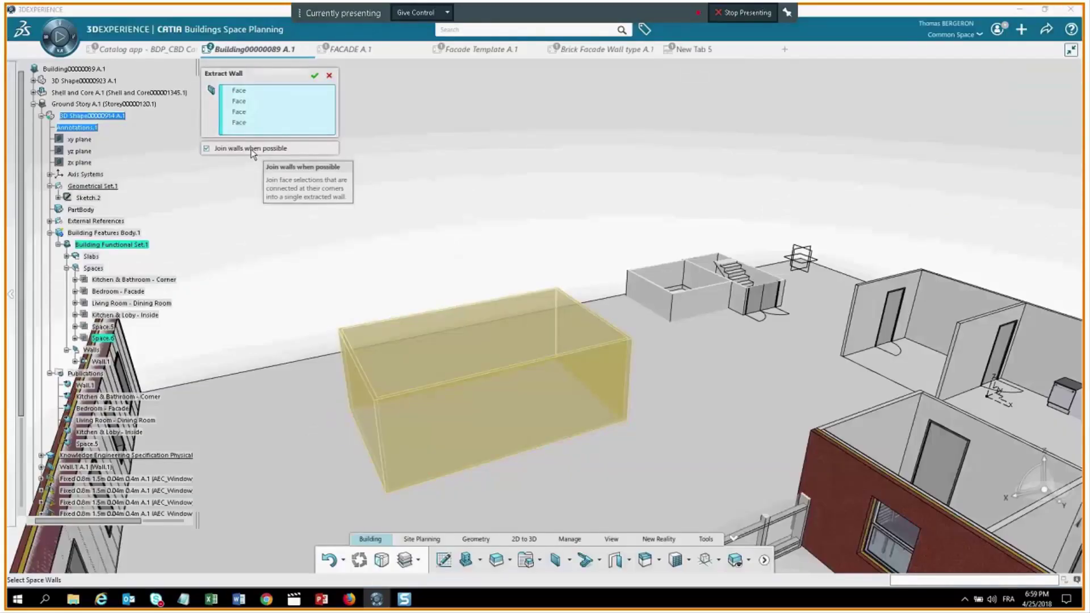
{"action": "left_click", "coordinate": [206, 150]}
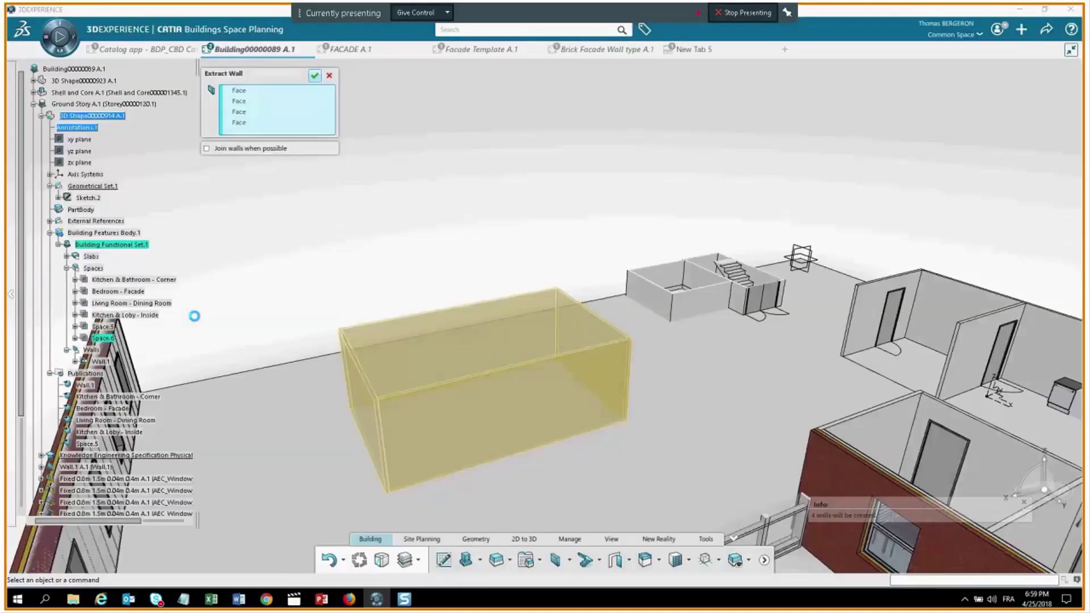
{"action": "middle_click_drag", "start_coordinate": [221, 311], "coordinate": [340, 351]}
Check Wall(extracted).2 through .5 in the tree and orbit around the enclosed Space.6.
{"action": "left_click", "coordinate": [116, 375]}
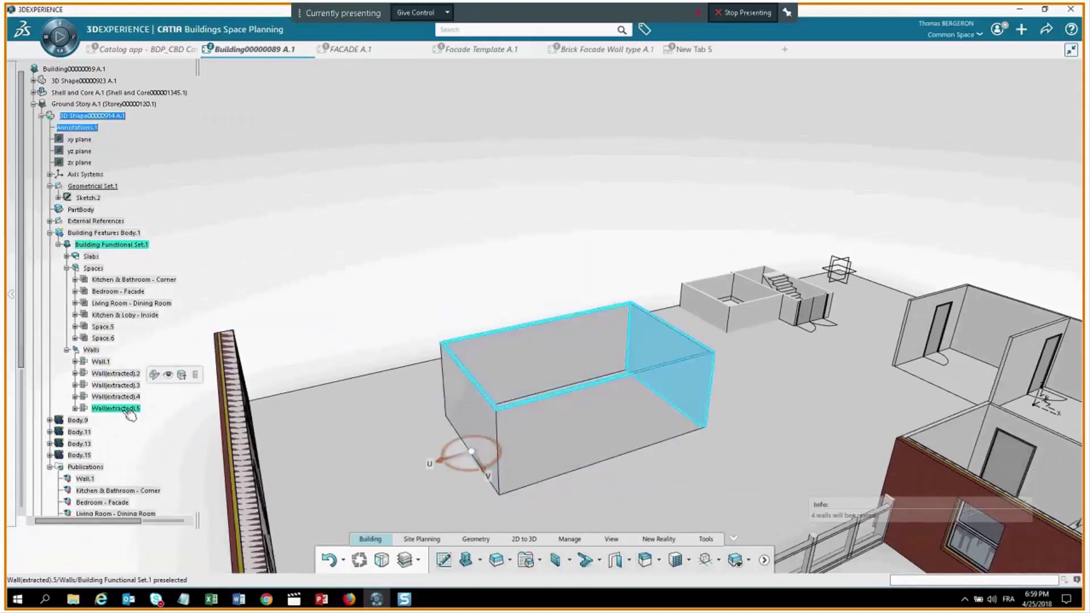
{"action": "left_click", "coordinate": [122, 384]}
{"action": "left_click", "coordinate": [119, 365]}
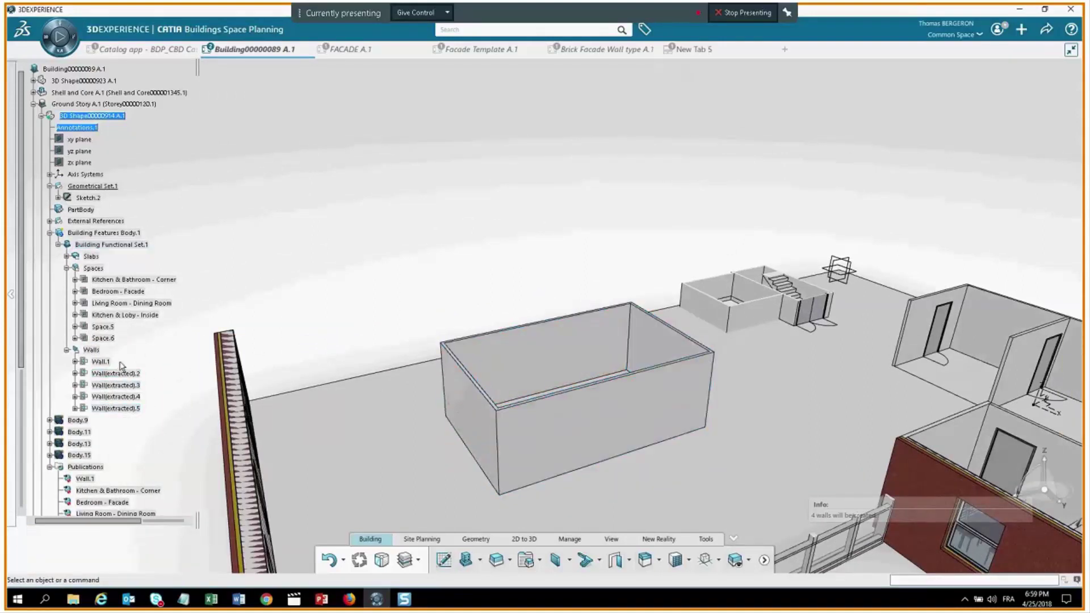
{"action": "left_click", "coordinate": [122, 374]}
{"action": "left_click", "coordinate": [123, 387]}
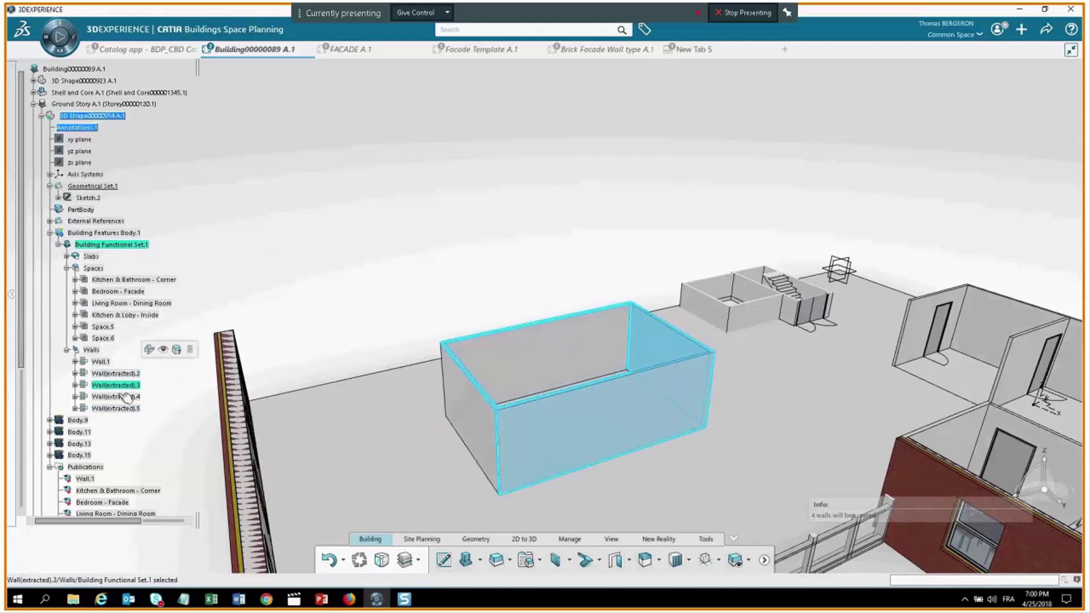
{"action": "left_click", "coordinate": [125, 397]}
{"action": "left_click", "coordinate": [125, 409]}
{"action": "left_click", "coordinate": [306, 286]}
{"action": "middle_click_drag", "start_coordinate": [632, 335], "coordinate": [120, 383]}
{"action": "left_click", "coordinate": [125, 375]}
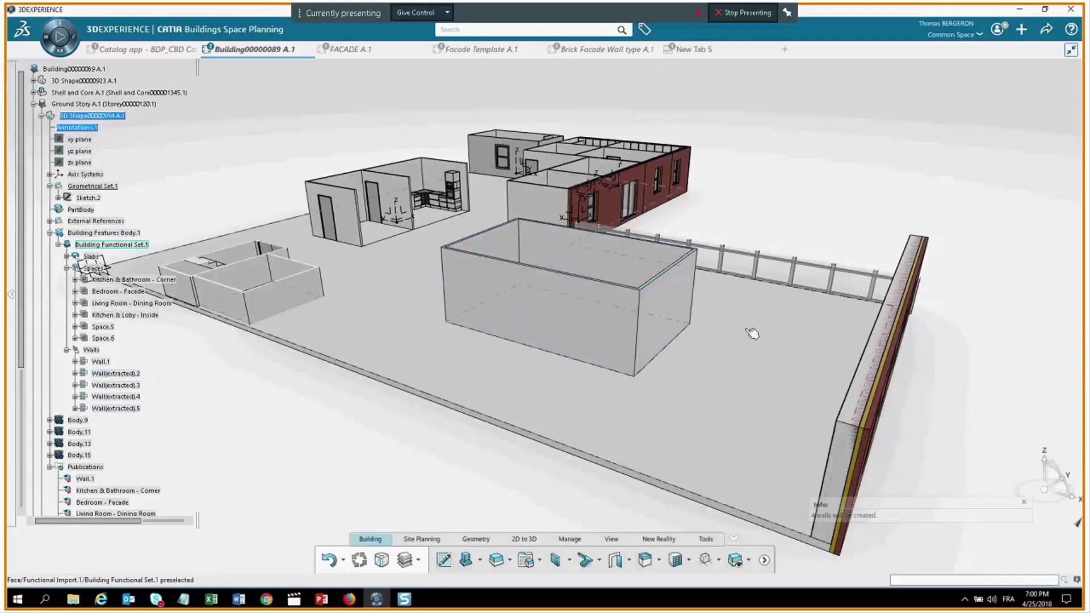
{"action": "middle_click_drag", "start_coordinate": [860, 368], "coordinate": [652, 383]}
Collapse Ground Story and make Story 2 A.1 the active story.
{"action": "left_click", "coordinate": [33, 105]}
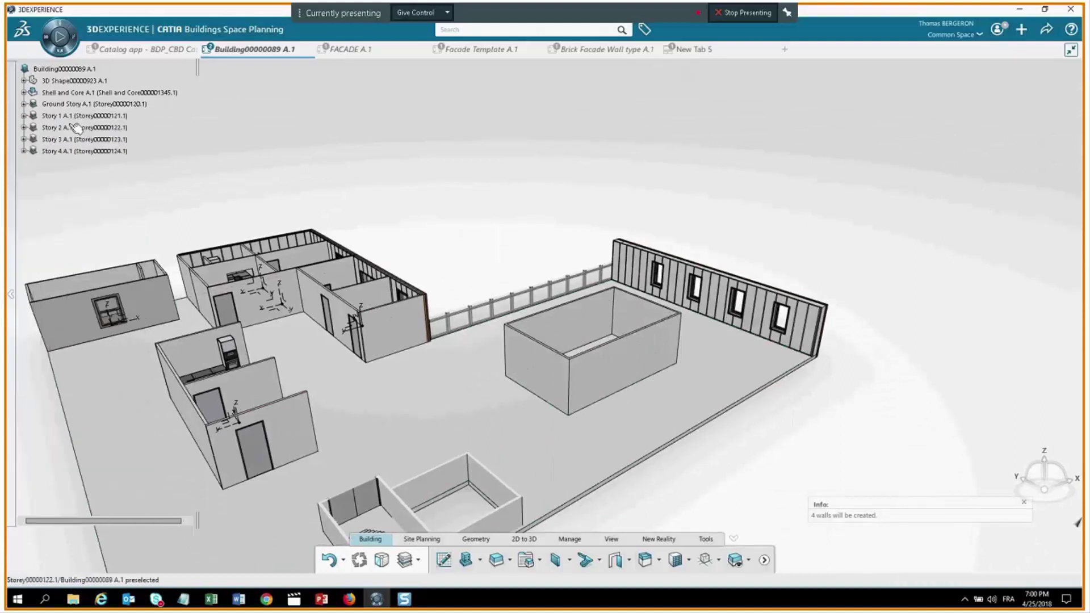
{"action": "double_click", "coordinate": [72, 125]}
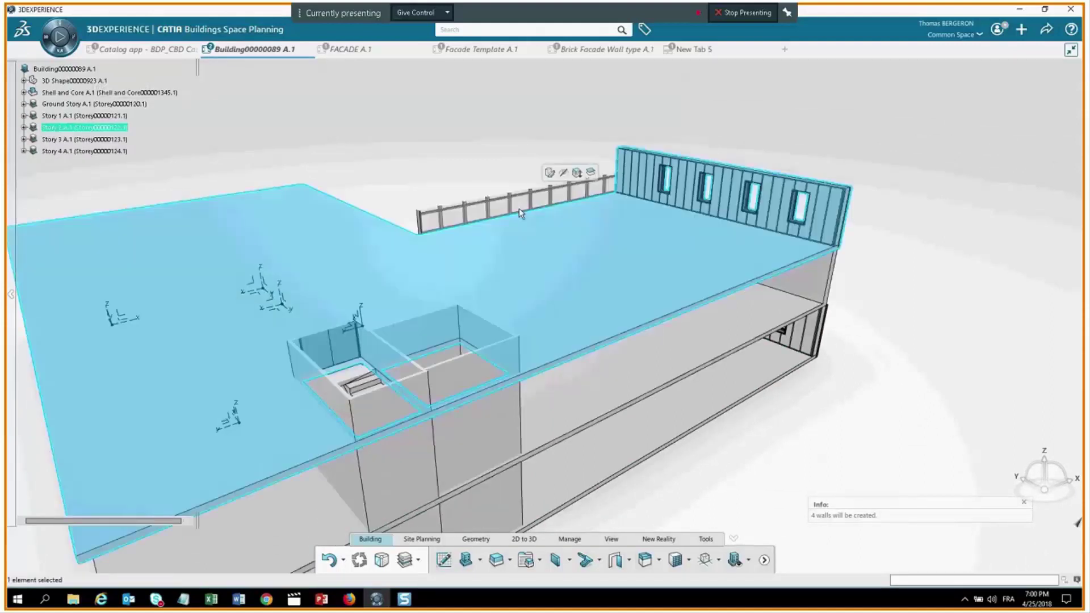
{"action": "left_click", "coordinate": [874, 311]}
Rotate, pan and zoom to inspect Story 2's floor slabs and facade, then start Curtain Wall.
{"action": "middle_click_drag", "start_coordinate": [758, 304], "coordinate": [562, 297]}
{"action": "middle_click_drag", "start_coordinate": [419, 336], "coordinate": [499, 311]}
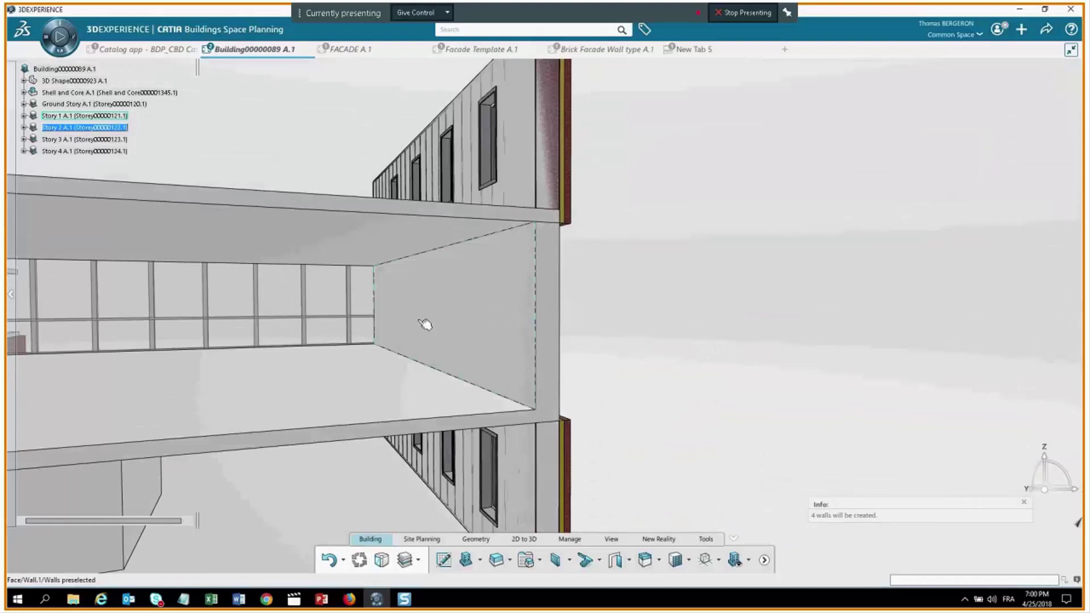
{"action": "middle_click_drag", "start_coordinate": [426, 323], "coordinate": [542, 312]}
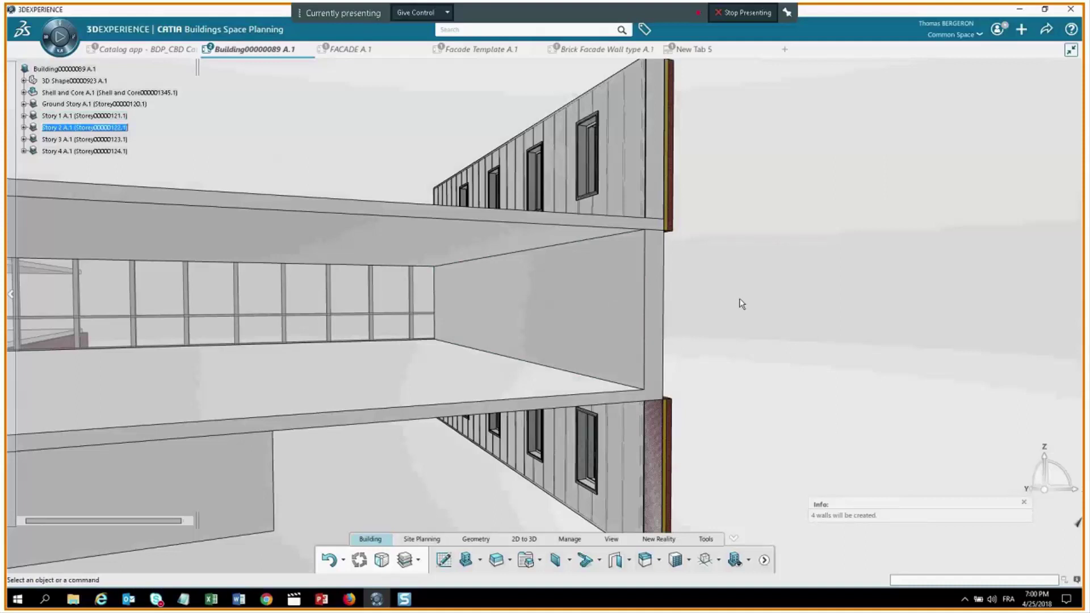
{"action": "middle_click_drag", "start_coordinate": [741, 303], "coordinate": [431, 314]}
{"action": "middle_click_drag", "start_coordinate": [686, 305], "coordinate": [576, 322]}
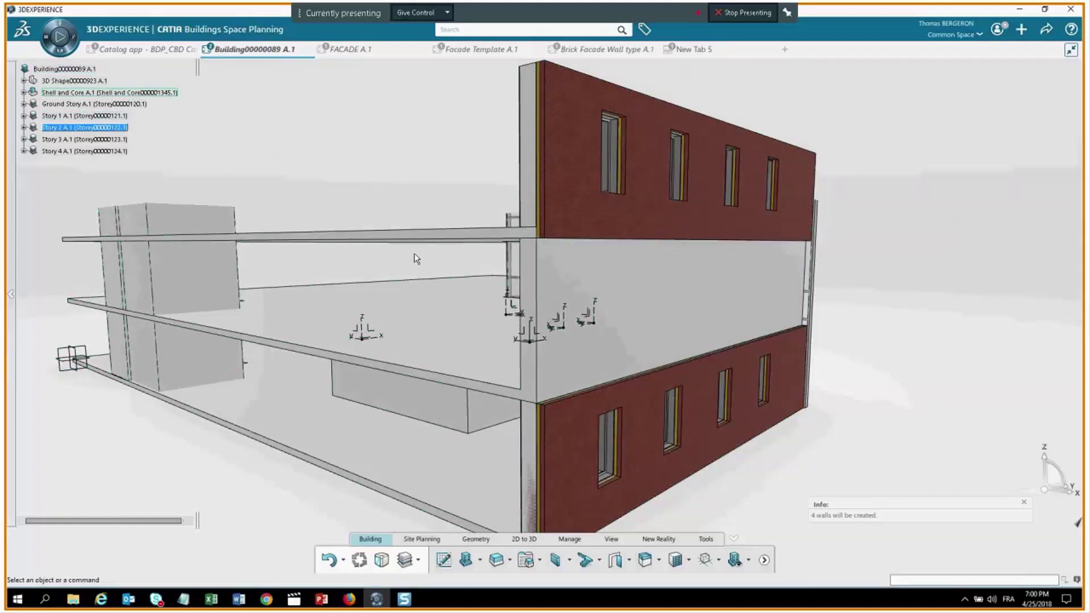
{"action": "left_click", "coordinate": [677, 559]}
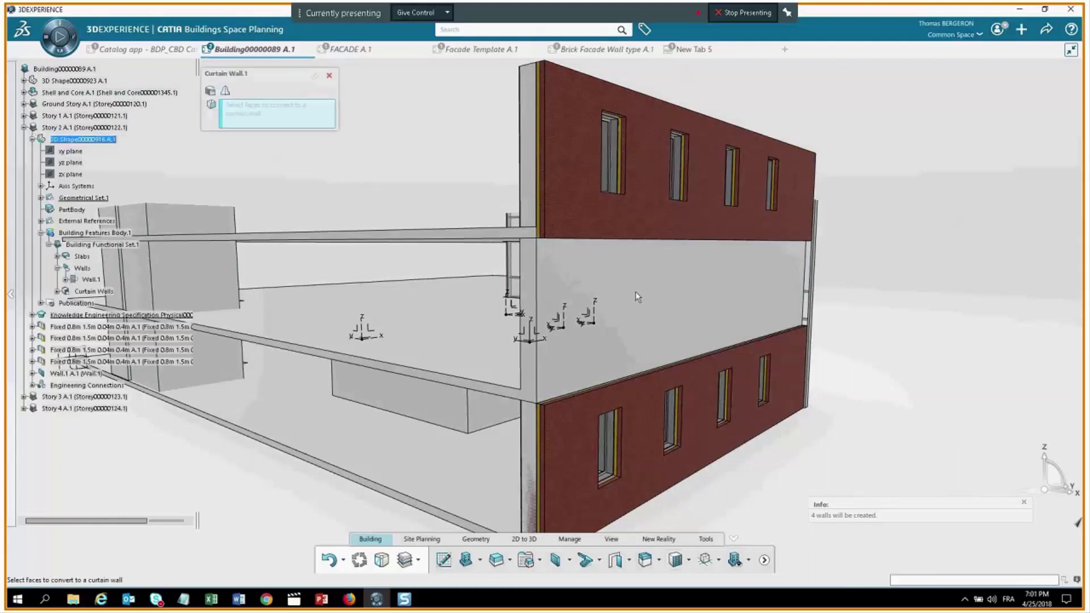
{"action": "left_click", "coordinate": [328, 75]}
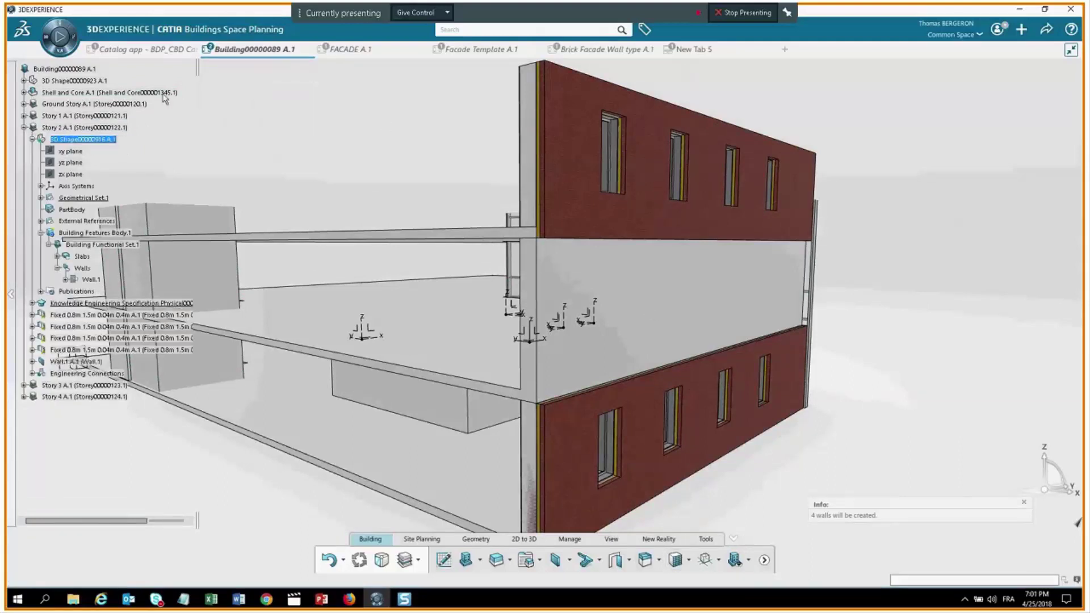
{"action": "left_click", "coordinate": [123, 93]}
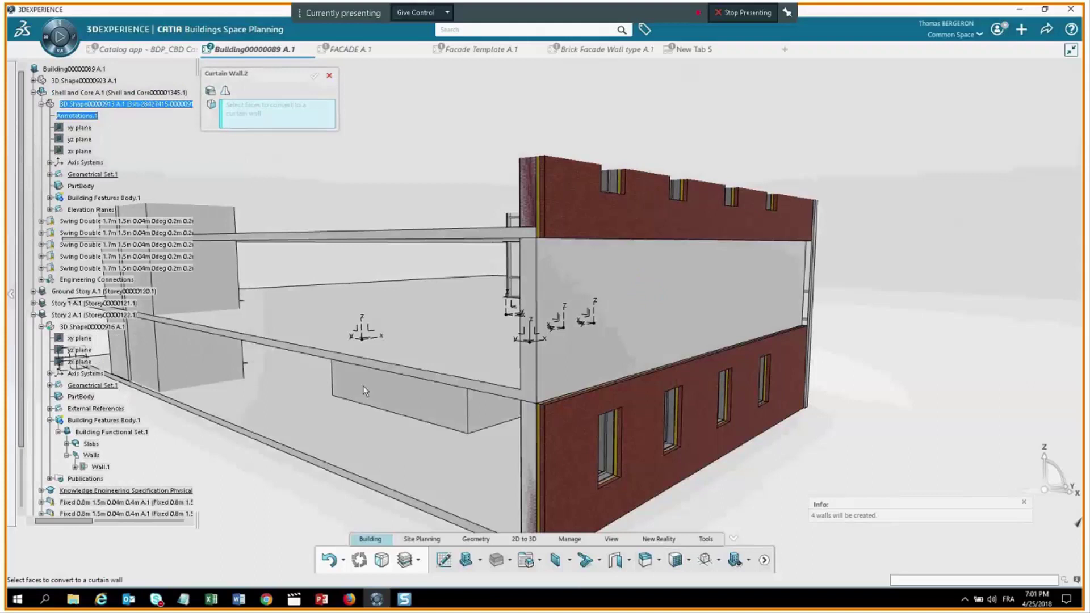
{"action": "middle_click_drag", "start_coordinate": [364, 387], "coordinate": [569, 272]}
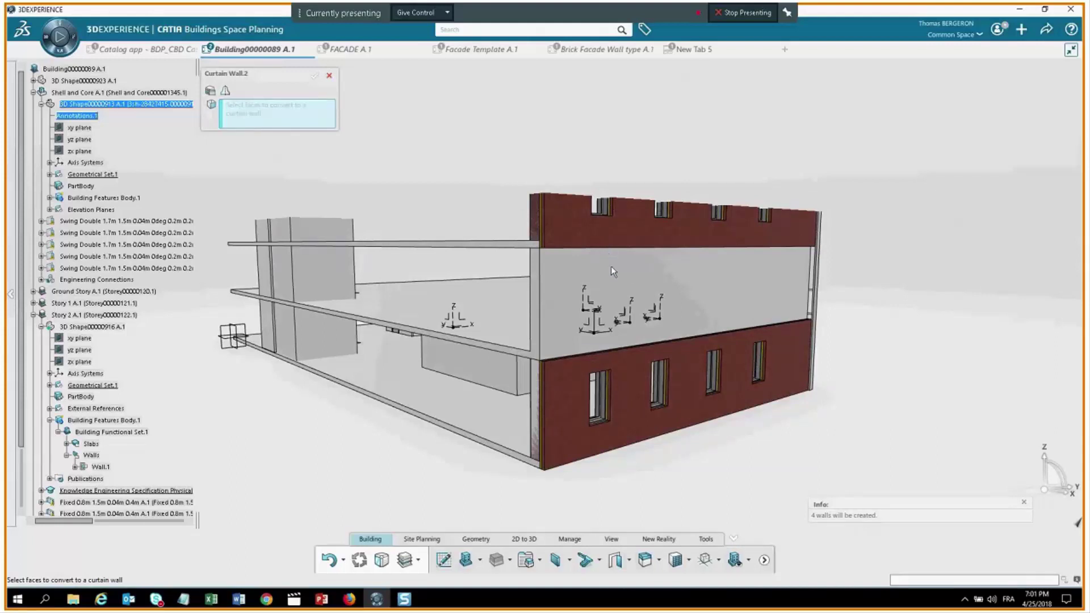
{"action": "left_click_drag", "start_coordinate": [269, 74], "coordinate": [291, 116]}
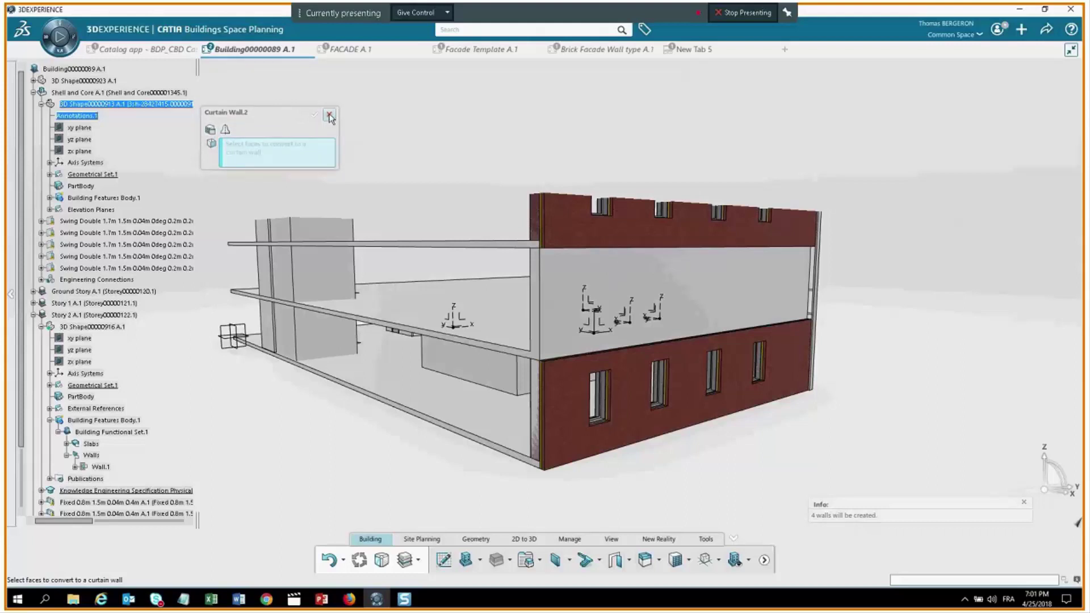
{"action": "left_click", "coordinate": [329, 115]}
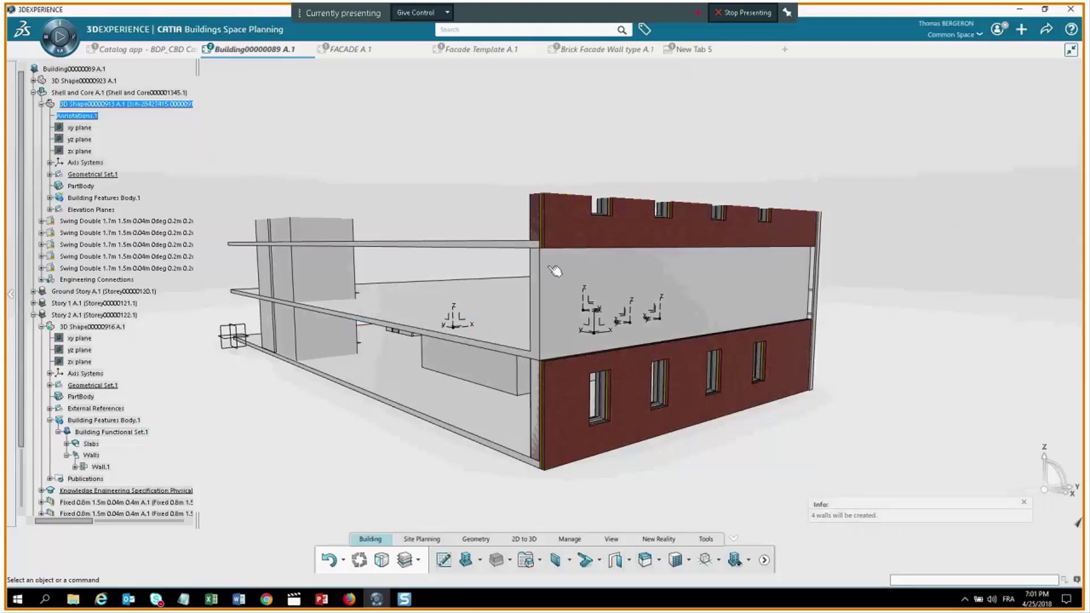
{"action": "left_click", "coordinate": [123, 304]}
Create Curtain Wall.1 on Story 1's upper facade face and recentre the view on it.
{"action": "left_click", "coordinate": [676, 560]}
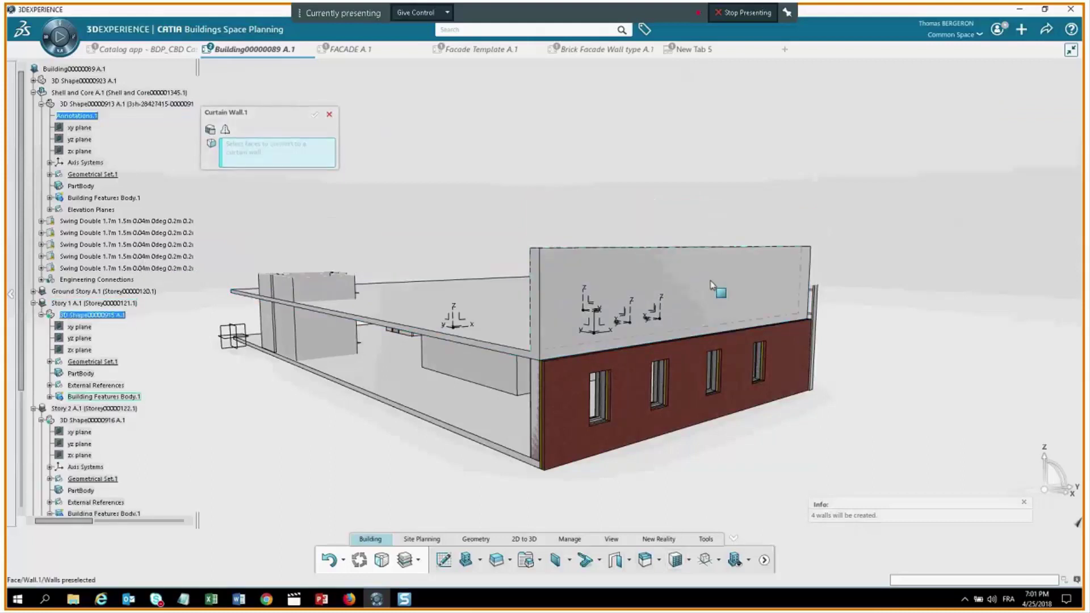
{"action": "middle_click_drag", "start_coordinate": [716, 291], "coordinate": [801, 341]}
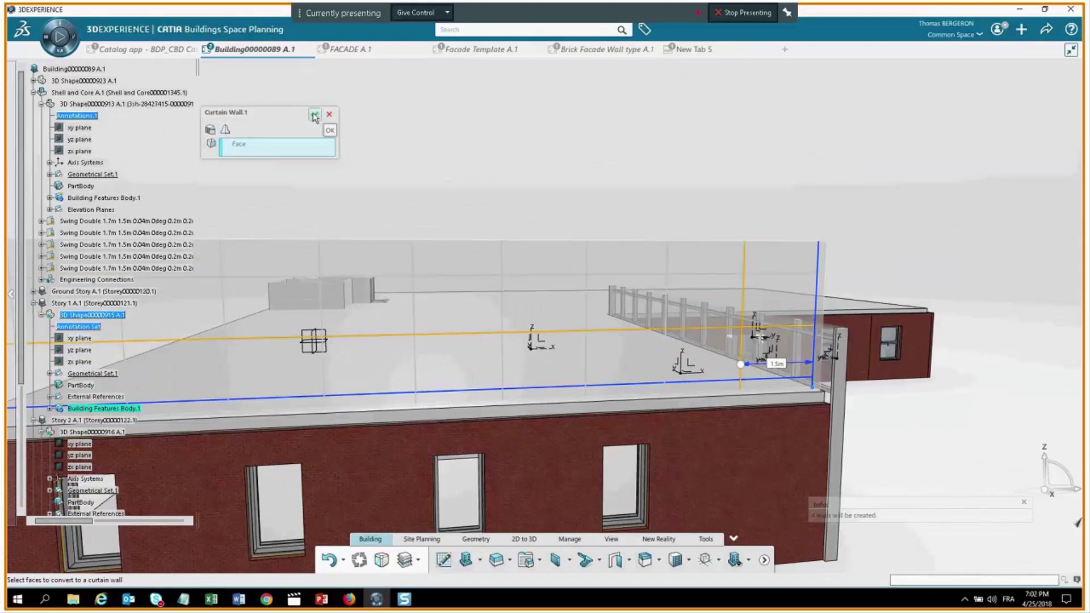
{"action": "left_click", "coordinate": [315, 118]}
{"action": "middle_click_drag", "start_coordinate": [466, 279], "coordinate": [465, 279]}
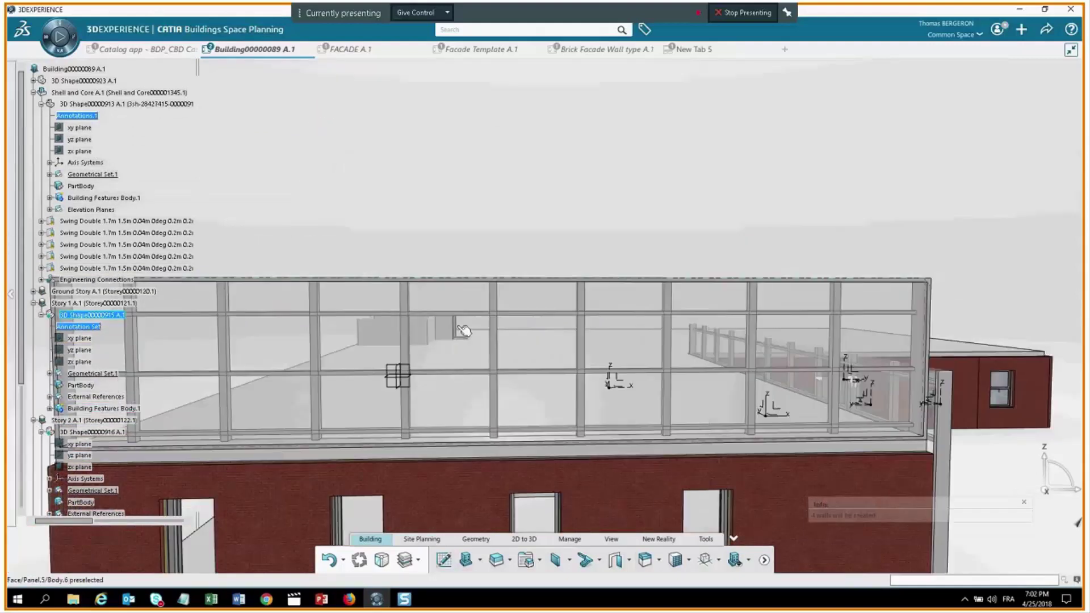
{"action": "middle_click_drag", "start_coordinate": [199, 394], "coordinate": [847, 243]}
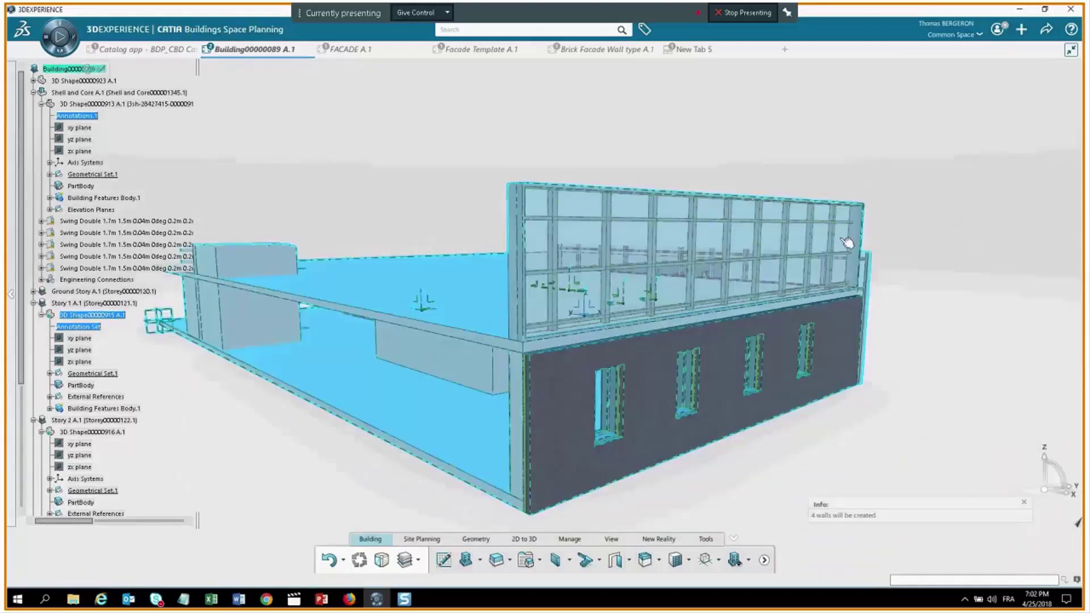
{"action": "left_click", "coordinate": [949, 261]}
{"action": "middle_click_drag", "start_coordinate": [956, 274], "coordinate": [447, 307]}
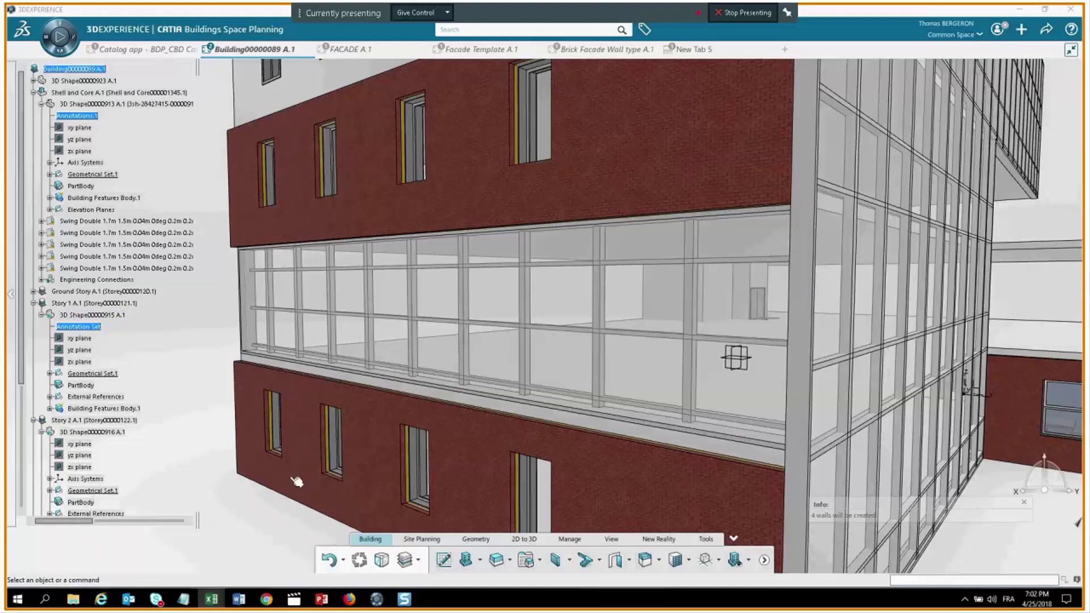
Bring the Excel Updated List workbook to the front with Alt+Tab.
{"action": "key", "text": "alt+Tab"}
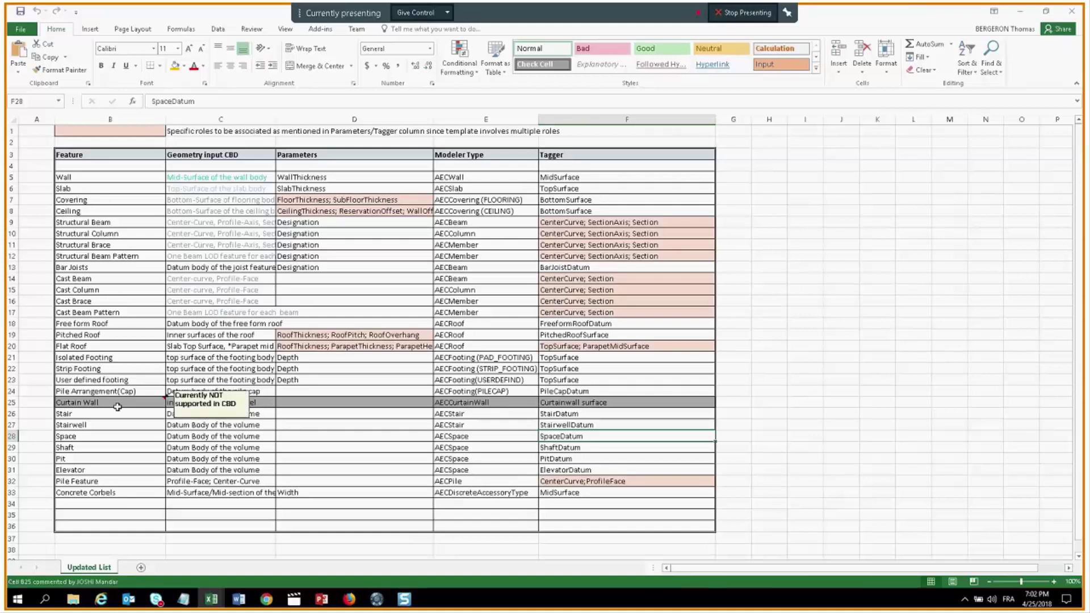
Review the Curtain Wall geometry input in C25 and tagger in F25, then minimize Excel.
{"action": "left_click", "coordinate": [248, 404]}
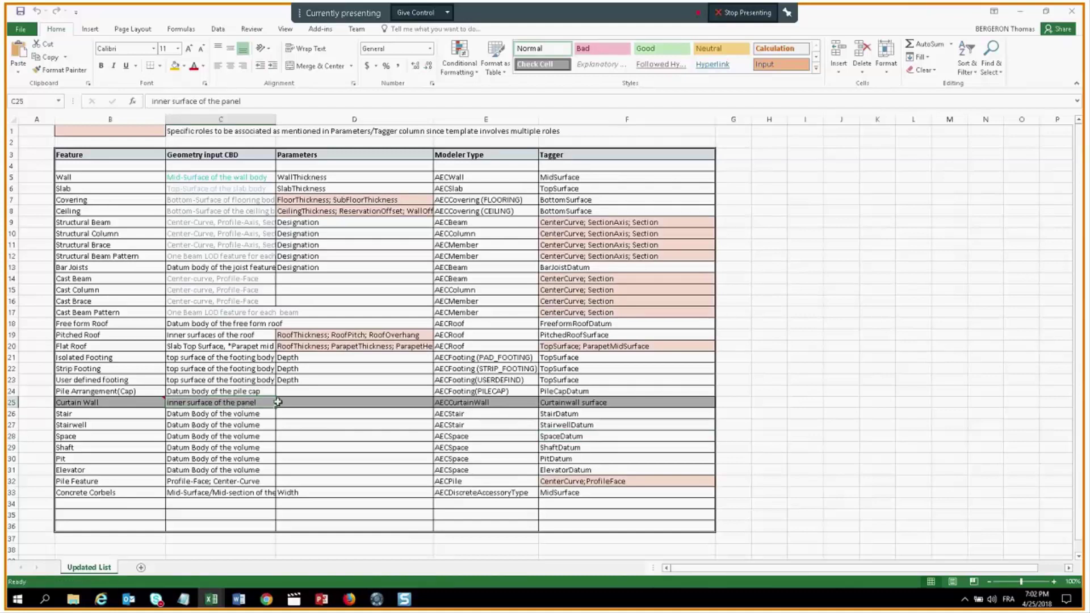
{"action": "left_click", "coordinate": [641, 404]}
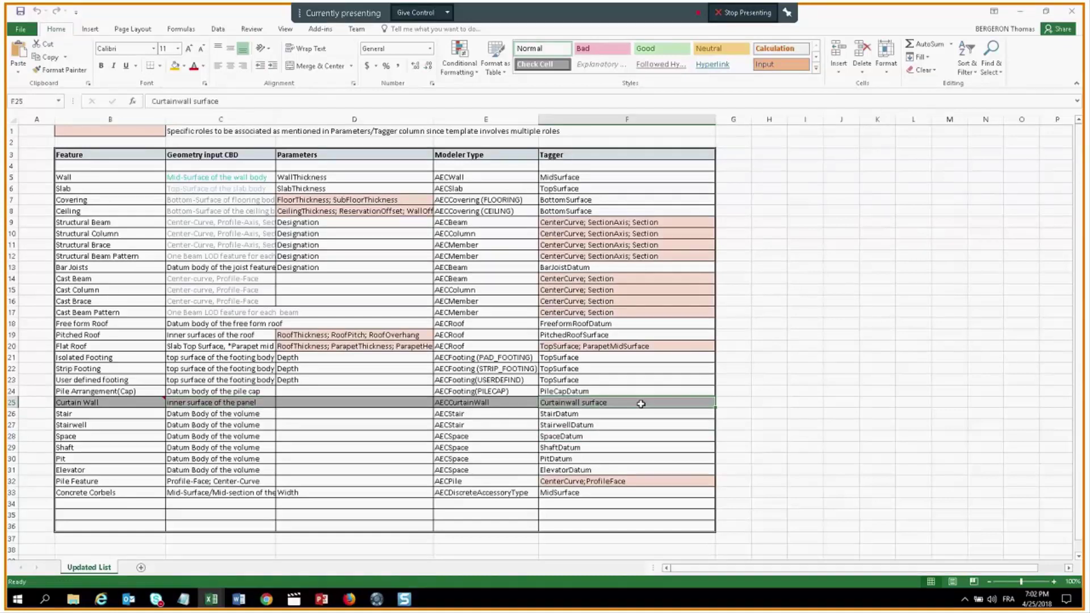
{"action": "left_click", "coordinate": [1025, 9]}
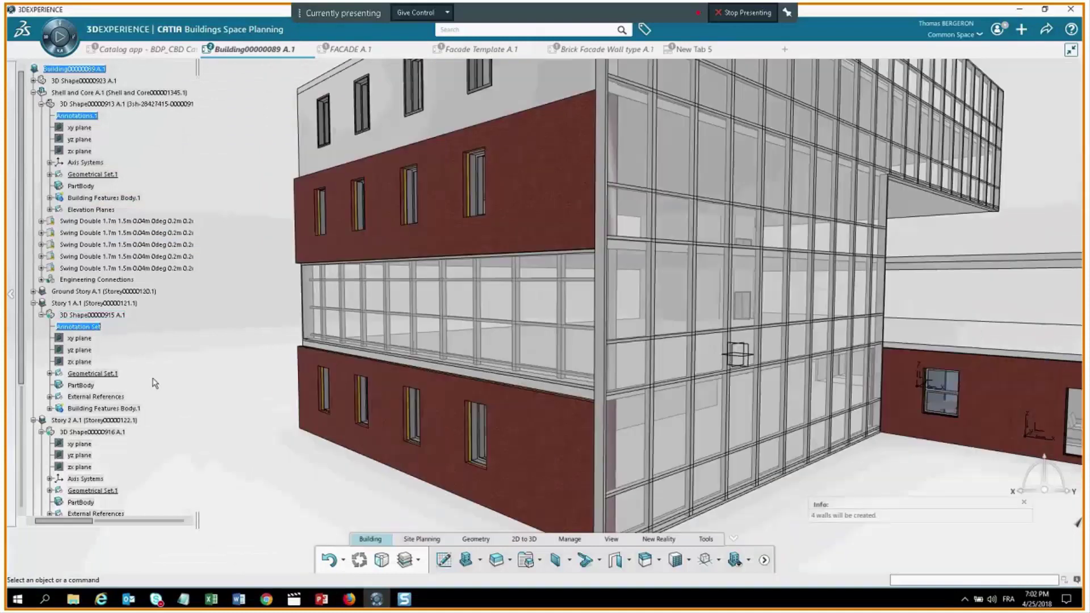
Expand Building Functional Set.1 and Curtain Wall.1 to list its mullions, transoms, border and panels.
{"action": "left_click", "coordinate": [50, 408]}
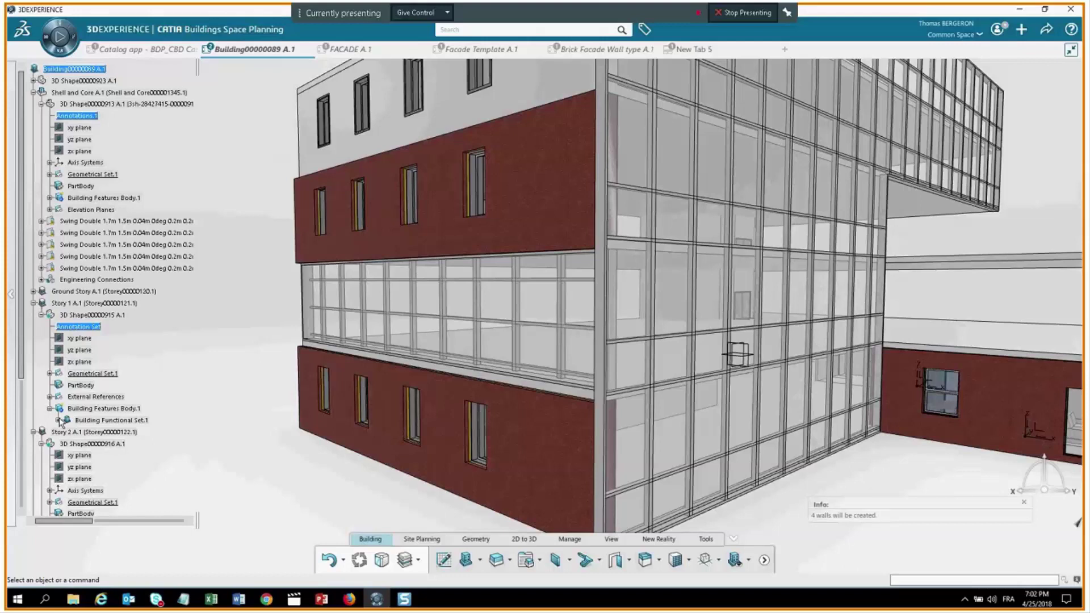
{"action": "left_click", "coordinate": [58, 420]}
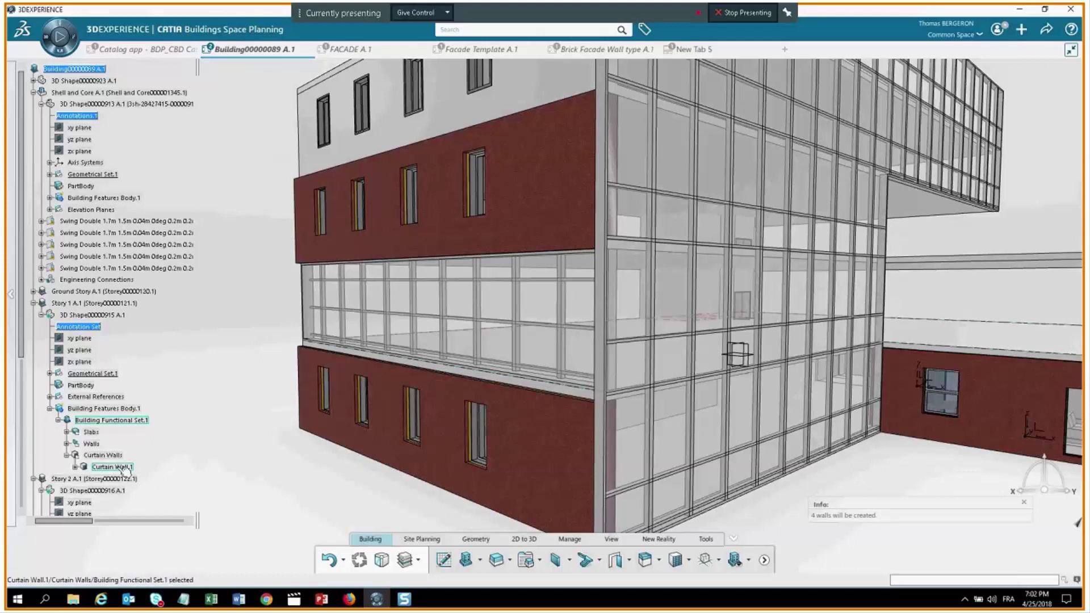
{"action": "left_click", "coordinate": [112, 420]}
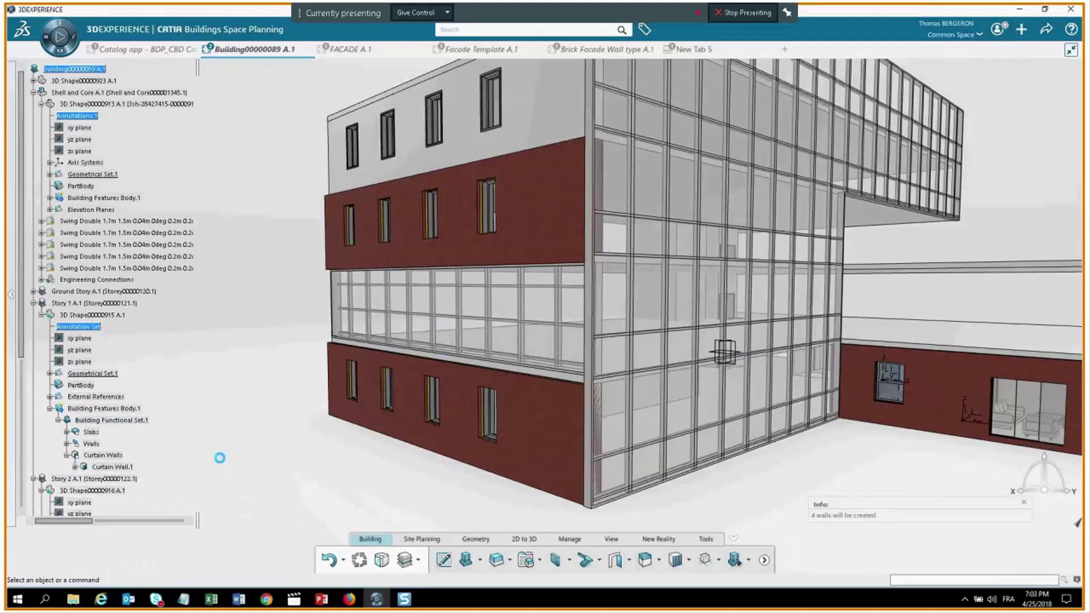
{"action": "left_click", "coordinate": [114, 453]}
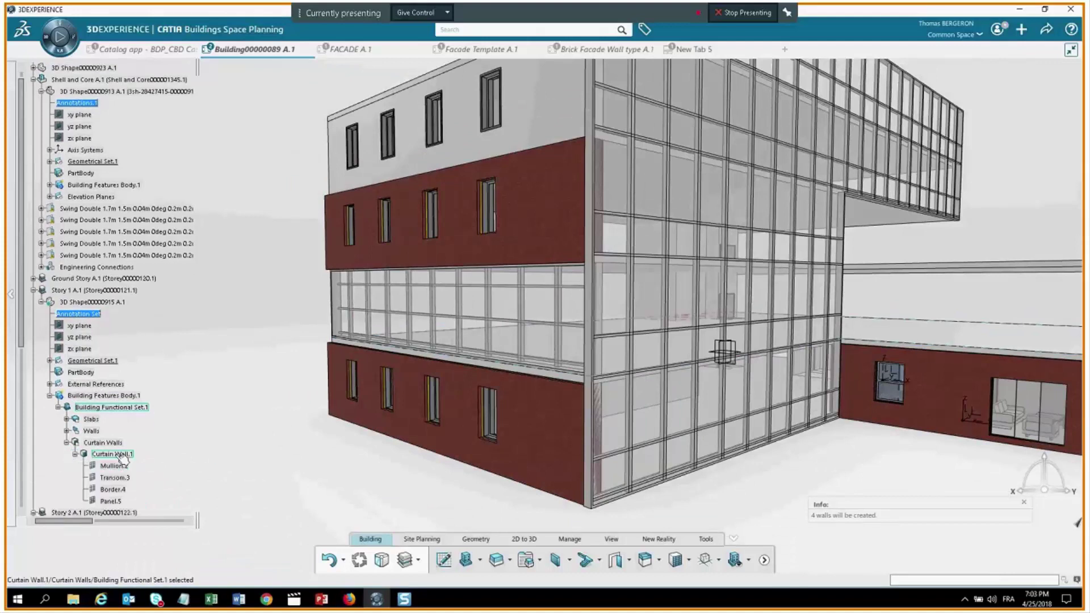
Orbit and zoom onto the glazed curtain wall facade, then bring up the Skype windows.
{"action": "left_click", "coordinate": [285, 384]}
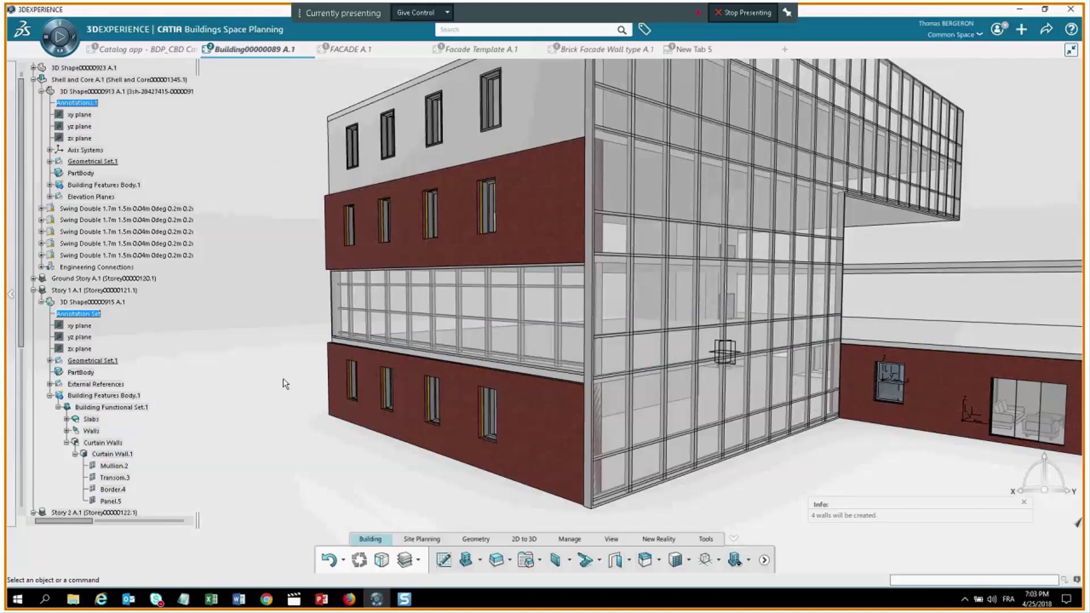
{"action": "middle_click_drag", "start_coordinate": [285, 384], "coordinate": [411, 350]}
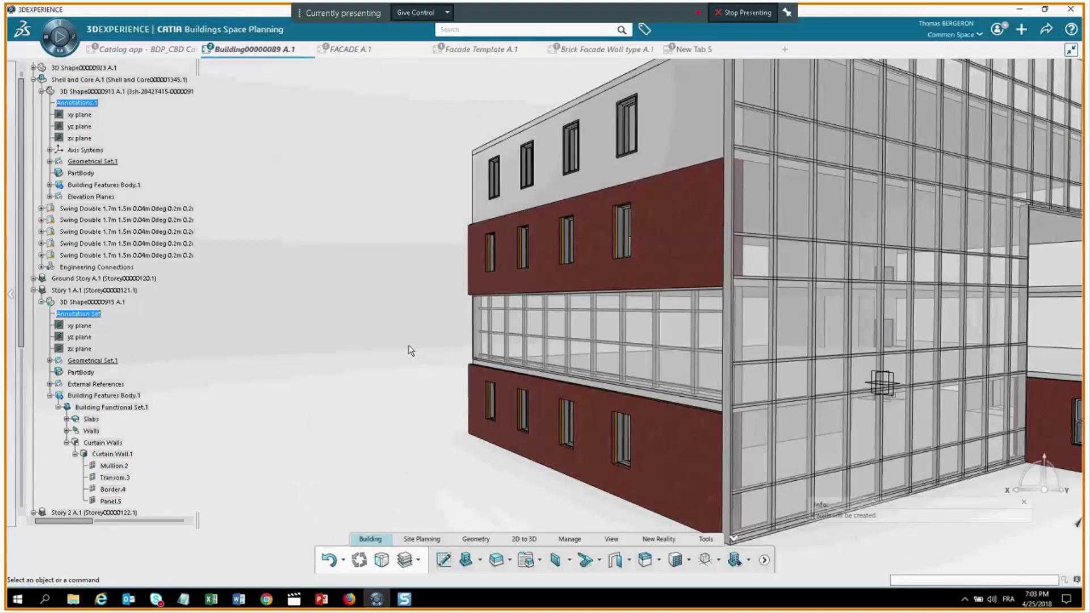
{"action": "scroll", "coordinate": [631, 333], "scroll_direction": "up", "scroll_amount": 3}
{"action": "middle_click_drag", "start_coordinate": [631, 334], "coordinate": [202, 211]}
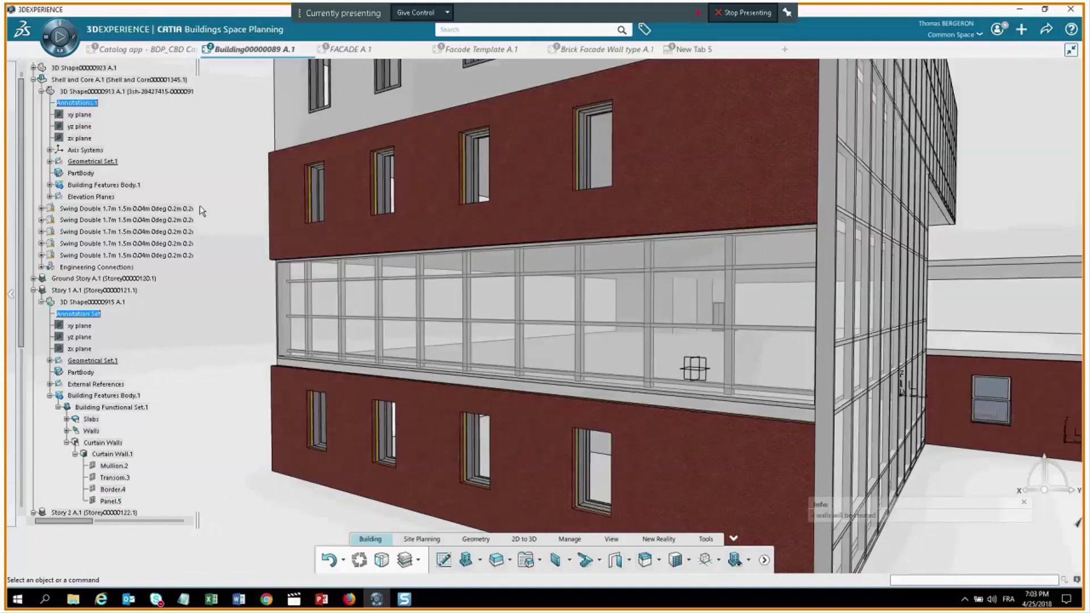
{"action": "left_click", "coordinate": [154, 598]}
{"action": "left_click", "coordinate": [143, 582]}
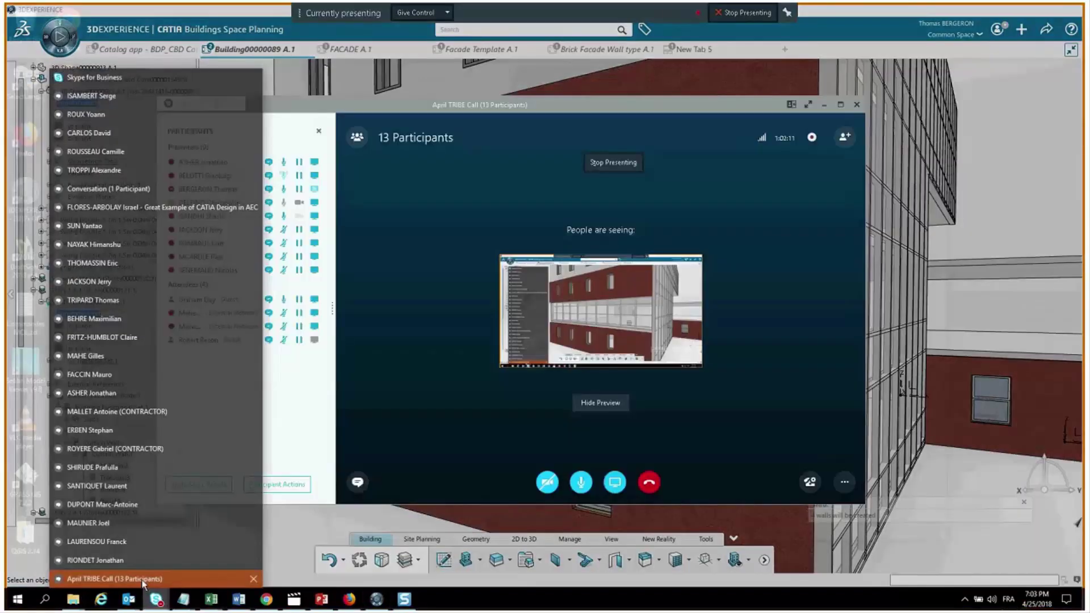
{"action": "left_click", "coordinate": [143, 579]}
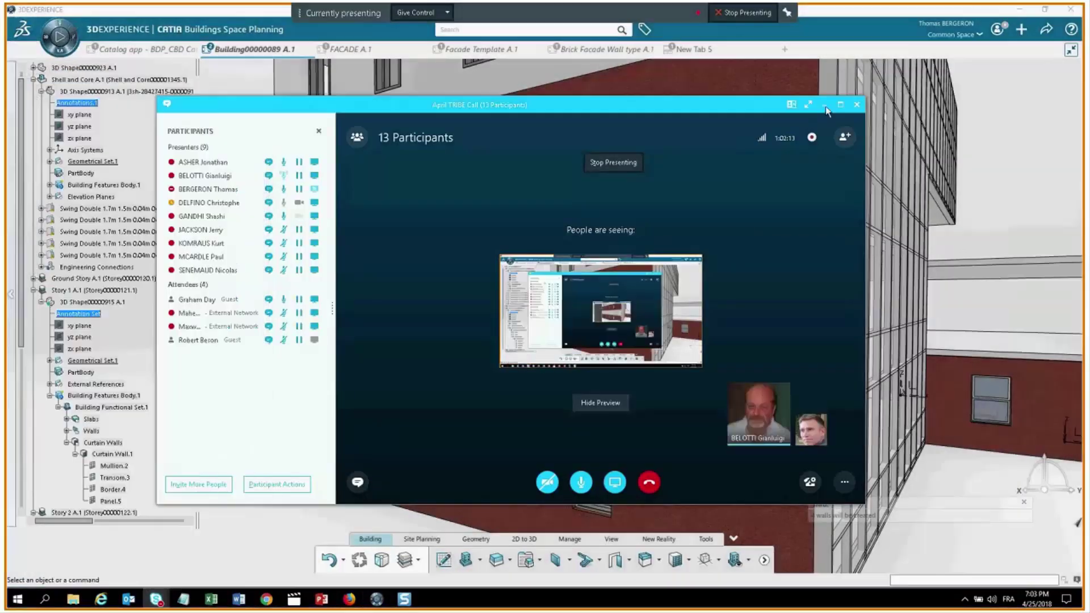
{"action": "left_click", "coordinate": [825, 105]}
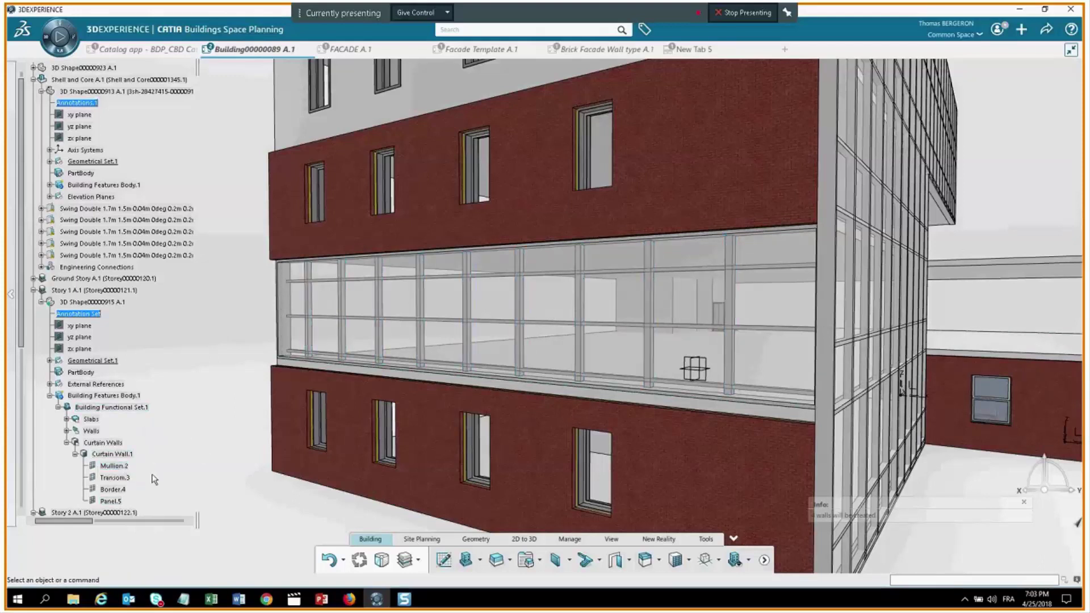
Highlight the curtain wall's transoms, mullions and panels from the tree.
{"action": "left_click", "coordinate": [116, 479]}
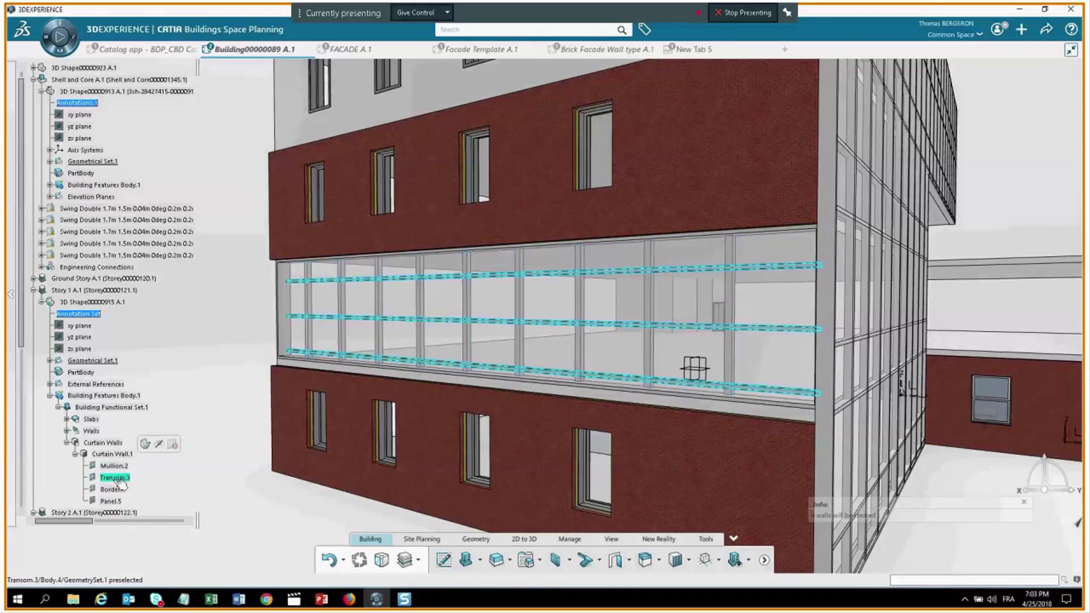
{"action": "left_click", "coordinate": [114, 466]}
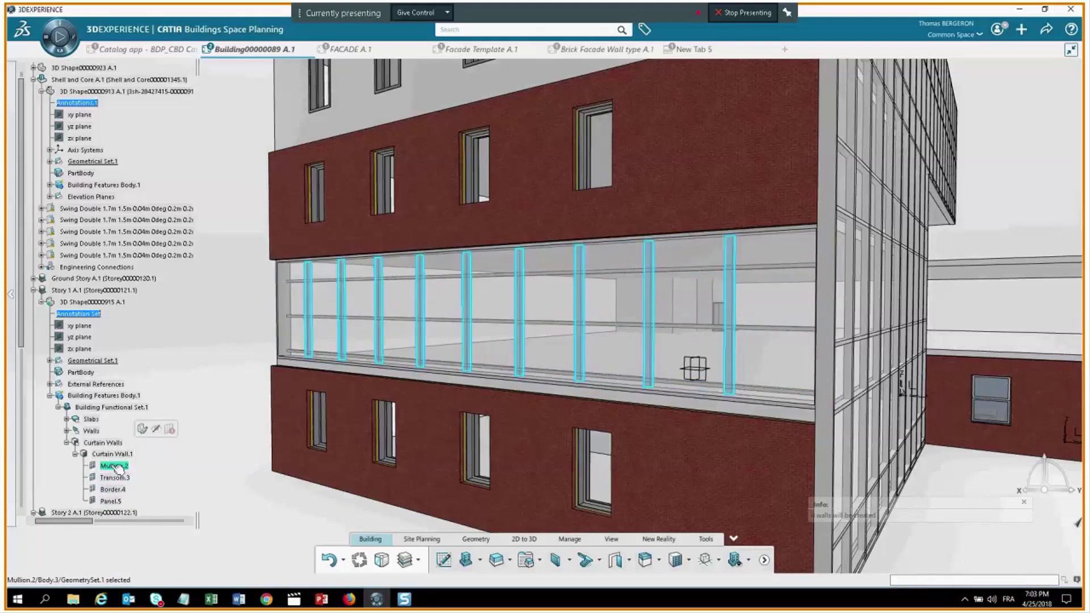
{"action": "left_click", "coordinate": [110, 501]}
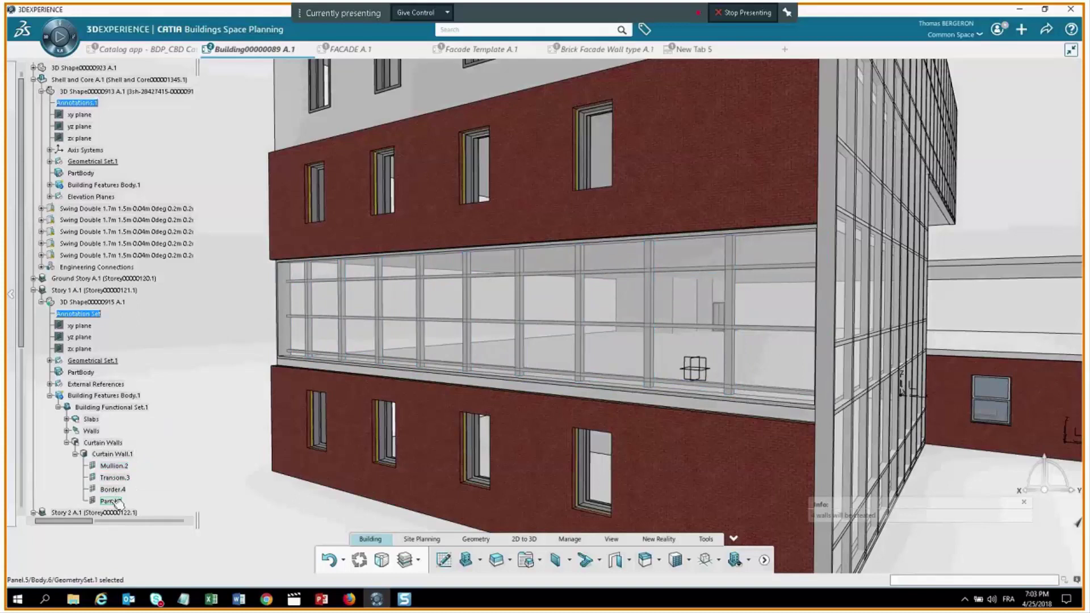
{"action": "left_click", "coordinate": [117, 466]}
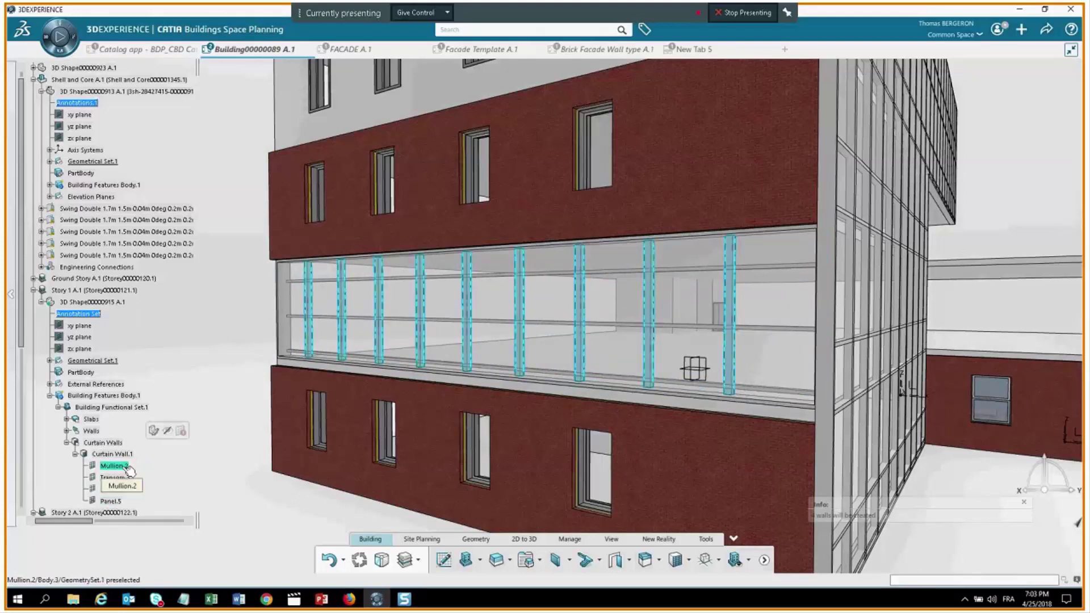
{"action": "left_click", "coordinate": [253, 335]}
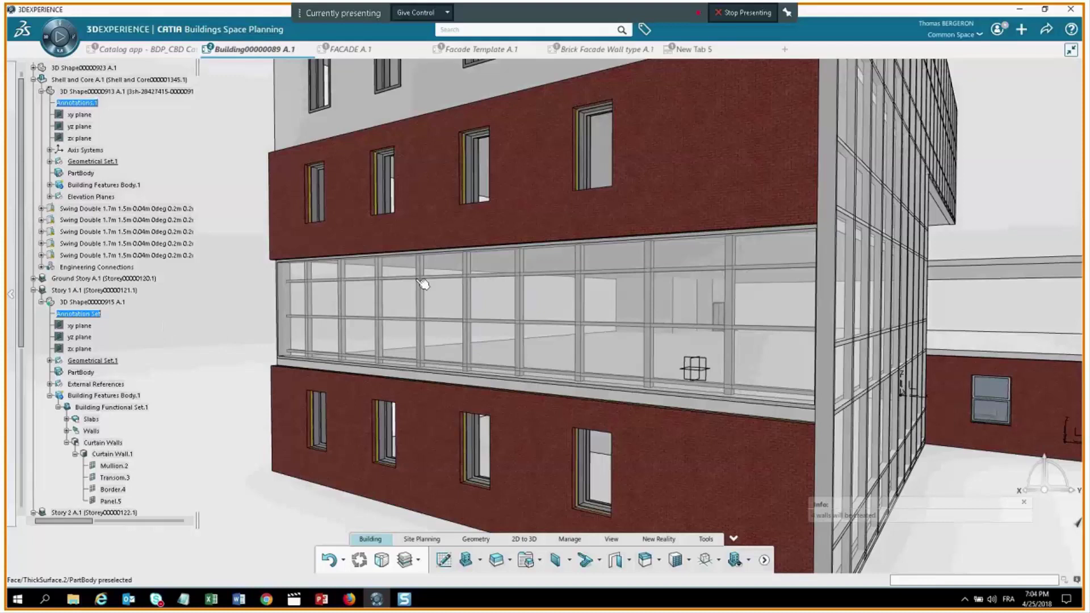
Zoom out to the whole building, select Story 1's 3D Shape and orbit above the roof.
{"action": "middle_click_drag", "start_coordinate": [553, 269], "coordinate": [37, 325]}
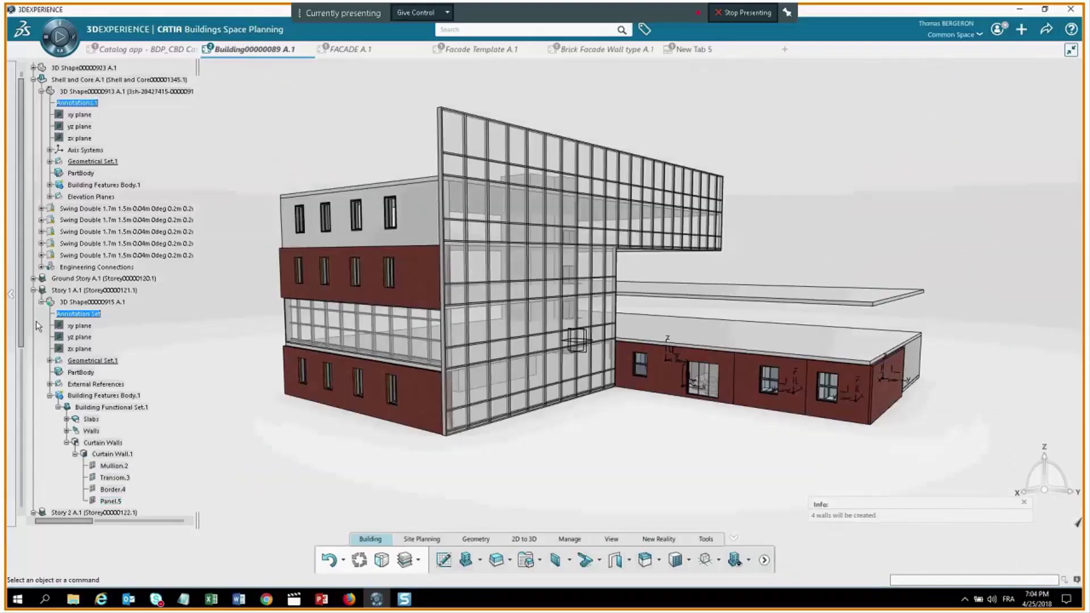
{"action": "left_click", "coordinate": [91, 301]}
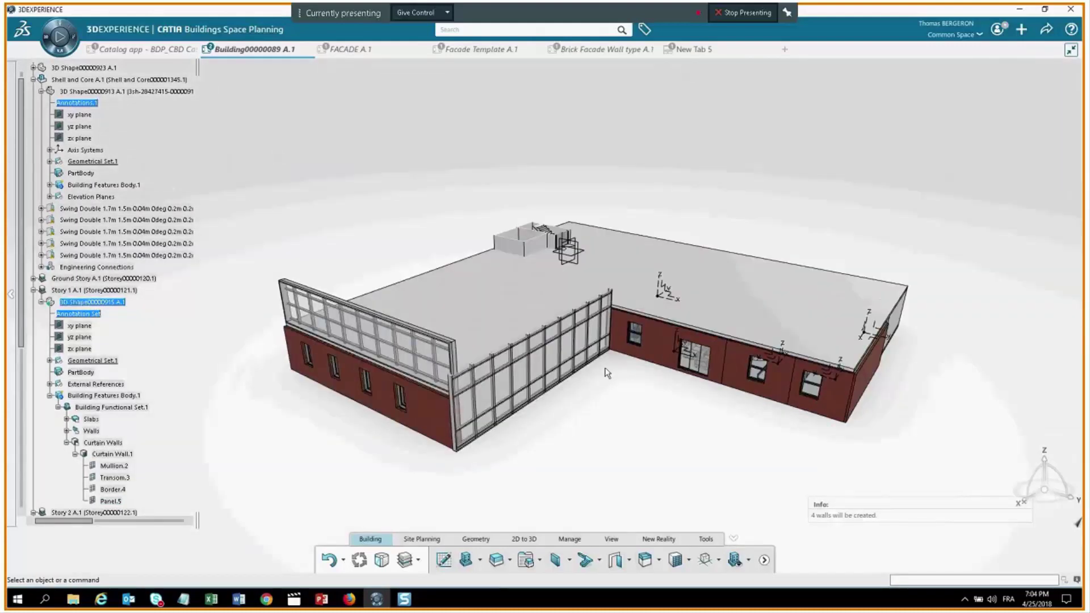
{"action": "middle_click_drag", "start_coordinate": [607, 373], "coordinate": [588, 394]}
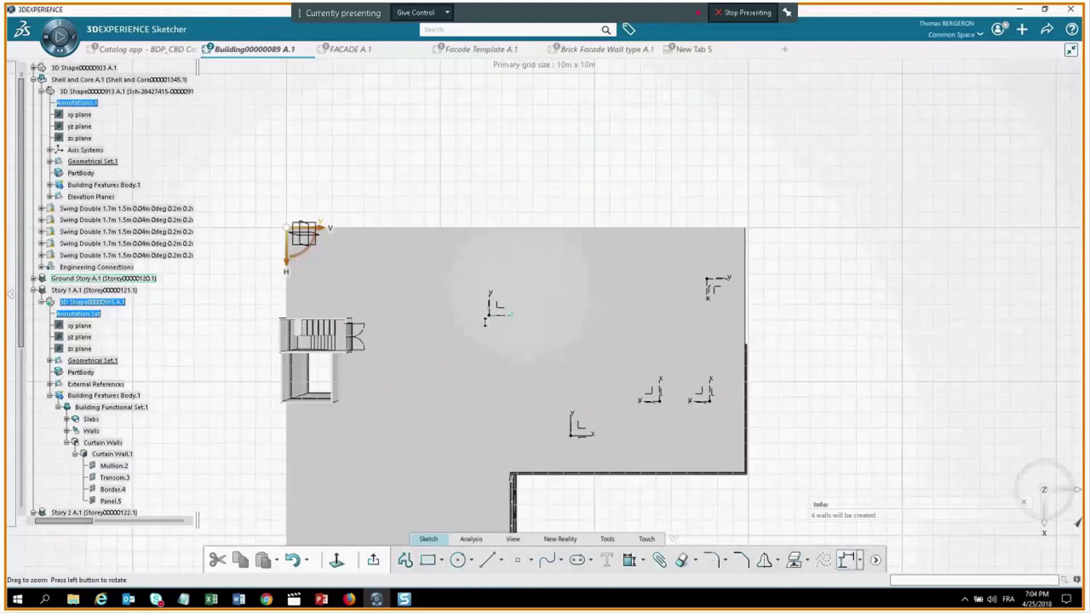
Exit the current sketch, tilt the view higher, and open a new sketch on Story 1.
{"action": "middle_click_drag", "start_coordinate": [485, 322], "coordinate": [485, 336]}
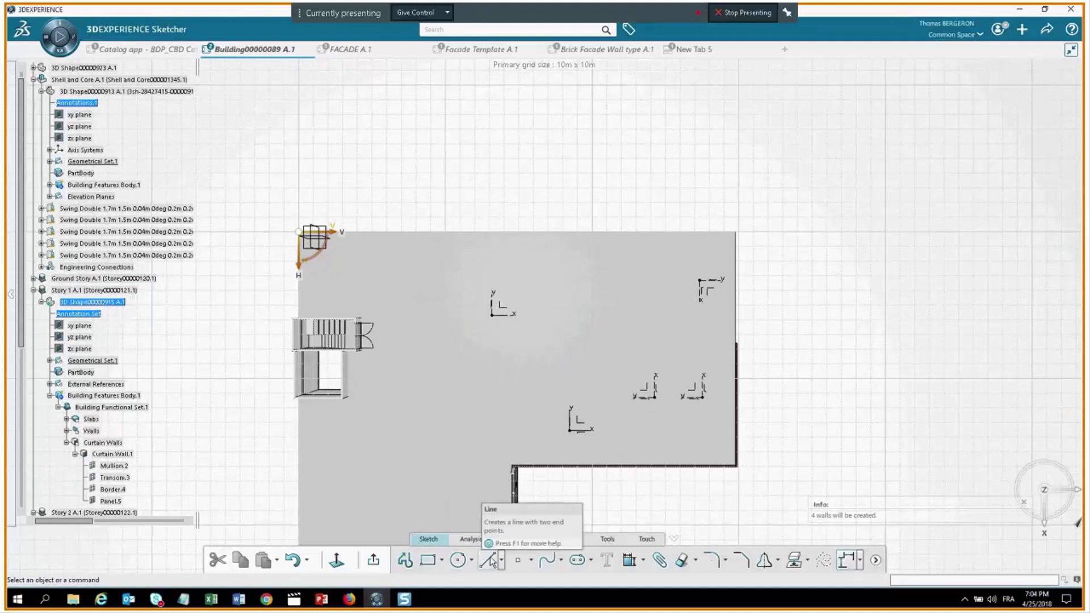
{"action": "left_click", "coordinate": [373, 561]}
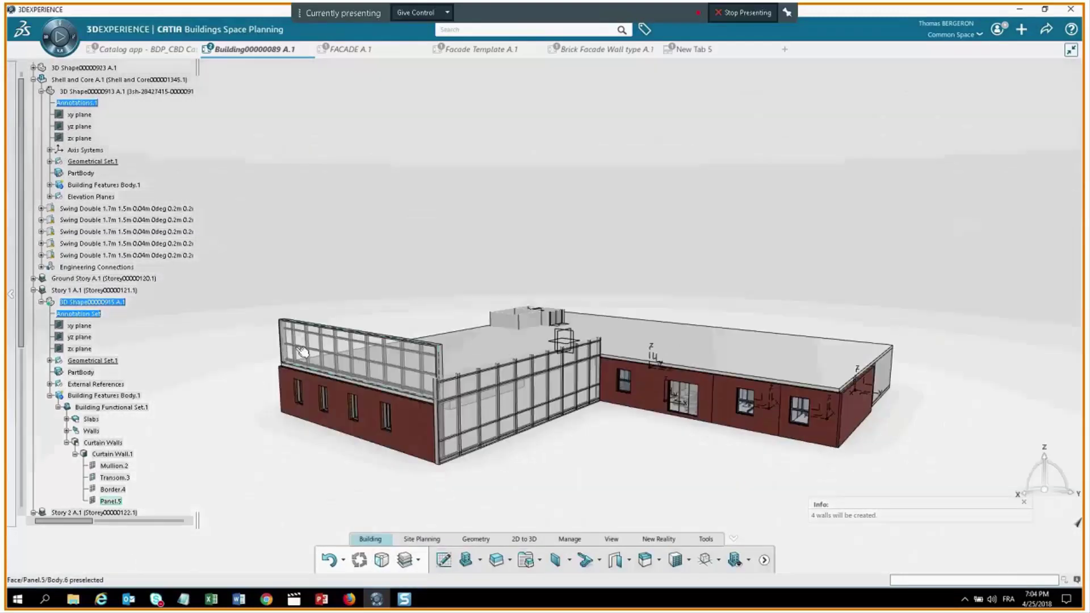
{"action": "mouse_move", "coordinate": [545, 386]}
{"action": "middle_mouse_down"}
{"action": "mouse_move", "coordinate": [484, 492]}
{"action": "mouse_move", "coordinate": [409, 510]}
{"action": "middle_mouse_up"}
{"action": "left_click", "coordinate": [442, 561]}
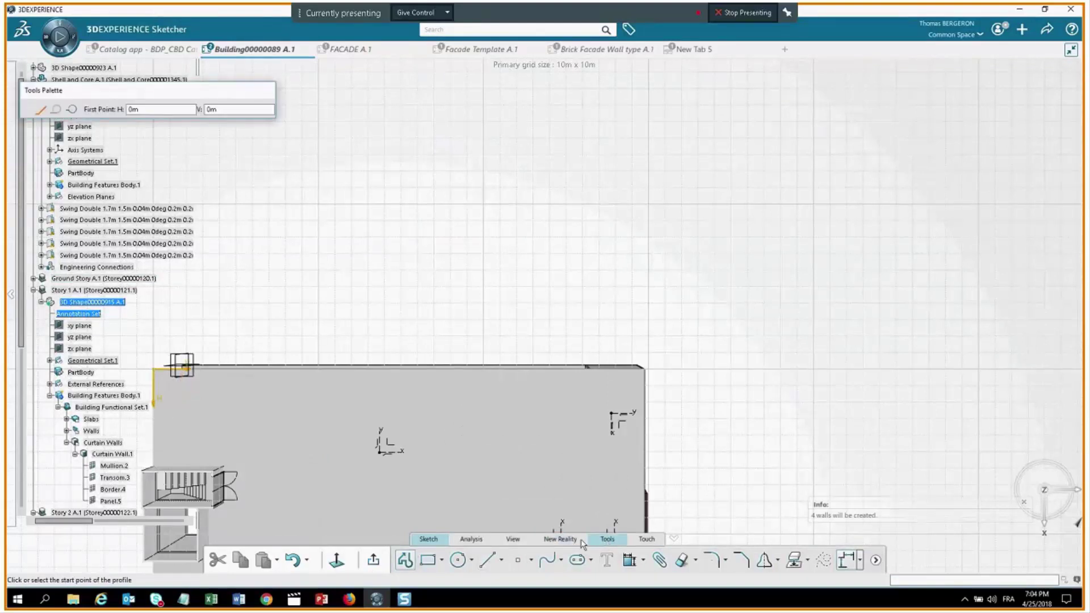
Switch the view to Parallel projection.
{"action": "left_click", "coordinate": [518, 542]}
{"action": "left_click", "coordinate": [389, 560]}
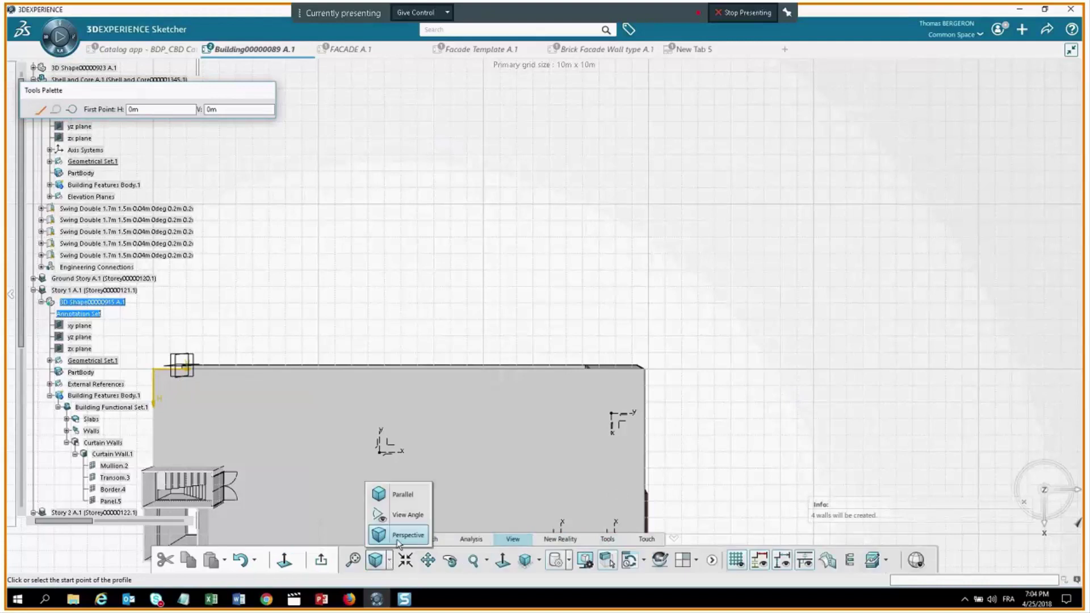
{"action": "left_click", "coordinate": [401, 496]}
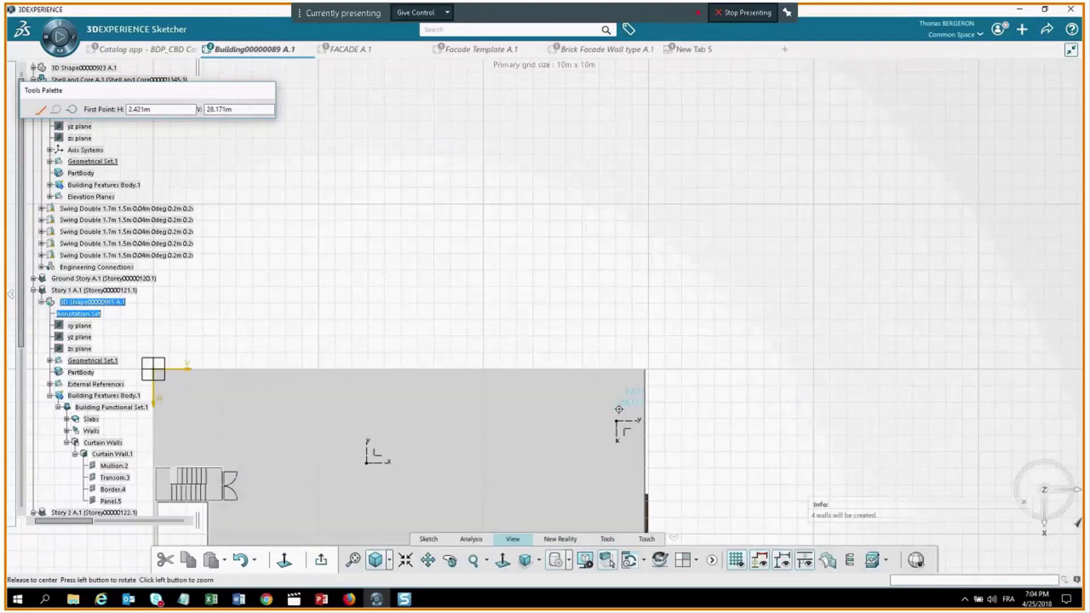
Draw an 8.28 m horizontal profile line along the Story 1 floor's top edge.
{"action": "middle_click_drag", "start_coordinate": [619, 408], "coordinate": [683, 413]}
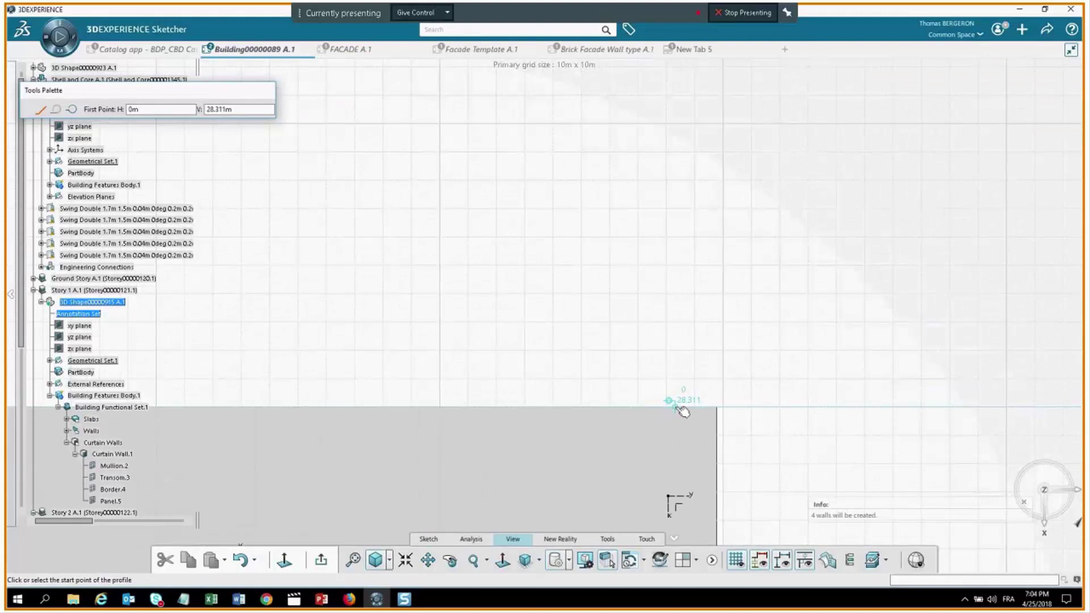
{"action": "left_click", "coordinate": [679, 404]}
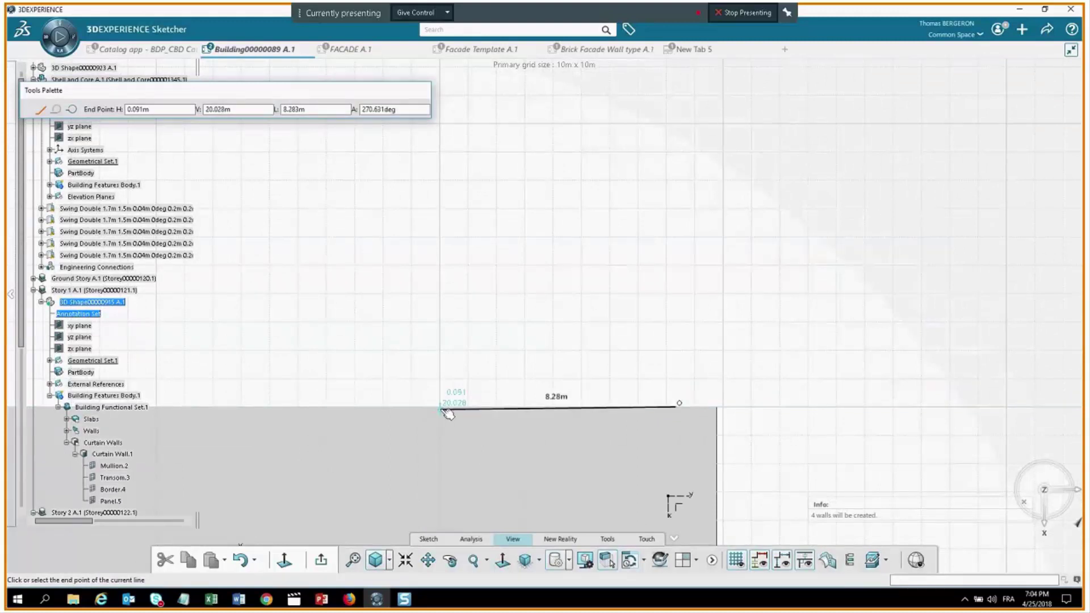
{"action": "left_click", "coordinate": [441, 406]}
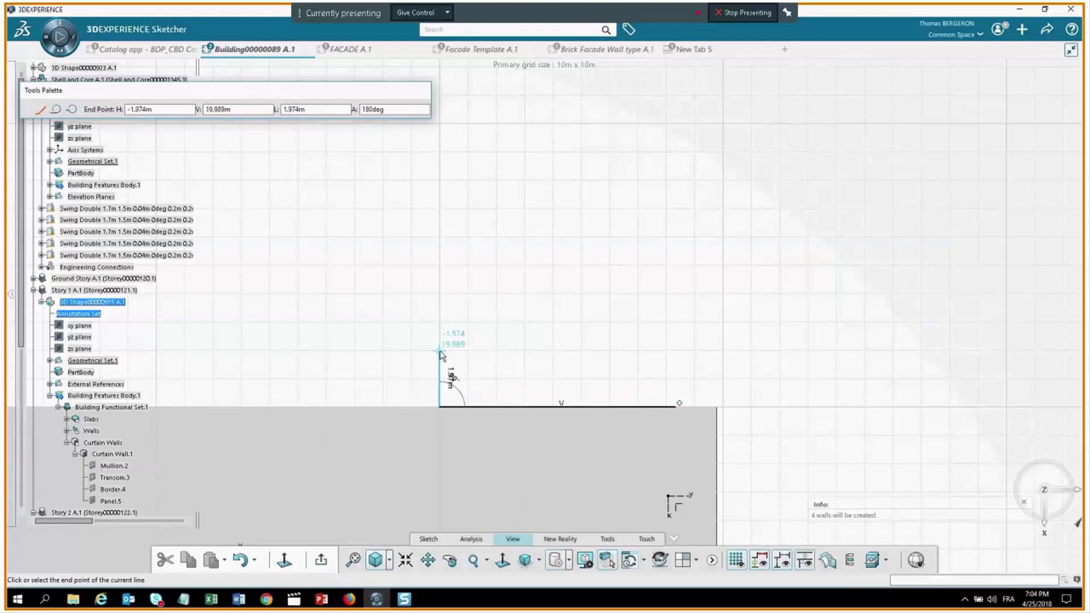
{"action": "key", "text": "Escape"}
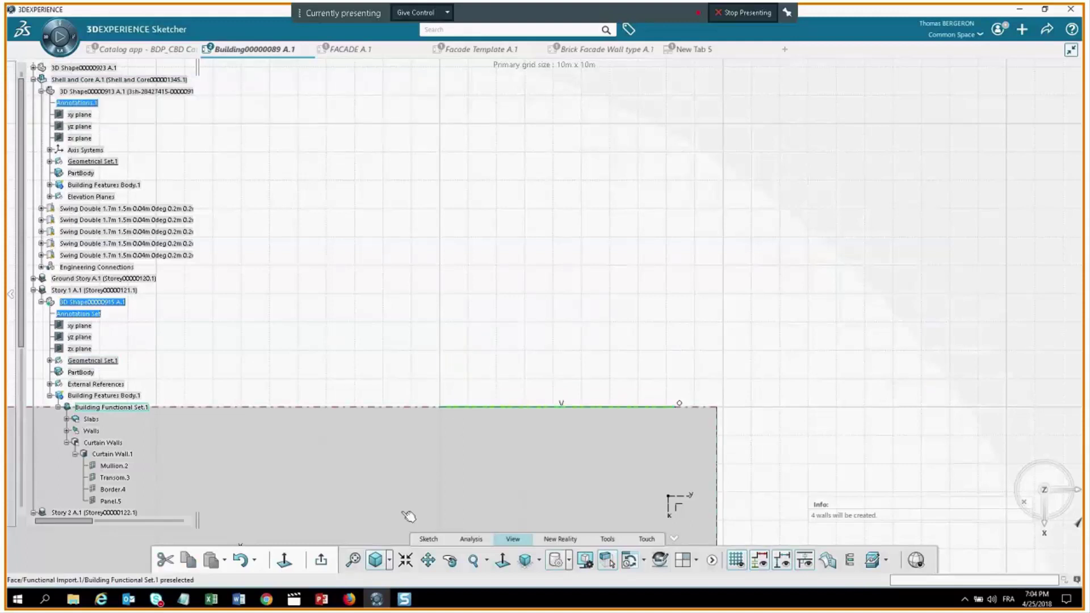
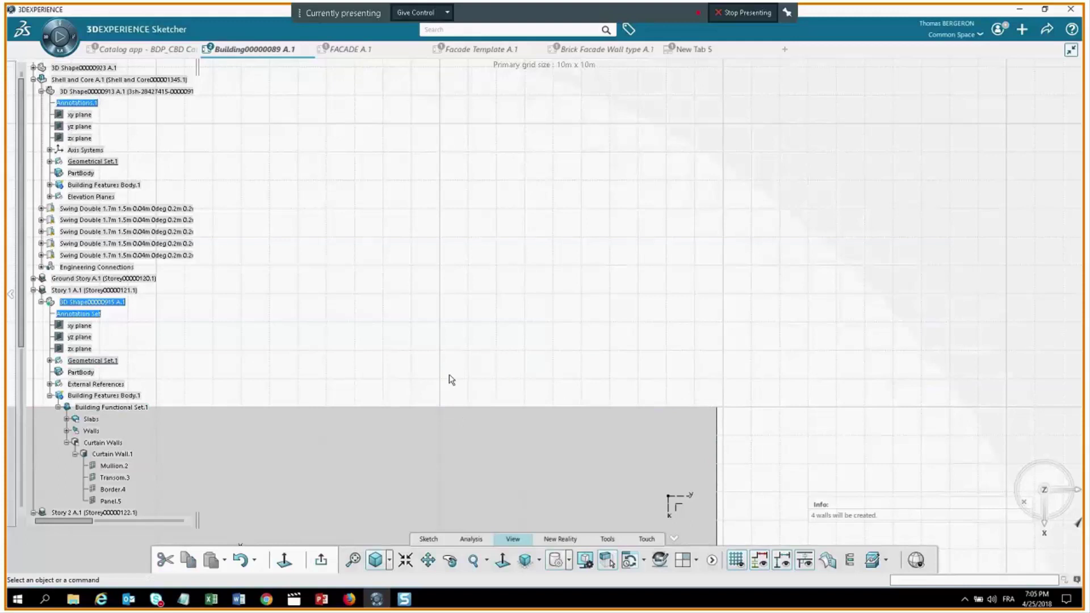
Sketch the wall guide line as three connected segments along the Story 1 lower slab edge.
{"action": "left_click", "coordinate": [429, 539]}
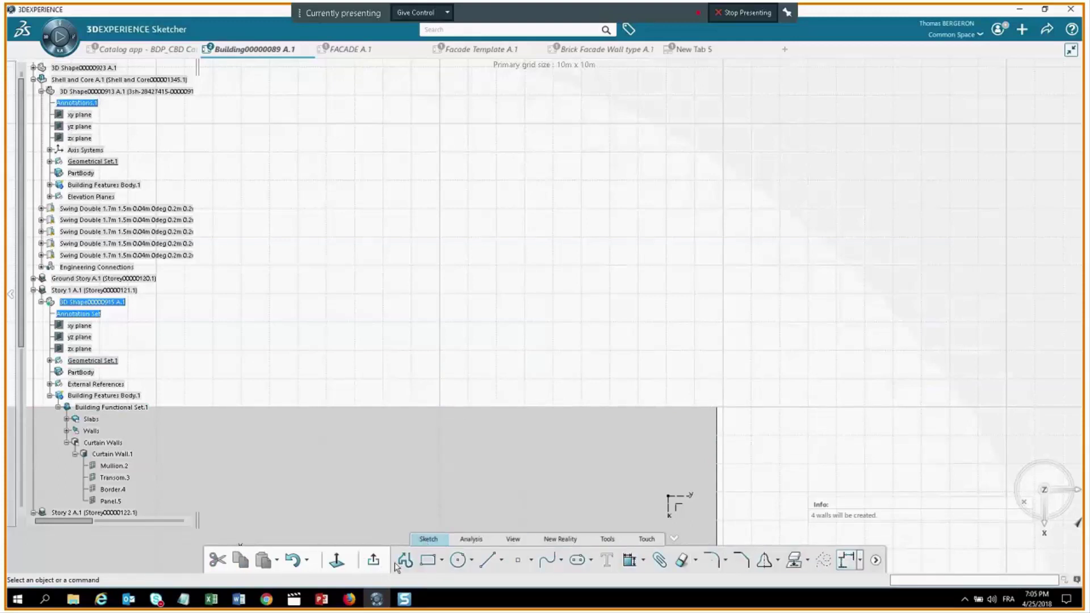
{"action": "left_click", "coordinate": [404, 560]}
{"action": "left_click", "coordinate": [687, 403]}
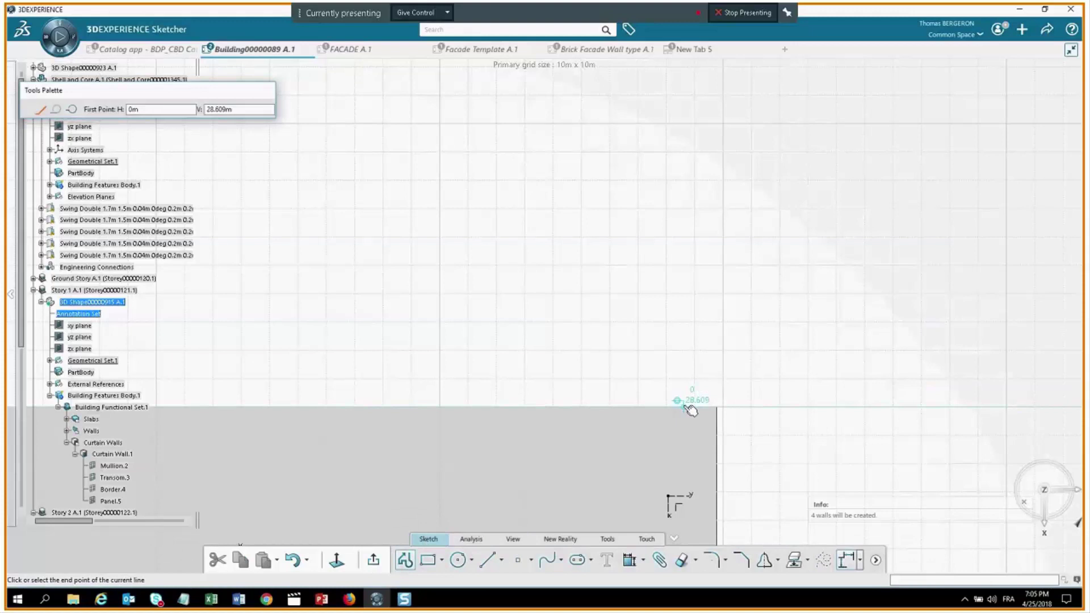
{"action": "left_click", "coordinate": [414, 406]}
{"action": "middle_click_drag", "start_coordinate": [257, 397], "coordinate": [515, 403]}
{"action": "left_click", "coordinate": [448, 413]}
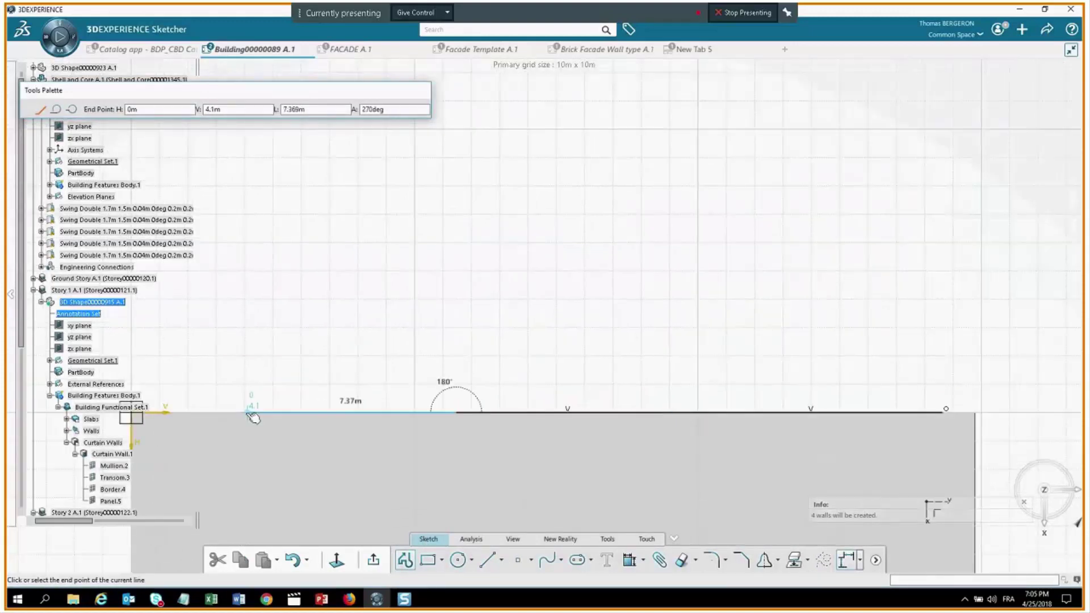
{"action": "left_click", "coordinate": [247, 411]}
{"action": "key", "text": "Escape"}
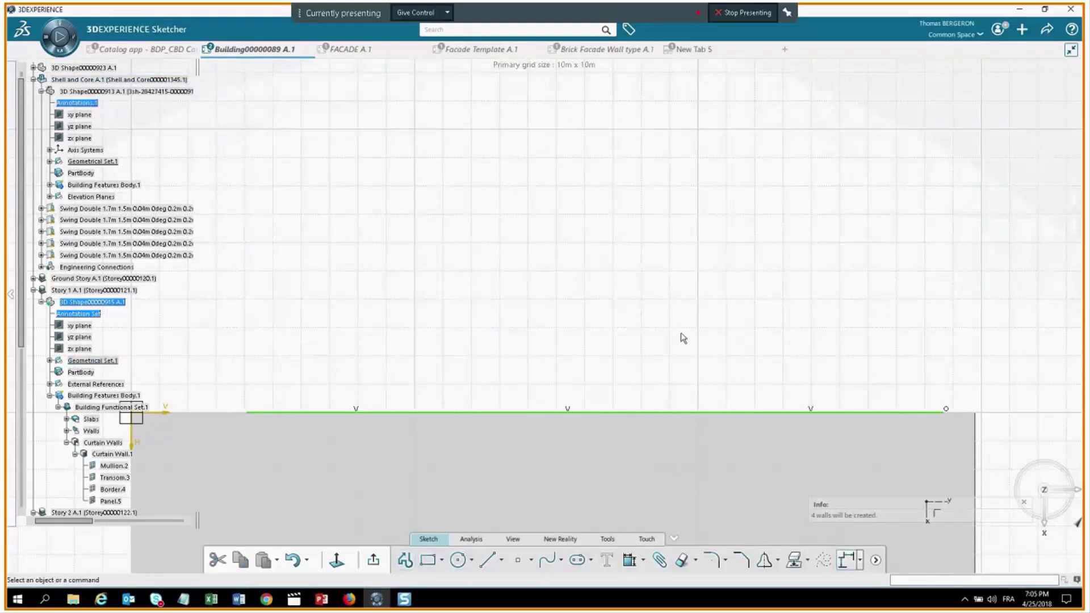
Select the left segment of the wall line with the 2D geometry pick command.
{"action": "middle_click_drag", "start_coordinate": [680, 333], "coordinate": [638, 328]}
{"action": "left_click", "coordinate": [875, 562]}
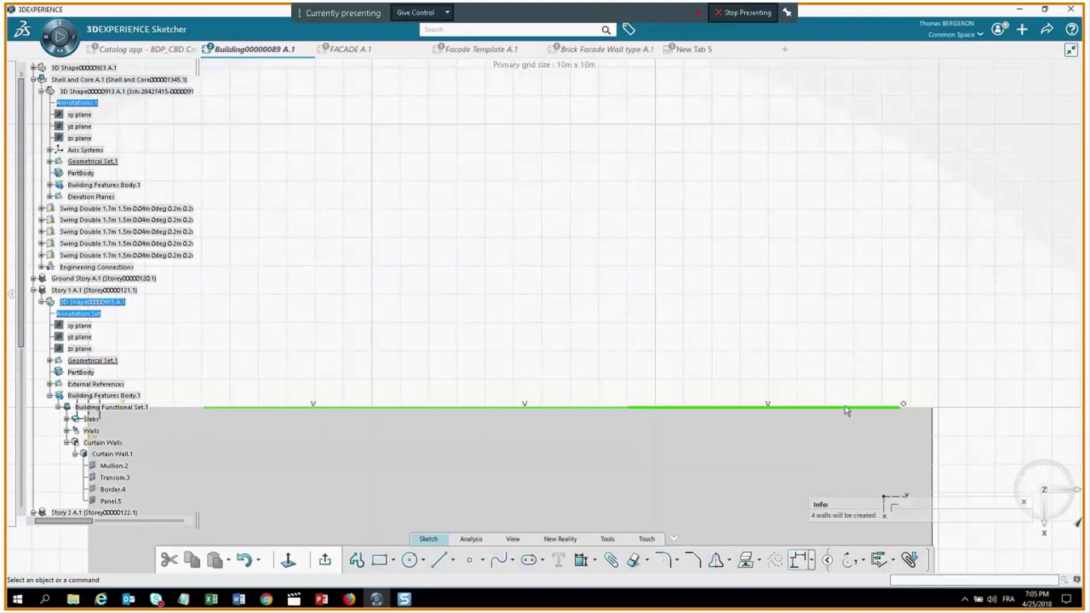
{"action": "left_click", "coordinate": [879, 561]}
{"action": "left_click", "coordinate": [348, 408]}
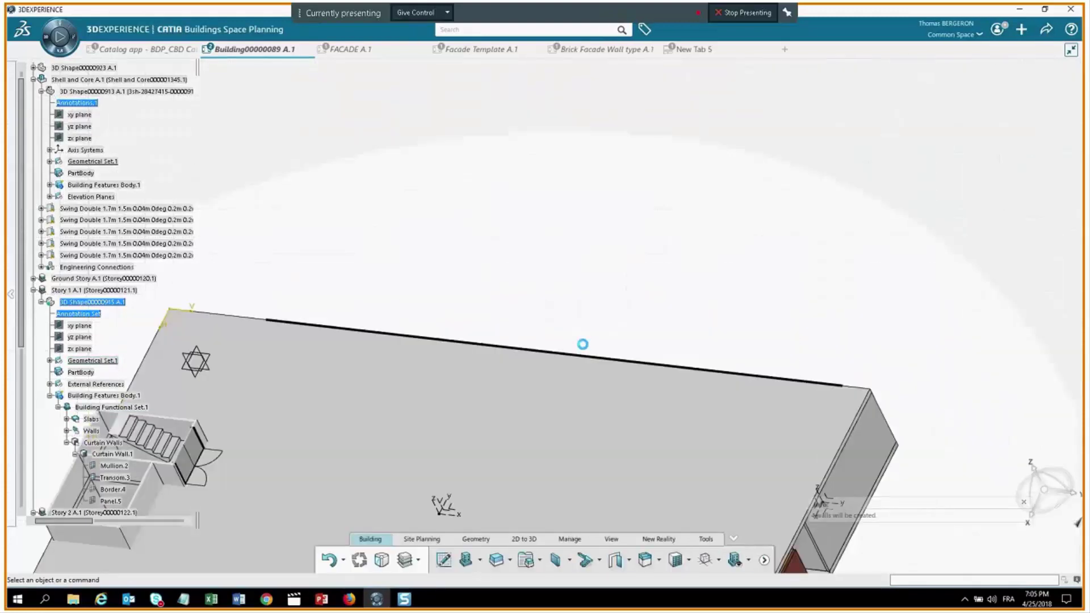
Create a 2.8 m high, 0.1 m thick LOD300 wall along Line.2, Line.3 and Line.4.
{"action": "middle_click_drag", "start_coordinate": [582, 345], "coordinate": [631, 422]}
{"action": "left_click", "coordinate": [530, 376]}
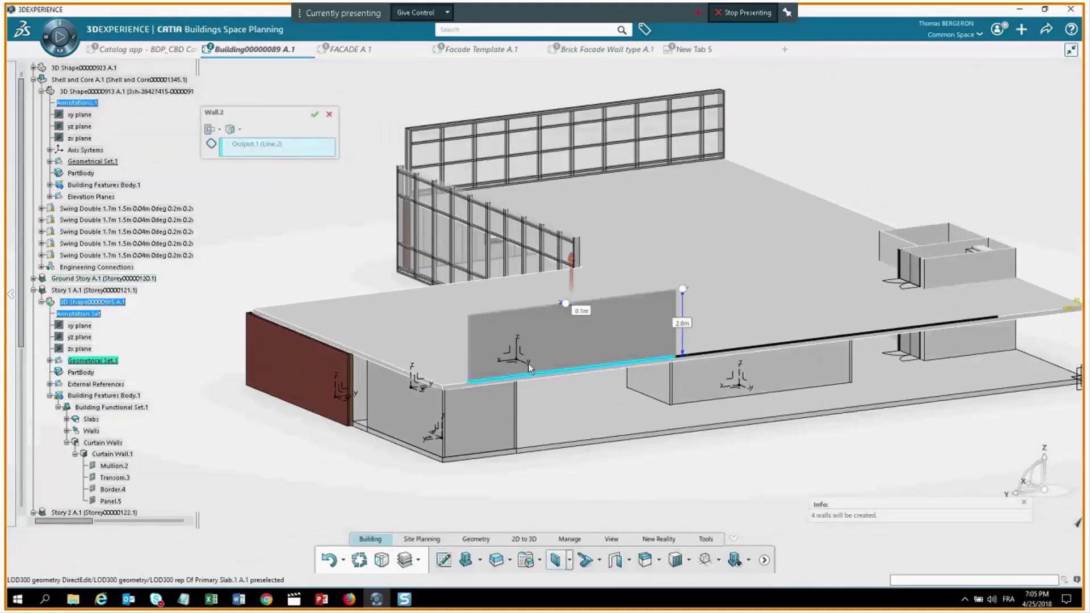
{"action": "middle_click", "coordinate": [528, 366]}
{"action": "middle_click_drag", "start_coordinate": [533, 383], "coordinate": [767, 278]}
{"action": "middle_click", "coordinate": [771, 330]}
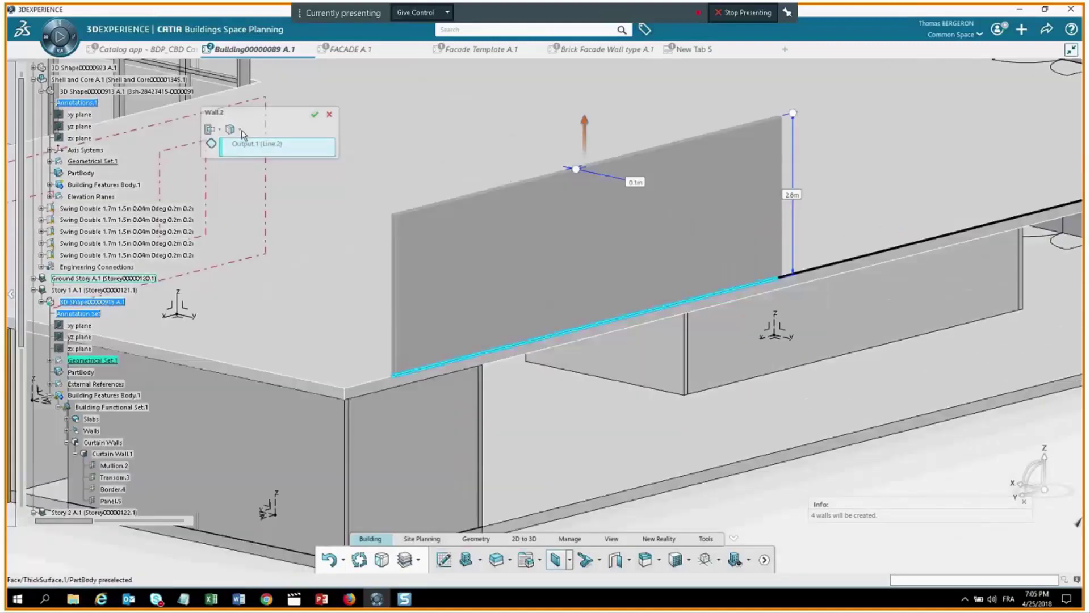
{"action": "left_click", "coordinate": [241, 131]}
{"action": "left_click", "coordinate": [246, 159]}
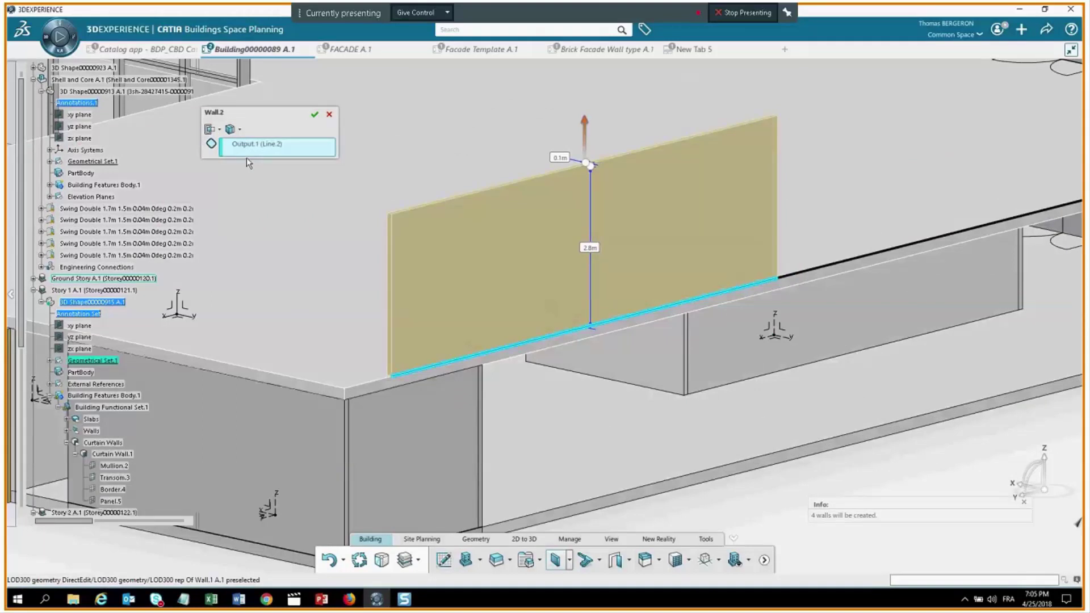
{"action": "left_click", "coordinate": [856, 264]}
{"action": "middle_click_drag", "start_coordinate": [916, 289], "coordinate": [671, 422]}
{"action": "left_click", "coordinate": [890, 322]}
{"action": "middle_click_drag", "start_coordinate": [554, 227], "coordinate": [318, 116]}
{"action": "left_click", "coordinate": [315, 115]}
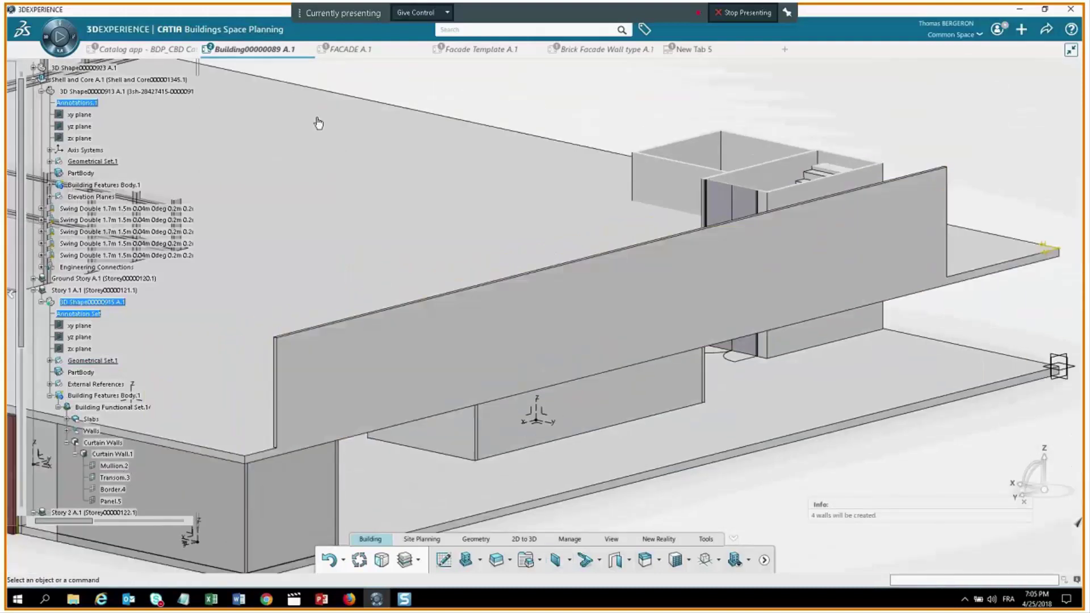
Expand the Walls list and highlight Wall.4, Wall.3 and Wall.2 in the model.
{"action": "right_click", "coordinate": [475, 331]}
{"action": "key", "text": "Escape"}
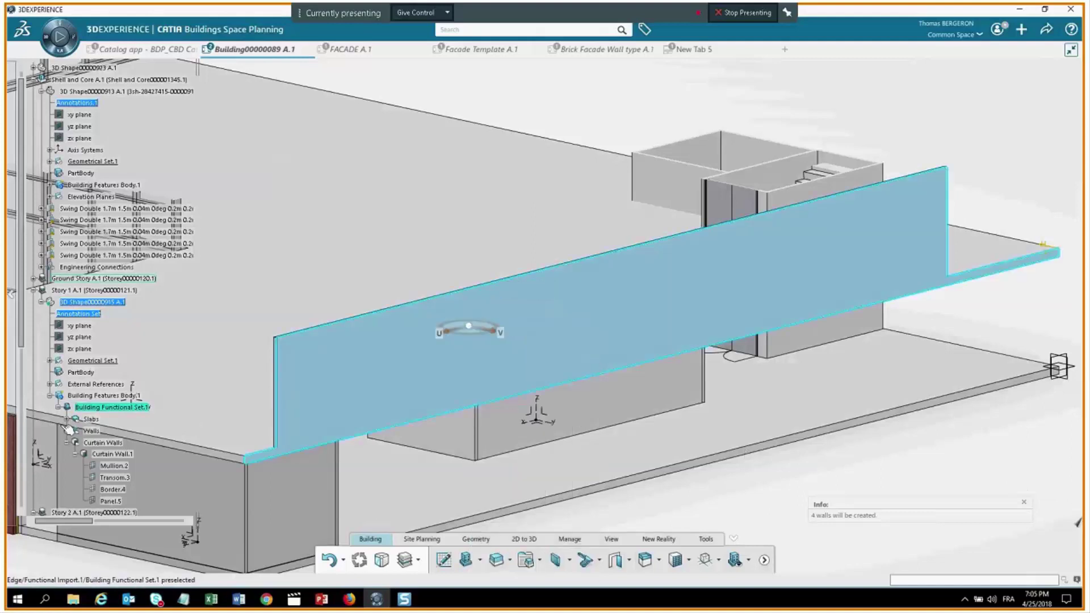
{"action": "left_click", "coordinate": [67, 432]}
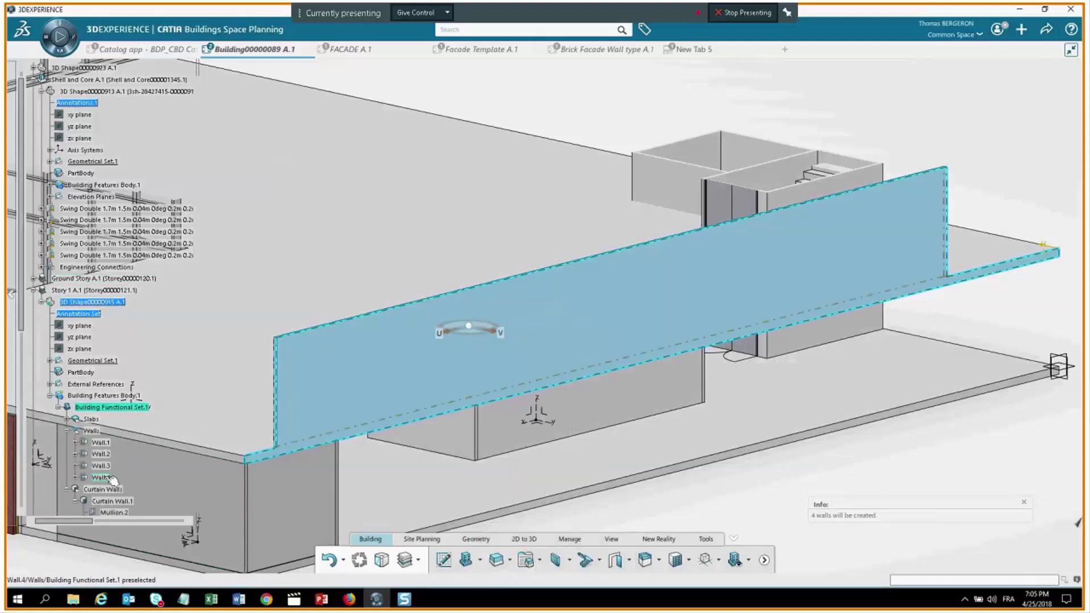
{"action": "left_click", "coordinate": [110, 478]}
{"action": "left_click", "coordinate": [109, 467]}
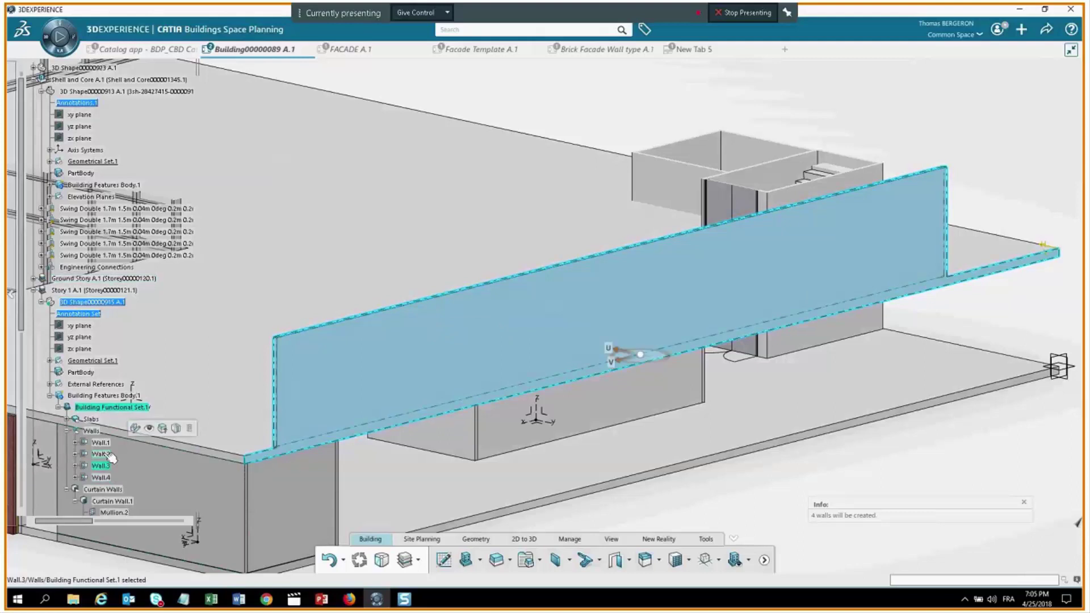
{"action": "left_click", "coordinate": [108, 455]}
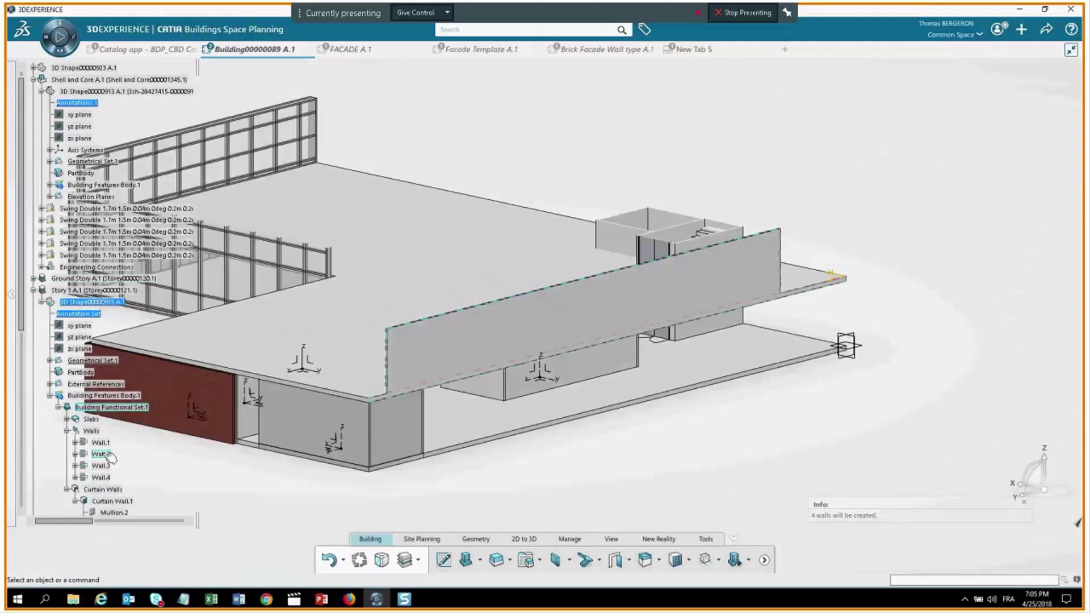
{"action": "left_click", "coordinate": [109, 455]}
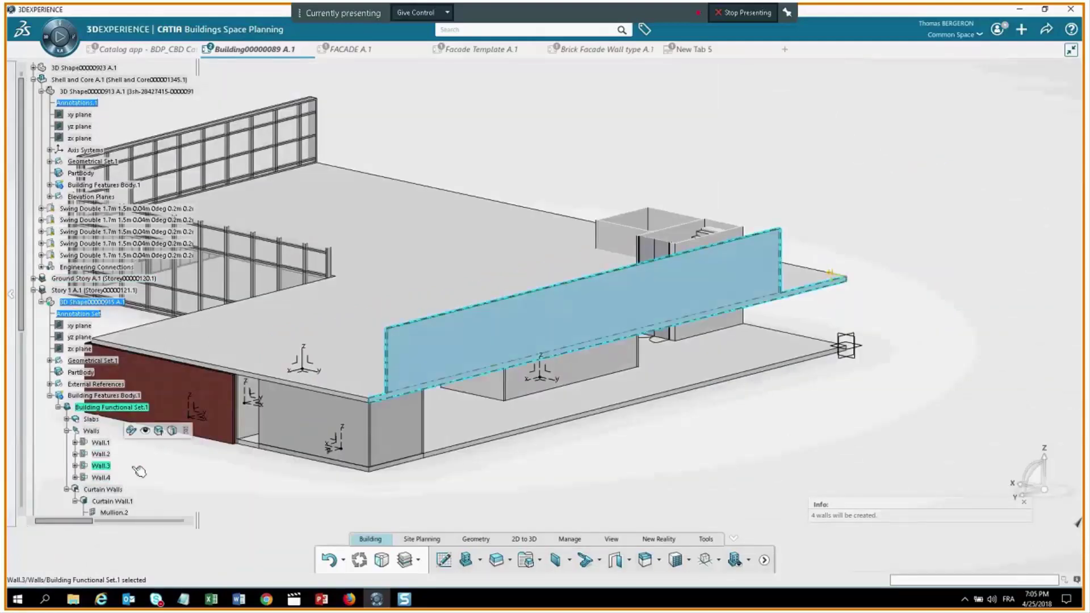
{"action": "left_click", "coordinate": [159, 477]}
Locate Wall.4, Wall.1 and Wall.2 in turn, then zoom out to the whole building.
{"action": "left_click", "coordinate": [100, 477]}
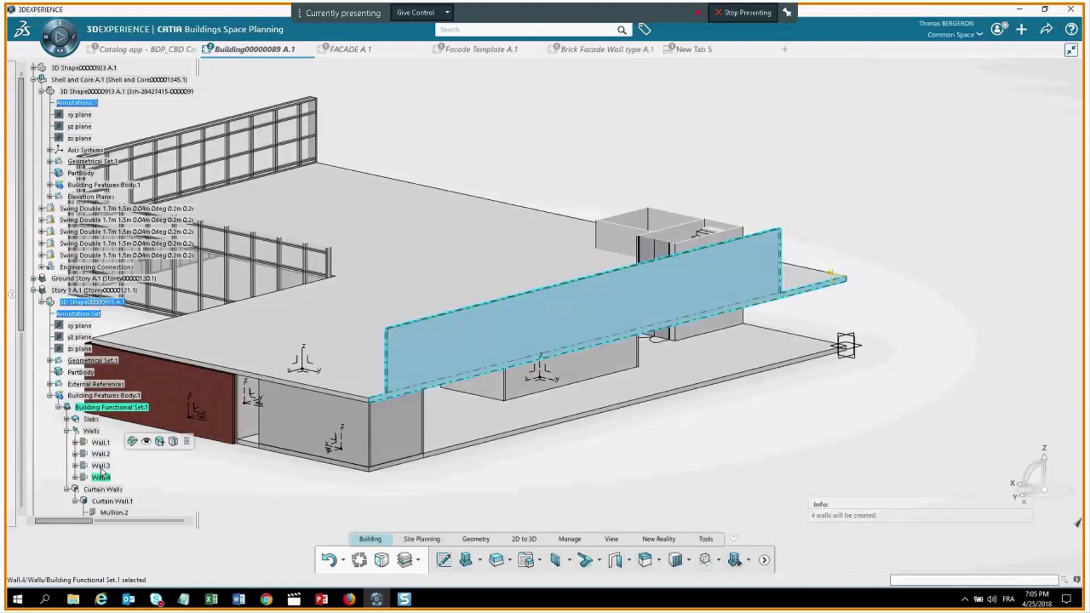
{"action": "left_click", "coordinate": [100, 442]}
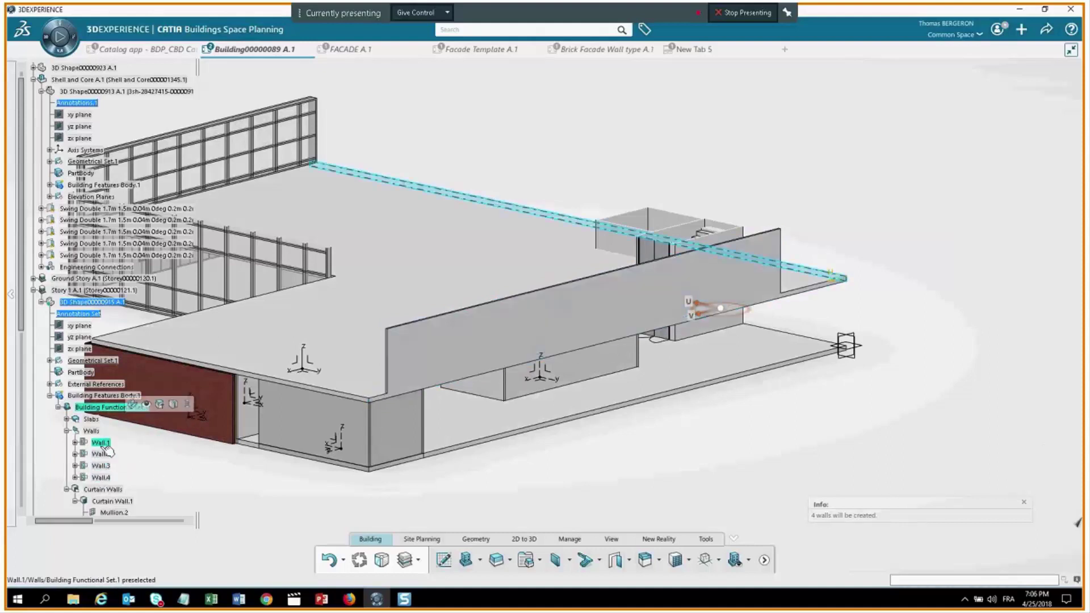
{"action": "left_click", "coordinate": [105, 454]}
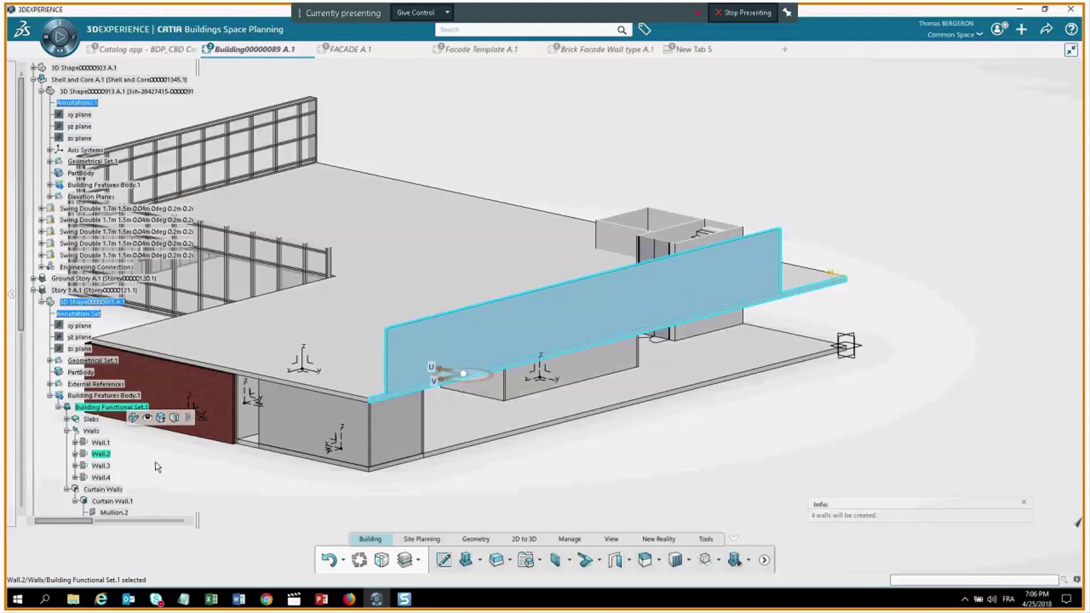
{"action": "left_click", "coordinate": [156, 462]}
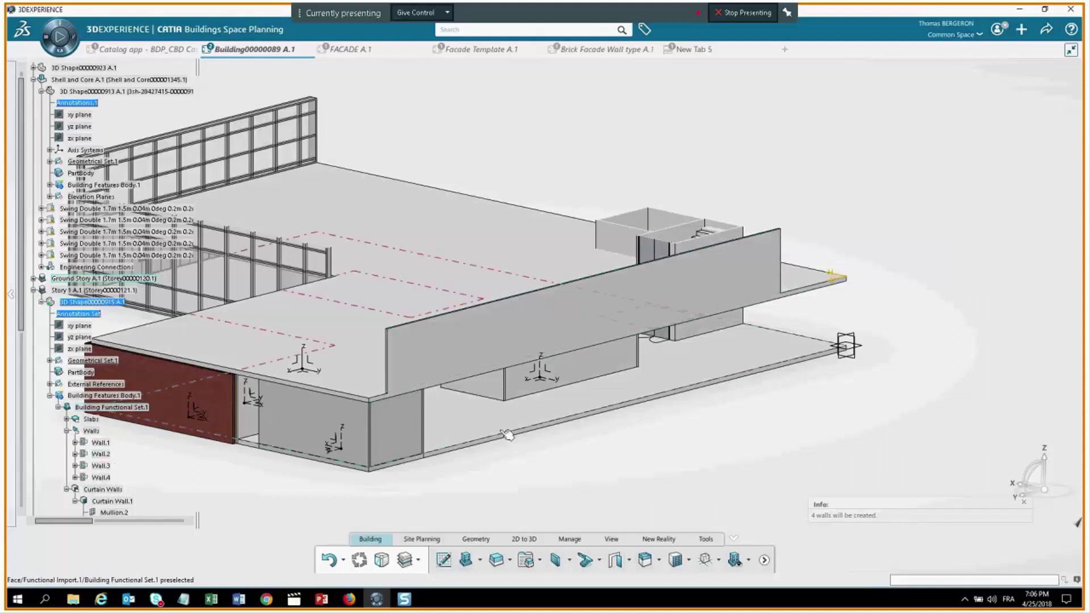
{"action": "middle_click_drag", "start_coordinate": [507, 435], "coordinate": [528, 482], "text": "ctrl"}
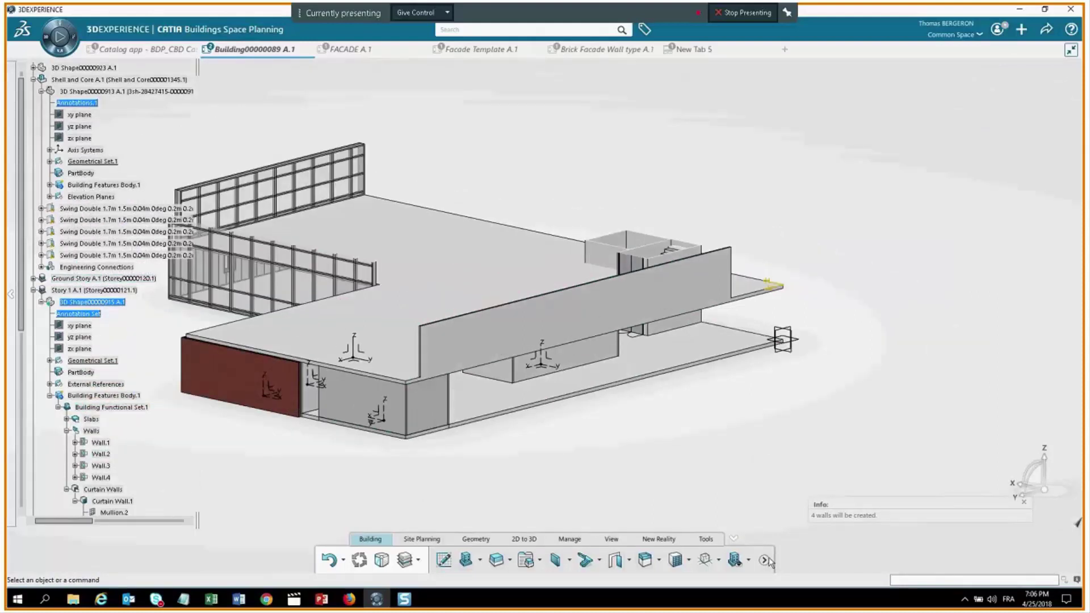
{"action": "left_click", "coordinate": [764, 560]}
Publish Wall.2, Wall.3 and Wall.4, giving Wall.3 the Brick Facade Wall type.
{"action": "left_click", "coordinate": [741, 560]}
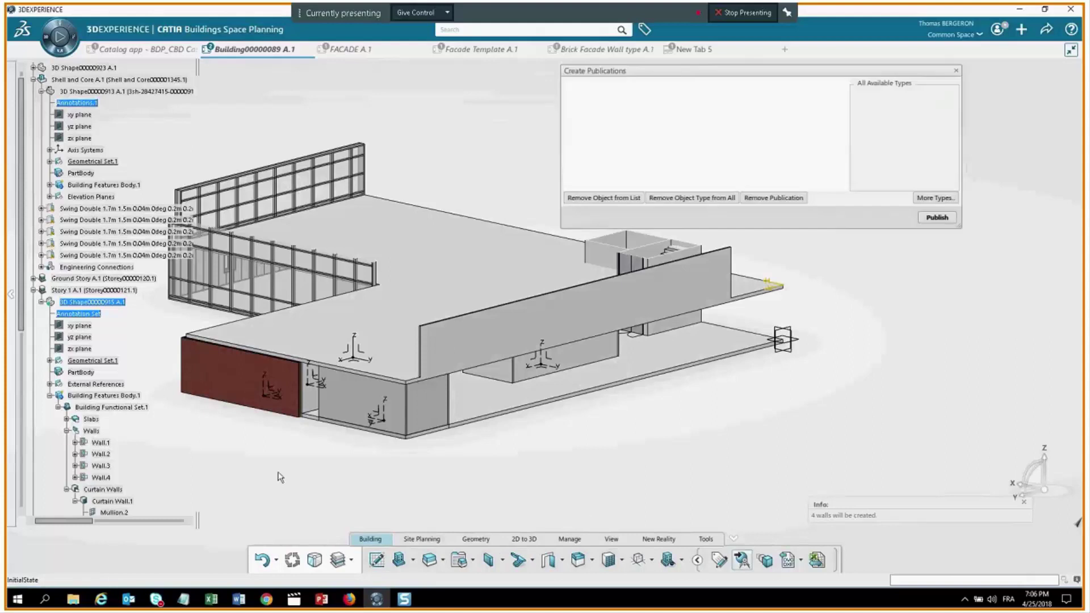
{"action": "left_click", "coordinate": [103, 457]}
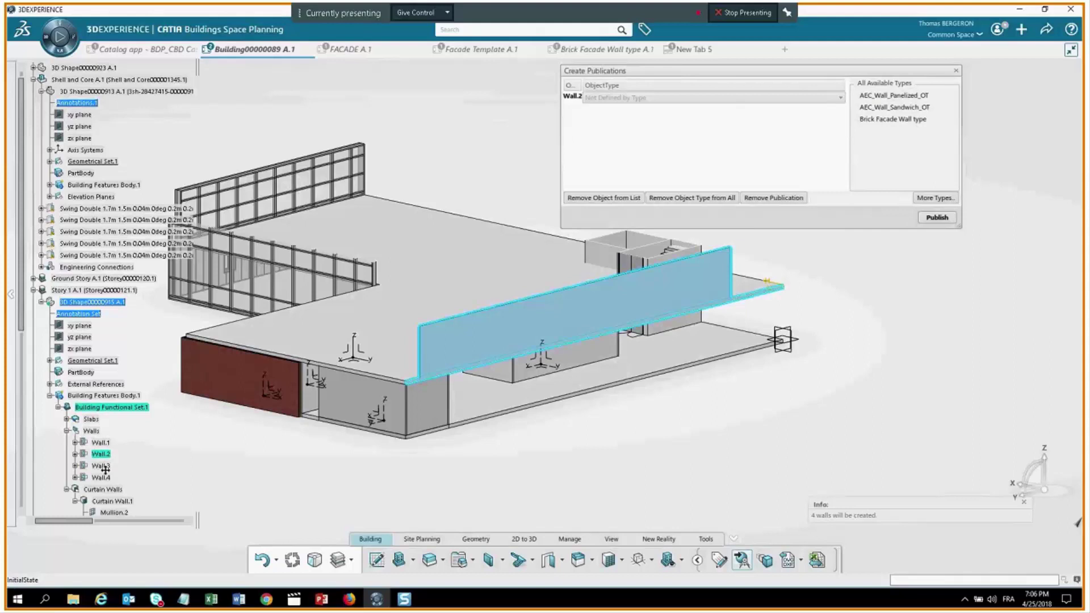
{"action": "left_click", "coordinate": [101, 477], "text": "shift"}
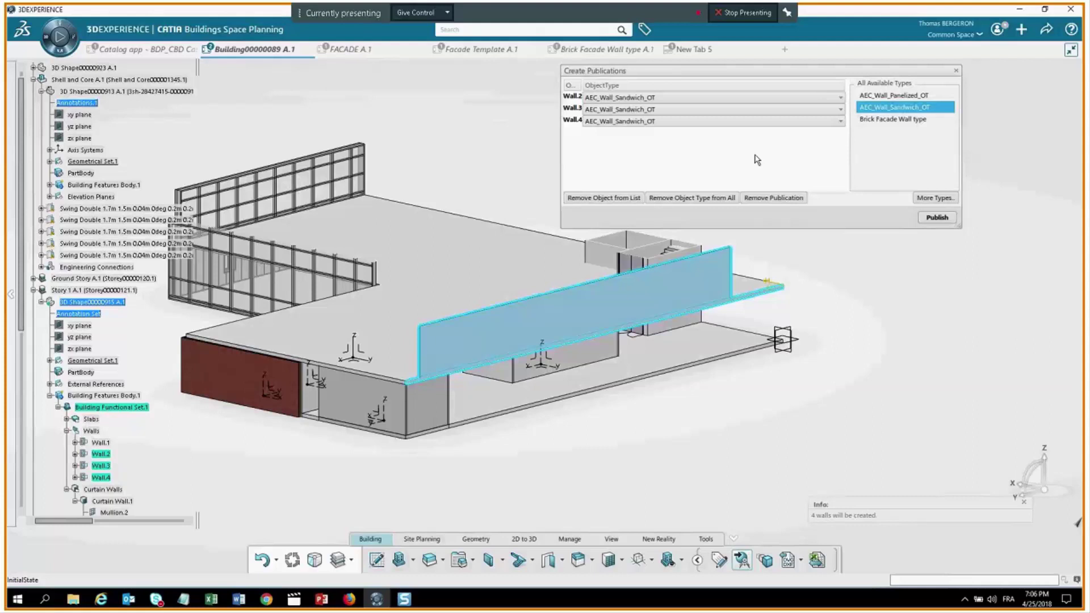
{"action": "left_click", "coordinate": [686, 110]}
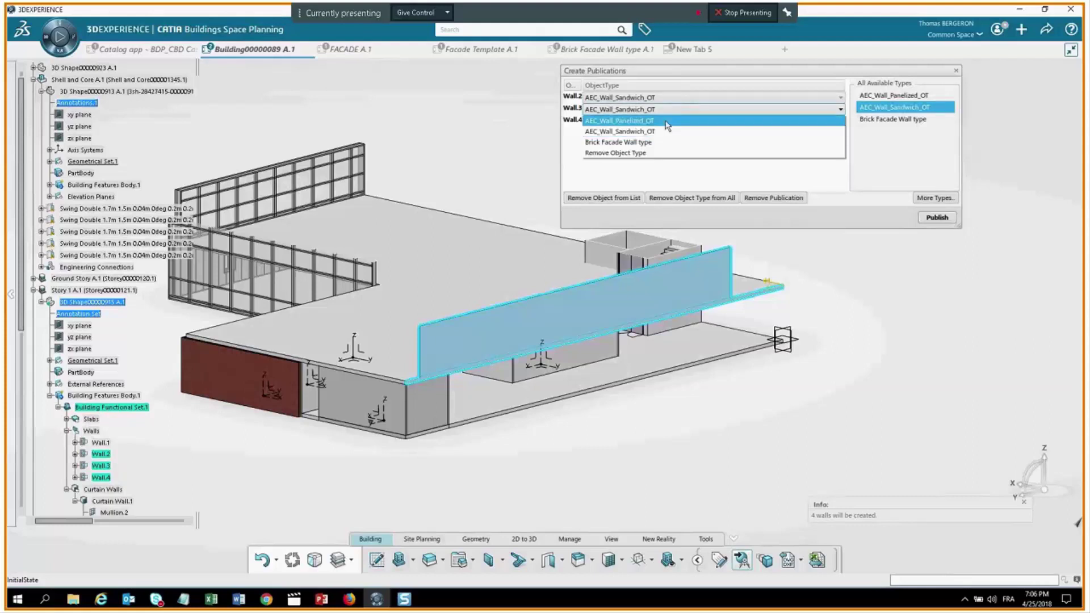
{"action": "left_click", "coordinate": [635, 142]}
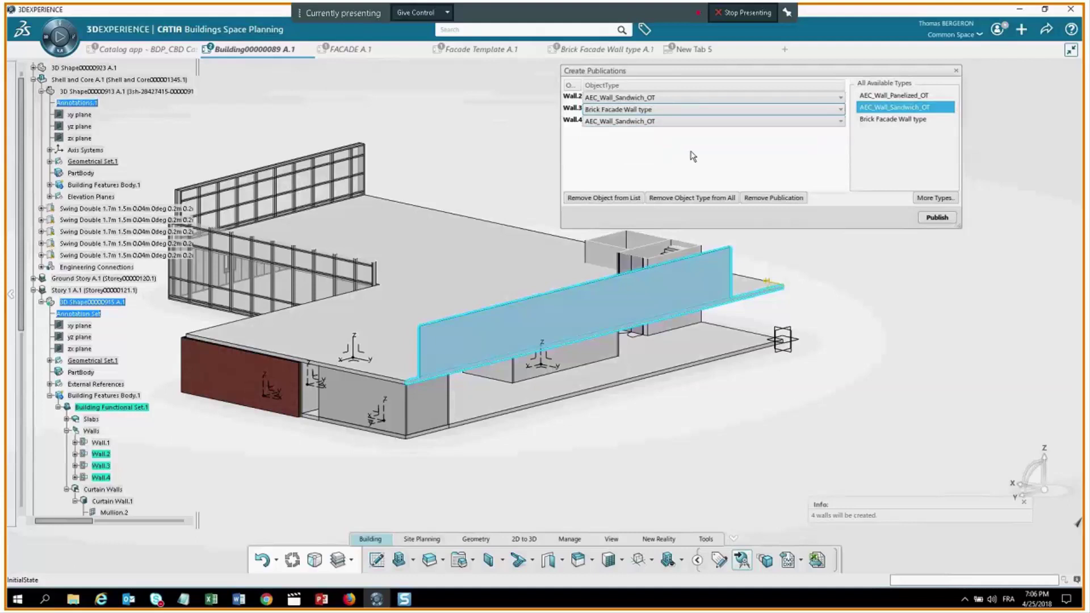
{"action": "left_click", "coordinate": [937, 218]}
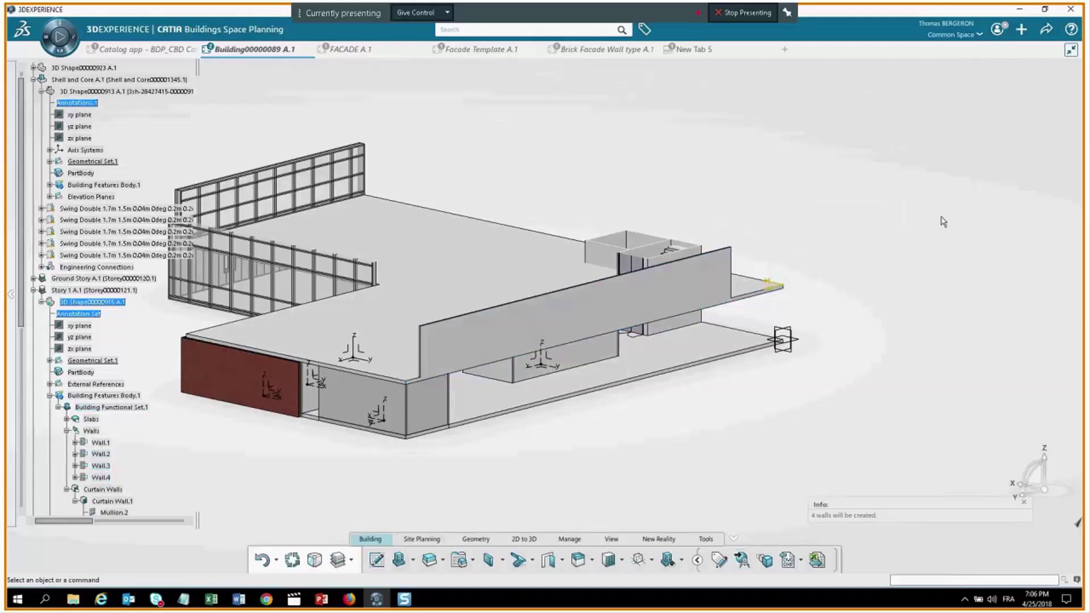
Make Story 1 active and expose Wall.2, Wall.3 and Wall.4 as products via Change Level of Development.
{"action": "double_click", "coordinate": [617, 389]}
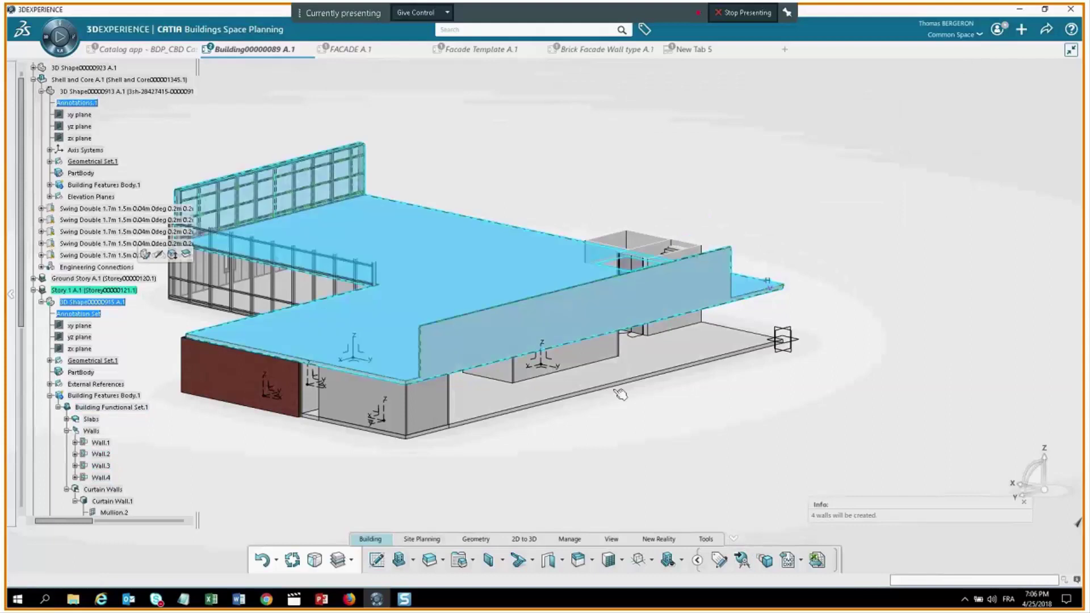
{"action": "left_click", "coordinate": [684, 428]}
{"action": "left_click", "coordinate": [767, 559]}
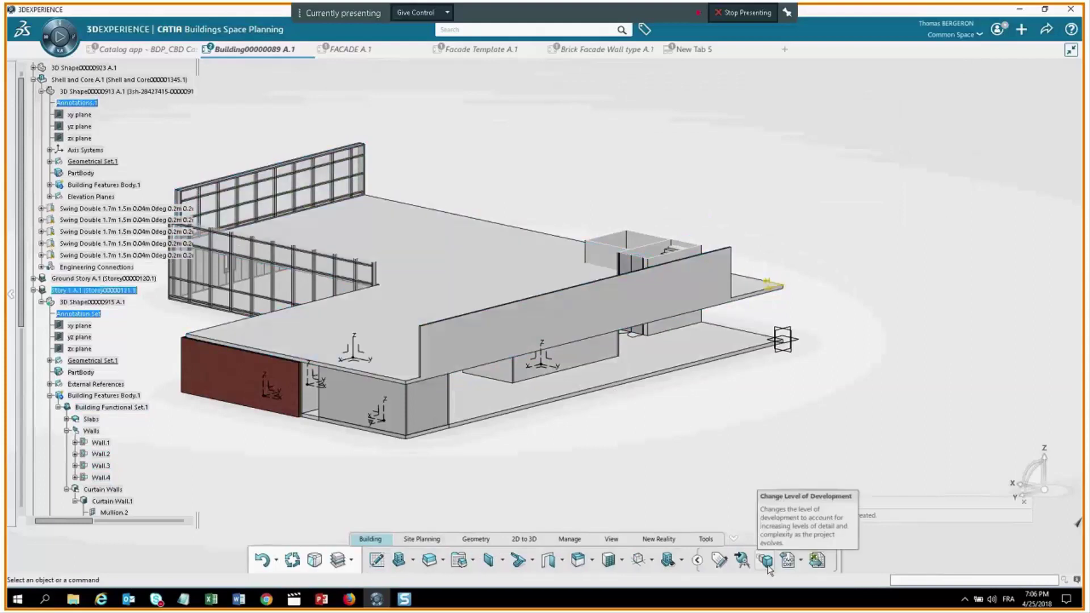
{"action": "left_click", "coordinate": [766, 561]}
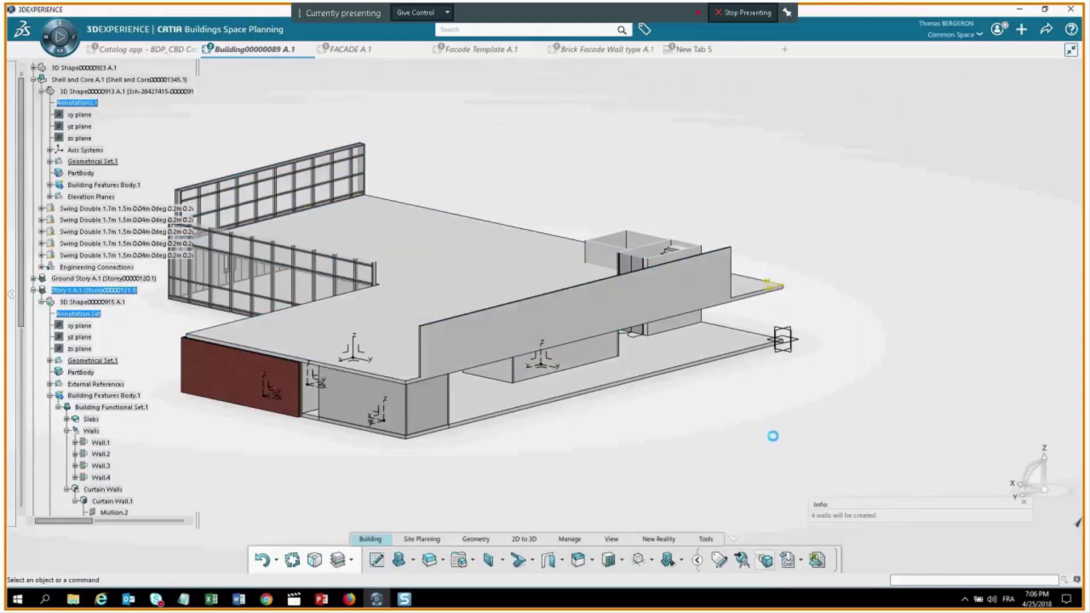
{"action": "middle_click_drag", "start_coordinate": [750, 373], "coordinate": [678, 395]}
{"action": "left_click", "coordinate": [623, 113]}
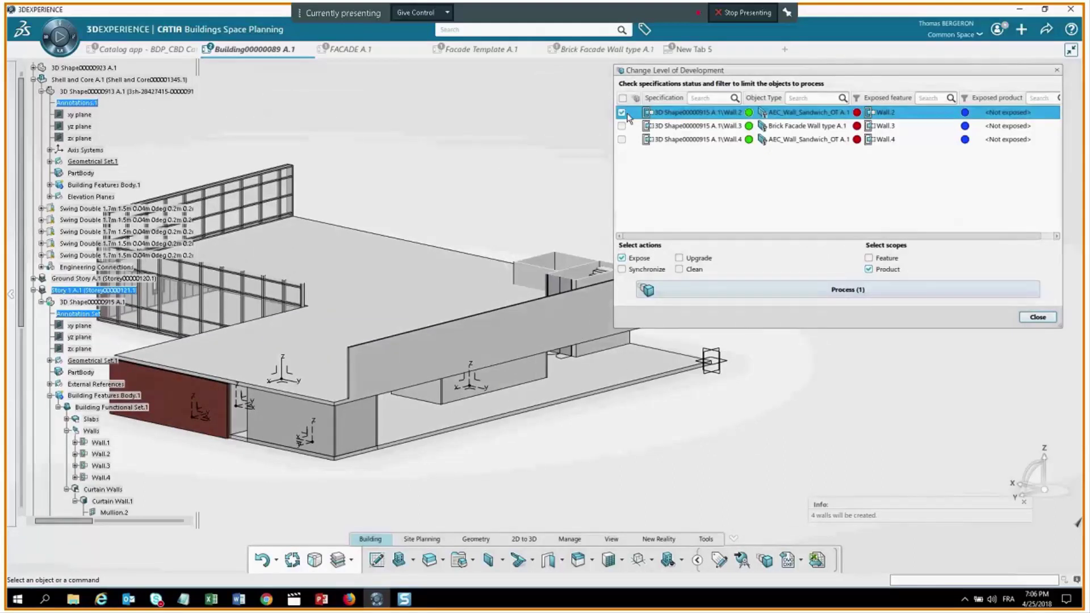
{"action": "left_click", "coordinate": [623, 99]}
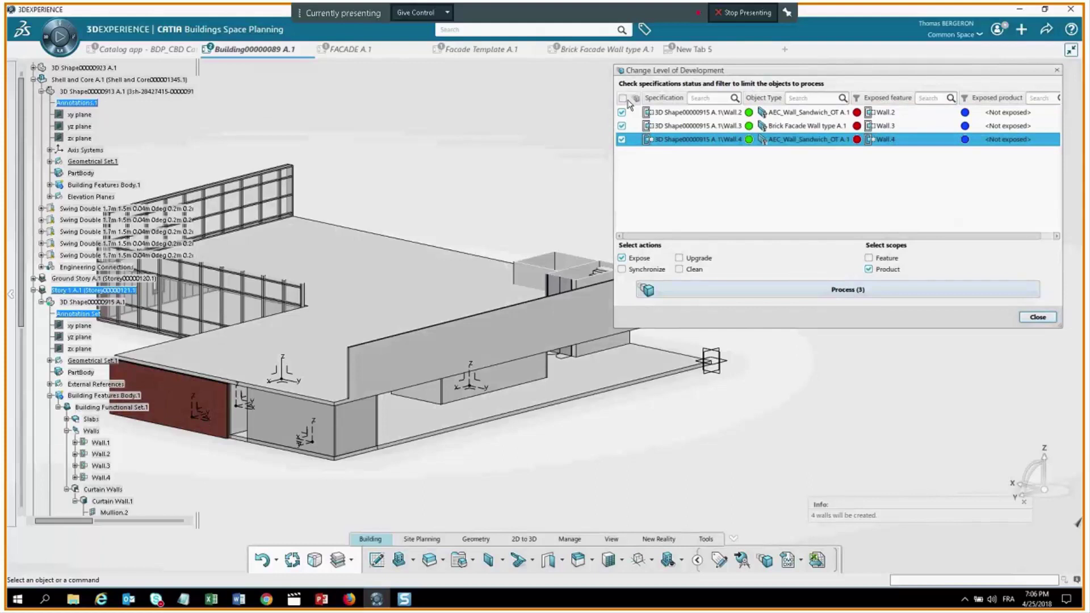
{"action": "left_click", "coordinate": [851, 290]}
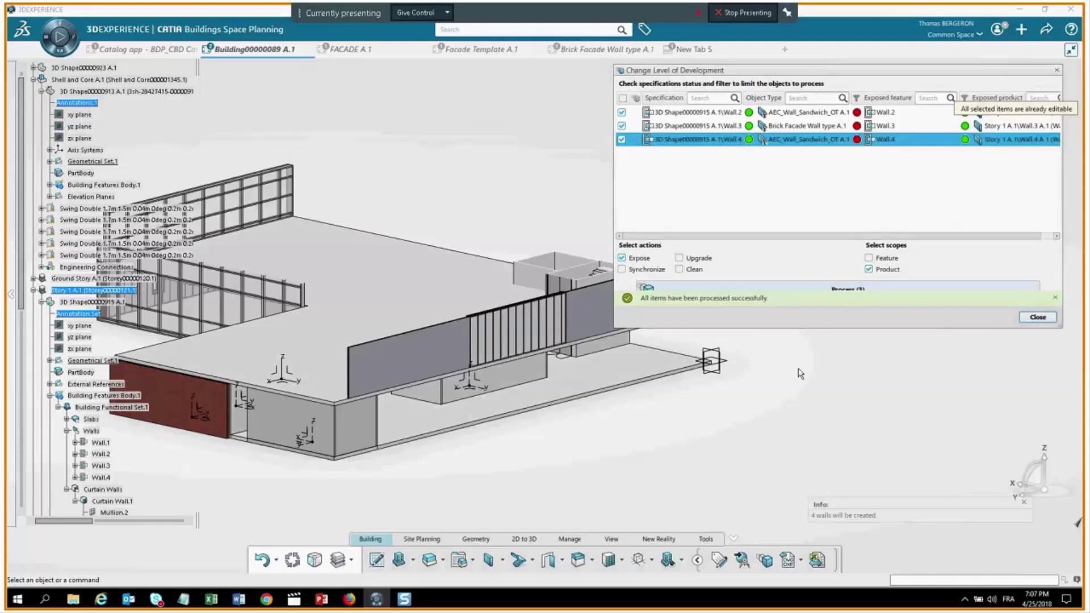
{"action": "left_click", "coordinate": [1038, 317]}
Zoom in on the multi-layer wall and open Wall.3's skeleton parameters to select Invert=true.
{"action": "middle_click", "coordinate": [553, 325]}
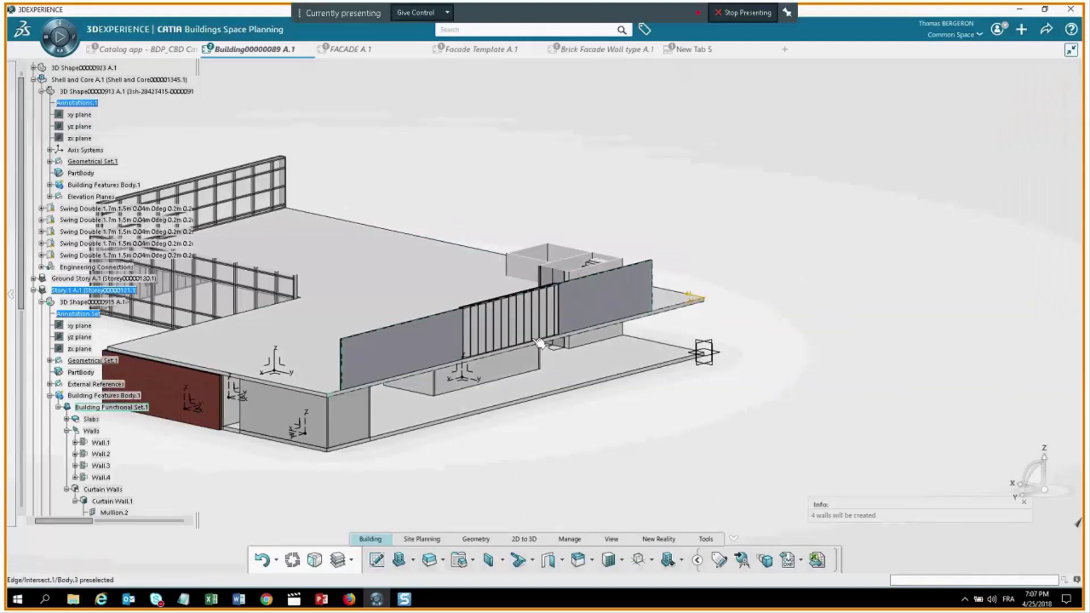
{"action": "middle_click_drag", "start_coordinate": [535, 340], "coordinate": [535, 307]}
{"action": "scroll", "coordinate": [535, 307], "scroll_direction": "down", "scroll_amount": 3}
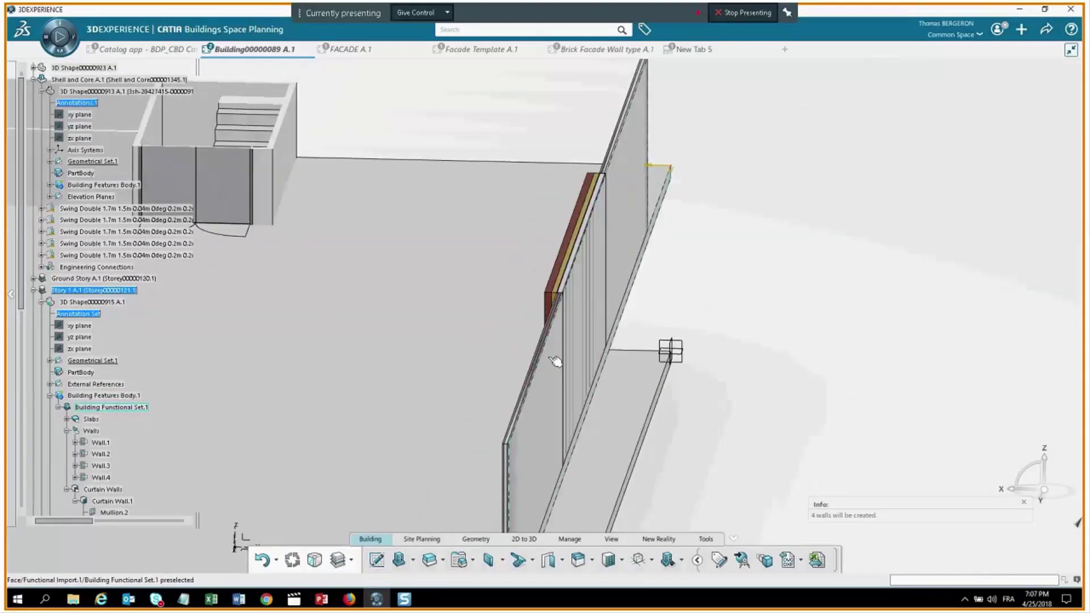
{"action": "middle_click_drag", "start_coordinate": [554, 362], "coordinate": [606, 250]}
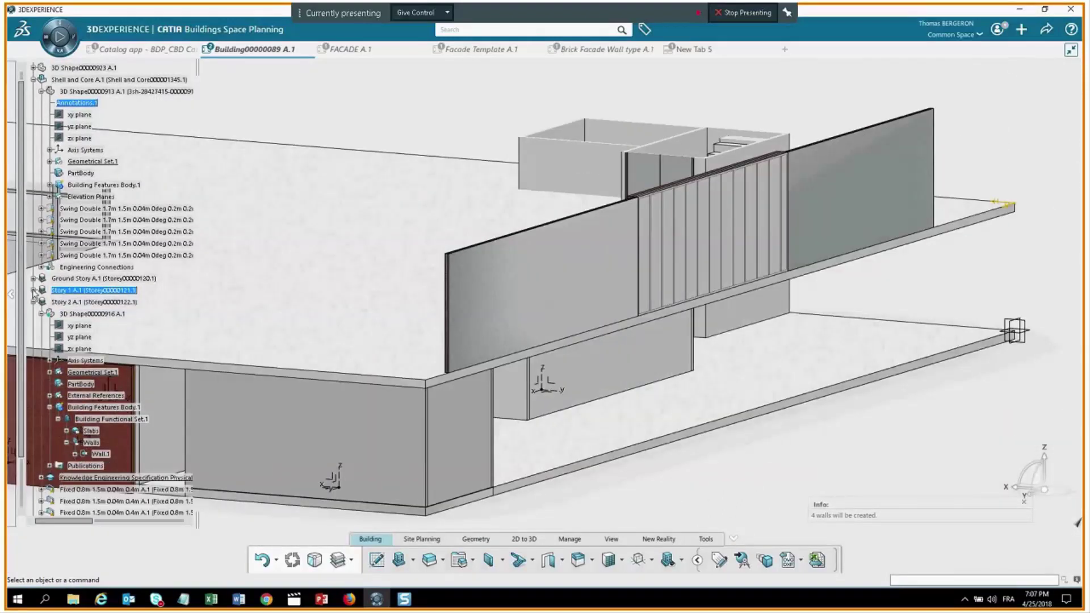
{"action": "scroll", "coordinate": [34, 293], "scroll_direction": "down", "scroll_amount": 3}
{"action": "left_click", "coordinate": [49, 278]}
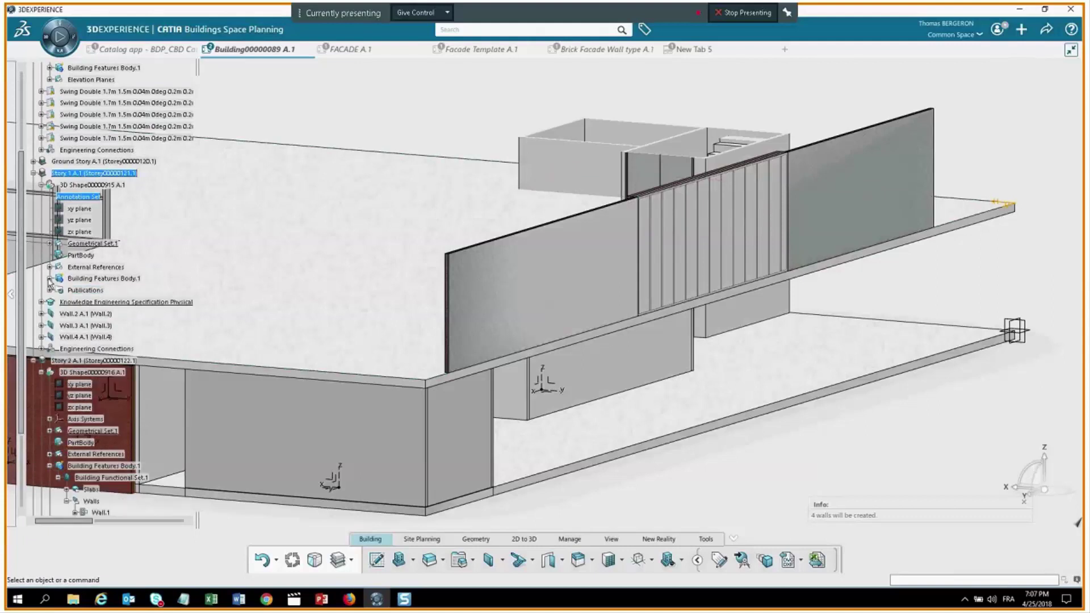
{"action": "left_click", "coordinate": [33, 360]}
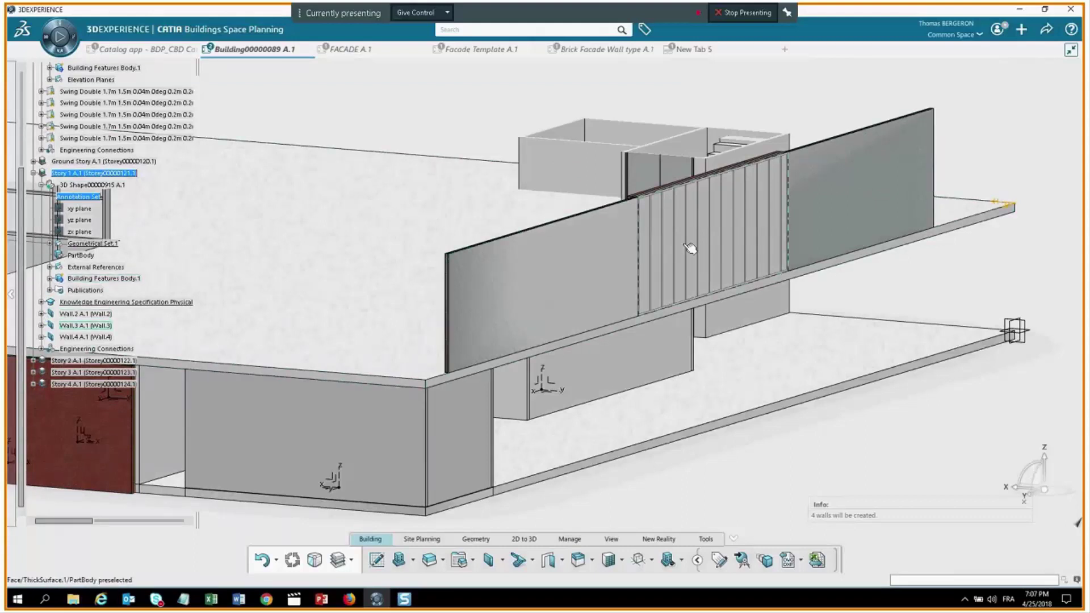
{"action": "left_click", "coordinate": [84, 326]}
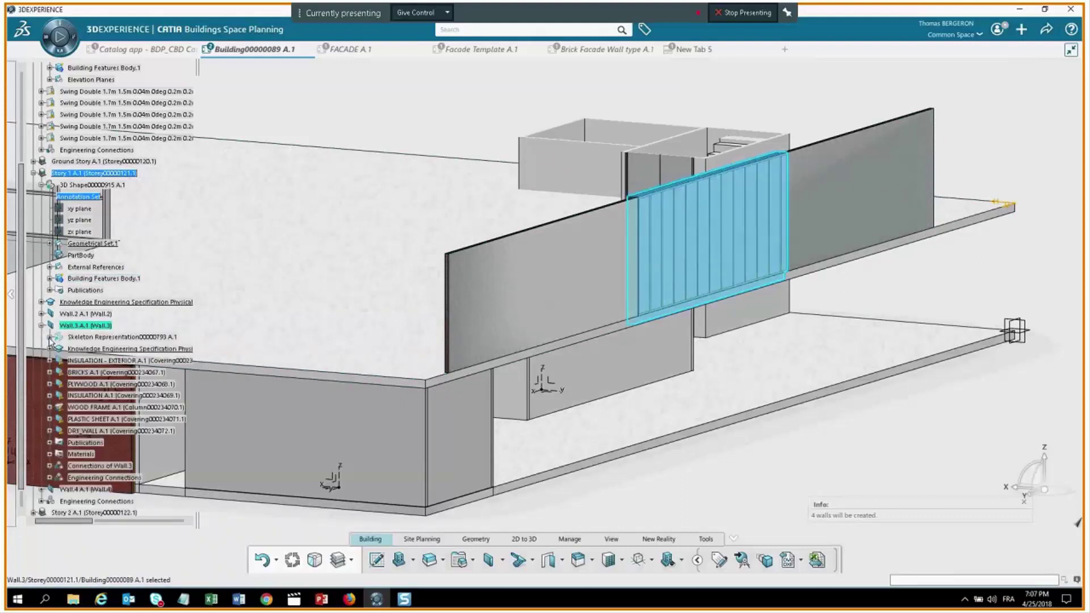
{"action": "left_click", "coordinate": [58, 407]}
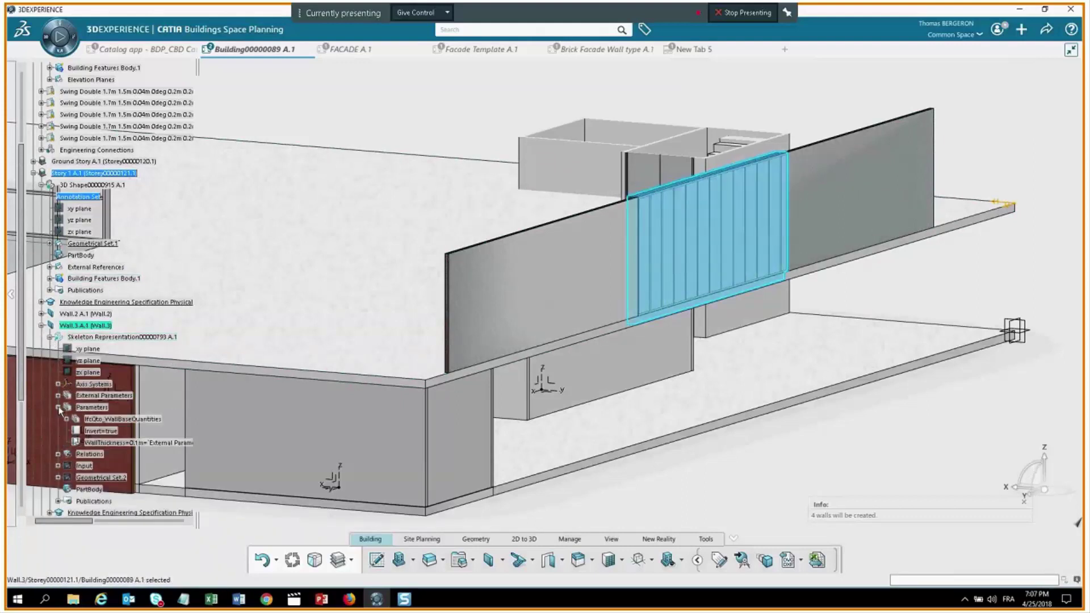
{"action": "left_click", "coordinate": [105, 432]}
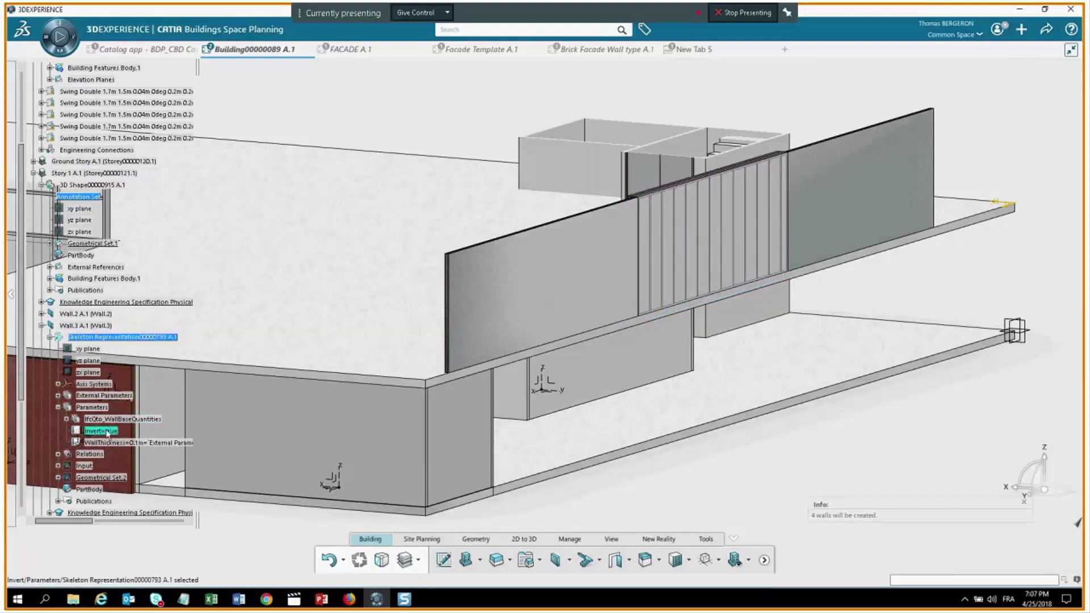
Change Wall.3's Invert parameter to false and update the wall so the brick facade shows.
{"action": "double_click", "coordinate": [111, 431]}
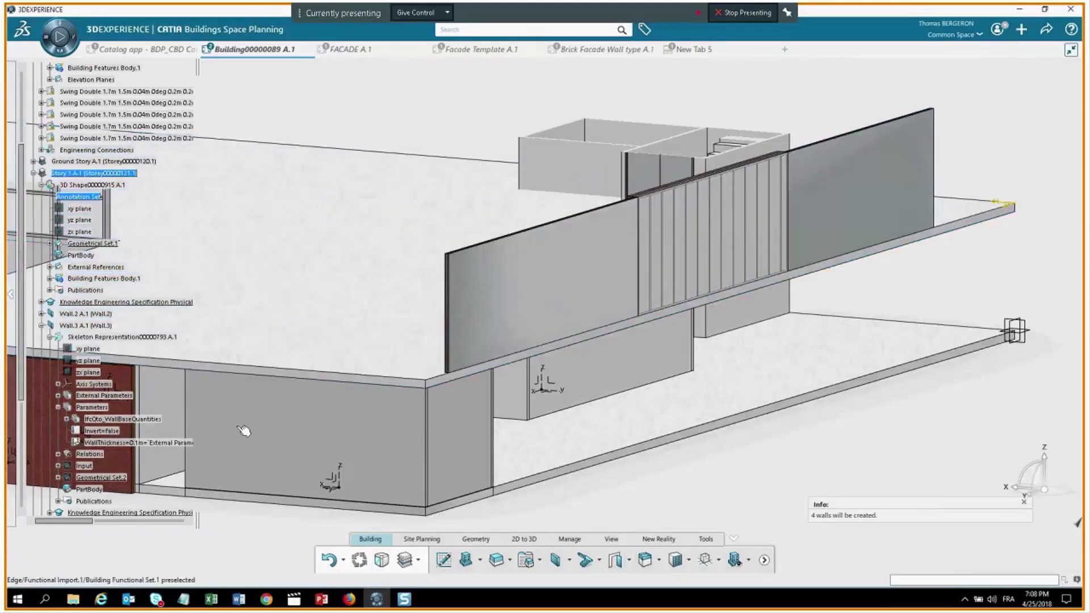
{"action": "left_click", "coordinate": [110, 174]}
{"action": "double_click", "coordinate": [110, 175]}
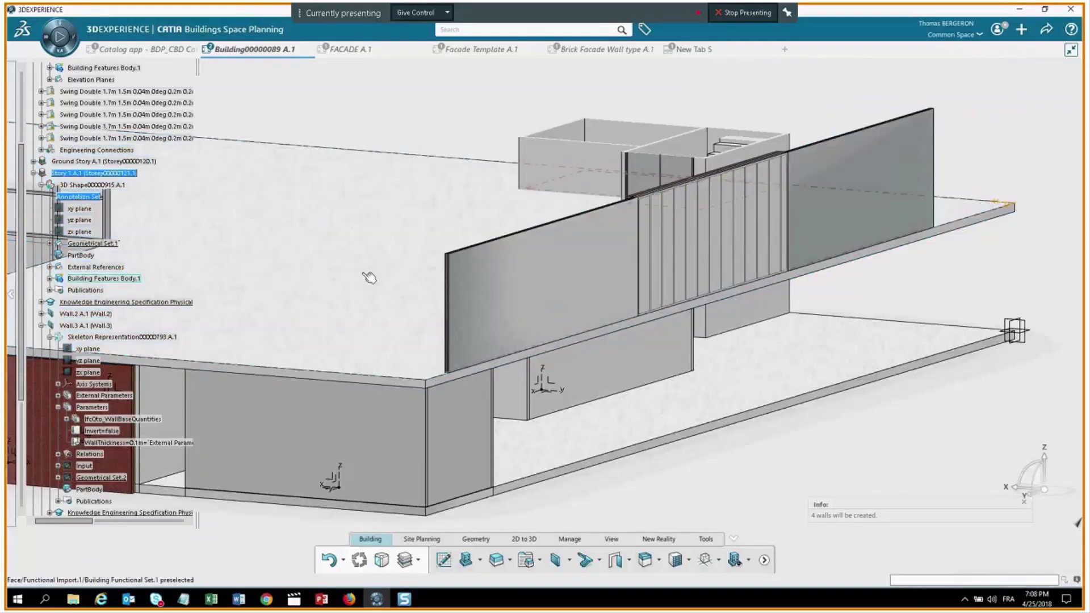
{"action": "left_click", "coordinate": [84, 326]}
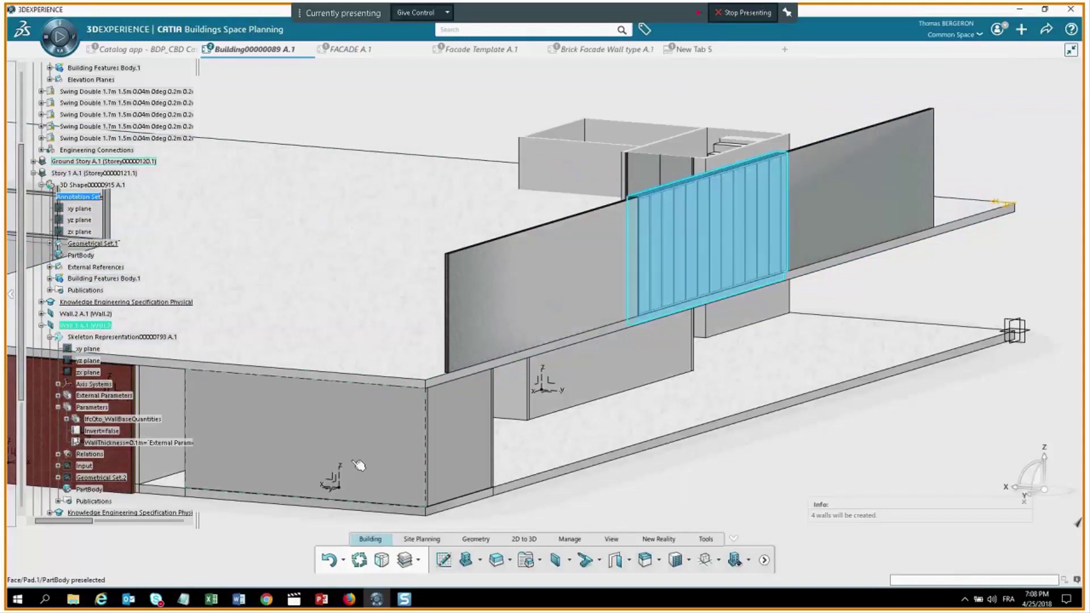
{"action": "left_click", "coordinate": [359, 560]}
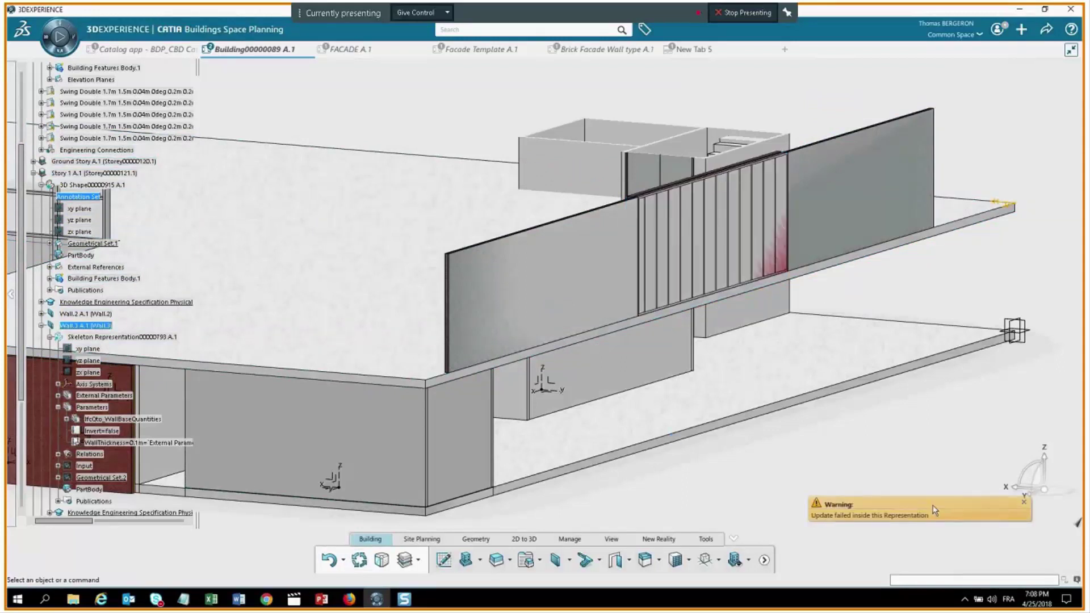
{"action": "left_click", "coordinate": [1024, 502]}
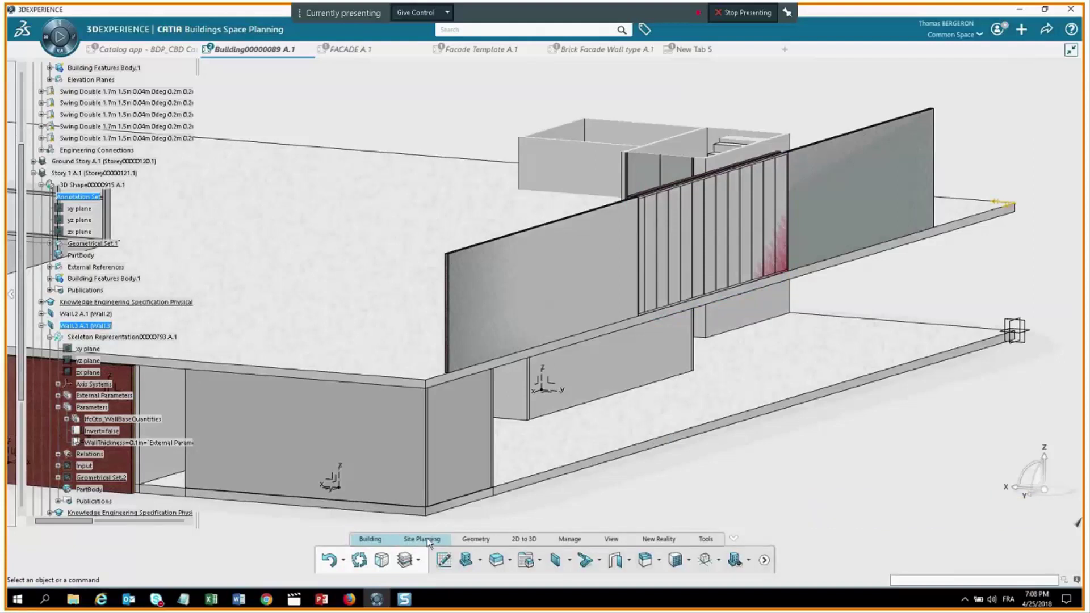
{"action": "left_click", "coordinate": [360, 560]}
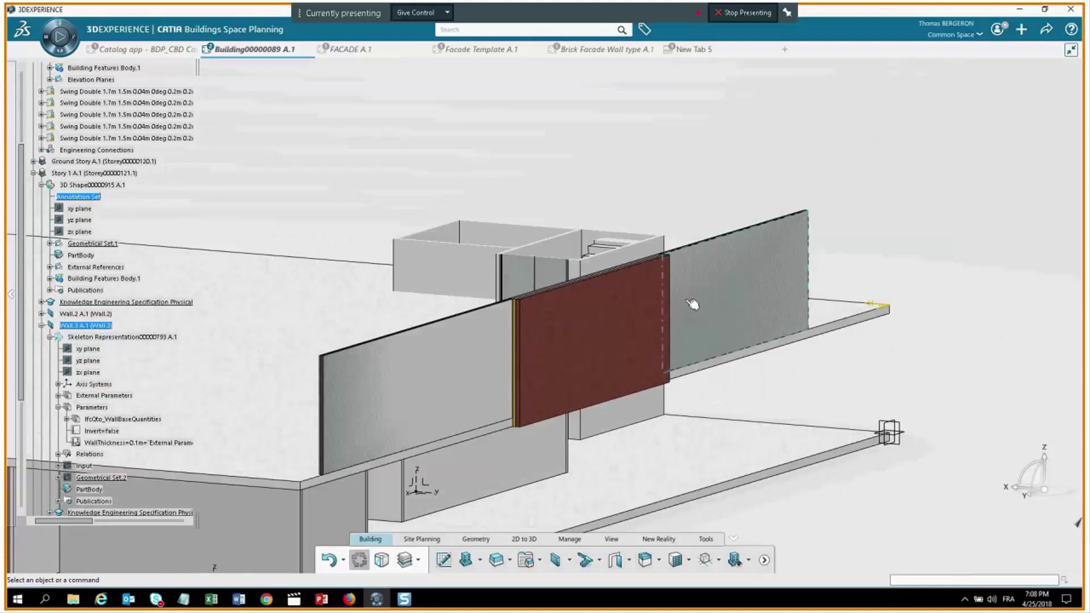
View the wall from the other side, collapse Wall.3, and expand Story 1's Geometrical Set.1.
{"action": "middle_click_drag", "start_coordinate": [688, 301], "coordinate": [538, 393]}
{"action": "scroll", "coordinate": [542, 398], "scroll_direction": "down", "scroll_amount": 3}
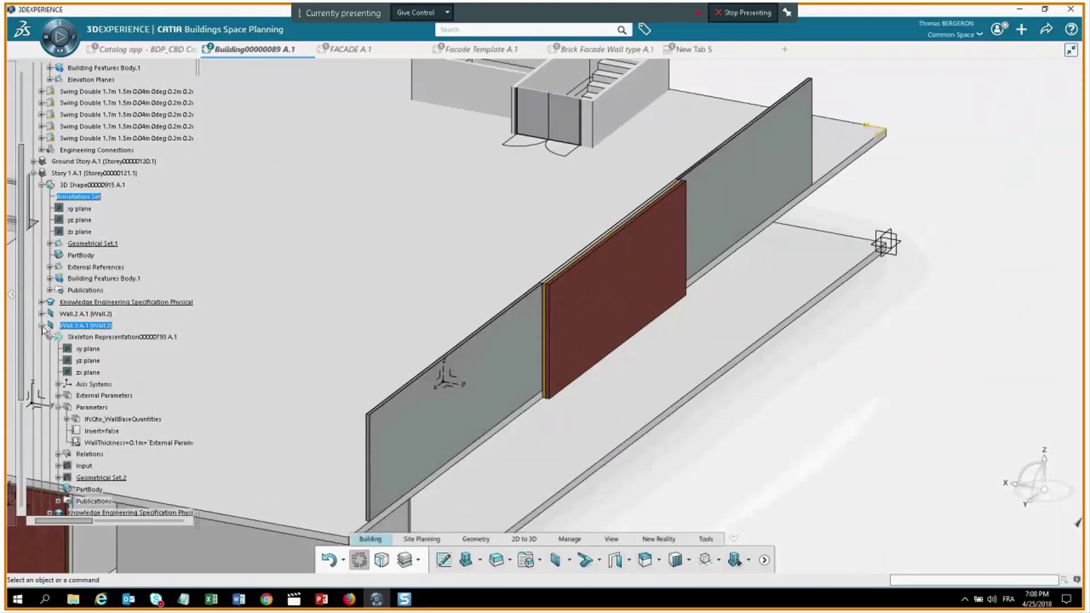
{"action": "left_click", "coordinate": [42, 325]}
{"action": "left_click", "coordinate": [76, 174]}
{"action": "left_click", "coordinate": [900, 360]}
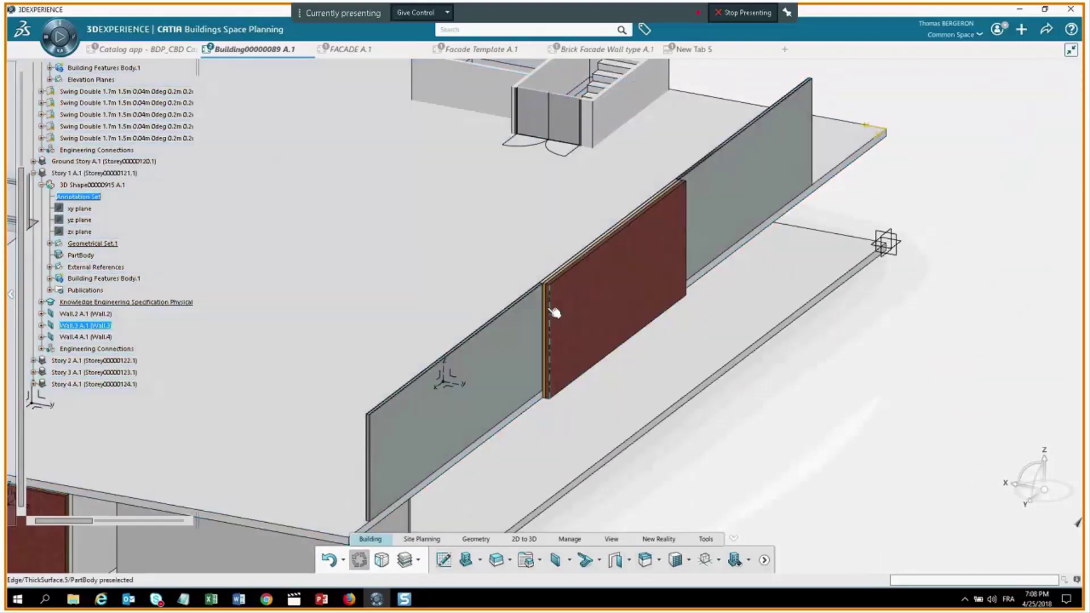
{"action": "middle_click_drag", "start_coordinate": [554, 311], "coordinate": [694, 197]}
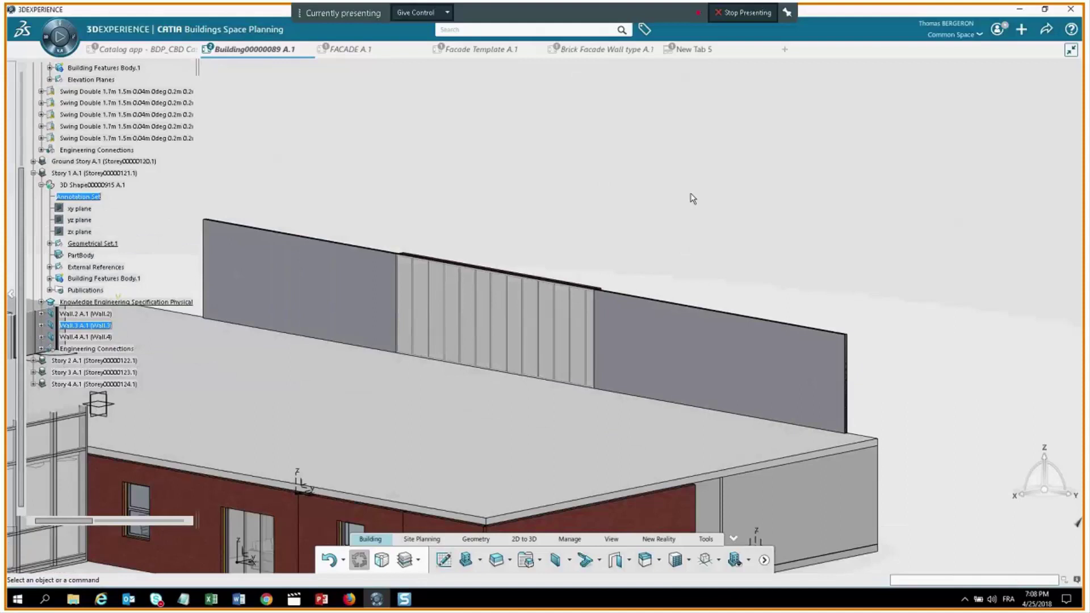
{"action": "middle_click_drag", "start_coordinate": [731, 187], "coordinate": [420, 207]}
{"action": "left_click", "coordinate": [50, 244]}
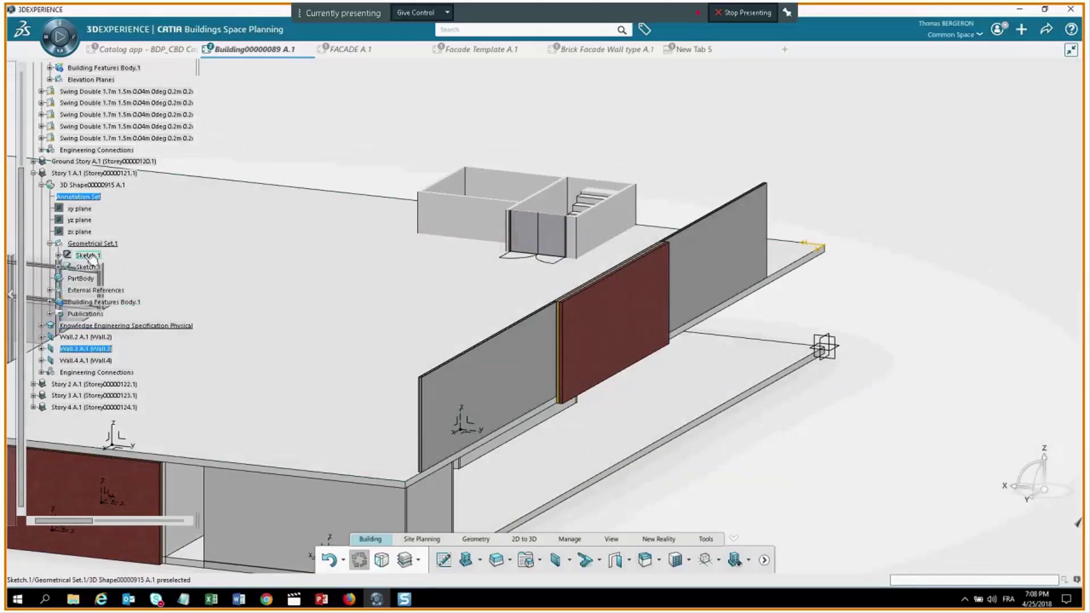
Open Sketch.1 to inspect the building's right edge, exit Sketcher, then select Sketch.3.
{"action": "left_click", "coordinate": [88, 256]}
{"action": "double_click", "coordinate": [88, 255]}
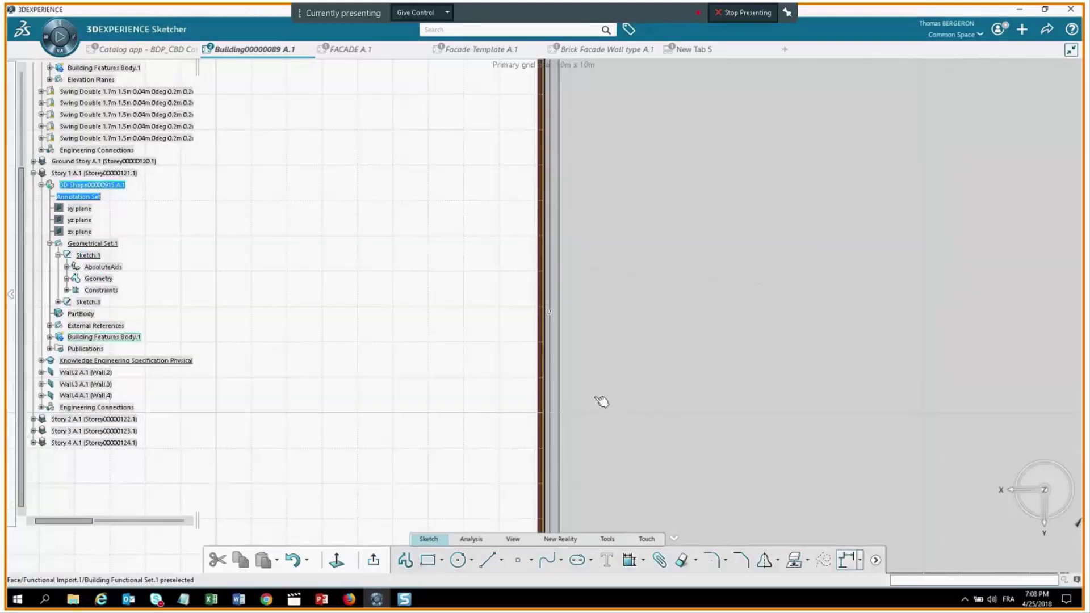
{"action": "middle_click_drag", "start_coordinate": [602, 401], "coordinate": [234, 363]}
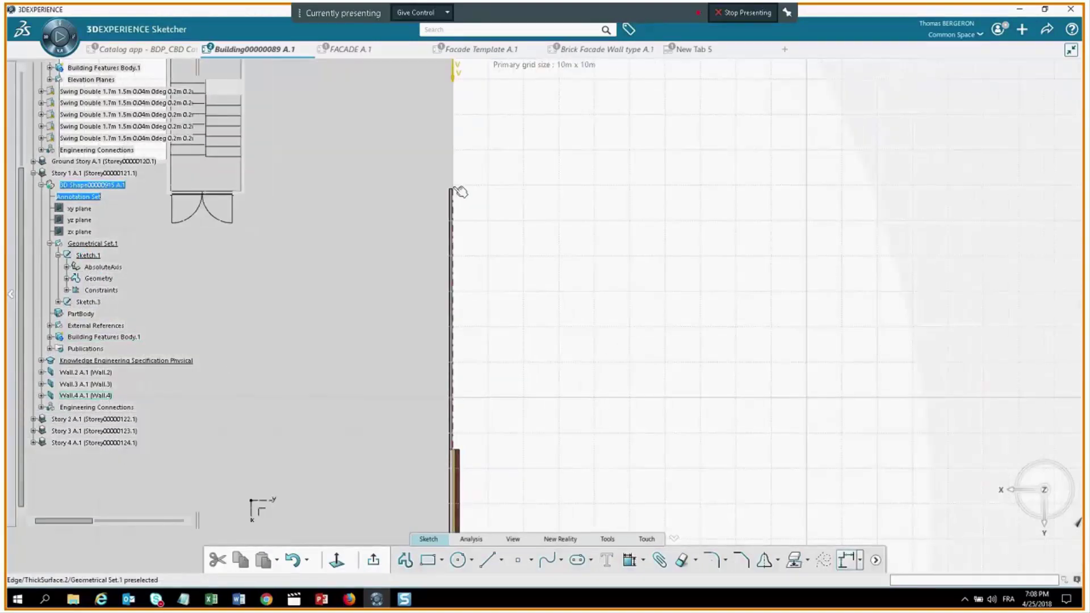
{"action": "mouse_move", "coordinate": [459, 195]}
{"action": "middle_mouse_down"}
{"action": "mouse_move", "coordinate": [610, 342]}
{"action": "mouse_move", "coordinate": [531, 368]}
{"action": "mouse_move", "coordinate": [396, 169]}
{"action": "mouse_move", "coordinate": [424, 79]}
{"action": "middle_mouse_up"}
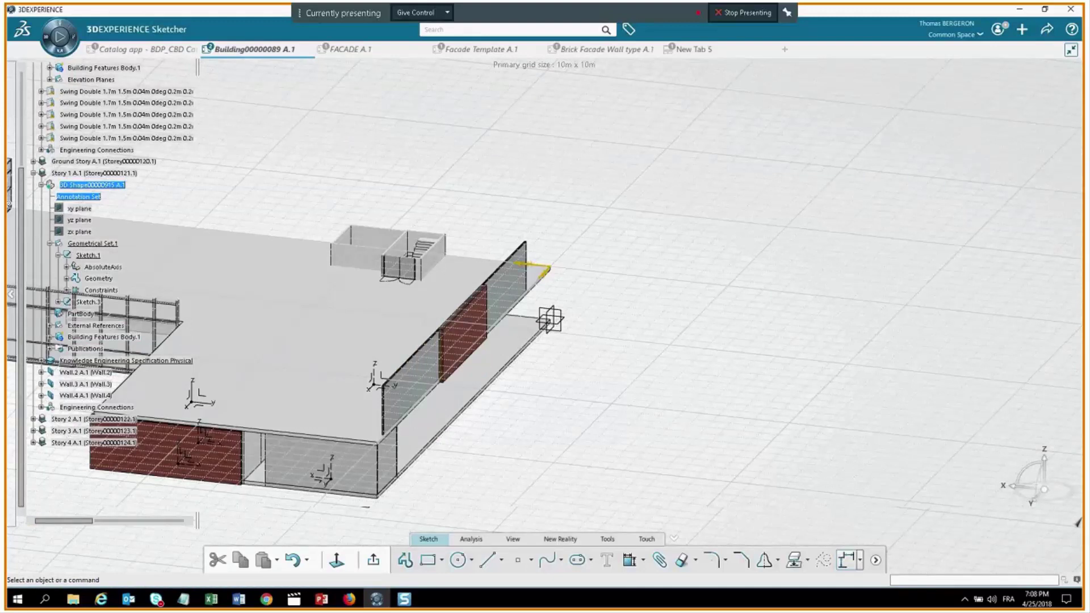
{"action": "left_click", "coordinate": [848, 560]}
{"action": "left_click", "coordinate": [91, 302]}
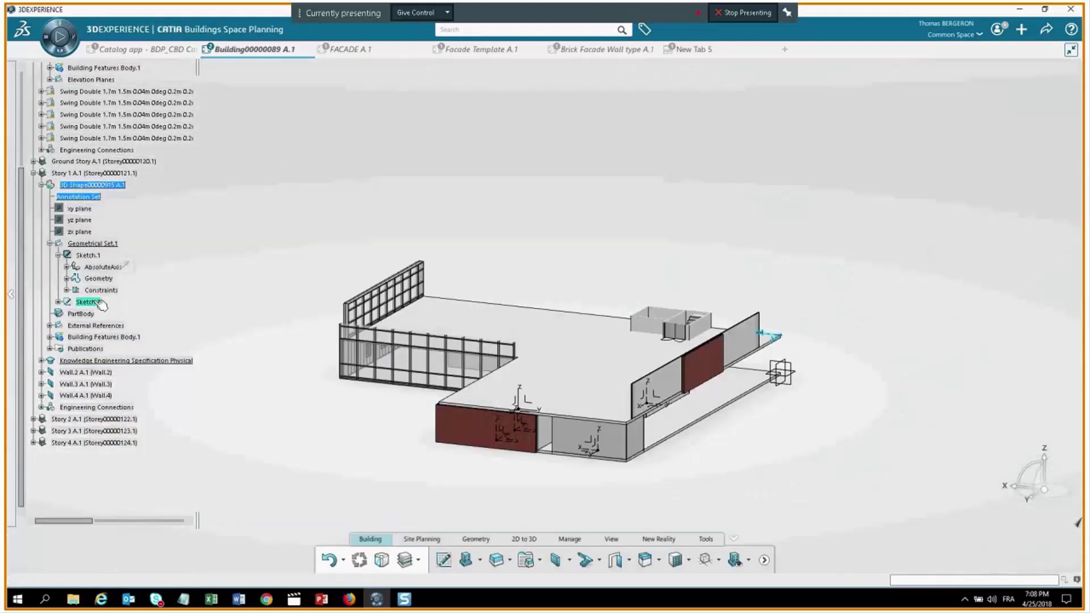
Open Sketch.3 and unhide its Line.2 and Line.3 in the 3D view.
{"action": "double_click", "coordinate": [94, 301]}
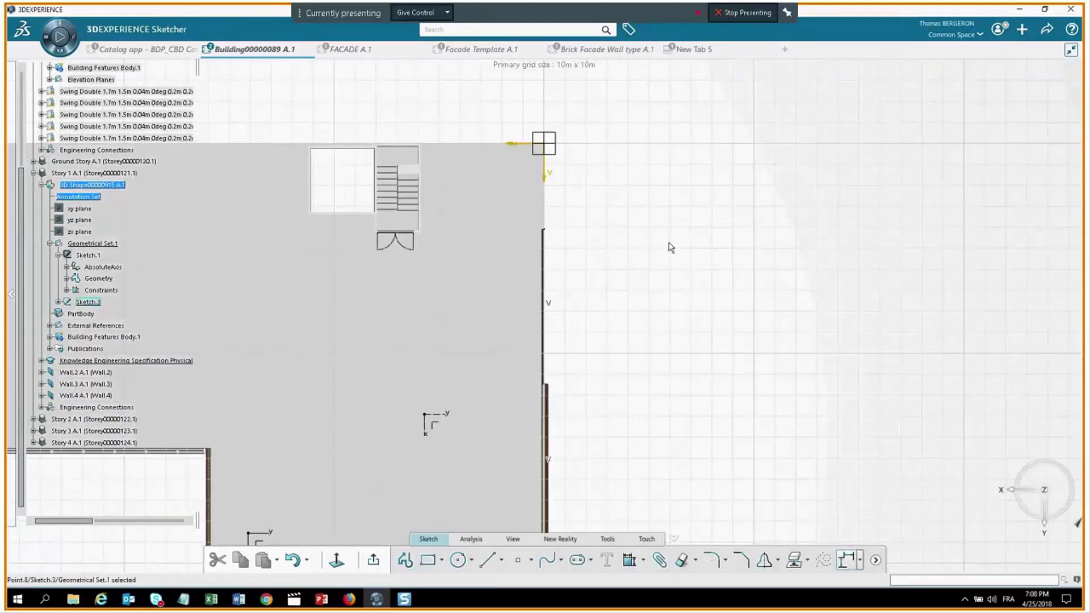
{"action": "middle_click_drag", "start_coordinate": [668, 244], "coordinate": [652, 289]}
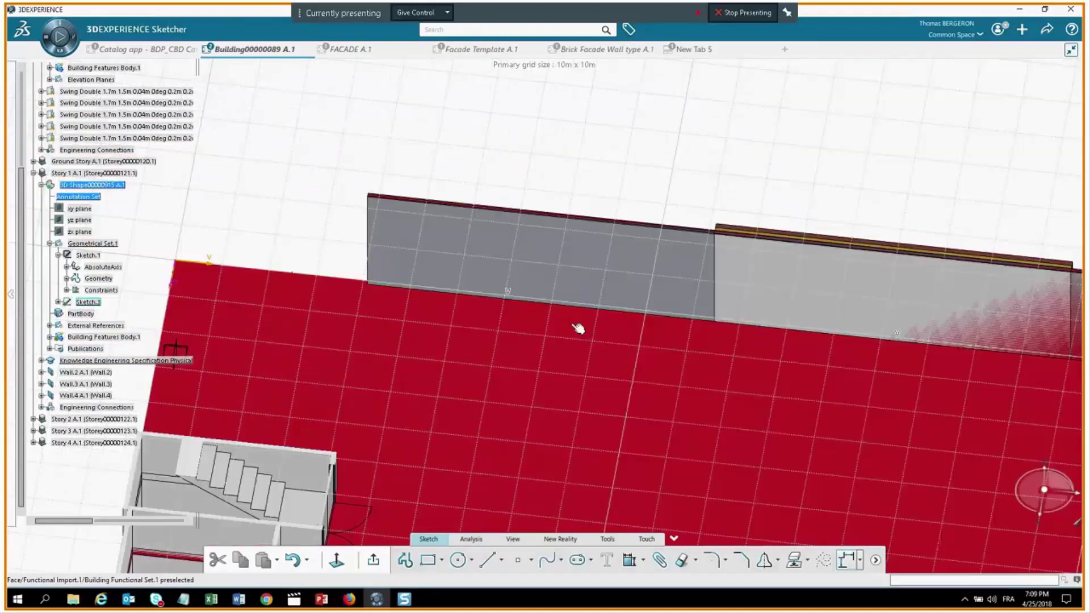
{"action": "mouse_move", "coordinate": [578, 328]}
{"action": "middle_mouse_down"}
{"action": "mouse_move", "coordinate": [487, 395]}
{"action": "mouse_move", "coordinate": [572, 347]}
{"action": "mouse_move", "coordinate": [444, 305]}
{"action": "mouse_move", "coordinate": [493, 290]}
{"action": "middle_mouse_up"}
{"action": "left_click", "coordinate": [58, 302]}
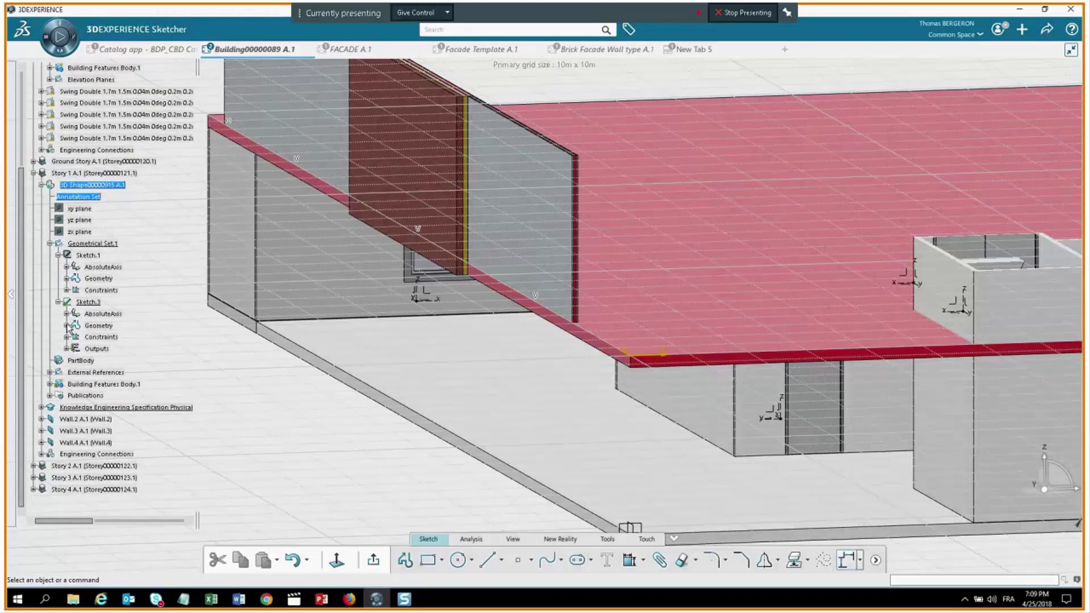
{"action": "left_click", "coordinate": [66, 325]}
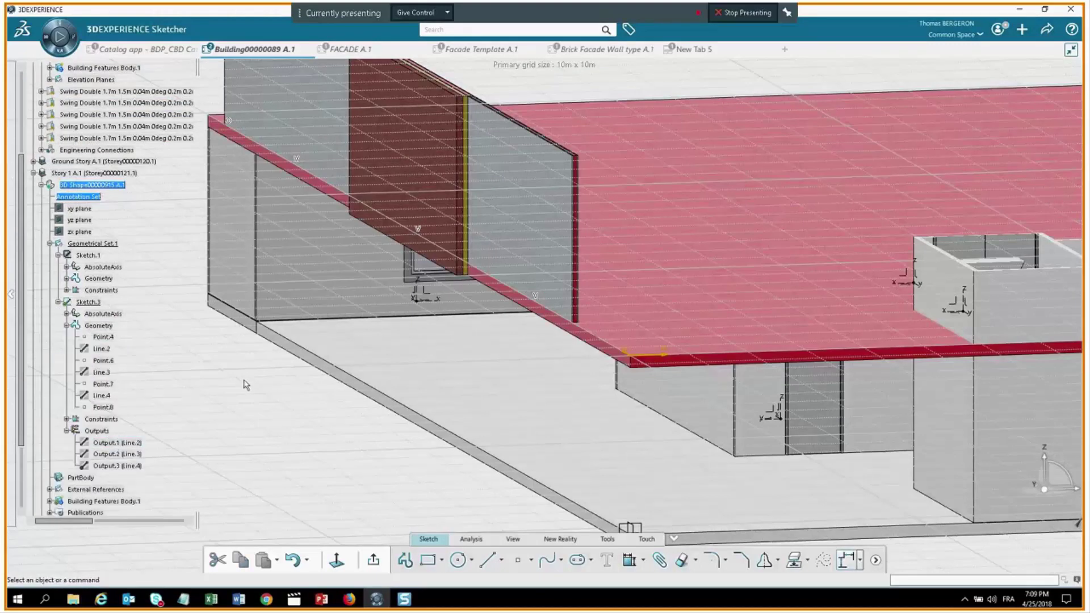
{"action": "left_click", "coordinate": [105, 350]}
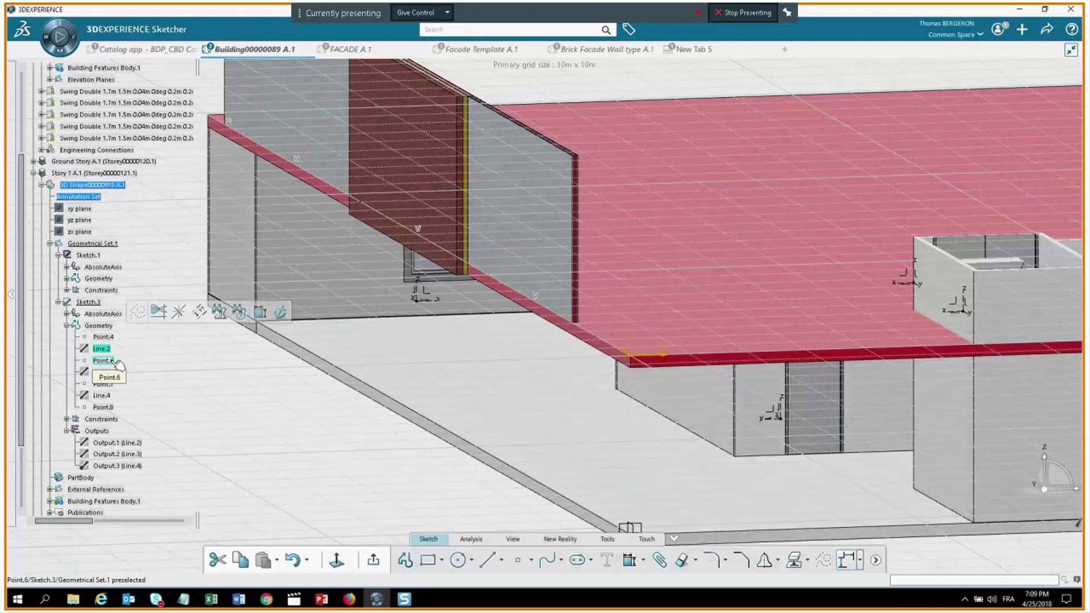
{"action": "key", "text": "space"}
{"action": "left_click", "coordinate": [105, 373]}
{"action": "key", "text": "space"}
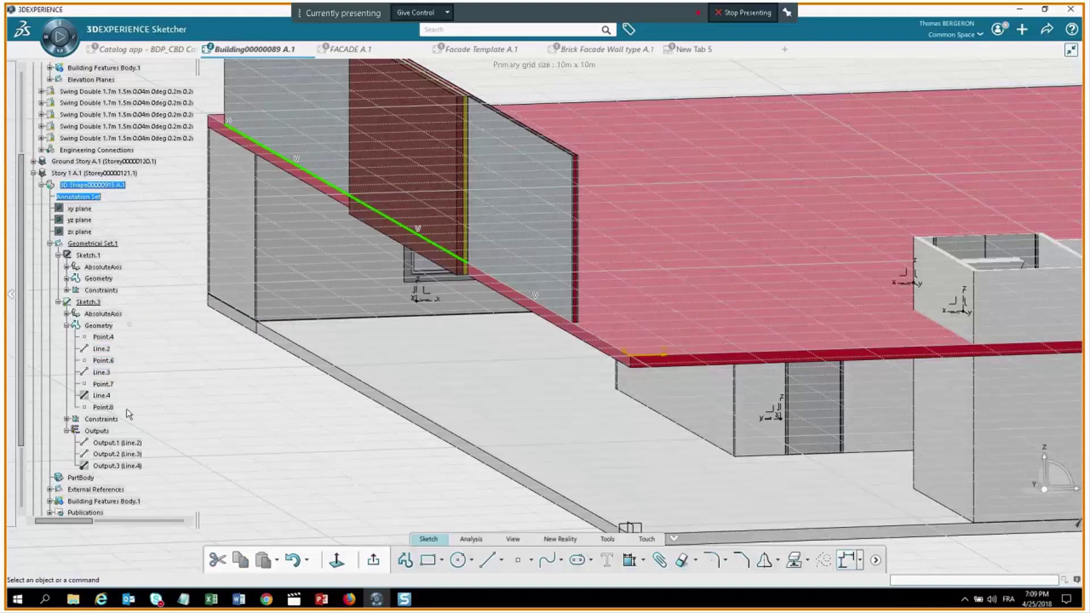
Drag Point.6 up the wall line to lengthen the brick panel, then view the whole building.
{"action": "left_click", "coordinate": [602, 340]}
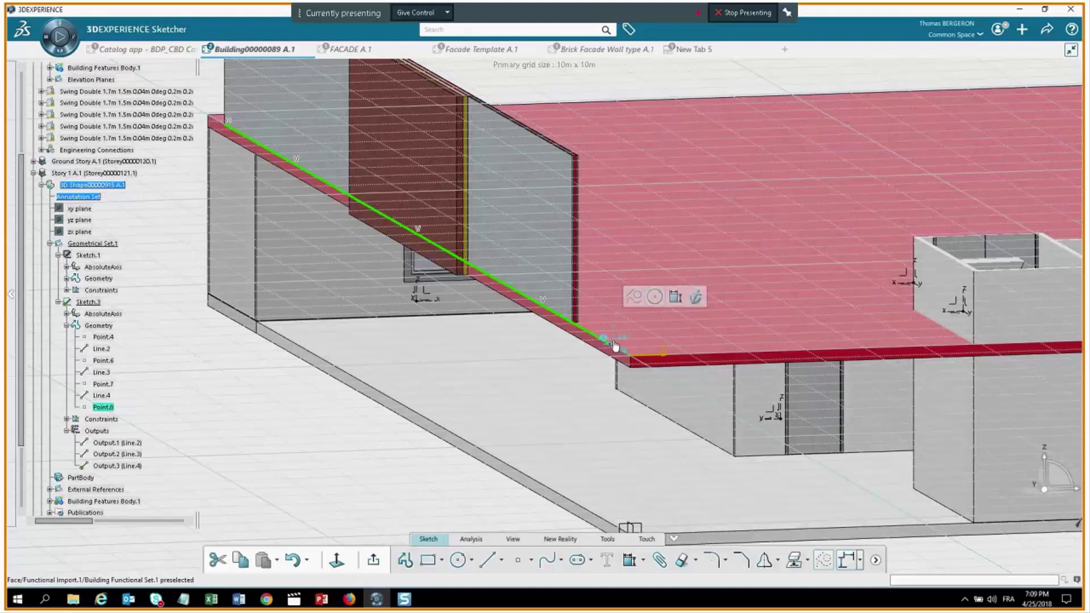
{"action": "left_click", "coordinate": [507, 287]}
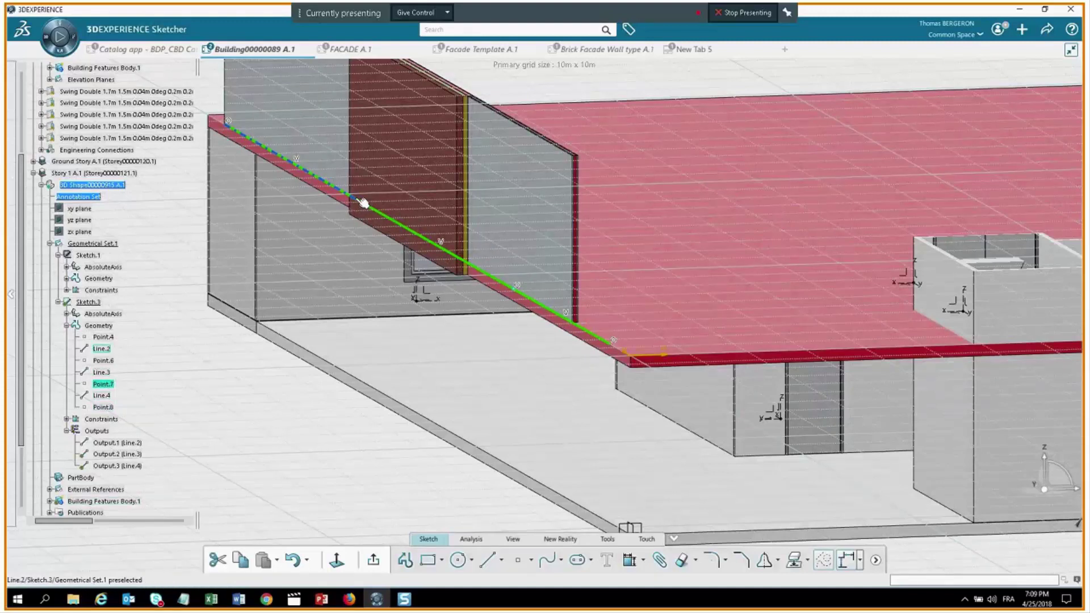
{"action": "left_click_drag", "start_coordinate": [366, 206], "coordinate": [333, 185]}
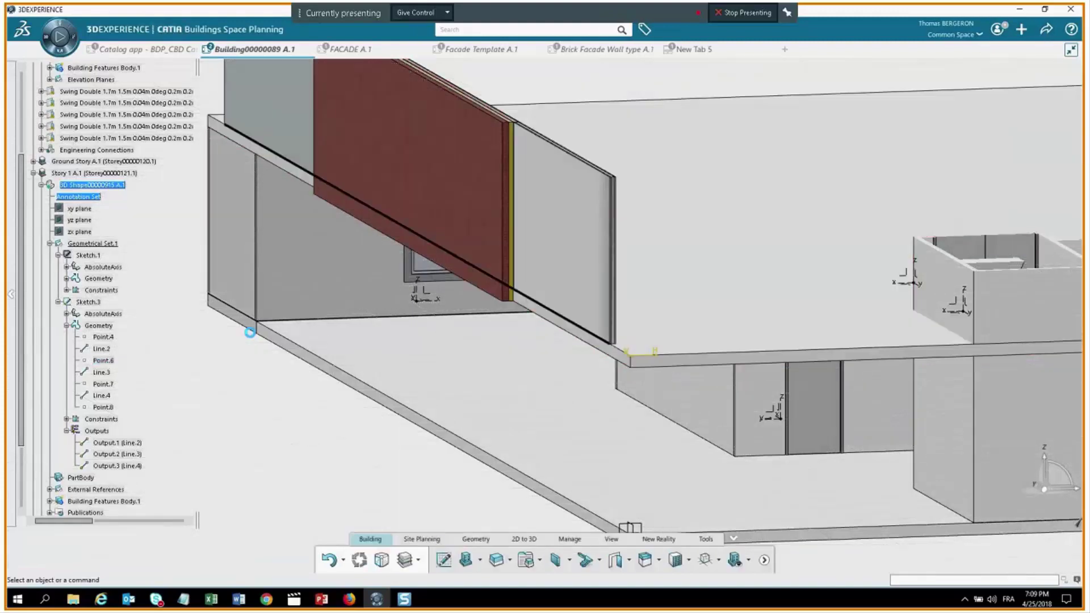
{"action": "middle_click_drag", "start_coordinate": [250, 332], "coordinate": [74, 233]}
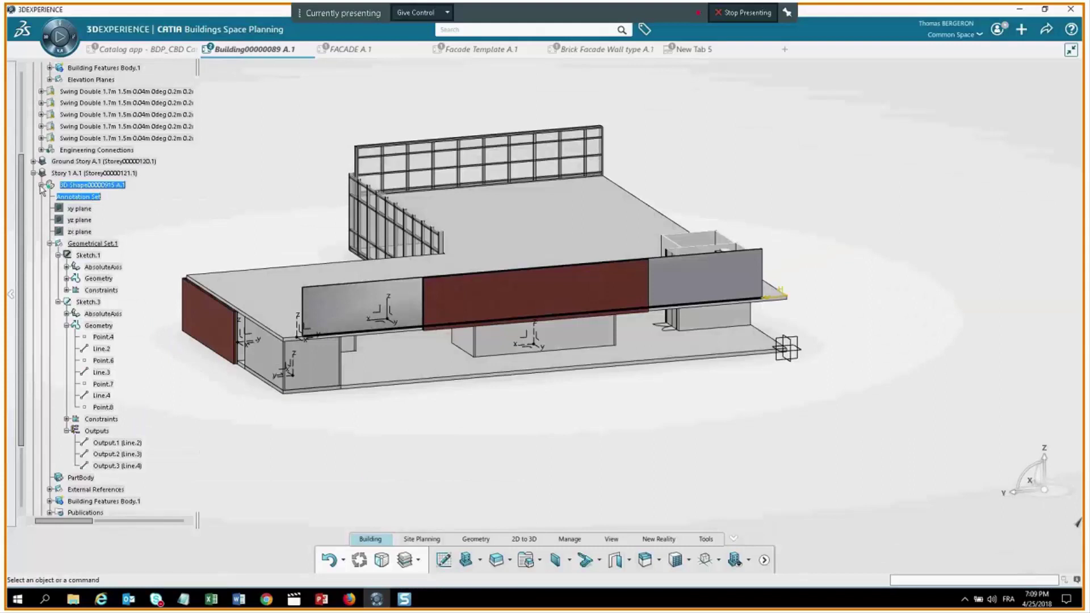
{"action": "left_click", "coordinate": [50, 244]}
{"action": "middle_click_drag", "start_coordinate": [537, 444], "coordinate": [603, 375]}
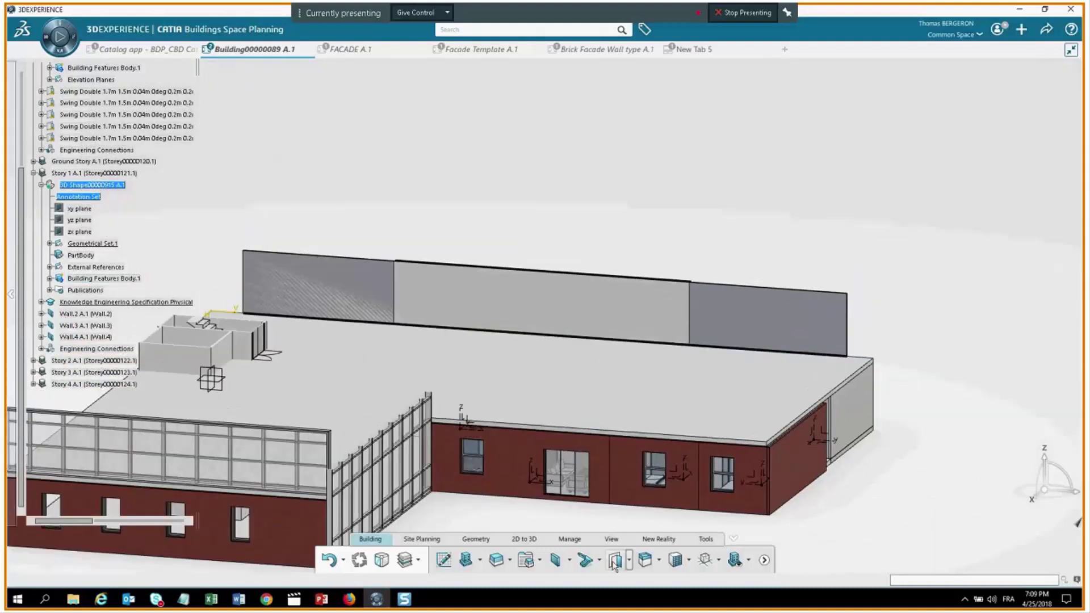
Choose the Standard Fixed window type for window insertion.
{"action": "left_click", "coordinate": [614, 562]}
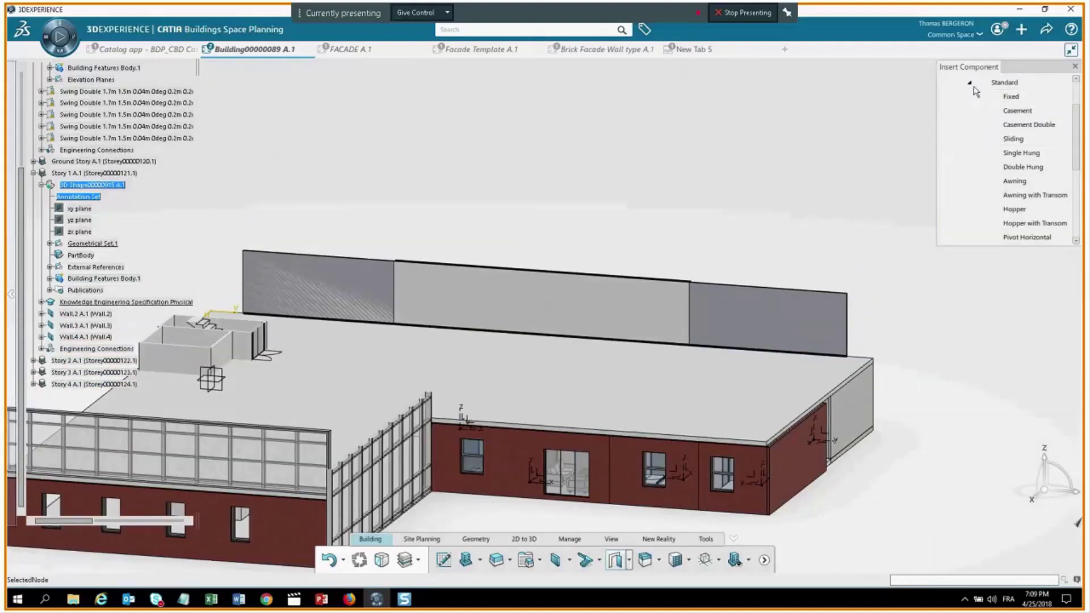
{"action": "left_click", "coordinate": [969, 82]}
{"action": "left_click", "coordinate": [970, 138]}
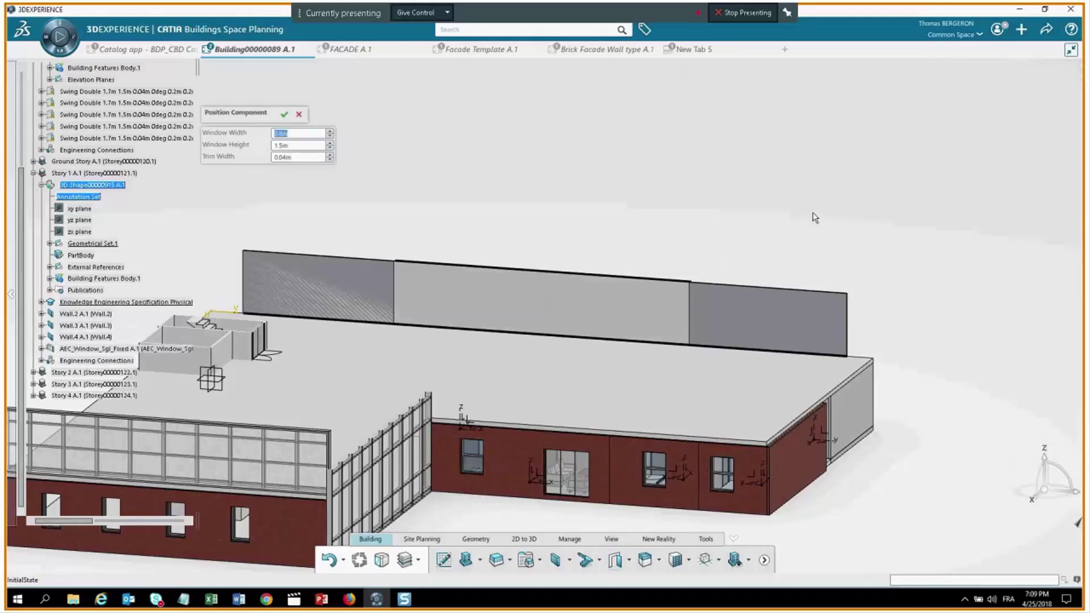
Place 0.8 m by 1.5 m fixed windows along the right and left sections of the new Story 1 wall.
{"action": "left_click", "coordinate": [784, 340]}
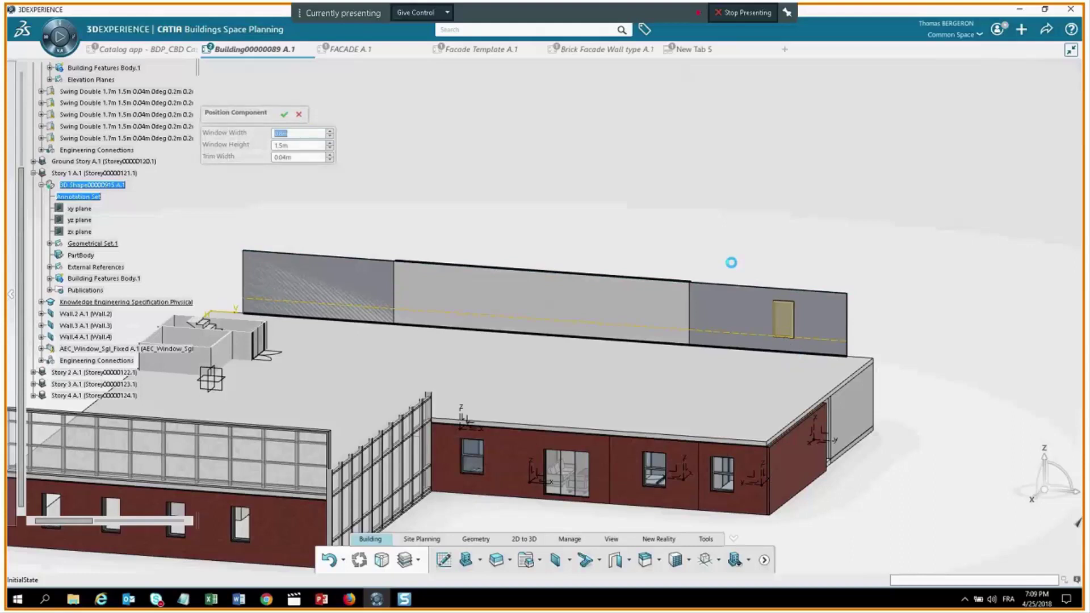
{"action": "left_click", "coordinate": [727, 338]}
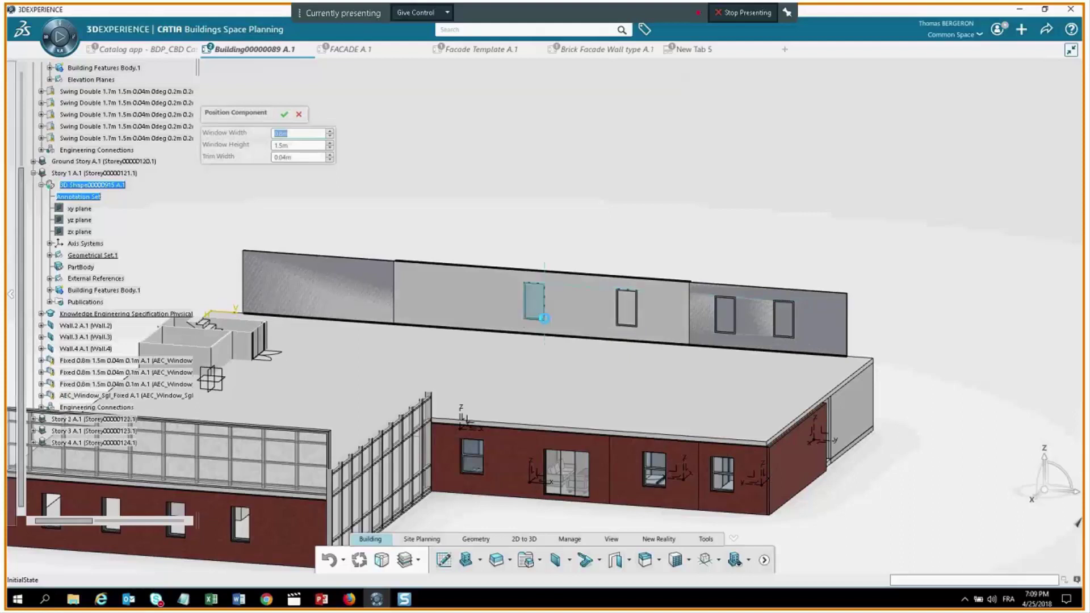
{"action": "left_click", "coordinate": [547, 318]}
{"action": "left_click", "coordinate": [472, 315]}
{"action": "left_click", "coordinate": [442, 313]}
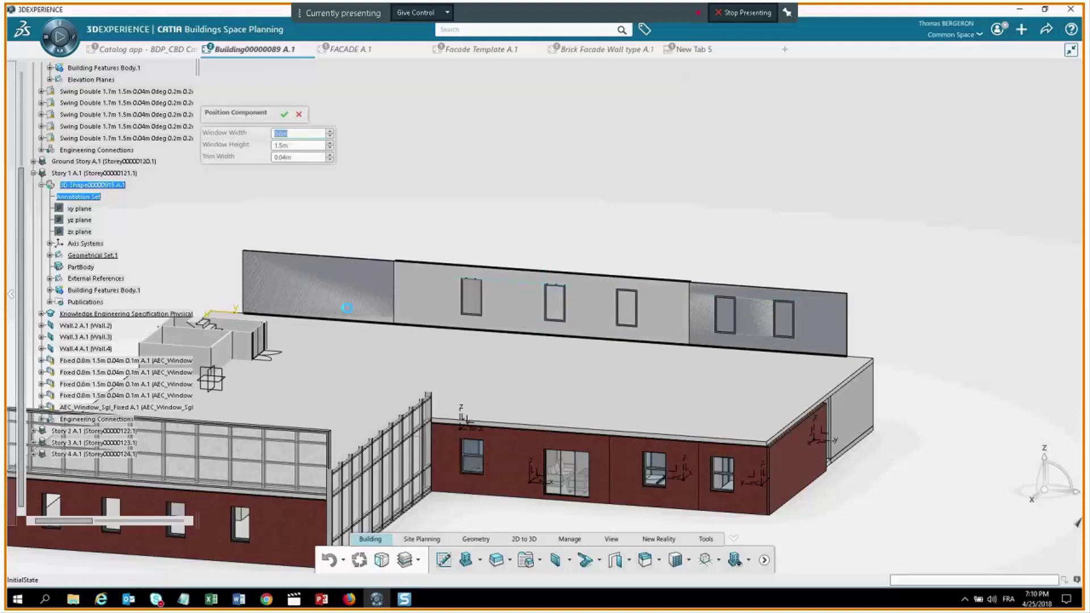
{"action": "left_click", "coordinate": [291, 296]}
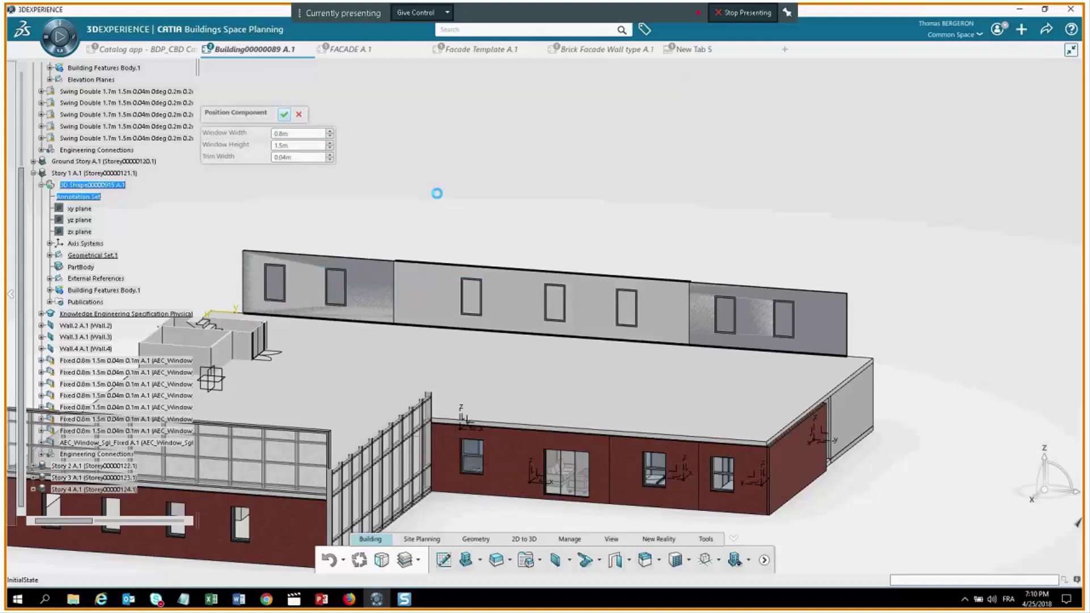
{"action": "middle_click", "coordinate": [541, 308]}
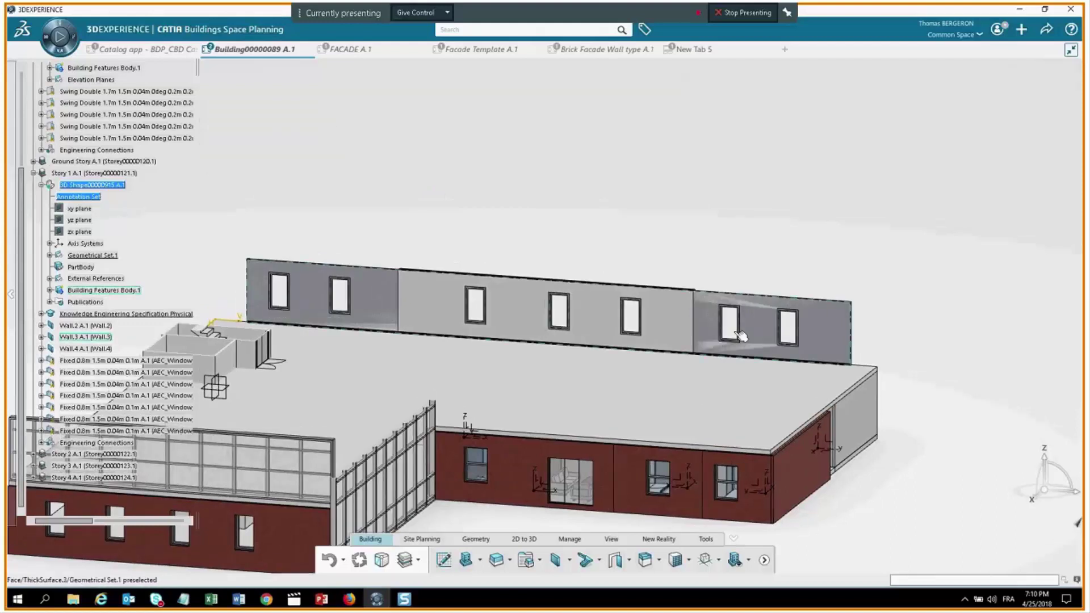
{"action": "middle_click_drag", "start_coordinate": [741, 336], "coordinate": [527, 328]}
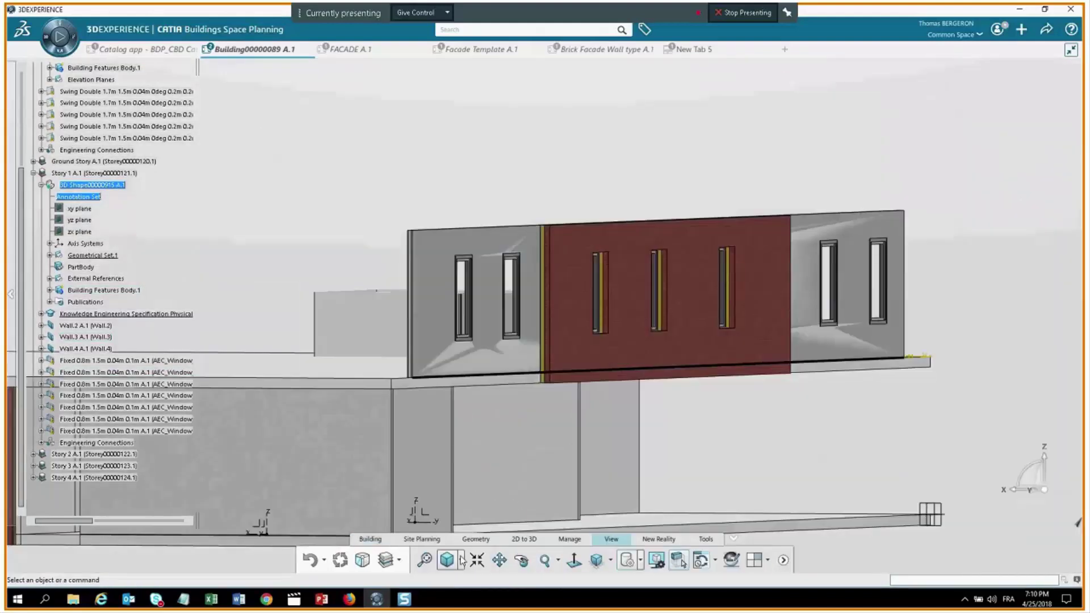
{"action": "left_click", "coordinate": [462, 560]}
{"action": "left_click", "coordinate": [461, 515]}
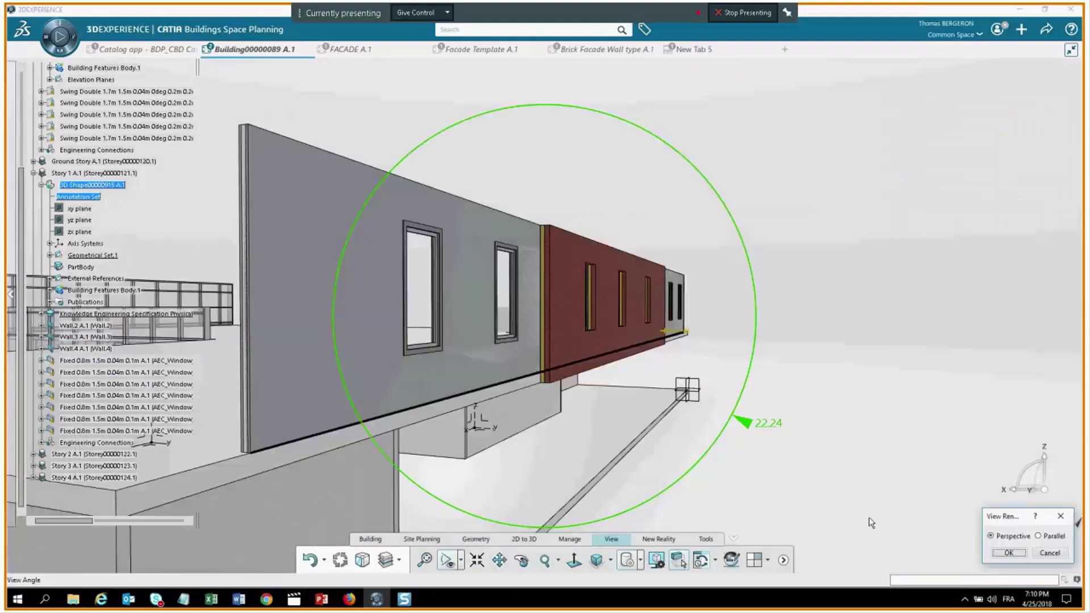
{"action": "left_click", "coordinate": [1008, 553]}
{"action": "middle_click_drag", "start_coordinate": [357, 389], "coordinate": [38, 178]}
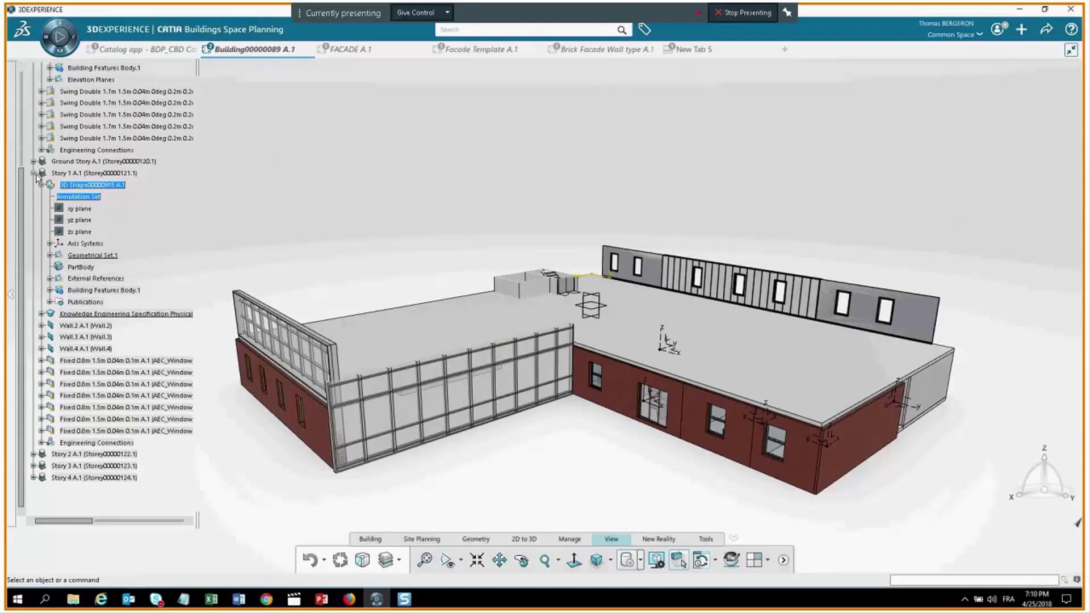
Collapse Story 1 in the tree and rotate to an overall view of the building.
{"action": "left_click", "coordinate": [34, 172]}
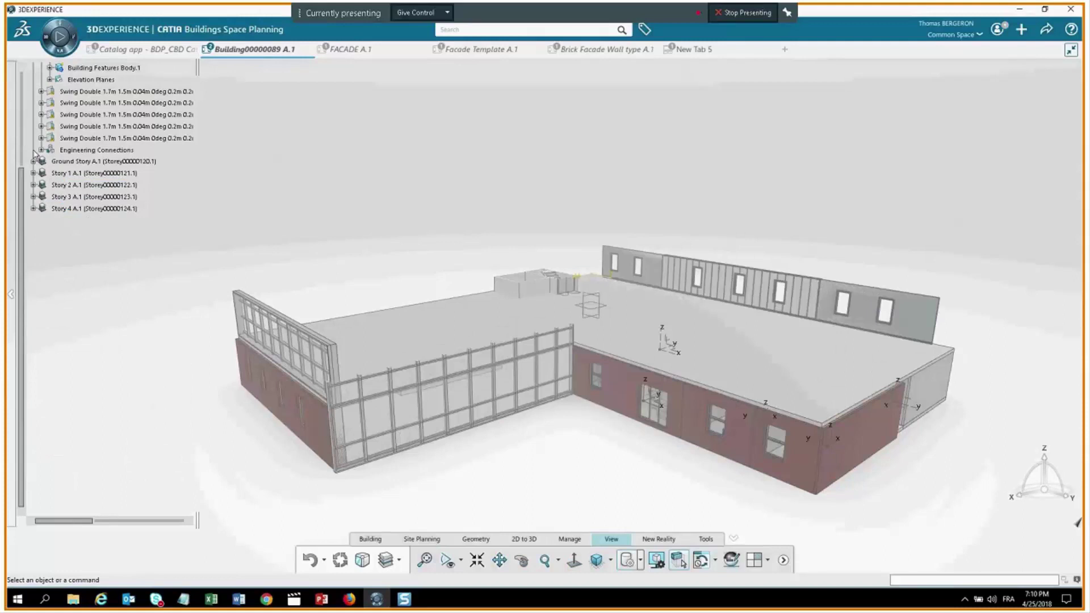
{"action": "left_click", "coordinate": [33, 151]}
{"action": "middle_click_drag", "start_coordinate": [267, 206], "coordinate": [738, 295]}
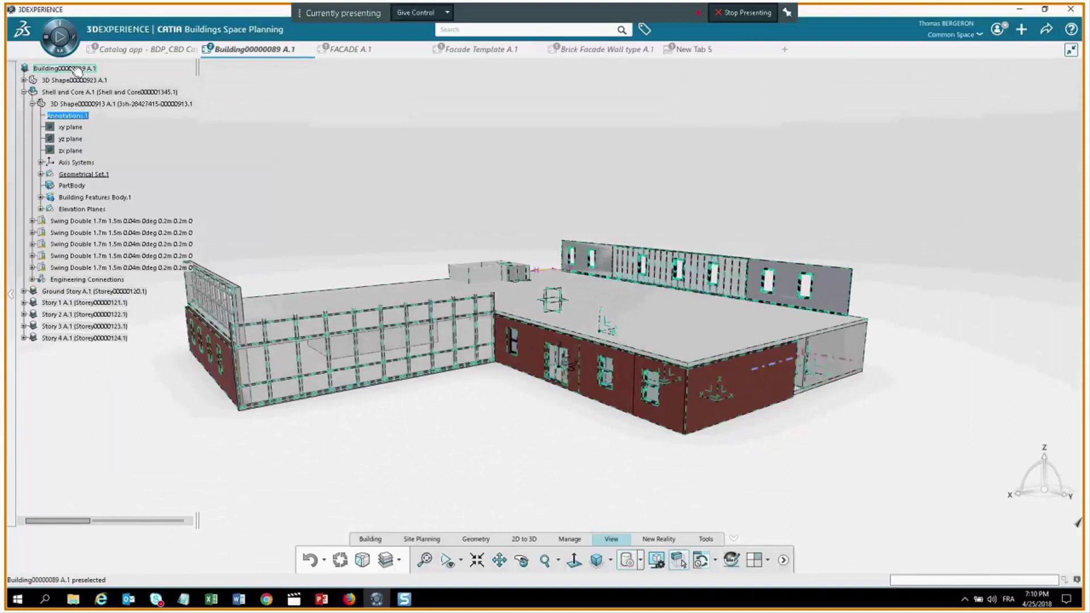
Select the root Building00000089 A.1 node so the glazed upper stories display above Story 1.
{"action": "left_click", "coordinate": [77, 70]}
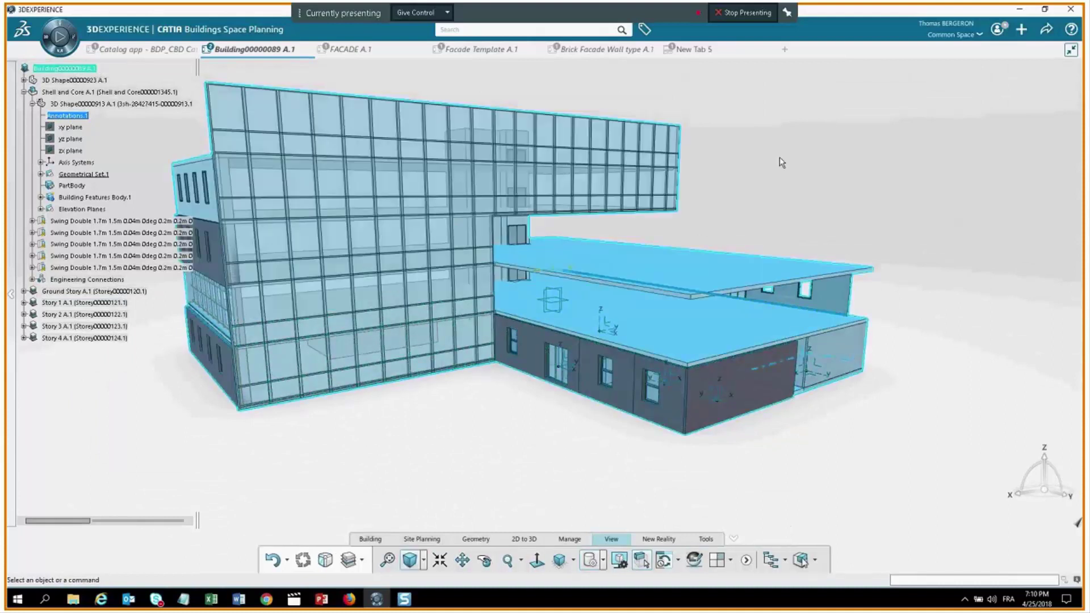
{"action": "right_click", "coordinate": [771, 131]}
{"action": "mouse_move", "coordinate": [823, 150]}
{"action": "left_click", "coordinate": [881, 236]}
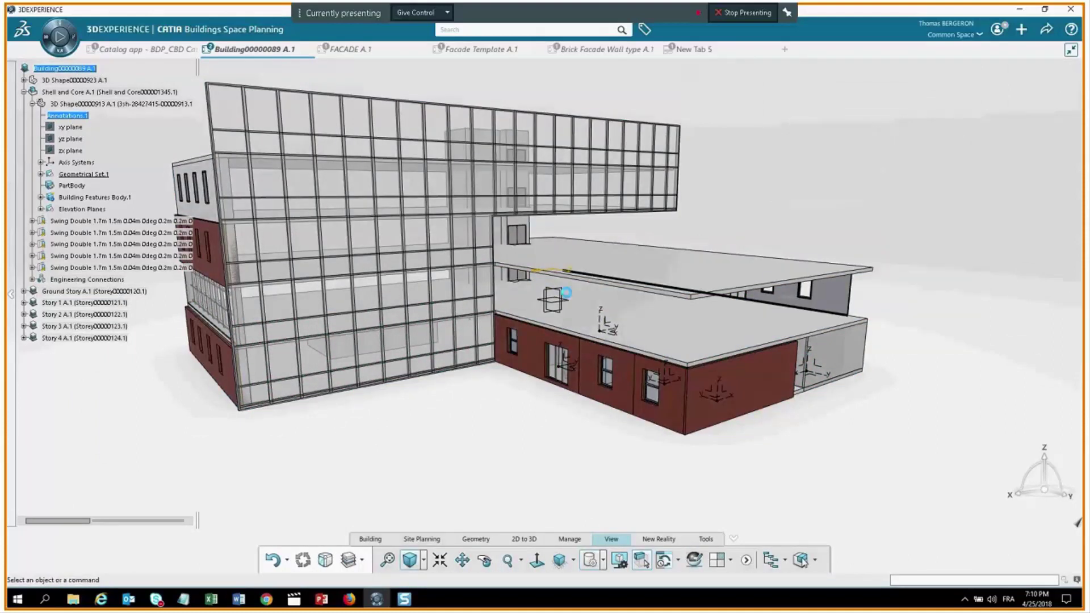
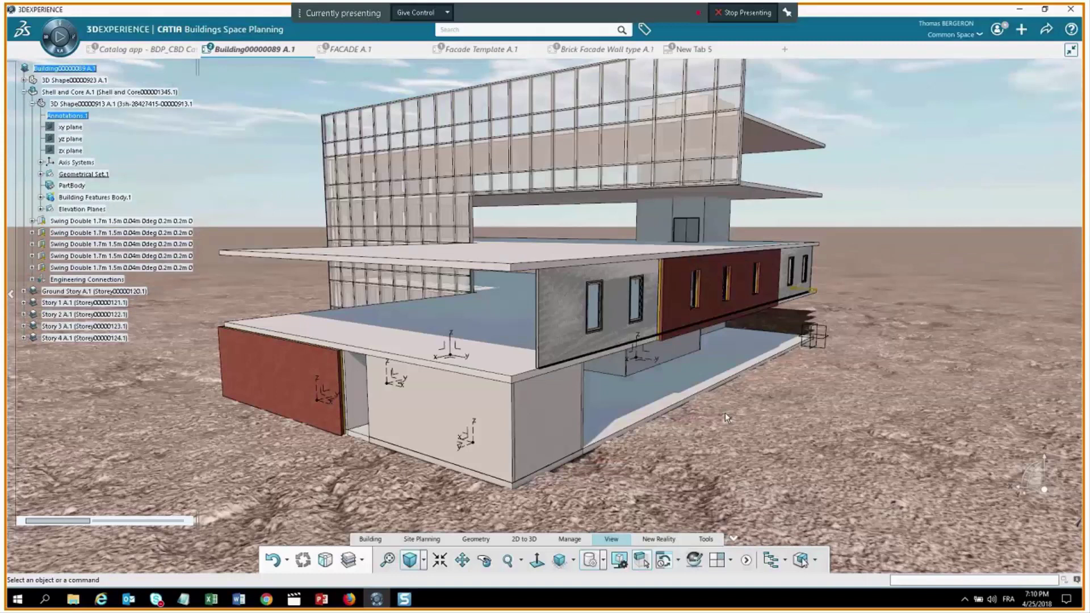
Turn the view slightly around the reference building and expand Story 1 in the tree.
{"action": "middle_click_drag", "start_coordinate": [724, 414], "coordinate": [730, 410]}
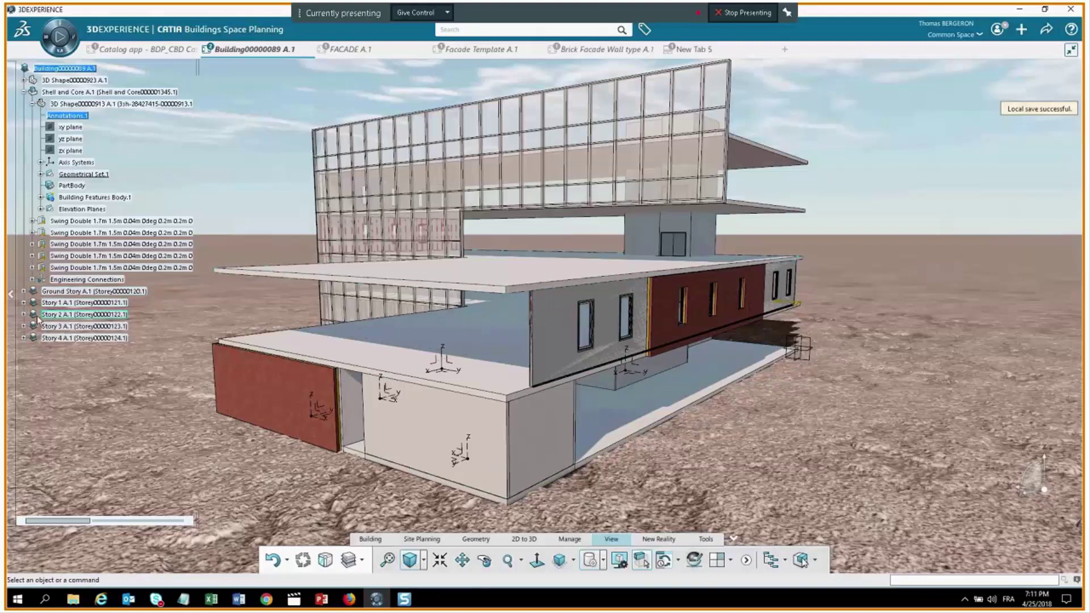
{"action": "left_click", "coordinate": [24, 304]}
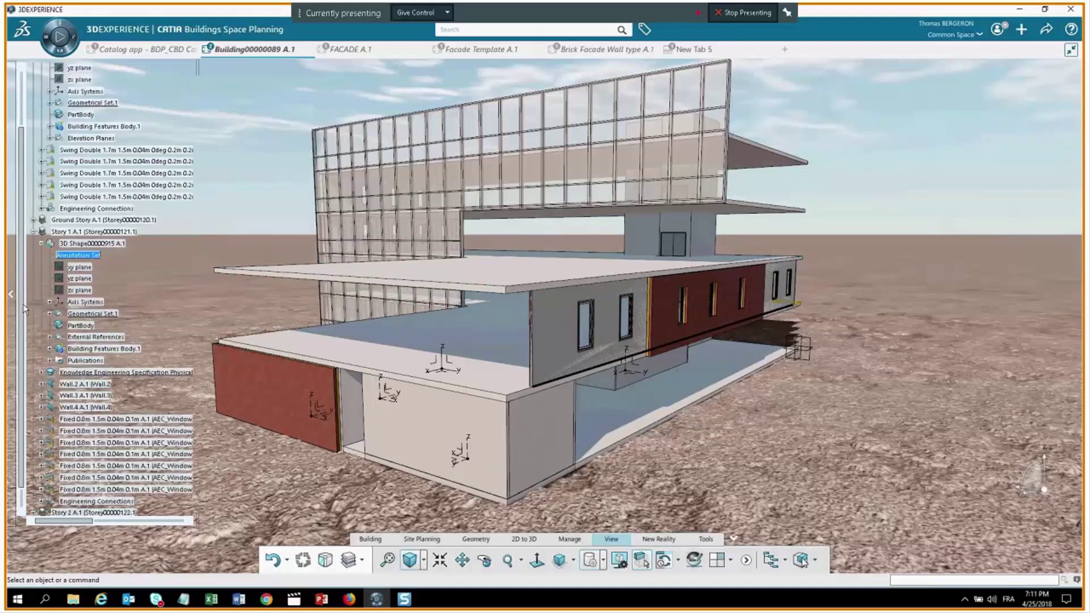
Highlight the glazed façade by selecting 3D Shape00000913, then deselect it and pan the view.
{"action": "left_click", "coordinate": [41, 243]}
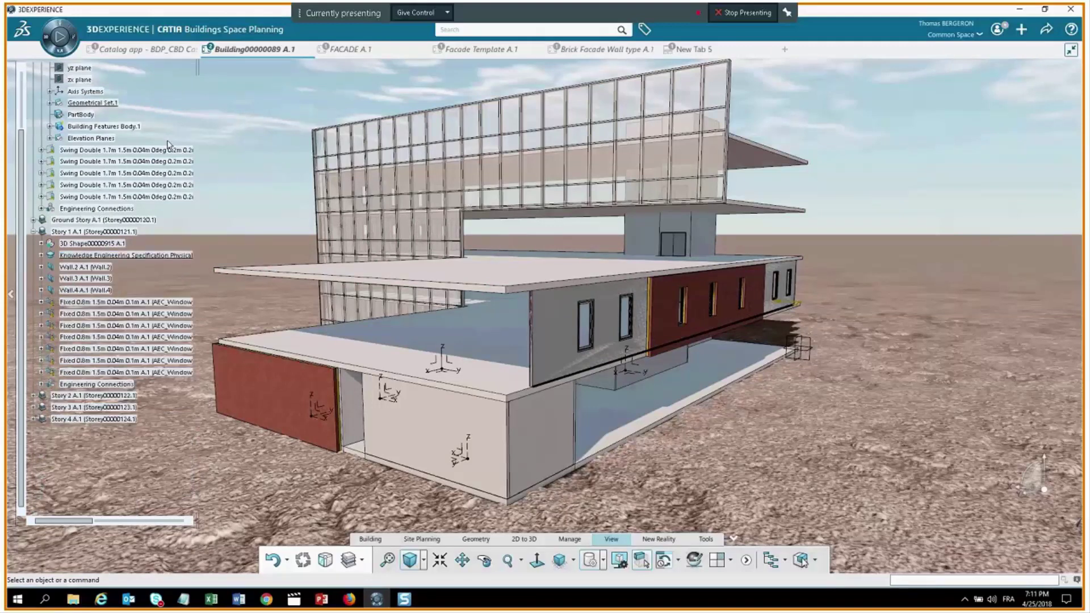
{"action": "left_click", "coordinate": [22, 106]}
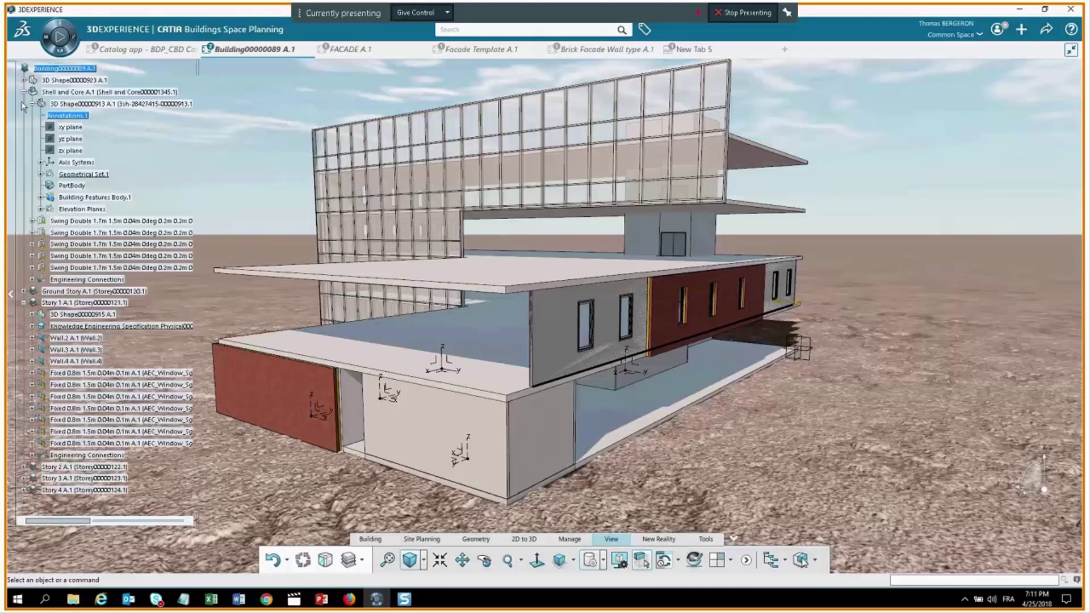
{"action": "left_click", "coordinate": [129, 108]}
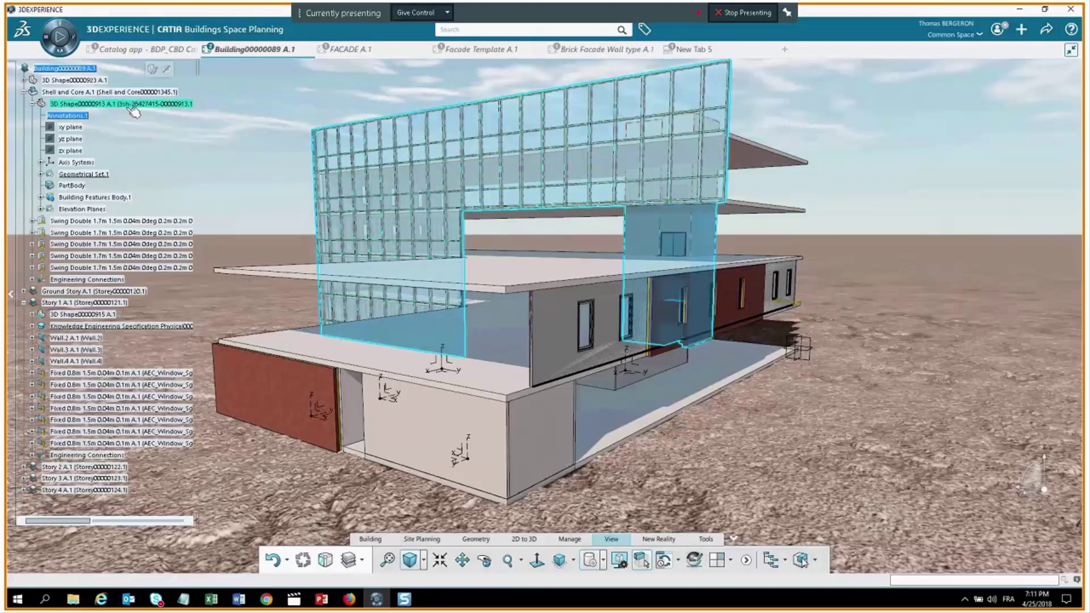
{"action": "left_click", "coordinate": [189, 152]}
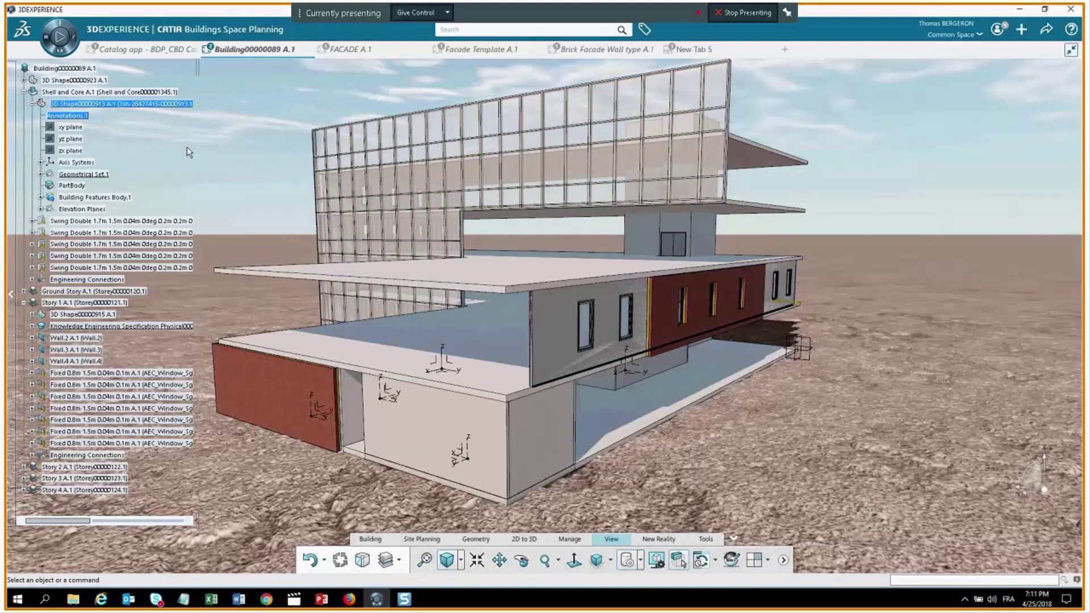
{"action": "middle_click_drag", "start_coordinate": [282, 256], "coordinate": [405, 315]}
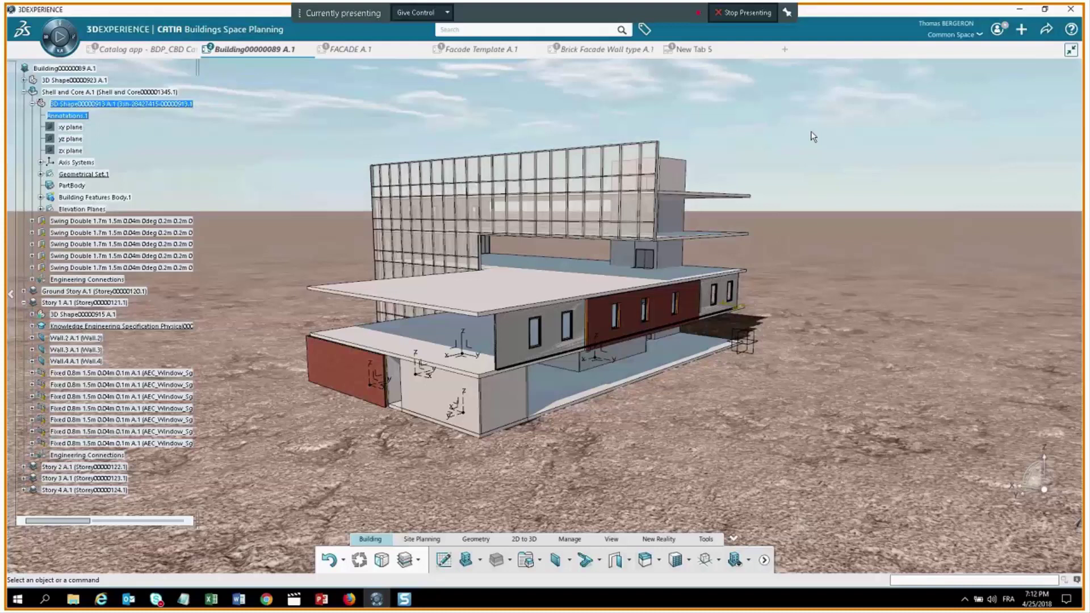
{"action": "left_click", "coordinate": [1019, 33]}
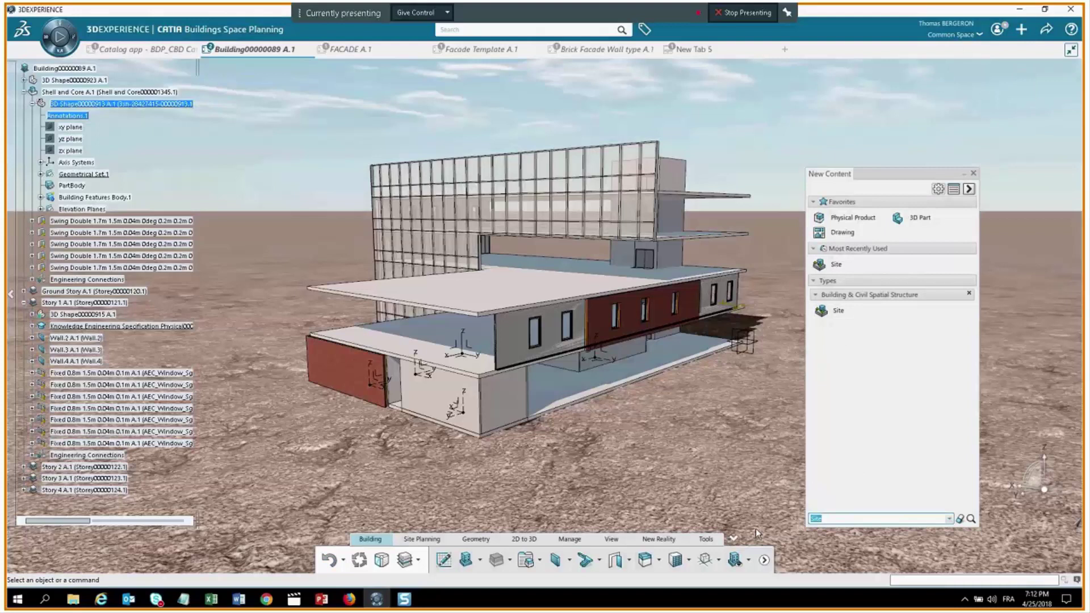
Create a new empty Building, Building00000108, from New Content by searching 'build'.
{"action": "type", "text": "build"}
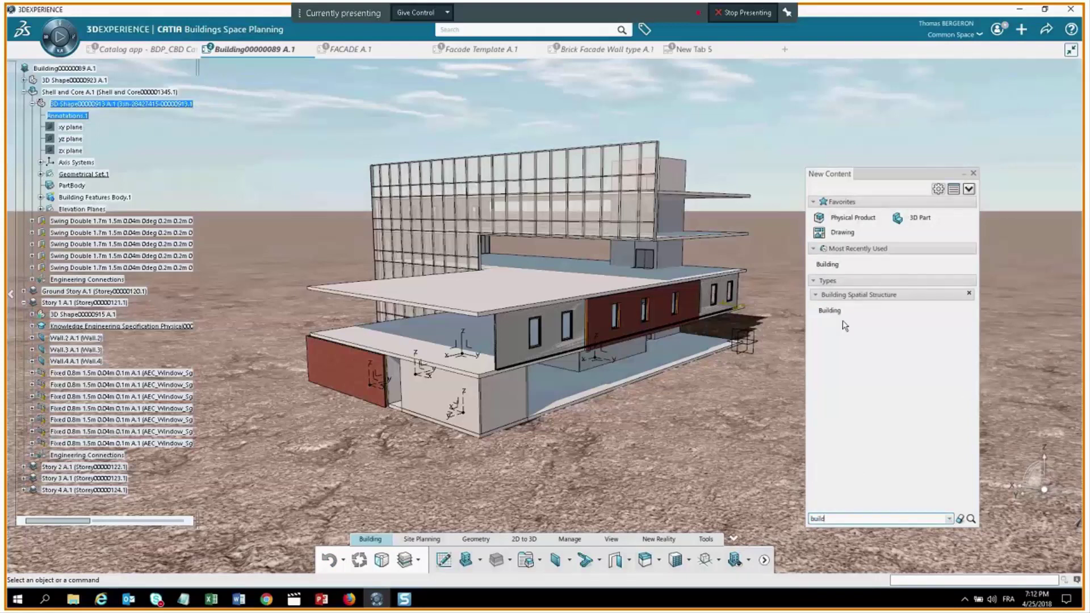
{"action": "left_click", "coordinate": [830, 311]}
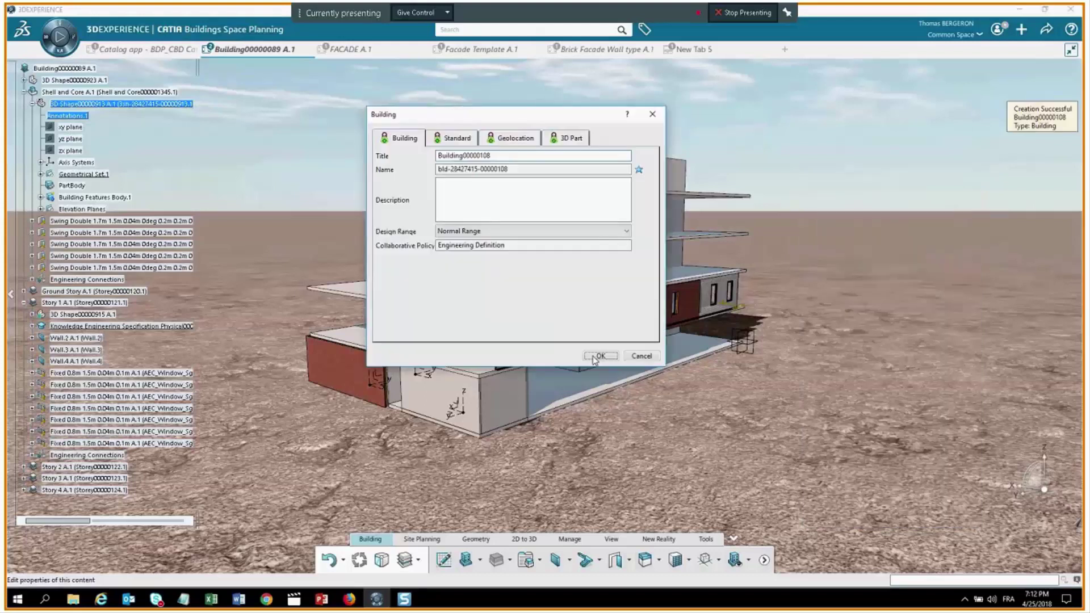
{"action": "left_click", "coordinate": [593, 356]}
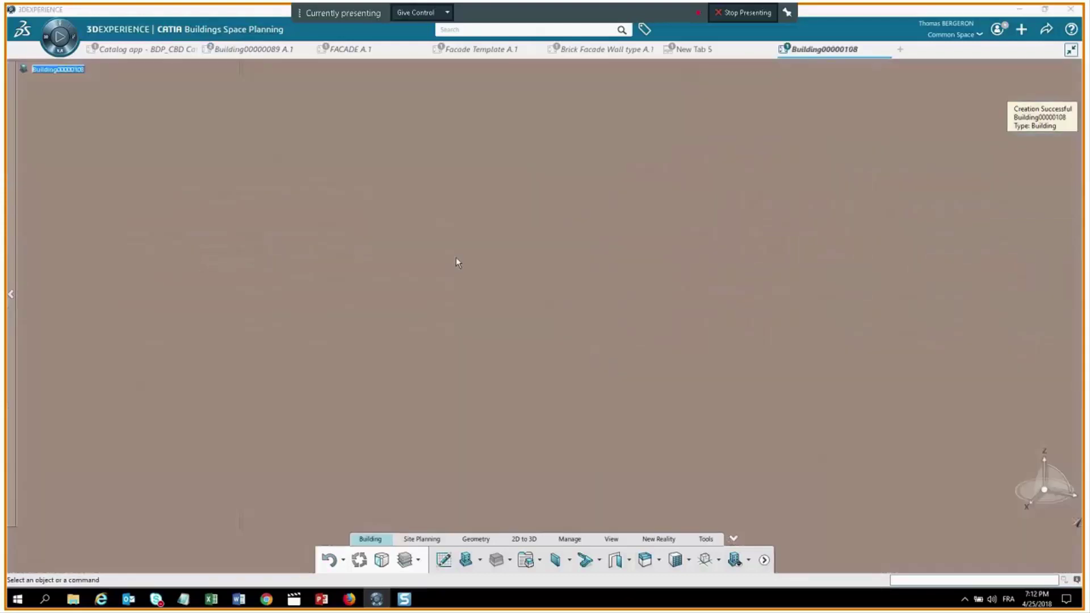
Draw a rectangular footprint in a positioned sketch near the origin and exit the sketch.
{"action": "left_click", "coordinate": [443, 560]}
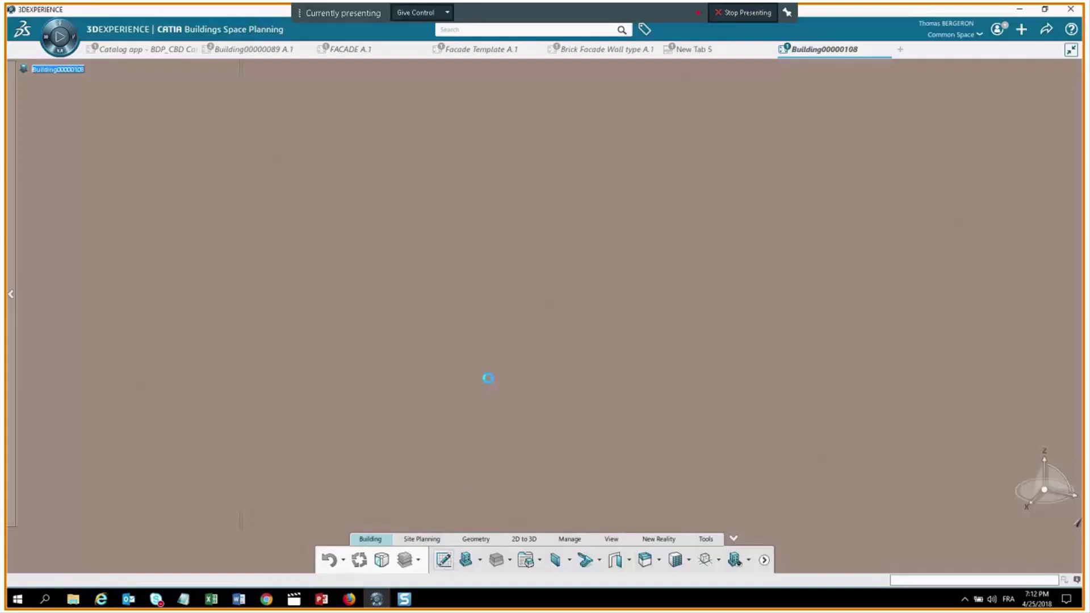
{"action": "left_click", "coordinate": [444, 561]}
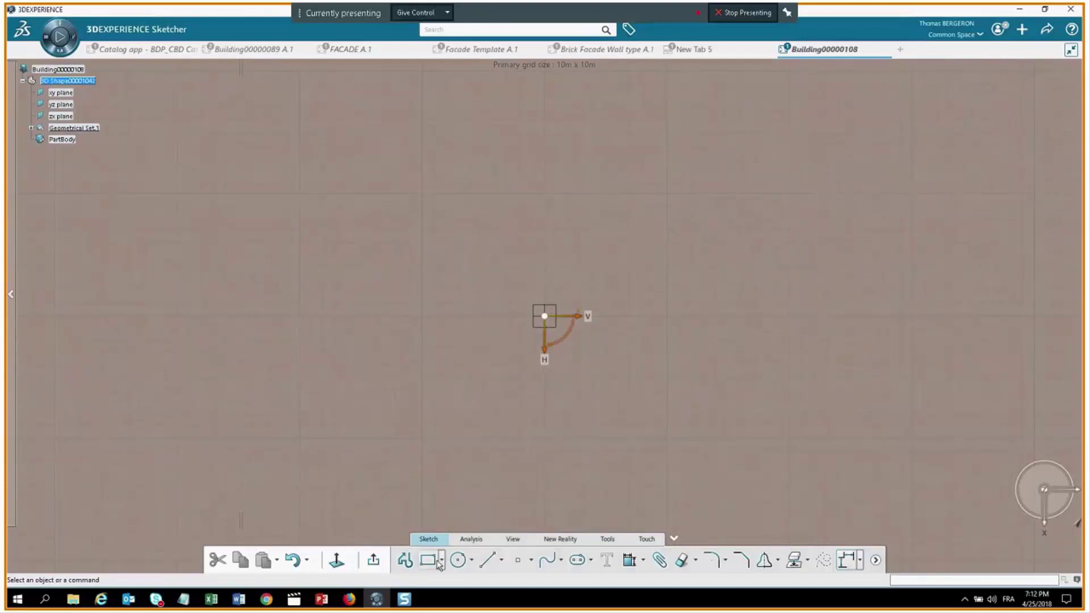
{"action": "left_click", "coordinate": [438, 560]}
{"action": "left_click", "coordinate": [546, 316]}
{"action": "mouse_move", "coordinate": [736, 442]}
{"action": "middle_mouse_down"}
{"action": "mouse_move", "coordinate": [661, 371]}
{"action": "mouse_move", "coordinate": [690, 428]}
{"action": "middle_mouse_up"}
{"action": "left_click", "coordinate": [786, 436]}
{"action": "left_click", "coordinate": [373, 561]}
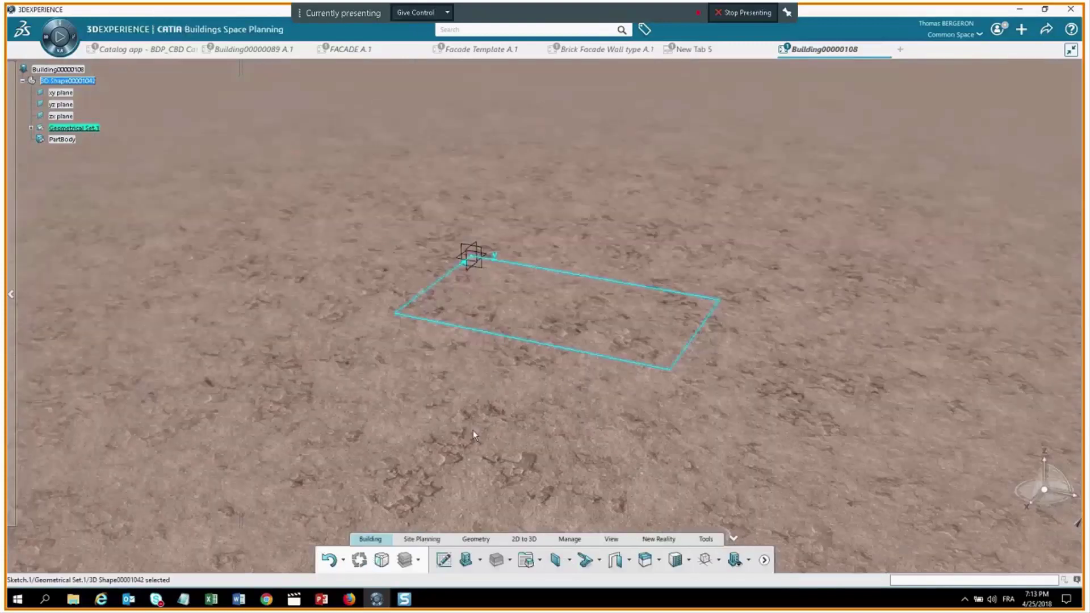
{"action": "middle_click_drag", "start_coordinate": [472, 430], "coordinate": [577, 337]}
{"action": "left_click", "coordinate": [467, 560]}
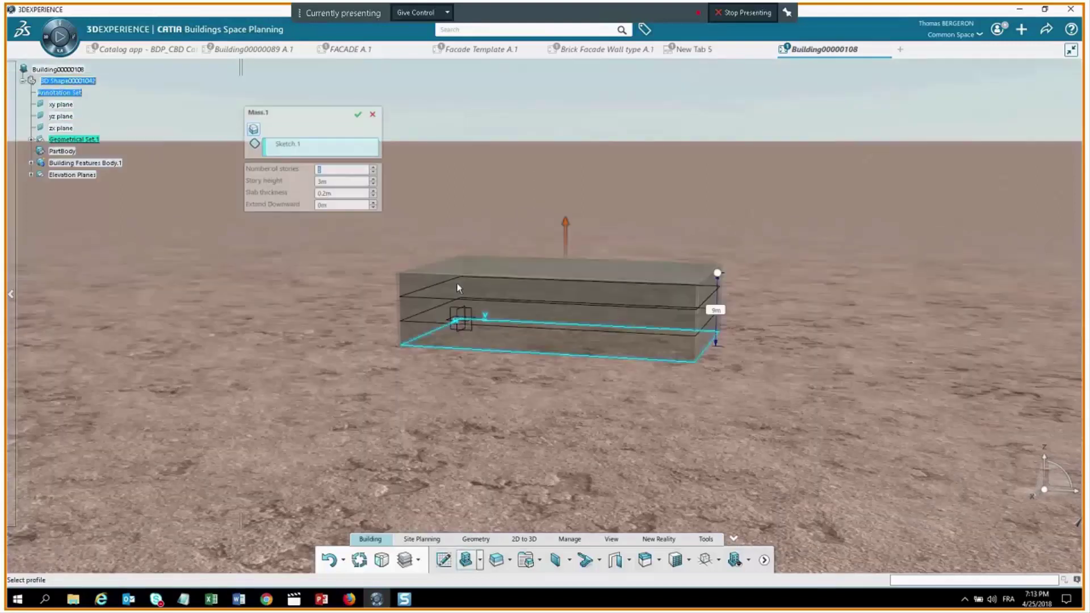
Set Mass.1 to 4 stories, 12 m tall, and confirm it.
{"action": "type", "text": "4"}
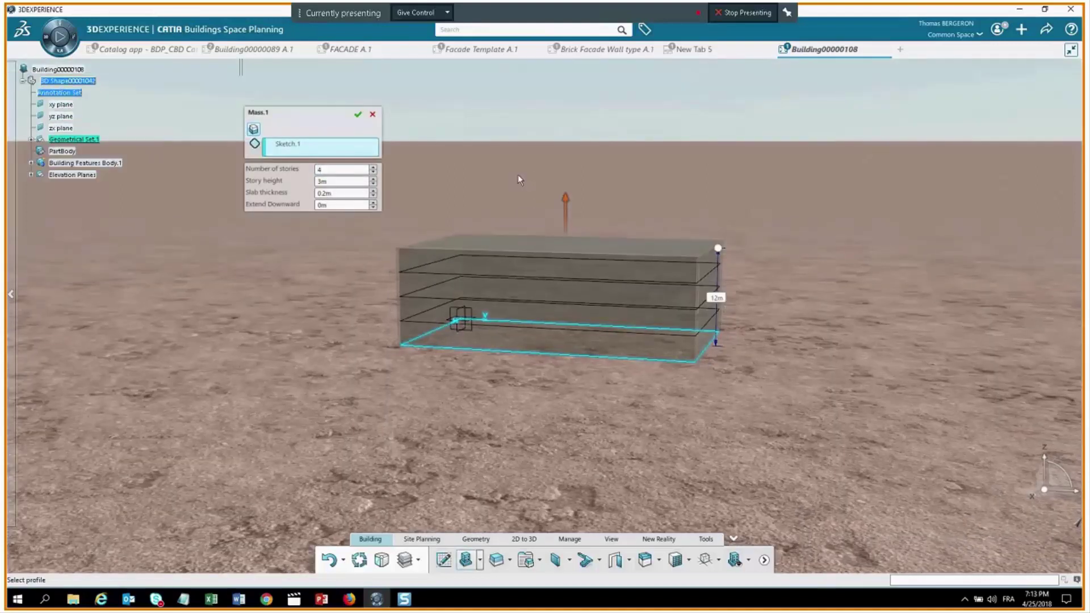
{"action": "mouse_move", "coordinate": [517, 175]}
{"action": "middle_mouse_down"}
{"action": "mouse_move", "coordinate": [505, 193]}
{"action": "mouse_move", "coordinate": [497, 180]}
{"action": "middle_mouse_up"}
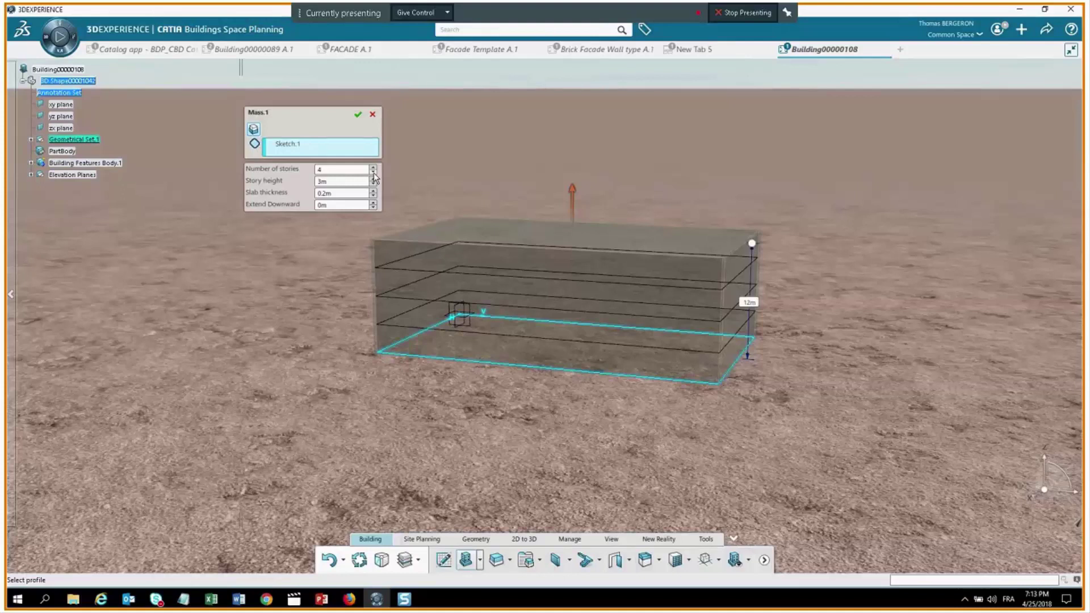
{"action": "middle_click_drag", "start_coordinate": [457, 285], "coordinate": [594, 364]}
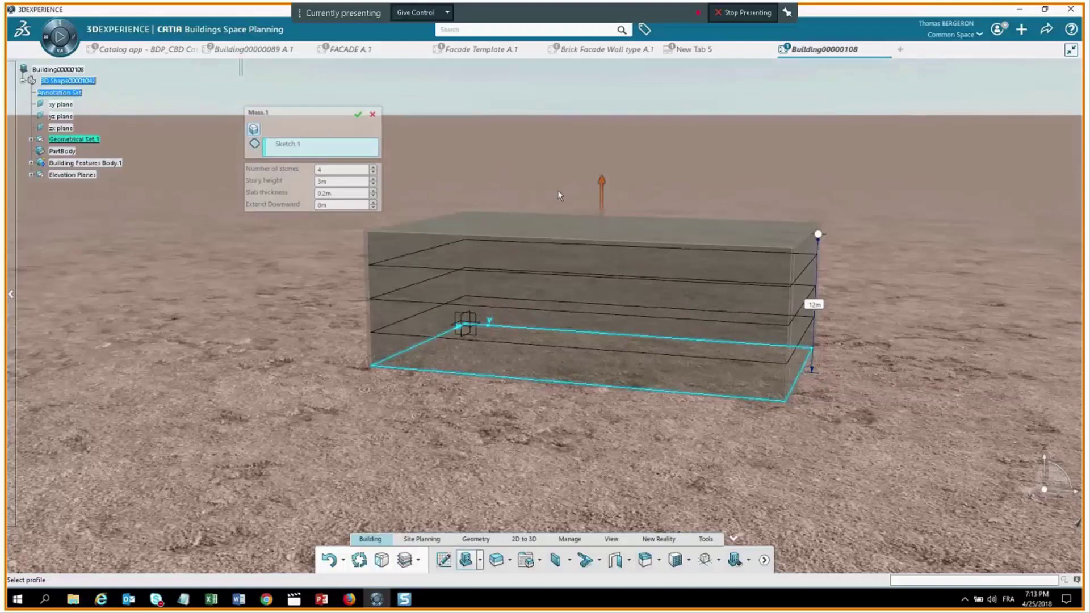
{"action": "left_click", "coordinate": [357, 114]}
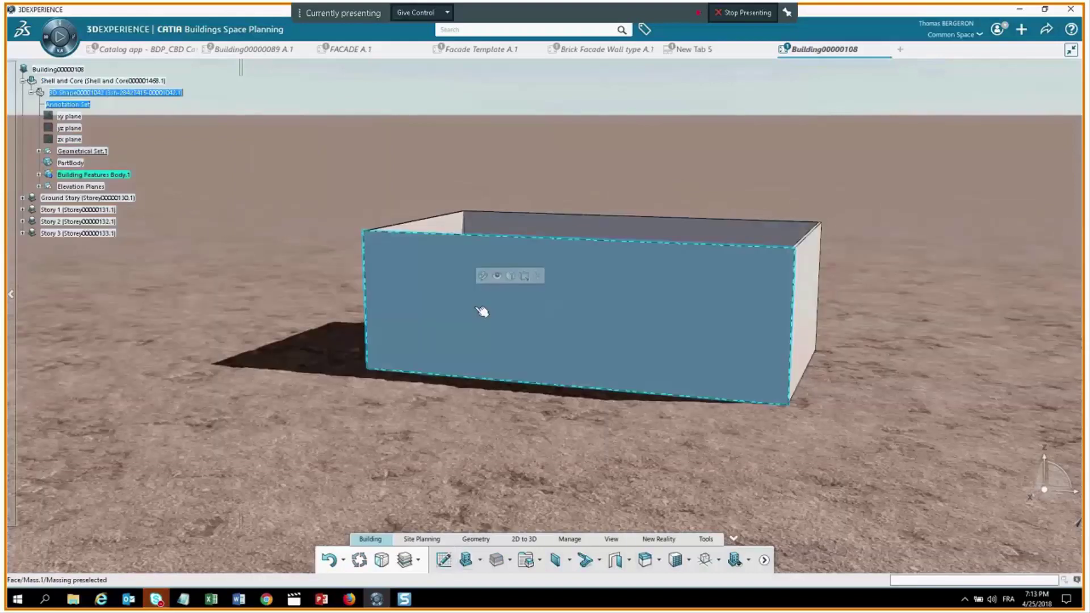
Orbit to the front of the mass and select its front face.
{"action": "left_click", "coordinate": [482, 311]}
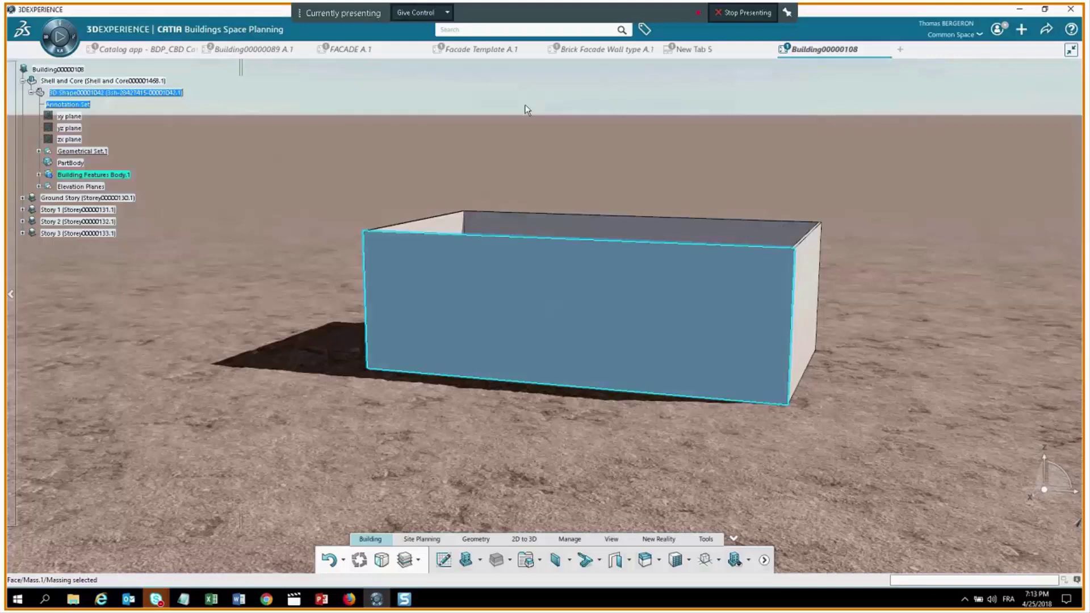
{"action": "left_click", "coordinate": [527, 110]}
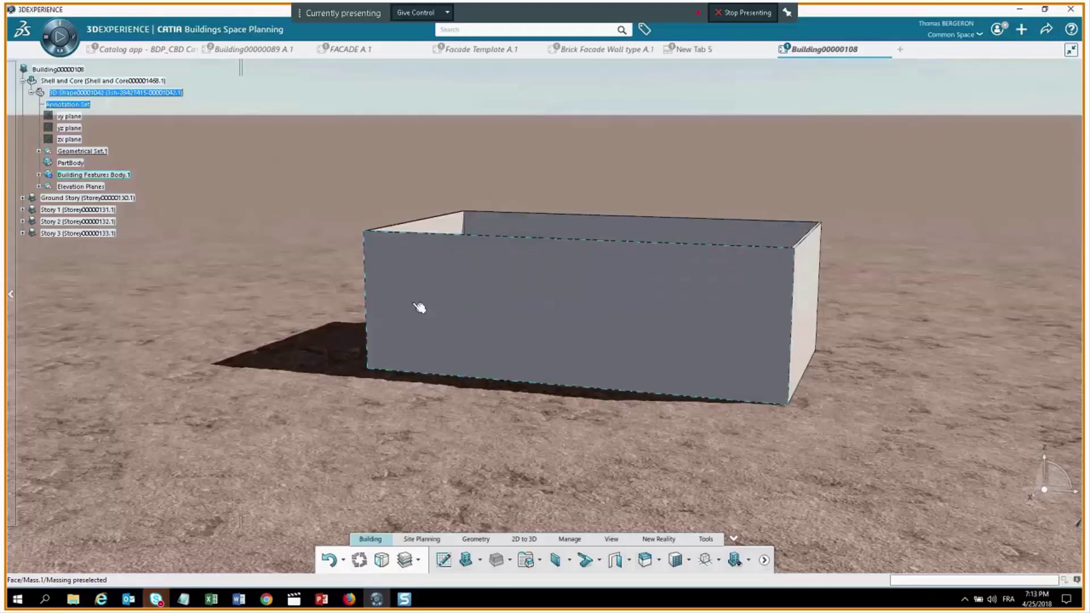
{"action": "middle_click_drag", "start_coordinate": [415, 304], "coordinate": [521, 312]}
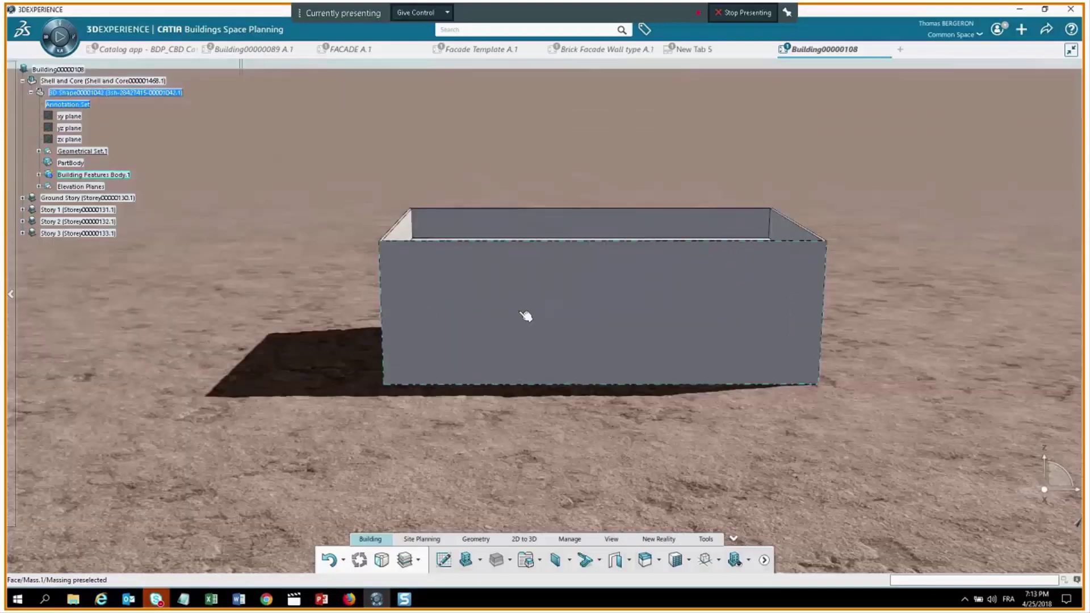
{"action": "left_click", "coordinate": [512, 276]}
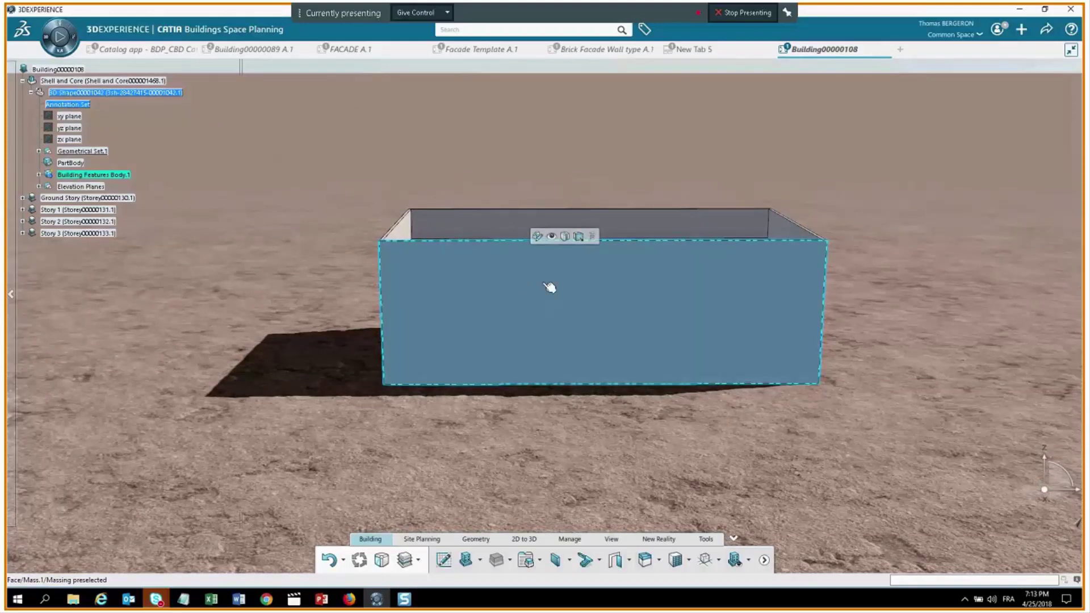
{"action": "left_click", "coordinate": [536, 281]}
{"action": "left_click", "coordinate": [533, 286]}
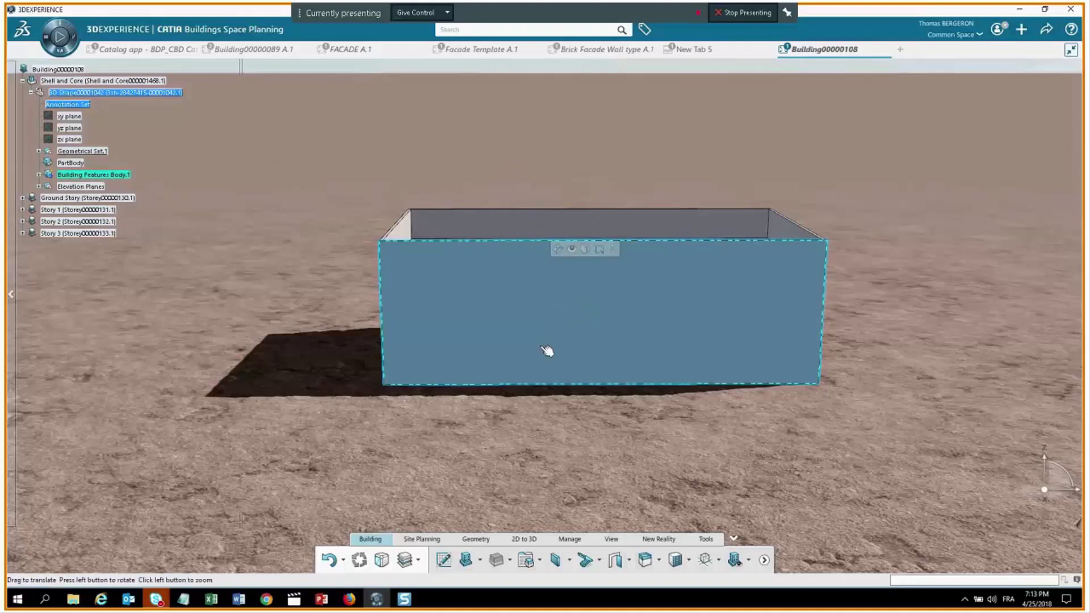
{"action": "middle_click_drag", "start_coordinate": [542, 347], "coordinate": [568, 318]}
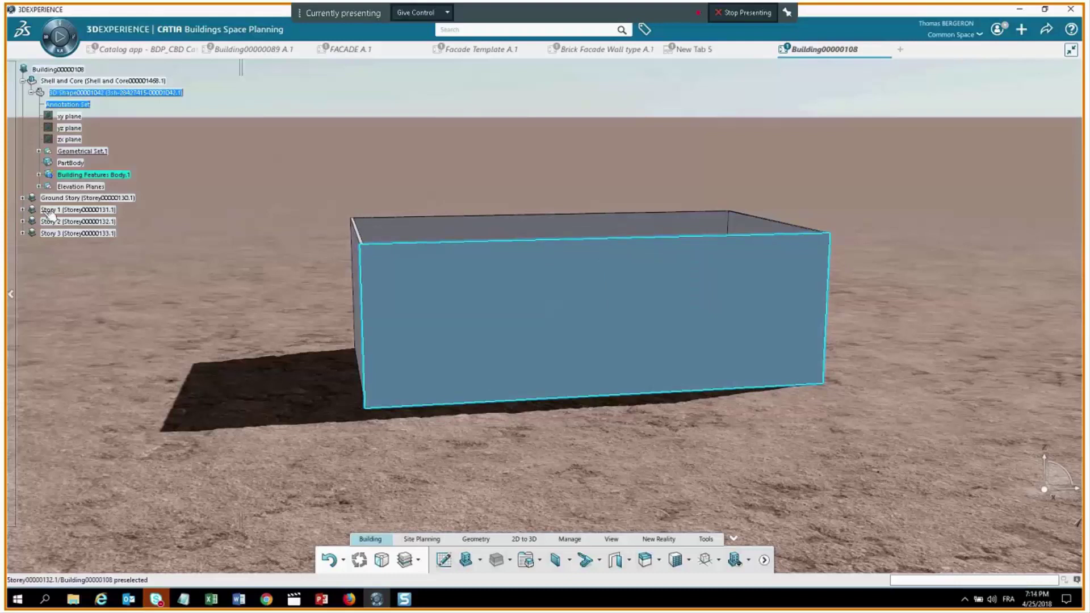
Inspect the box from the side and from above, reselecting then clearing the front face.
{"action": "middle_click_drag", "start_coordinate": [358, 301], "coordinate": [491, 137]}
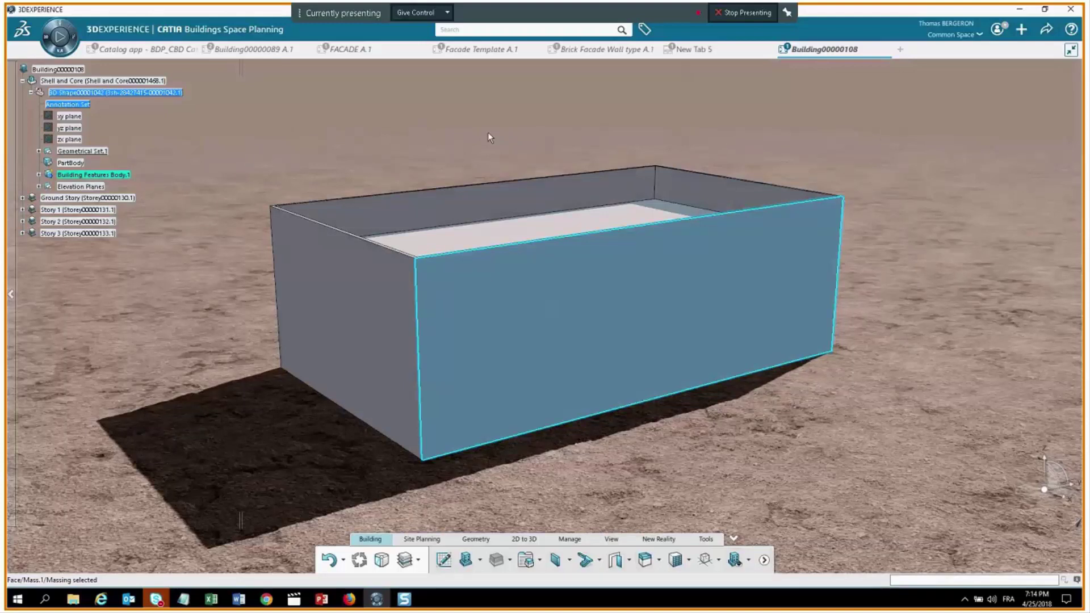
{"action": "middle_click_drag", "start_coordinate": [498, 114], "coordinate": [502, 209]}
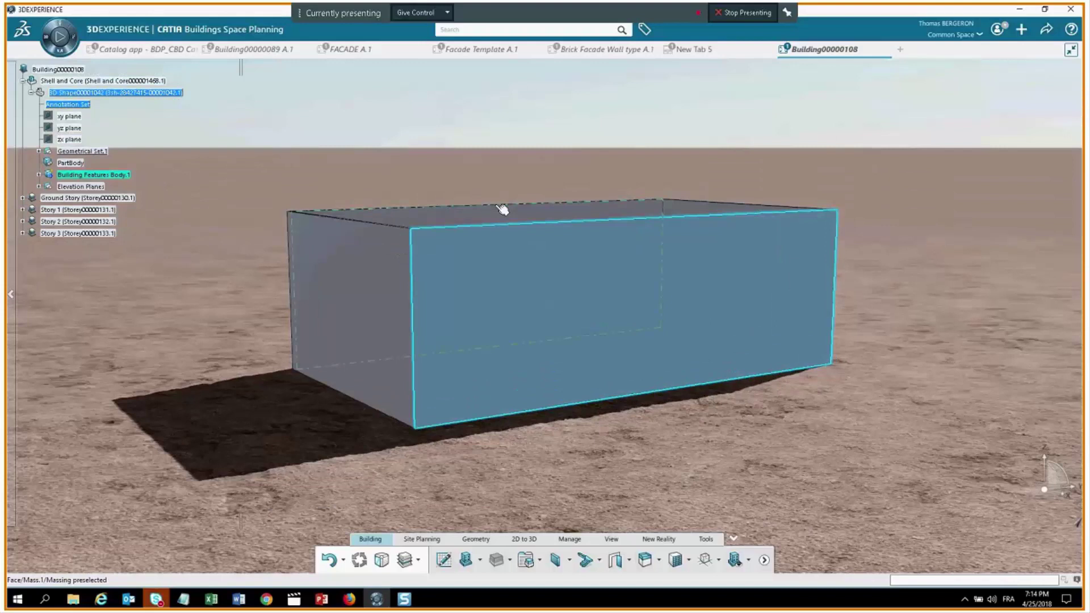
{"action": "left_click", "coordinate": [560, 297]}
{"action": "left_click", "coordinate": [502, 133]}
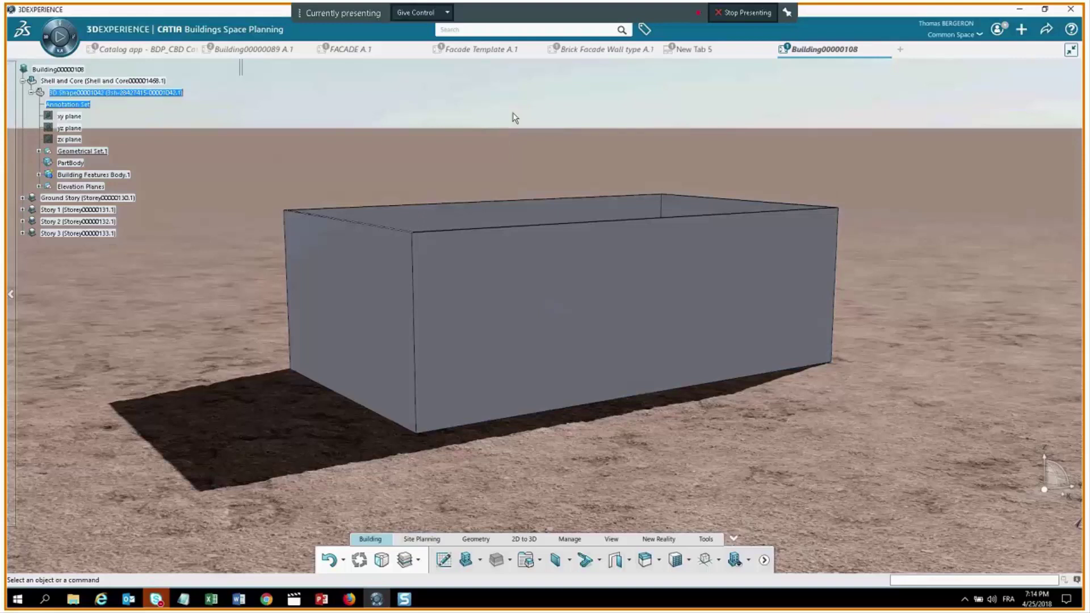
{"action": "middle_click_drag", "start_coordinate": [515, 118], "coordinate": [510, 167]}
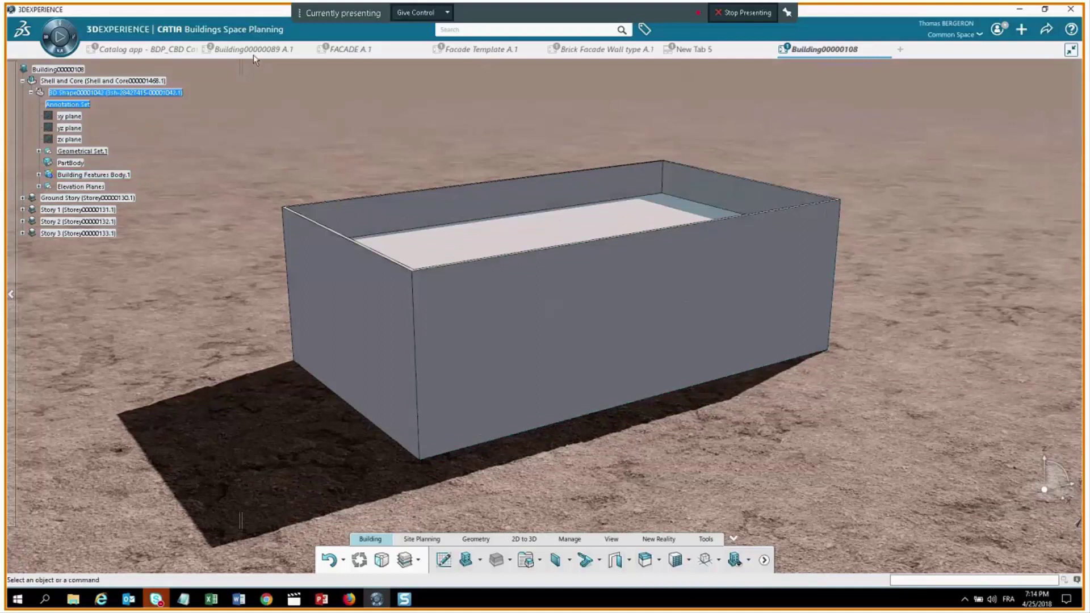
{"action": "mouse_move", "coordinate": [253, 52]}
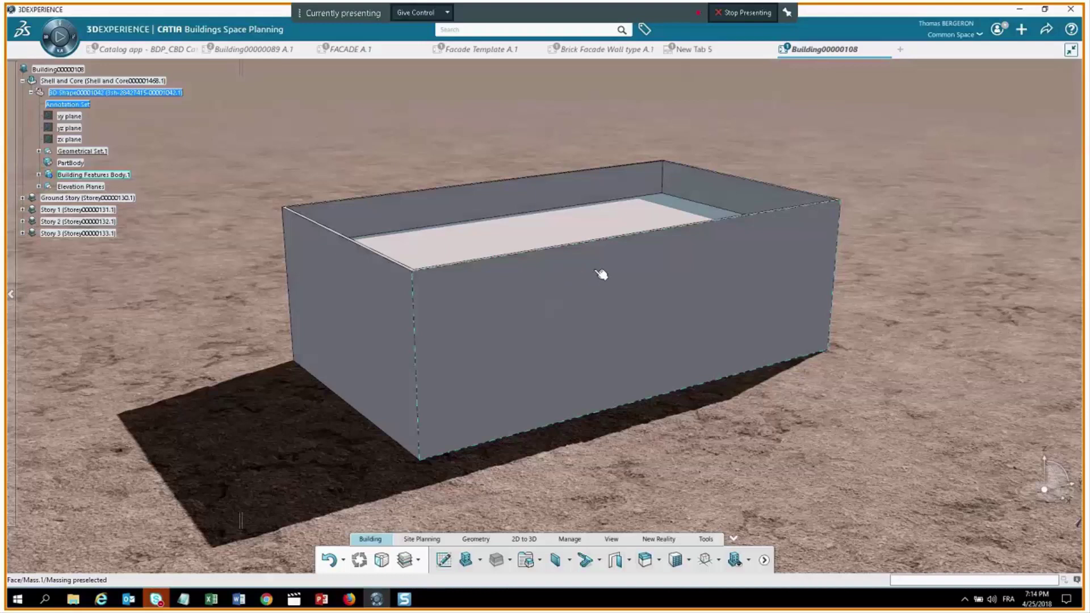
{"action": "middle_click_drag", "start_coordinate": [599, 267], "coordinate": [624, 406]}
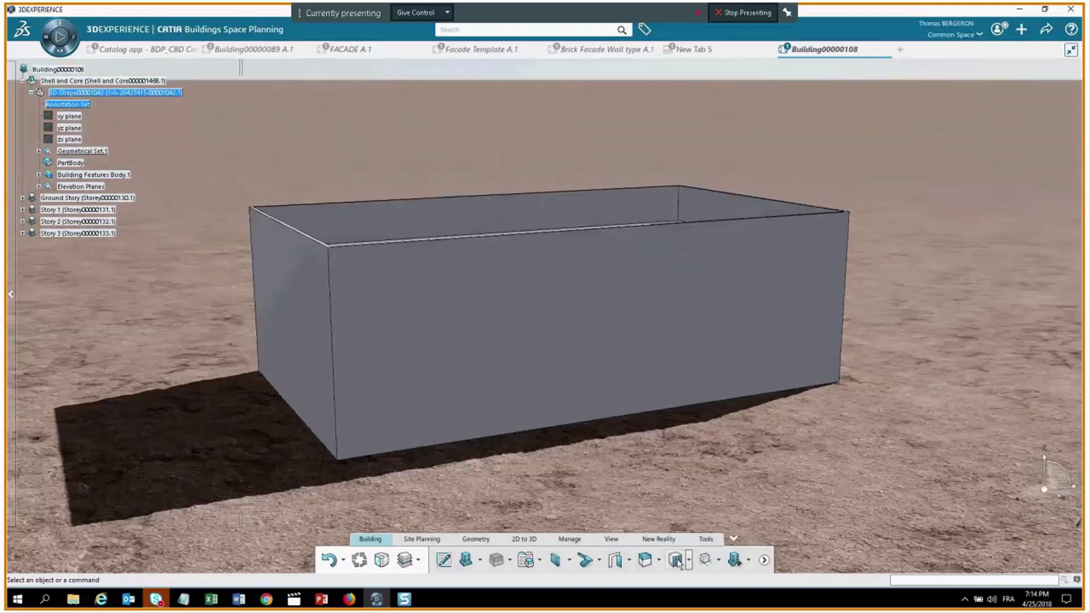
Start a curtain wall on the long front face with 1m grid spacing.
{"action": "left_click", "coordinate": [677, 561]}
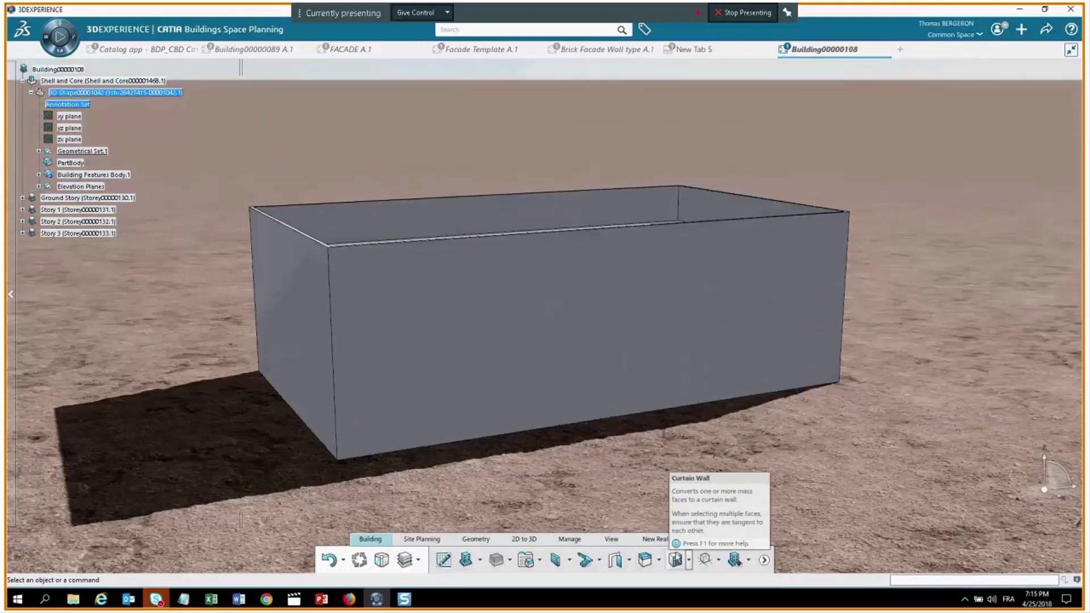
{"action": "left_click", "coordinate": [675, 560]}
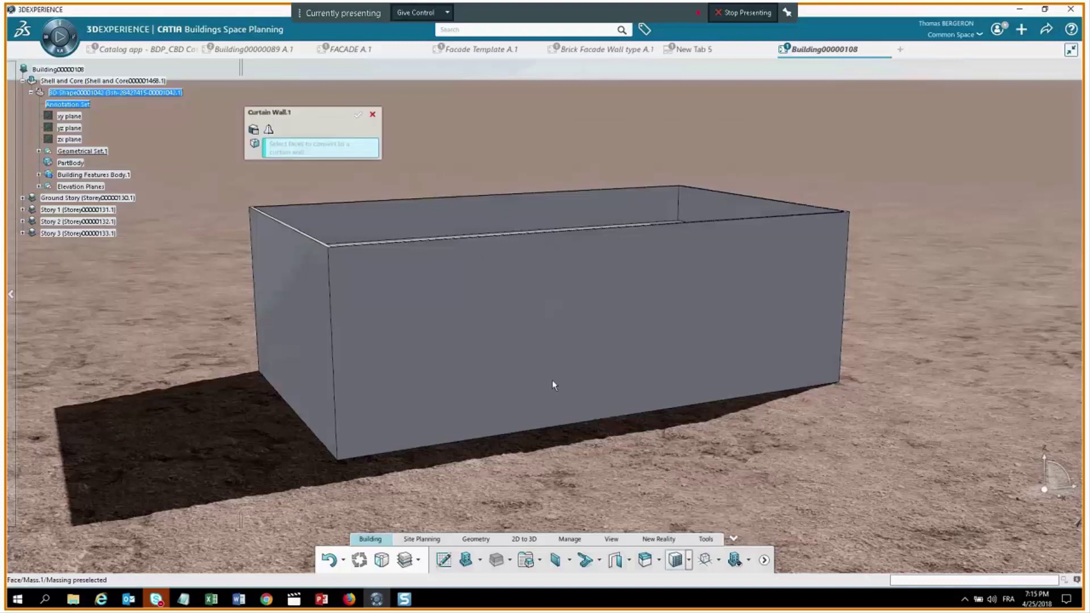
{"action": "left_click", "coordinate": [515, 364]}
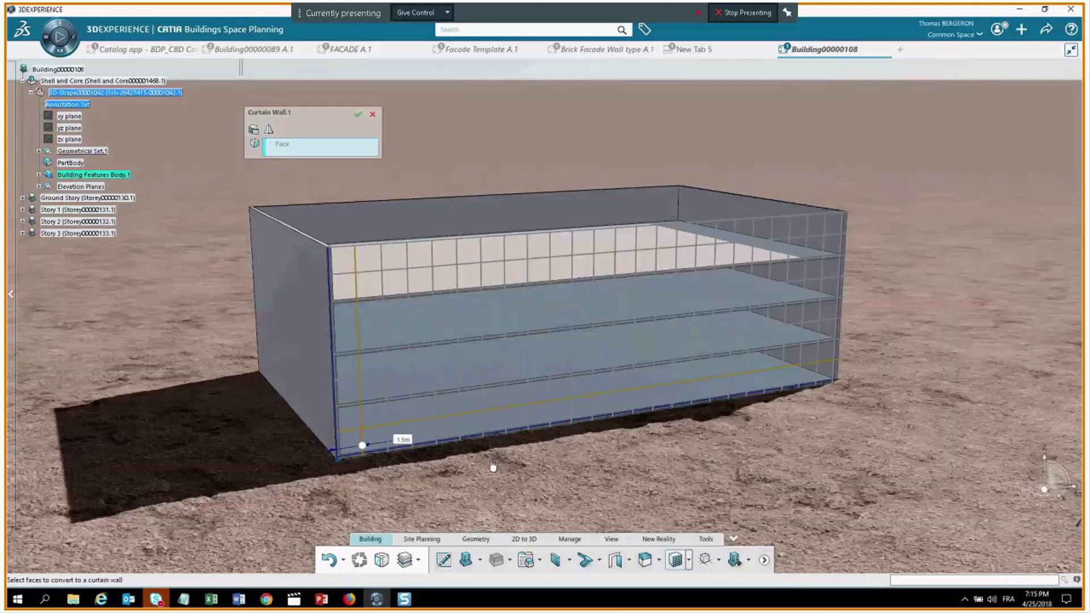
{"action": "middle_click_drag", "start_coordinate": [492, 466], "coordinate": [477, 423]}
{"action": "left_click", "coordinate": [435, 403]}
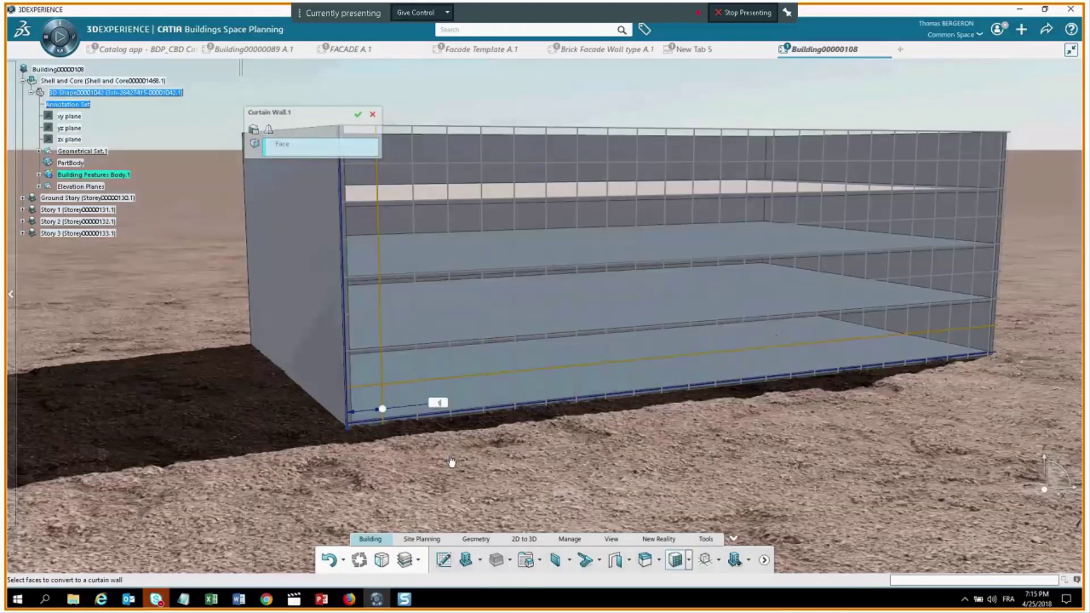
{"action": "key", "text": "Return"}
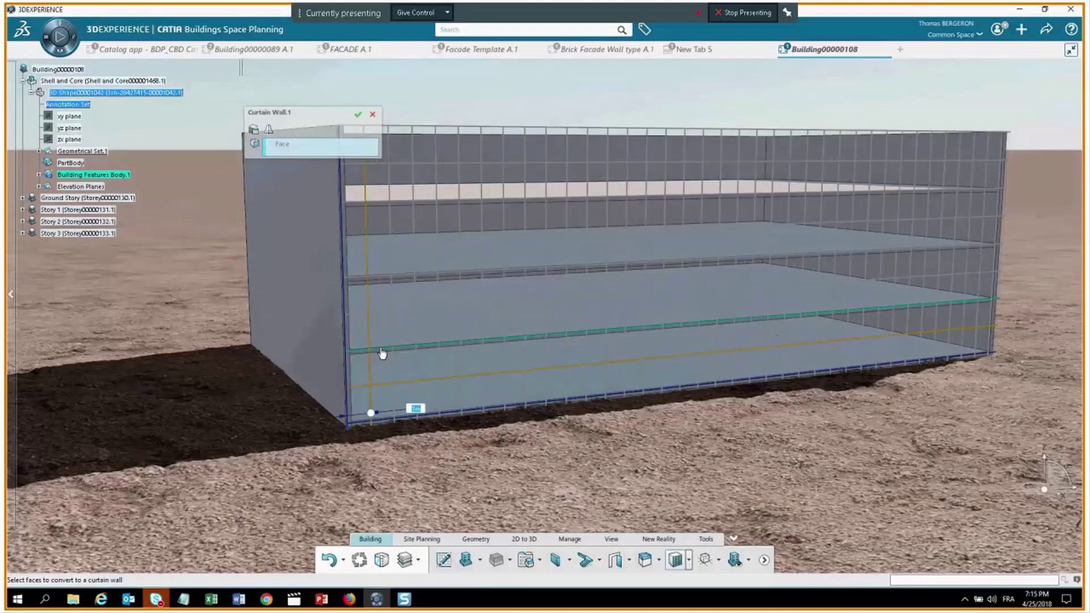
Fix grid lines on the wall and set the row heights to 1m and 2m.
{"action": "left_click", "coordinate": [382, 353]}
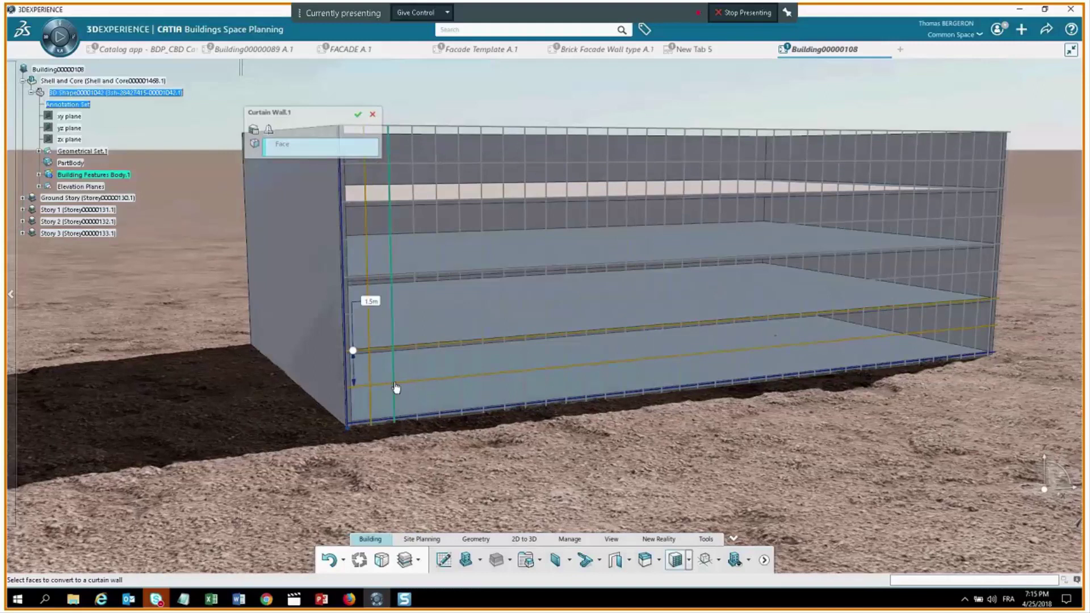
{"action": "left_click", "coordinate": [397, 388]}
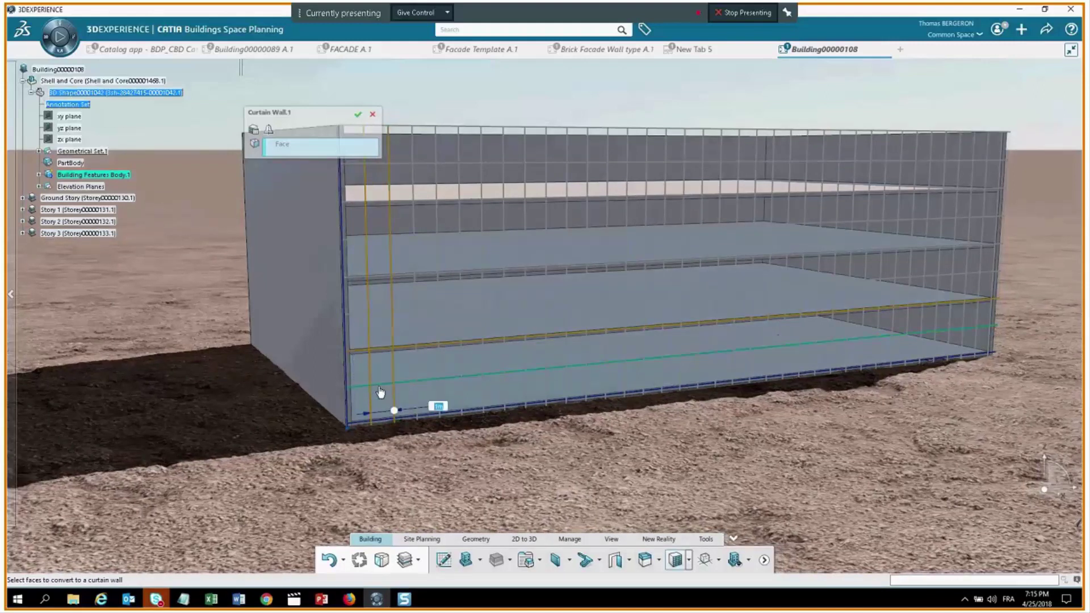
{"action": "left_click", "coordinate": [380, 391]}
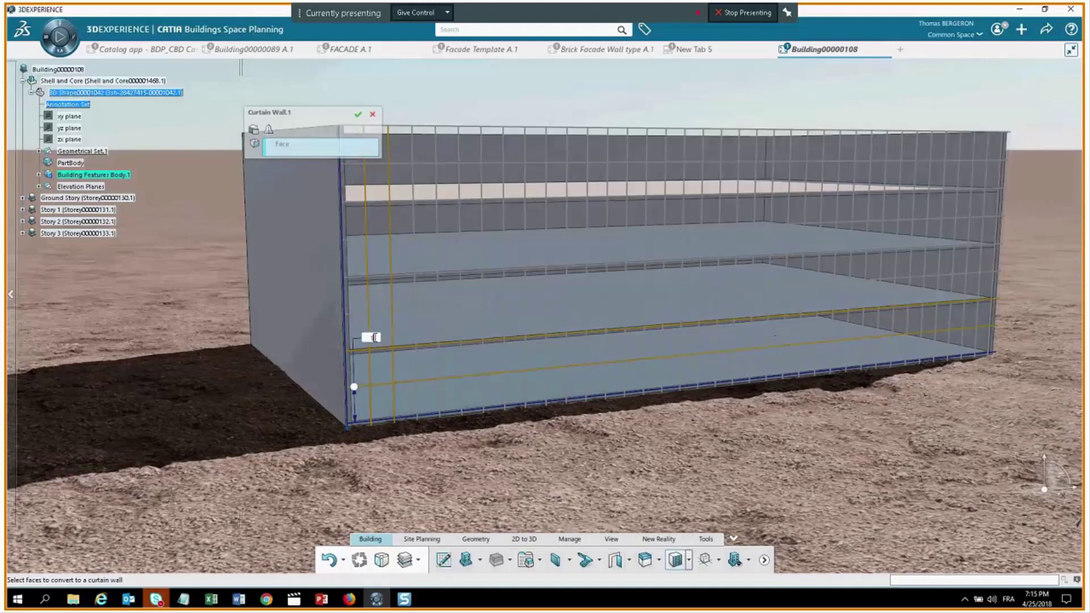
{"action": "key", "text": "Return"}
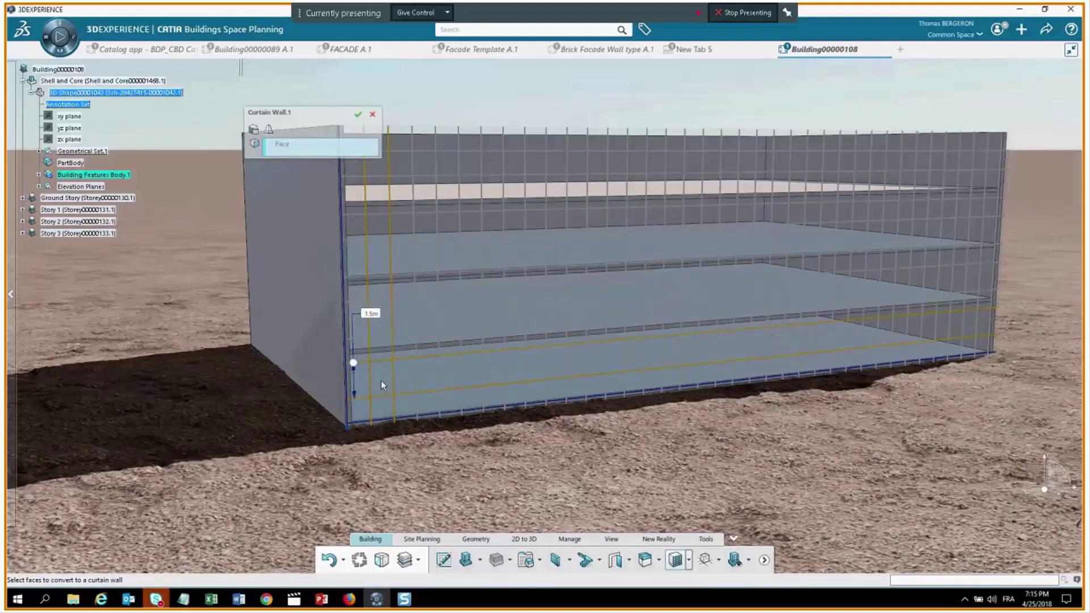
{"action": "type", "text": "2"}
{"action": "key", "text": "Return"}
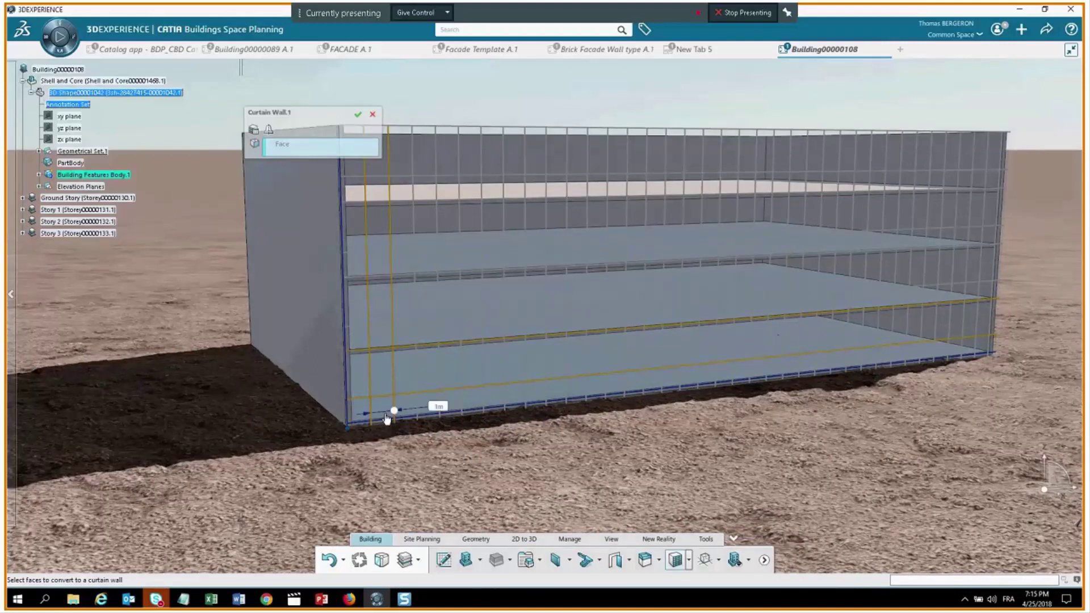
Set the horizontal panel spacing to 0.3m and view the façade frontally.
{"action": "left_click", "coordinate": [439, 405]}
{"action": "type", "text": "0.3"}
{"action": "key", "text": "Return"}
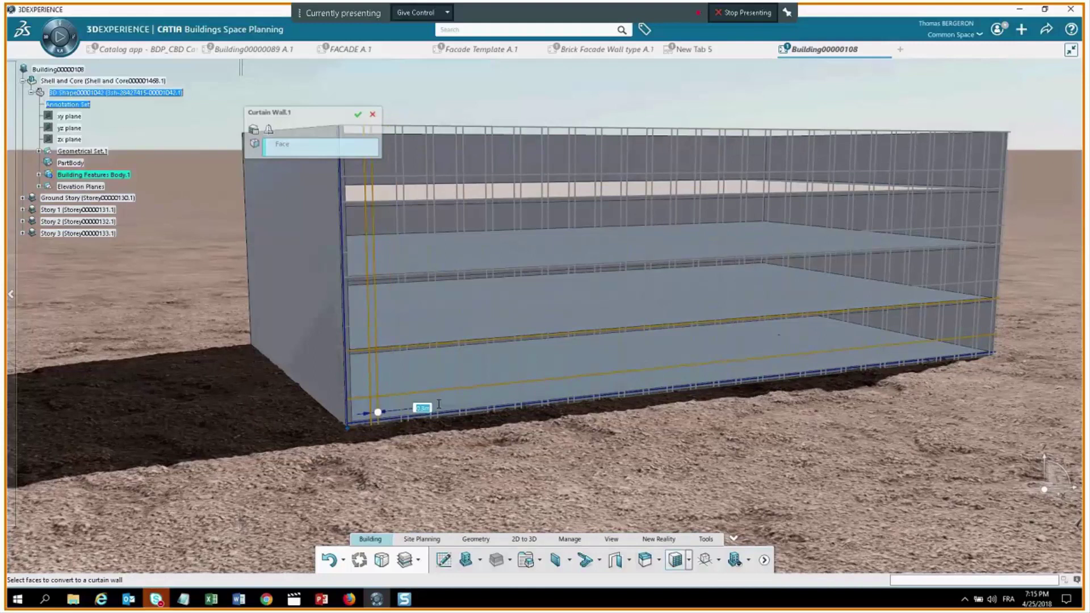
{"action": "scroll", "coordinate": [556, 438], "scroll_direction": "down", "scroll_amount": 1}
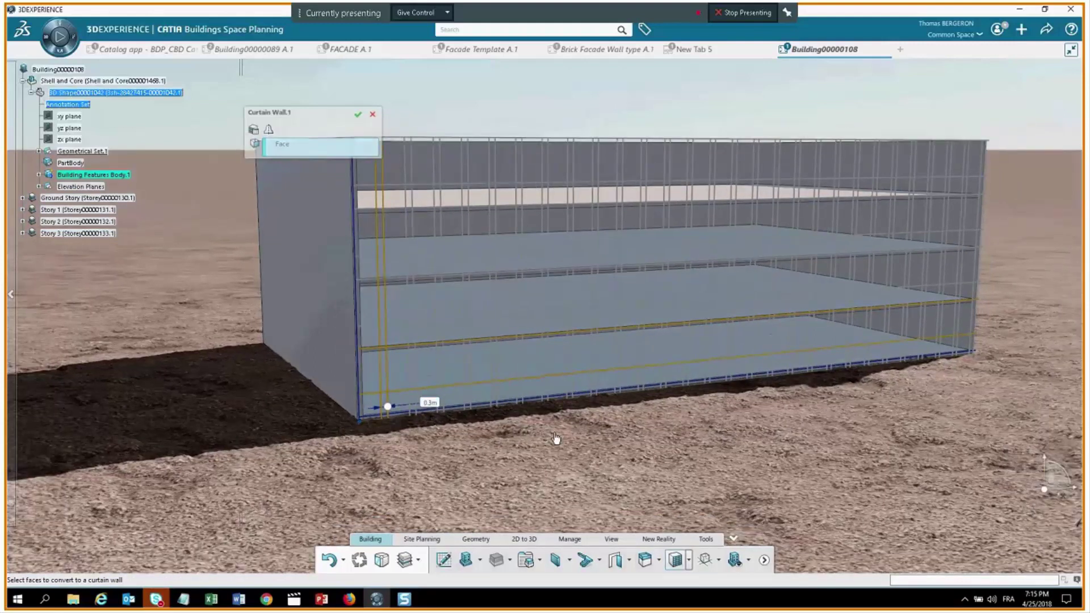
{"action": "scroll", "coordinate": [585, 447], "scroll_direction": "up", "scroll_amount": 1}
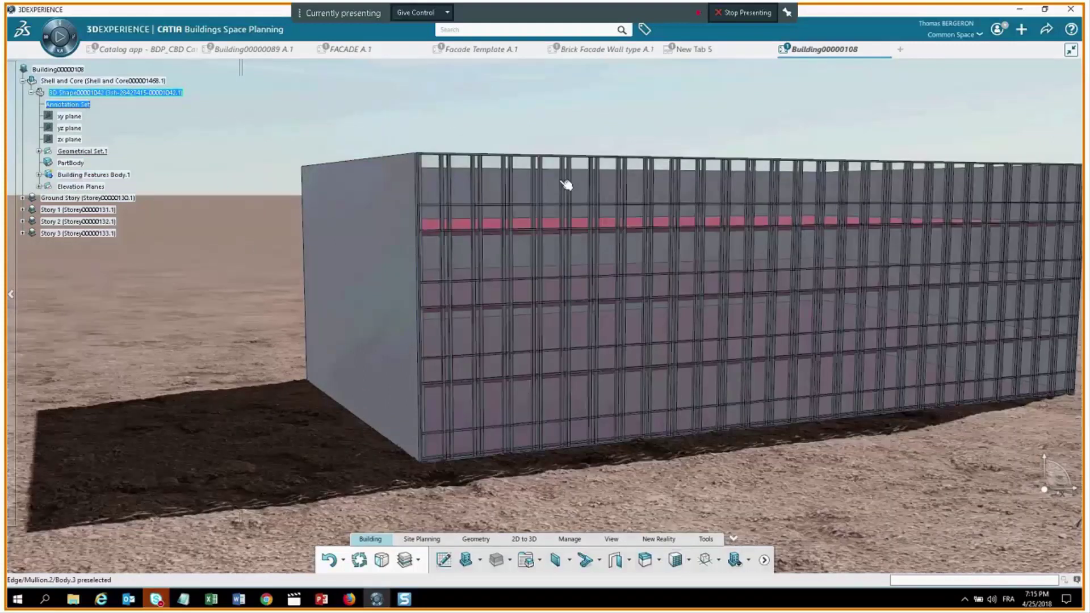
{"action": "middle_click_drag", "start_coordinate": [566, 183], "coordinate": [520, 352]}
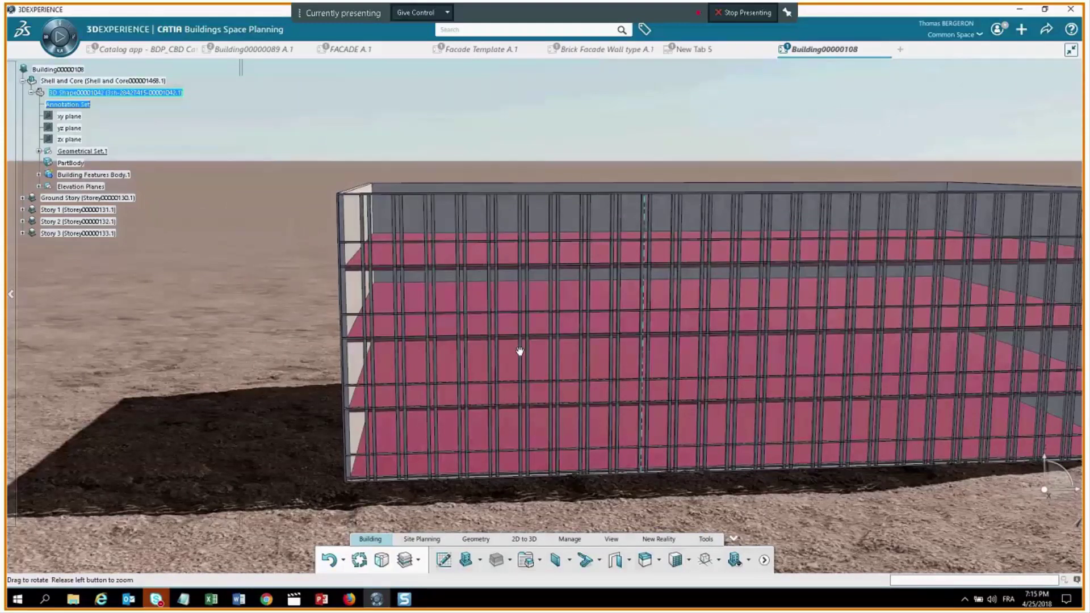
{"action": "middle_click_drag", "start_coordinate": [519, 352], "coordinate": [352, 386]}
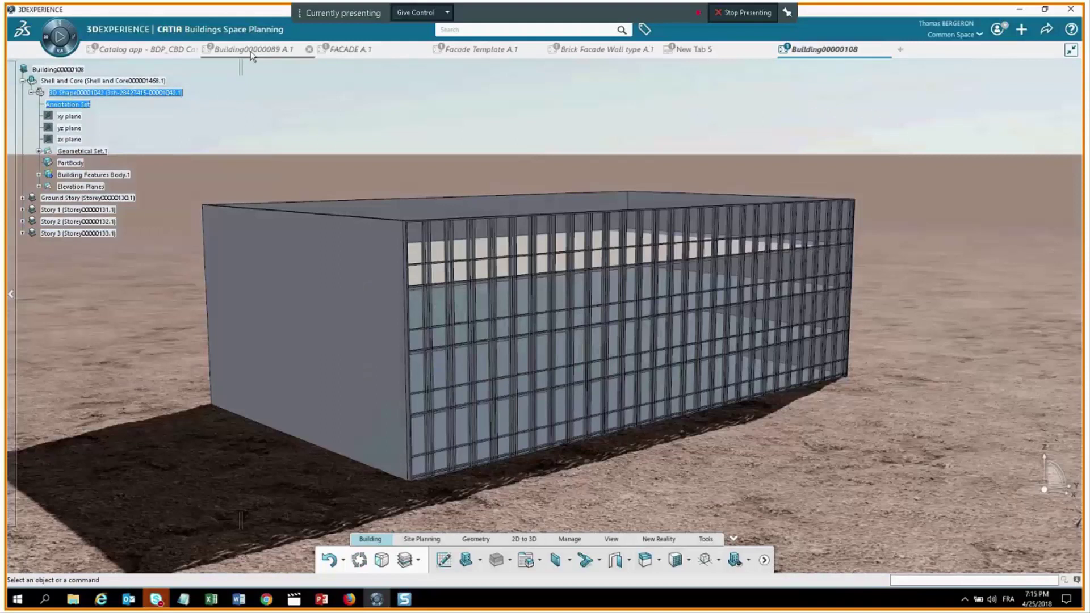
{"action": "left_click", "coordinate": [251, 52]}
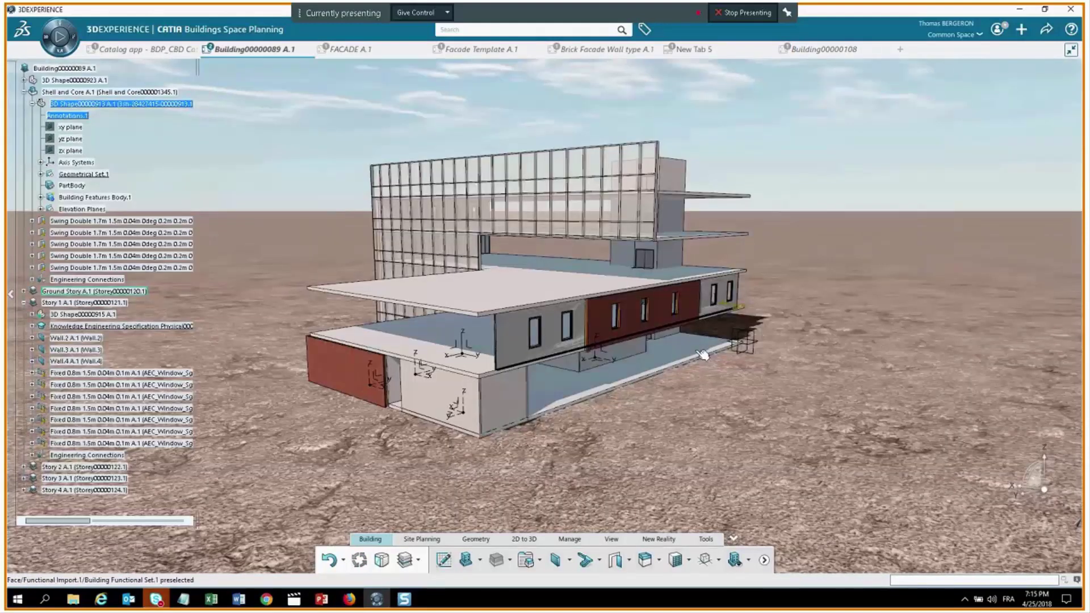
{"action": "middle_click_drag", "start_coordinate": [702, 355], "coordinate": [590, 353]}
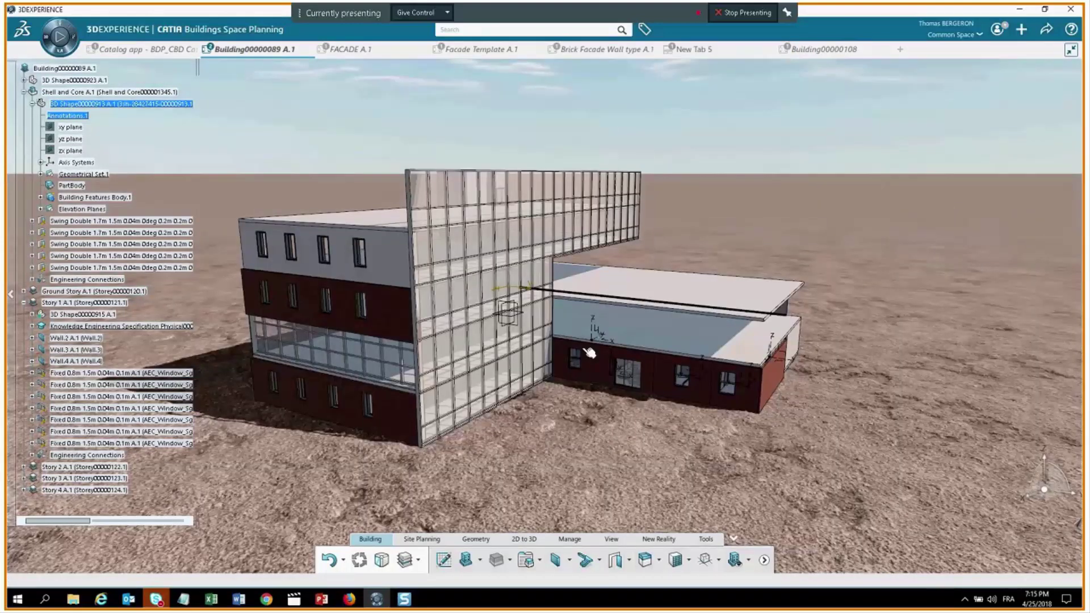
{"action": "middle_click_drag", "start_coordinate": [590, 352], "coordinate": [397, 345]}
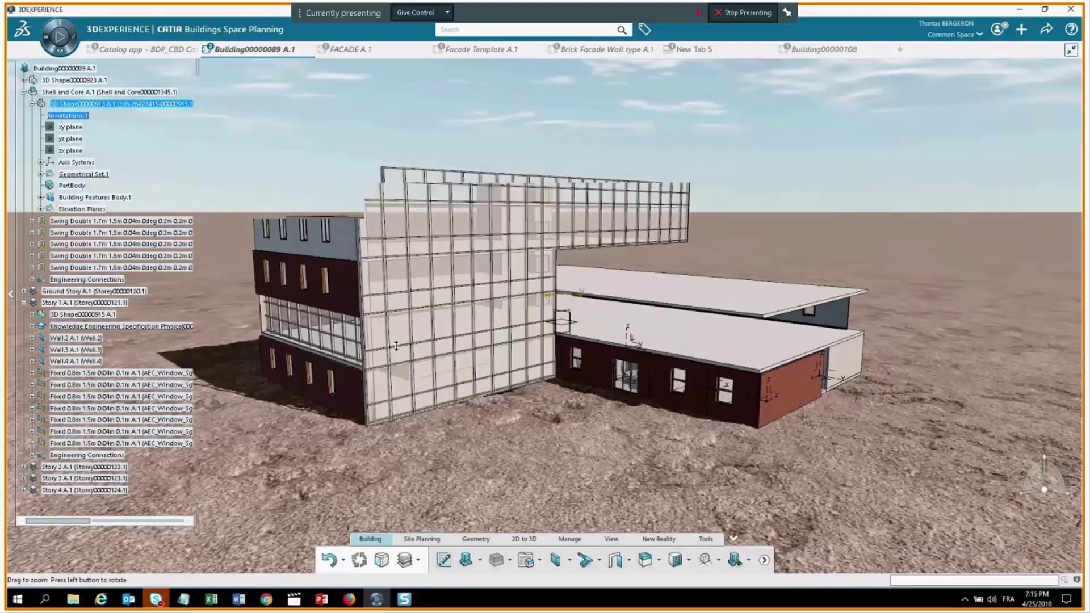
{"action": "left_click", "coordinate": [823, 50]}
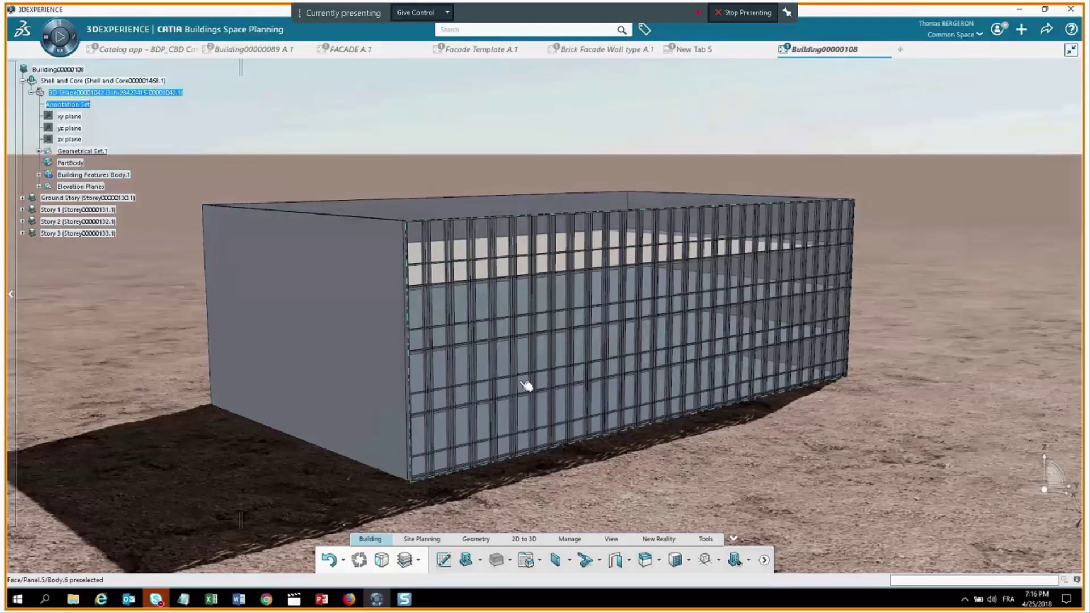
Select the plain front massing face of Building00000108 and delete it.
{"action": "middle_click_drag", "start_coordinate": [525, 386], "coordinate": [443, 565]}
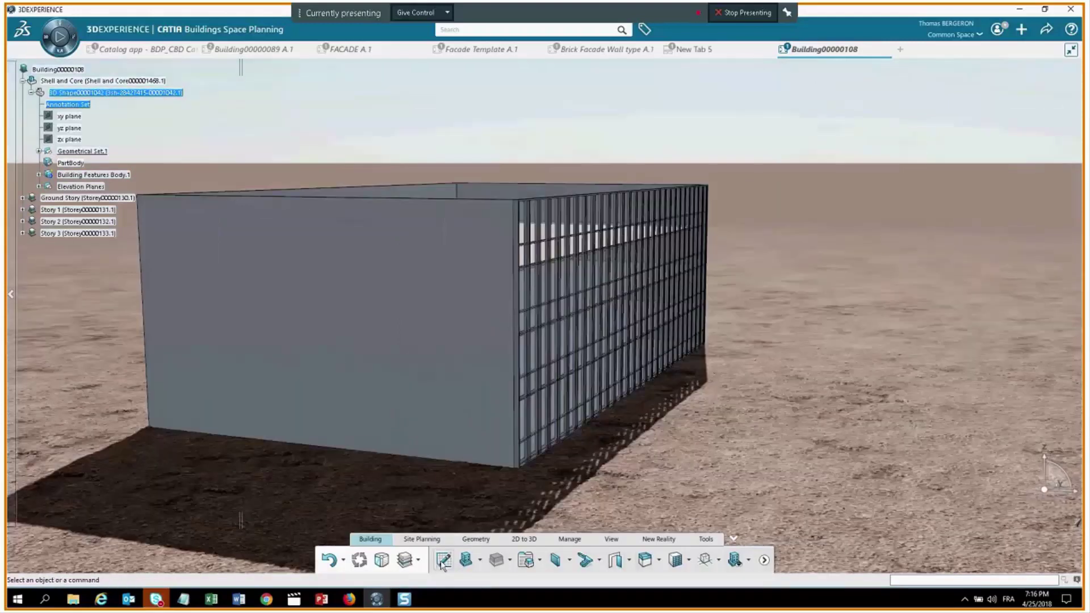
{"action": "middle_click_drag", "start_coordinate": [419, 297], "coordinate": [531, 295]}
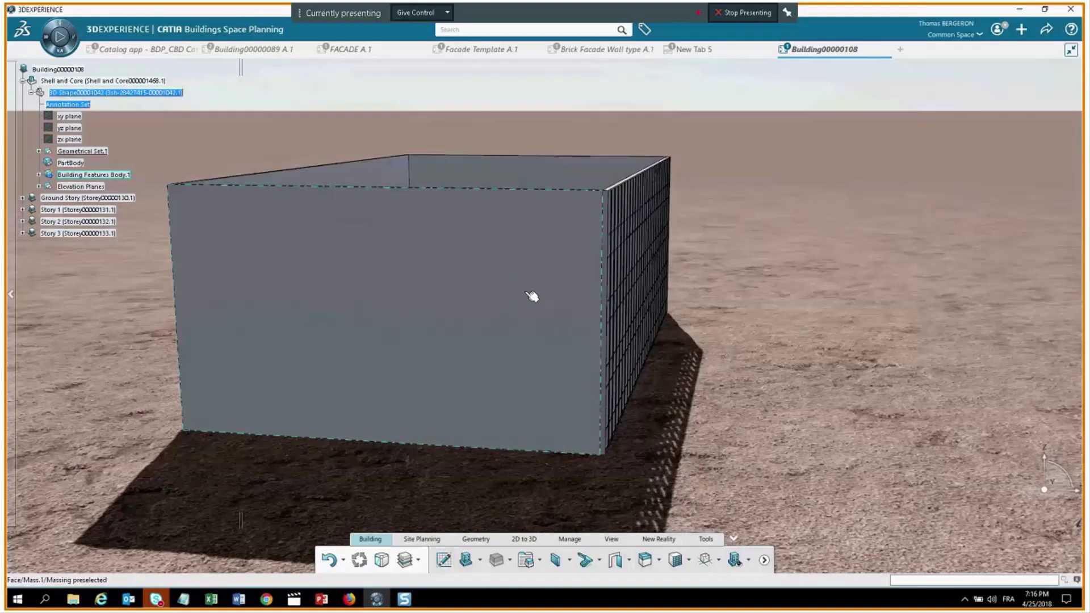
{"action": "left_click", "coordinate": [444, 560]}
{"action": "middle_click_drag", "start_coordinate": [523, 339], "coordinate": [436, 355]}
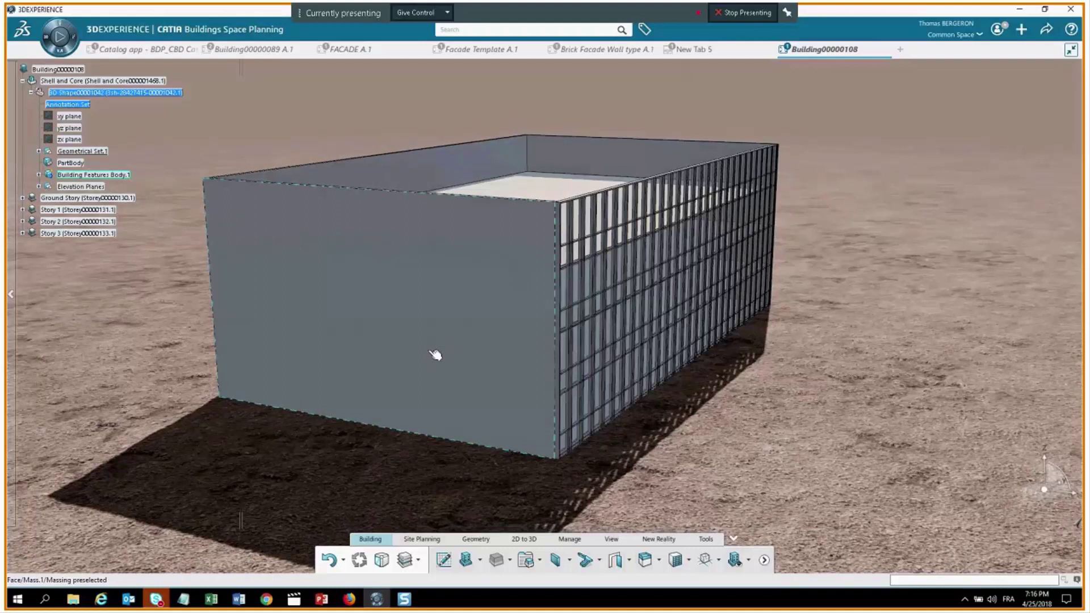
{"action": "left_click", "coordinate": [436, 354]}
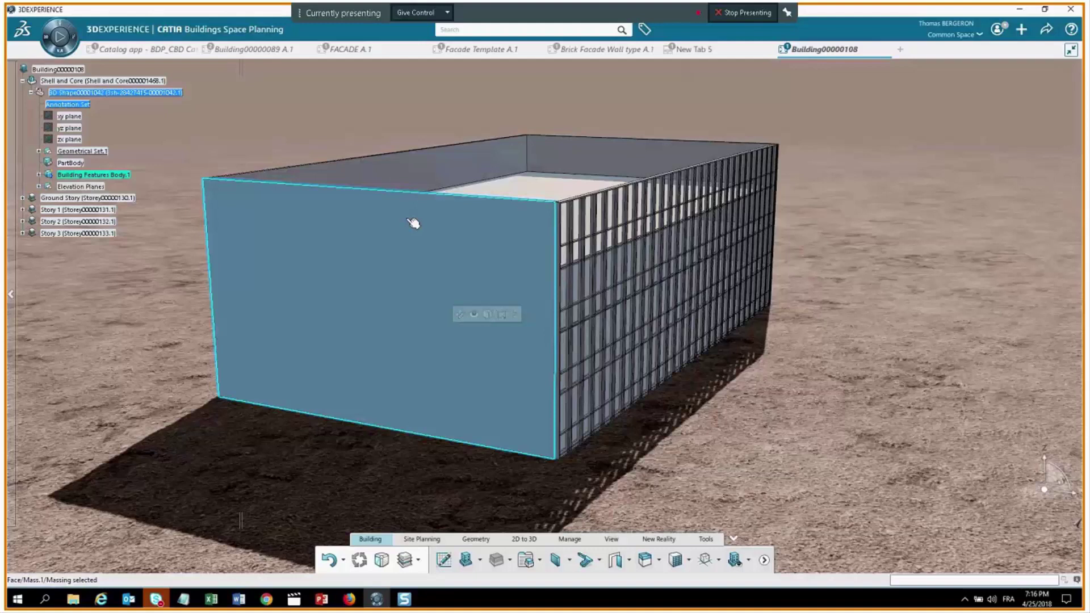
{"action": "left_click_drag", "start_coordinate": [413, 222], "coordinate": [469, 129]}
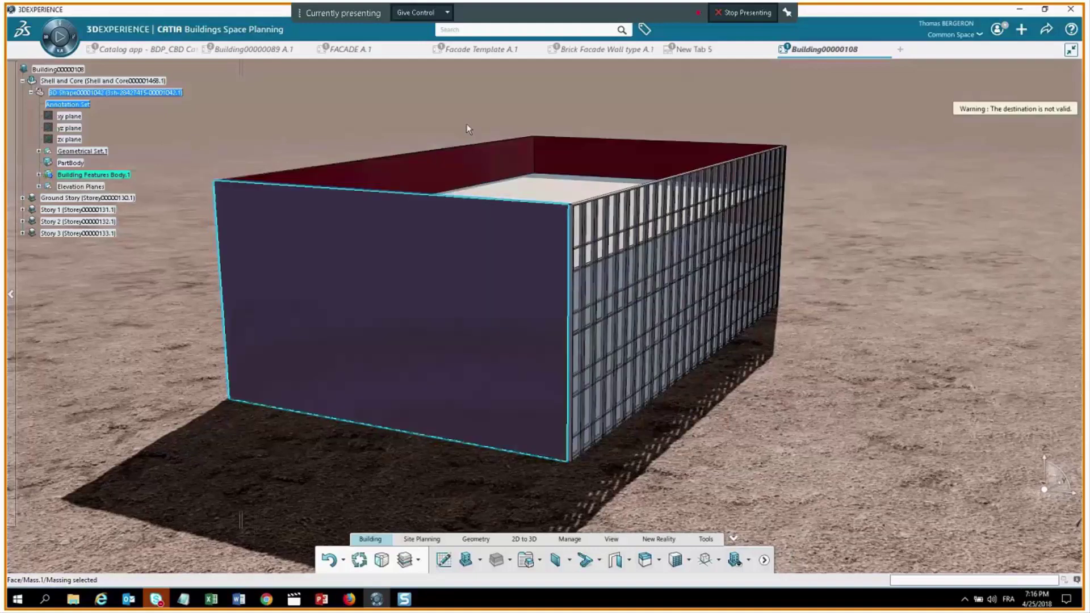
{"action": "key", "text": "Delete"}
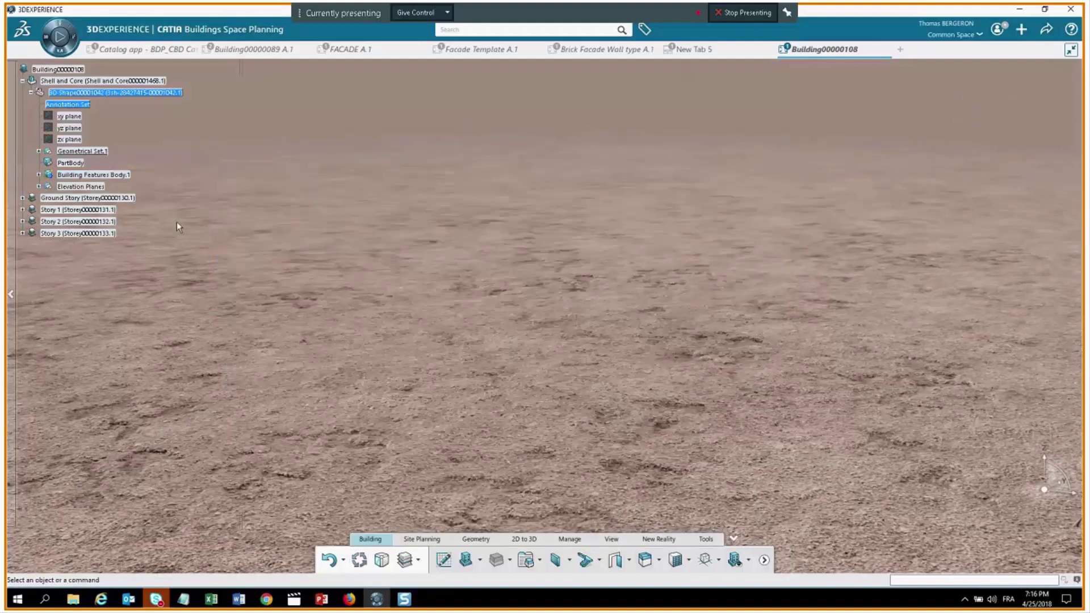
Toggle the new building's visibility off, leaving bare ground in the view.
{"action": "left_click", "coordinate": [79, 81]}
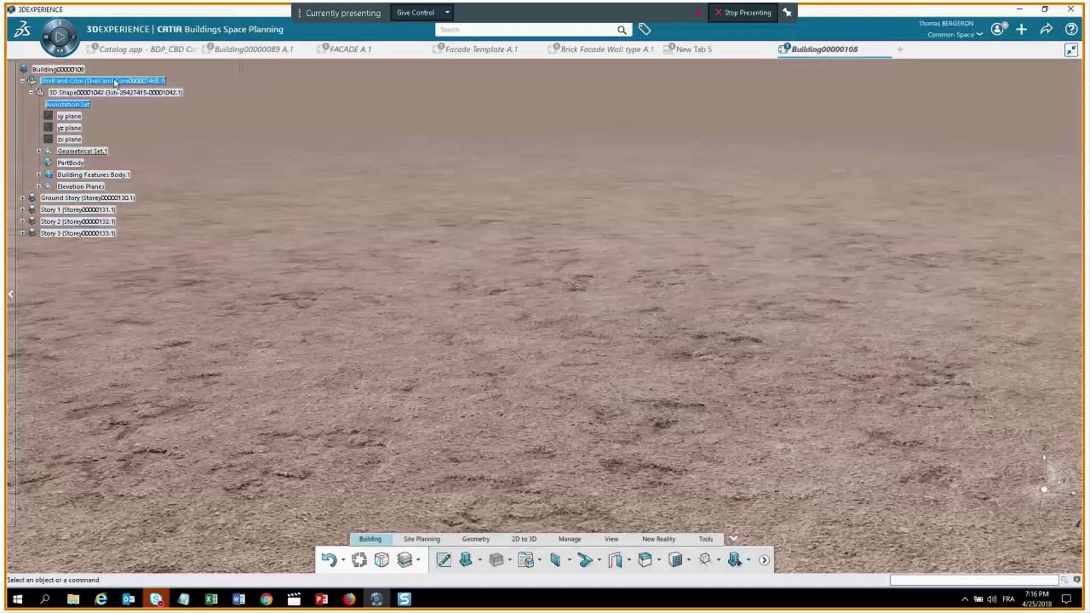
{"action": "left_click", "coordinate": [439, 342]}
{"action": "middle_click_drag", "start_coordinate": [440, 346], "coordinate": [454, 431]}
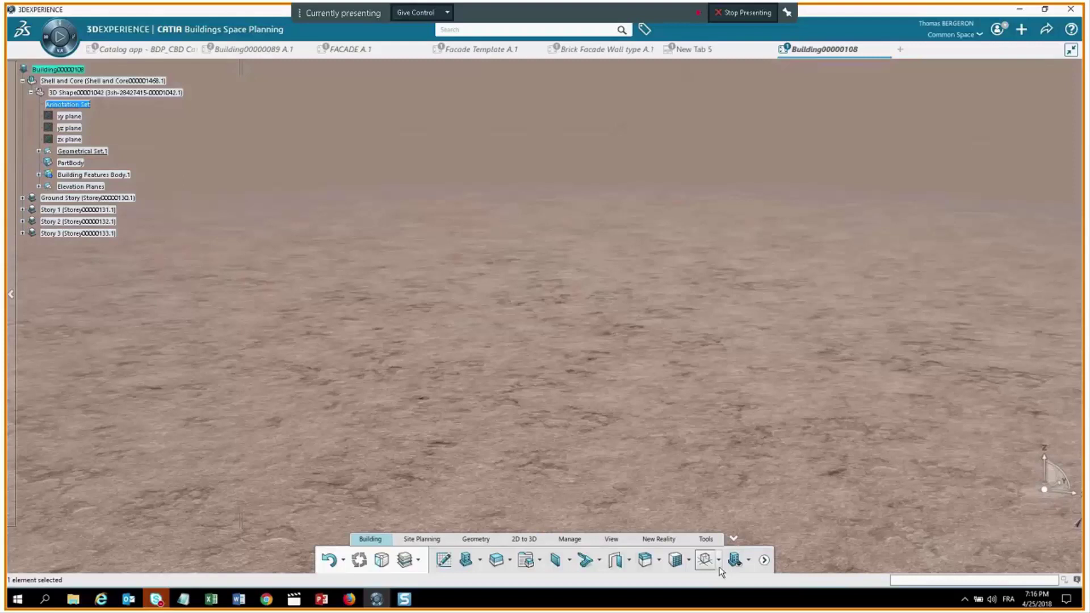
{"action": "left_click", "coordinate": [748, 560]}
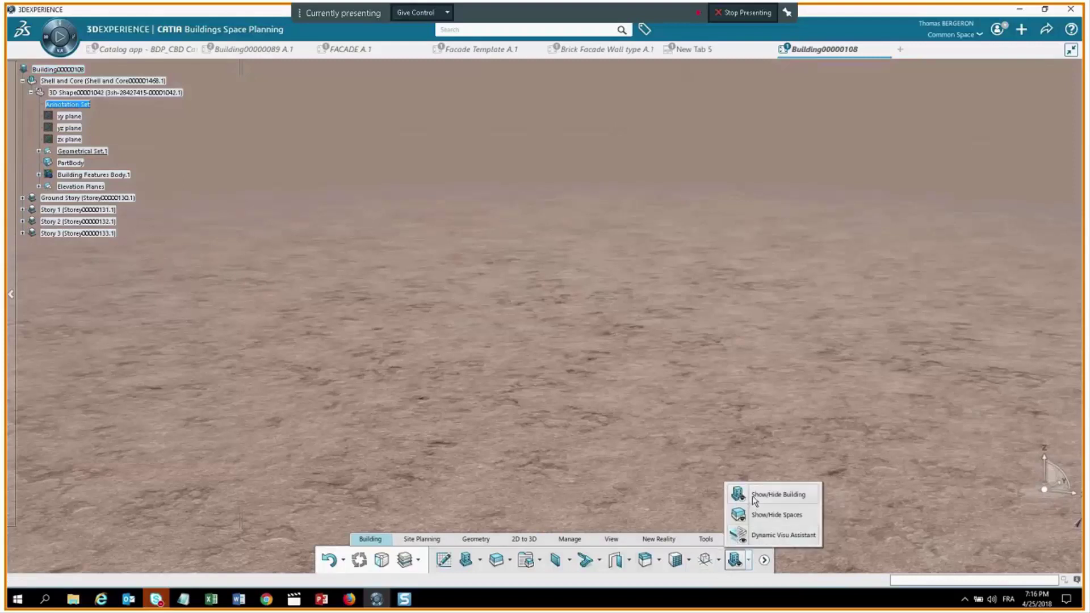
{"action": "left_click", "coordinate": [752, 496]}
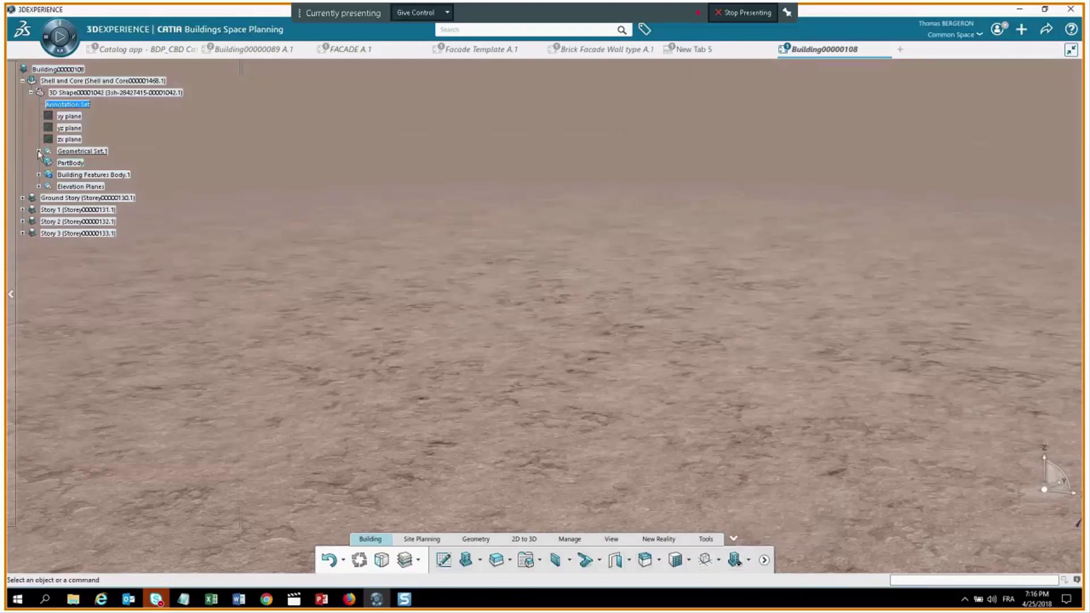
Inspect the Remove Exterior Walls feature, then switch to the Building00000089 A.1 reference building.
{"action": "left_click", "coordinate": [38, 175]}
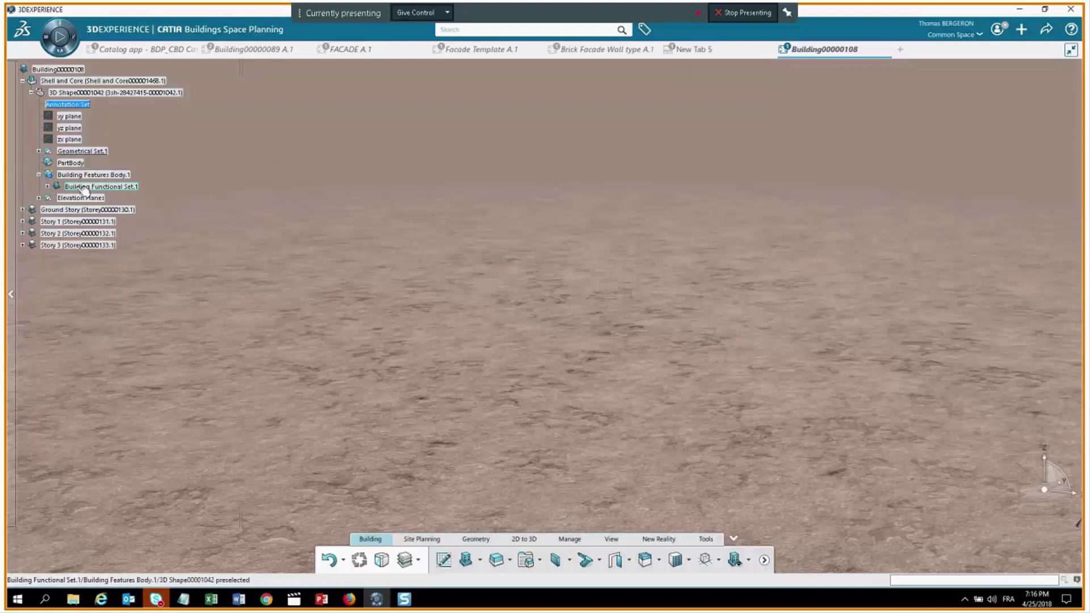
{"action": "left_click", "coordinate": [82, 187]}
{"action": "left_click", "coordinate": [47, 186]}
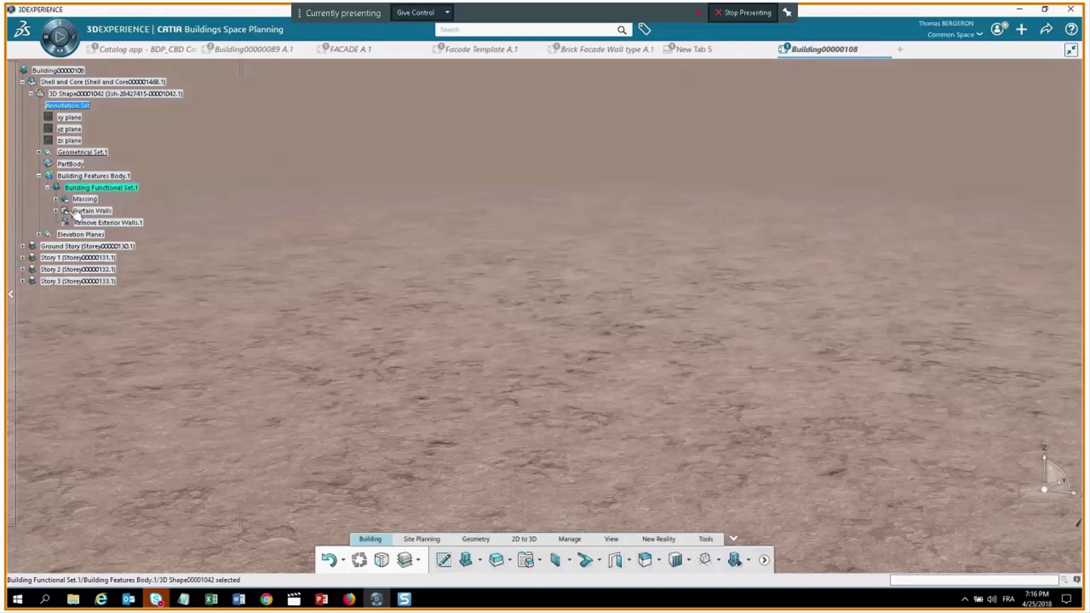
{"action": "left_click", "coordinate": [79, 222]}
{"action": "left_click", "coordinate": [94, 108]}
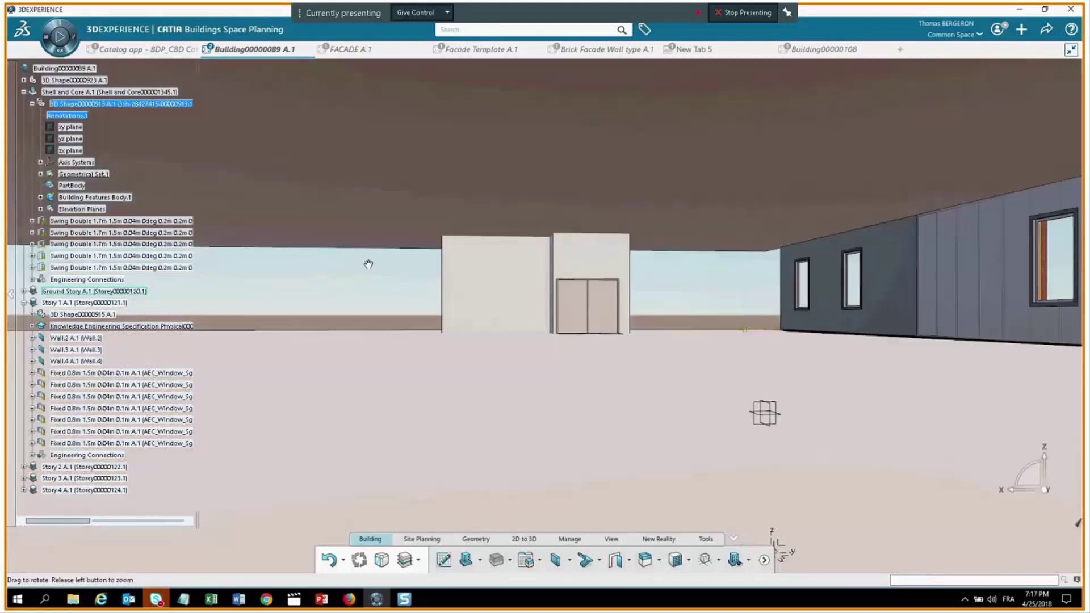
{"action": "middle_click_drag", "start_coordinate": [368, 264], "coordinate": [588, 429]}
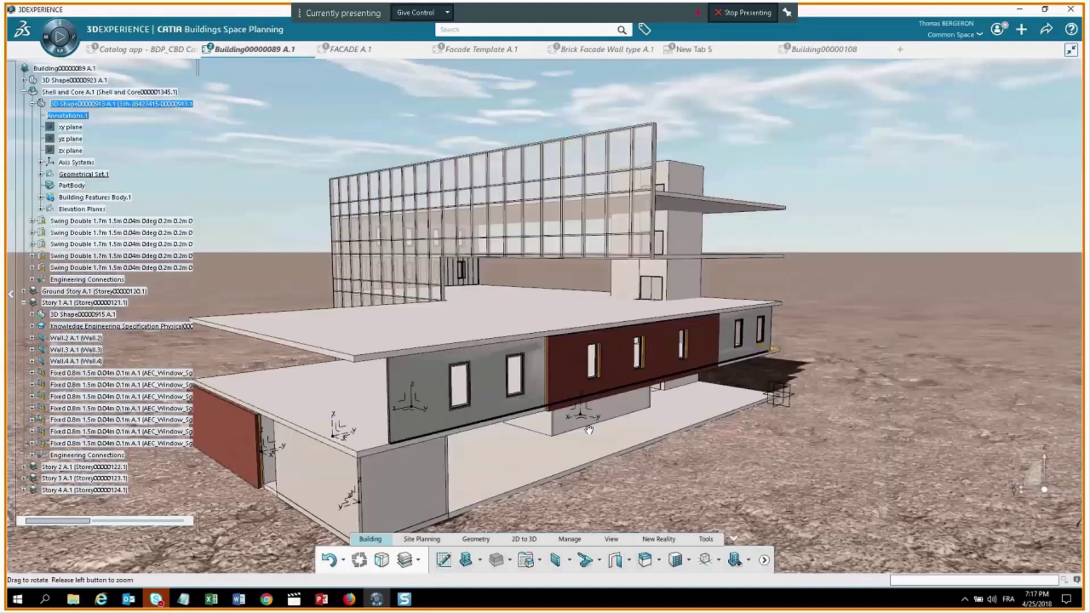
{"action": "left_click", "coordinate": [156, 599]}
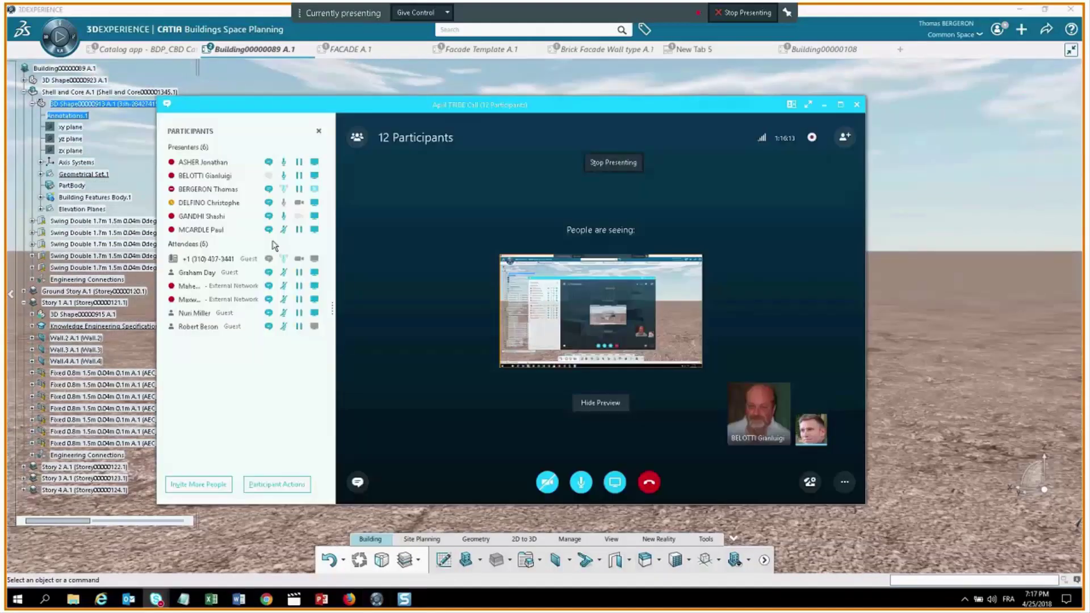
{"action": "mouse_move", "coordinate": [197, 277]}
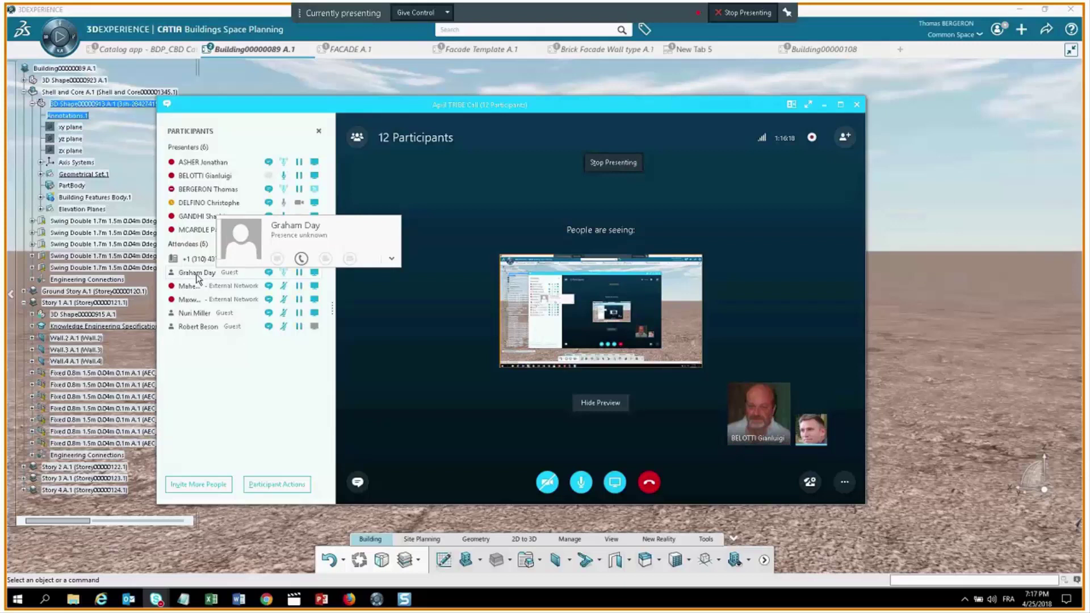
{"action": "left_click_drag", "start_coordinate": [735, 107], "coordinate": [1081, 191]}
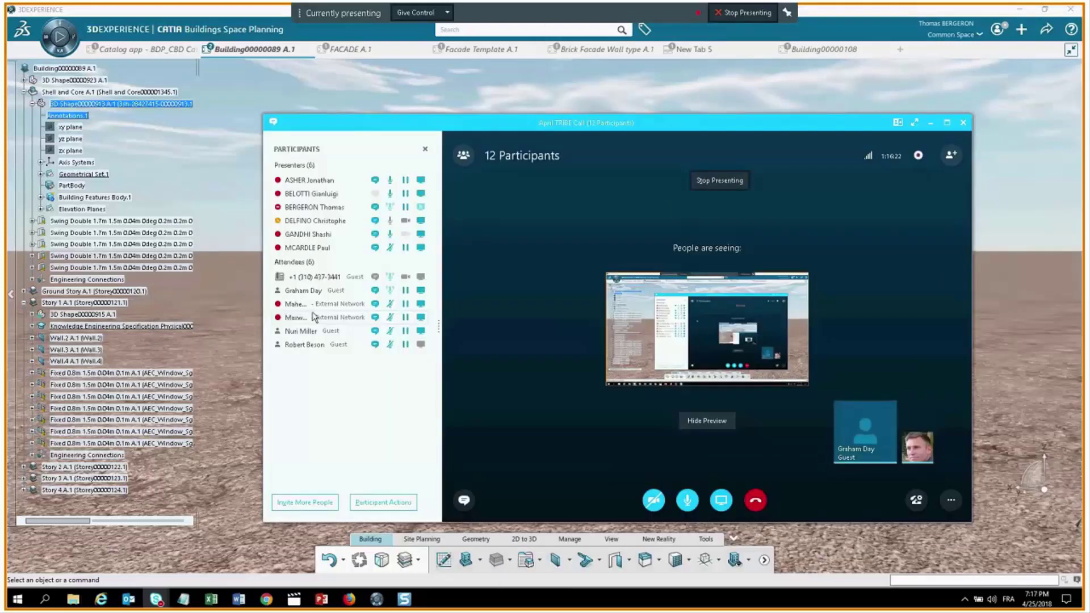
{"action": "mouse_move", "coordinate": [301, 308]}
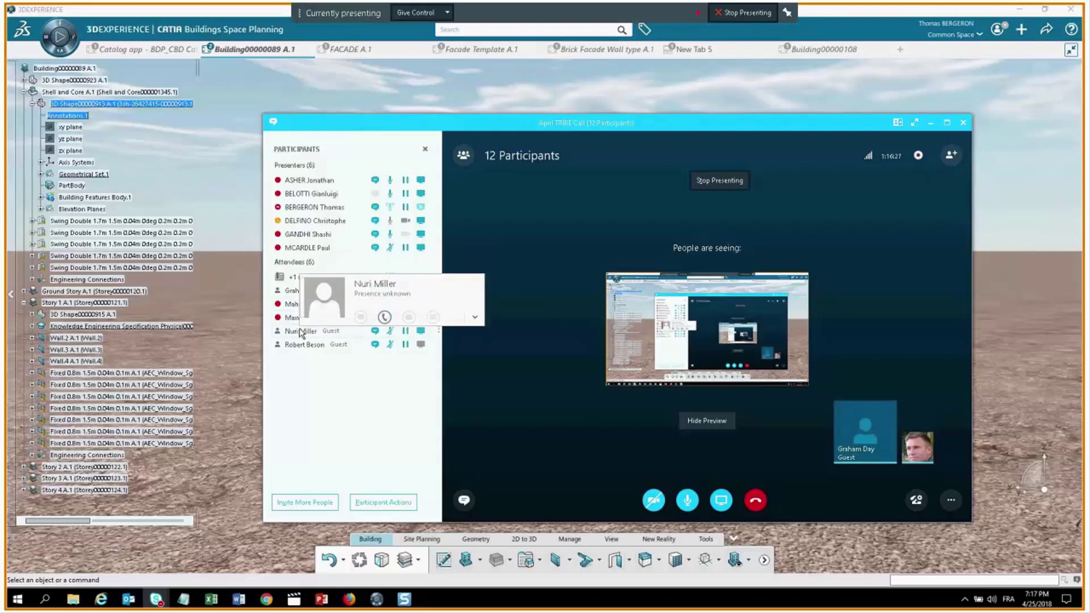
{"action": "left_click_drag", "start_coordinate": [539, 121], "coordinate": [718, 97]}
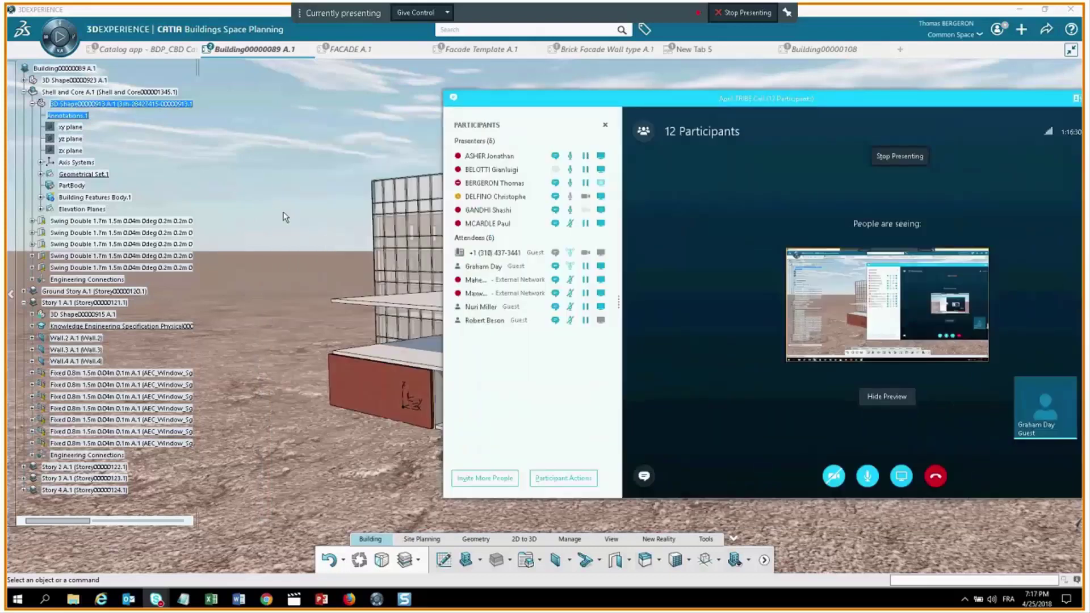
{"action": "left_click_drag", "start_coordinate": [444, 226], "coordinate": [692, 228]}
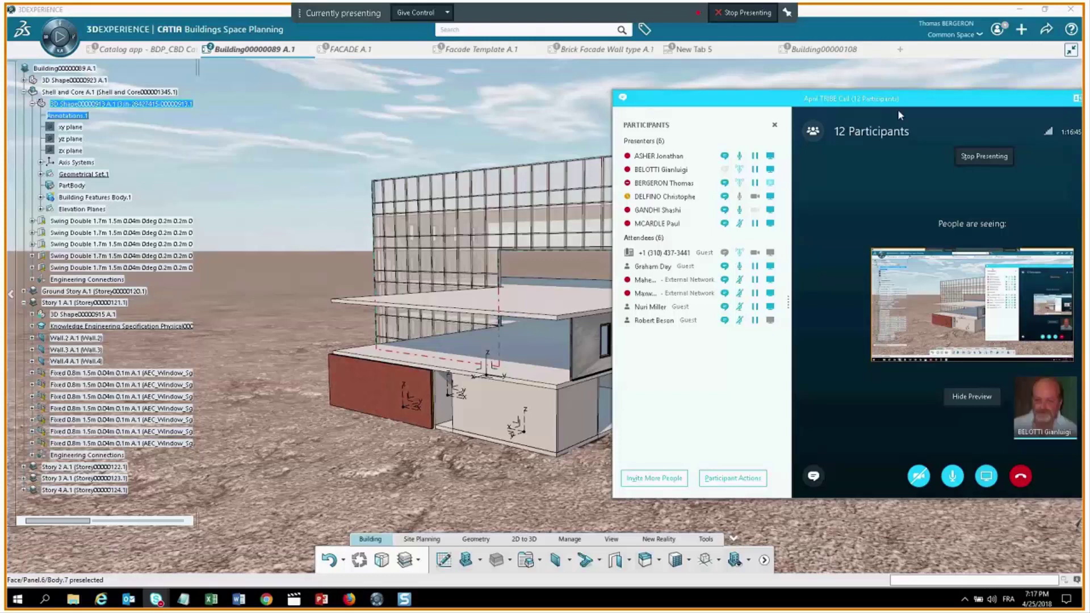
{"action": "left_click_drag", "start_coordinate": [924, 105], "coordinate": [833, 110]}
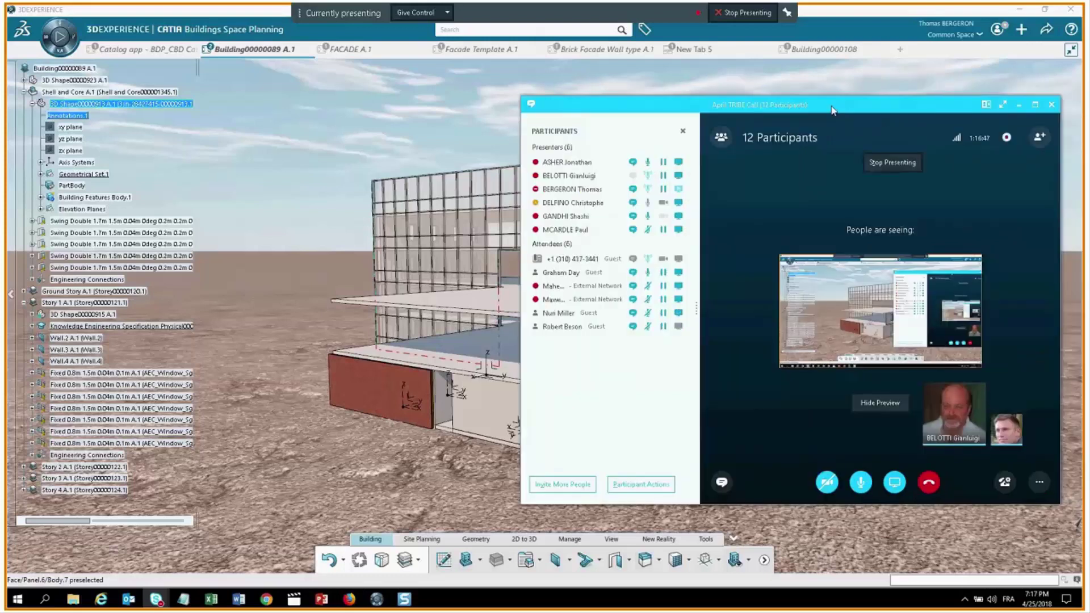
{"action": "left_click", "coordinate": [1011, 106]}
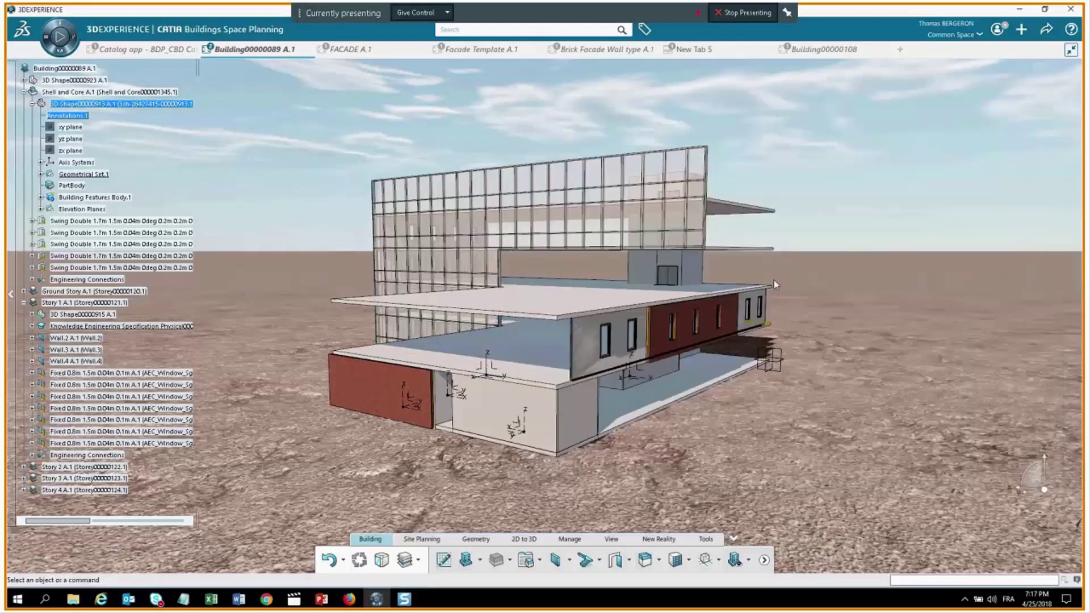
{"action": "middle_click_drag", "start_coordinate": [540, 352], "coordinate": [556, 352]}
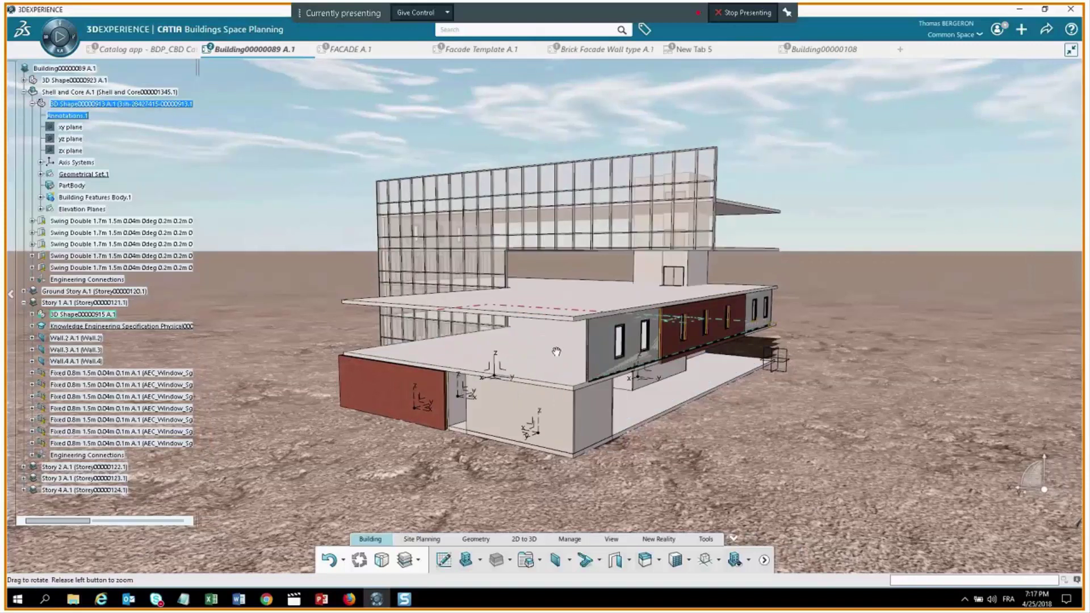
Orbit around the reference building, checking curtain wall options, and collapse Story 1.
{"action": "middle_click_drag", "start_coordinate": [557, 352], "coordinate": [513, 413]}
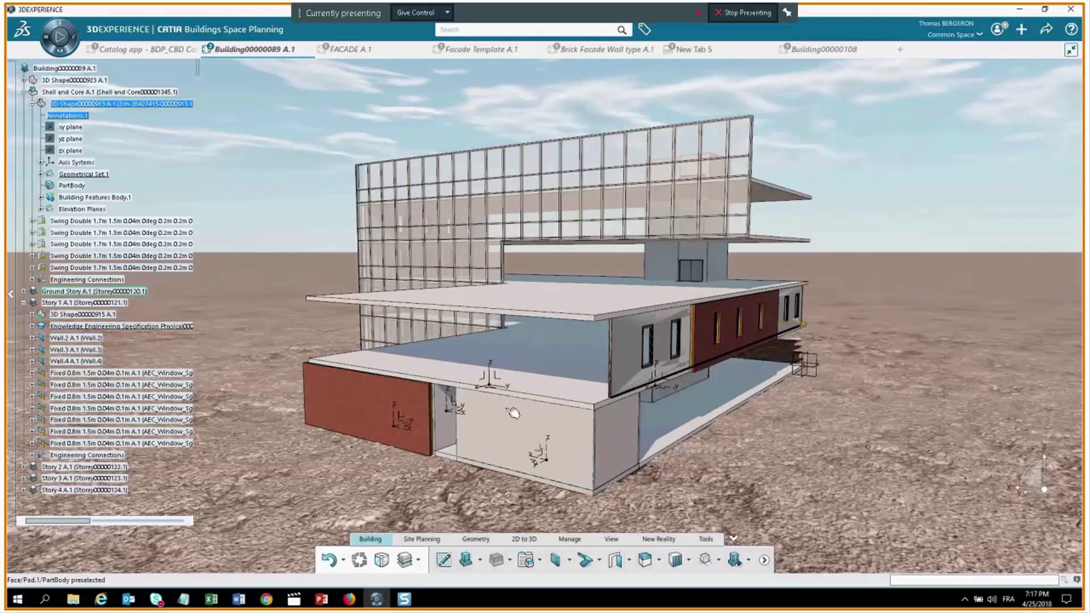
{"action": "left_click", "coordinate": [688, 560]}
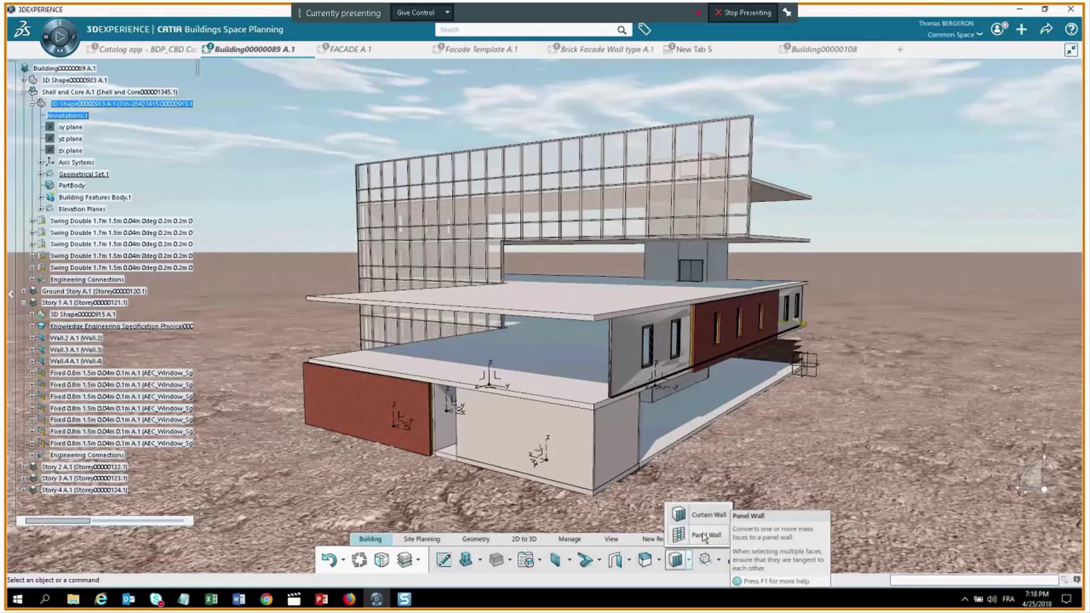
{"action": "middle_click_drag", "start_coordinate": [704, 537], "coordinate": [673, 295]}
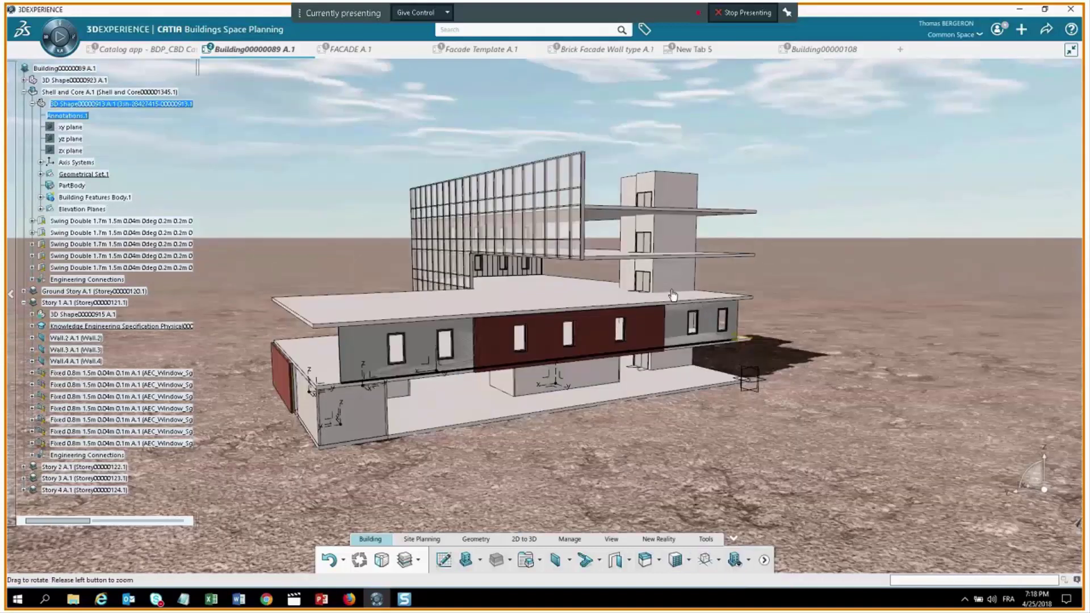
{"action": "middle_click_drag", "start_coordinate": [672, 295], "coordinate": [599, 350]}
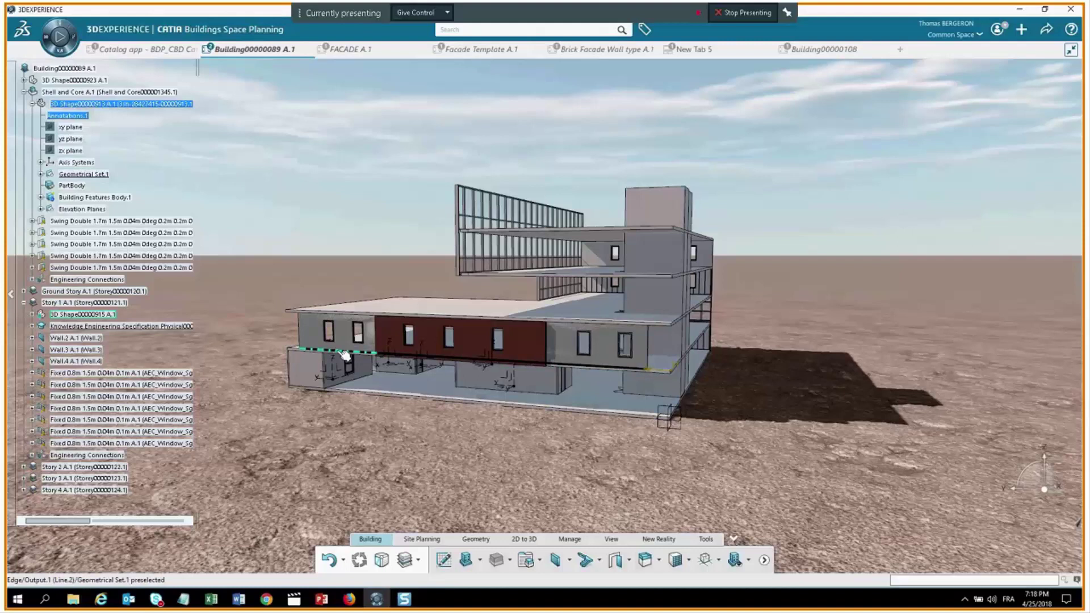
{"action": "left_click", "coordinate": [24, 303]}
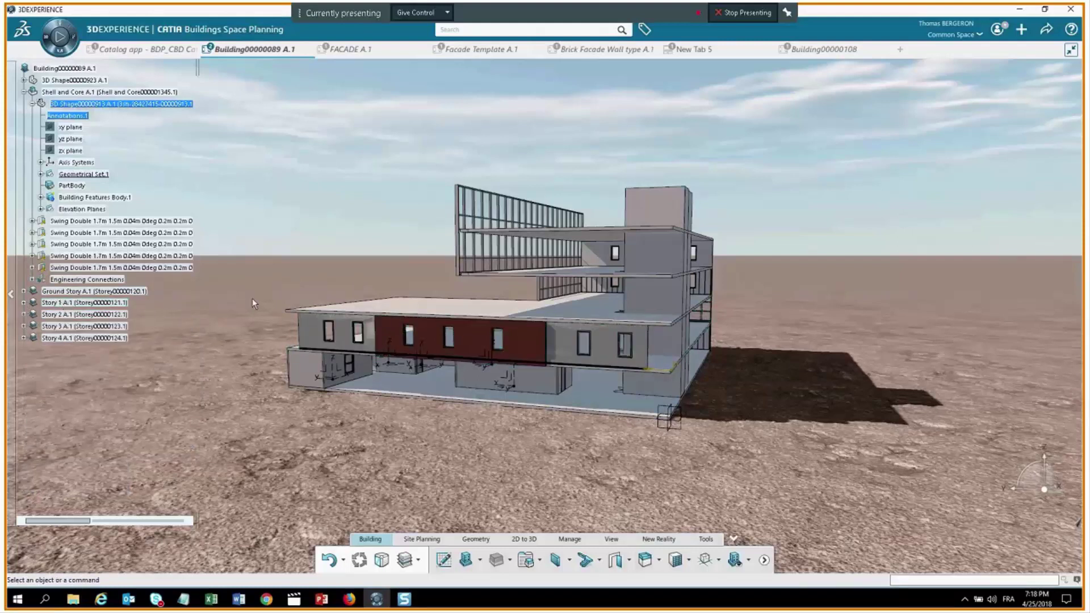
{"action": "middle_click_drag", "start_coordinate": [252, 298], "coordinate": [637, 290]}
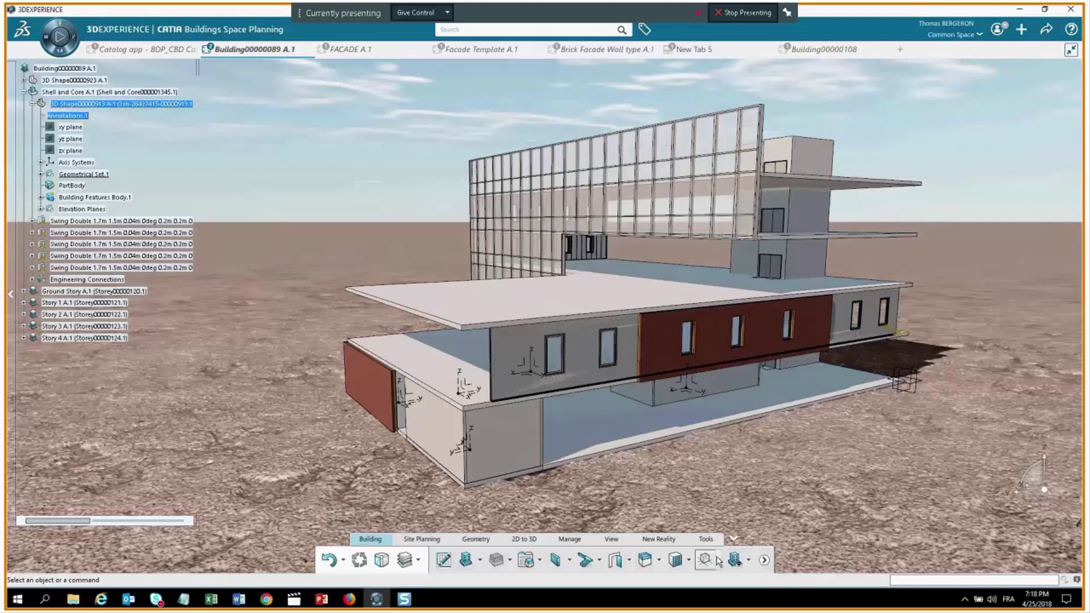
Open the New Content panel from the + menu.
{"action": "left_click", "coordinate": [689, 560]}
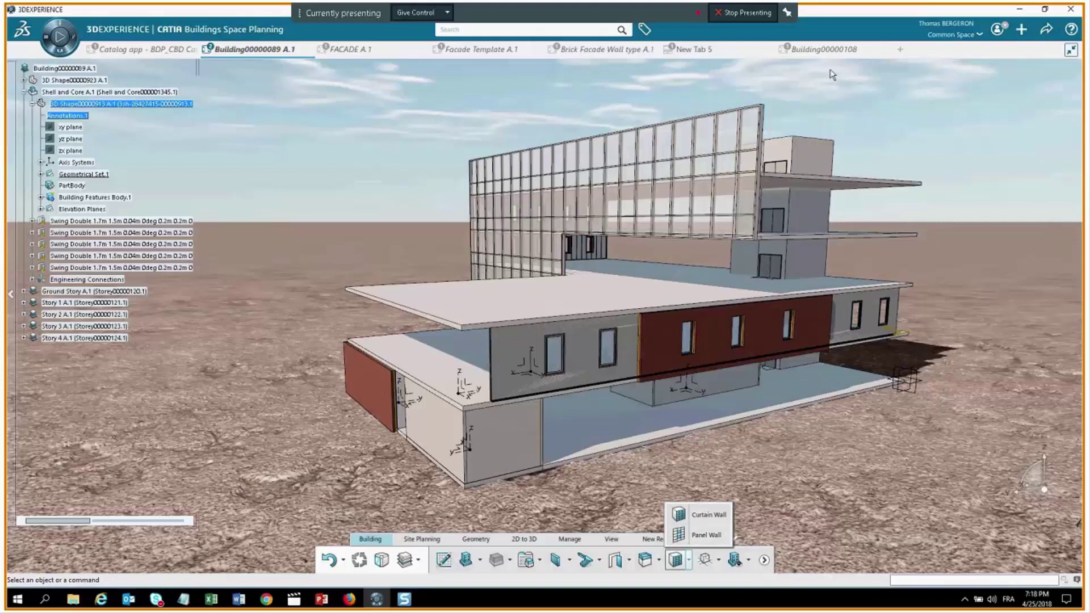
{"action": "left_click", "coordinate": [1021, 29]}
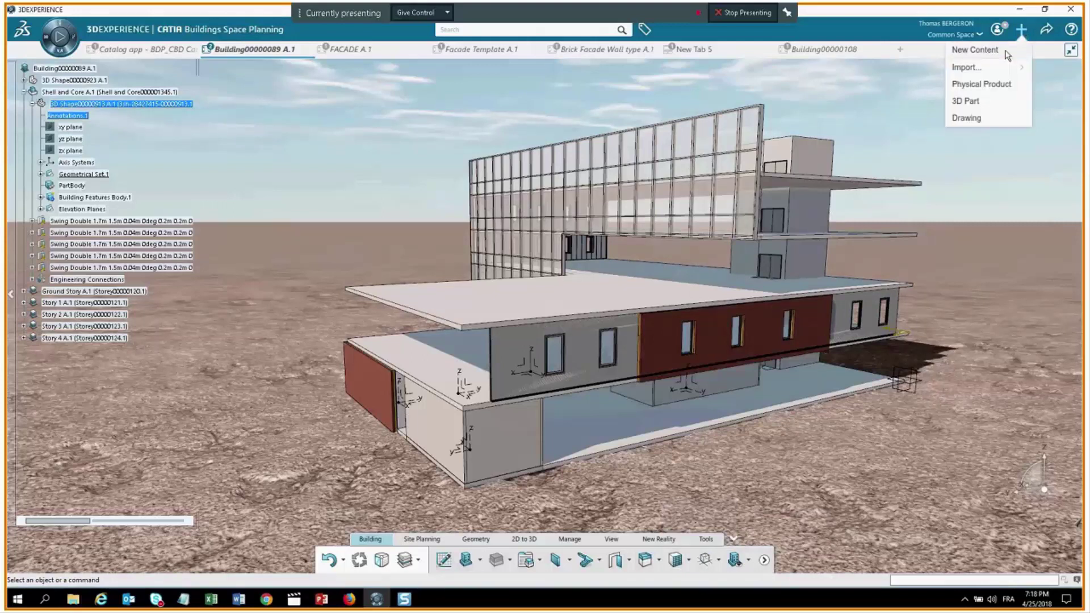
{"action": "left_click", "coordinate": [974, 50]}
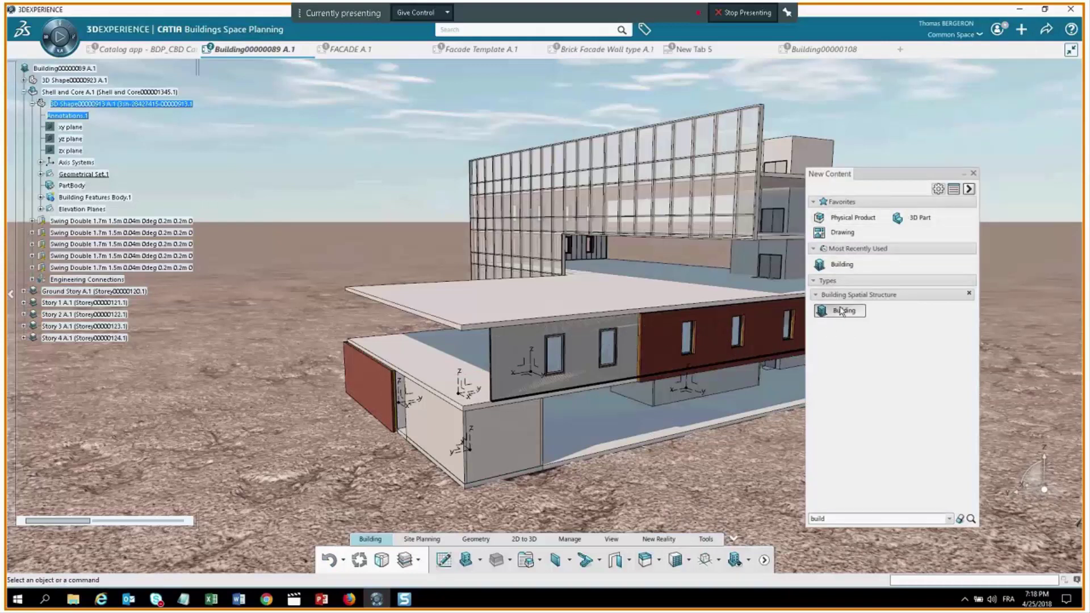
Create a new Building with a 3D shape and sketch a rectangular footprint.
{"action": "left_click", "coordinate": [841, 311]}
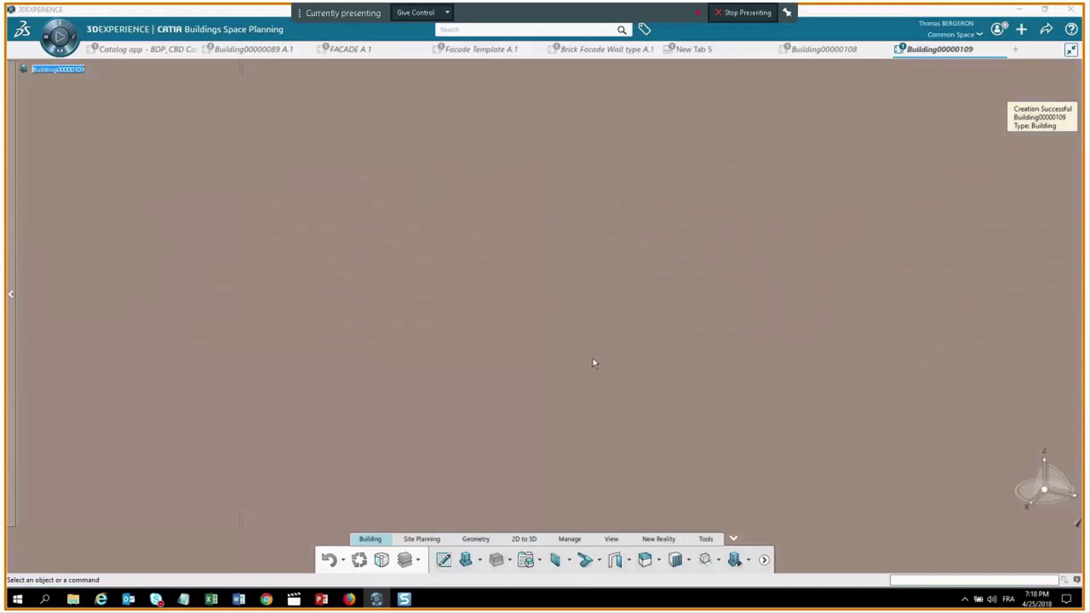
{"action": "left_click", "coordinate": [443, 561]}
{"action": "left_click", "coordinate": [440, 561]}
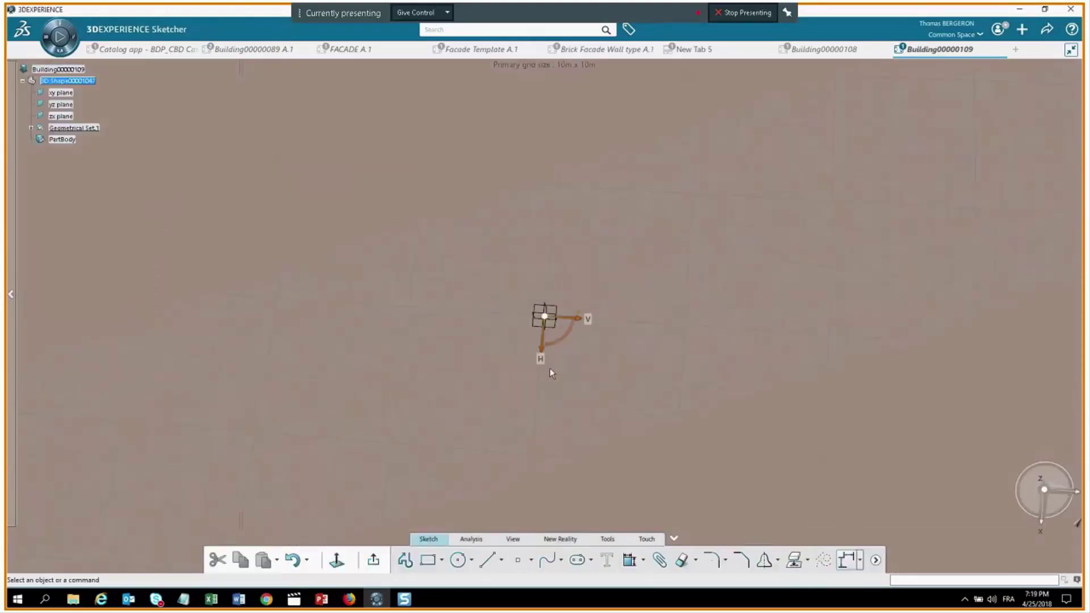
{"action": "left_click", "coordinate": [470, 268]}
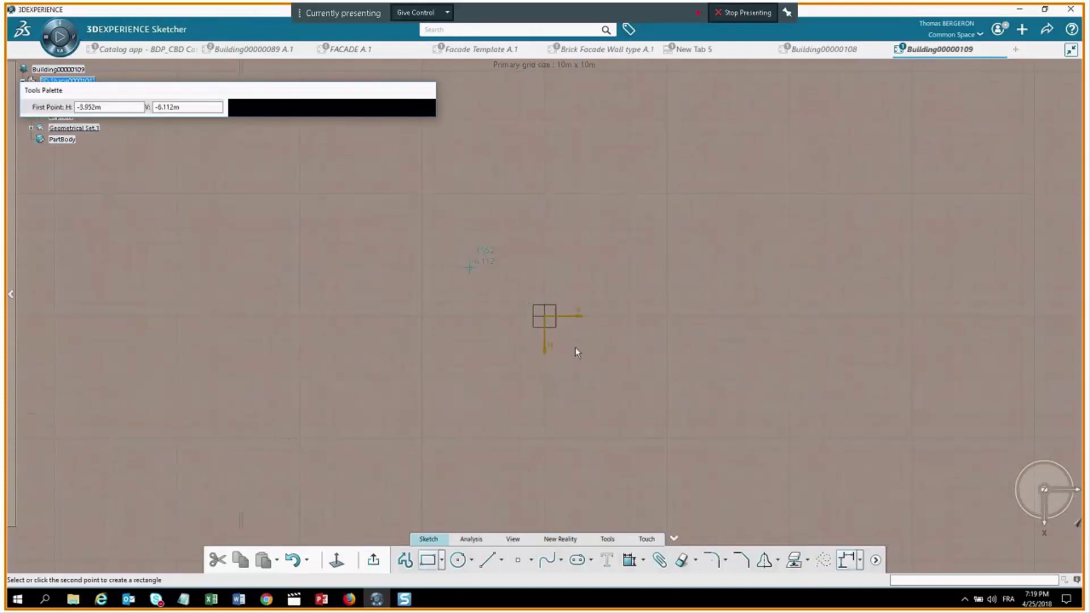
{"action": "left_click", "coordinate": [843, 501]}
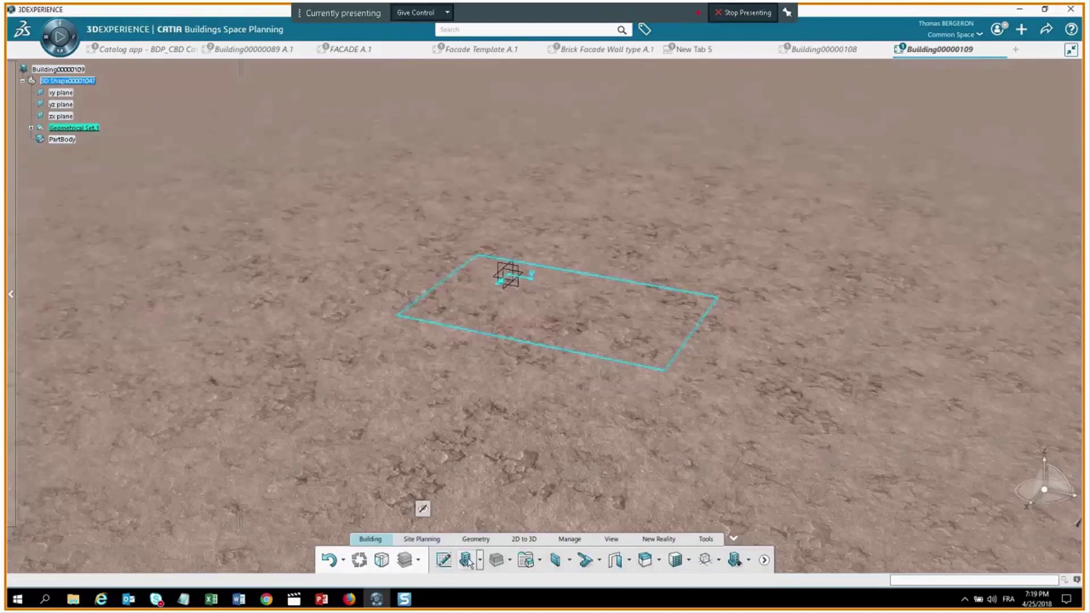
Raise the rectangle into a three-story mass with 3 m stories.
{"action": "left_click", "coordinate": [467, 560]}
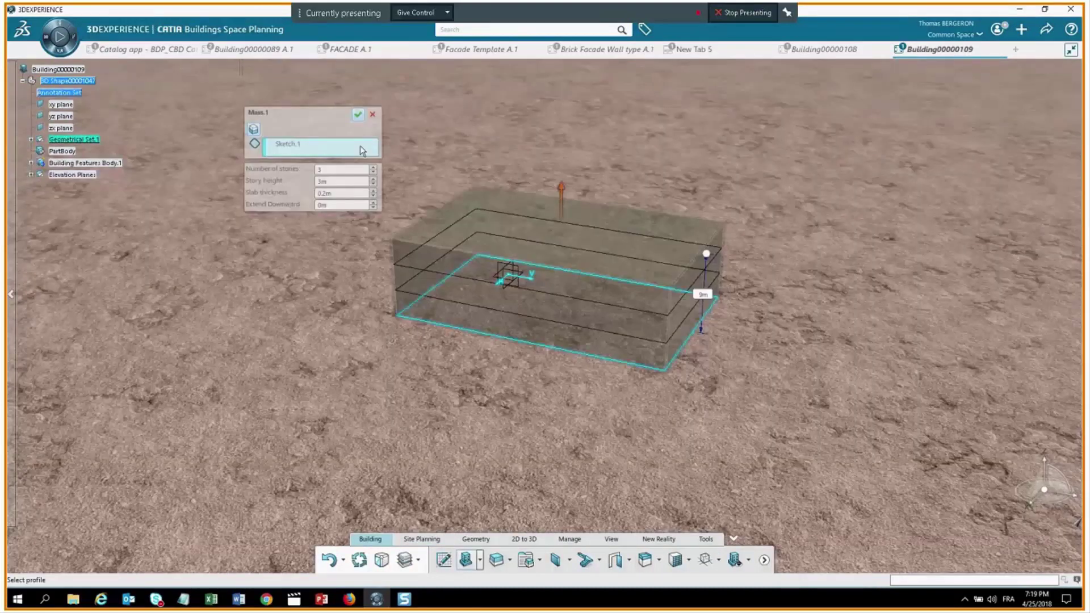
{"action": "left_click", "coordinate": [358, 115]}
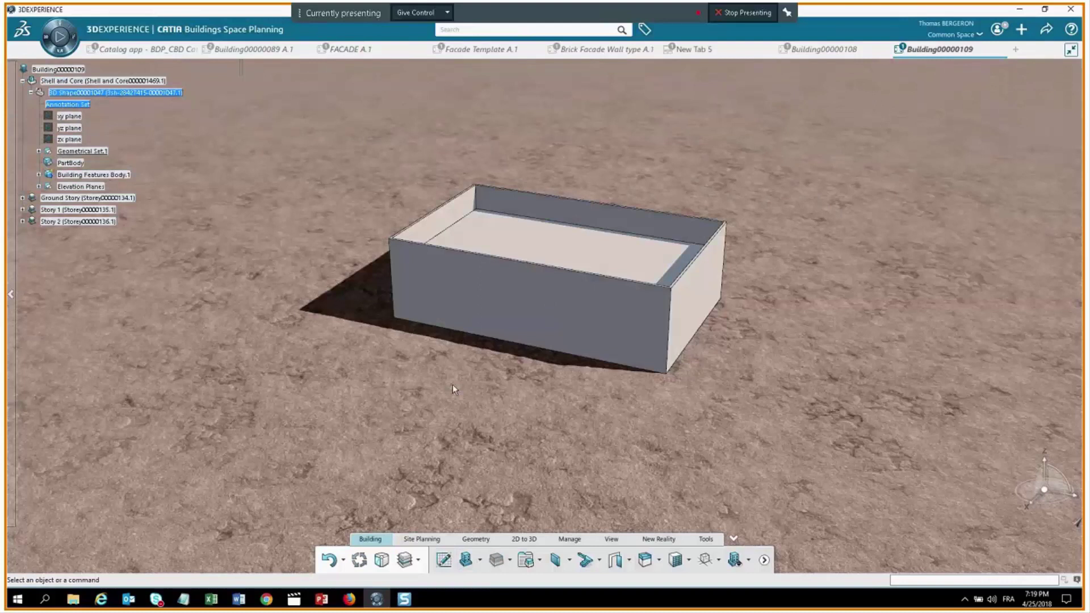
{"action": "left_click", "coordinate": [689, 561]}
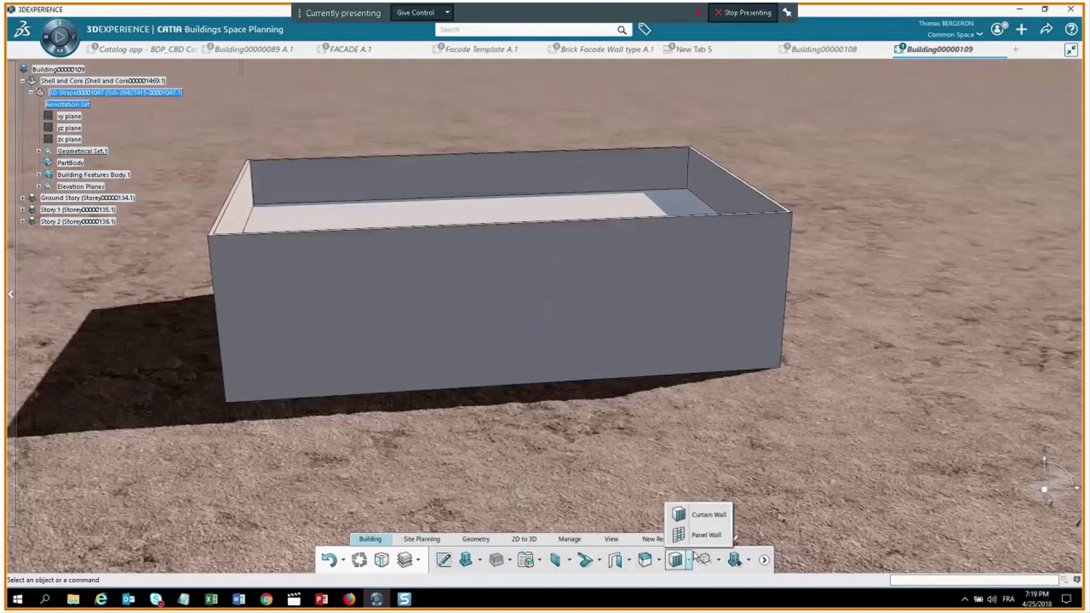
Cover the front facade with G-Simple 1 m × 1.5 m panels in All in Panel Wall mode.
{"action": "left_click", "coordinate": [698, 515]}
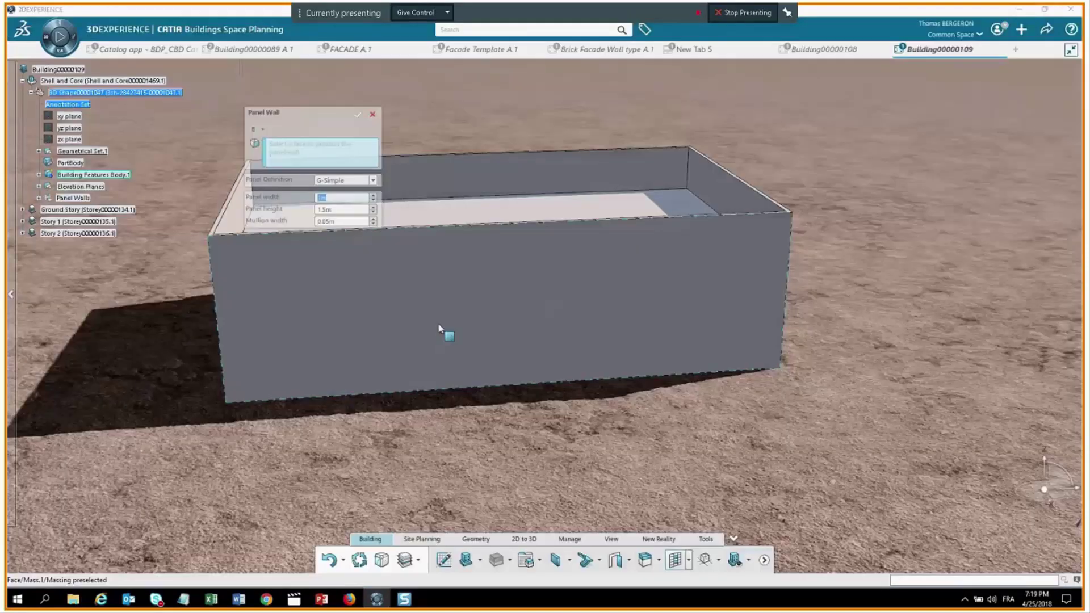
{"action": "left_click", "coordinate": [439, 327]}
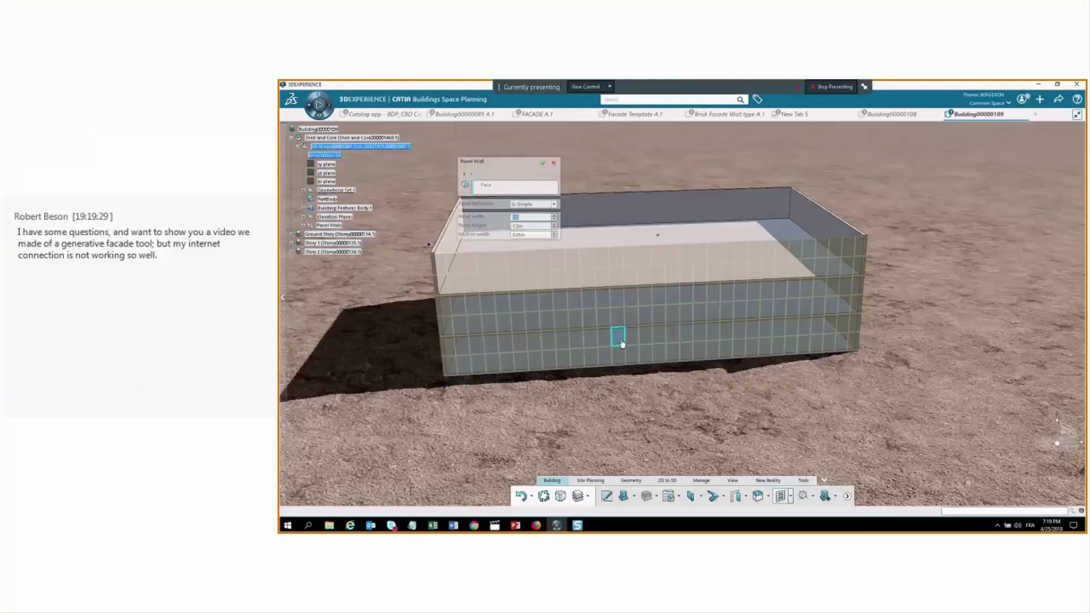
{"action": "middle_click_drag", "start_coordinate": [467, 355], "coordinate": [556, 349]}
{"action": "left_click", "coordinate": [559, 347]}
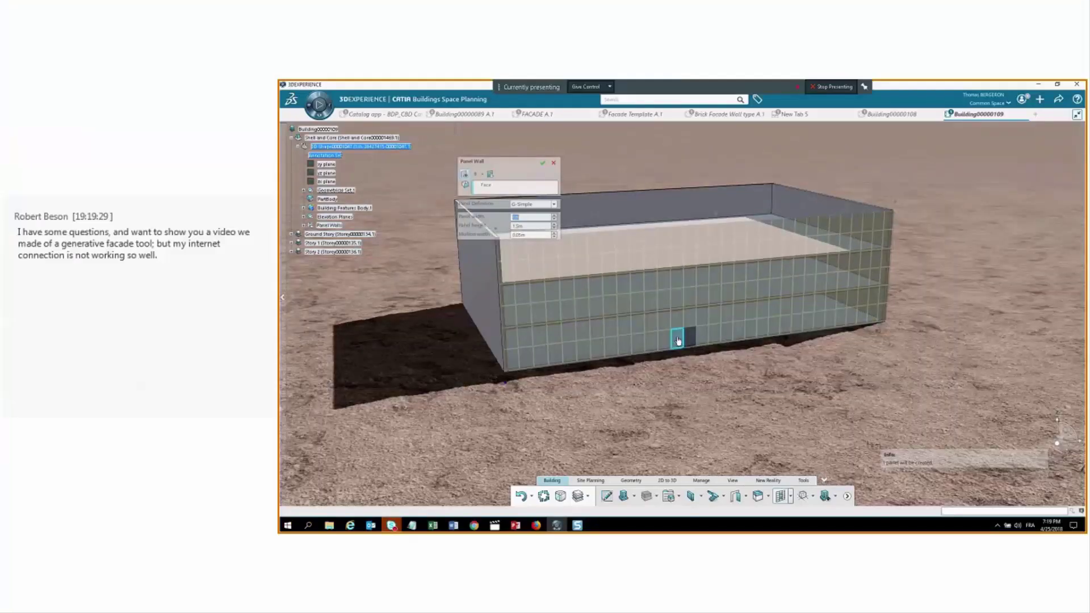
{"action": "left_click", "coordinate": [678, 341]}
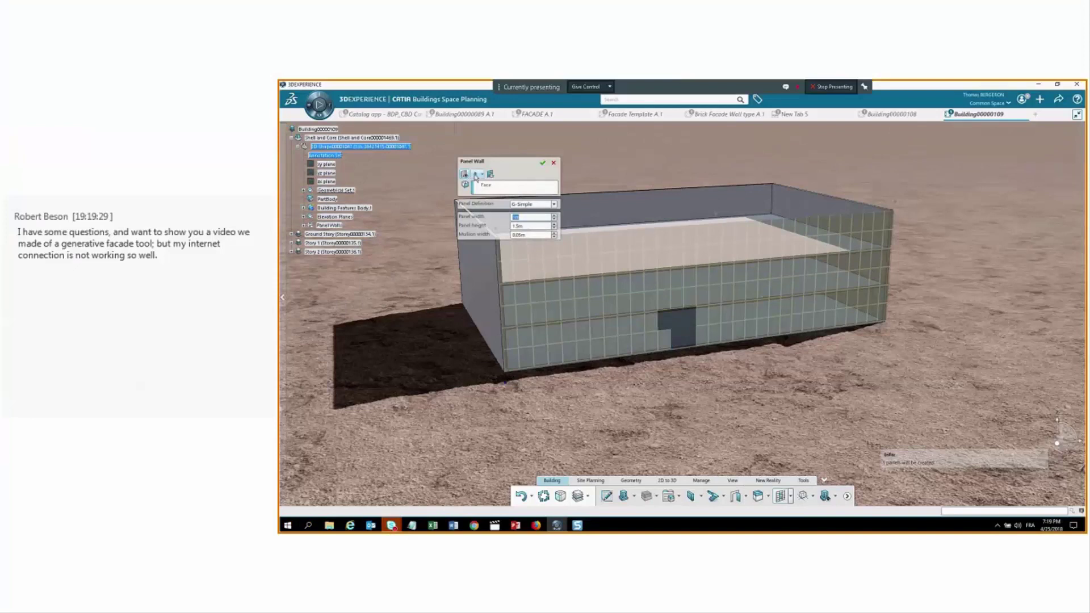
{"action": "left_click", "coordinate": [482, 174]}
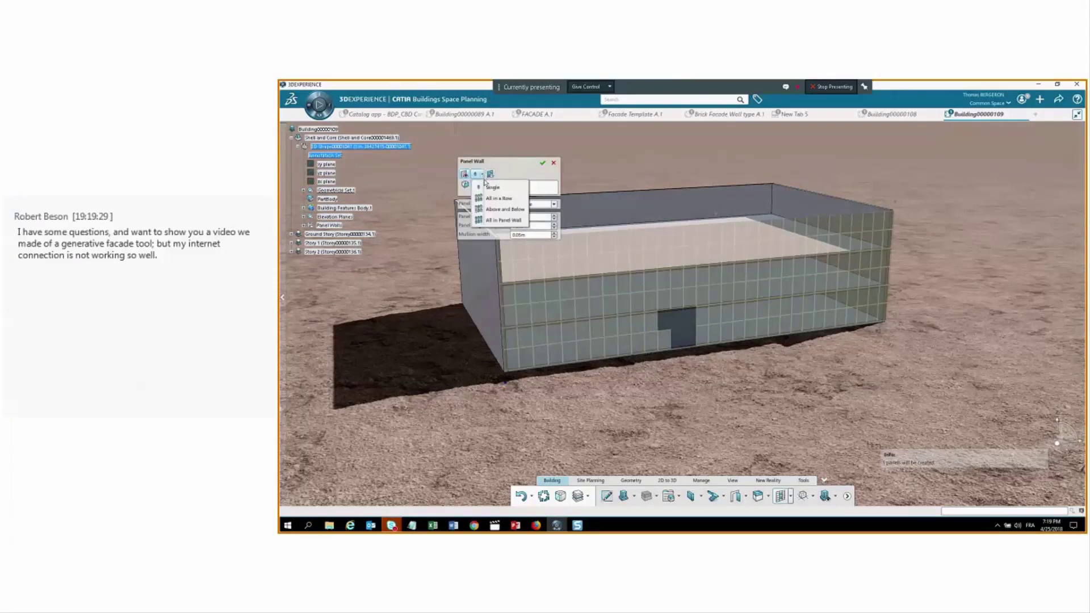
{"action": "left_click", "coordinate": [500, 220]}
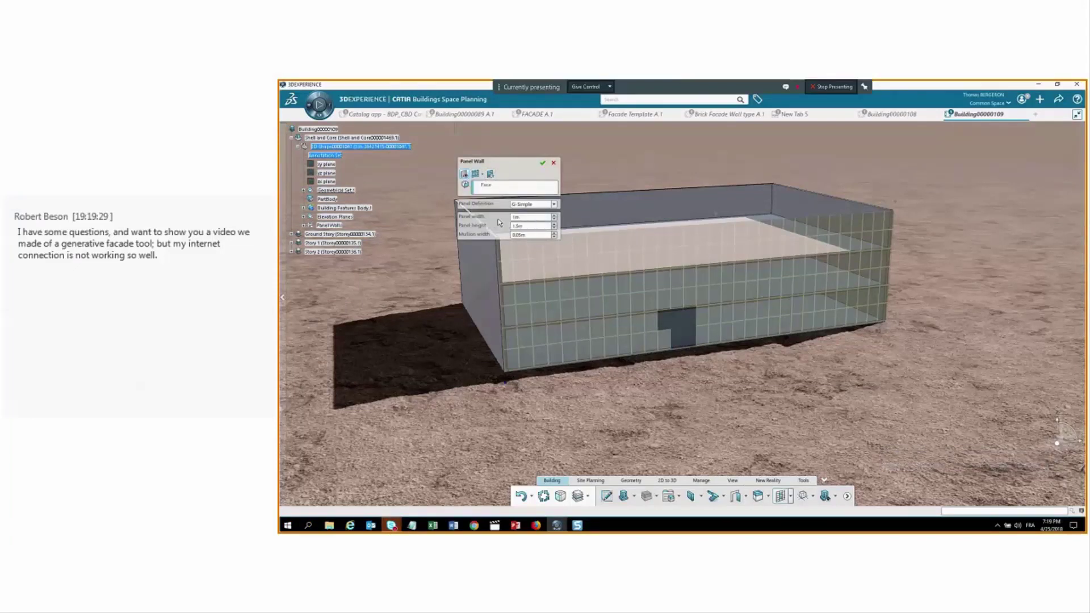
{"action": "left_click", "coordinate": [579, 232]}
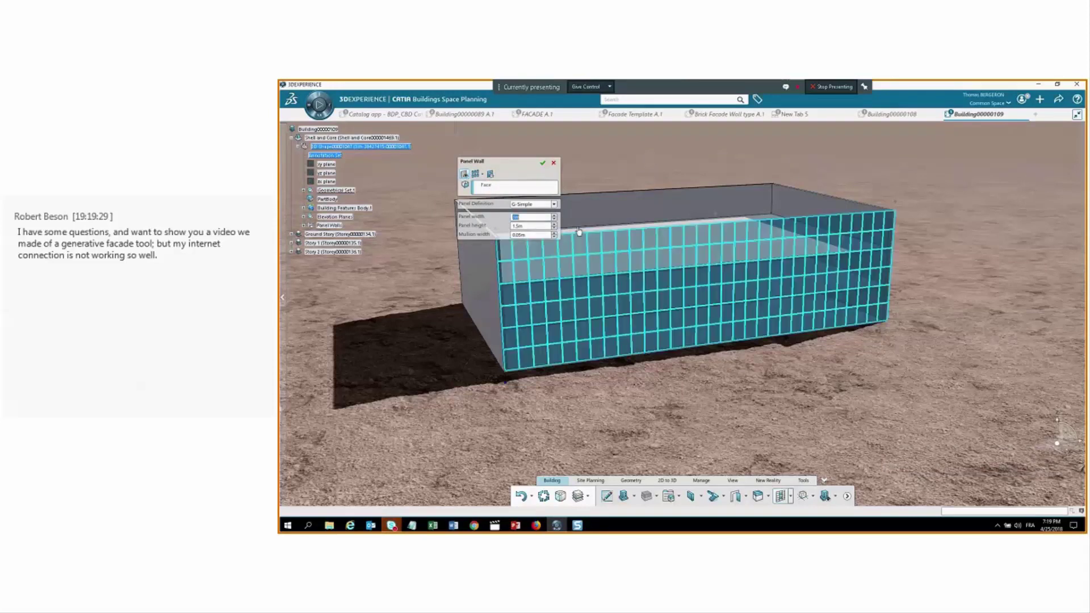
{"action": "left_click", "coordinate": [543, 163]}
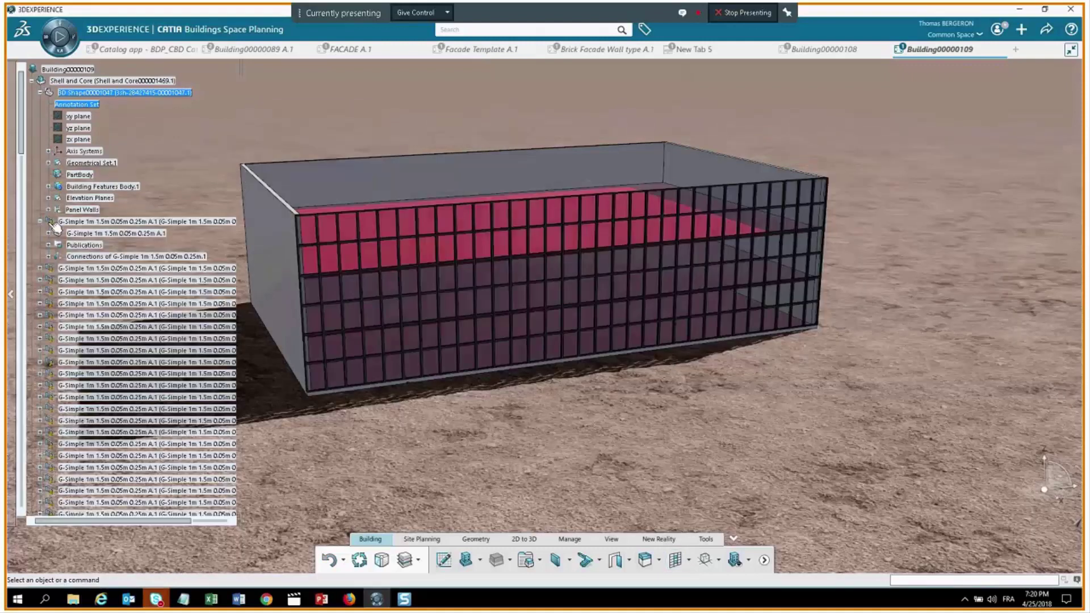
Expand the G-Simple panel wall's Publications and zoom onto the glazed panels at the corner.
{"action": "left_click", "coordinate": [54, 222]}
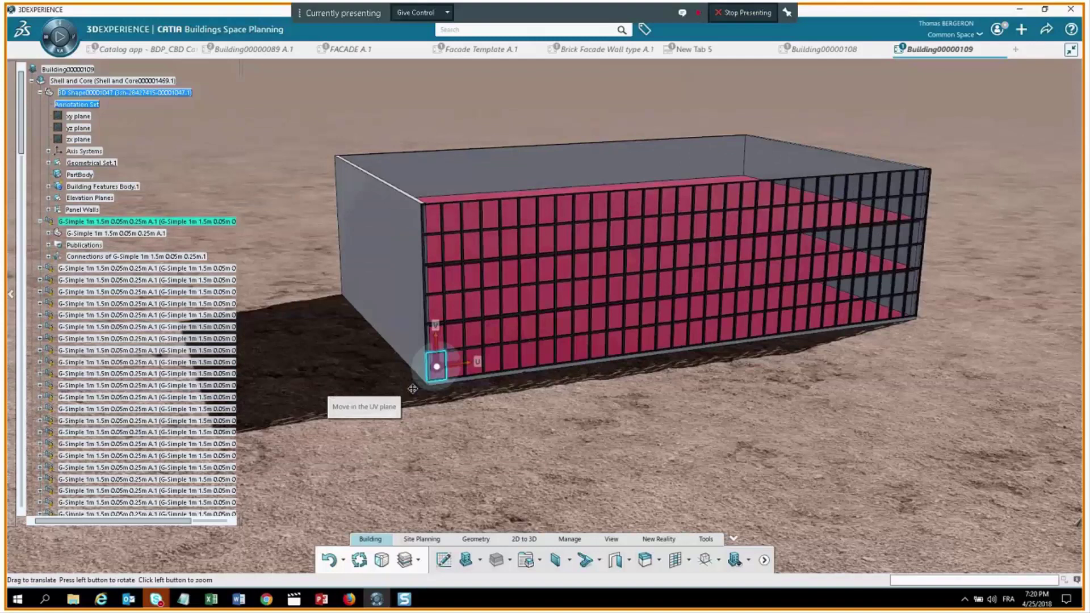
{"action": "left_click", "coordinate": [445, 397]}
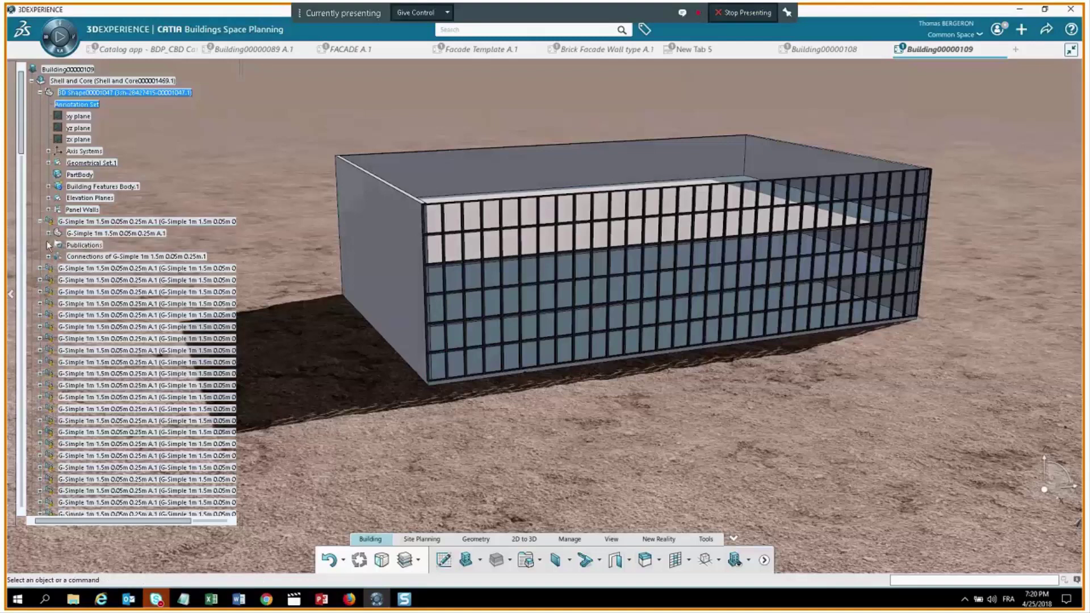
{"action": "left_click", "coordinate": [48, 245]}
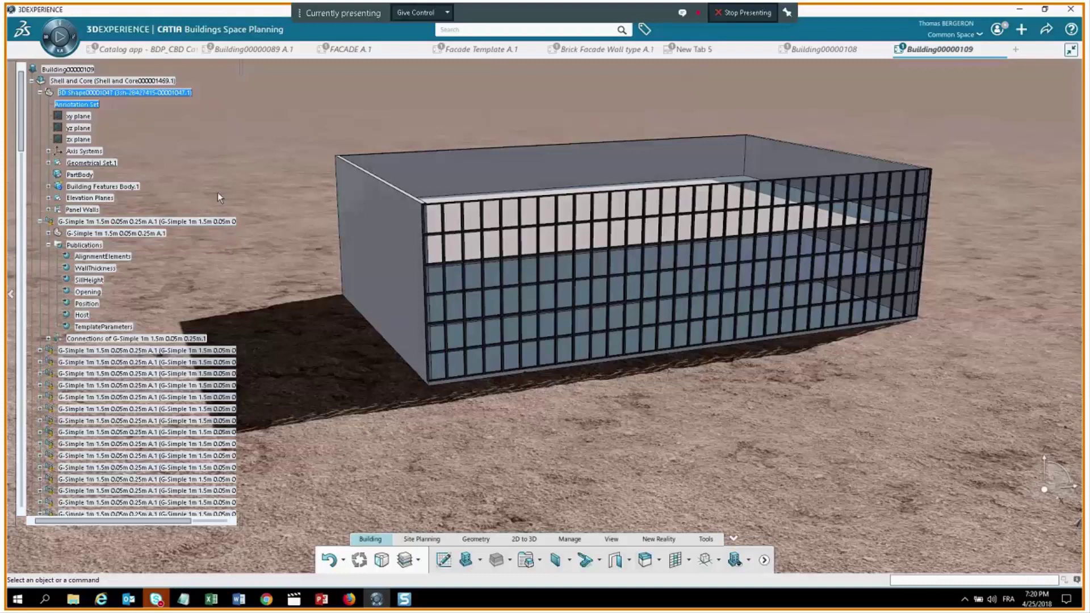
{"action": "middle_click", "coordinate": [436, 370]}
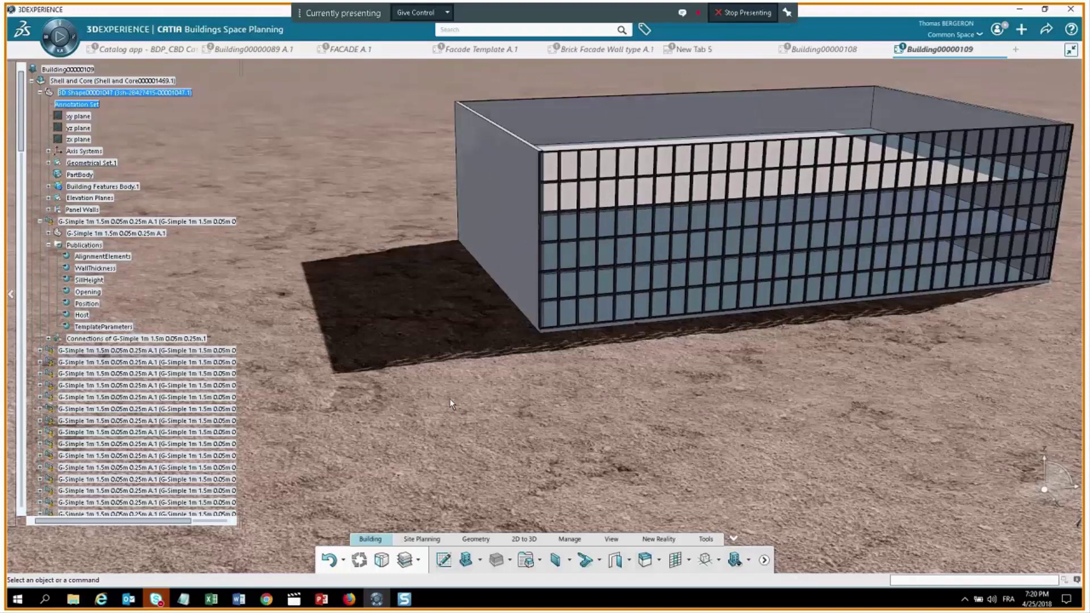
{"action": "middle_click_drag", "start_coordinate": [450, 398], "coordinate": [454, 227], "text": "ctrl"}
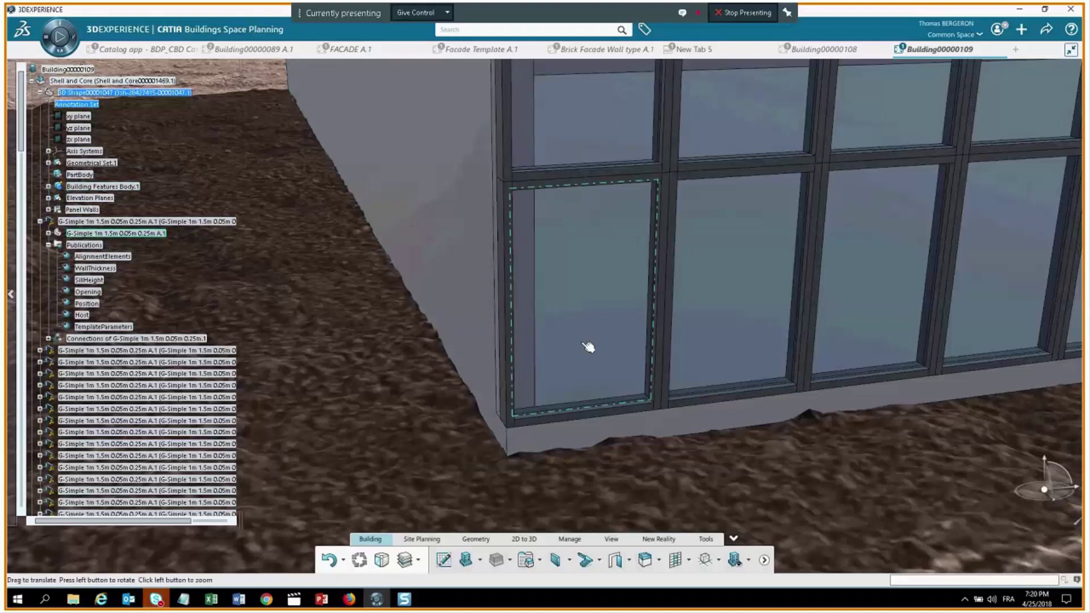
Apply the White Review ambience, then switch to the Building00000089 A.1 reference building.
{"action": "middle_click_drag", "start_coordinate": [589, 347], "coordinate": [575, 316]}
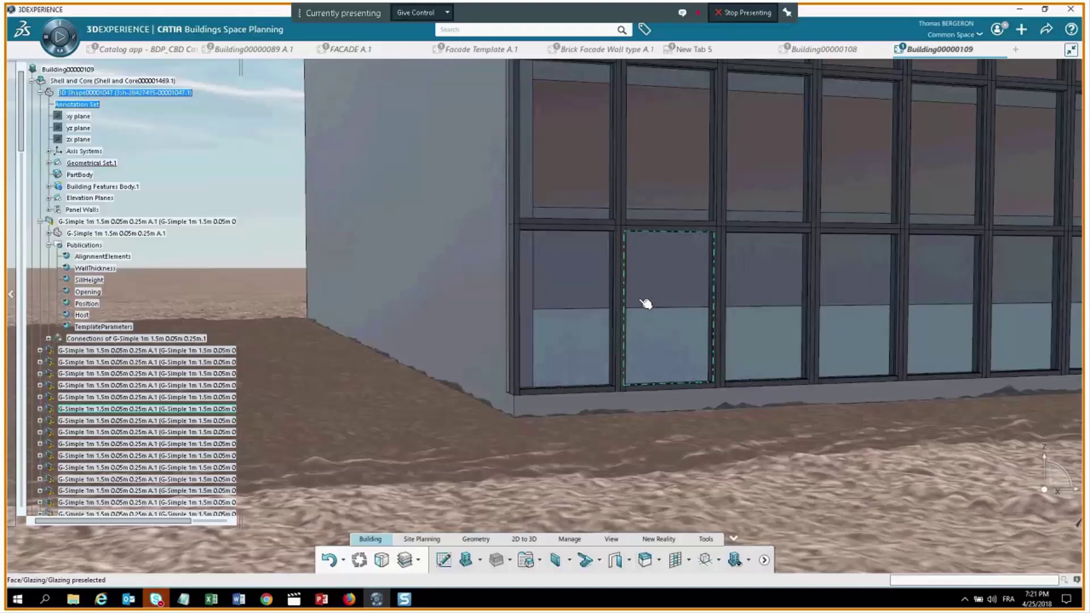
{"action": "right_click", "coordinate": [259, 129]}
{"action": "mouse_move", "coordinate": [288, 149]}
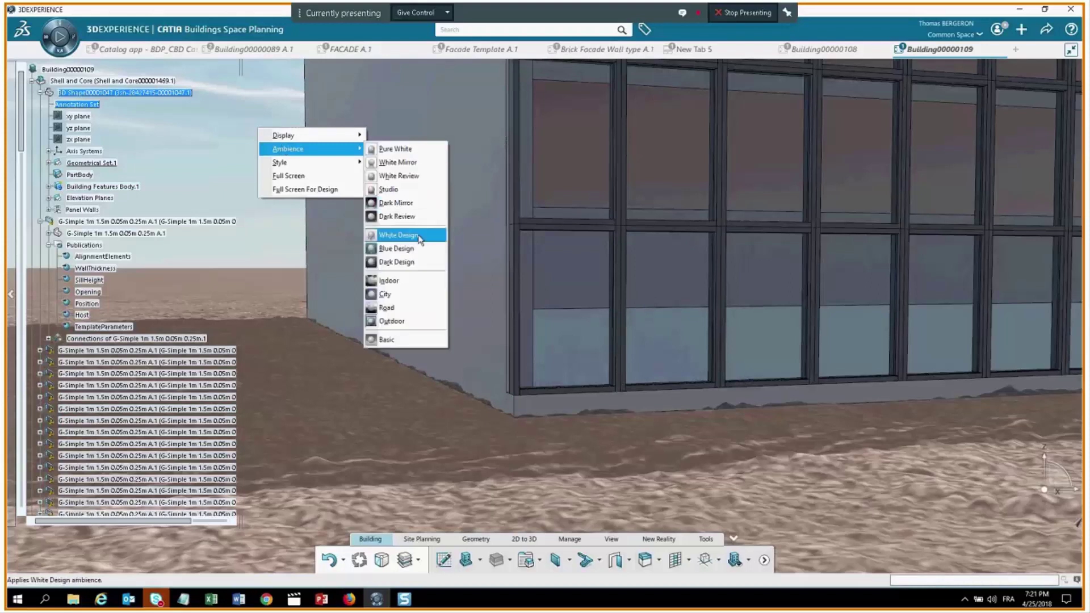
{"action": "left_click", "coordinate": [413, 177]}
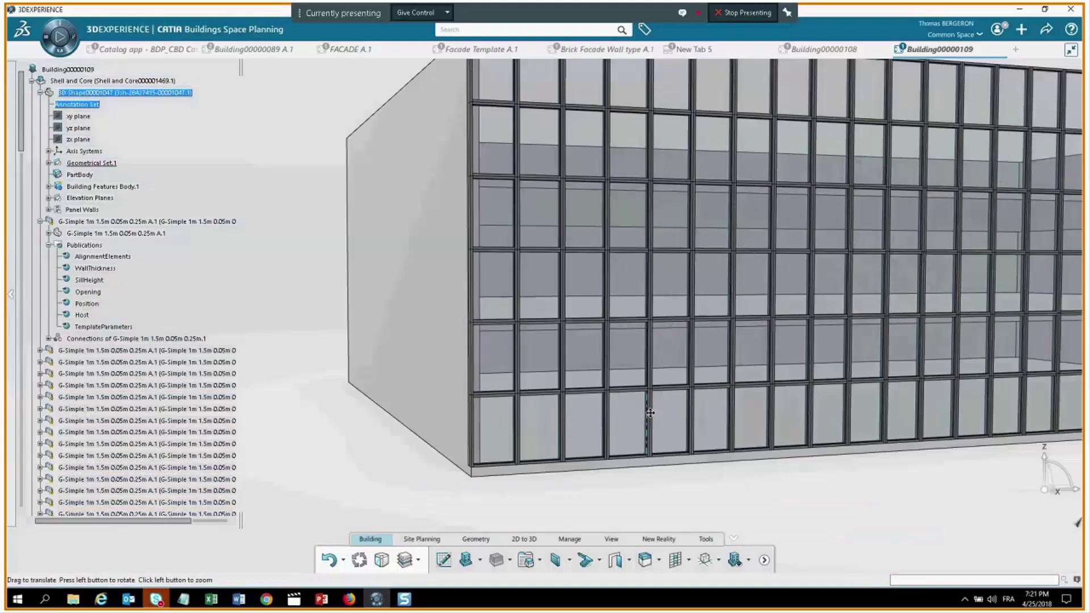
{"action": "middle_click_drag", "start_coordinate": [650, 412], "coordinate": [658, 311]}
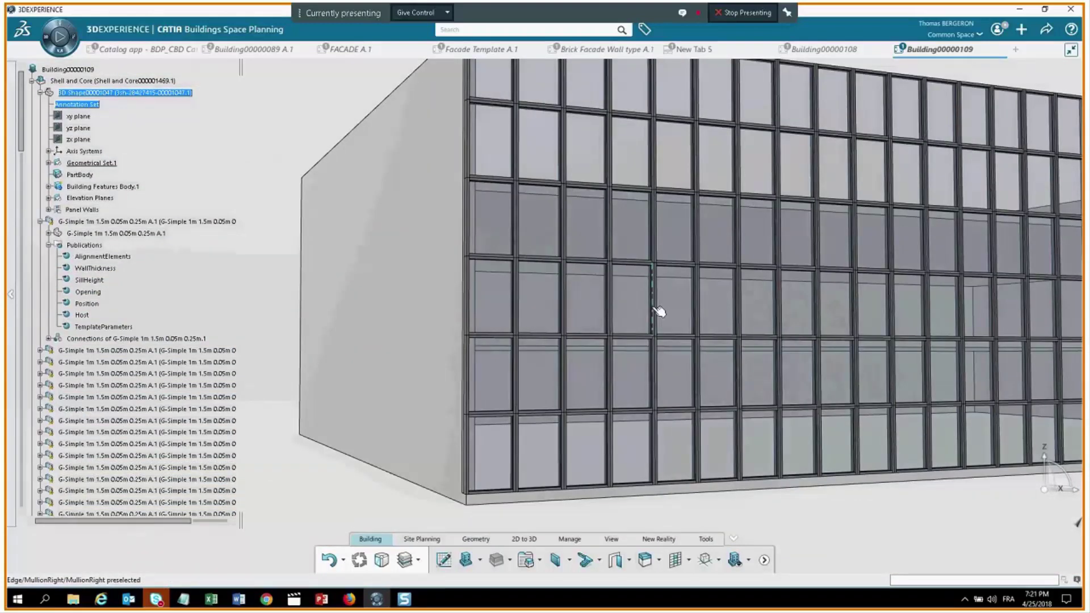
{"action": "left_click", "coordinate": [253, 50]}
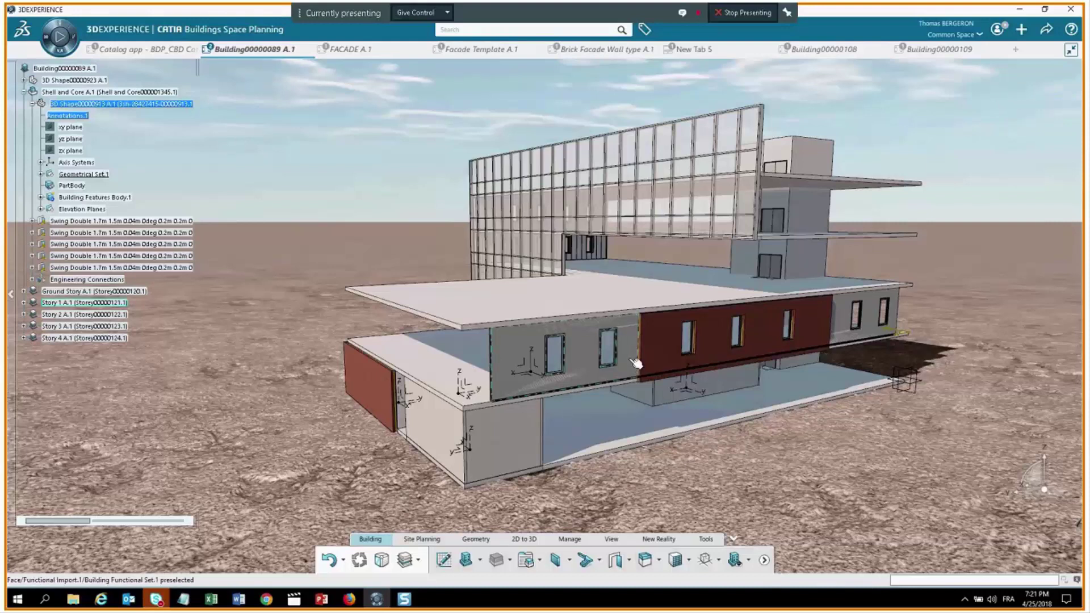
Orbit and zoom around the reference building, then bring up the Excel feature reference workbook.
{"action": "middle_click_drag", "start_coordinate": [636, 363], "coordinate": [602, 380]}
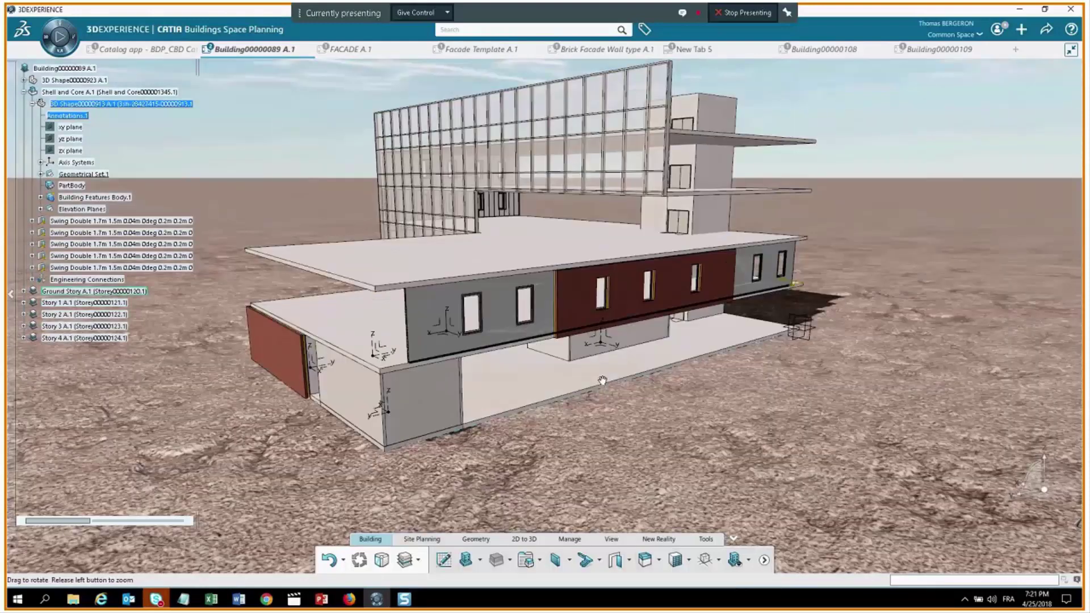
{"action": "mouse_move", "coordinate": [603, 380]}
{"action": "middle_mouse_down"}
{"action": "mouse_move", "coordinate": [517, 362]}
{"action": "mouse_move", "coordinate": [622, 289]}
{"action": "mouse_move", "coordinate": [296, 282]}
{"action": "mouse_move", "coordinate": [398, 305]}
{"action": "mouse_move", "coordinate": [502, 355]}
{"action": "mouse_move", "coordinate": [360, 360]}
{"action": "mouse_move", "coordinate": [313, 316]}
{"action": "mouse_move", "coordinate": [544, 286]}
{"action": "mouse_move", "coordinate": [559, 449]}
{"action": "mouse_move", "coordinate": [843, 449]}
{"action": "middle_mouse_up"}
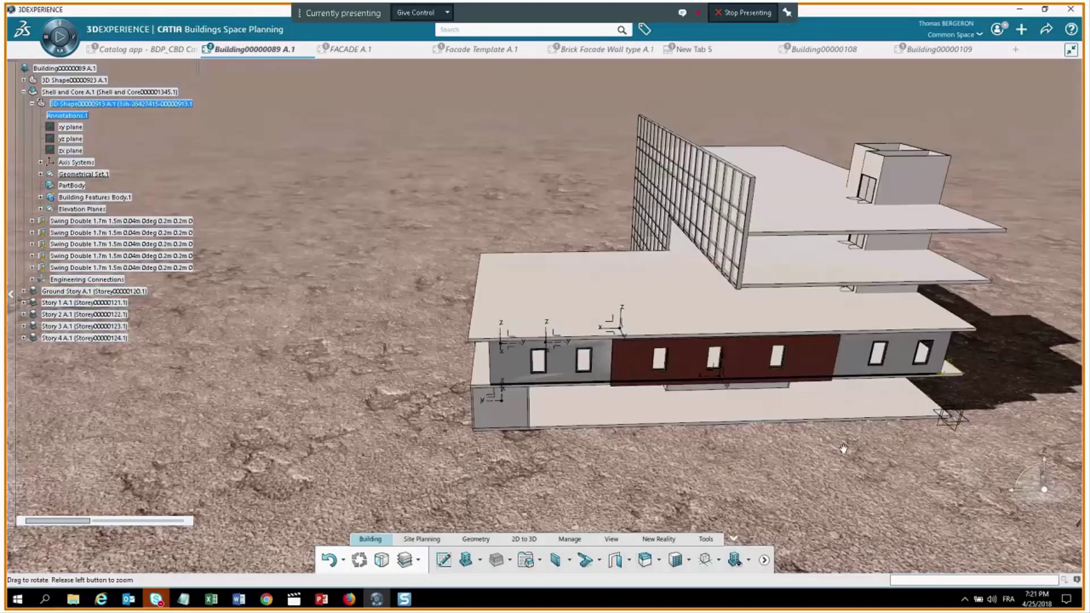
{"action": "middle_click_drag", "start_coordinate": [843, 448], "coordinate": [192, 542]}
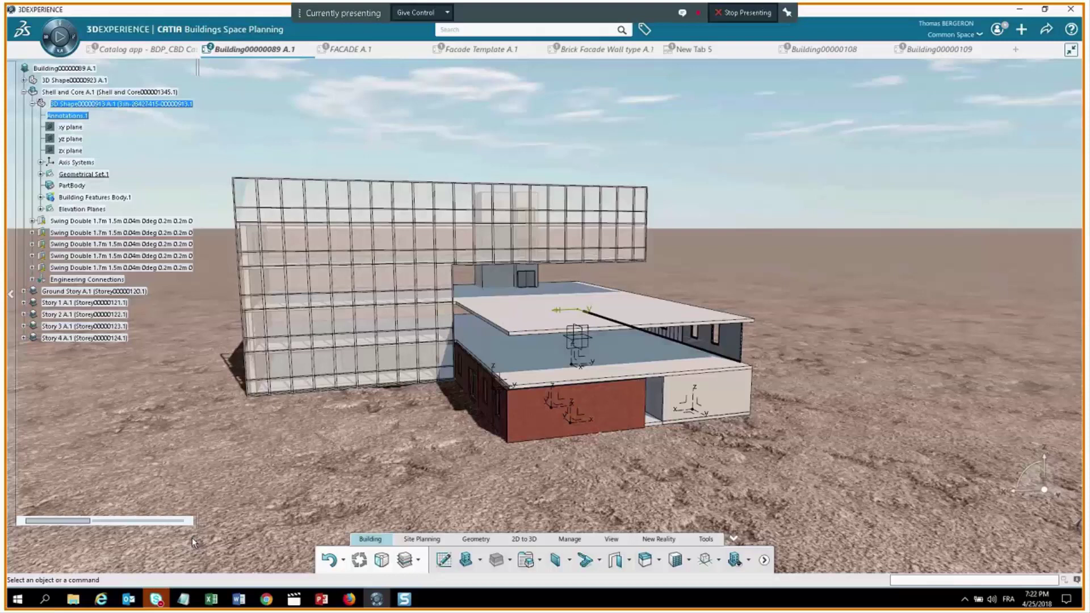
{"action": "middle_click_drag", "start_coordinate": [405, 407], "coordinate": [570, 408]}
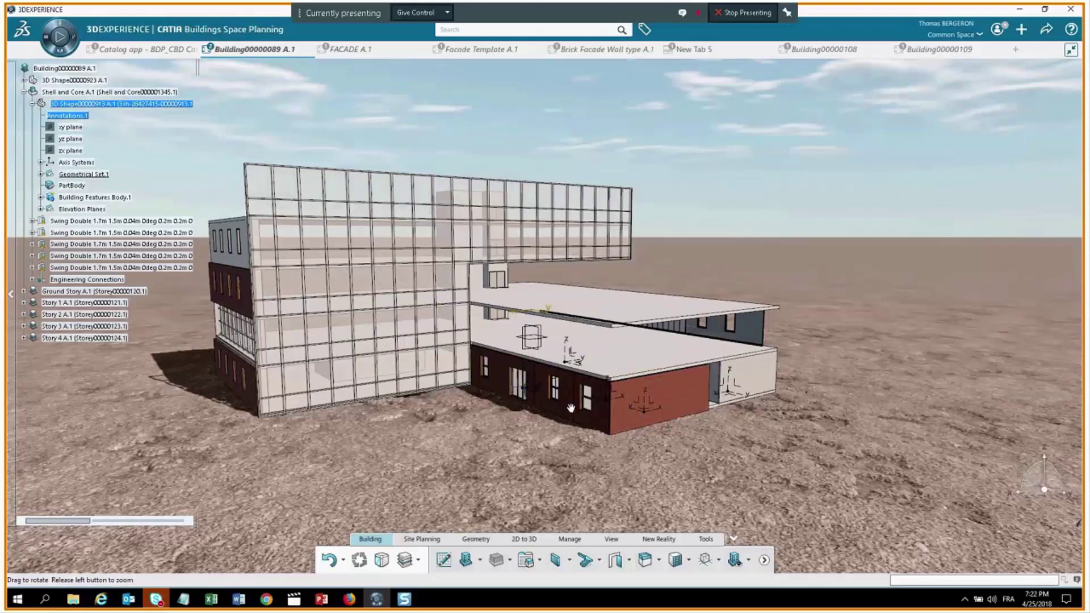
{"action": "middle_click_drag", "start_coordinate": [571, 407], "coordinate": [584, 409]}
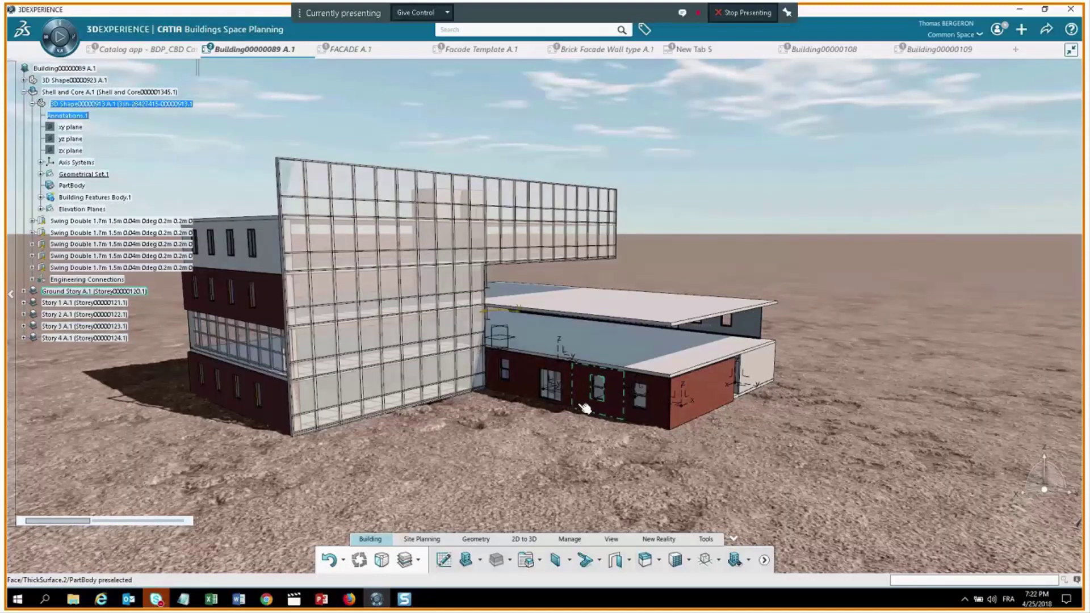
{"action": "left_click", "coordinate": [210, 599]}
{"action": "left_click", "coordinate": [236, 560]}
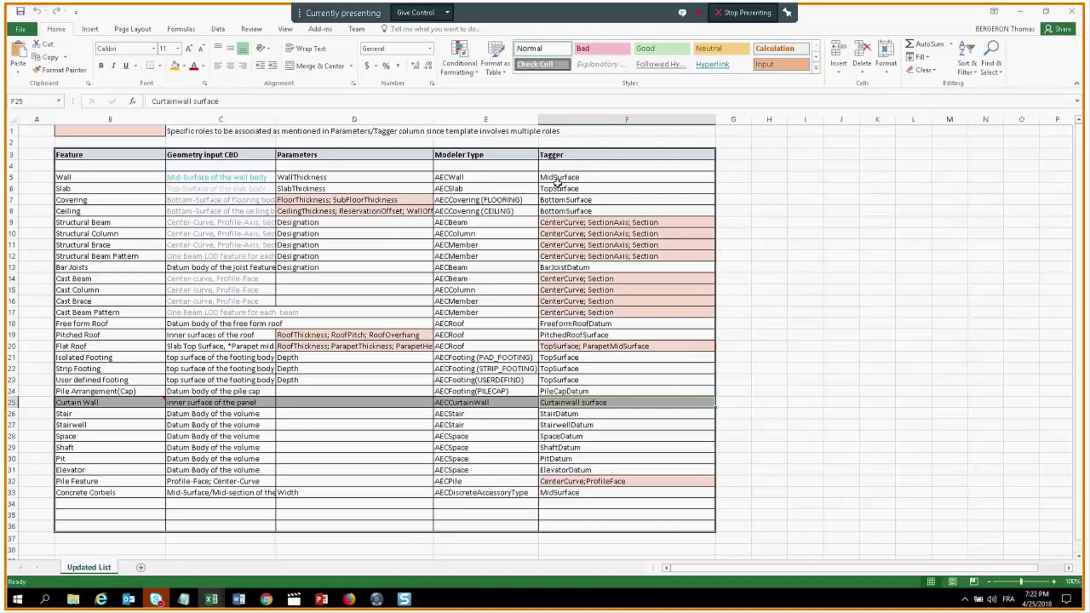
Review the Tagger cells F5:F28 and Parameters cells D5:D33, then minimize Excel.
{"action": "left_click_drag", "start_coordinate": [559, 178], "coordinate": [570, 493]}
{"action": "left_click_drag", "start_coordinate": [311, 177], "coordinate": [349, 497]}
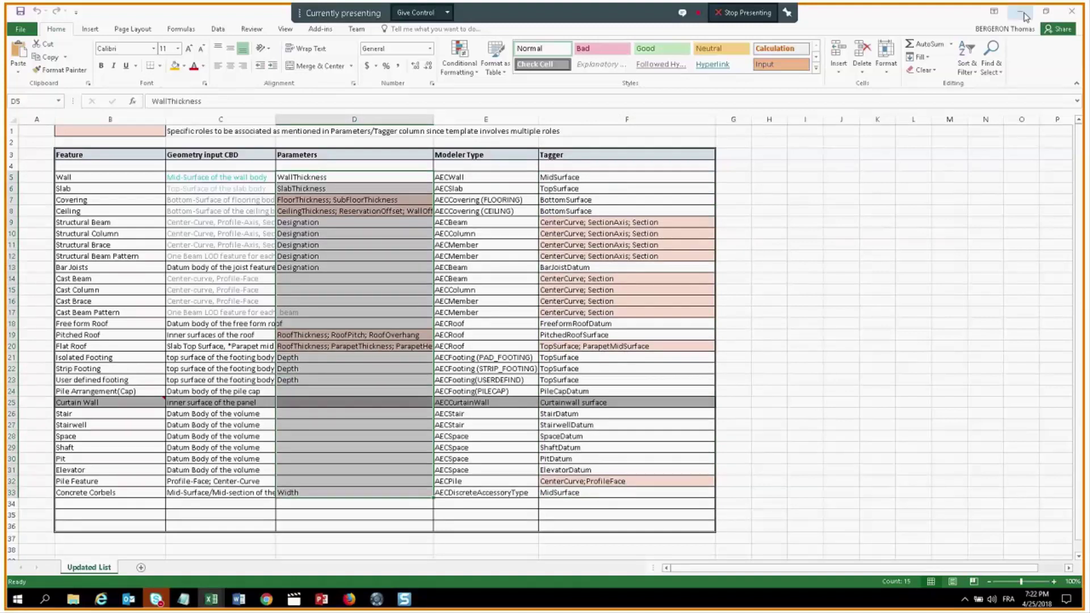
{"action": "left_click", "coordinate": [1026, 17]}
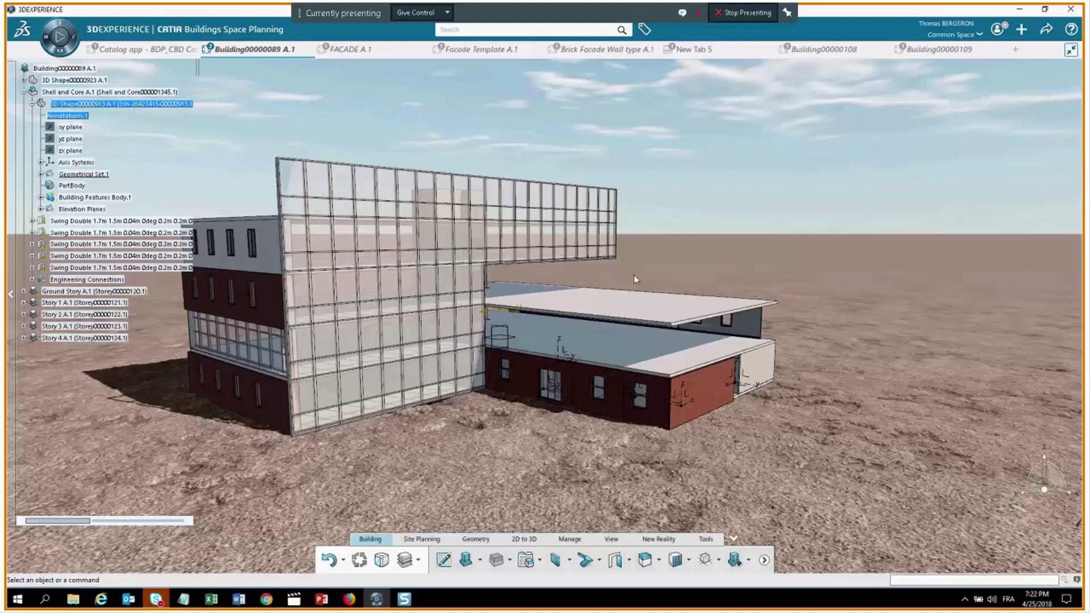
{"action": "left_click", "coordinate": [73, 599]}
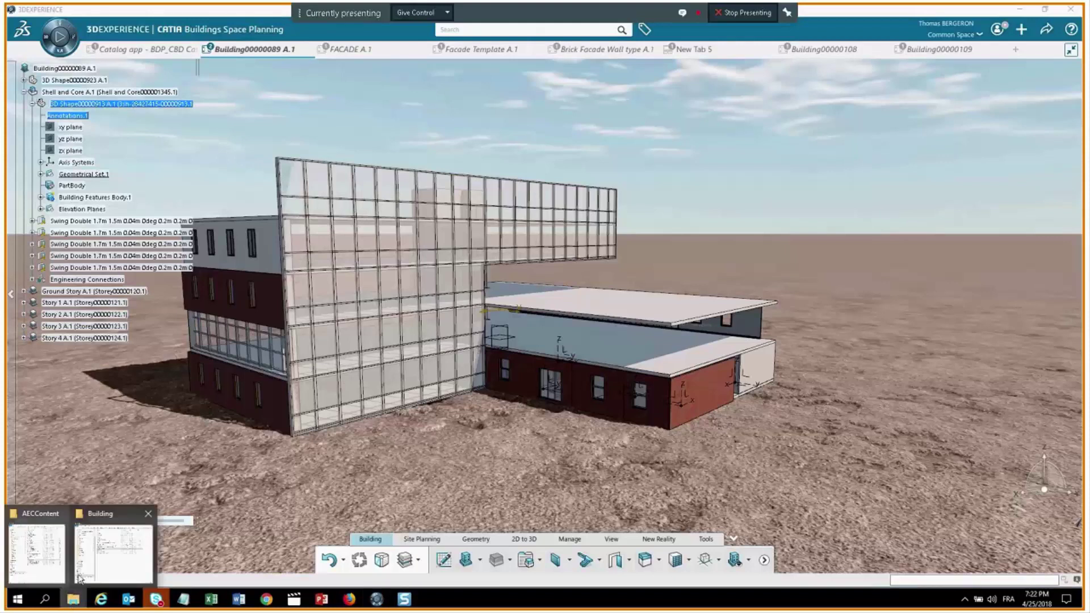
{"action": "left_click", "coordinate": [37, 551]}
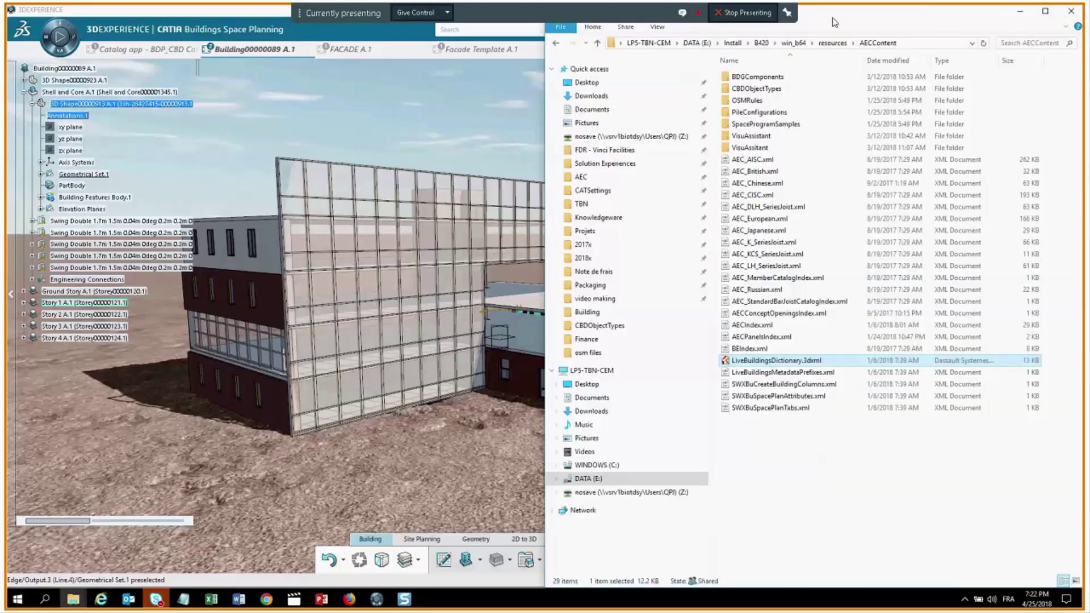
{"action": "left_click_drag", "start_coordinate": [834, 22], "coordinate": [488, 125]}
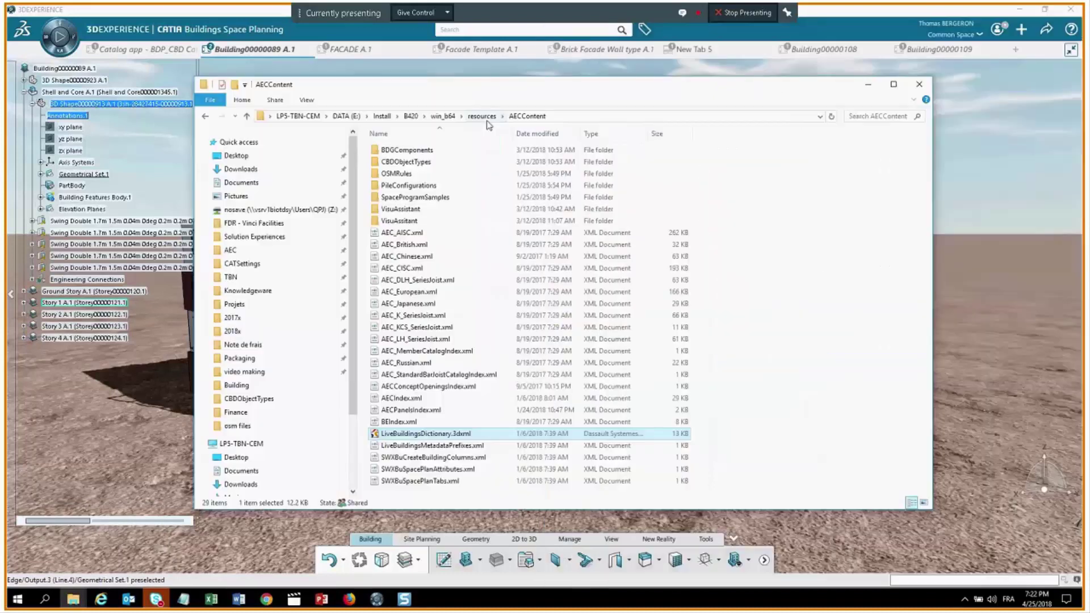
{"action": "double_click", "coordinate": [406, 162]}
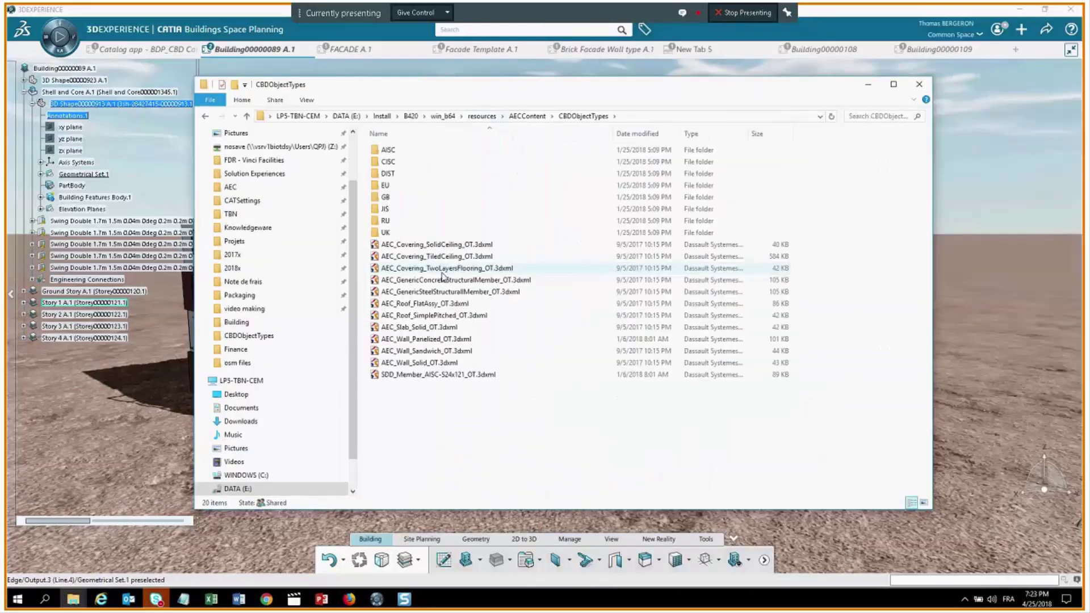
{"action": "left_click", "coordinate": [432, 244]}
{"action": "left_click", "coordinate": [453, 375], "text": "shift"}
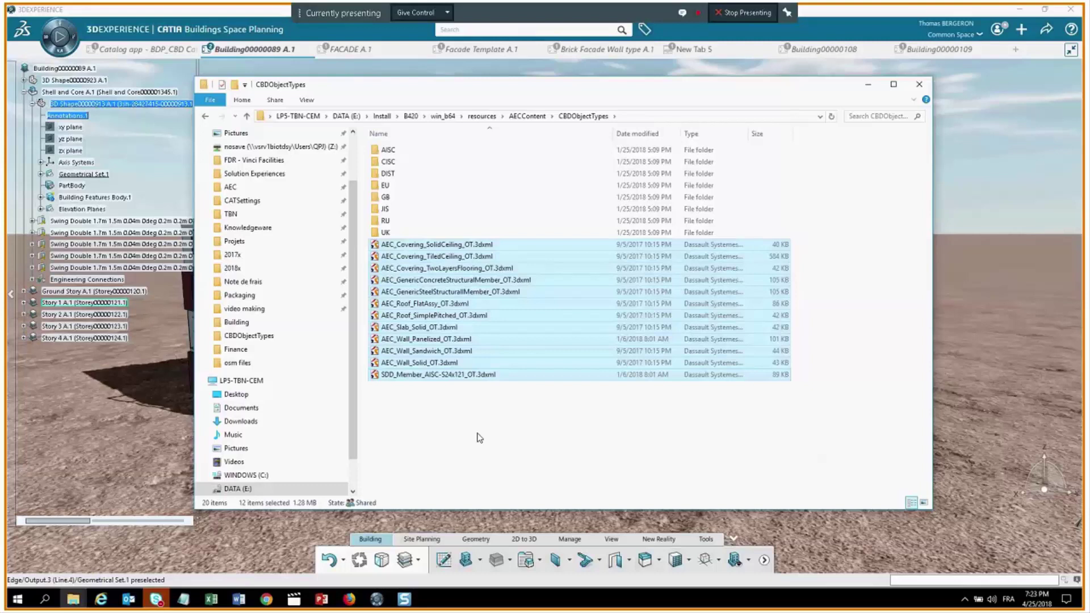
{"action": "left_click", "coordinate": [868, 85]}
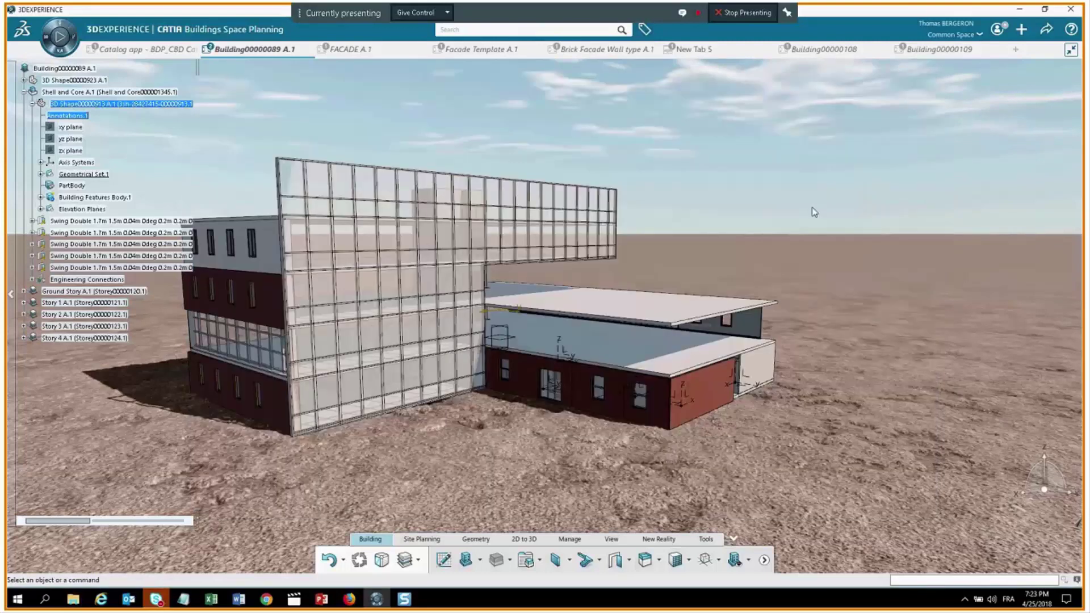